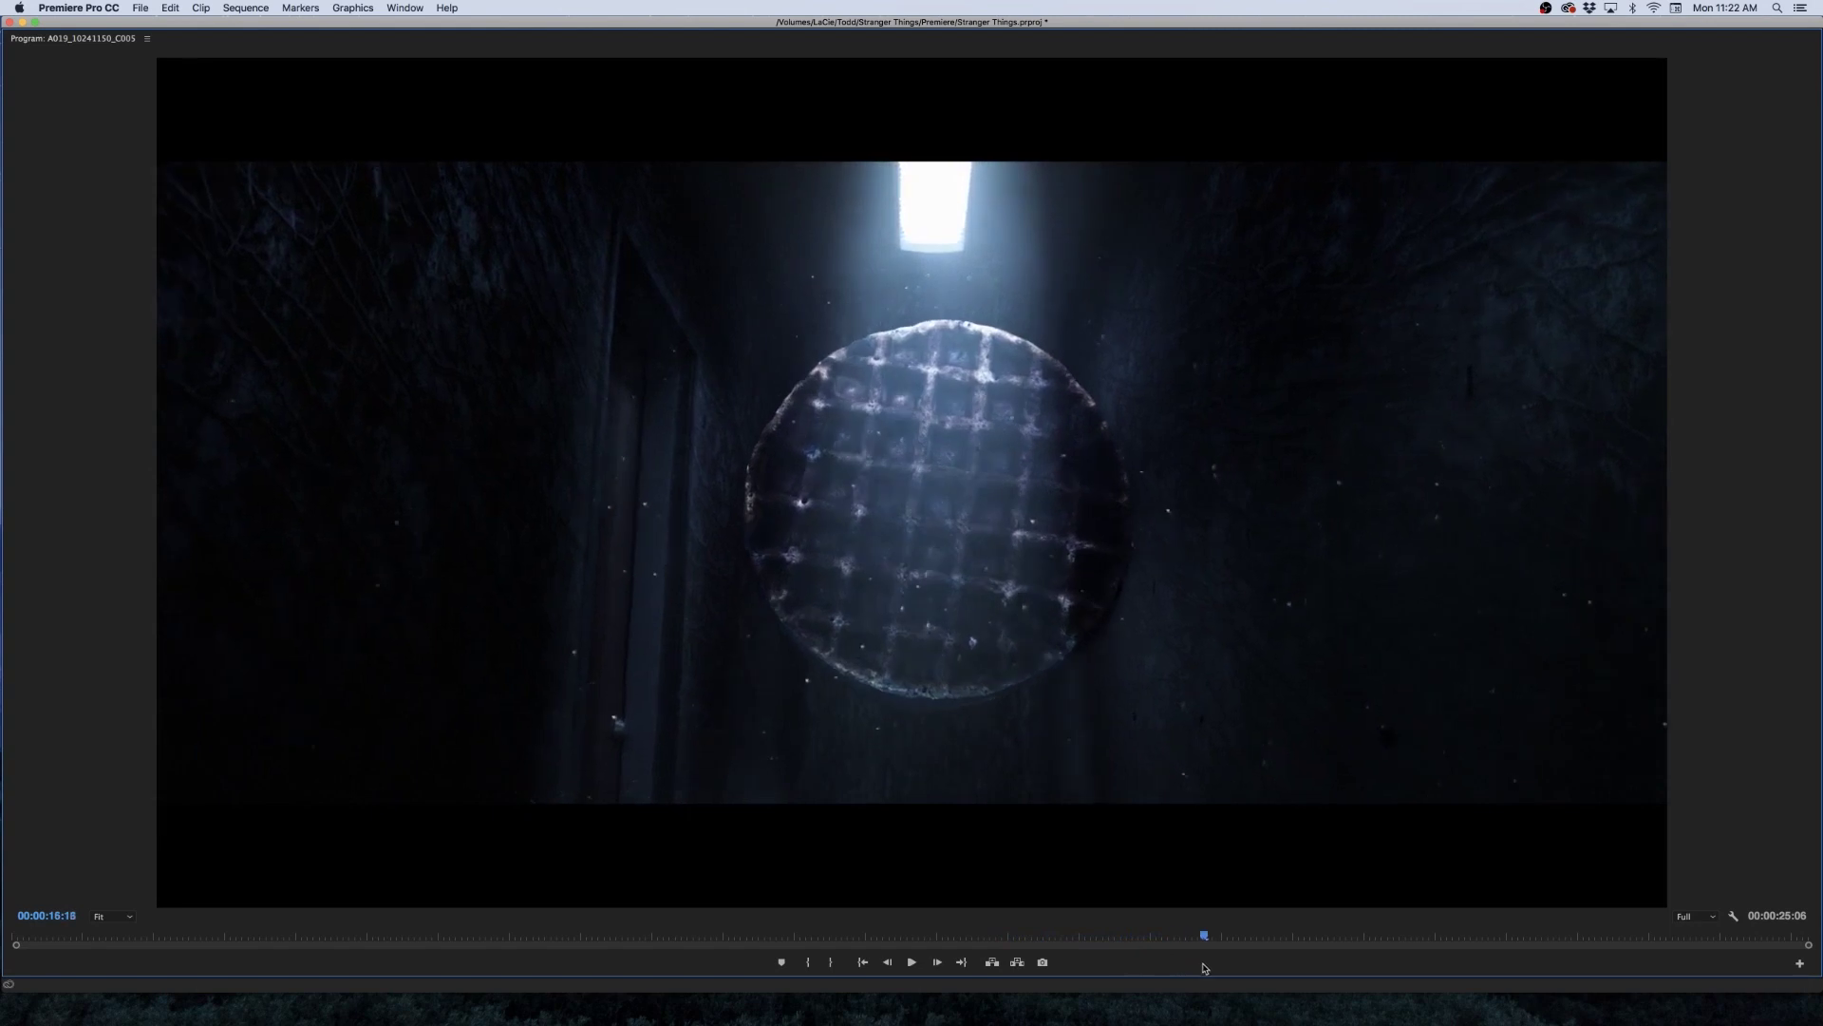
drag(1202, 980, 932, 921)
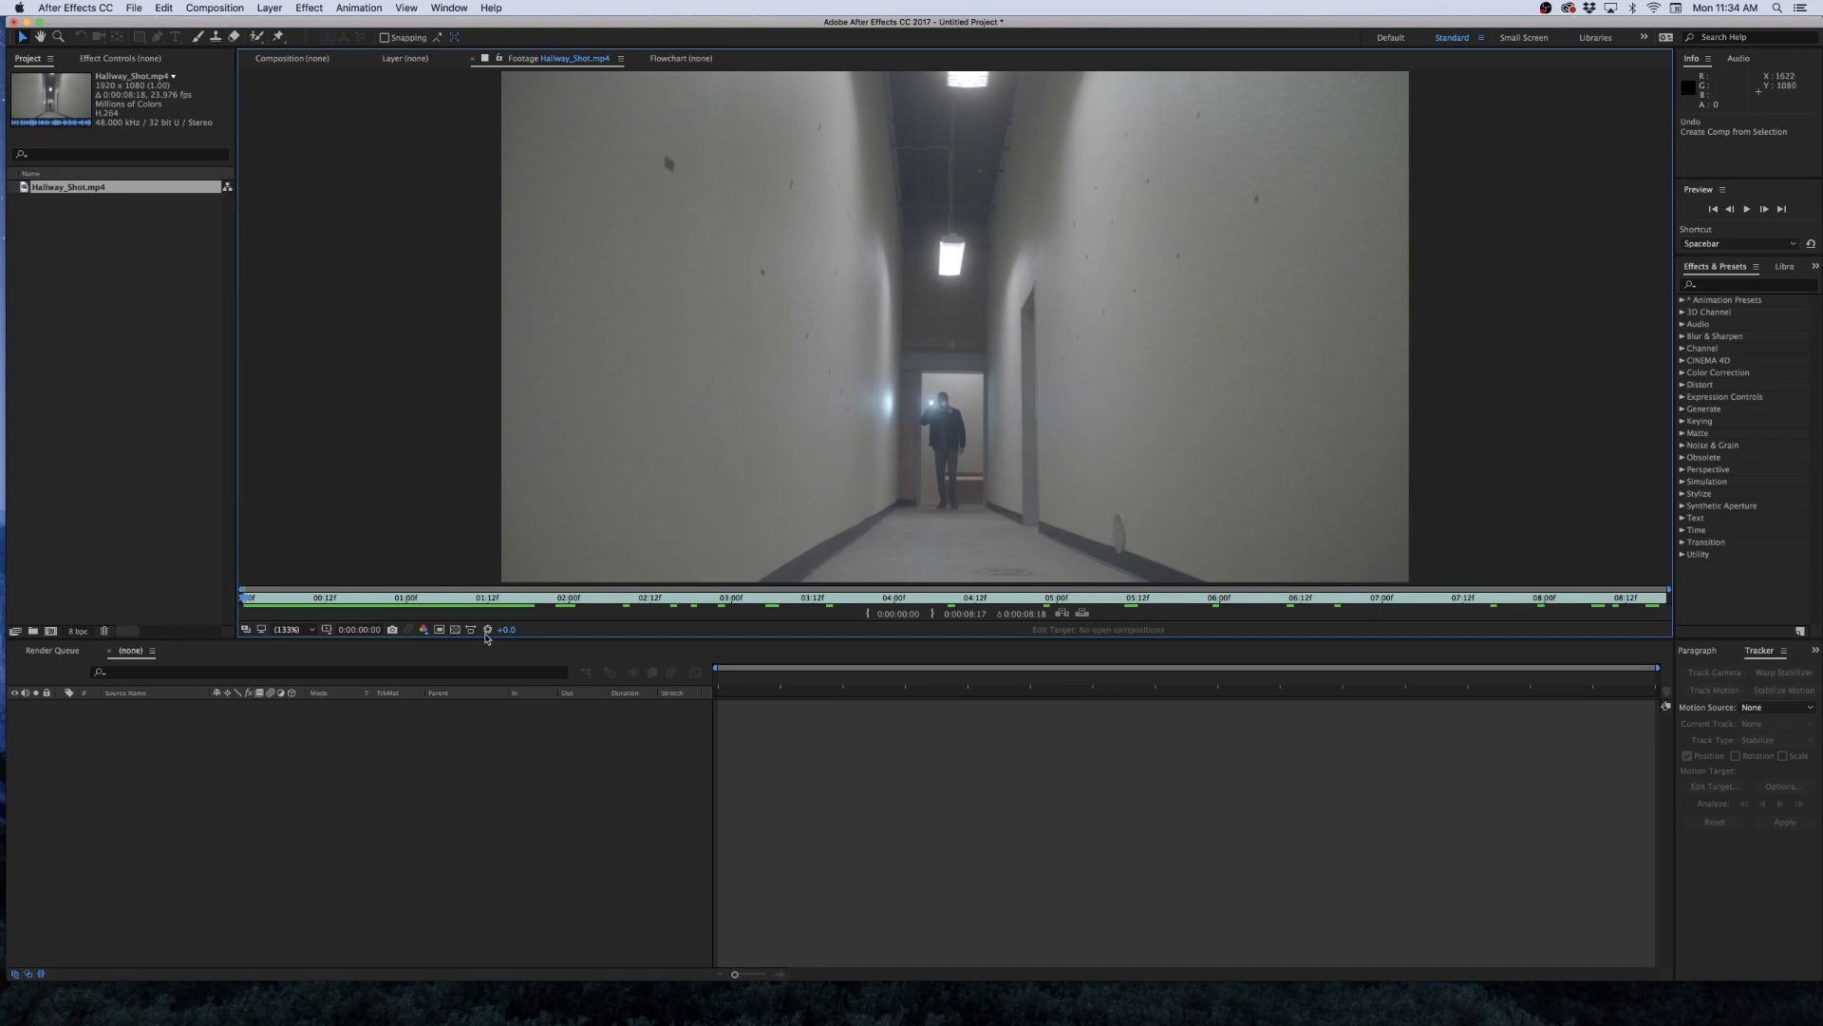
Preview the Hallway_Shot.mp4 footage and create a new composition from it.
drag(245, 604, 490, 628)
key(Home)
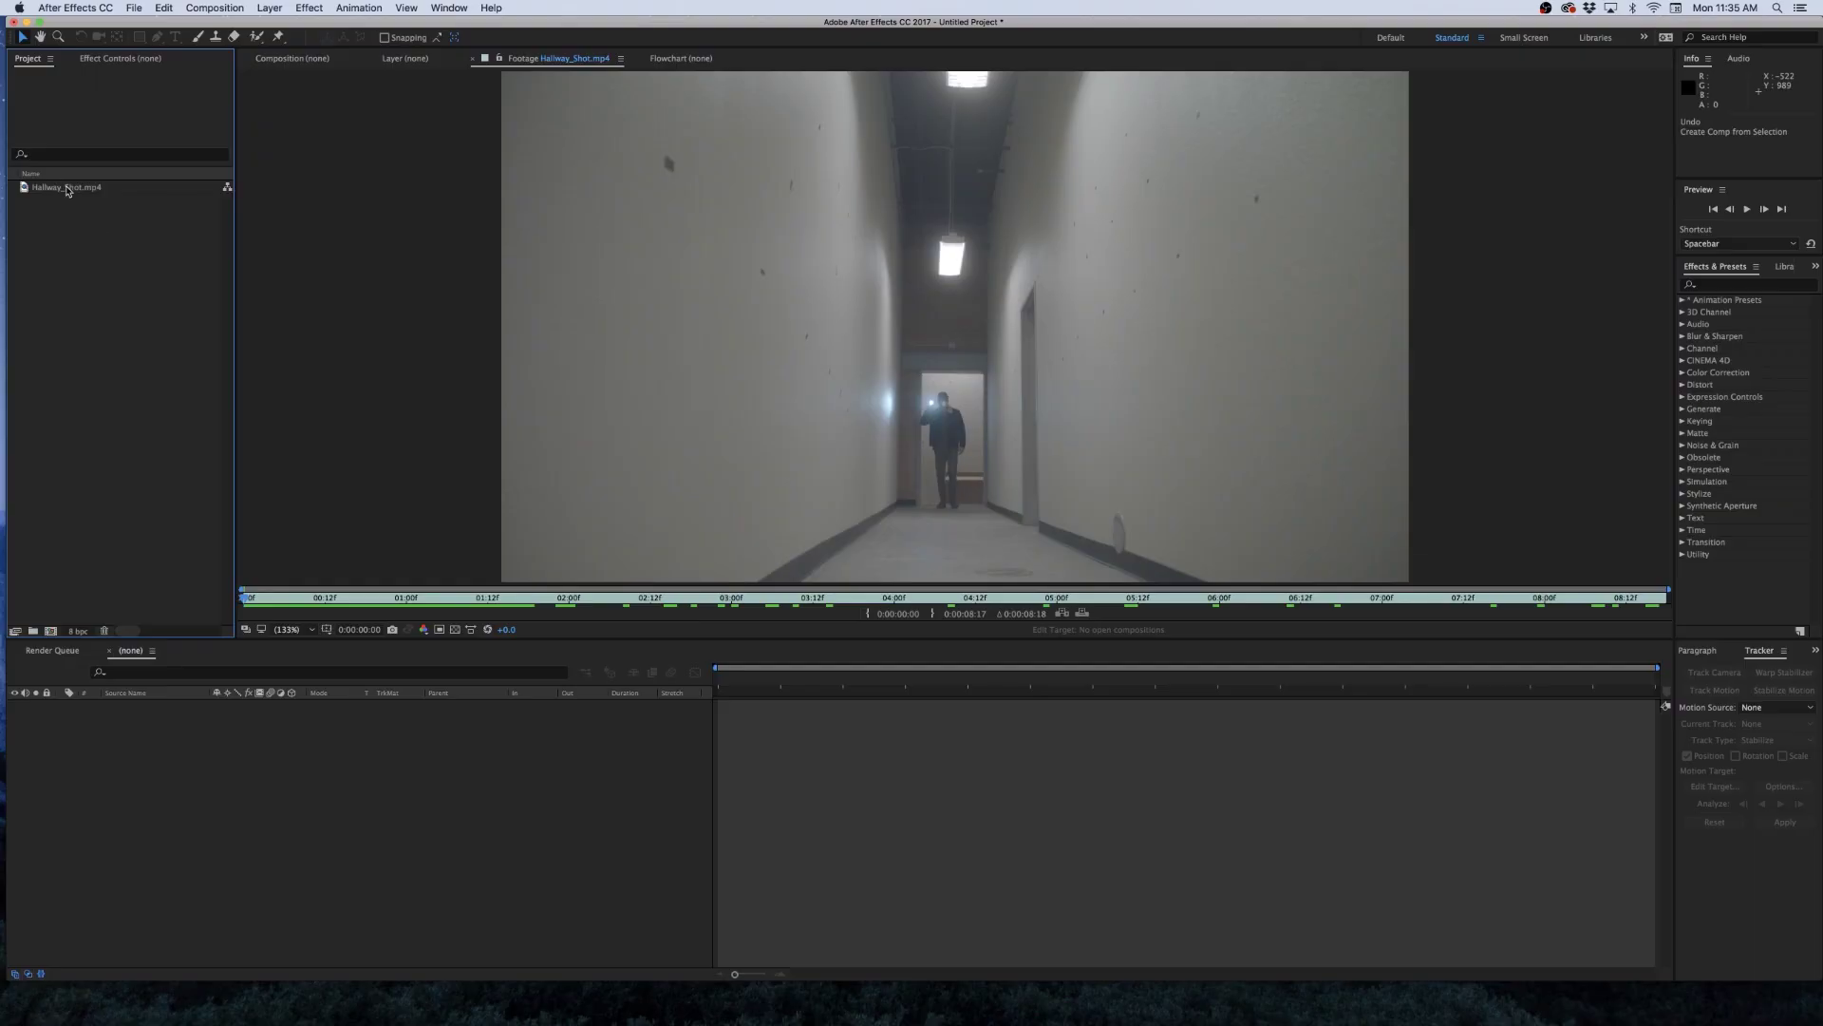
drag(66, 190, 57, 630)
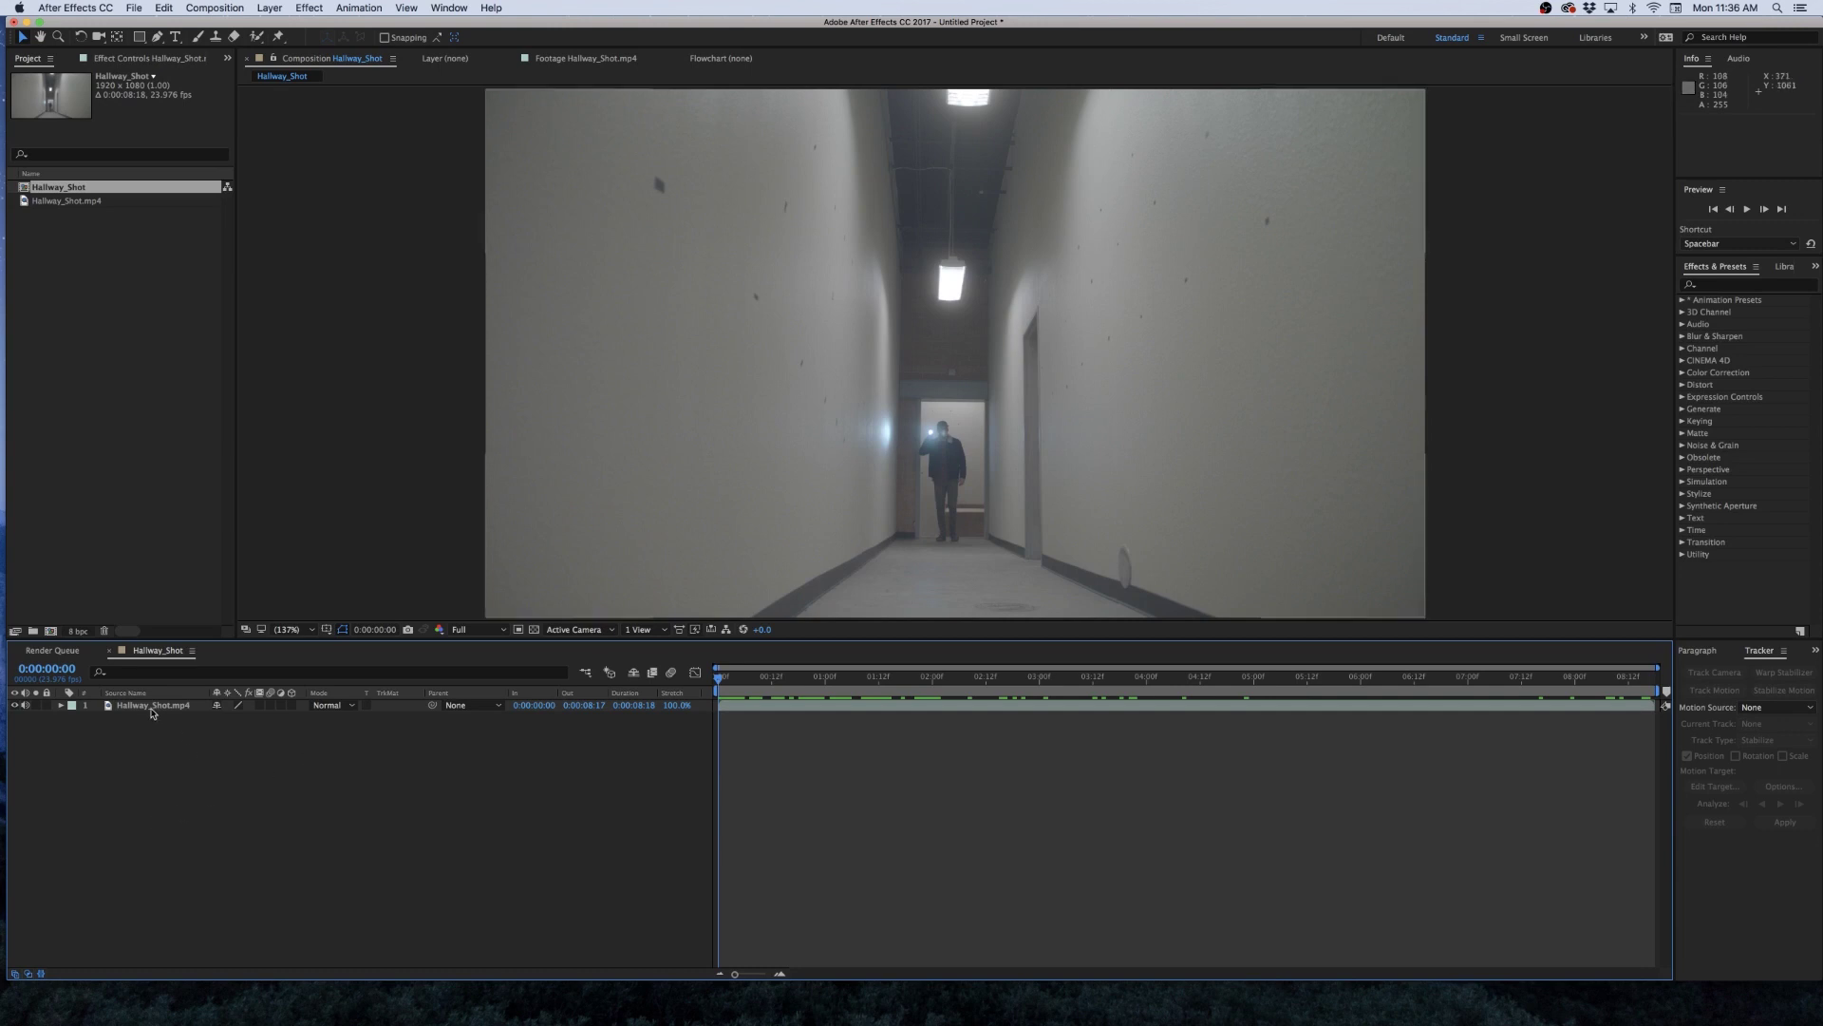
Pre-compose the Hallway_Shot.mp4 layer, moving all attributes into the new composition.
right_click(149, 710)
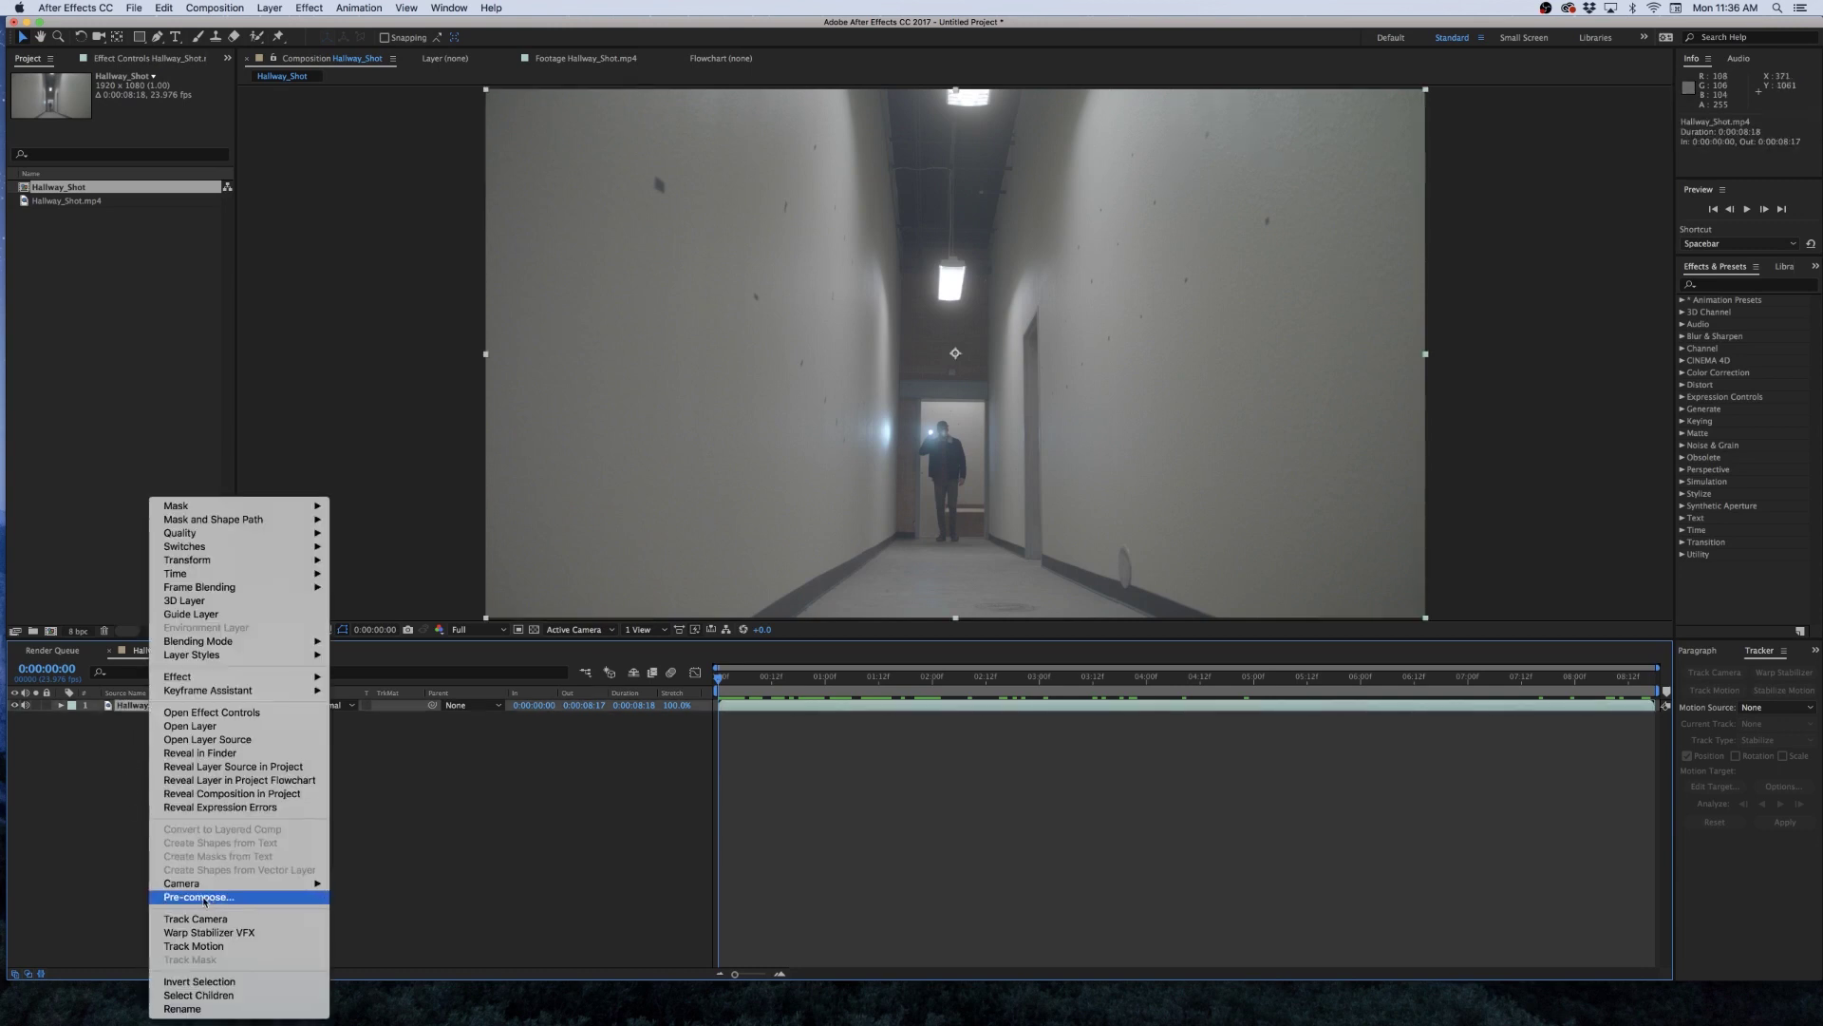
click(201, 897)
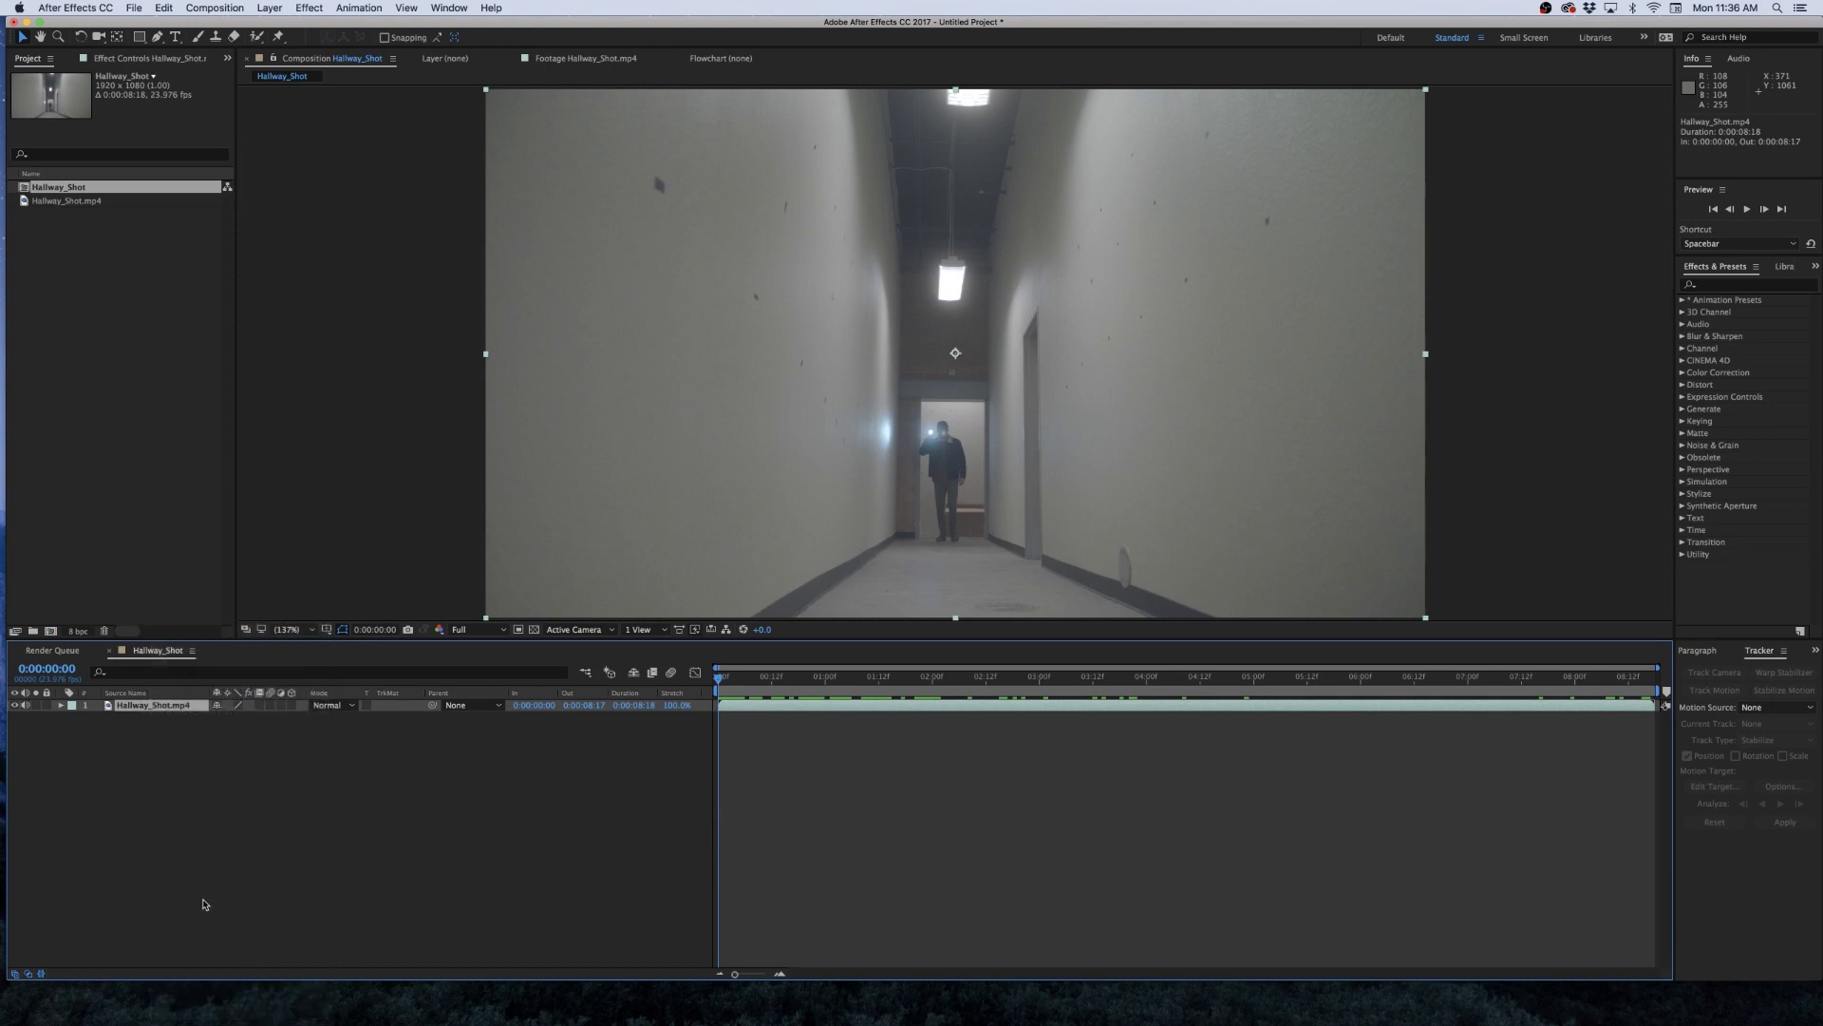
click(783, 541)
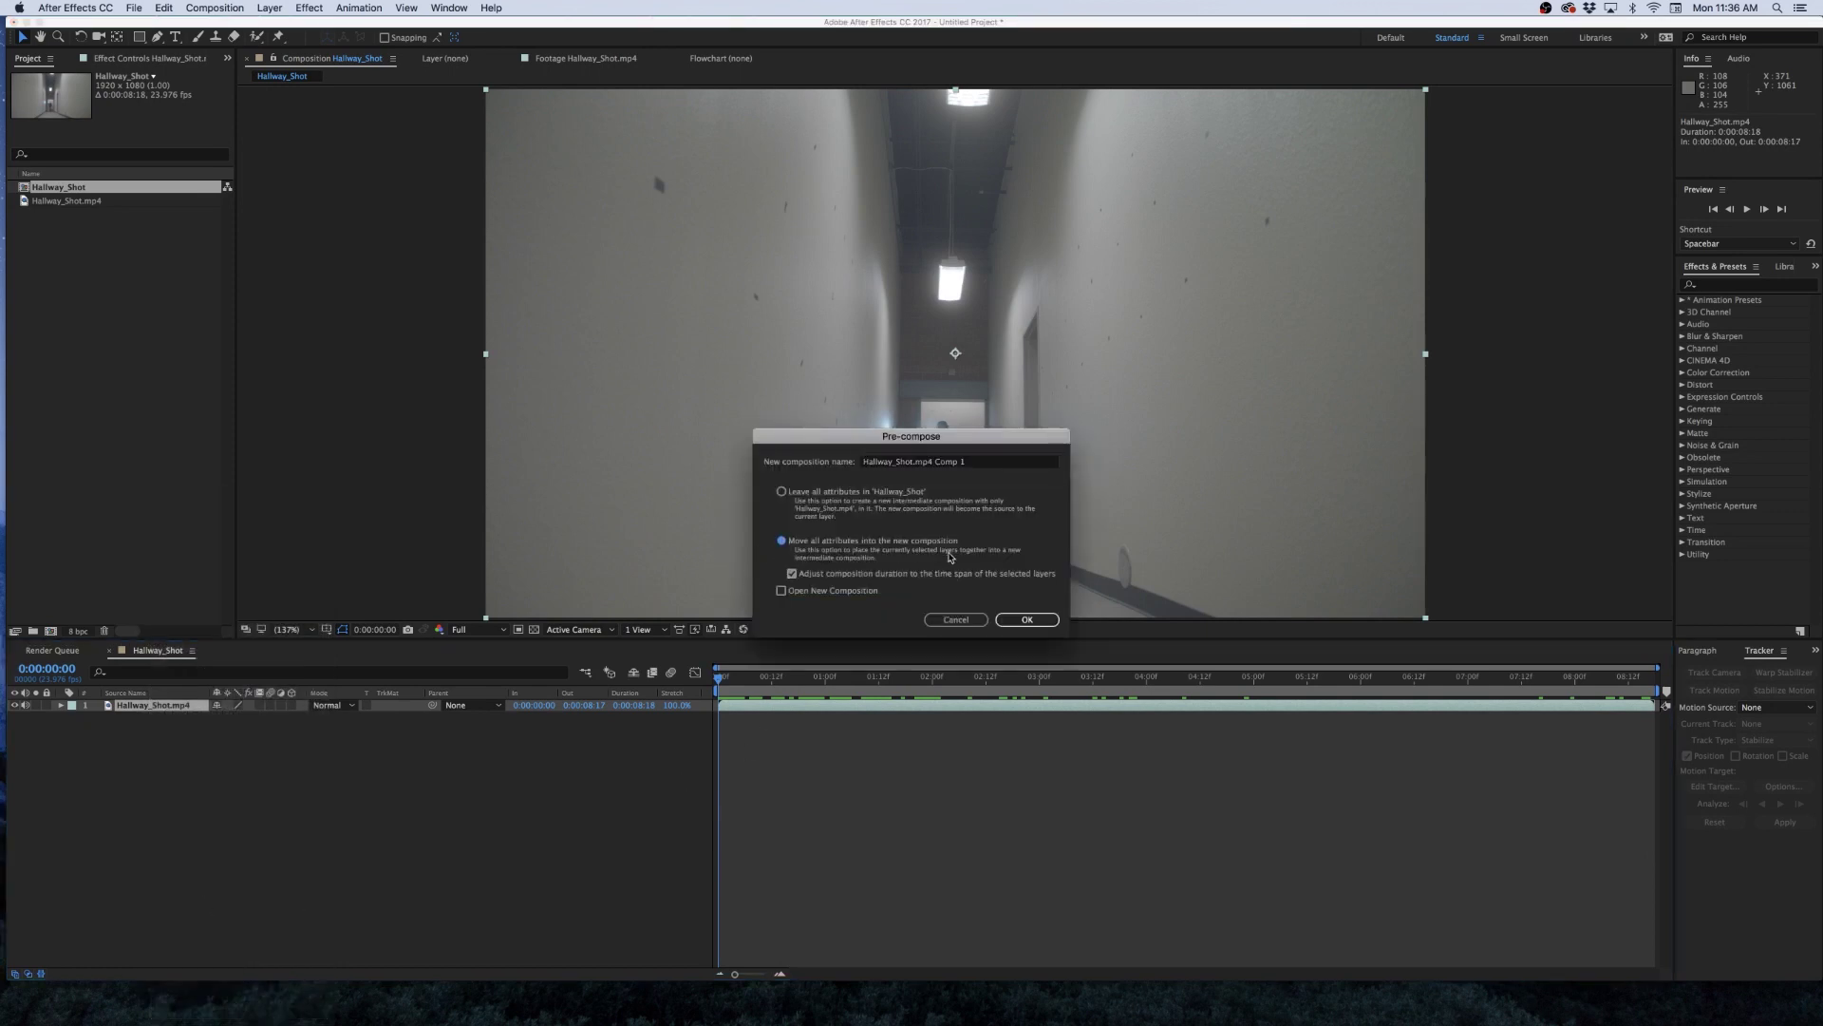
click(1025, 620)
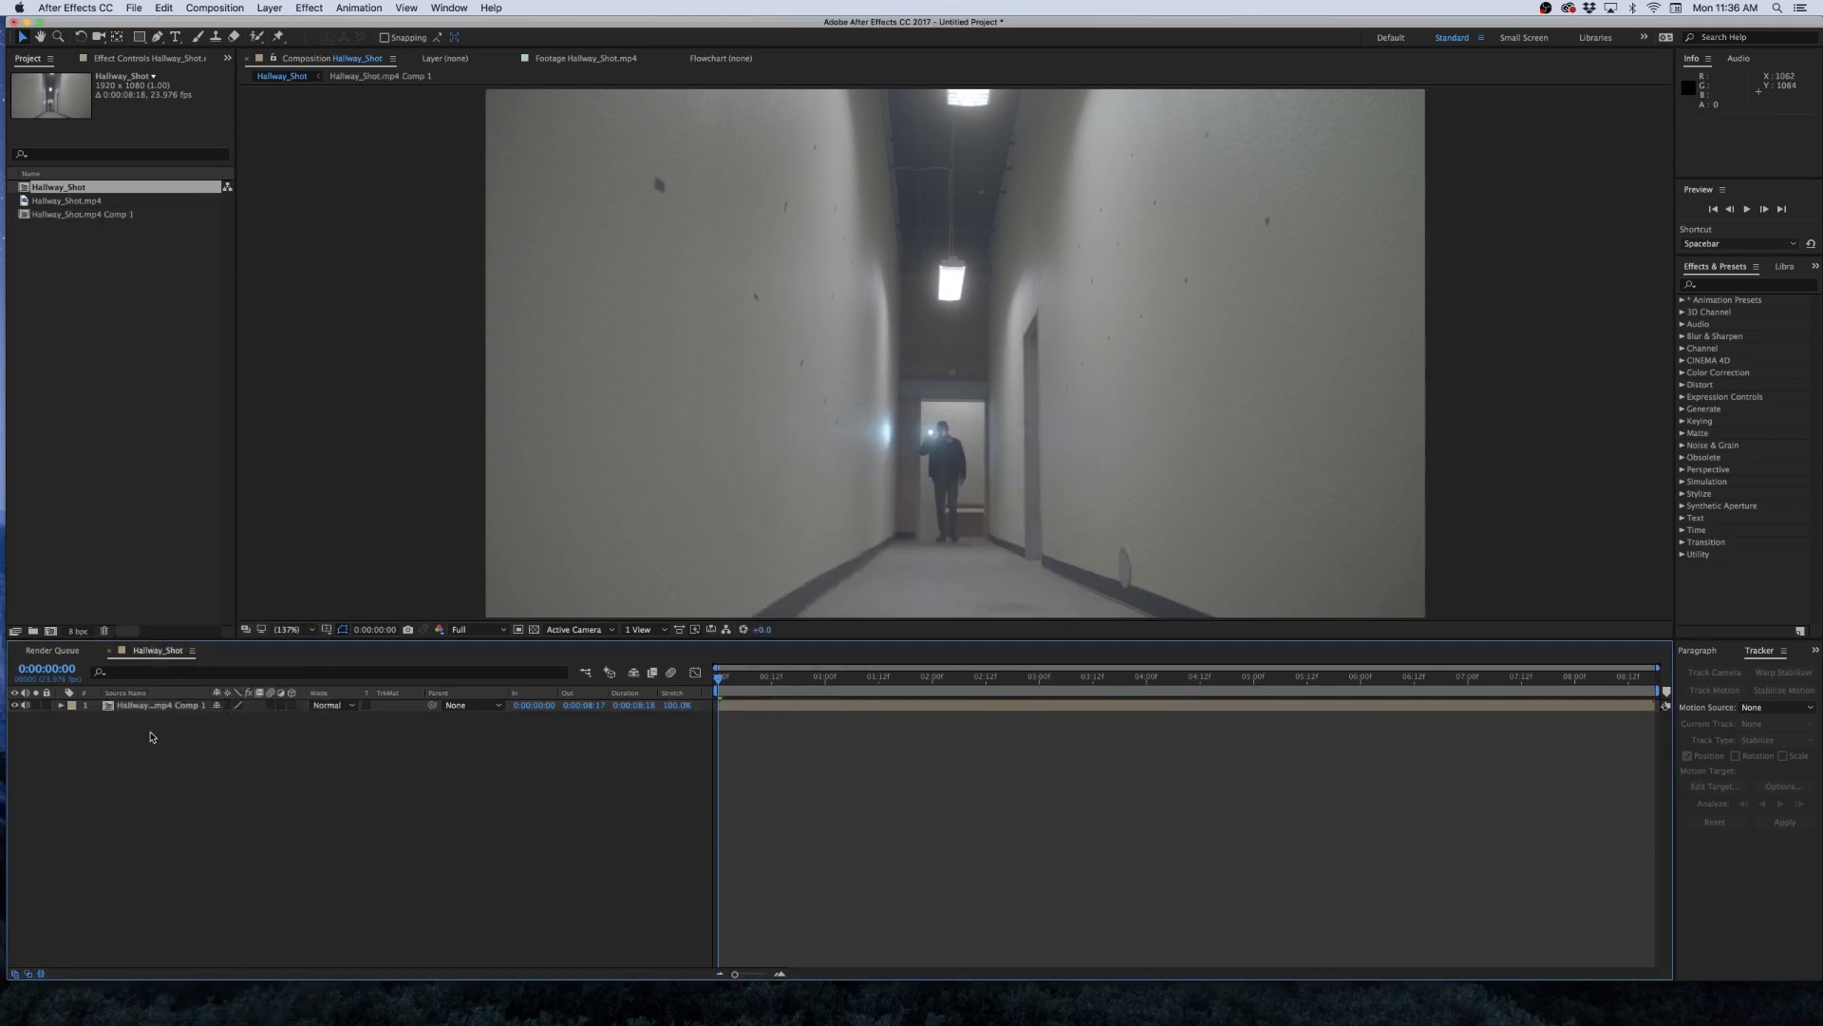
Open the pre-composed hallway clip and apply the Curves effect to its footage layer.
double_click(138, 706)
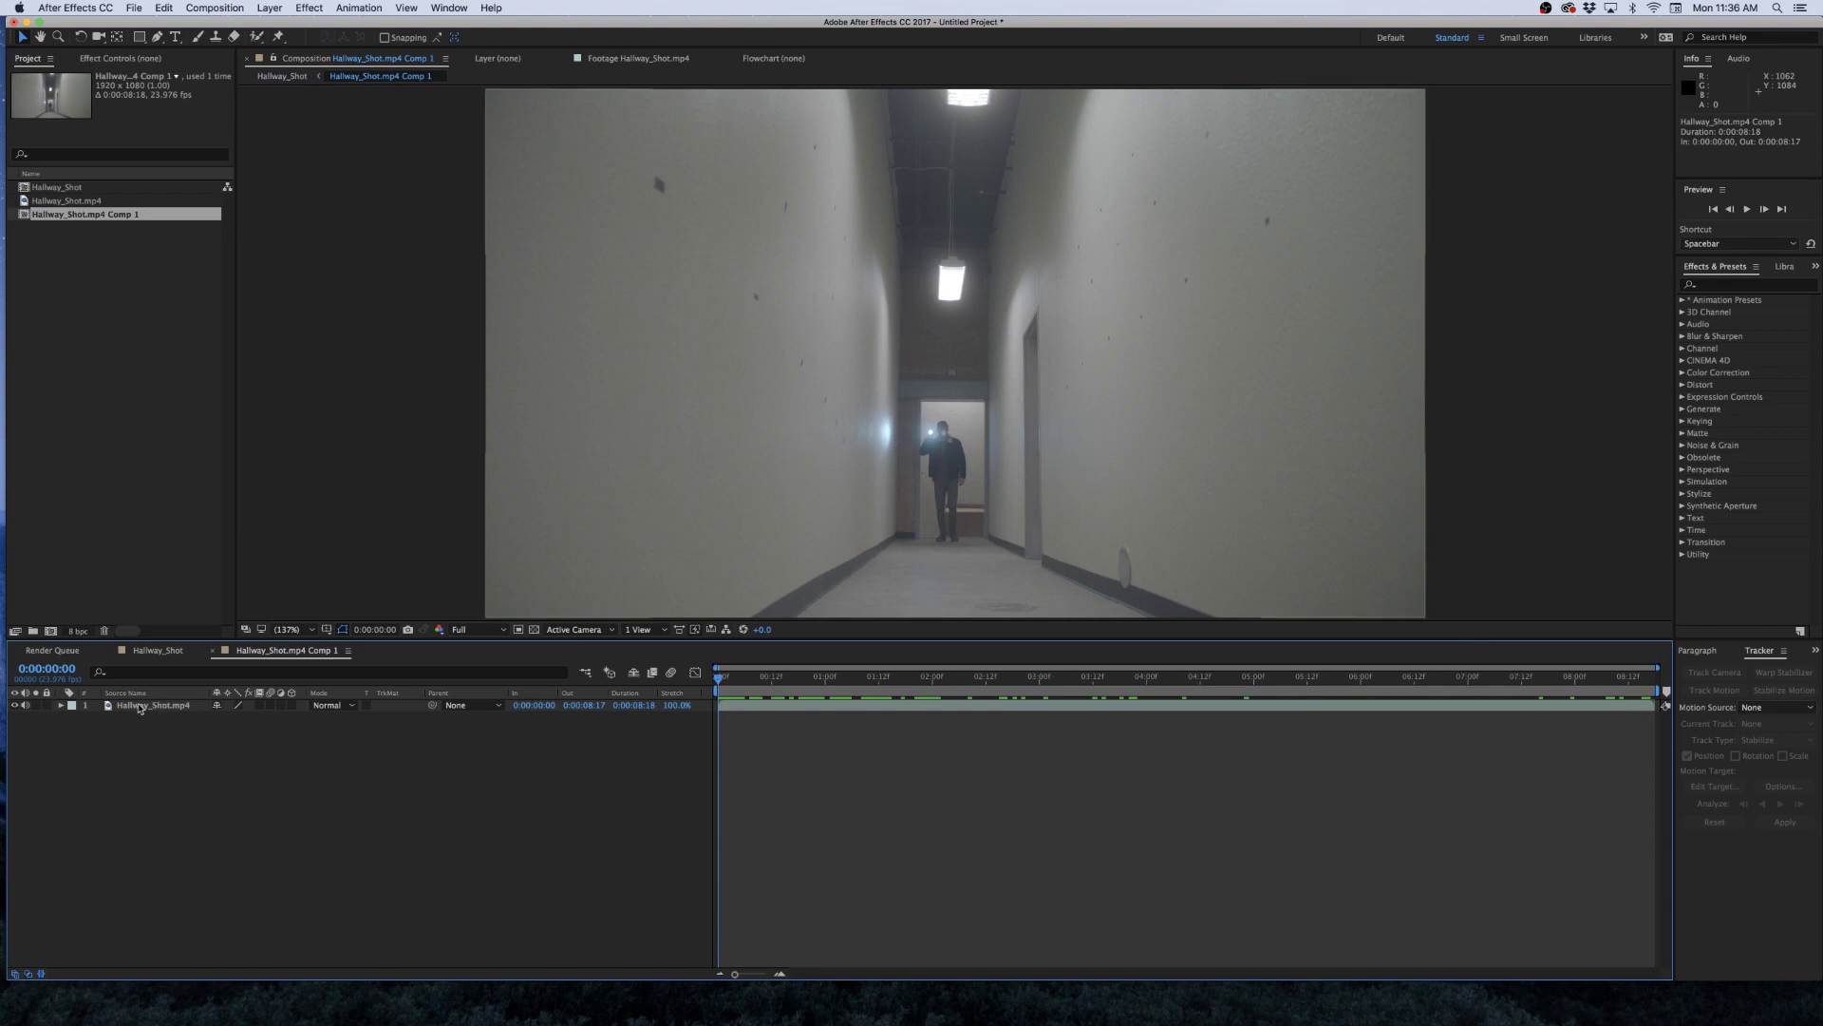
click(139, 706)
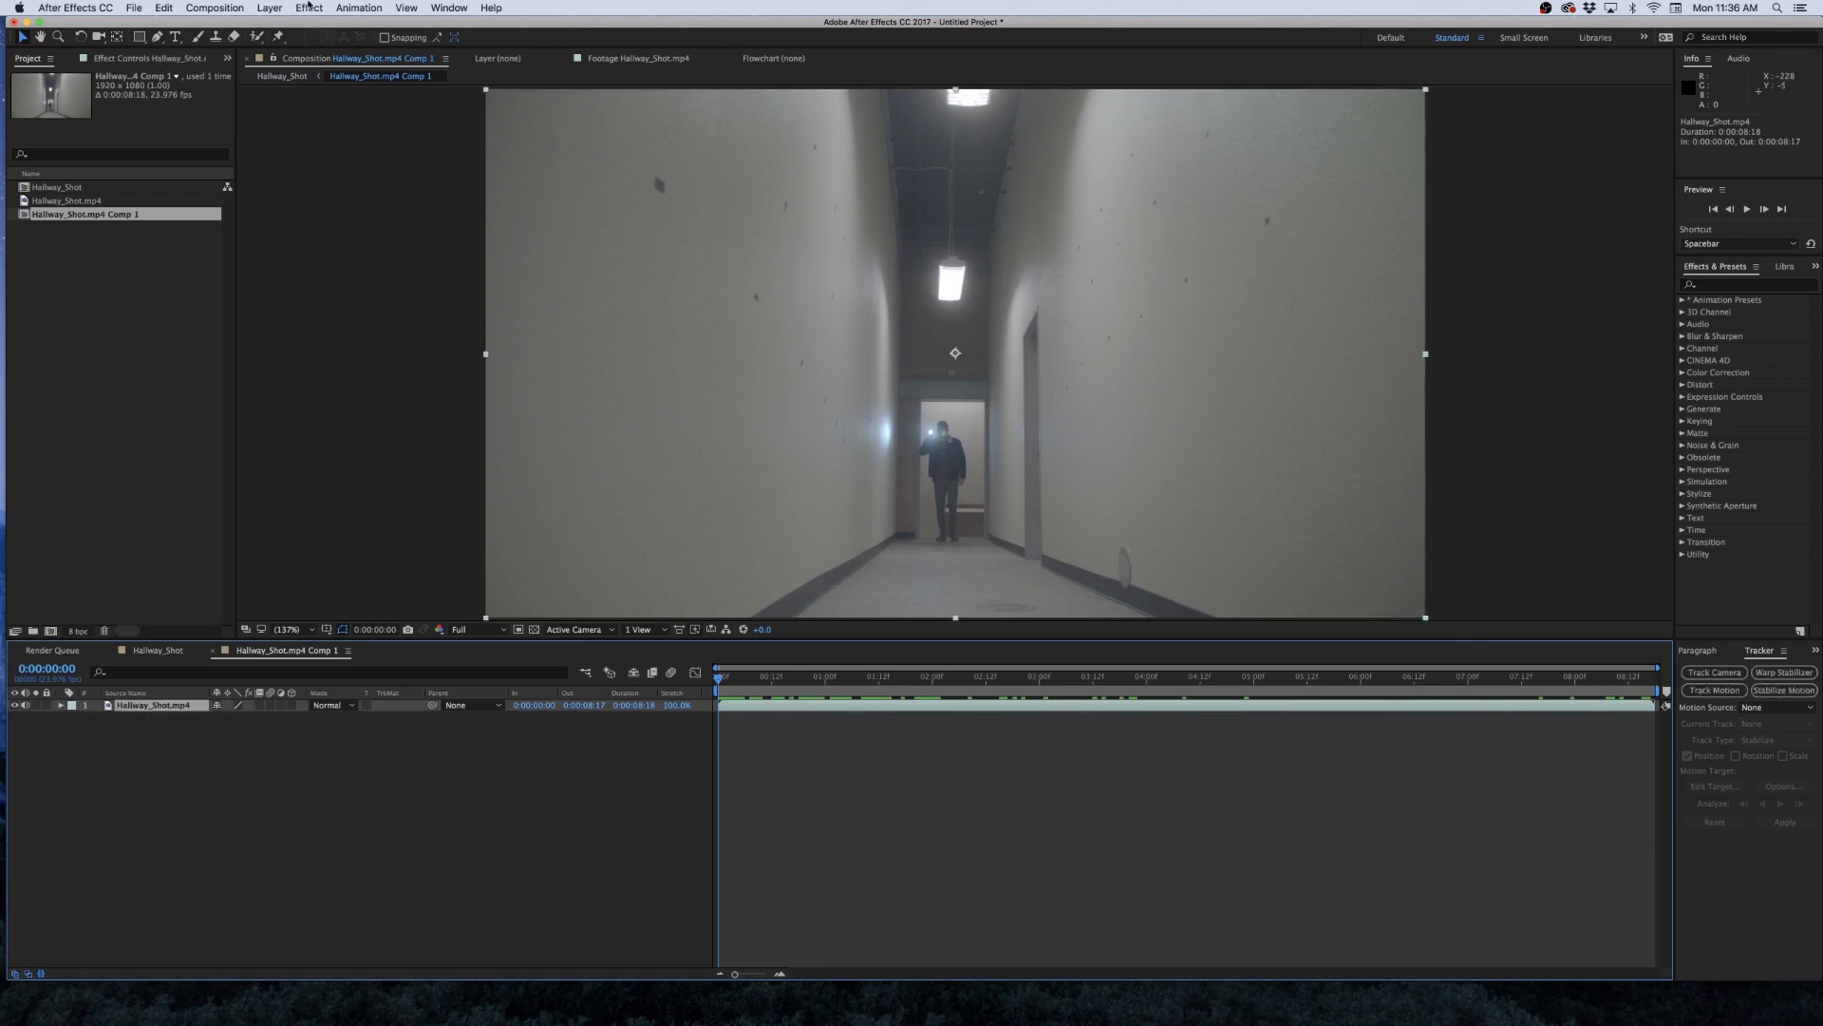
click(309, 8)
mouse_move(361, 141)
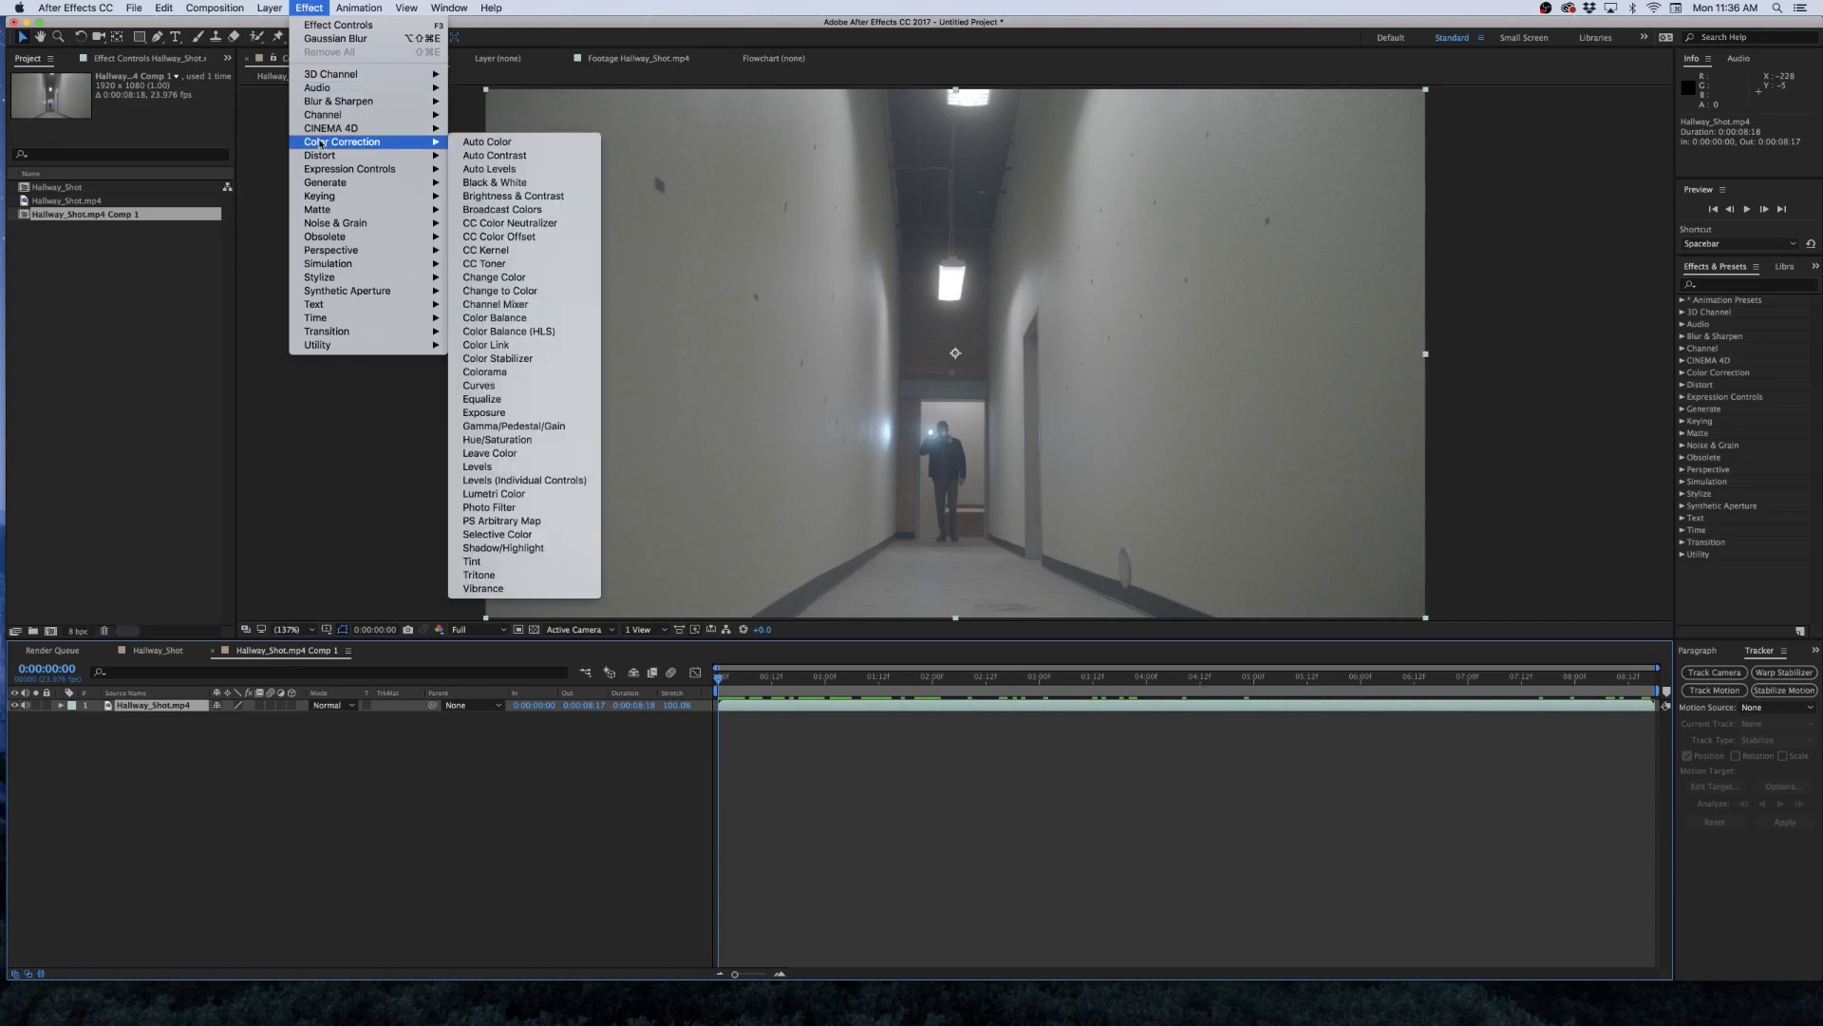
click(523, 386)
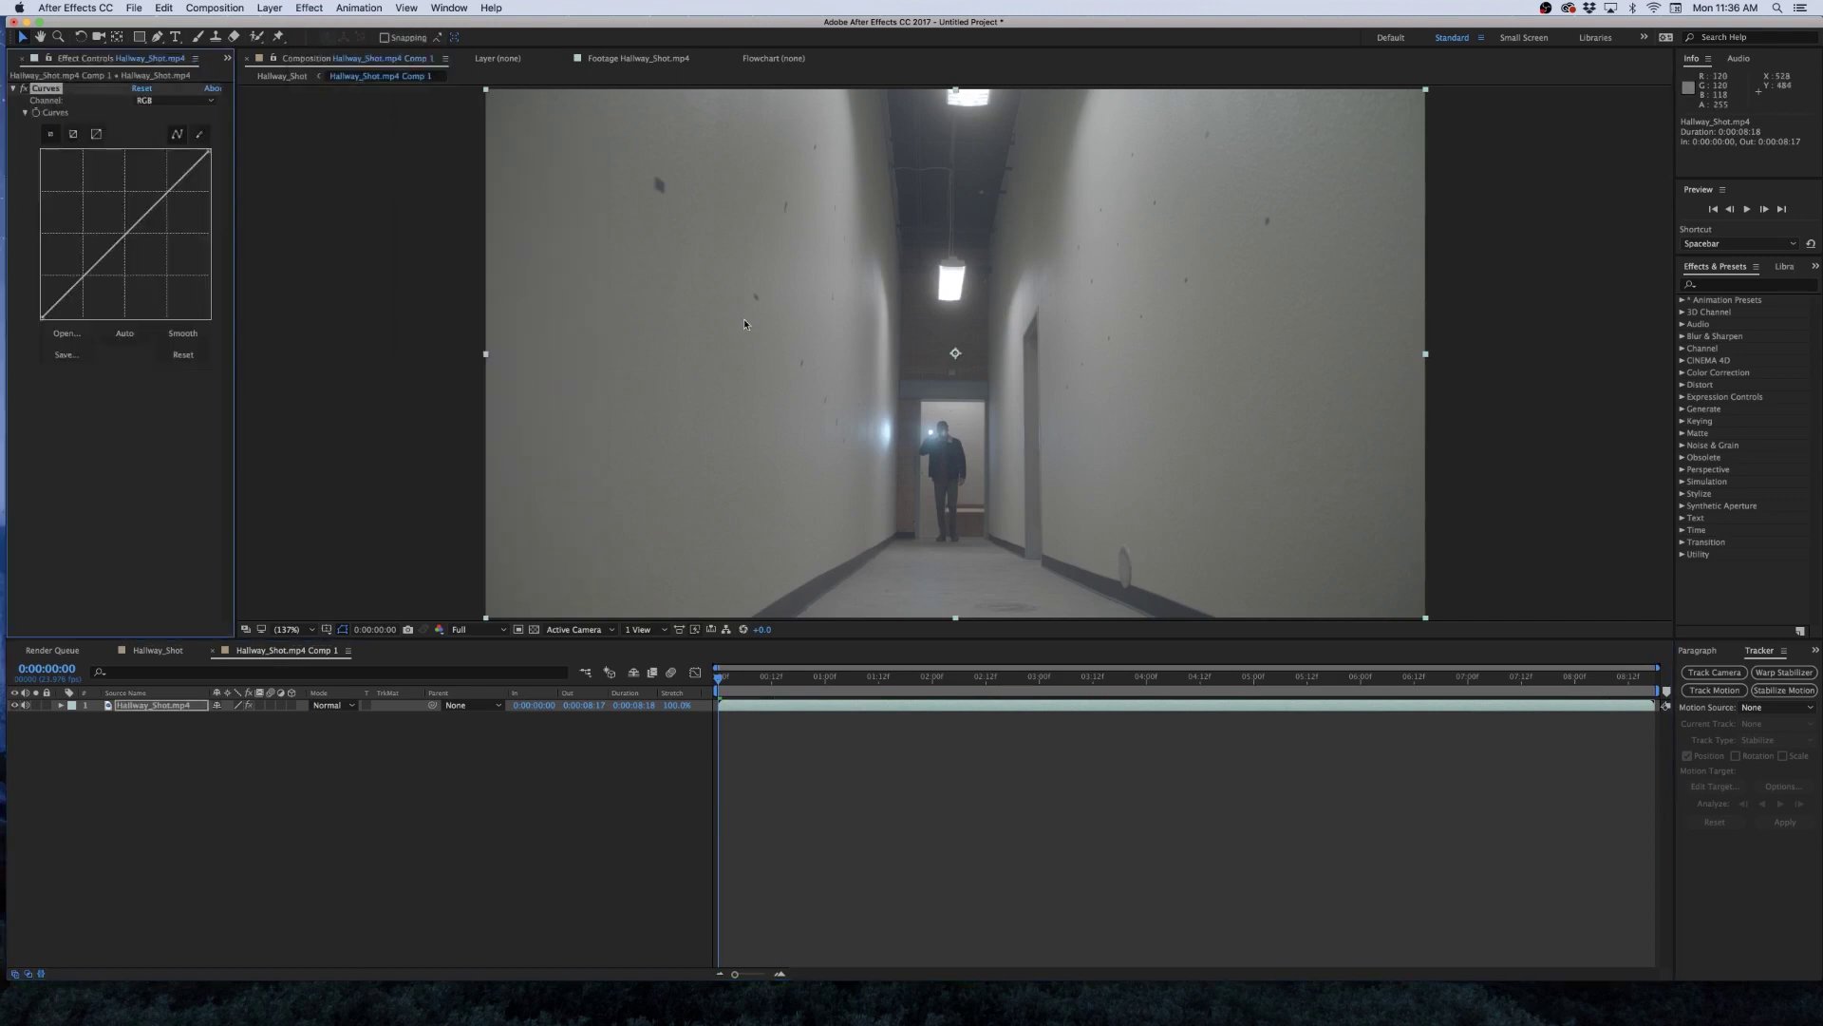
Shape the RGB curve into an S by raising the highlights and lowering the shadows to increase contrast.
drag(137, 270, 138, 200)
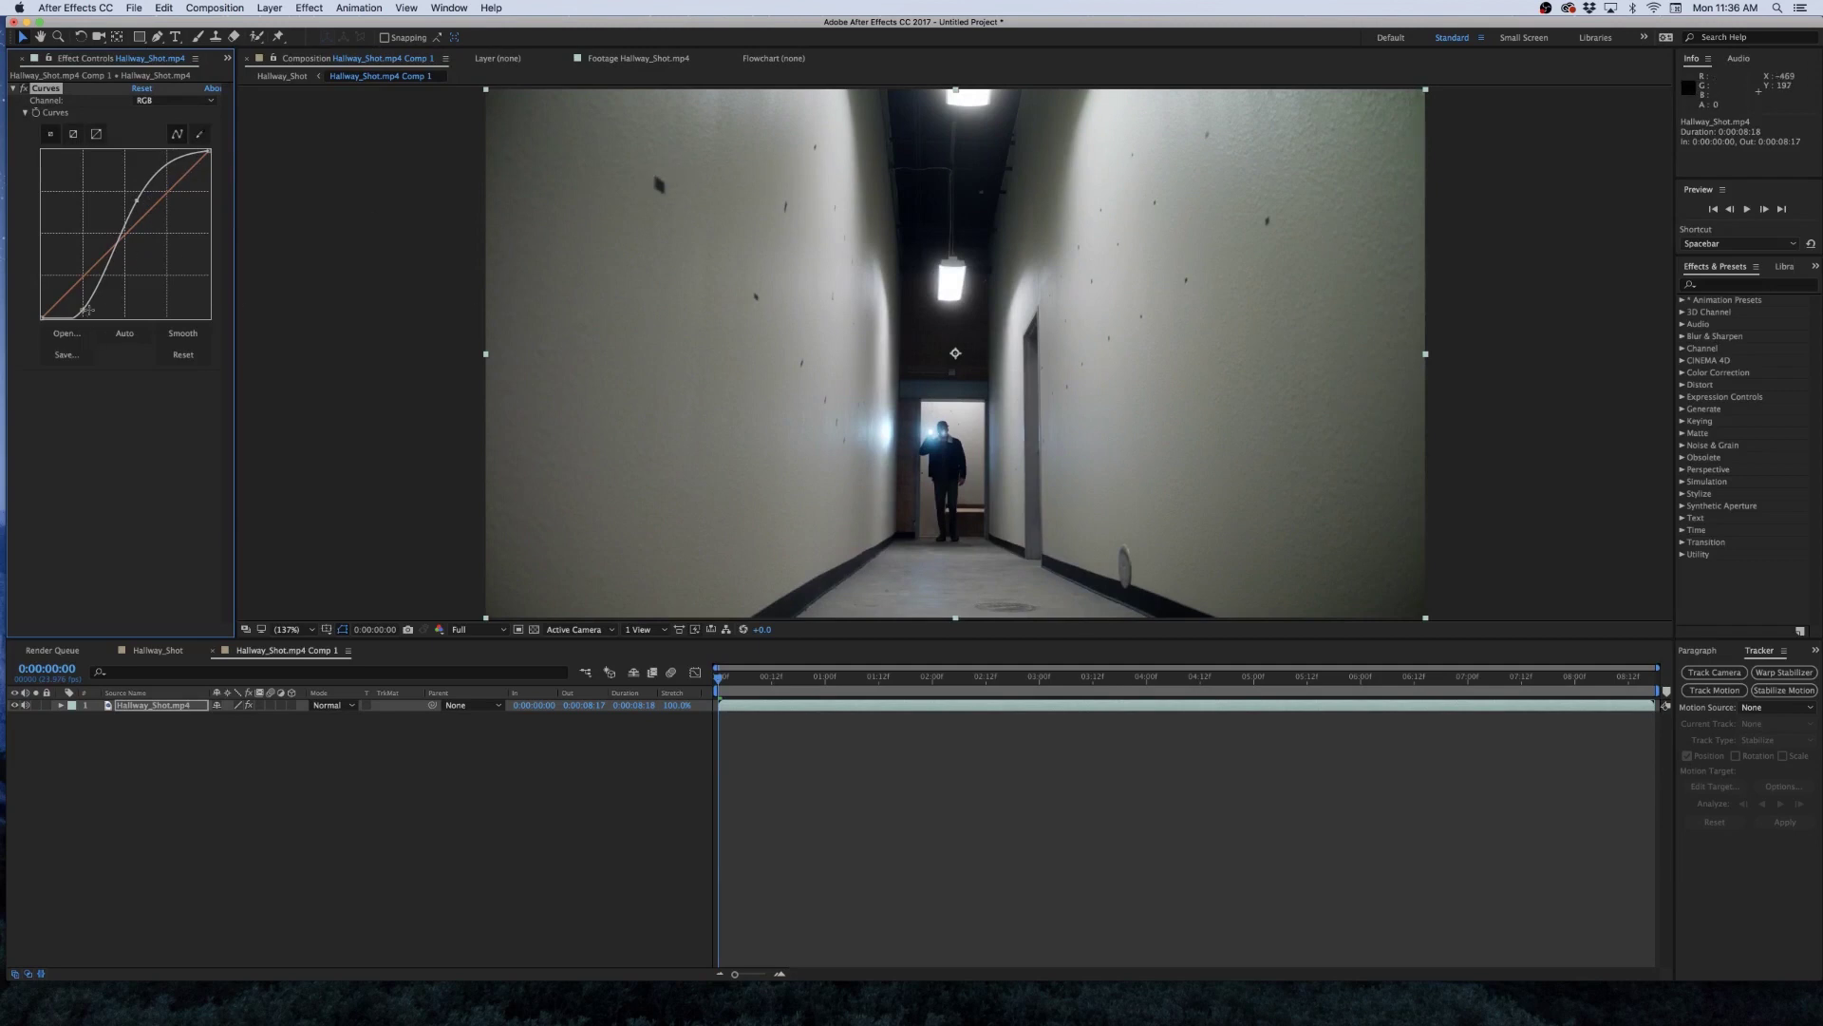
drag(83, 311, 90, 315)
click(399, 807)
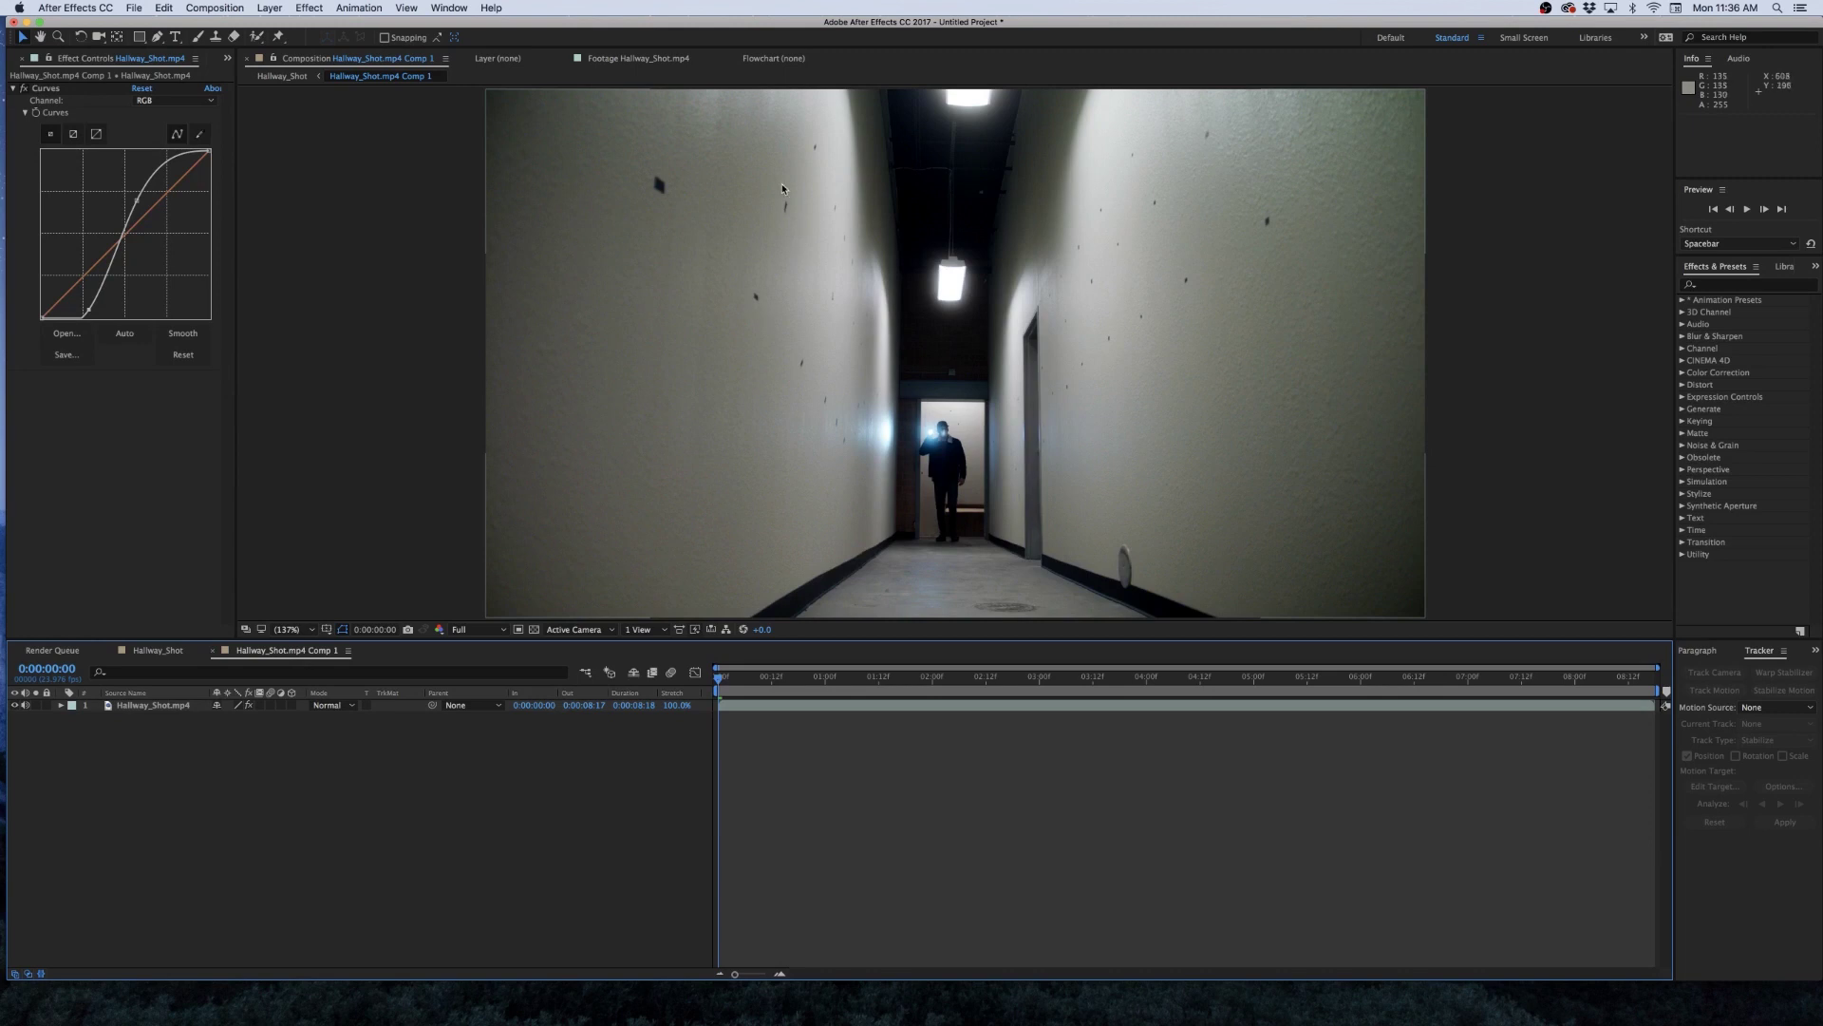
Return to the main Hallway_Shot composition and run Track Camera on the pre-composed layer.
click(158, 650)
click(358, 905)
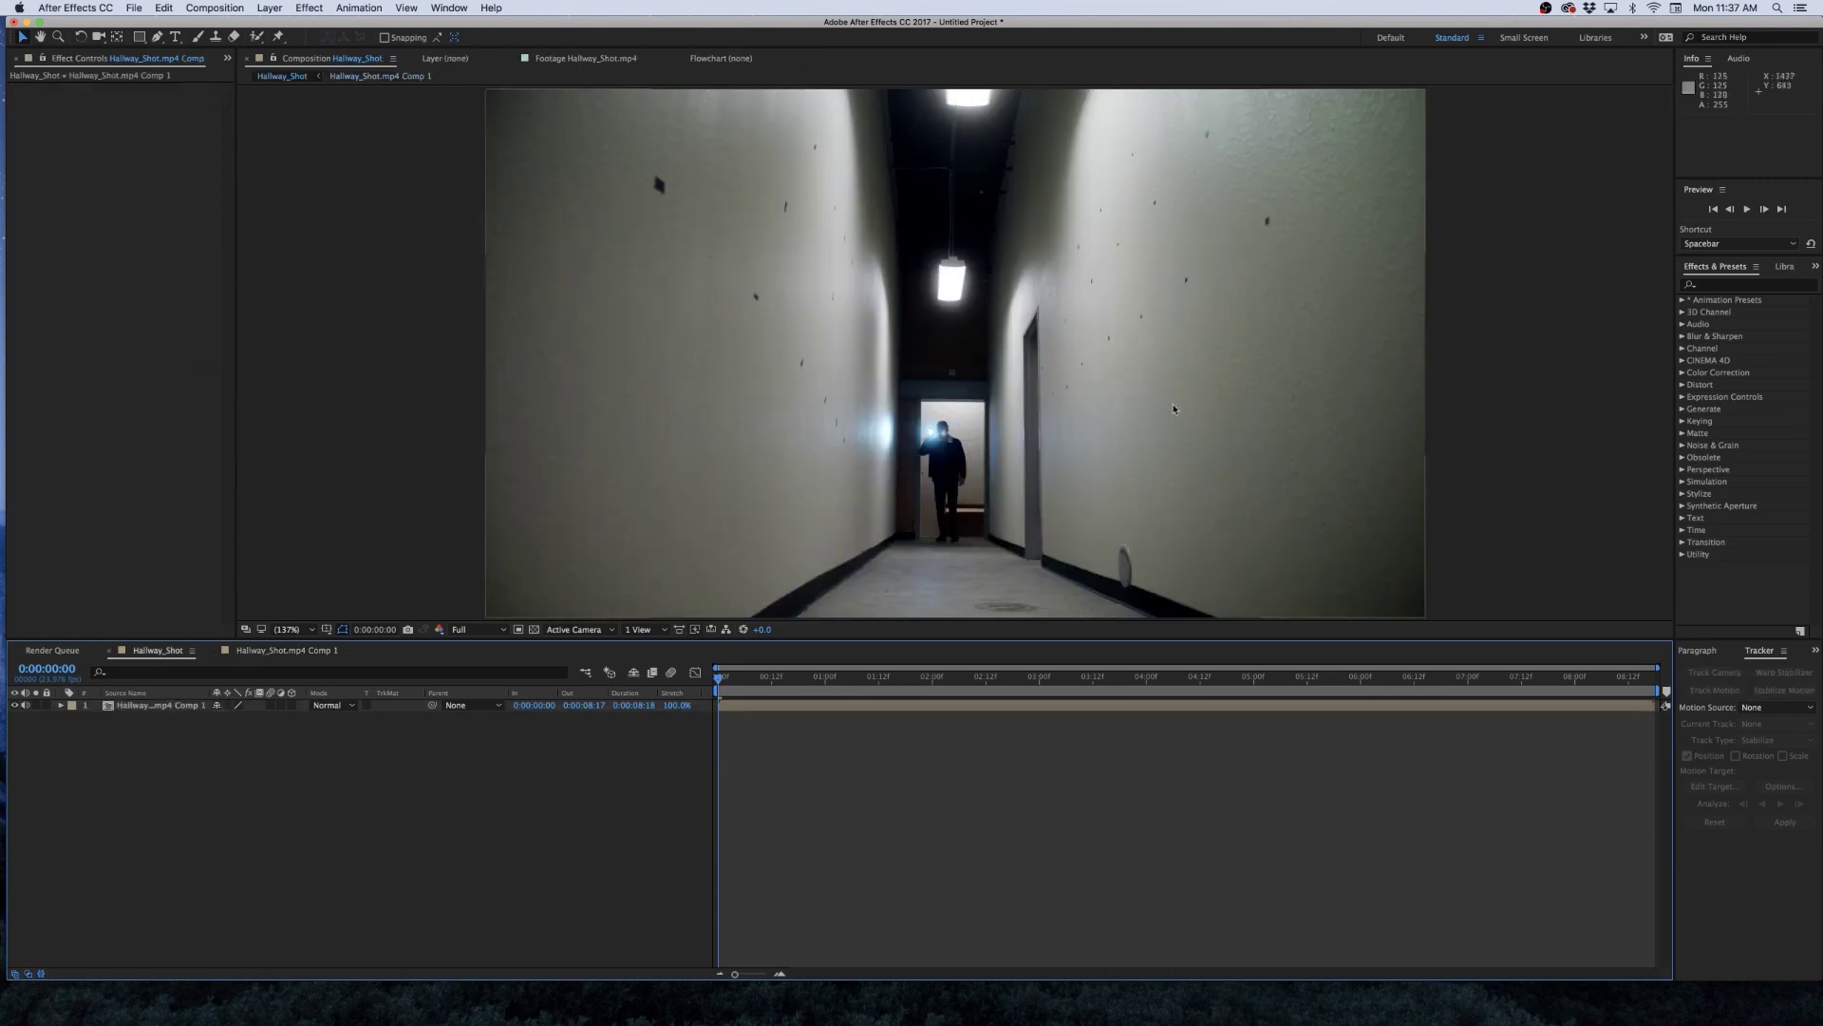
click(154, 707)
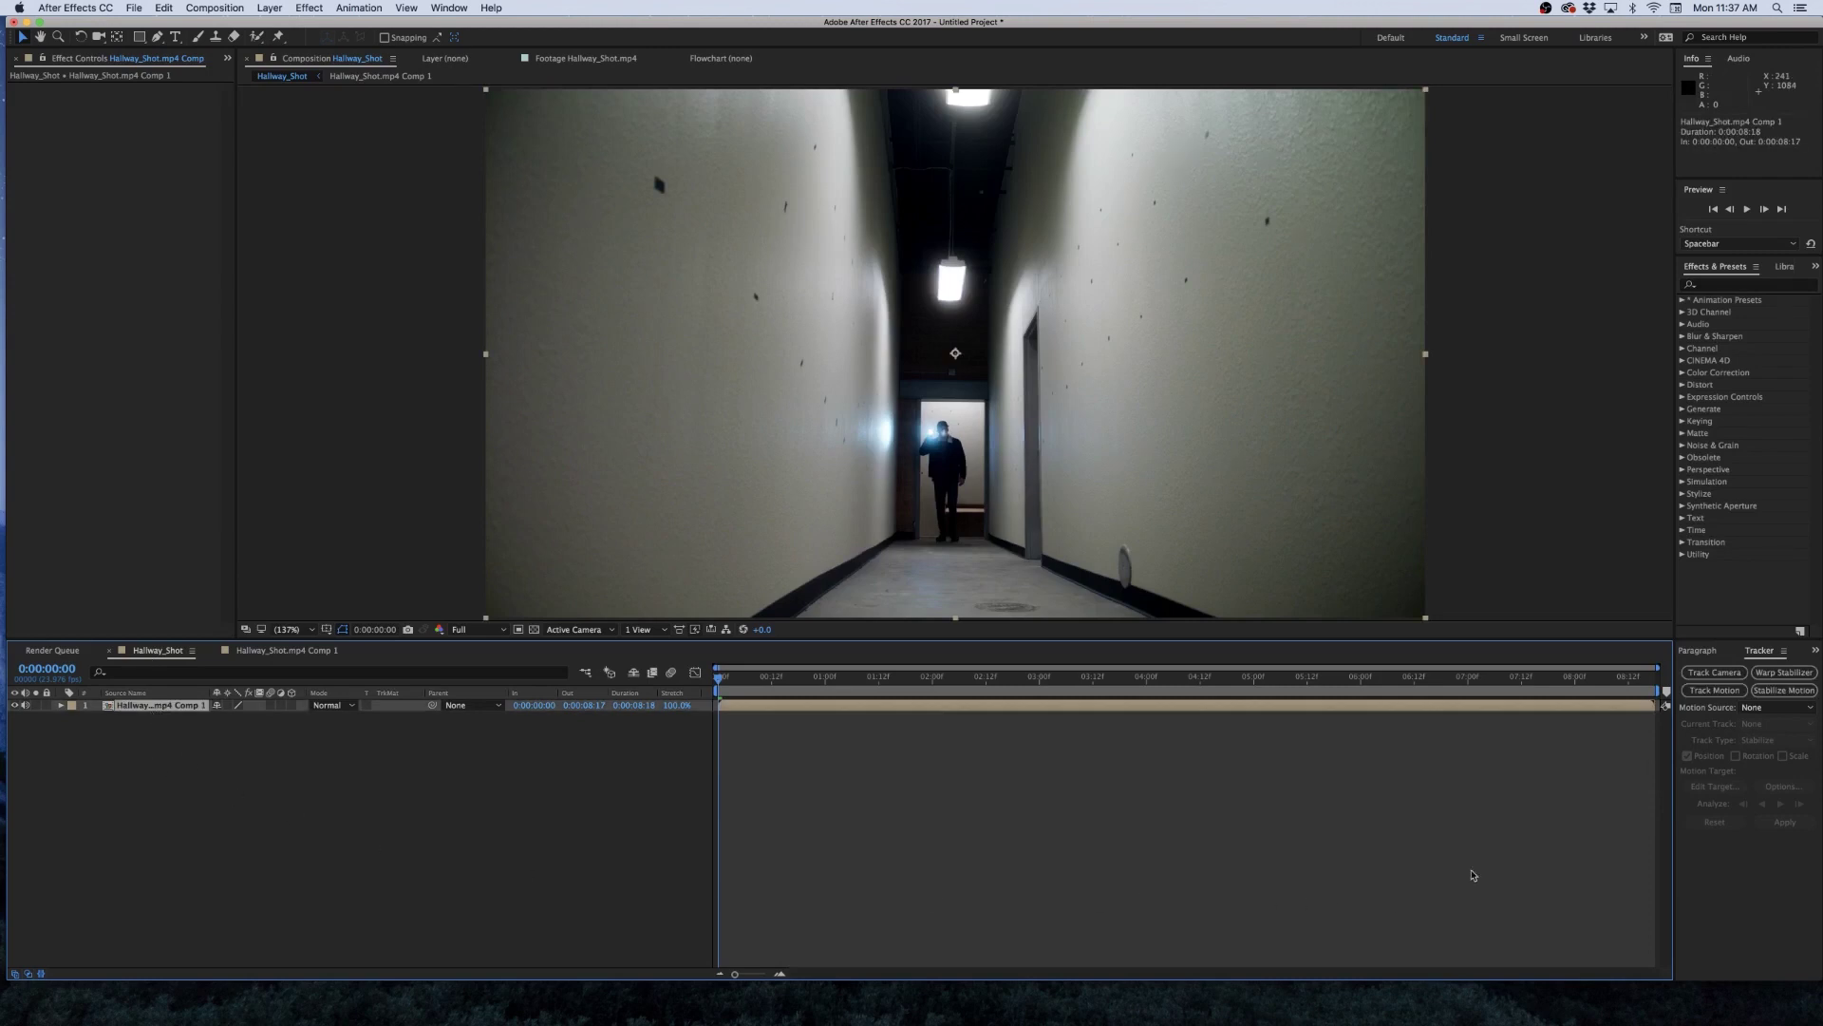
drag(1672, 646, 1504, 620)
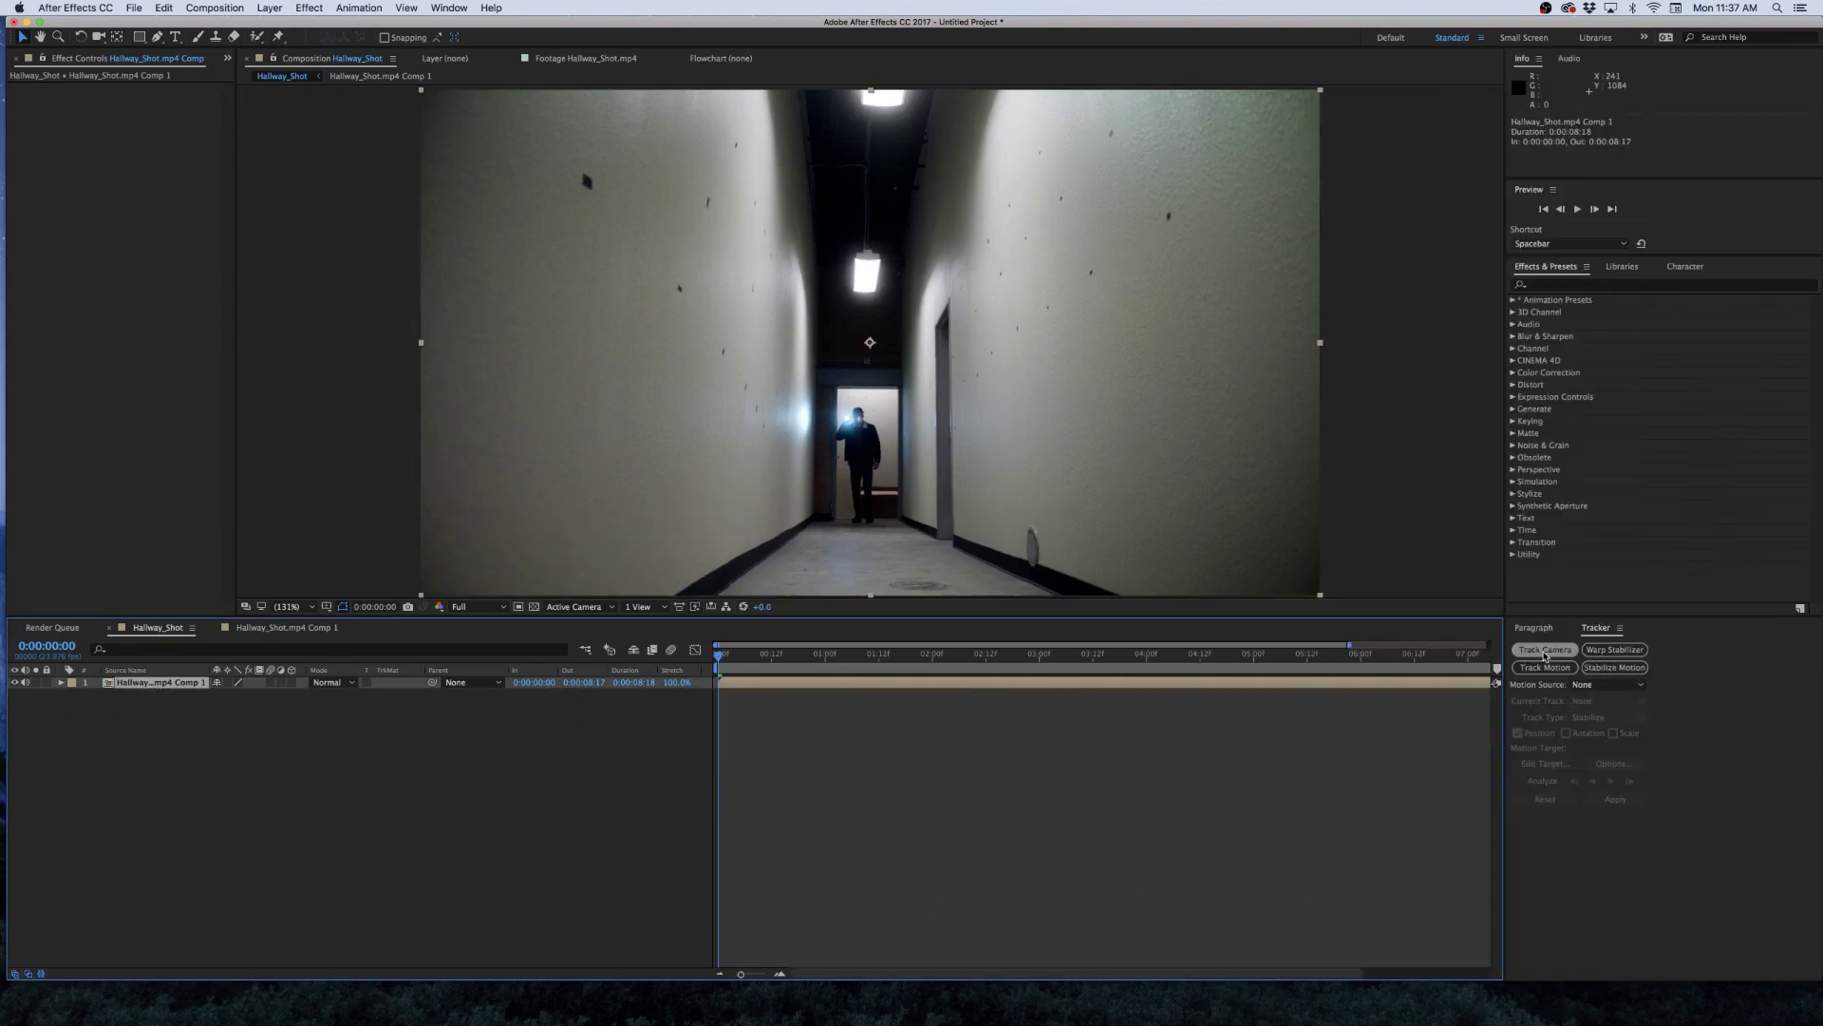
click(1545, 650)
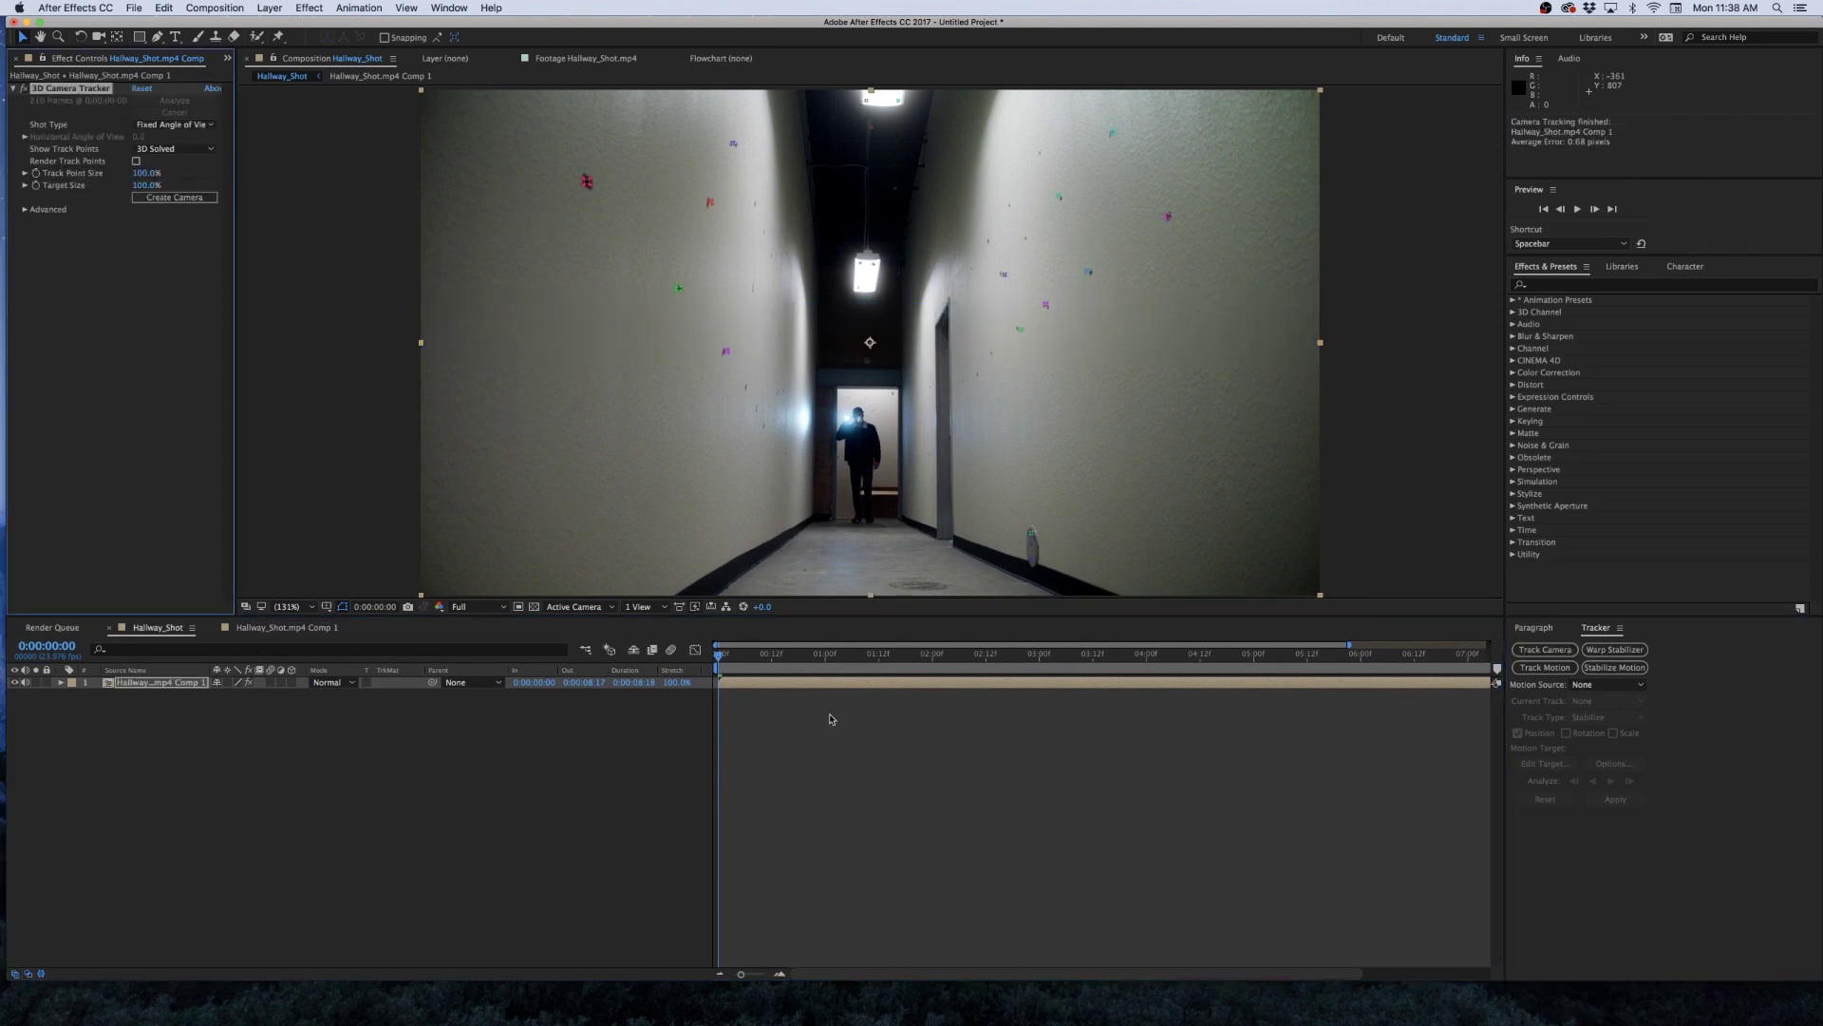
Play through the tracked shot and enlarge the track point size to about 260%.
key(space)
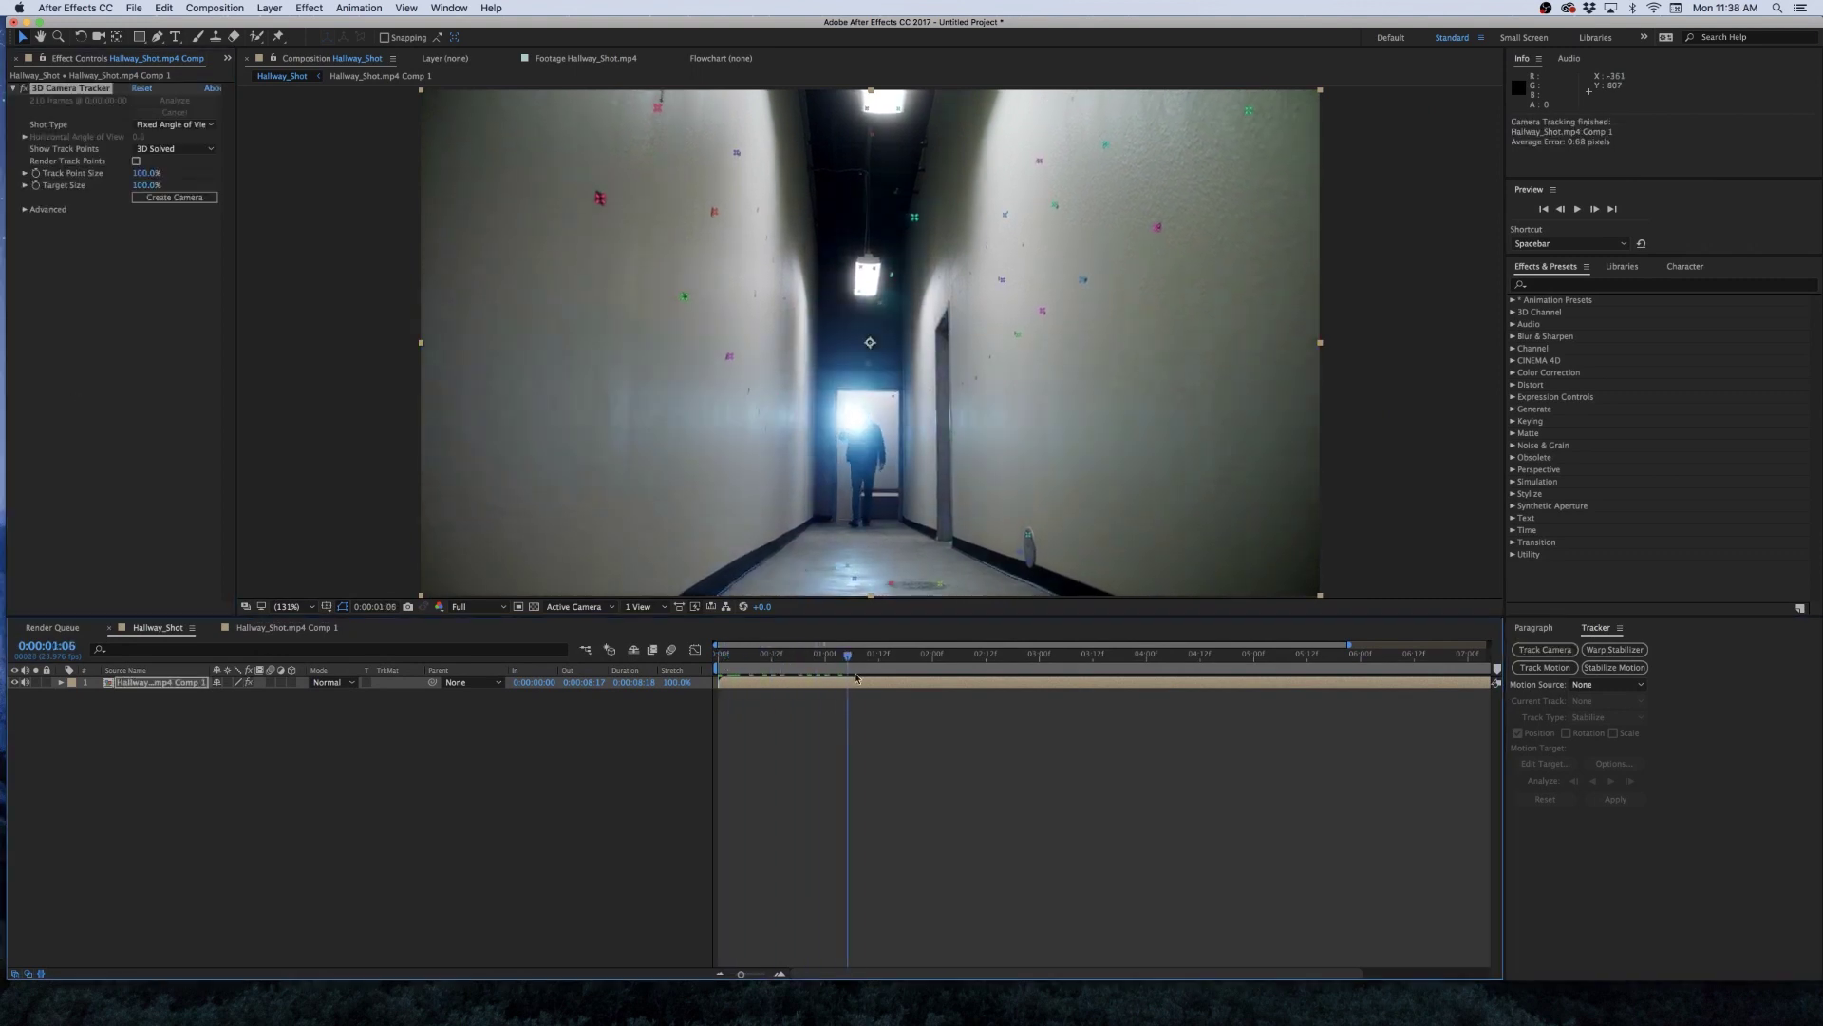
key(space)
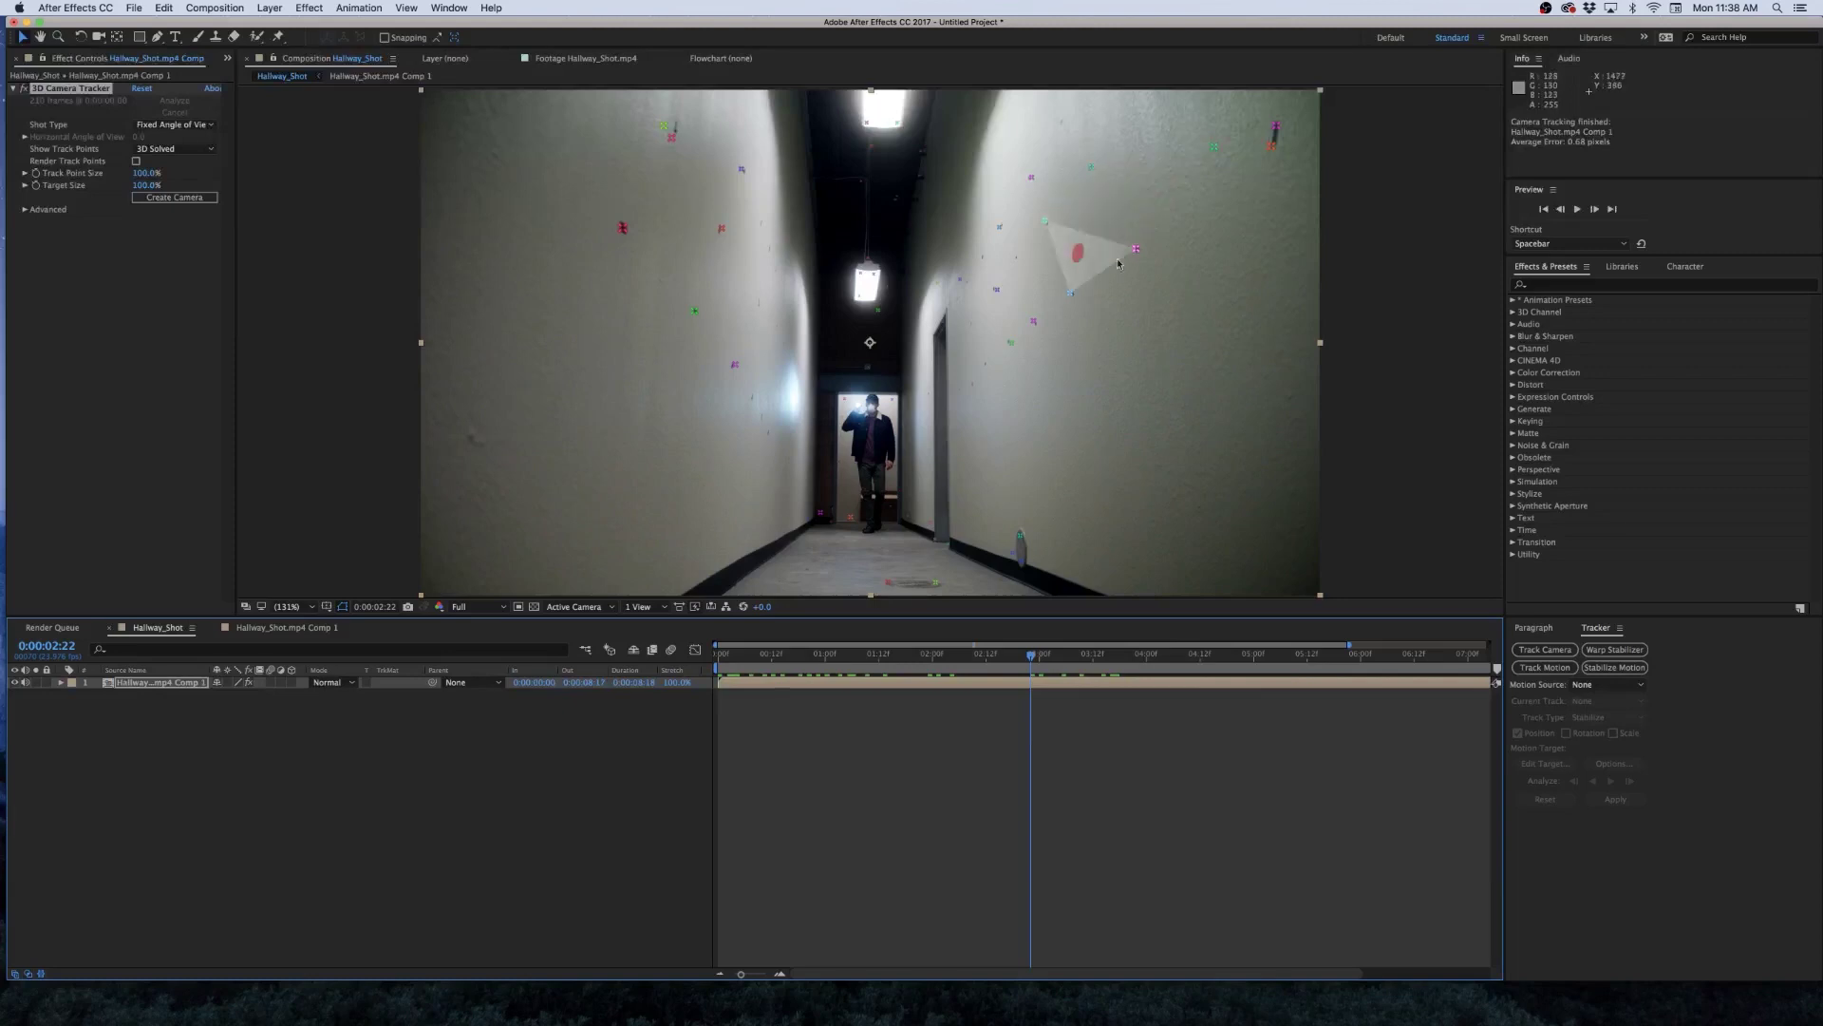
drag(146, 173, 269, 187)
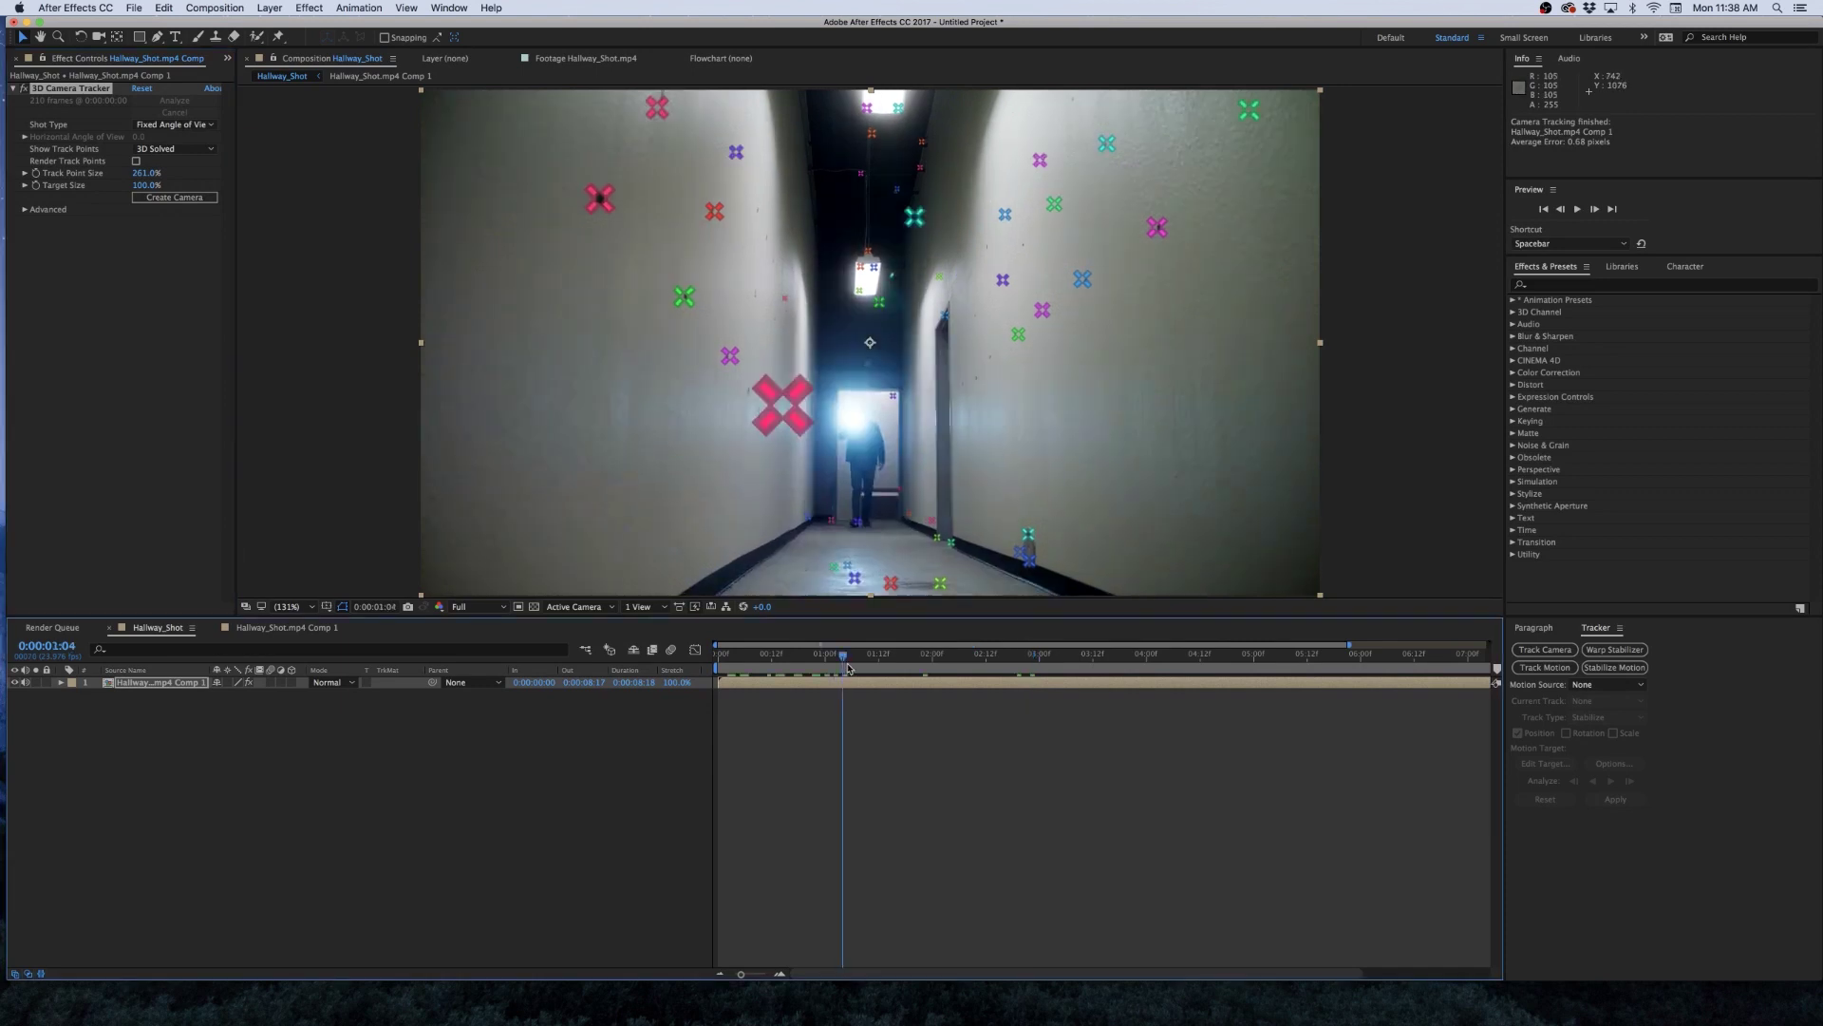
At 0:00:01:09, select the ten track points on the hallway's right wall and enlarge the target size to about 830%.
mouse_move(851, 659)
mouse_down()
mouse_move(995, 690)
mouse_move(835, 684)
mouse_move(868, 684)
mouse_up()
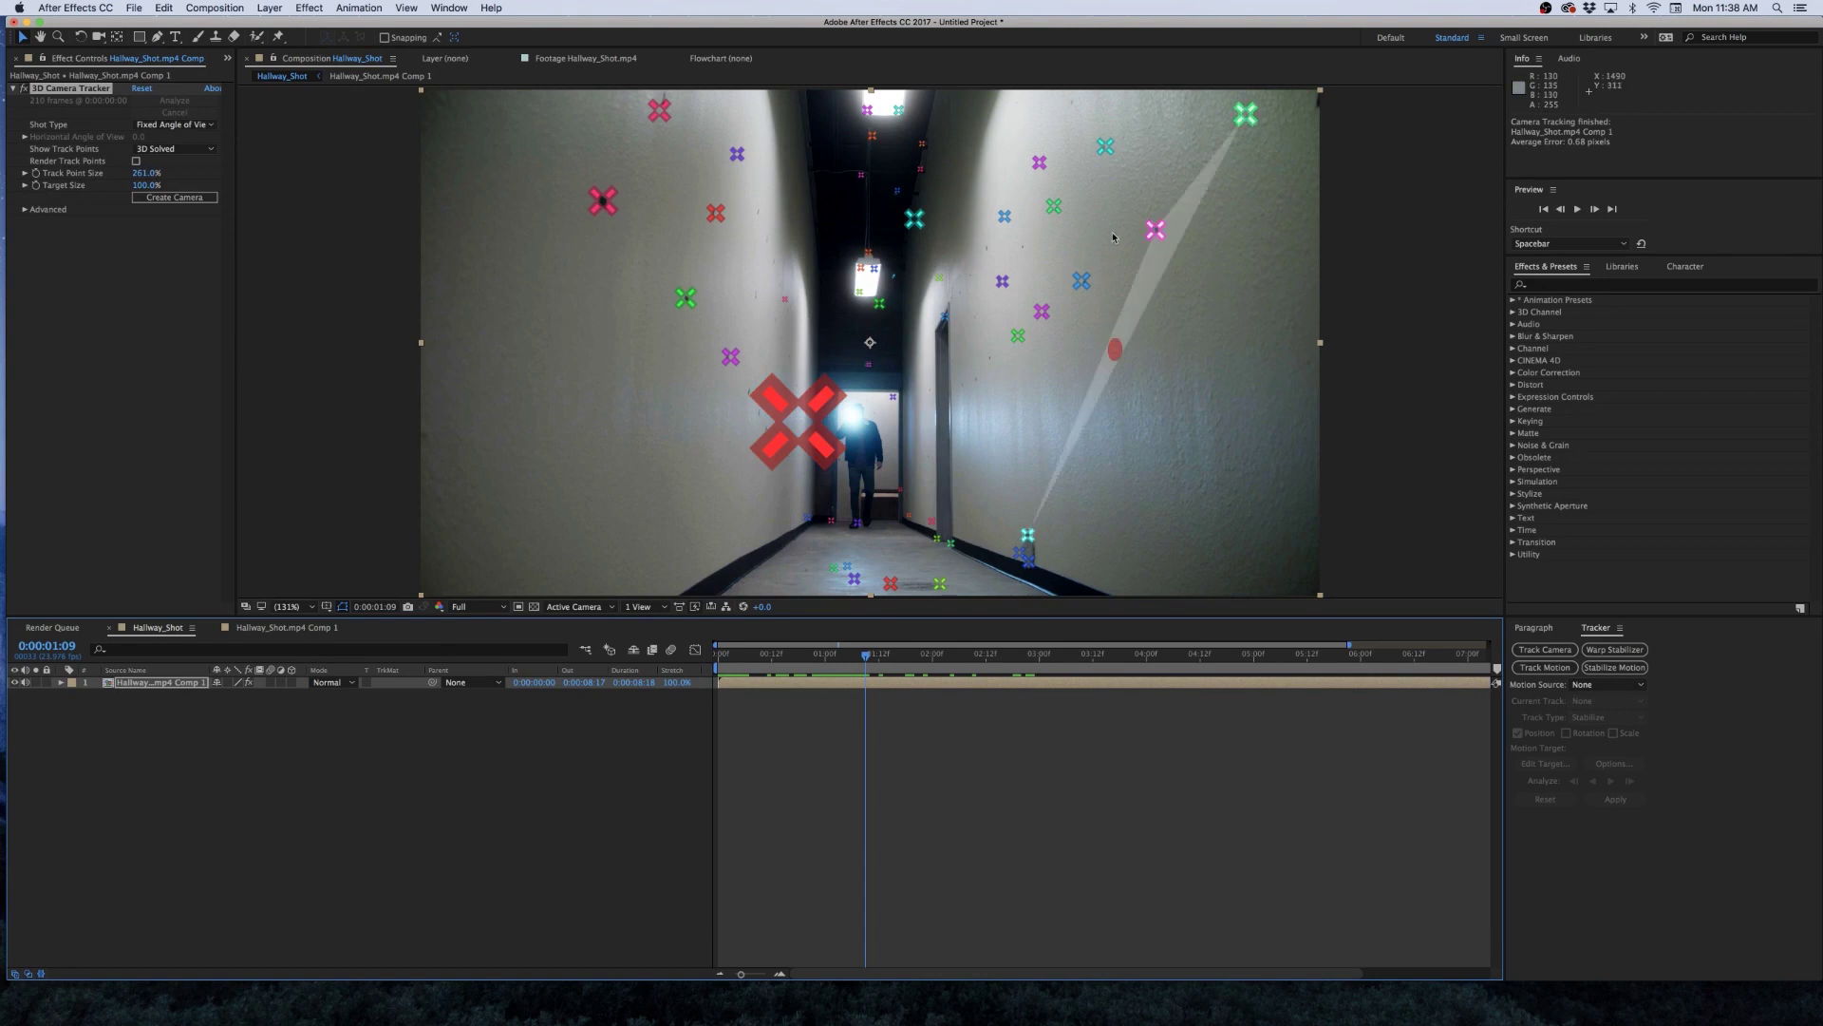
mouse_move(1209, 274)
mouse_down()
mouse_move(1172, 132)
mouse_move(1057, 113)
mouse_move(1012, 136)
mouse_move(966, 240)
mouse_move(977, 305)
mouse_move(996, 365)
mouse_move(1079, 429)
mouse_move(1012, 500)
mouse_move(1056, 552)
mouse_up()
drag(149, 187, 1006, 263)
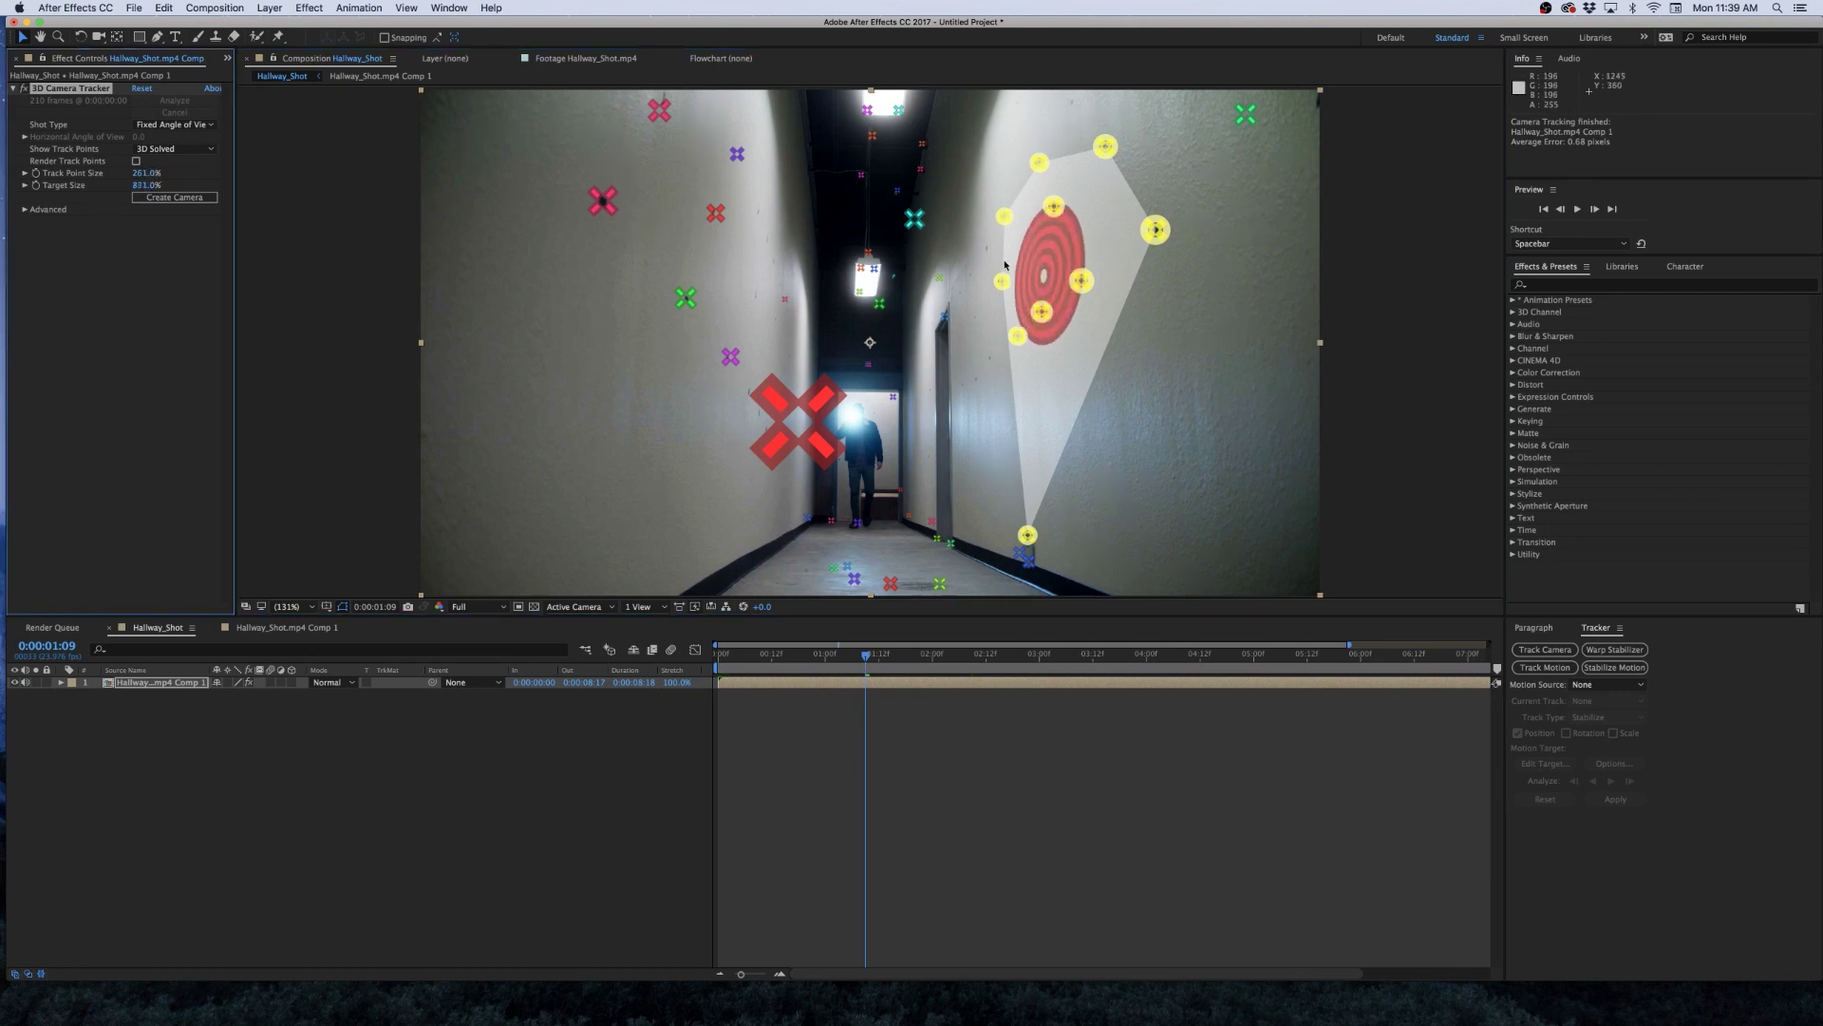
Adjust the target's position on the right wall and create a solid and camera from the selected track points.
mouse_move(1045, 280)
mouse_down()
mouse_move(1262, 290)
mouse_move(1263, 305)
mouse_move(898, 418)
mouse_move(1065, 321)
mouse_move(1320, 271)
mouse_move(974, 356)
mouse_move(1060, 272)
mouse_up()
right_click(1059, 268)
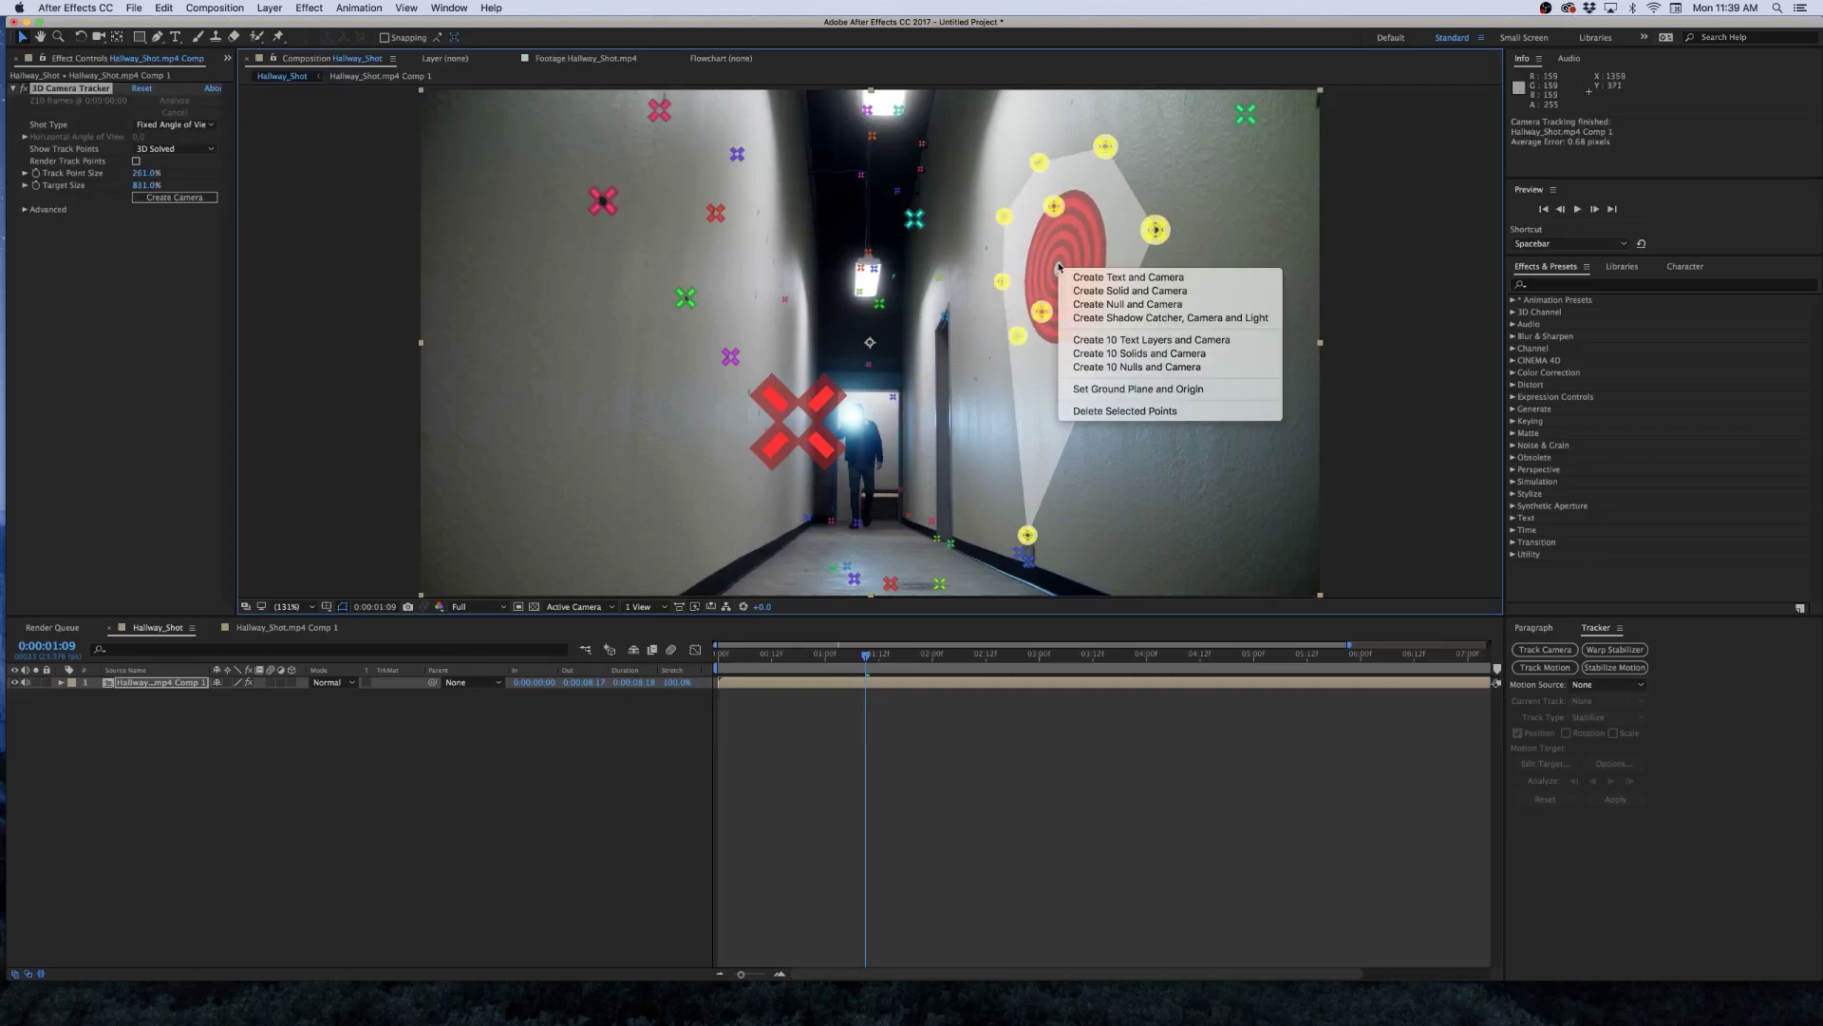
click(1155, 294)
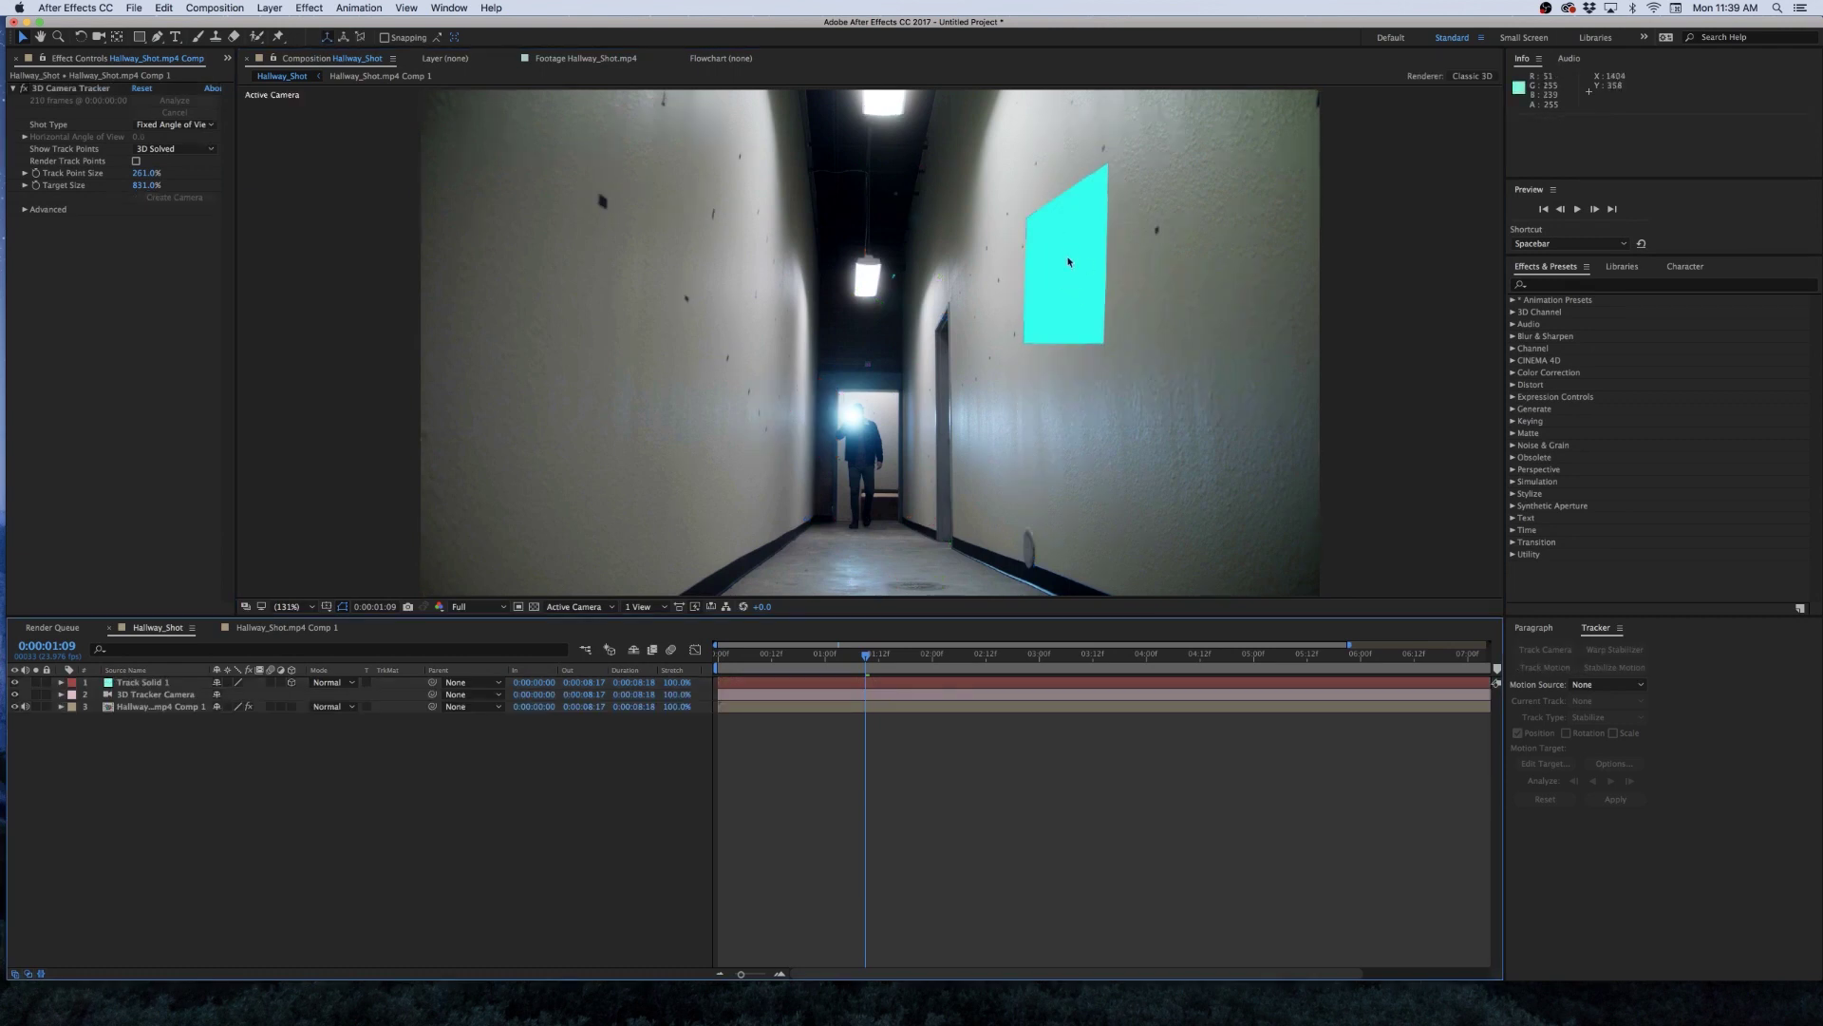
Show the camera tracker's points again, select the seven on the left wall, and create a solid from them.
click(164, 707)
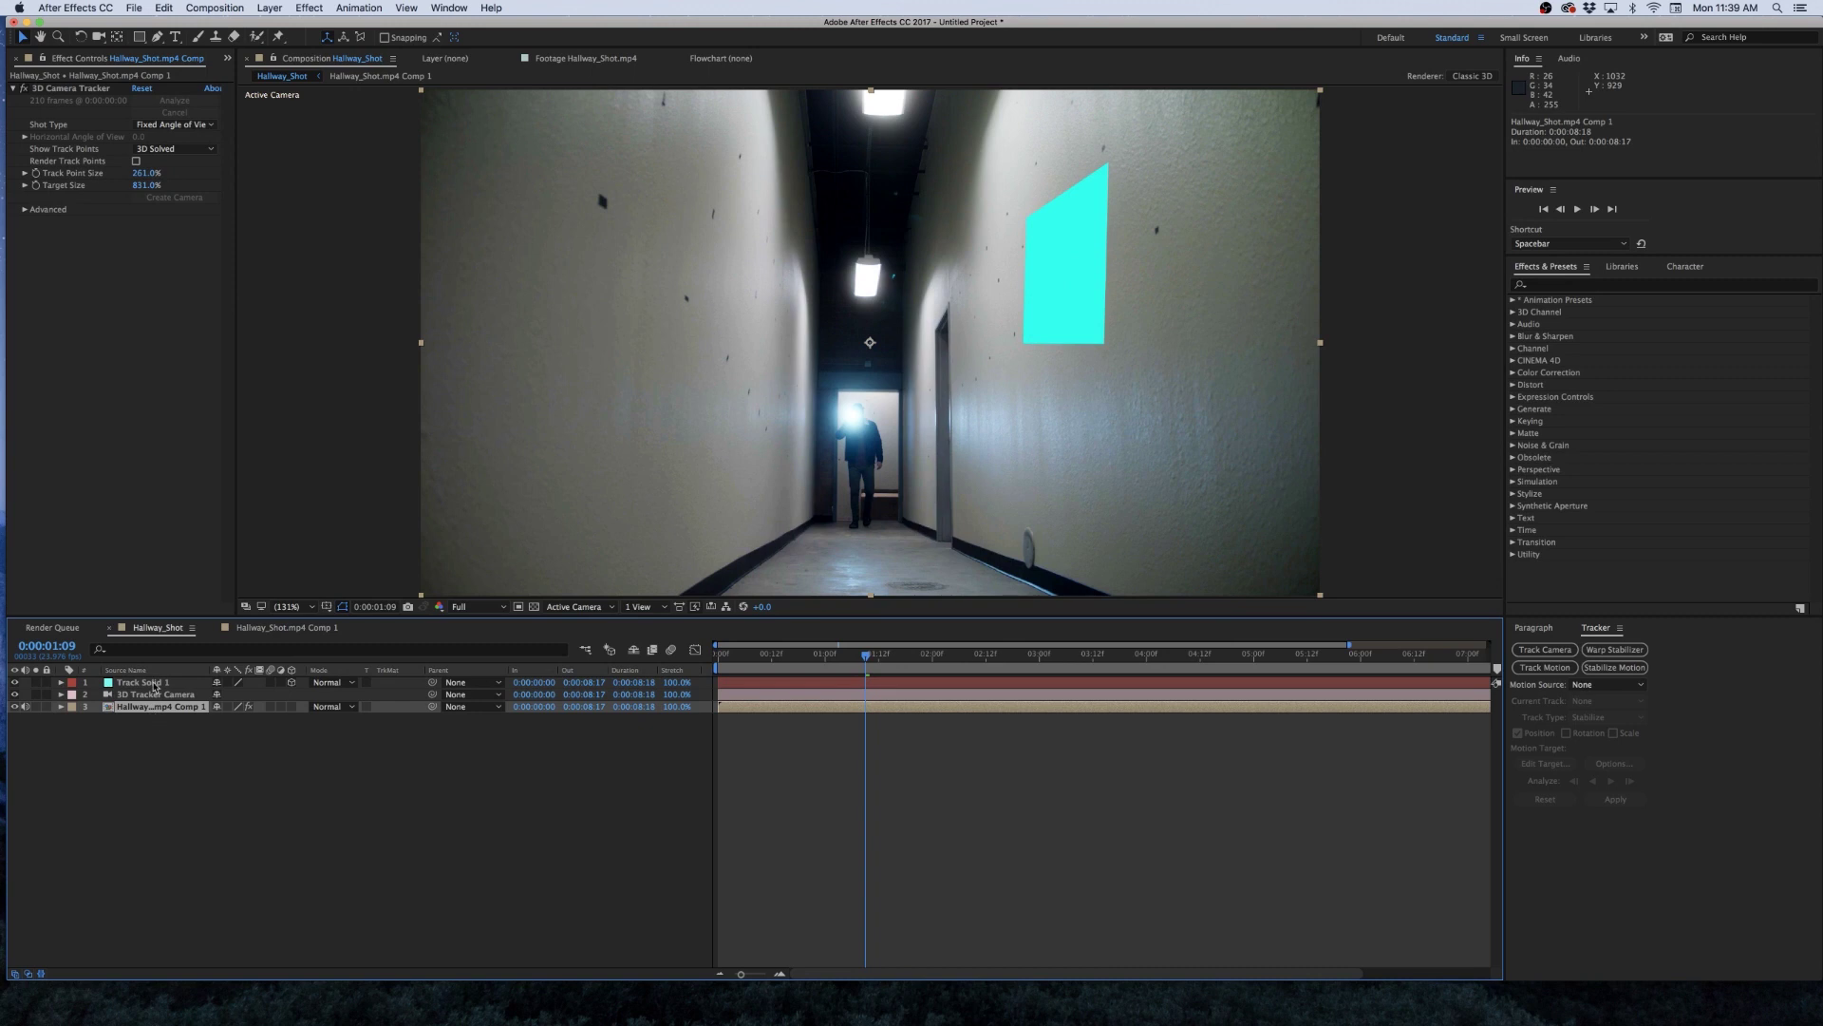
click(58, 90)
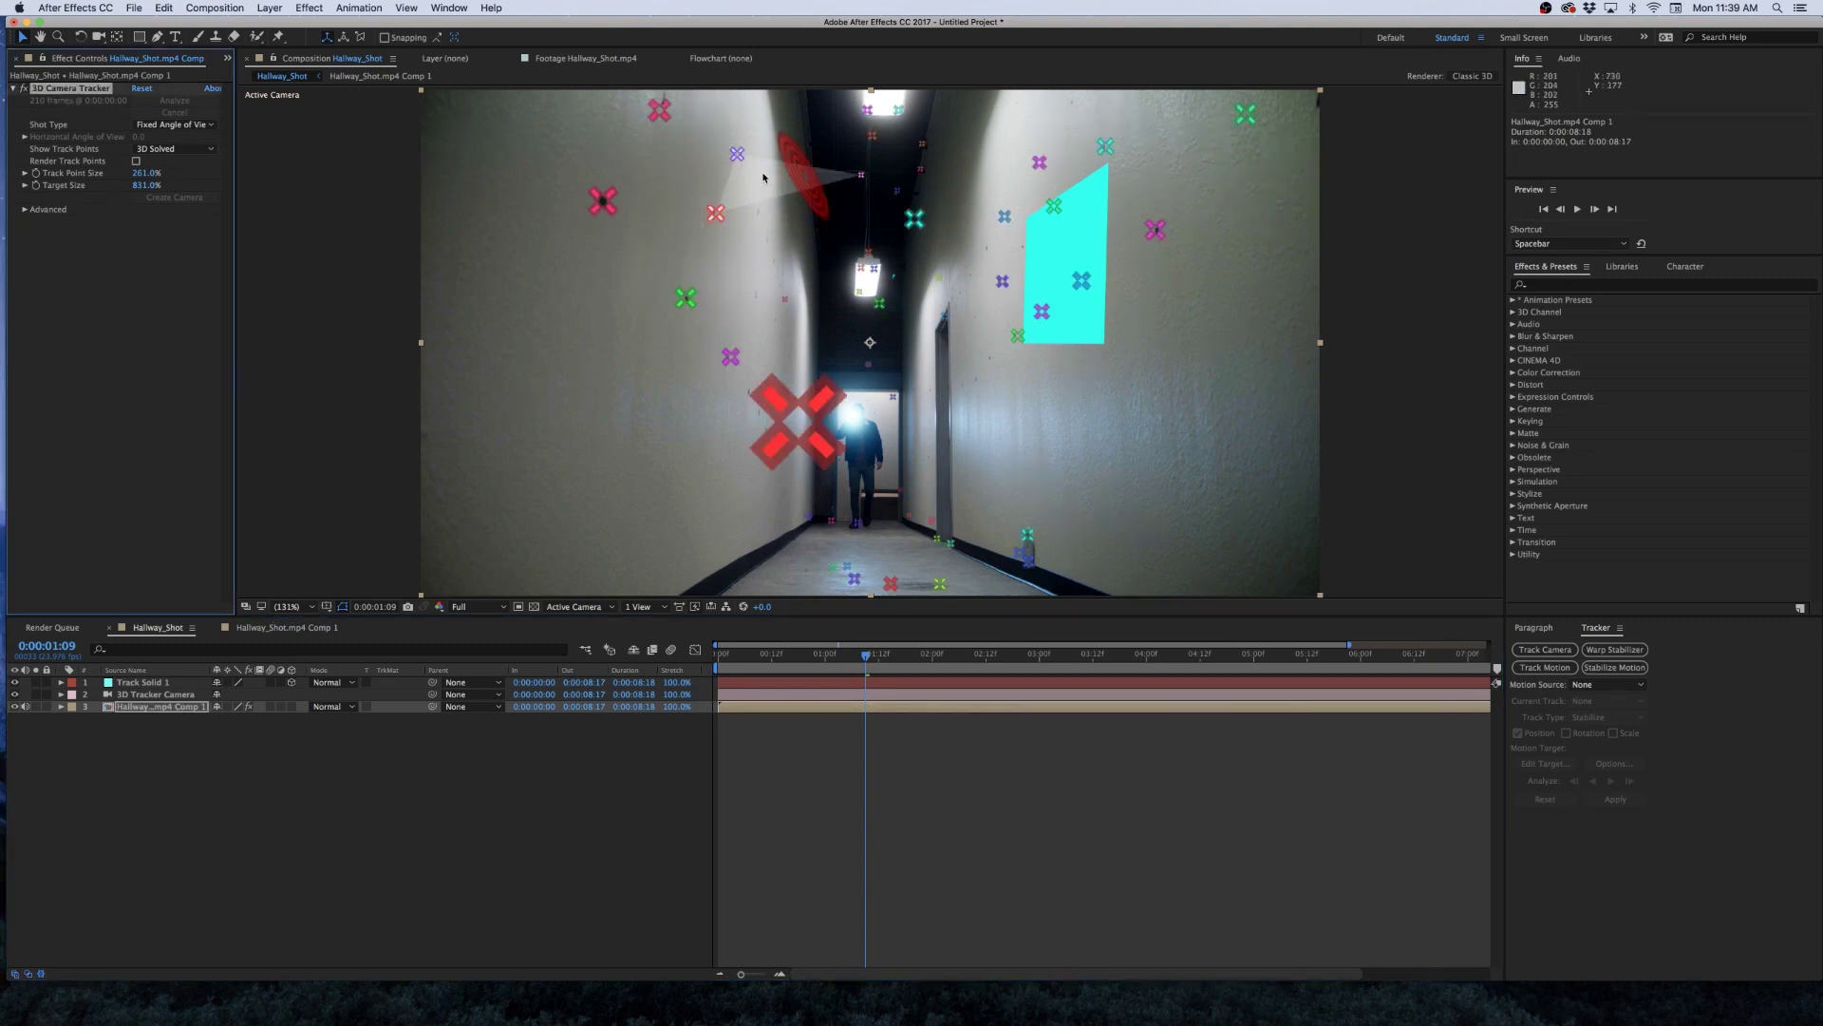
mouse_move(759, 181)
mouse_down()
mouse_move(561, 208)
mouse_move(630, 330)
mouse_move(698, 361)
mouse_move(757, 364)
mouse_move(746, 275)
mouse_up()
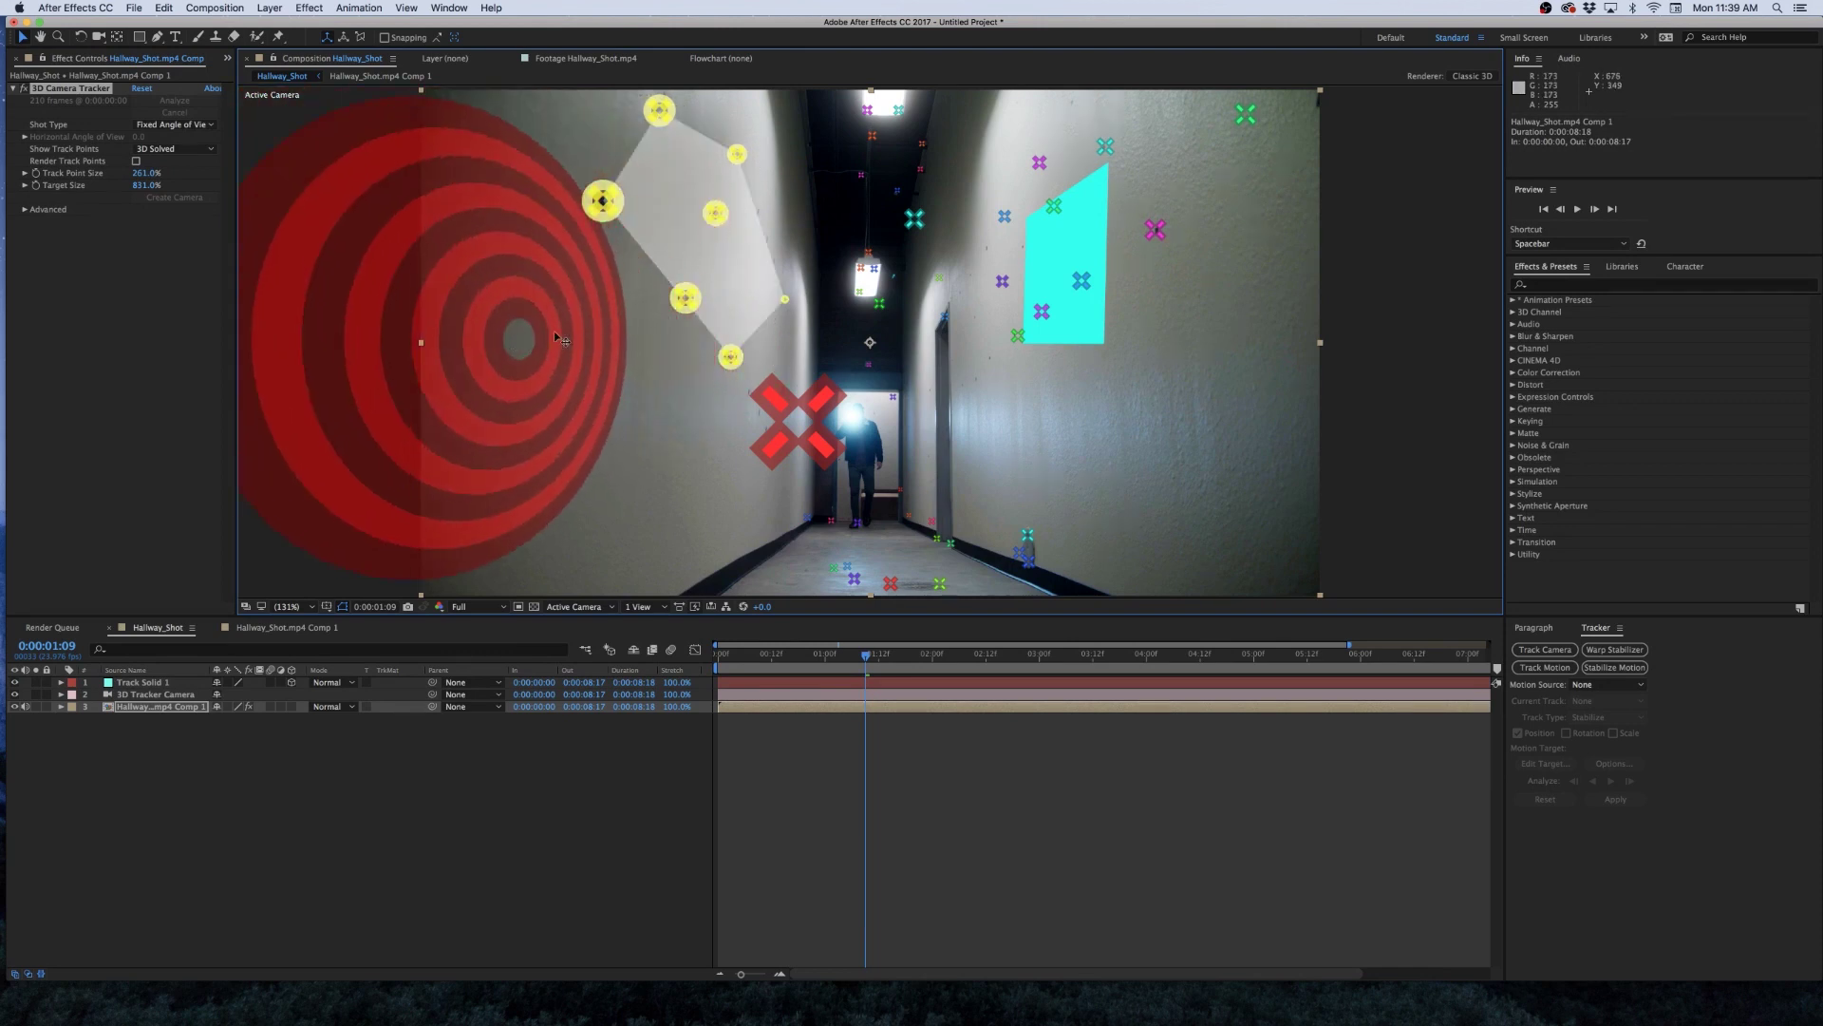
right_click(719, 262)
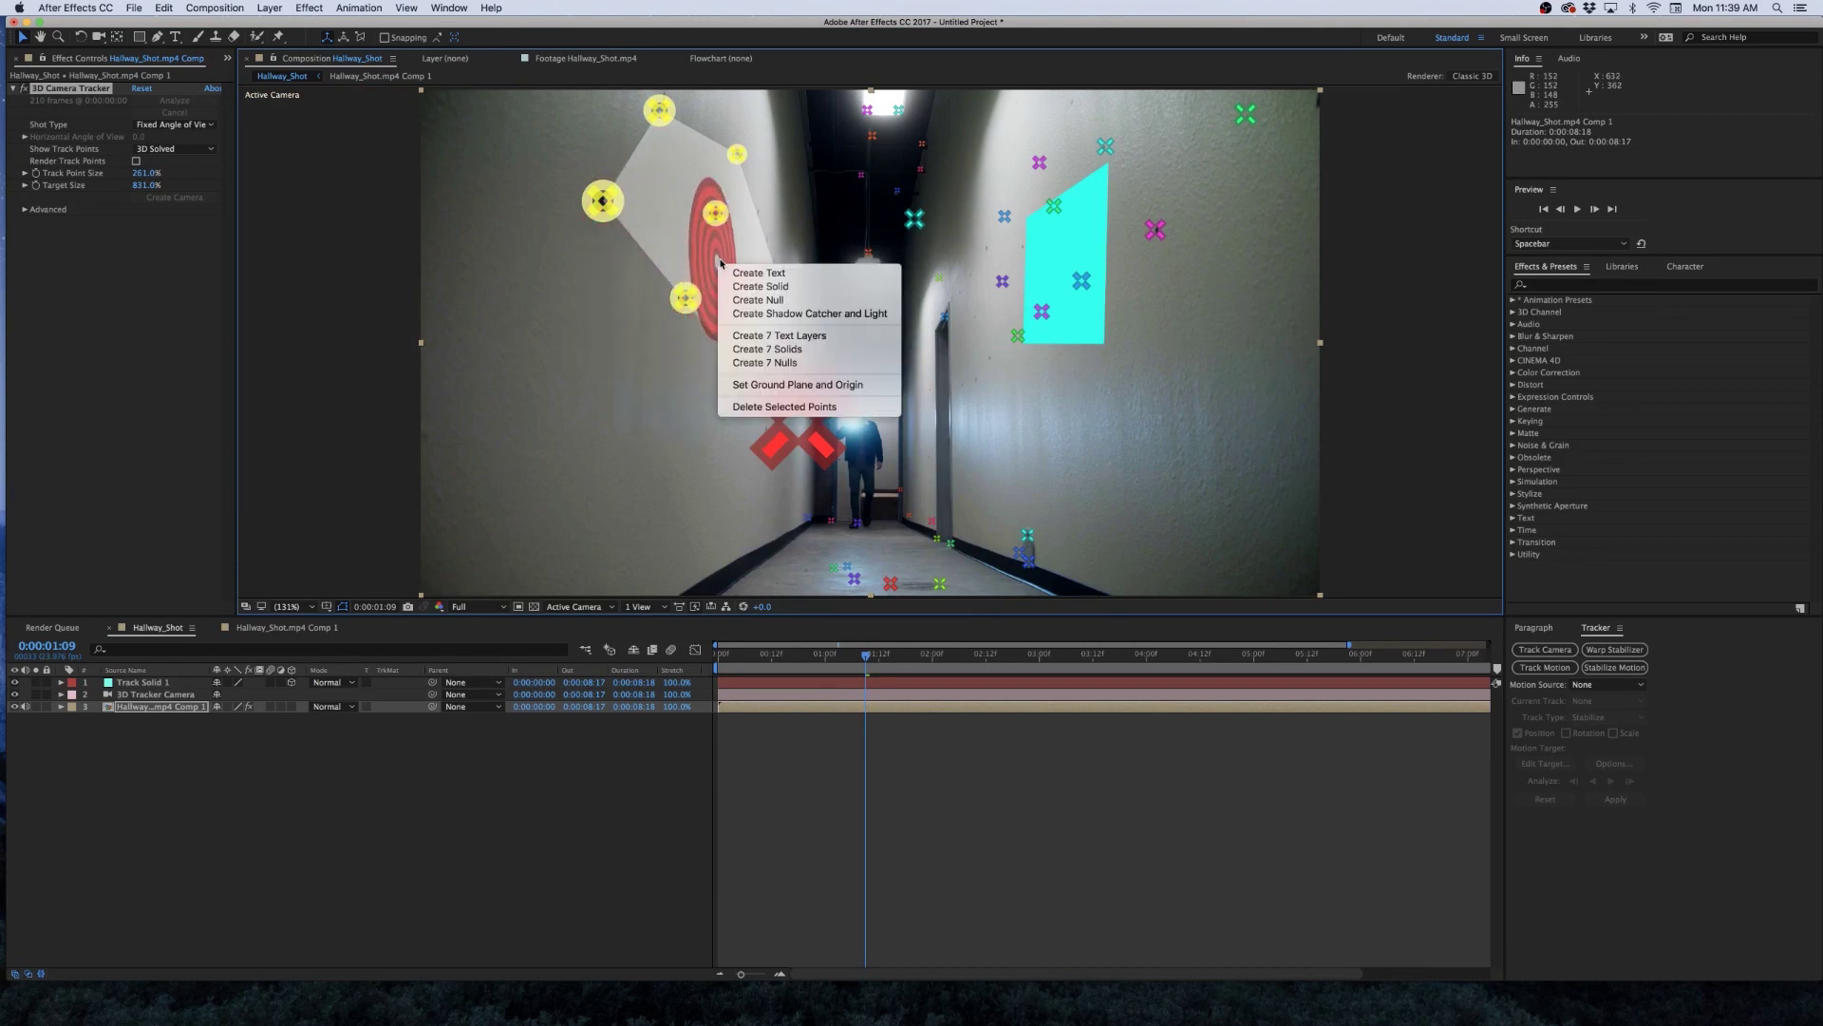
click(760, 287)
Redisplay the camera tracker's points and create a solid from a track point on the nearest ceiling light.
click(163, 719)
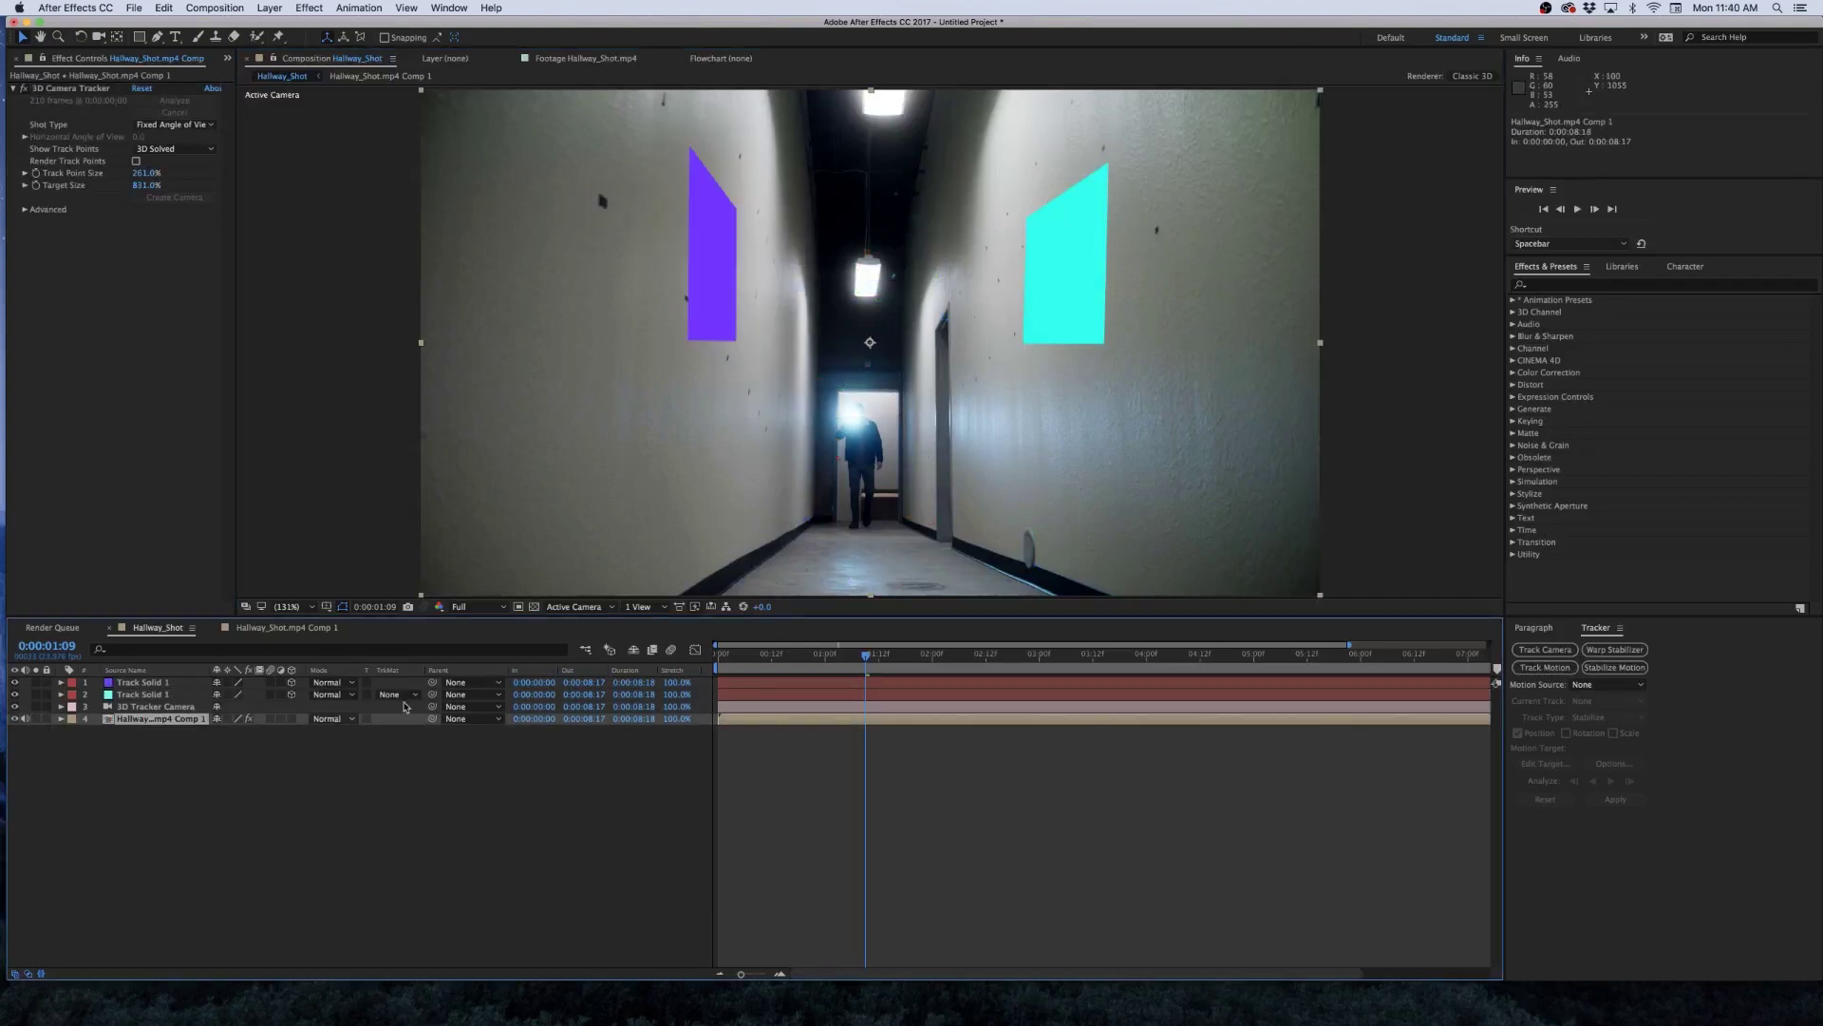
click(51, 91)
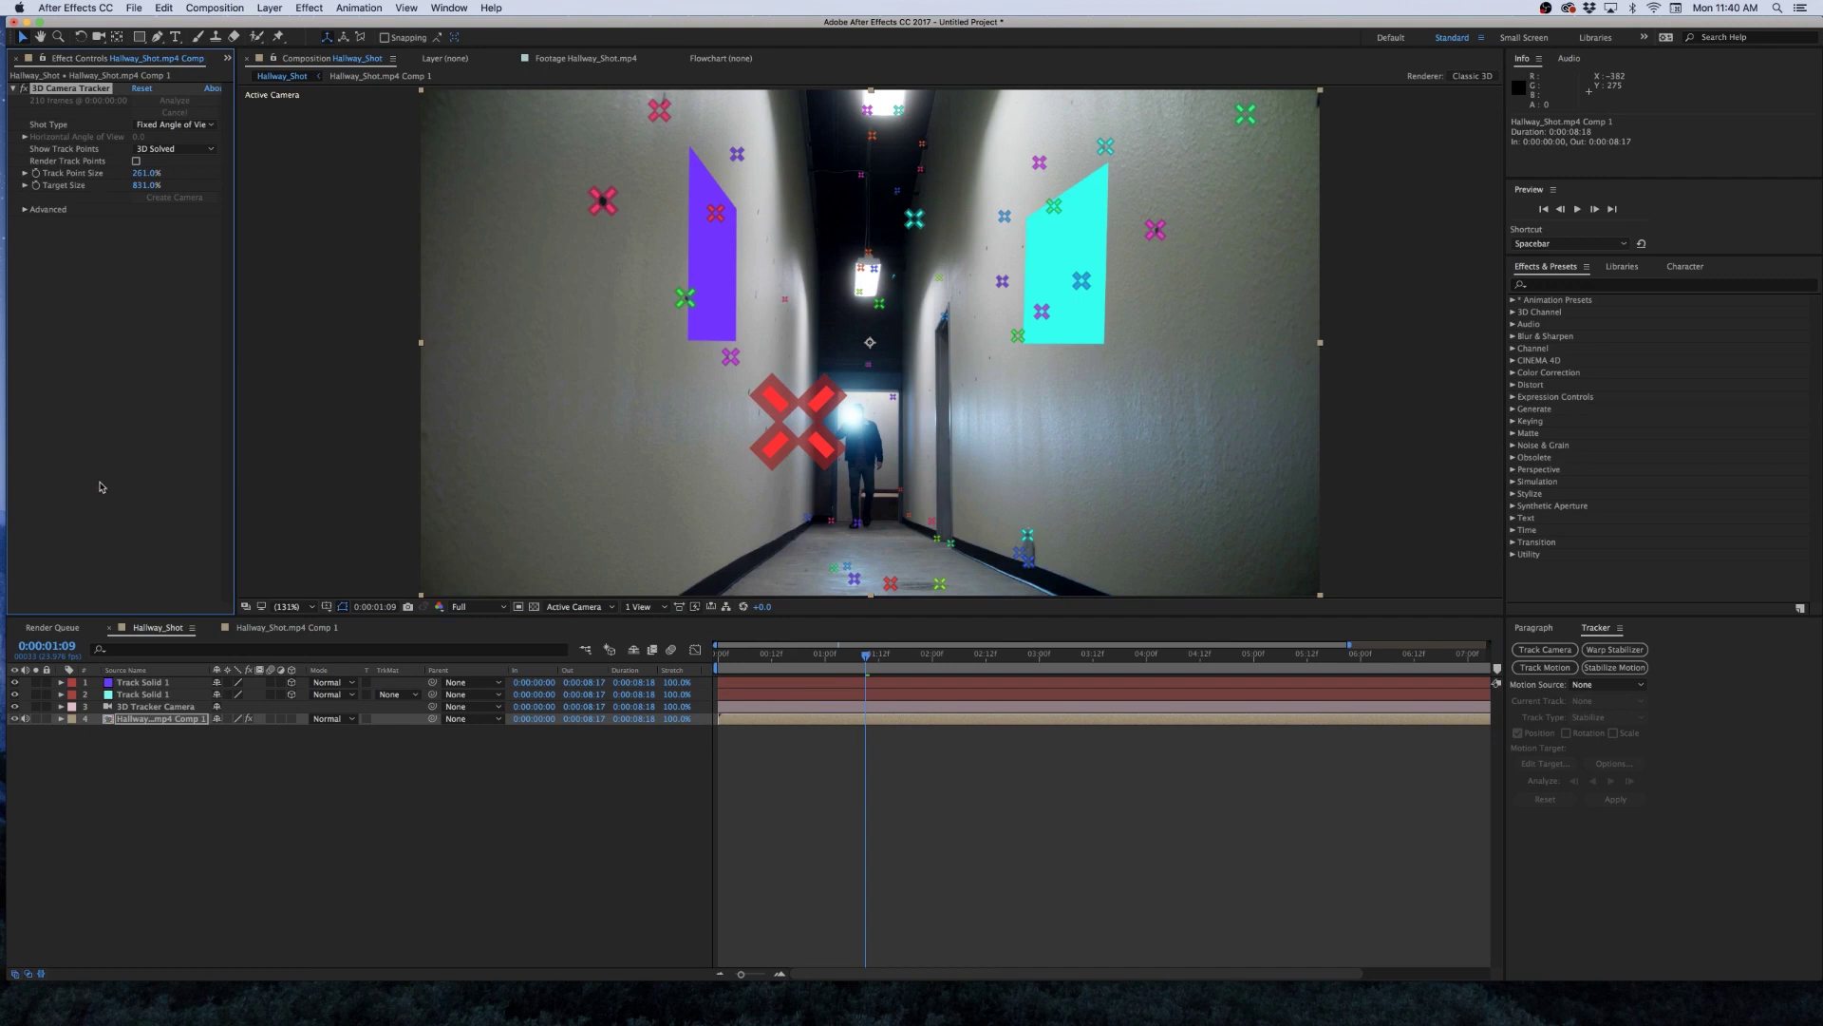
right_click(867, 112)
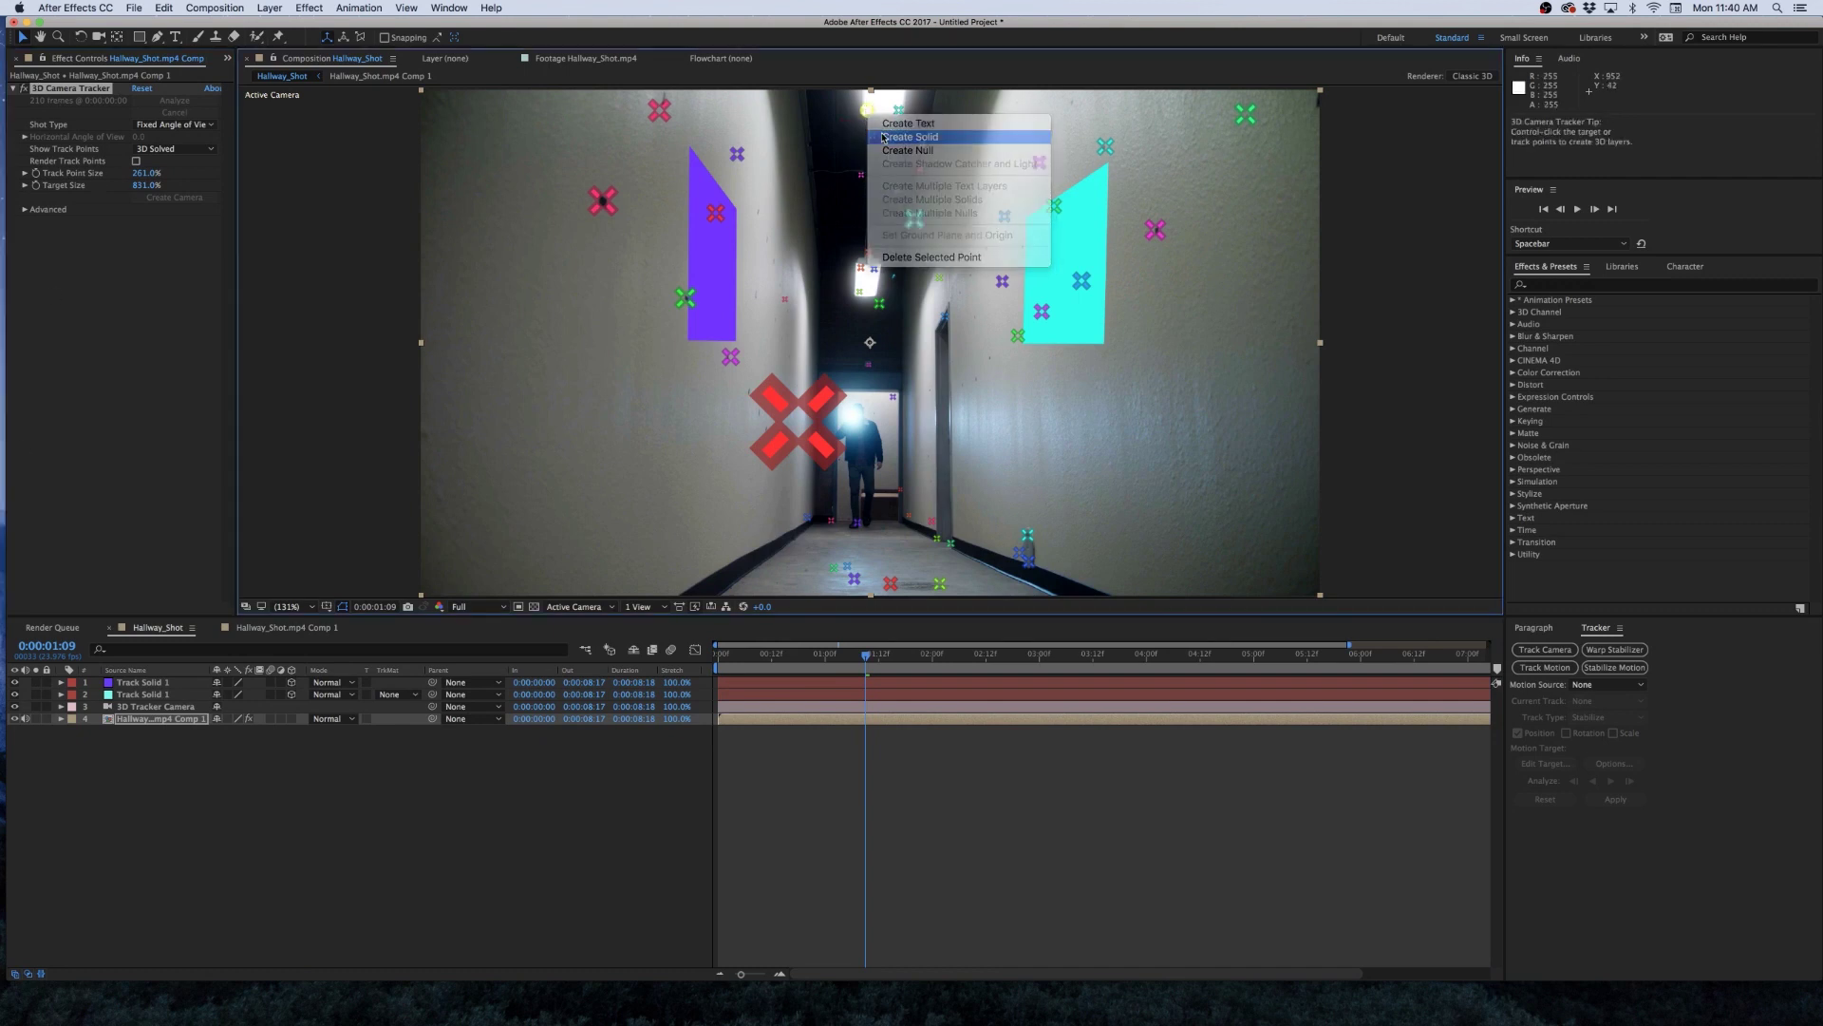
click(897, 134)
Create another solid from a single track point on the farther ceiling light.
click(861, 270)
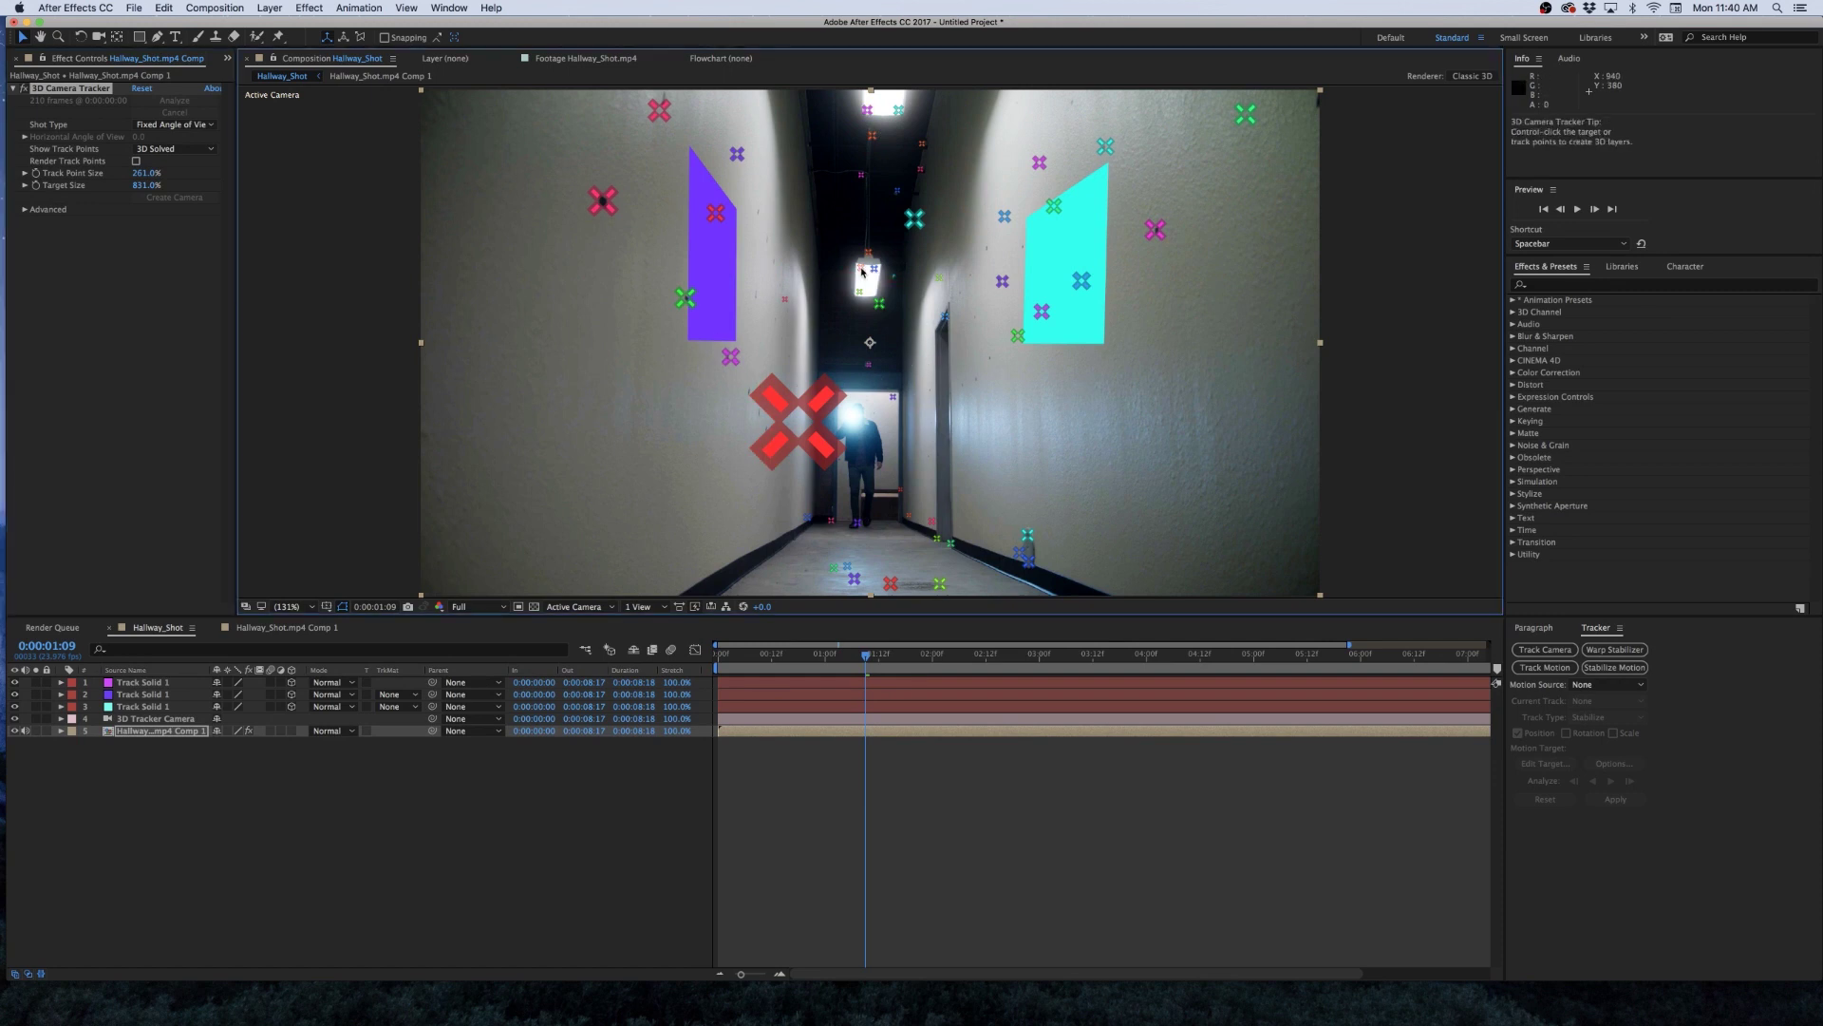
right_click(862, 272)
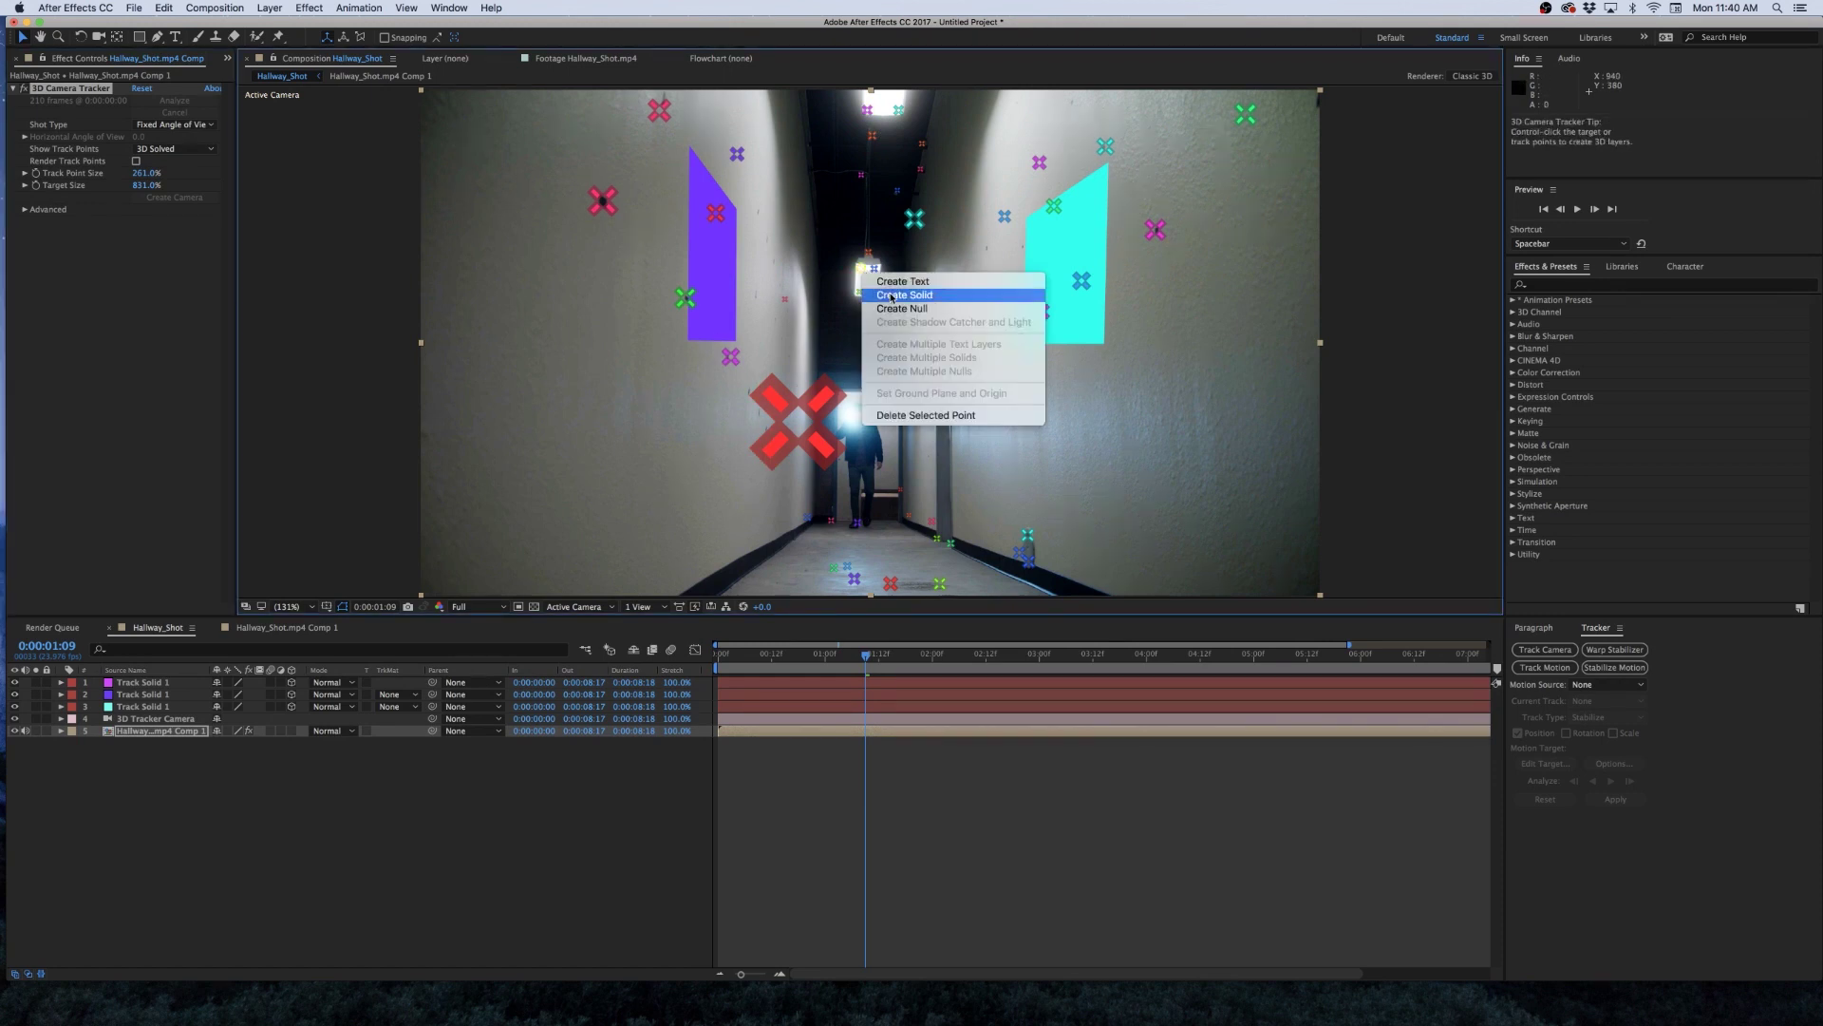
click(890, 296)
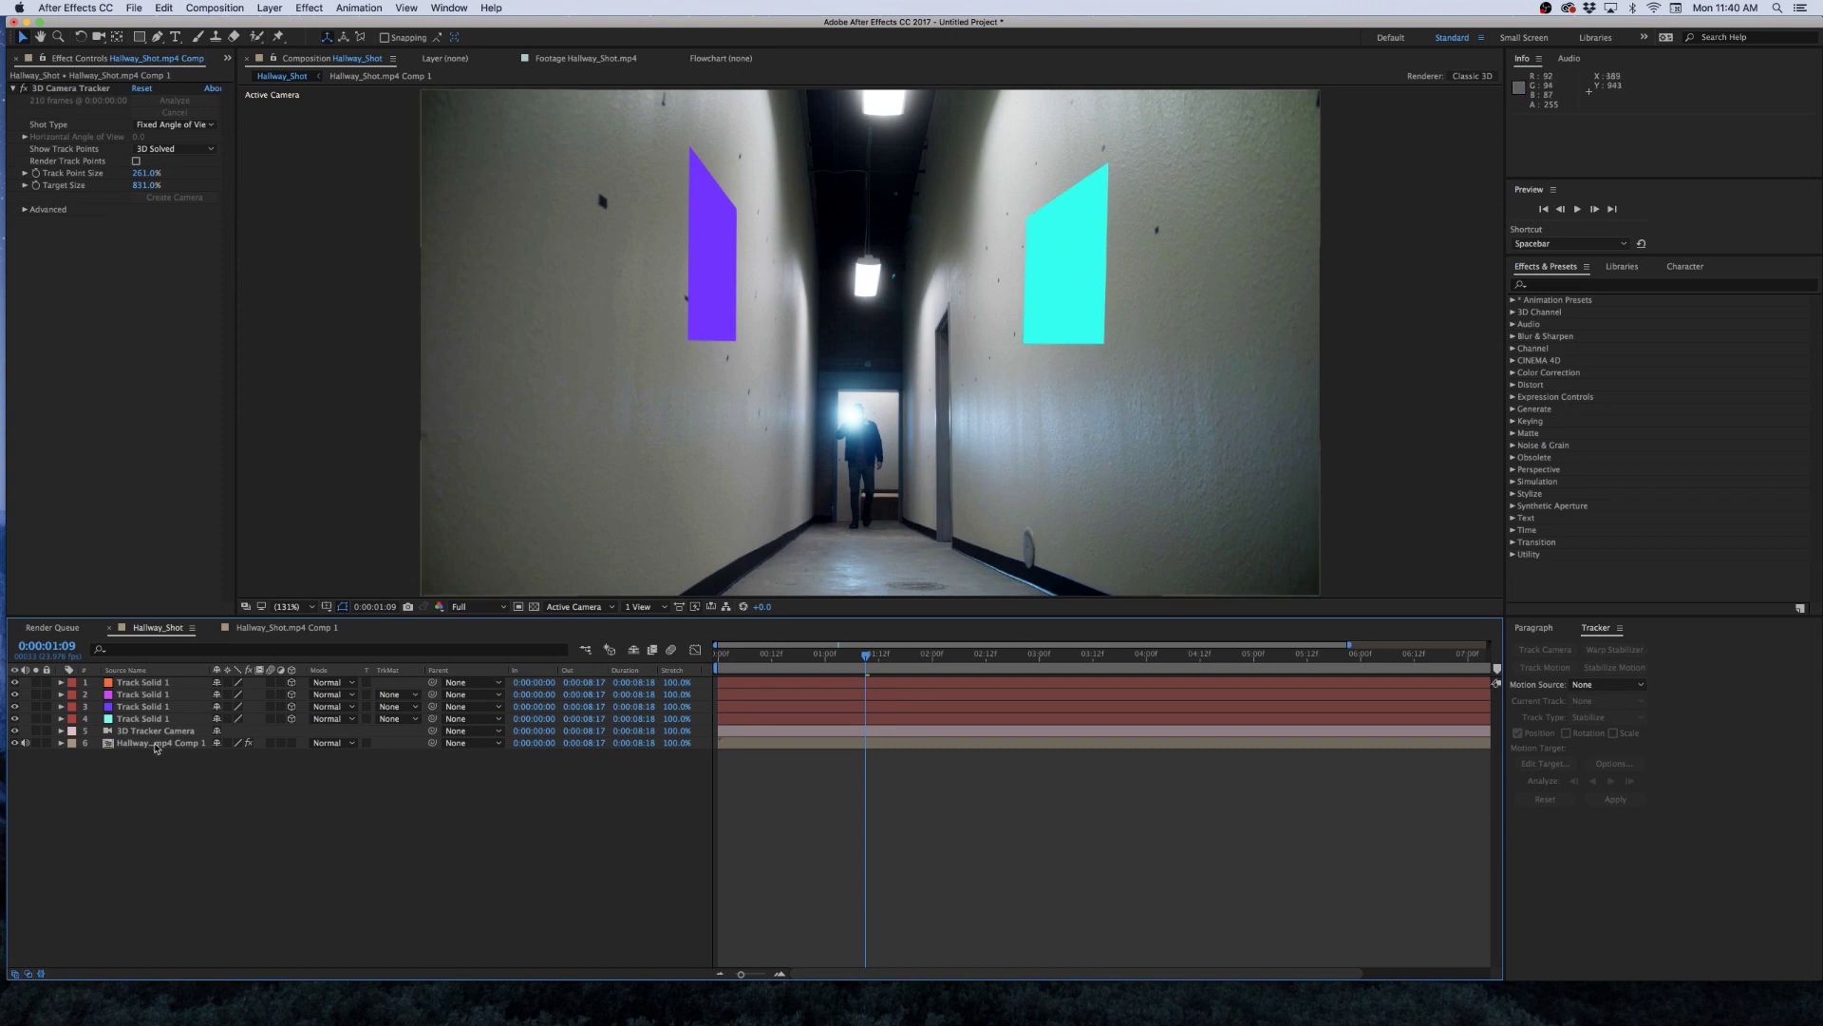
Rename the two wall solids as Right Wall and Left Wall.
click(142, 719)
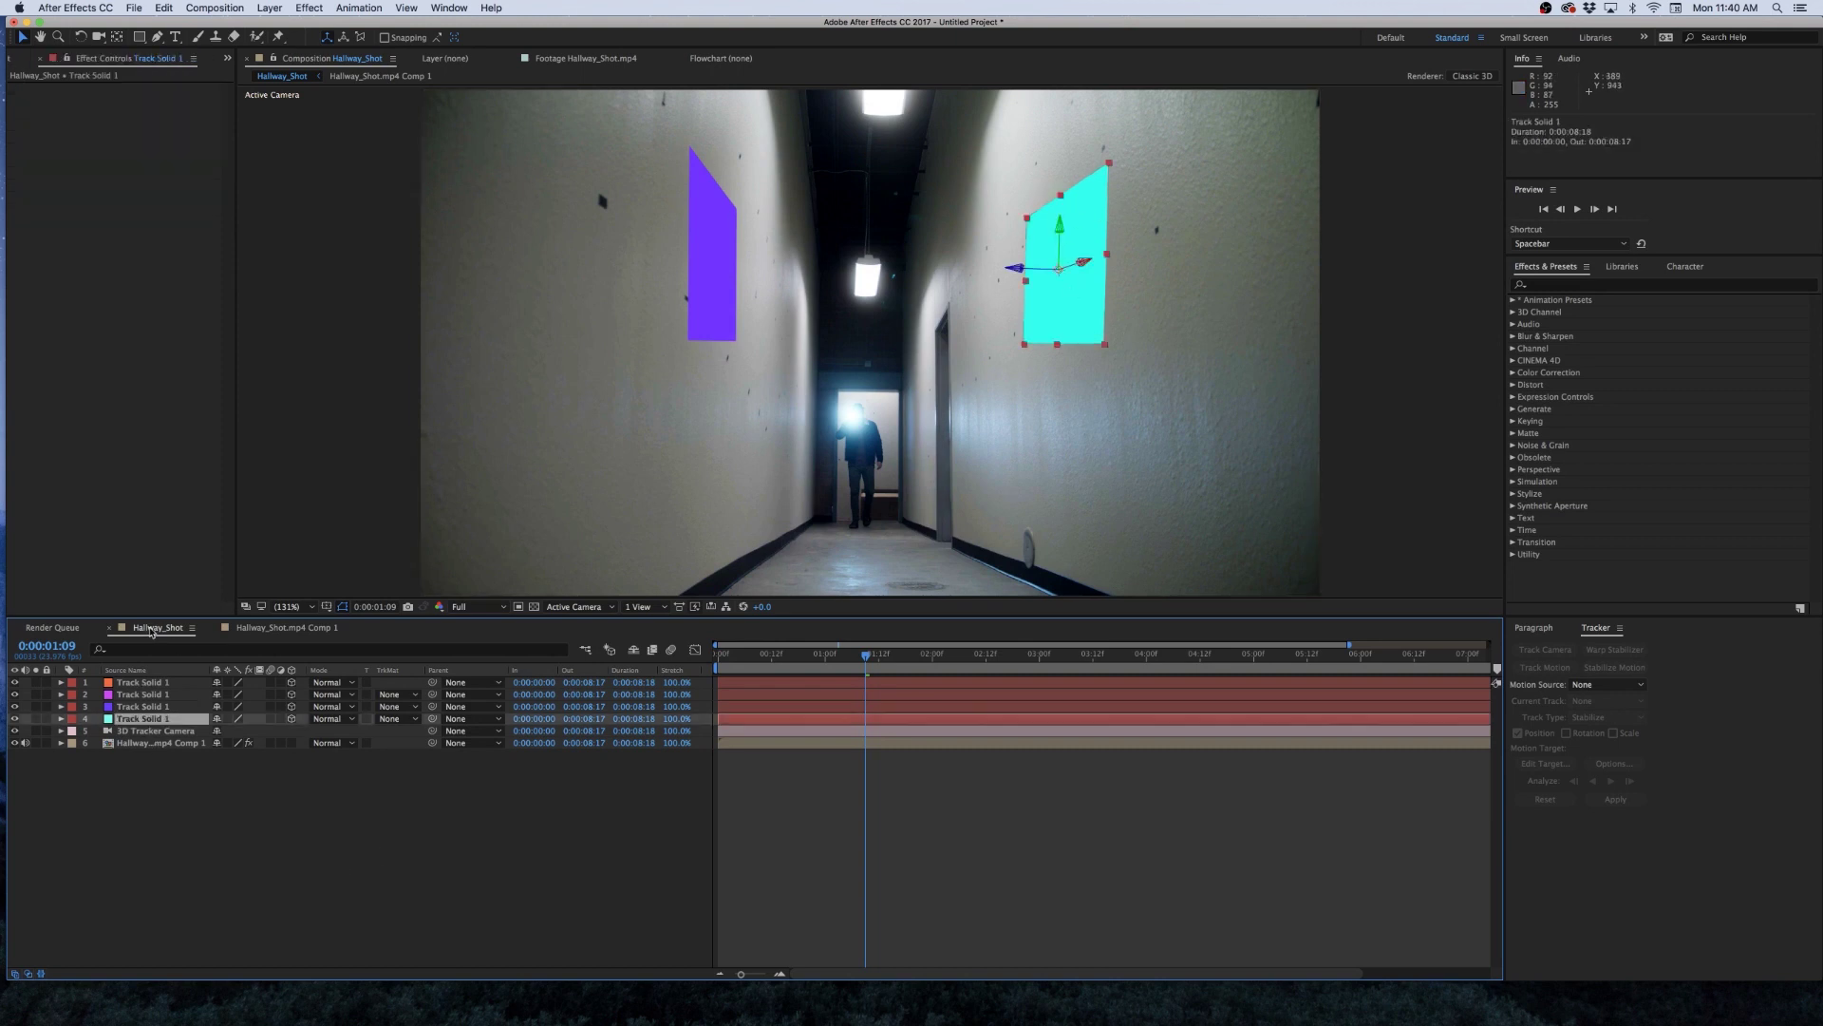
text(Right Wall)
click(143, 706)
key(Return)
text(Left Wall)
Rename the two ceiling light solids as Front Light and Back Light.
click(155, 696)
key(Return)
text(Front Light)
key(Return)
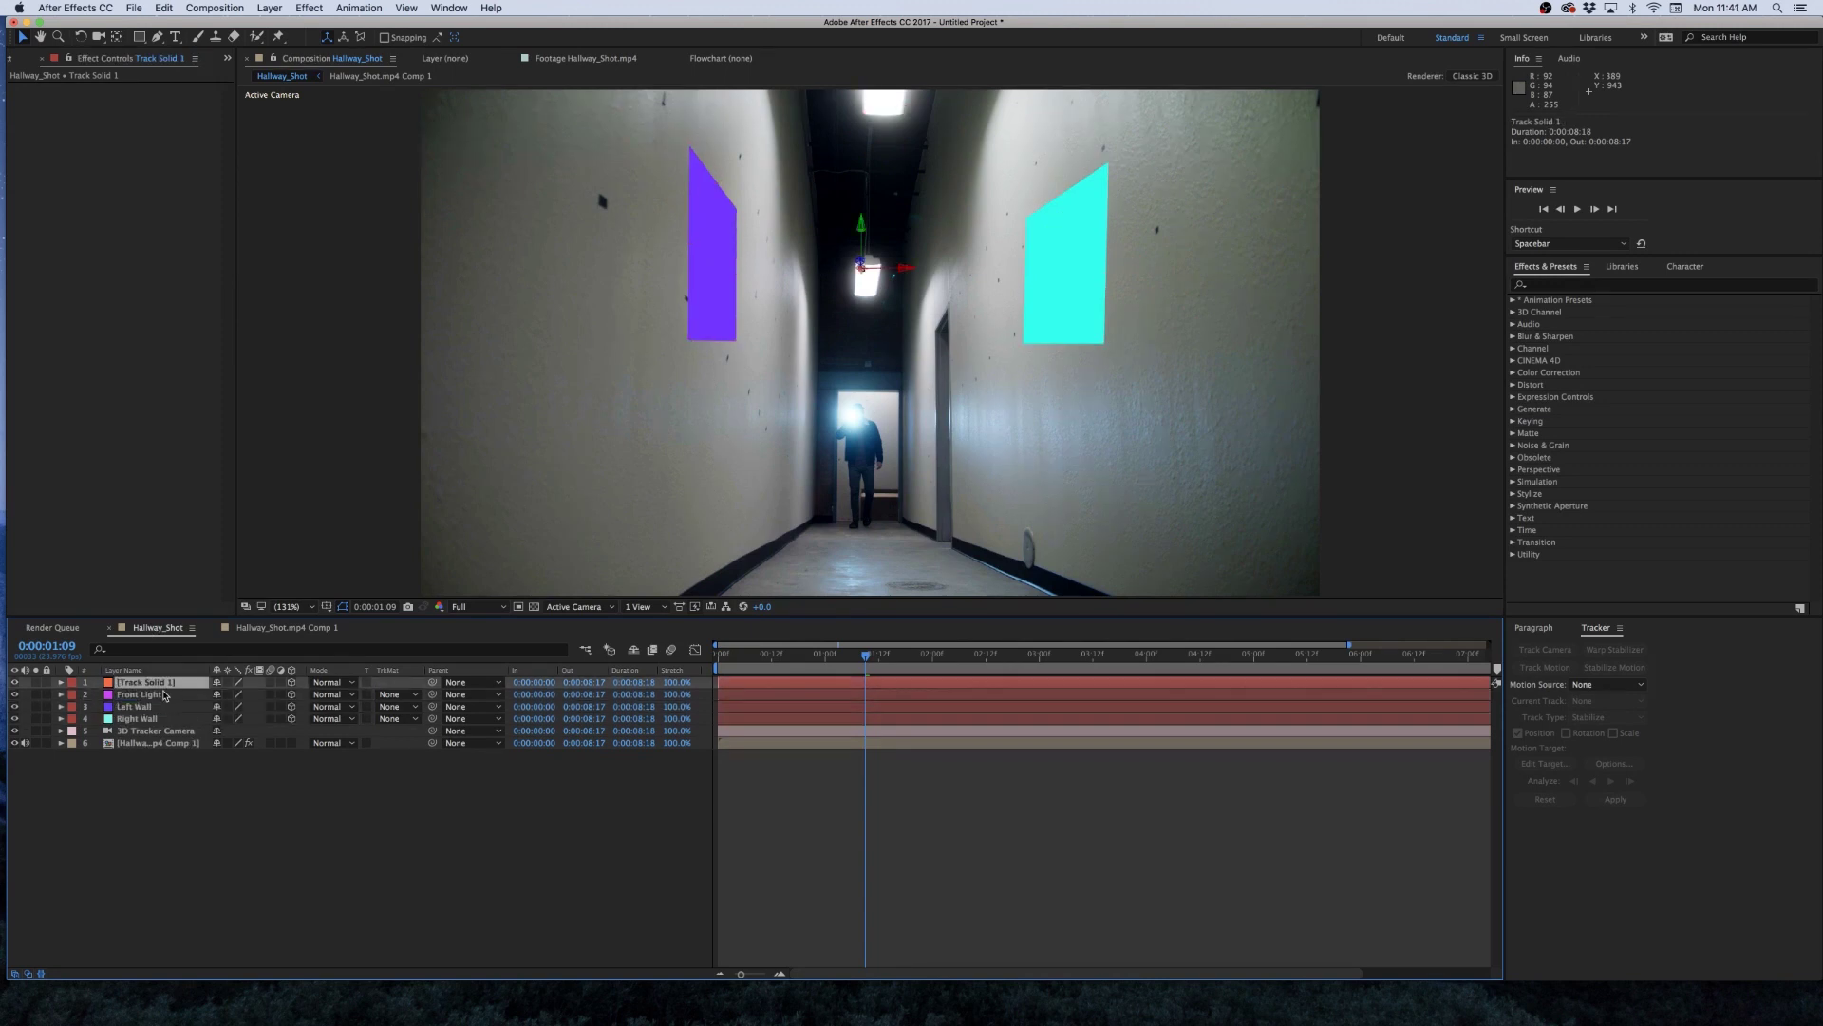
key(Return)
text(Back Light)
click(505, 807)
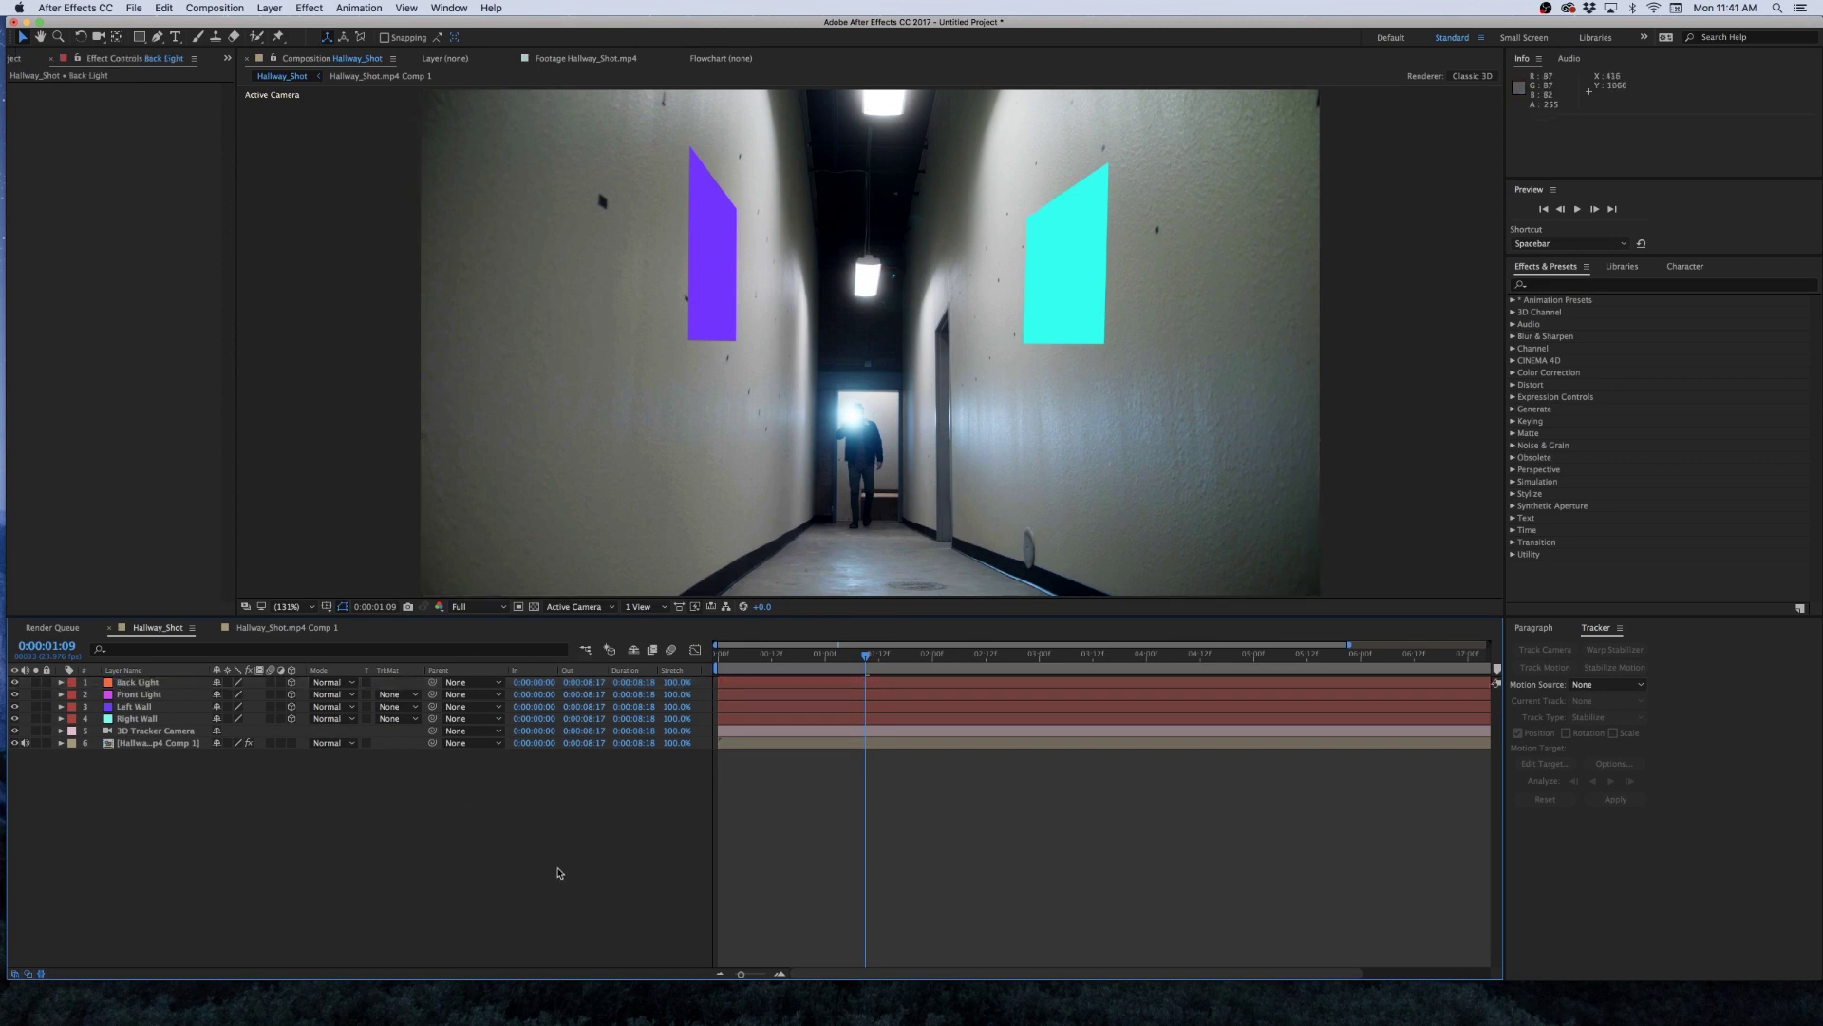
Scale up all four tracked solids and scrub through the shot to check how they stick to the hallway.
click(139, 722)
shift+click(138, 682)
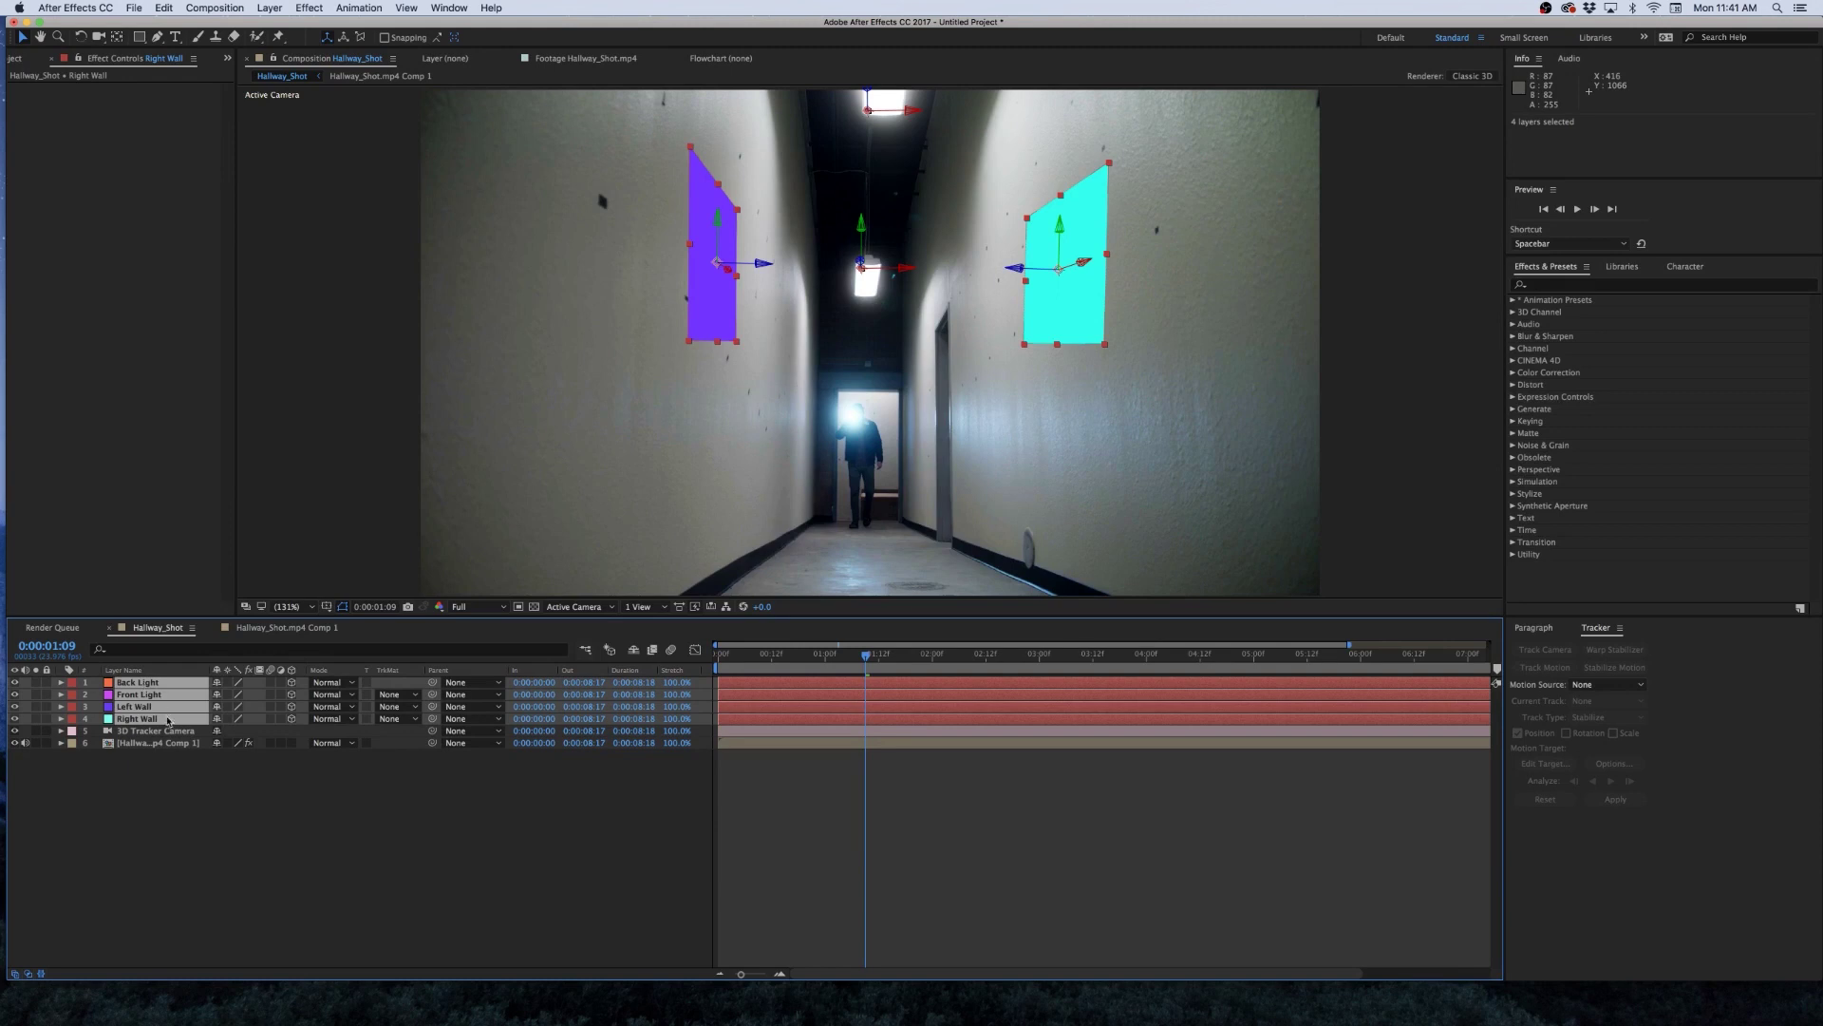
key(s)
drag(269, 698, 458, 694)
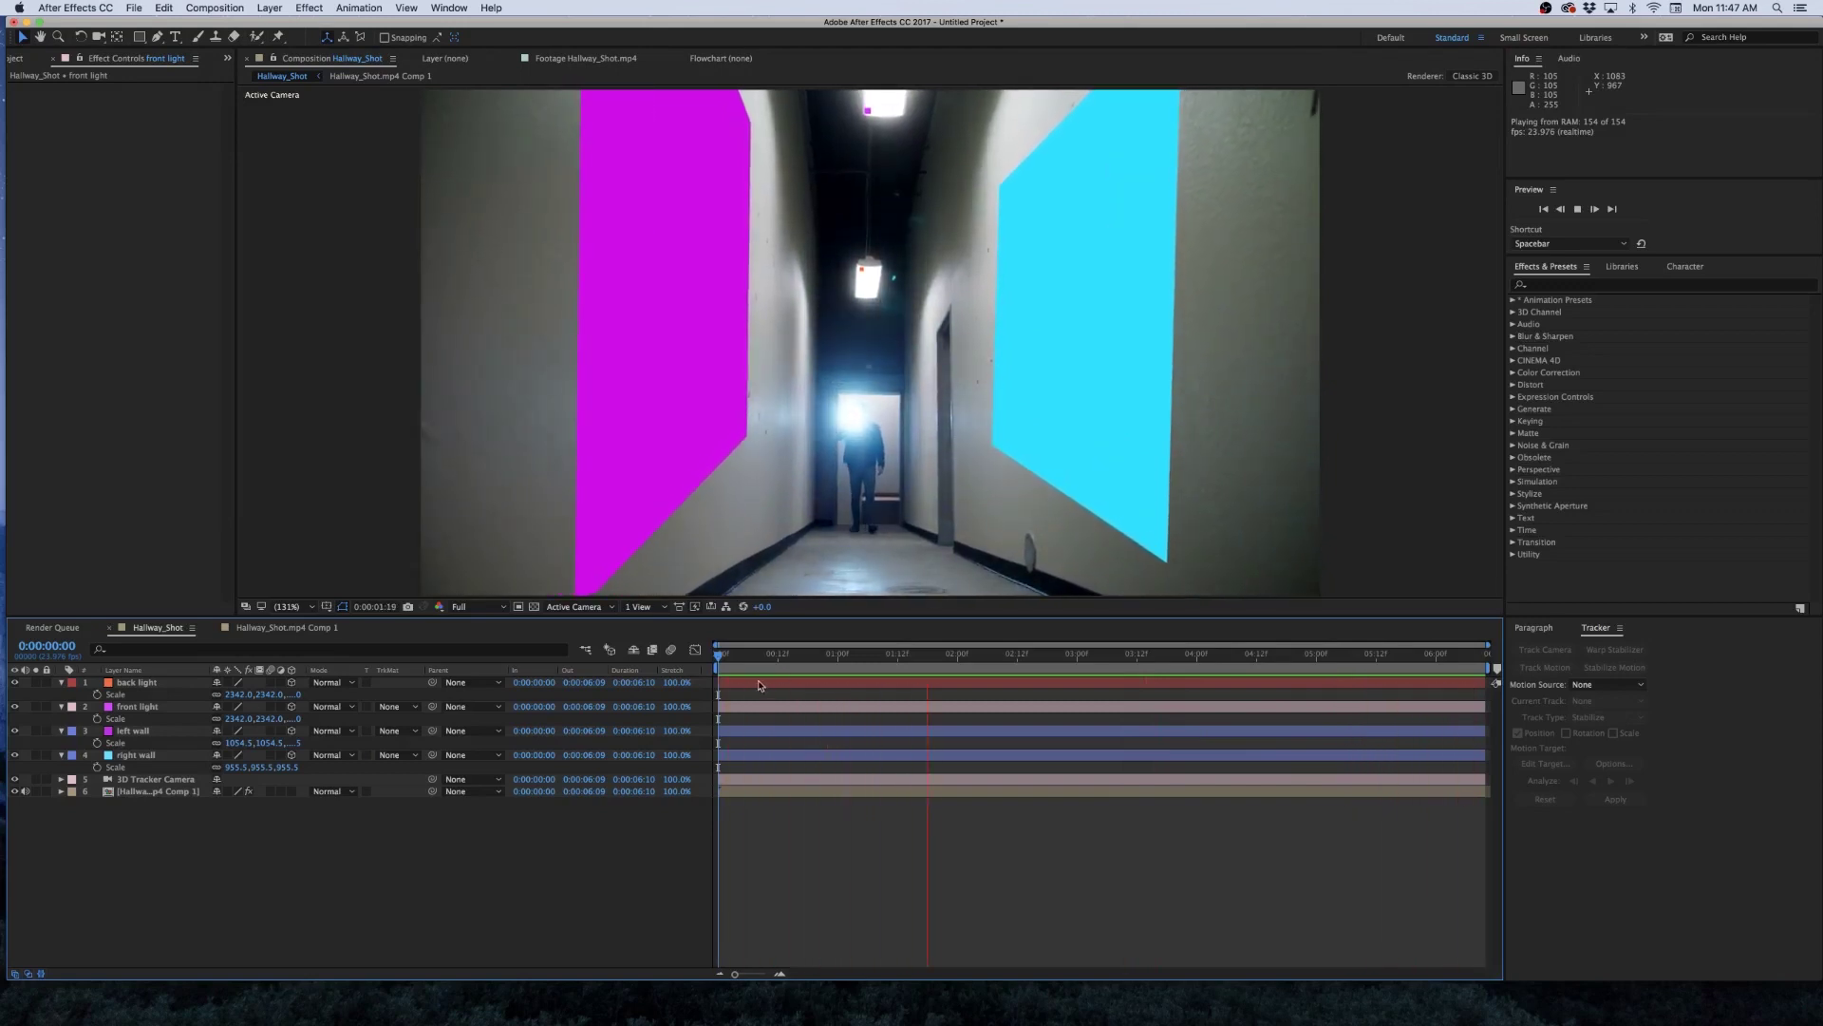
click(740, 657)
drag(747, 667, 883, 706)
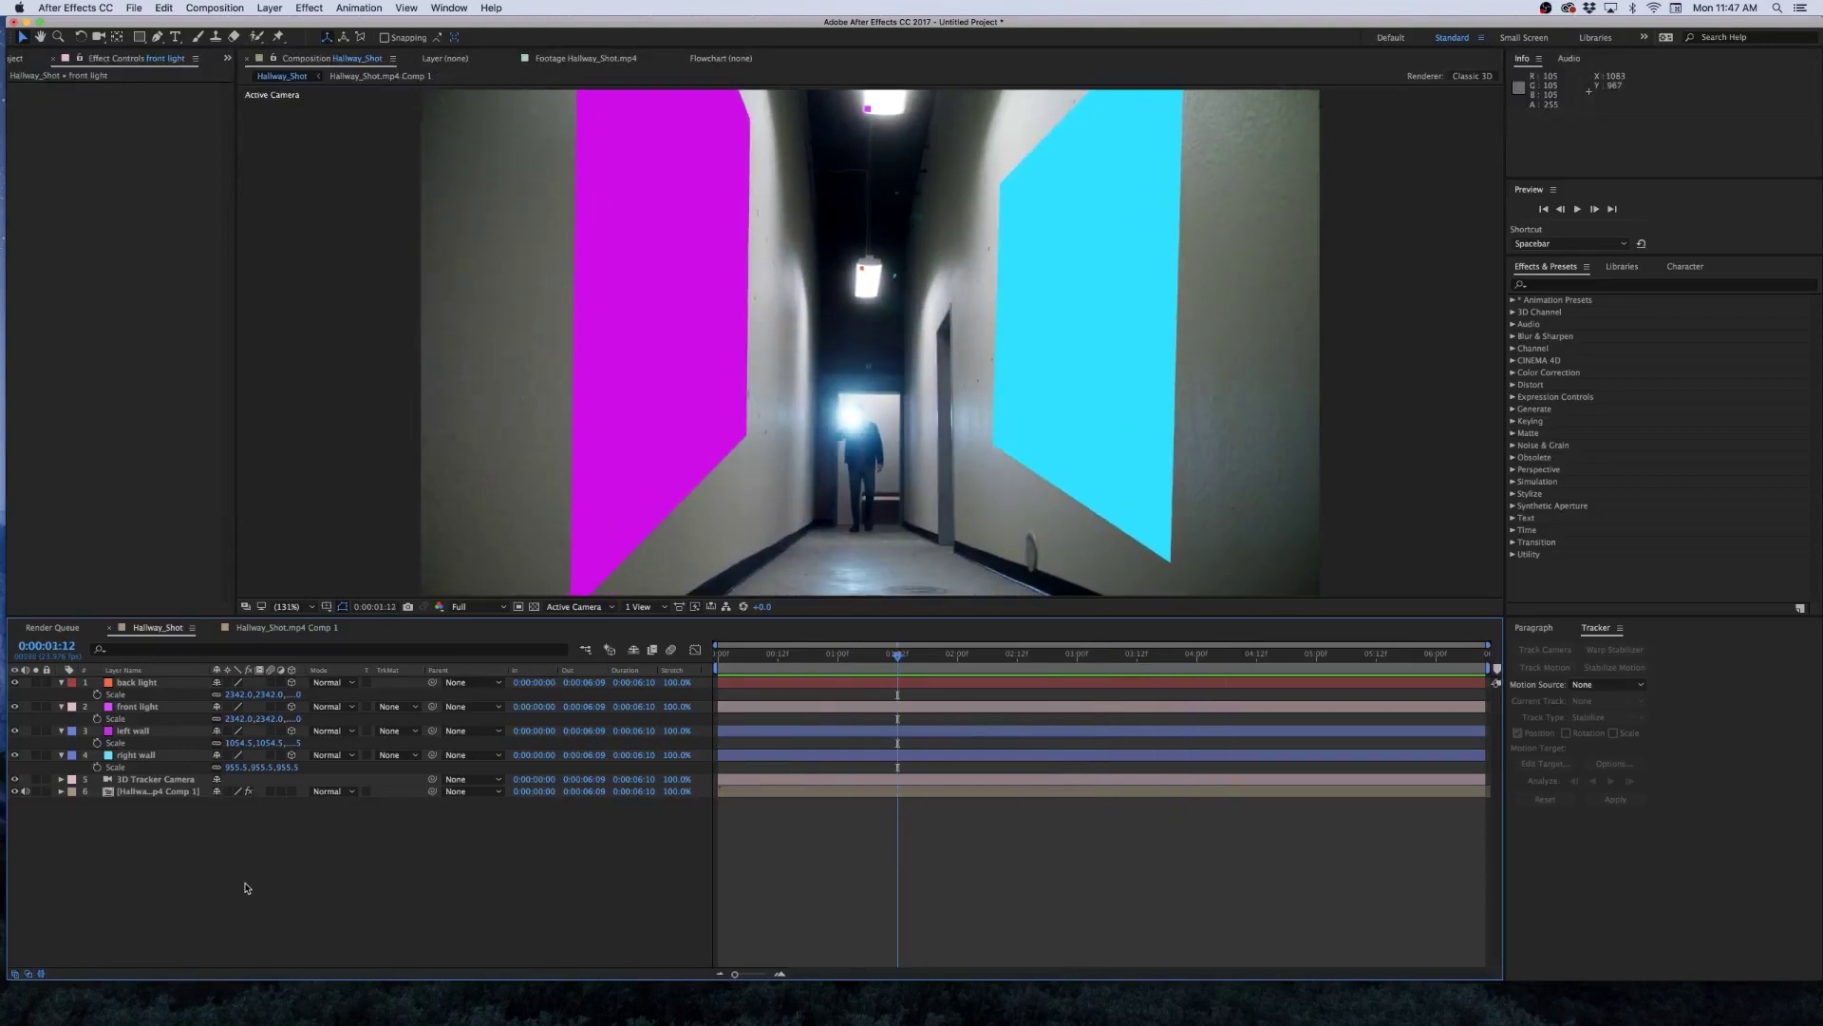
Turn off the Curves effect on the footage in Hallway_Shot.mp4 Comp 1 and return to the Hallway_Shot composition.
click(283, 628)
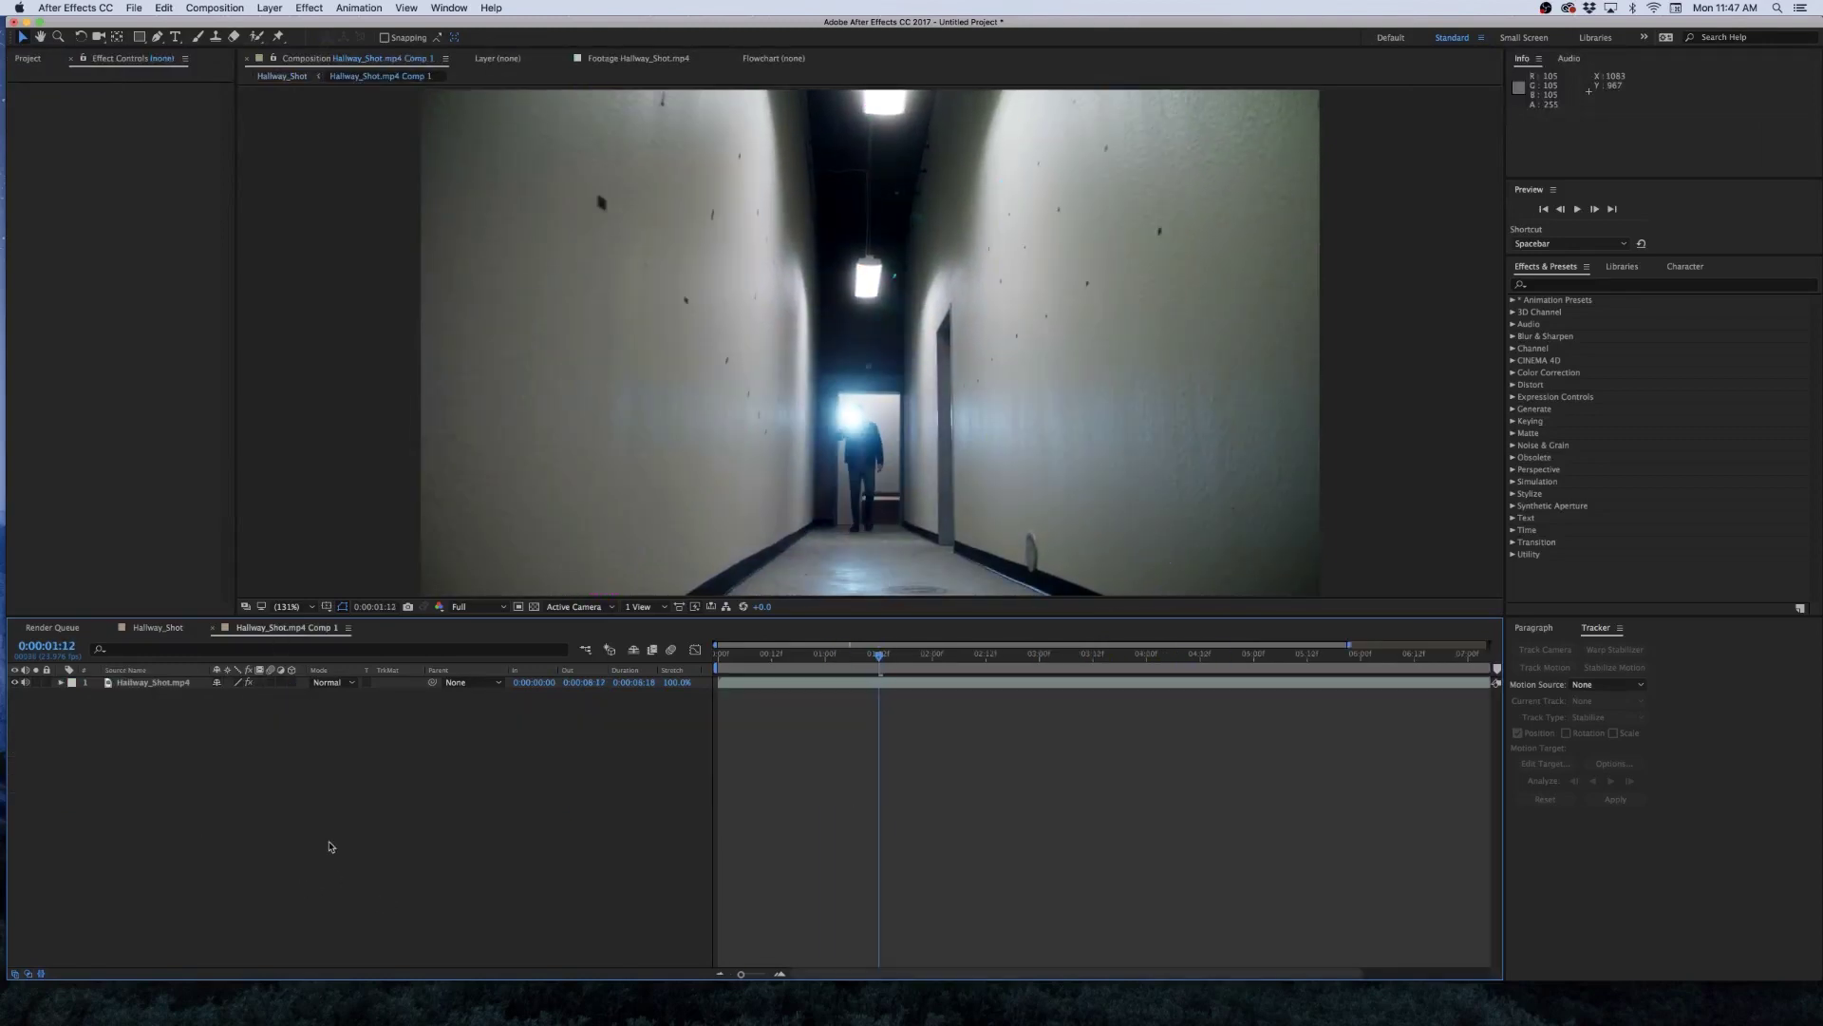
click(156, 682)
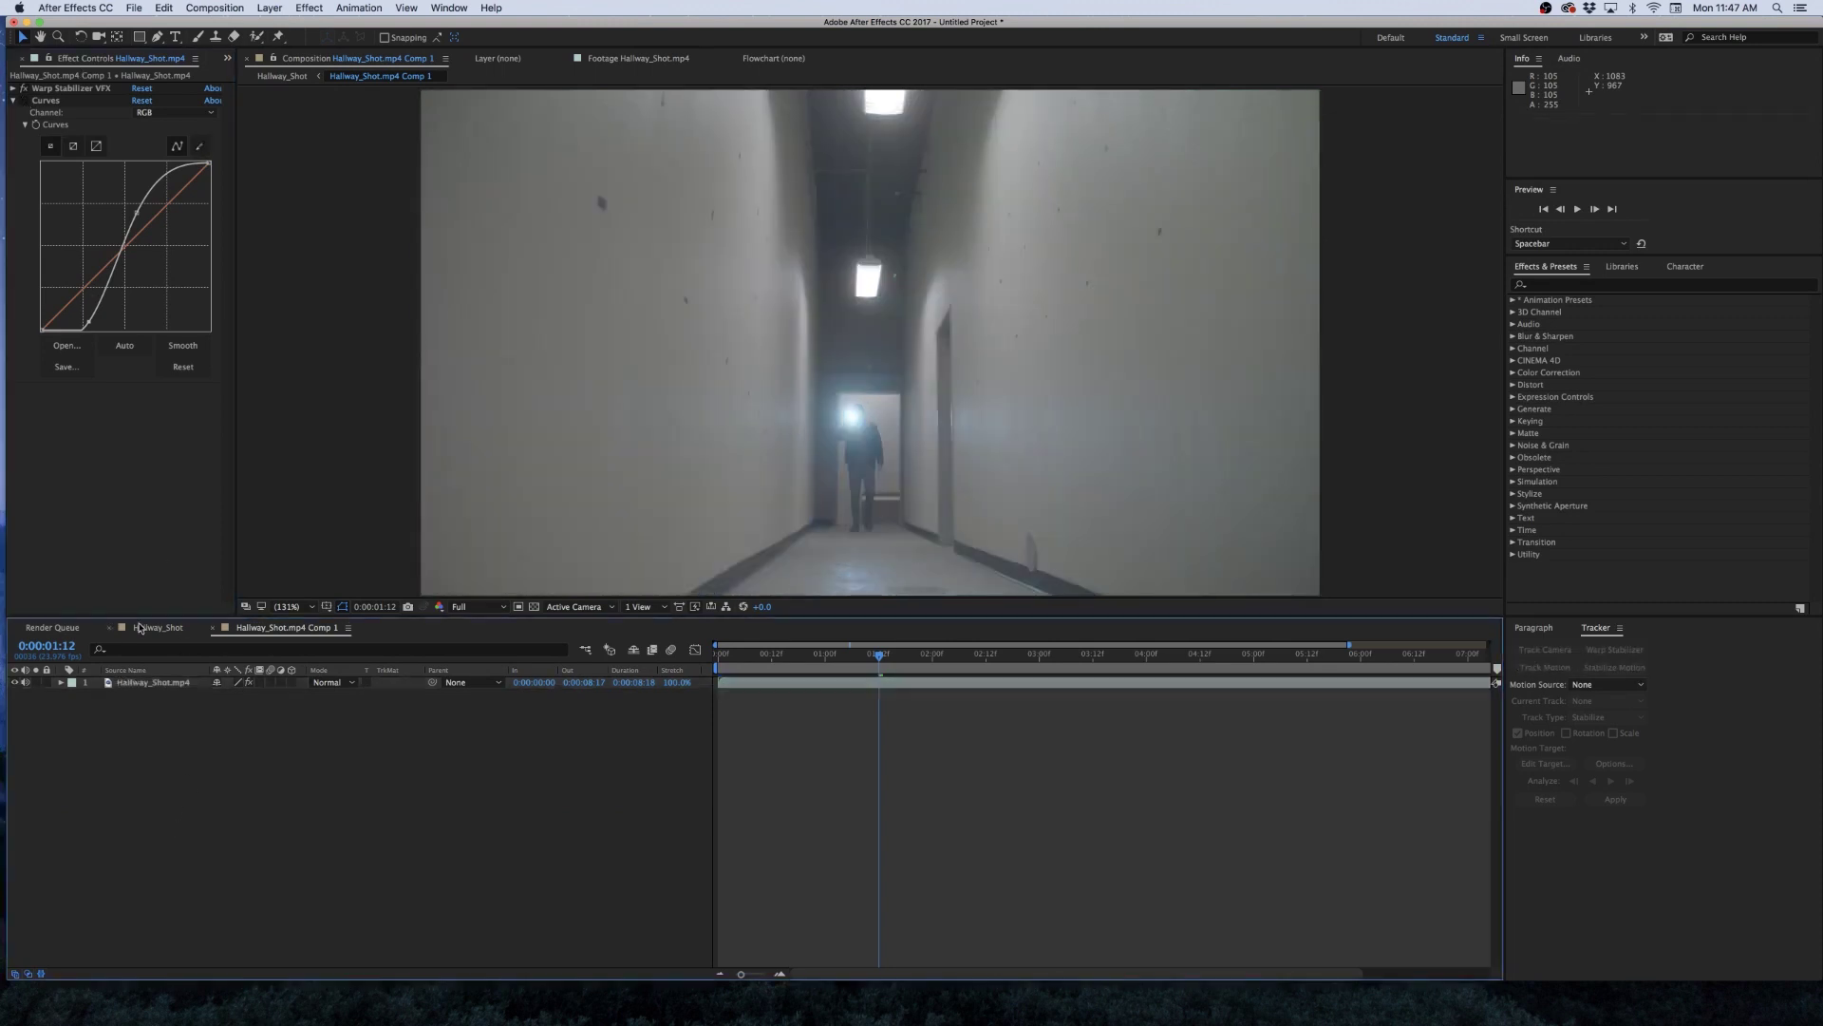
click(152, 628)
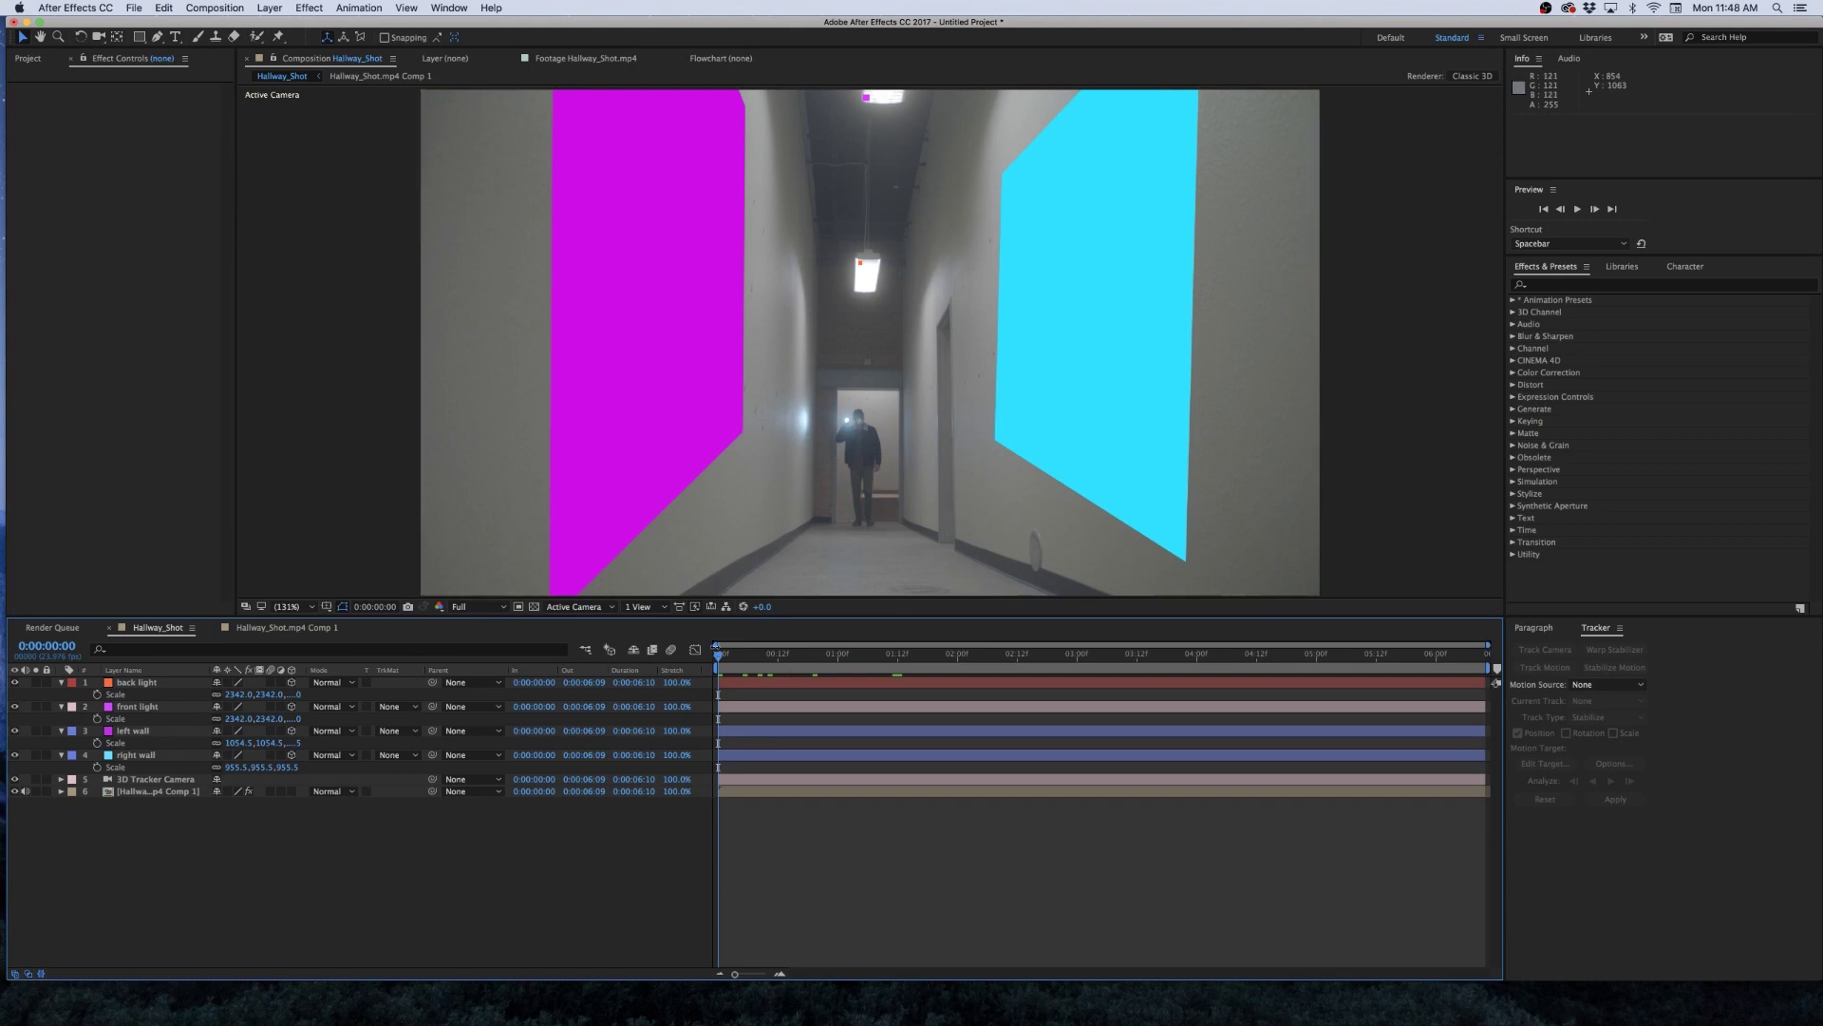
Import bigstock--161729129.jpg, view the whole vine texture image, and return to the Hallway_Shot composition.
mouse_move(721, 663)
mouse_down()
mouse_move(903, 680)
mouse_move(716, 687)
mouse_up()
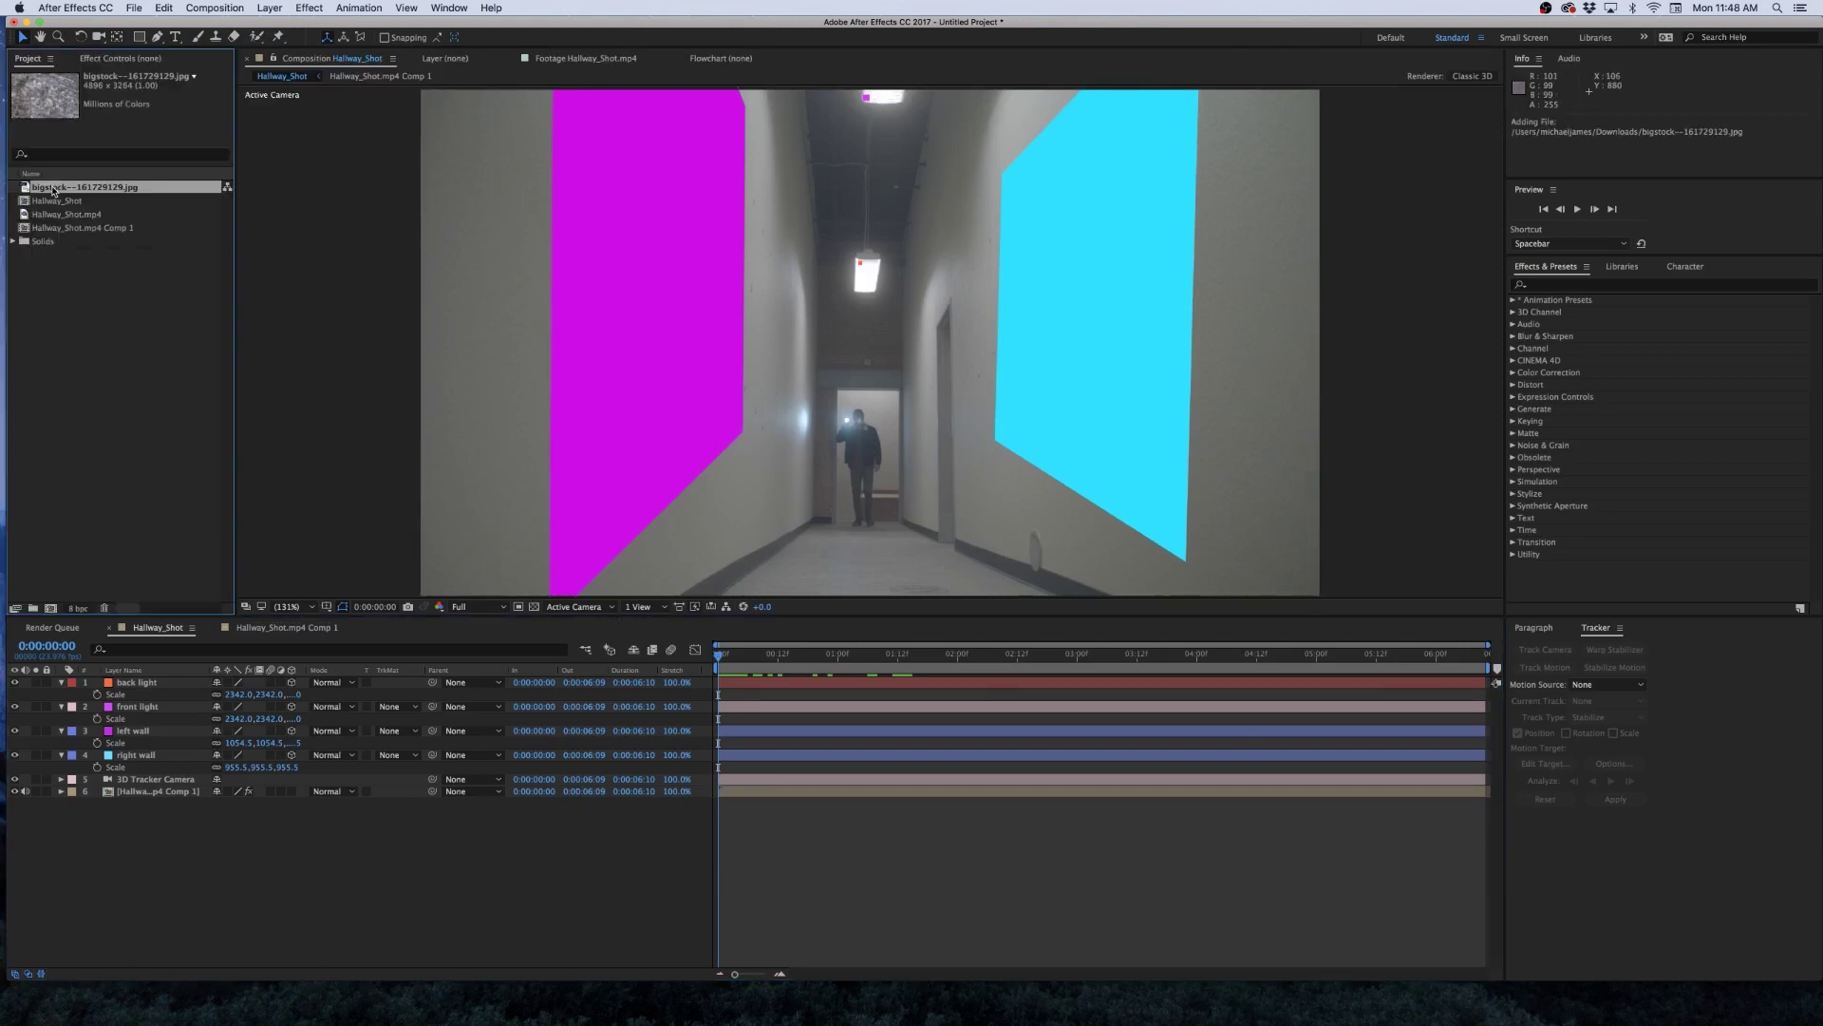
double_click(86, 187)
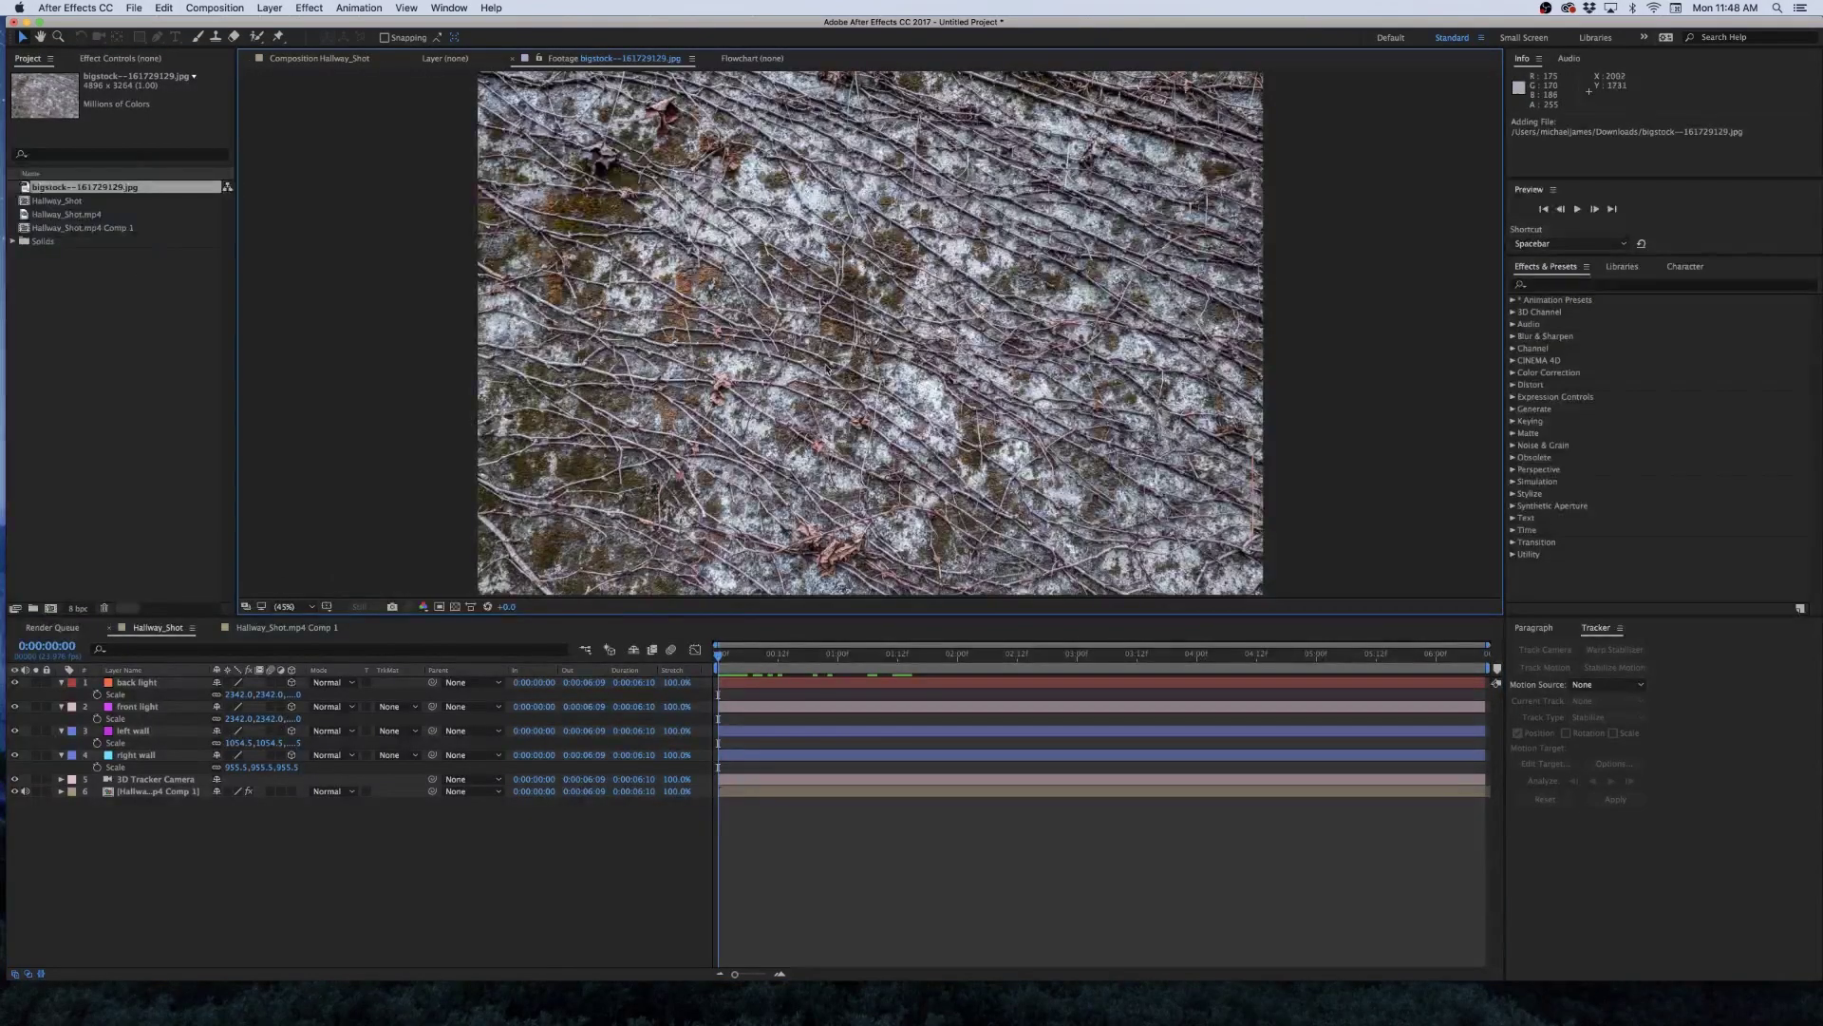
scroll(803, 285, down, 2)
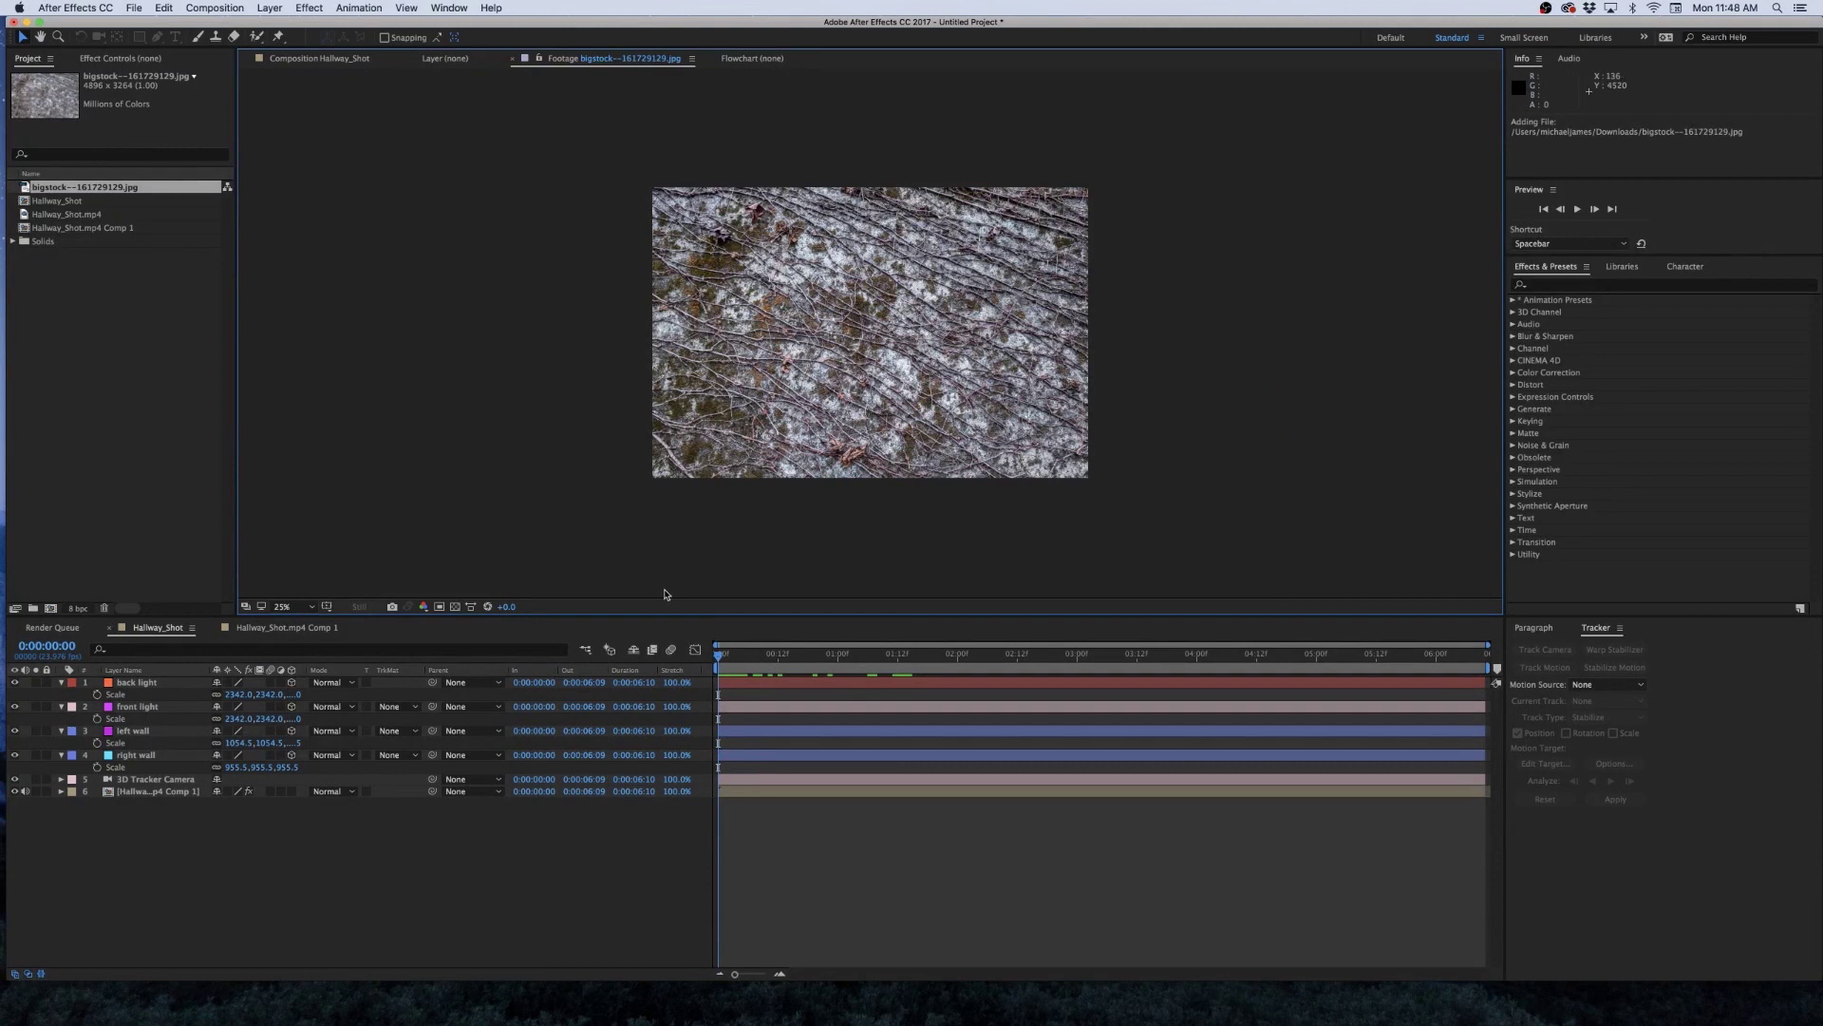
click(402, 967)
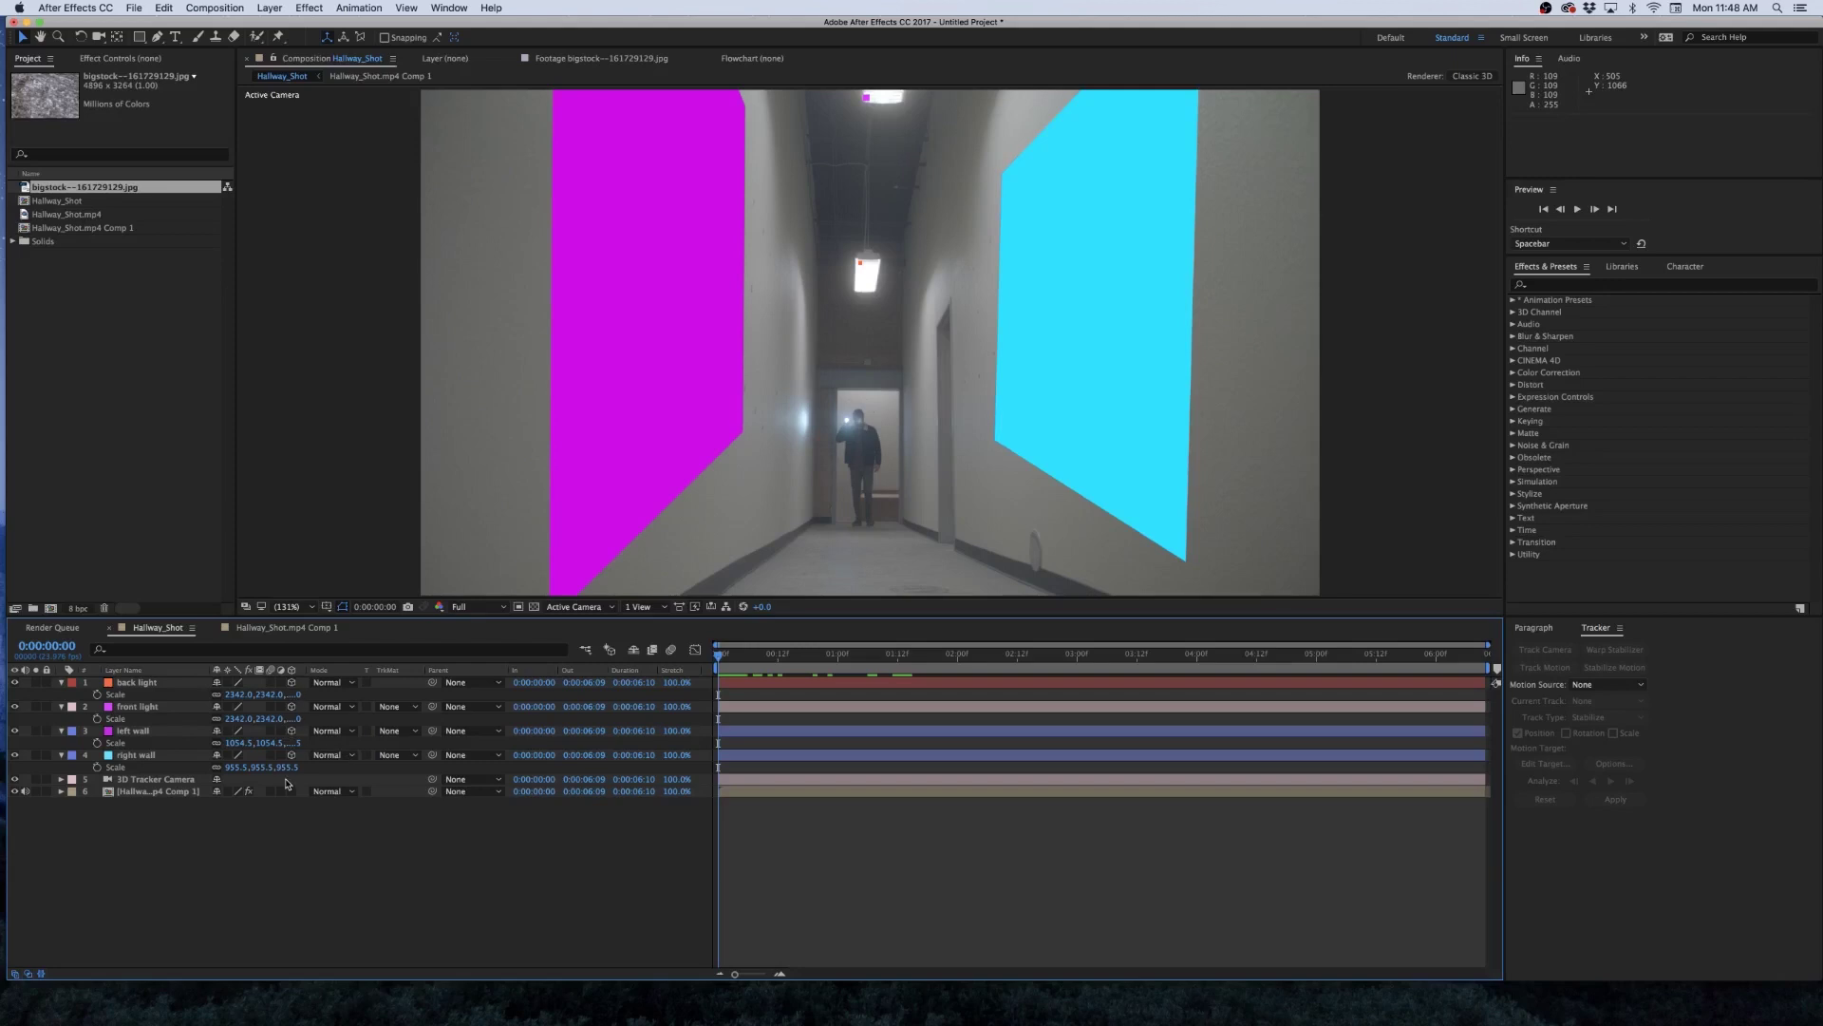
Rotate the right wall solid slightly to follow the wall and stretch it toward the far end of the hallway.
click(144, 757)
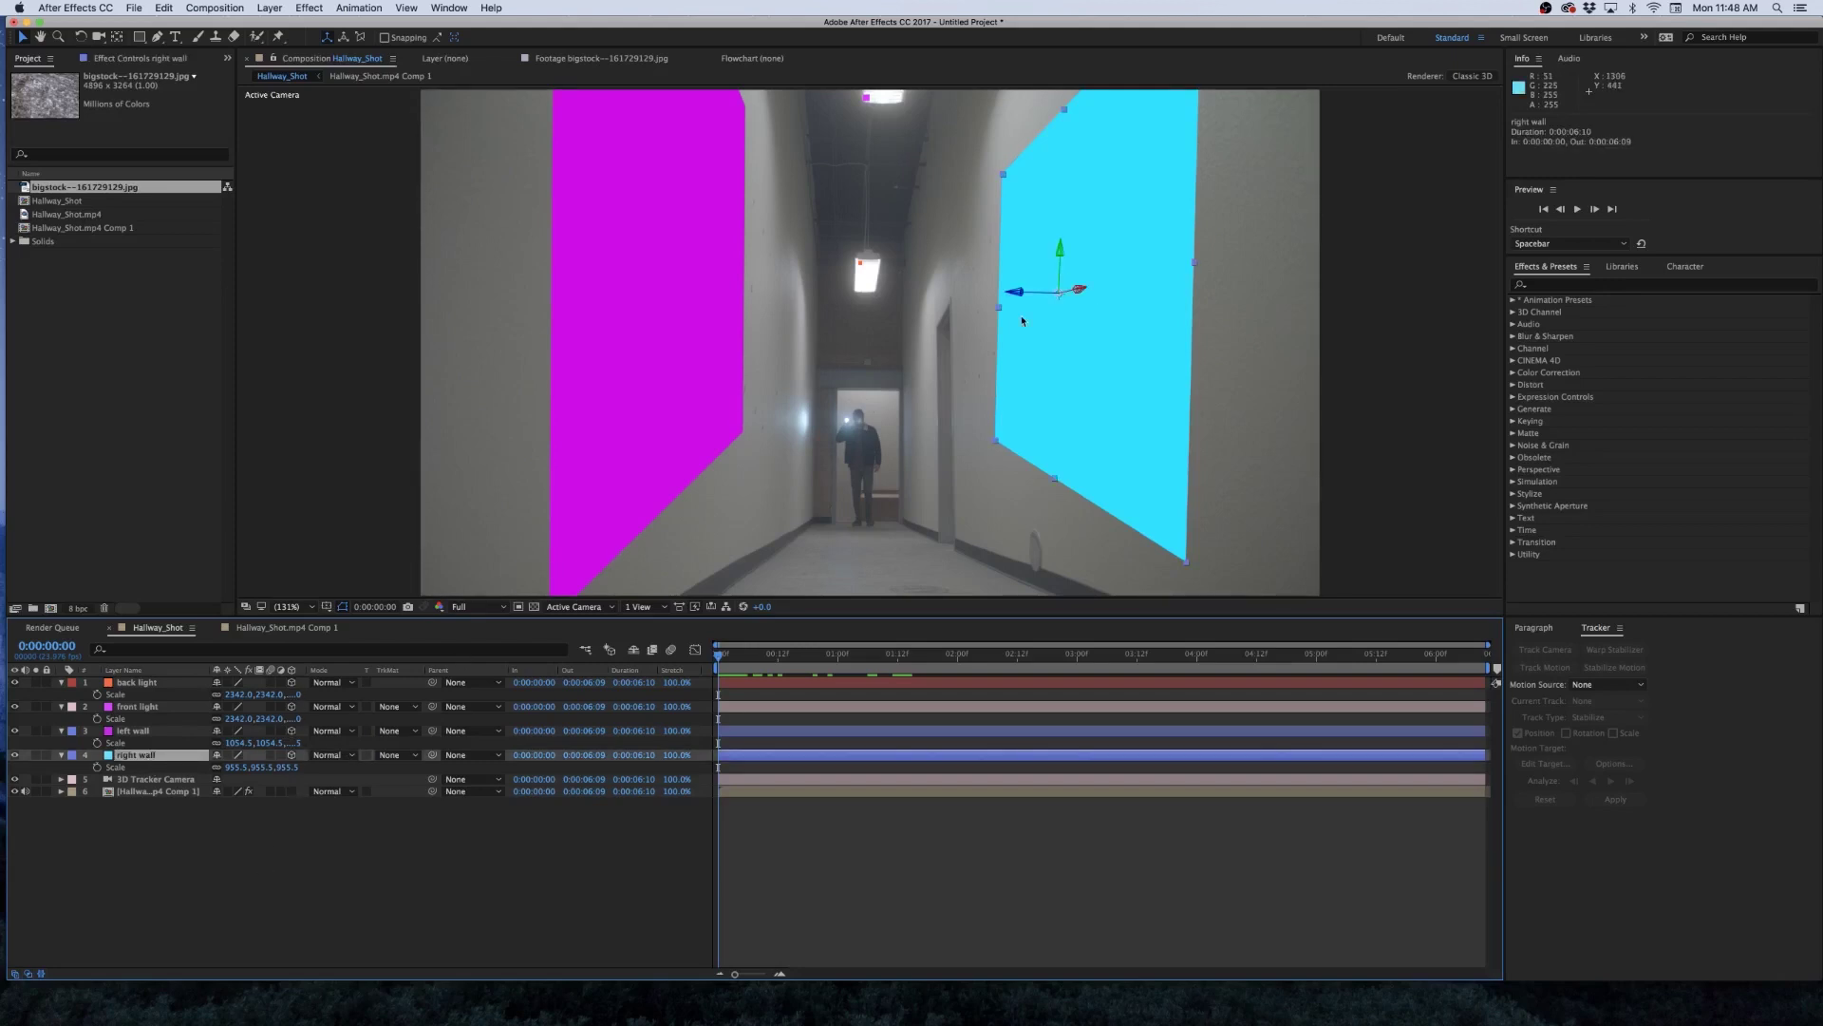
key(w)
drag(1029, 291, 1040, 288)
key(v)
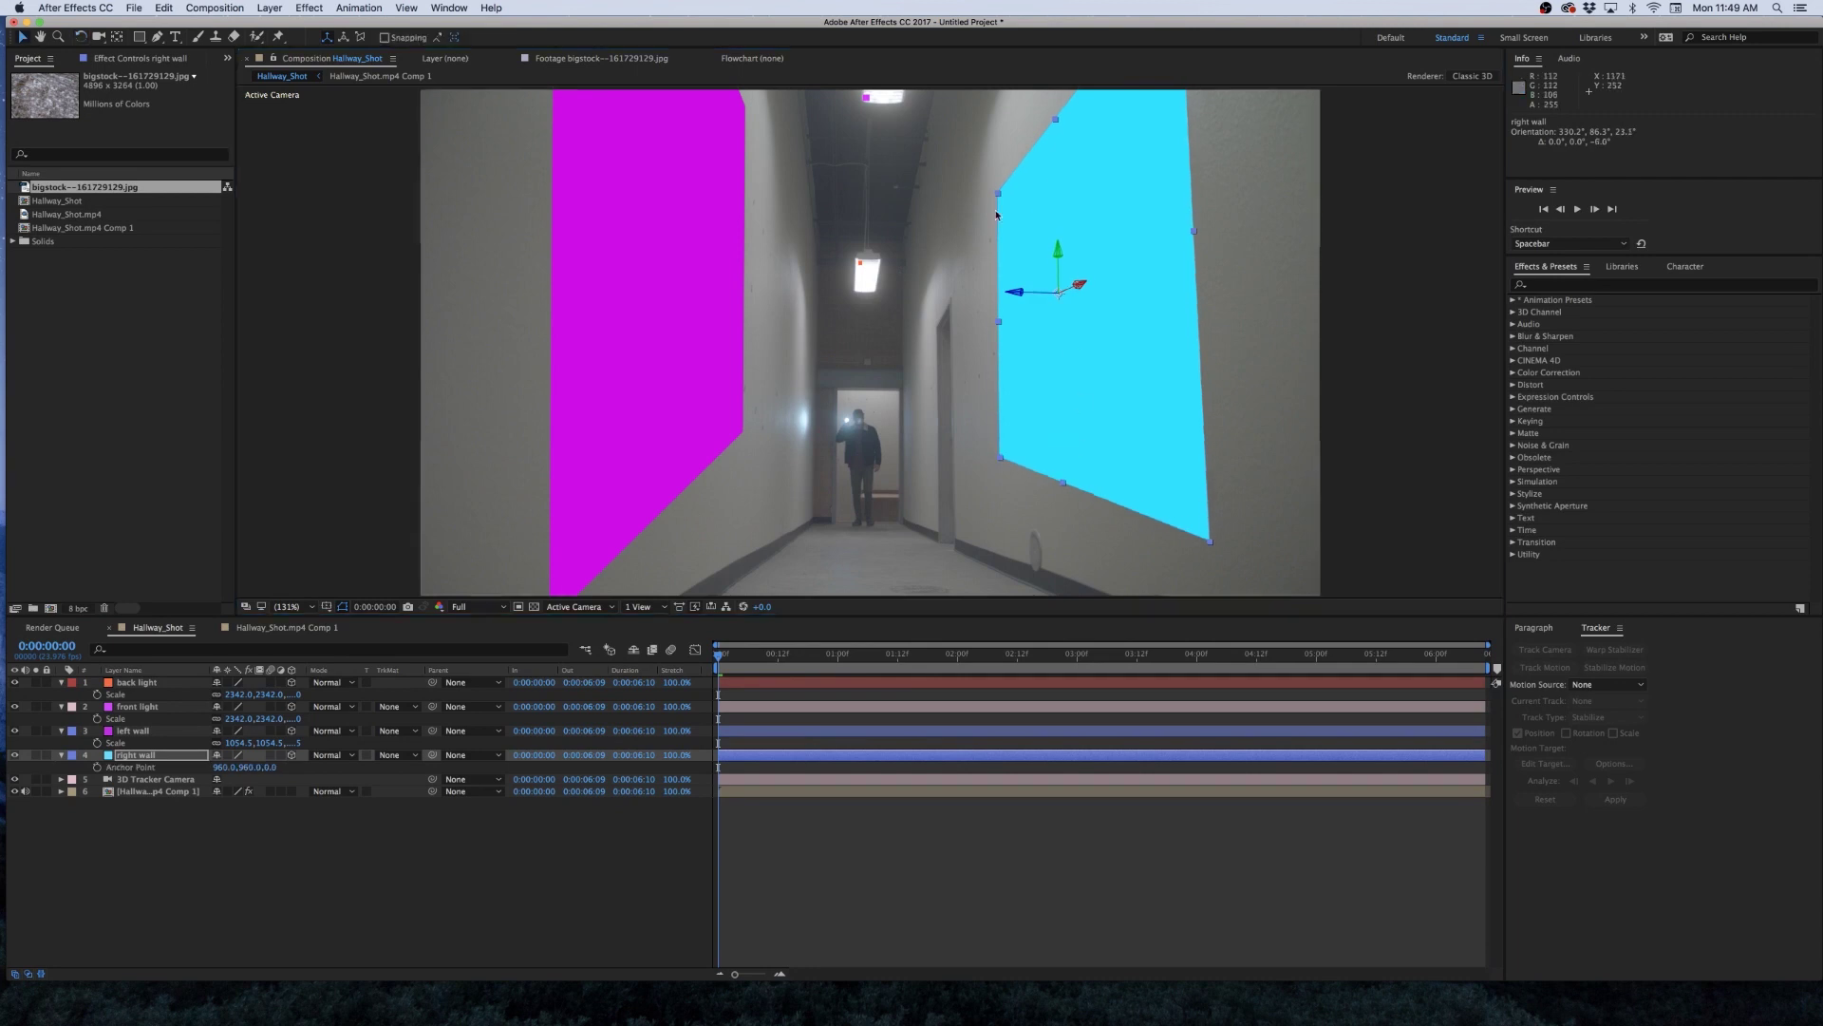
drag(996, 198, 914, 305)
key(w)
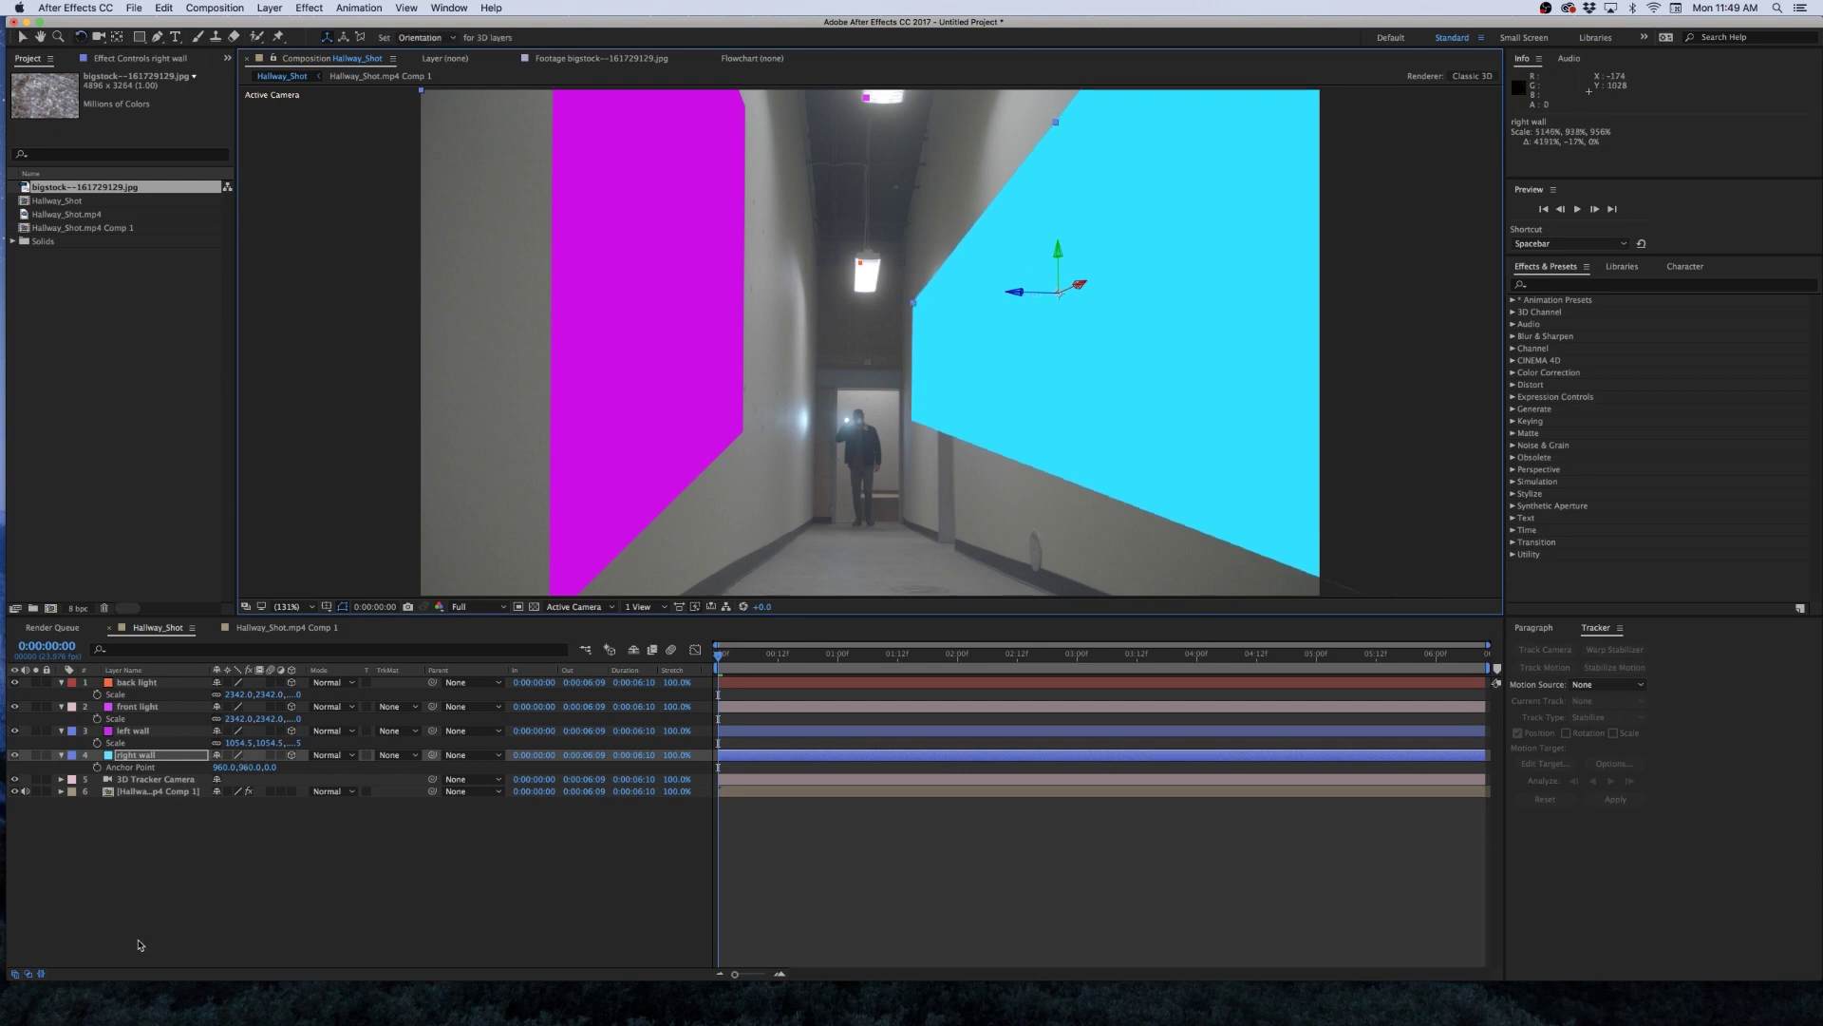
Set the right wall solid's Z orientation to about 17.7° and enlarge it to cover more of the wall.
click(123, 836)
click(134, 756)
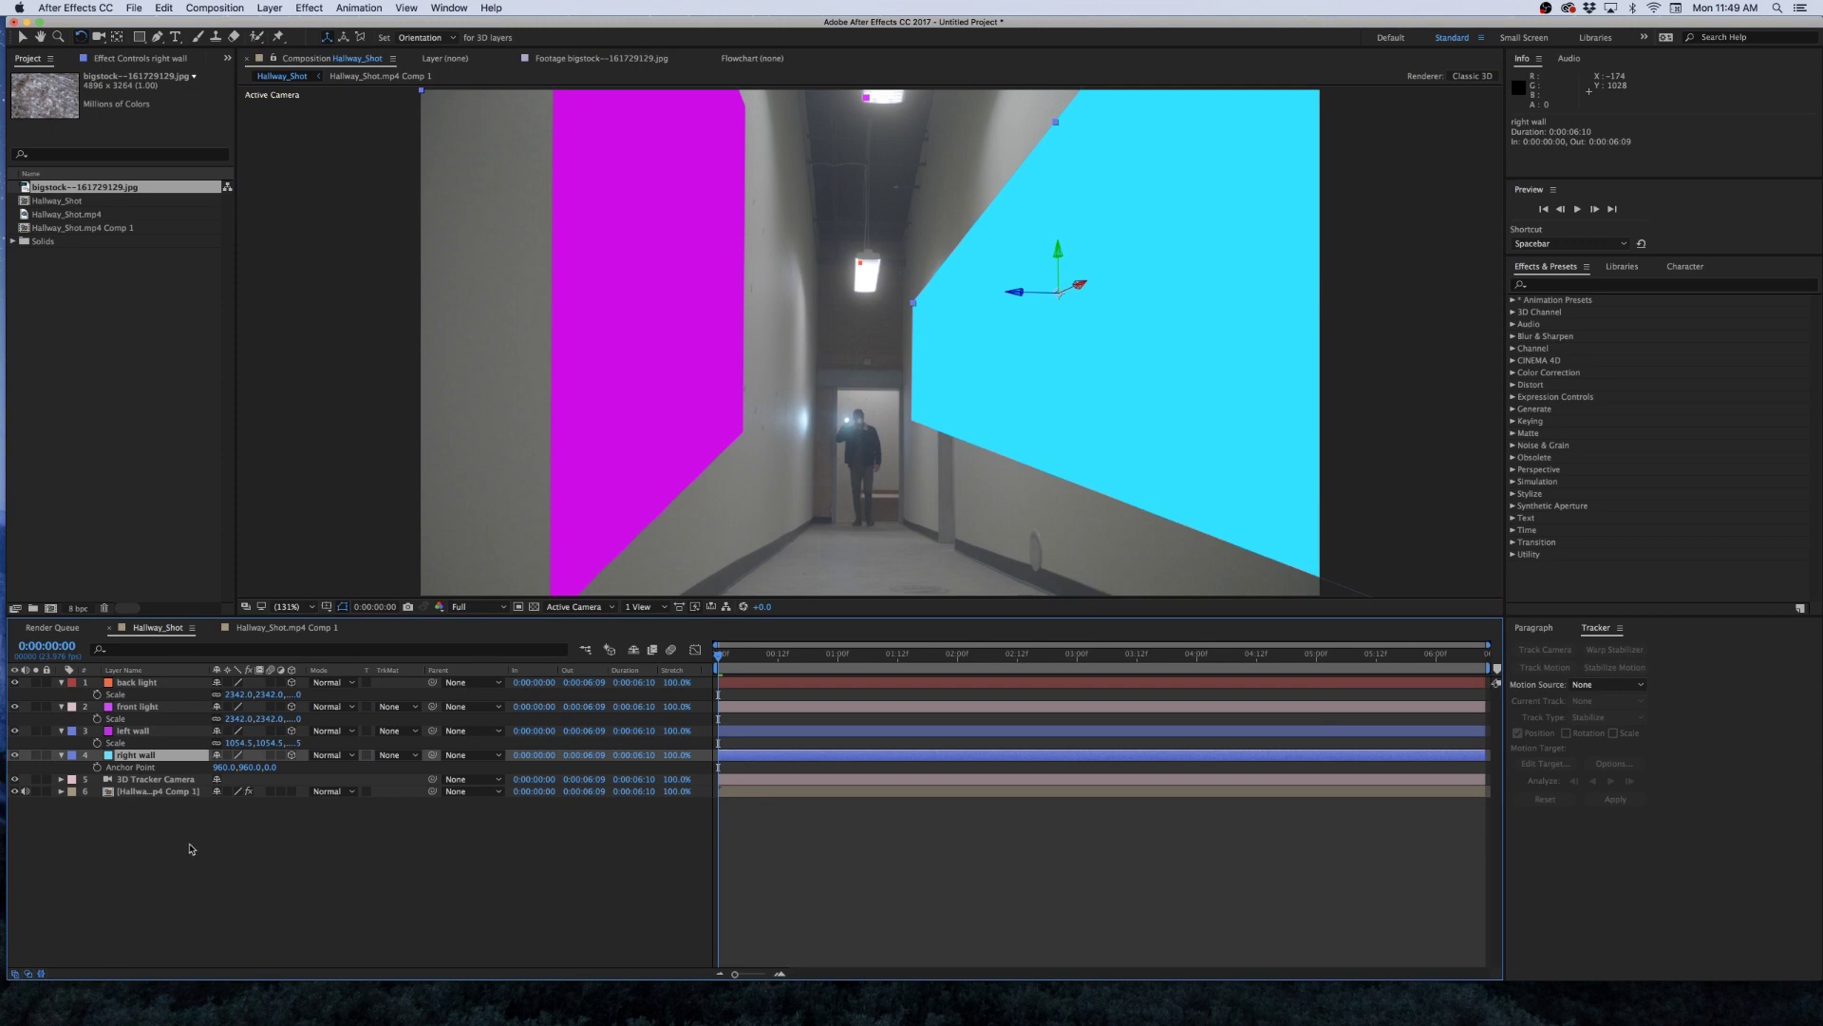
key(r)
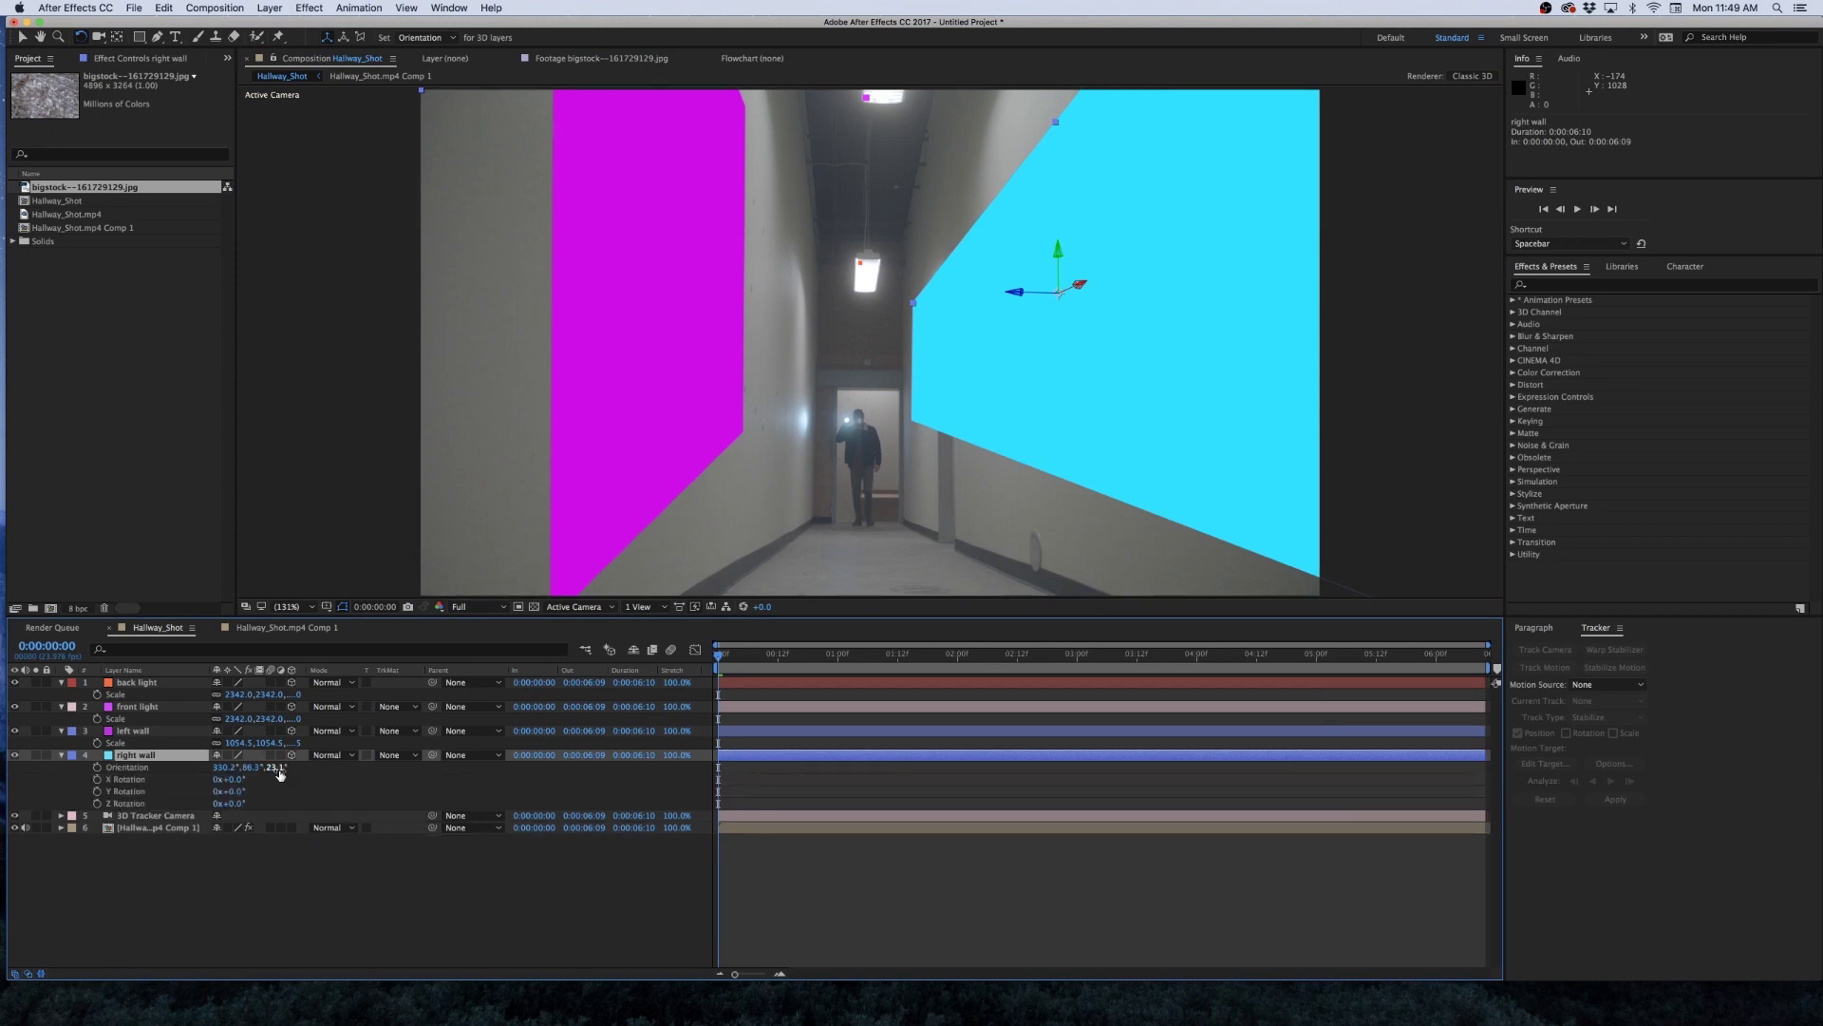
drag(278, 771, 247, 775)
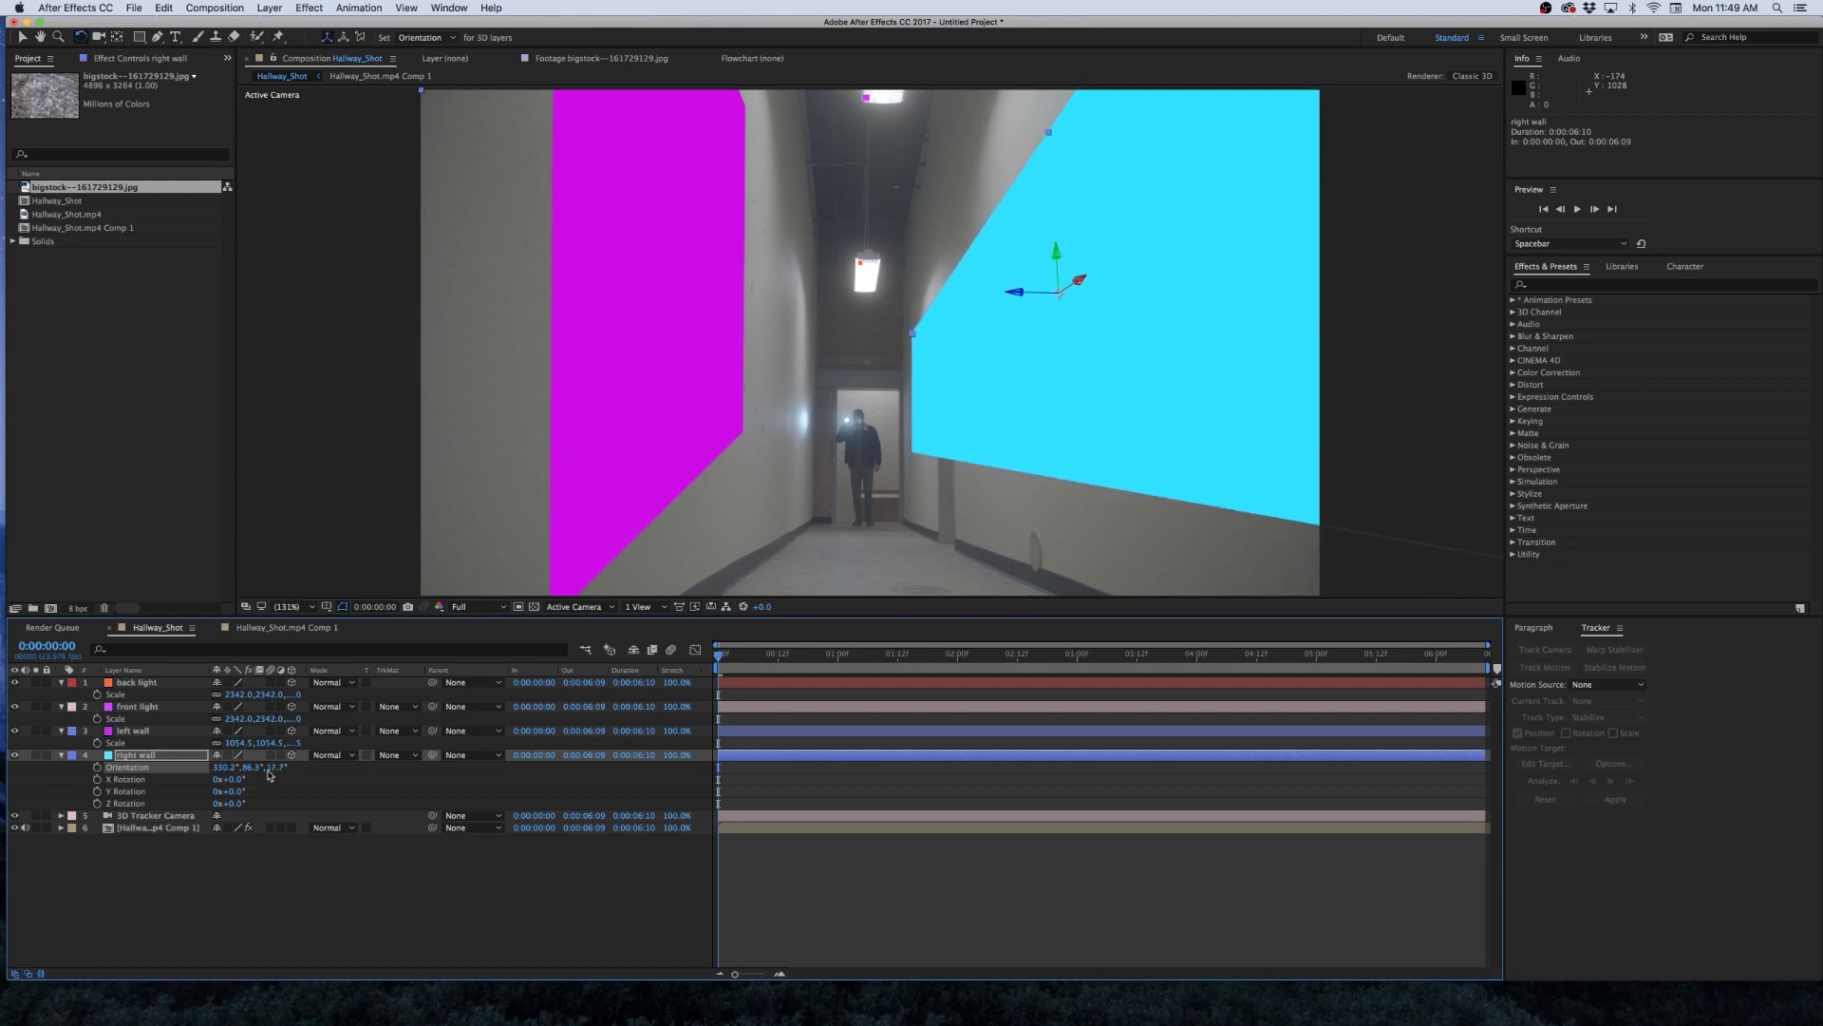
click(22, 37)
drag(1048, 132, 1196, 87)
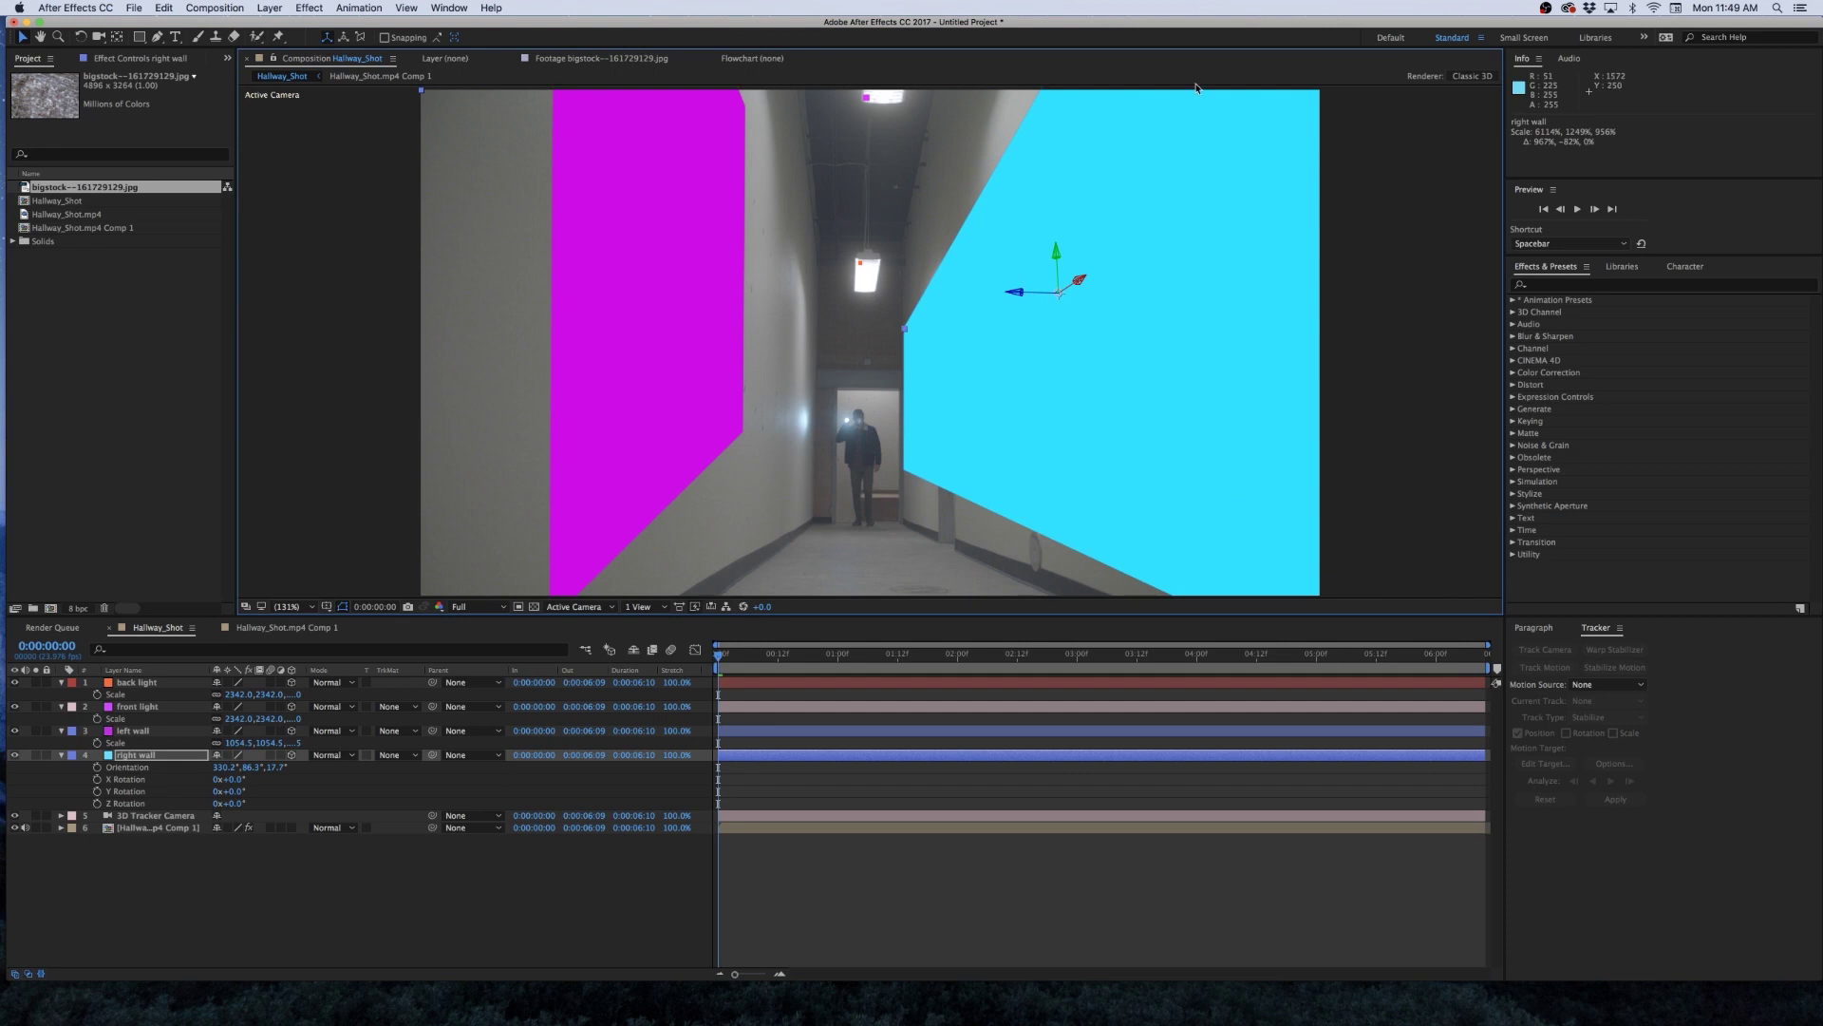
Reduce the right wall solid's Z orientation to about 11.3°, move it upward, and stretch it to match the floor and ceiling lines.
drag(277, 767, 273, 767)
drag(1038, 108, 1038, 98)
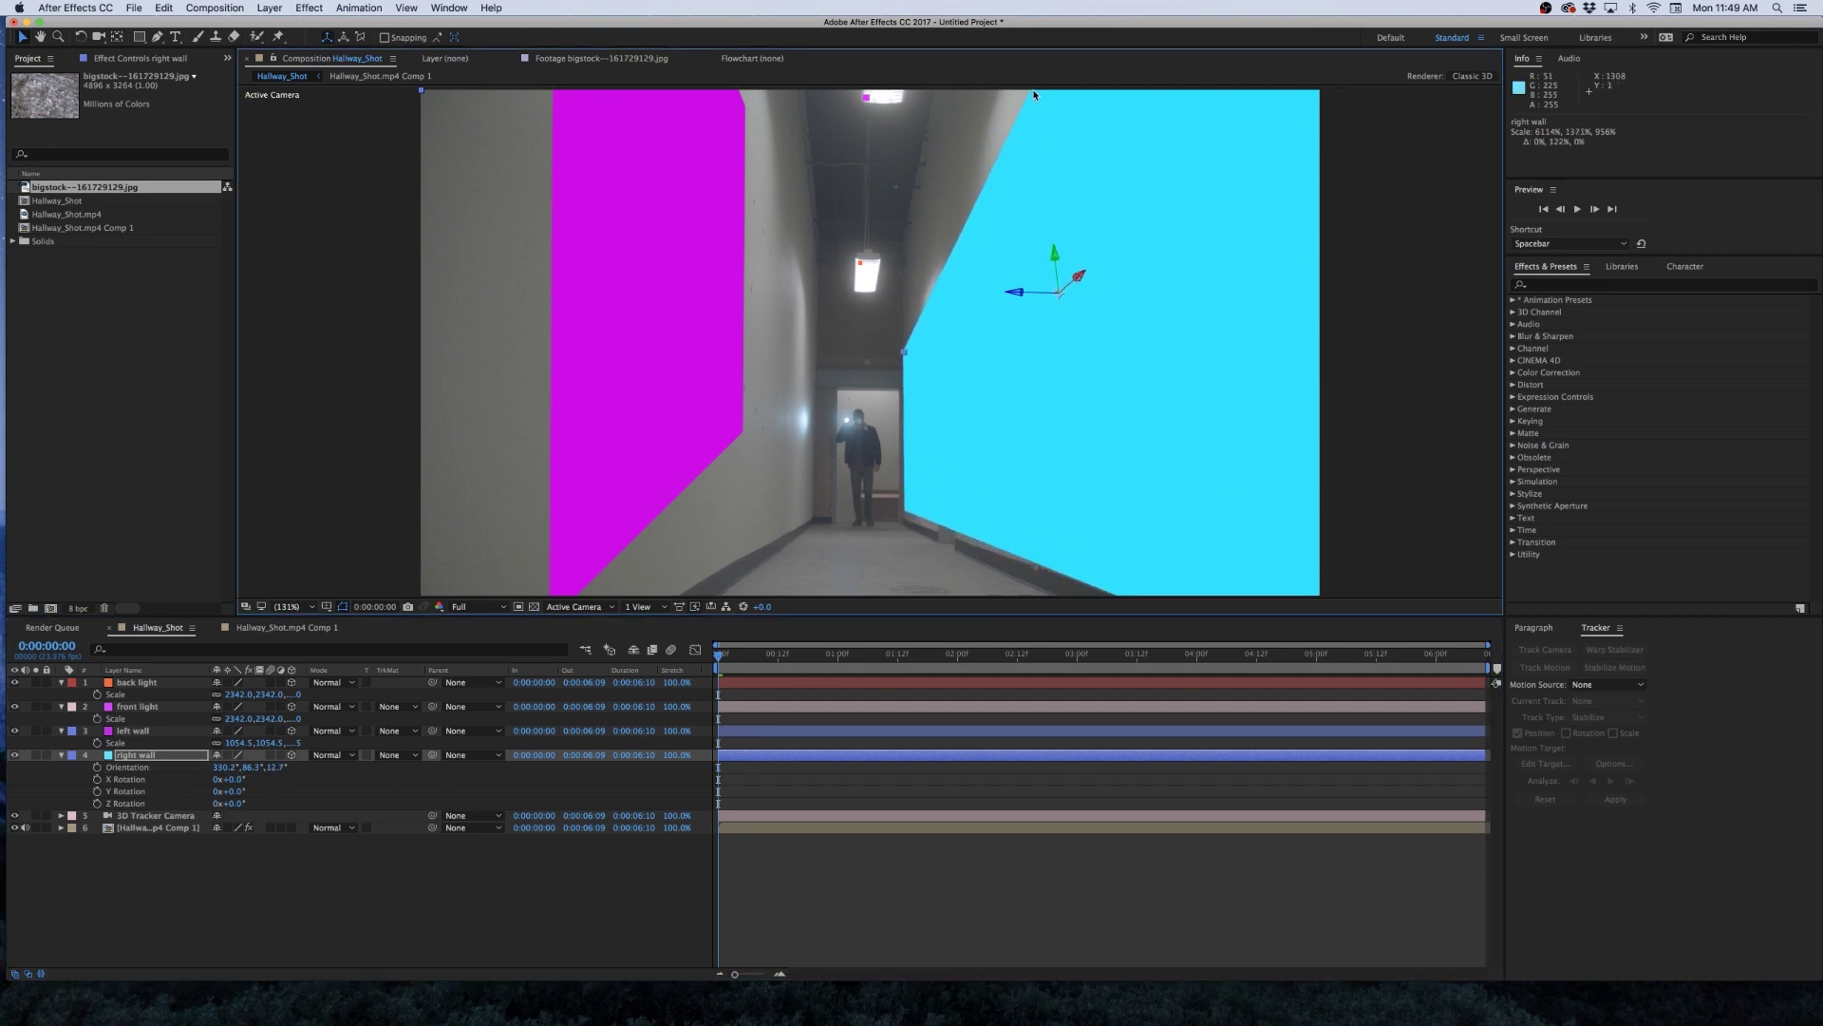
drag(274, 767, 271, 767)
drag(1054, 252, 1048, 40)
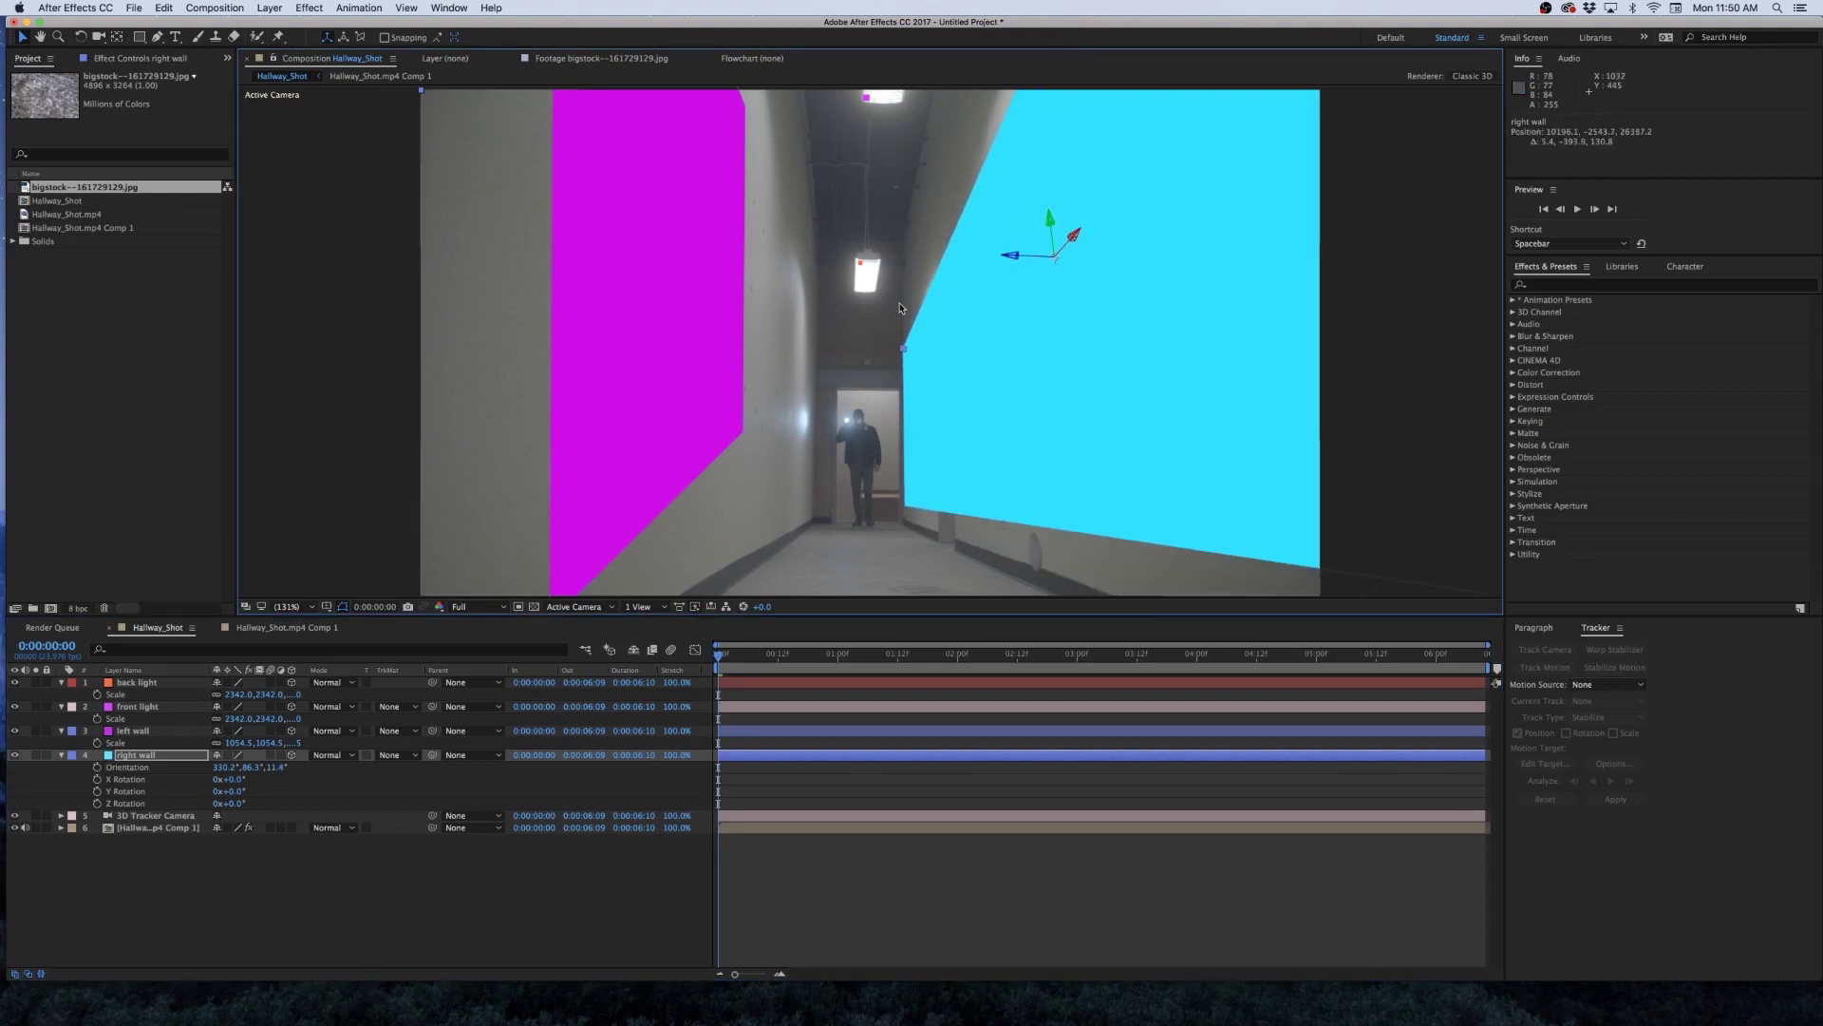
drag(903, 349, 904, 337)
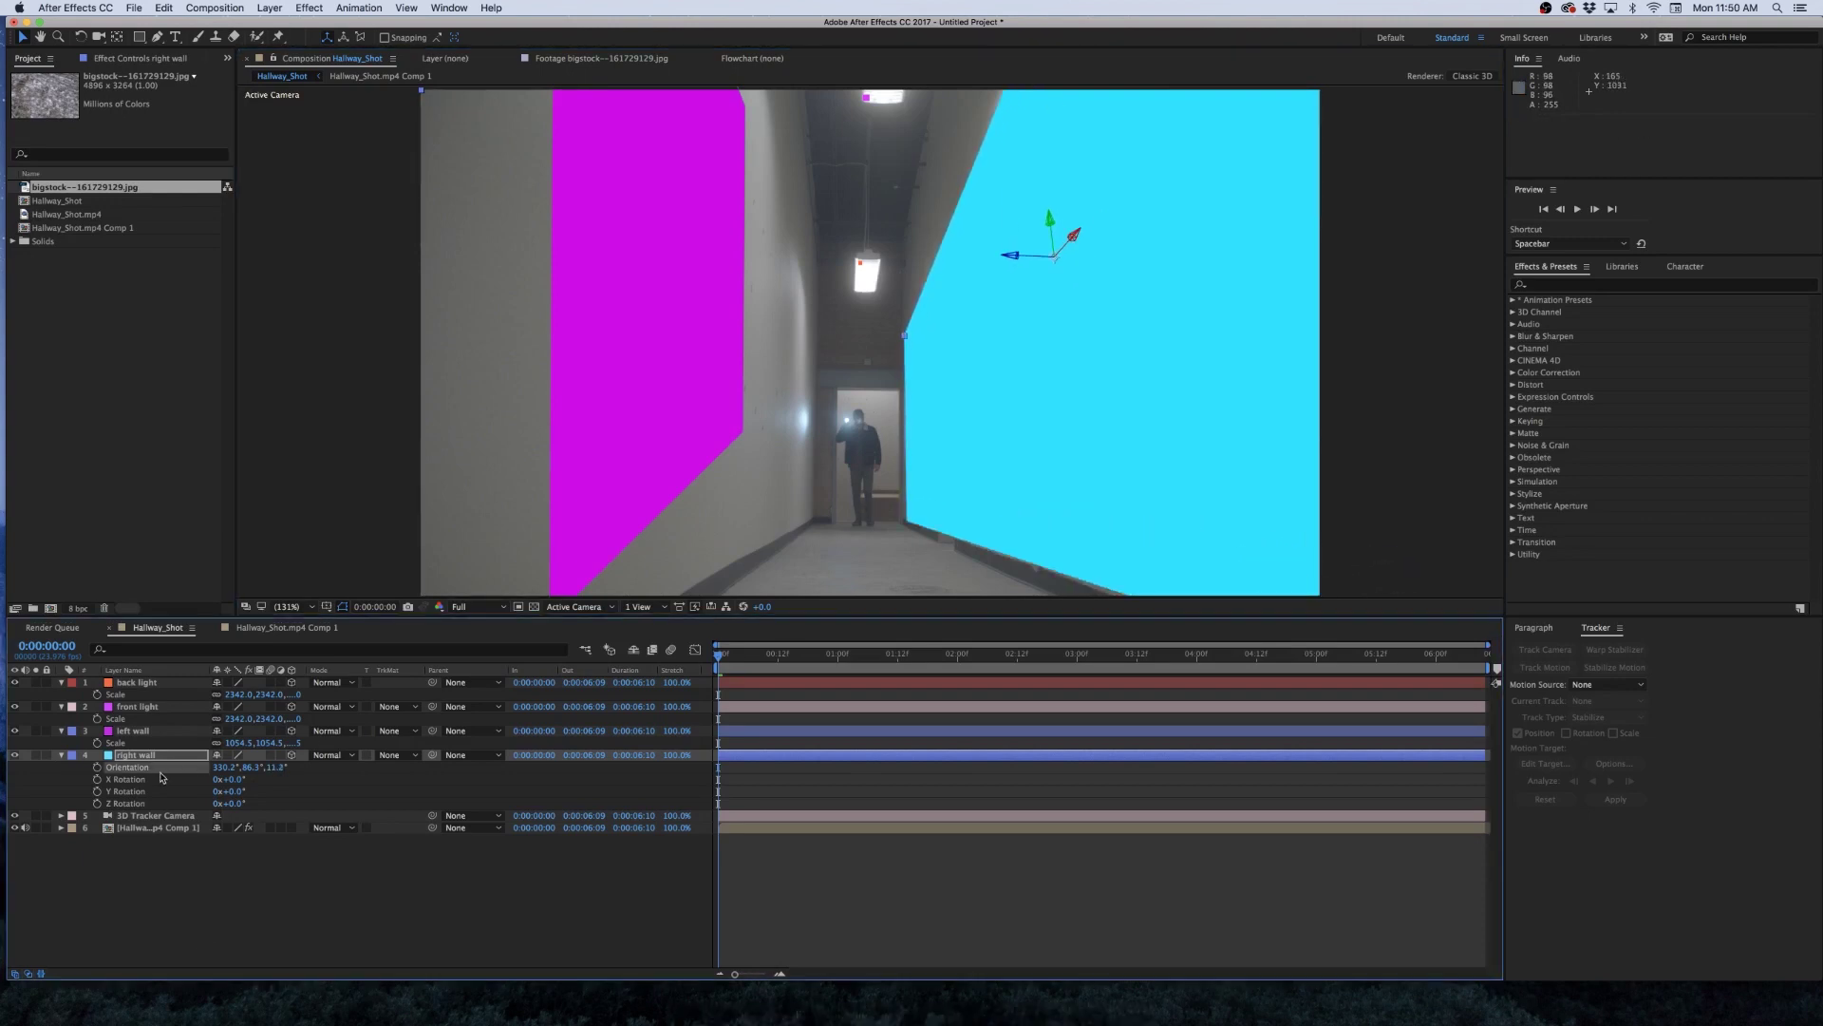
Fine-tune the right wall solid's scale and orientation to fit its wall, and fit the left wall solid over the opposite wall.
key(s)
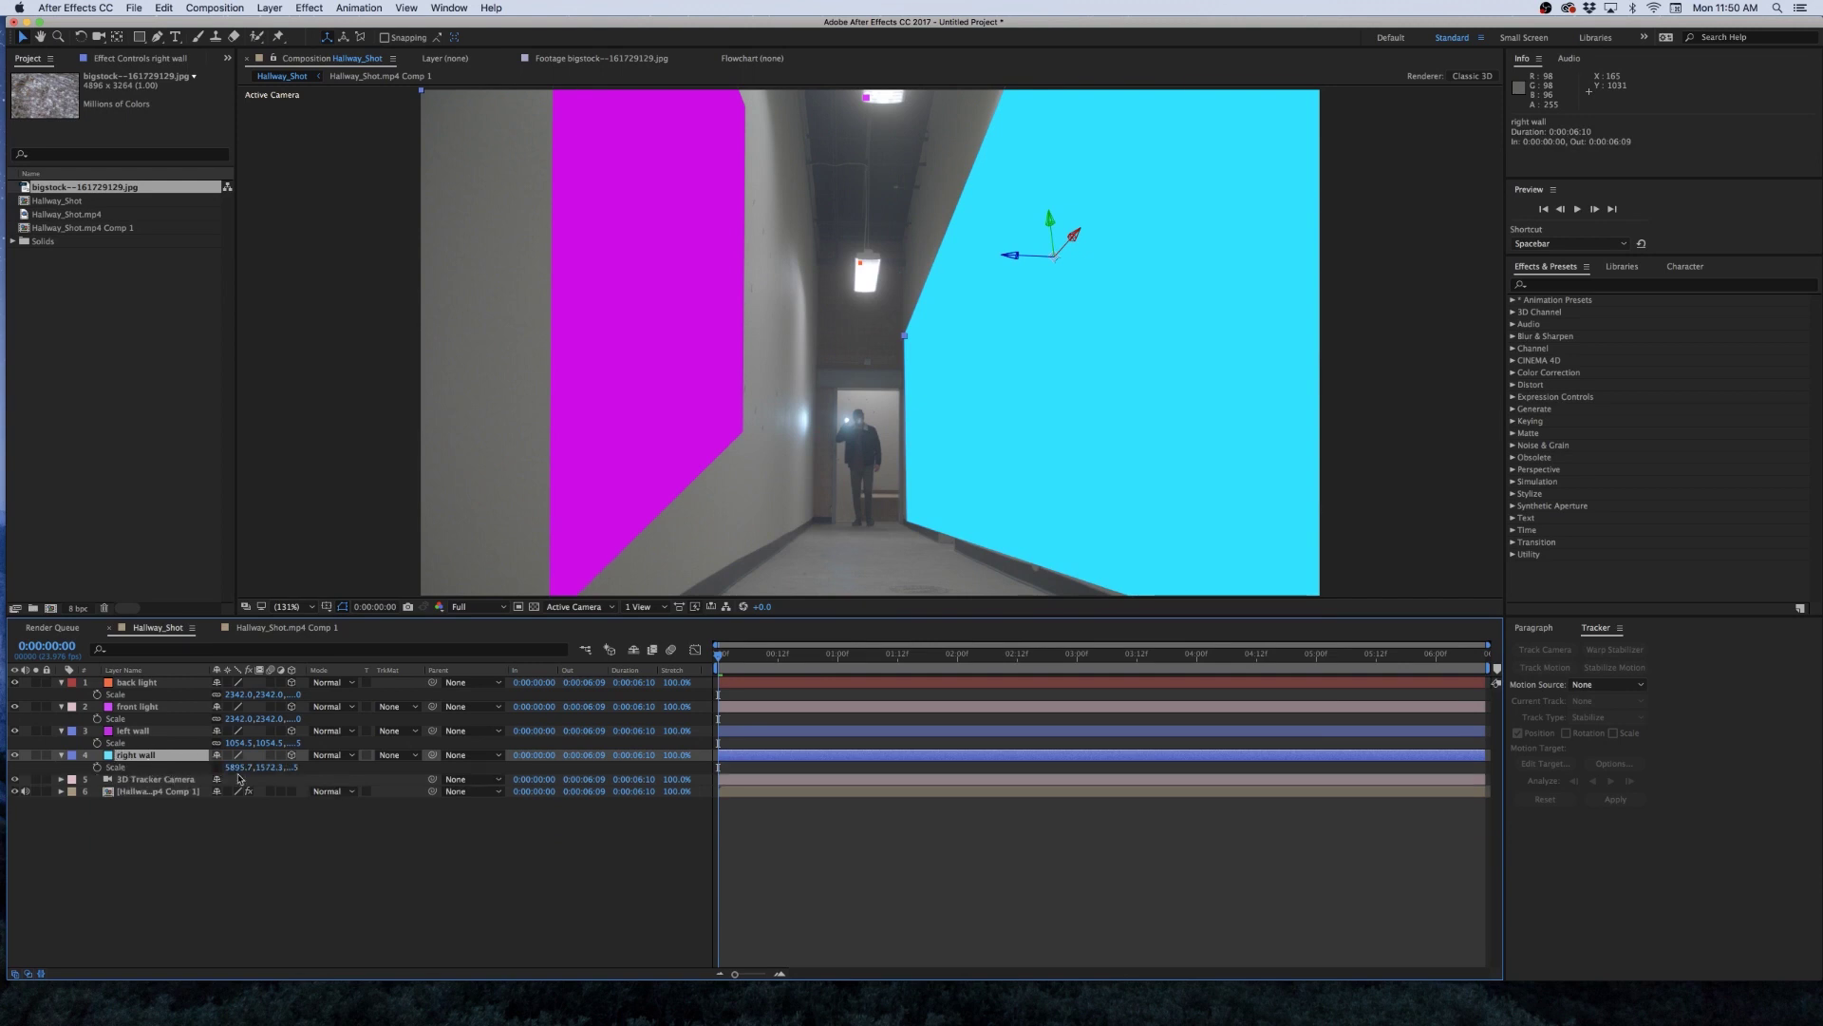
drag(269, 768, 693, 755)
click(431, 879)
click(176, 760)
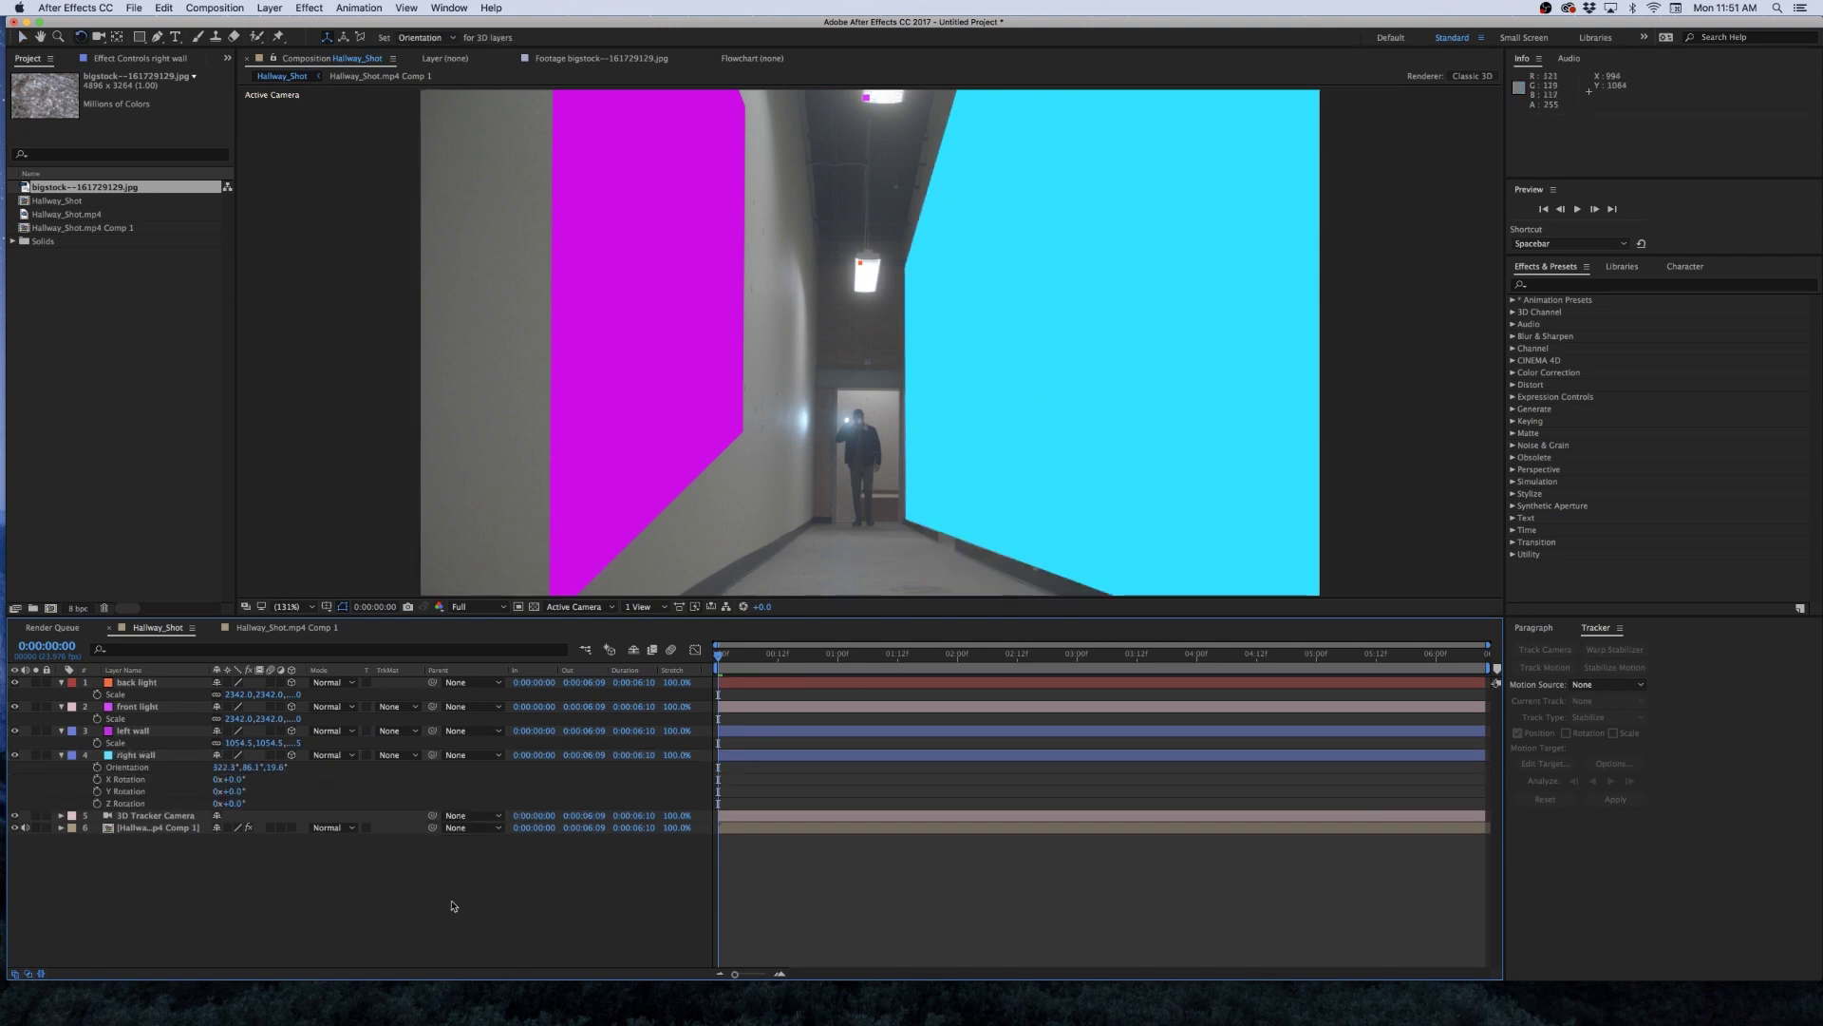
click(175, 732)
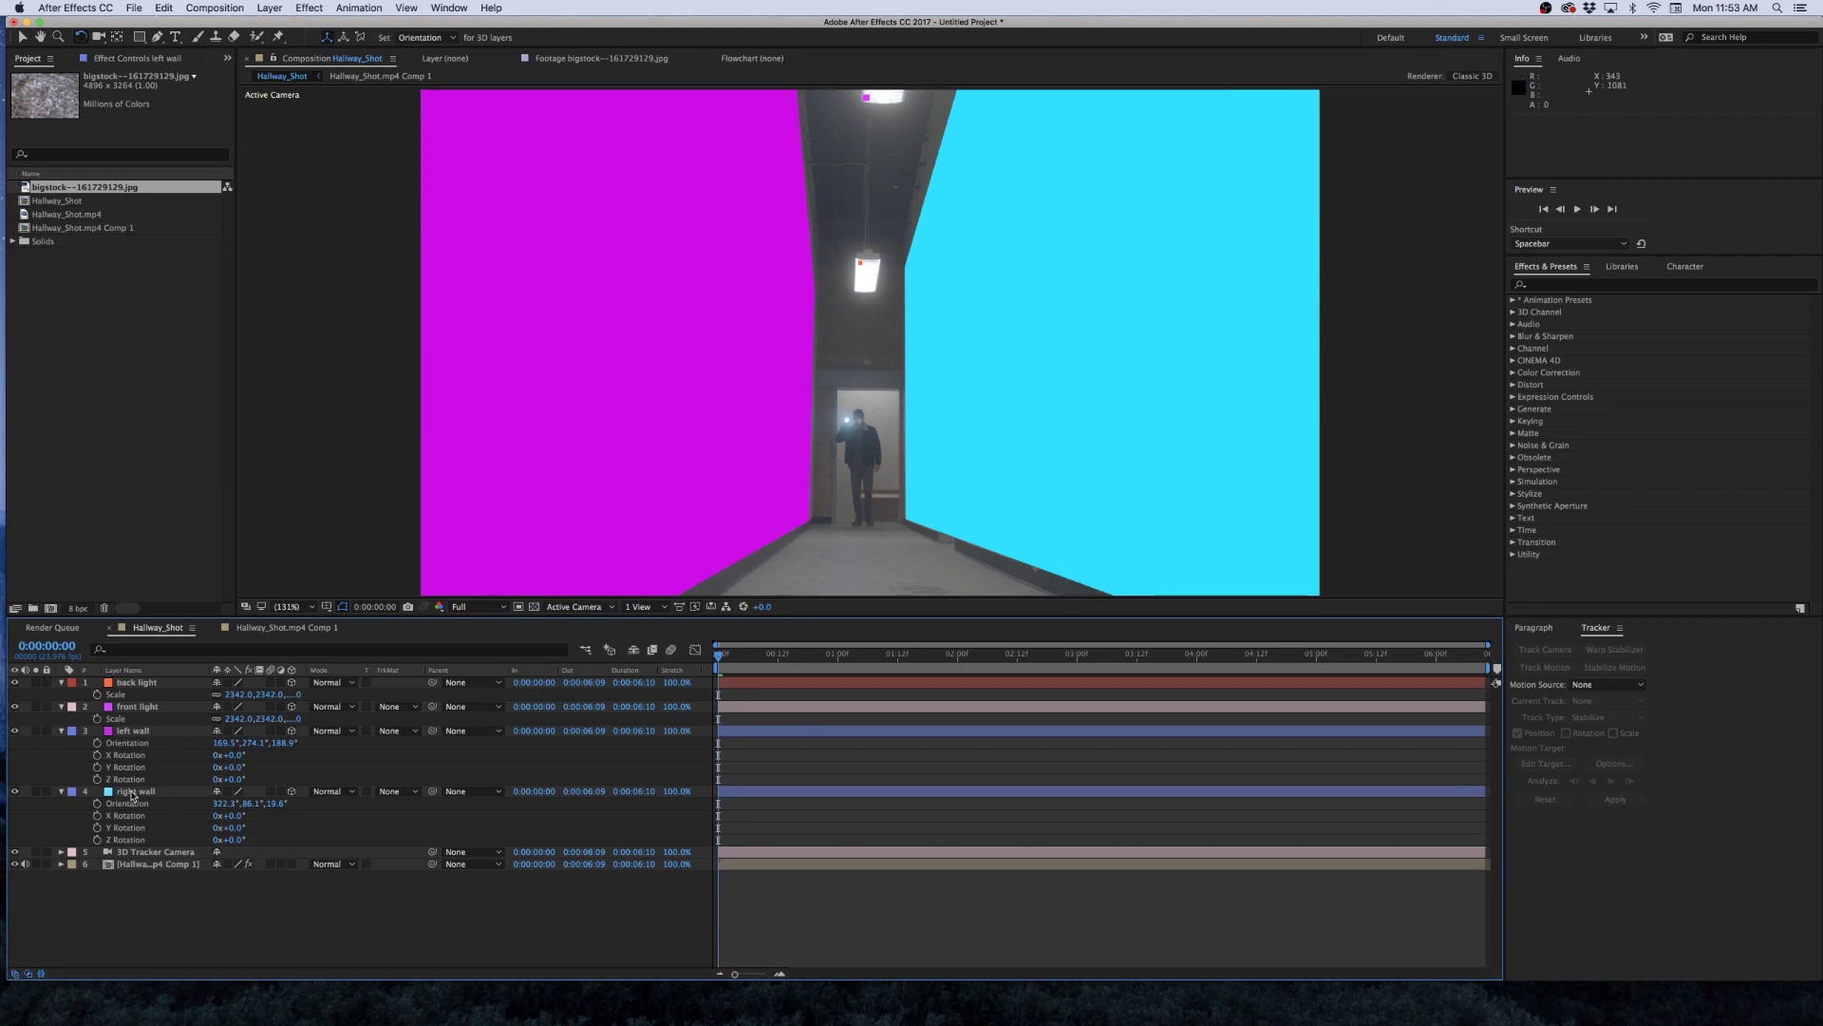
Pre-compose the right wall solid as right wall Comp 1, leaving all attributes in Hallway_Shot, and open the new composition.
right_click(133, 794)
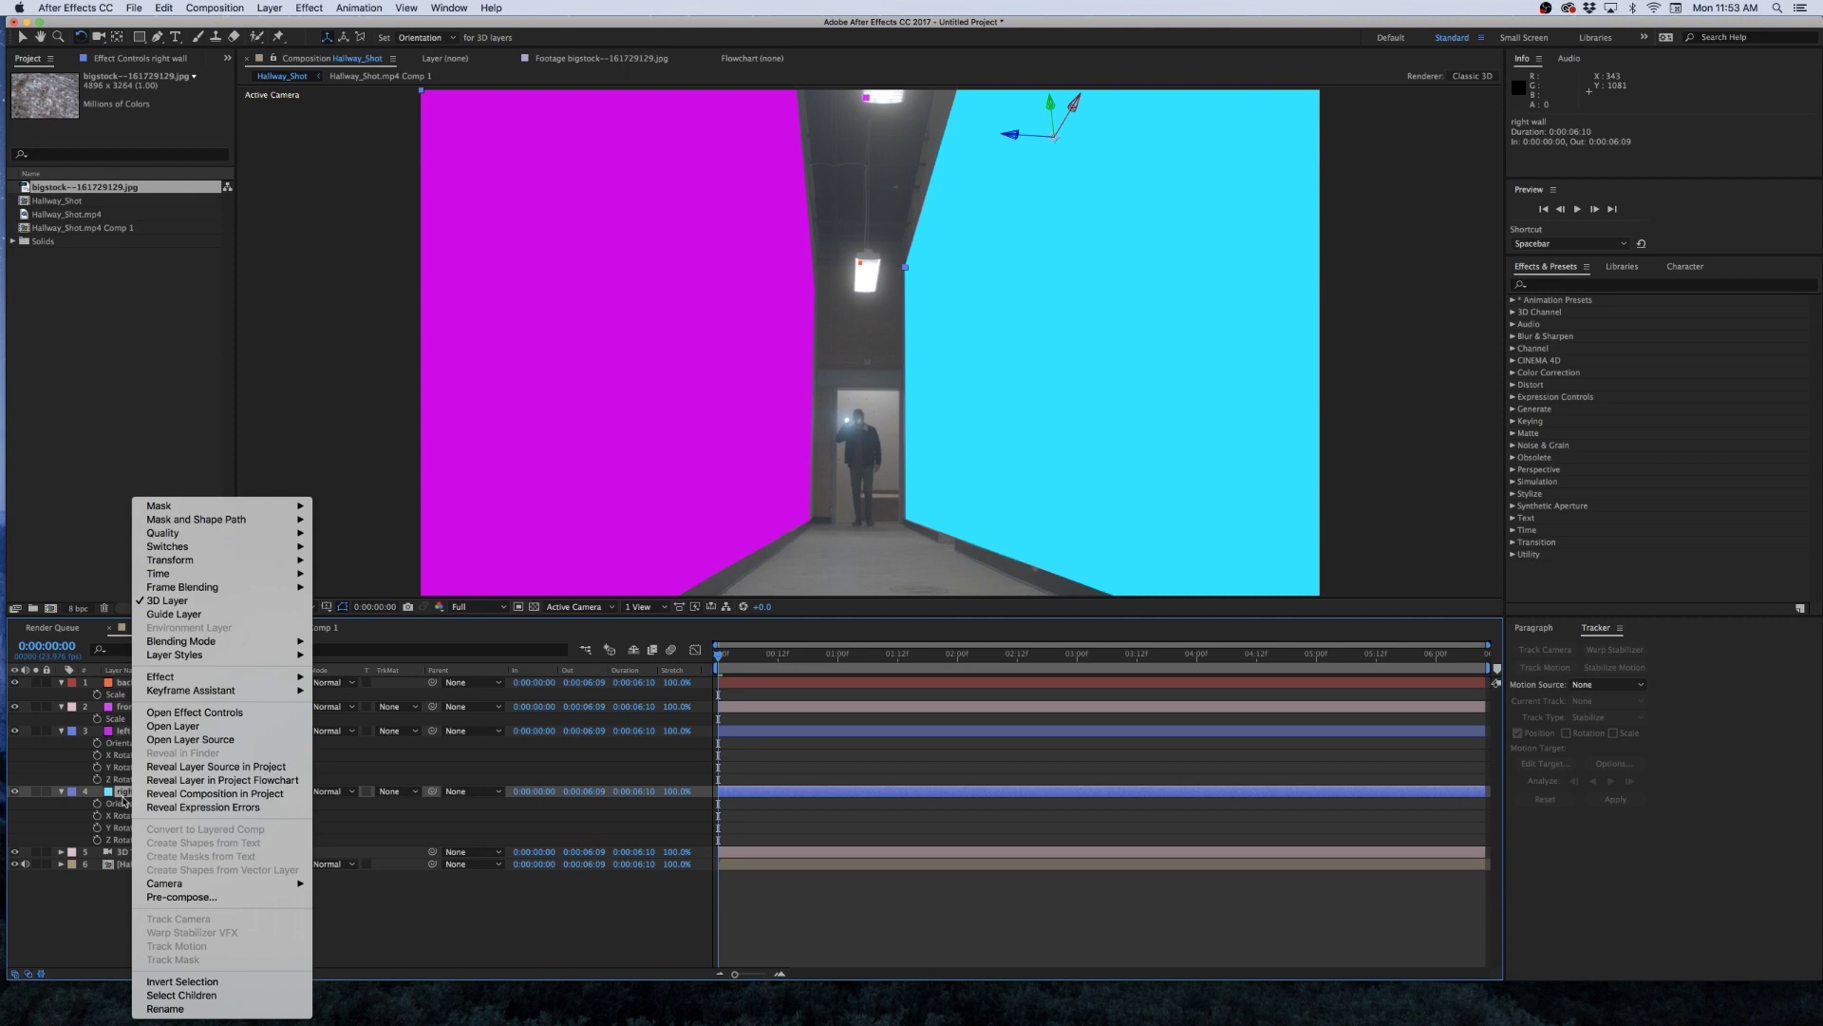
click(180, 897)
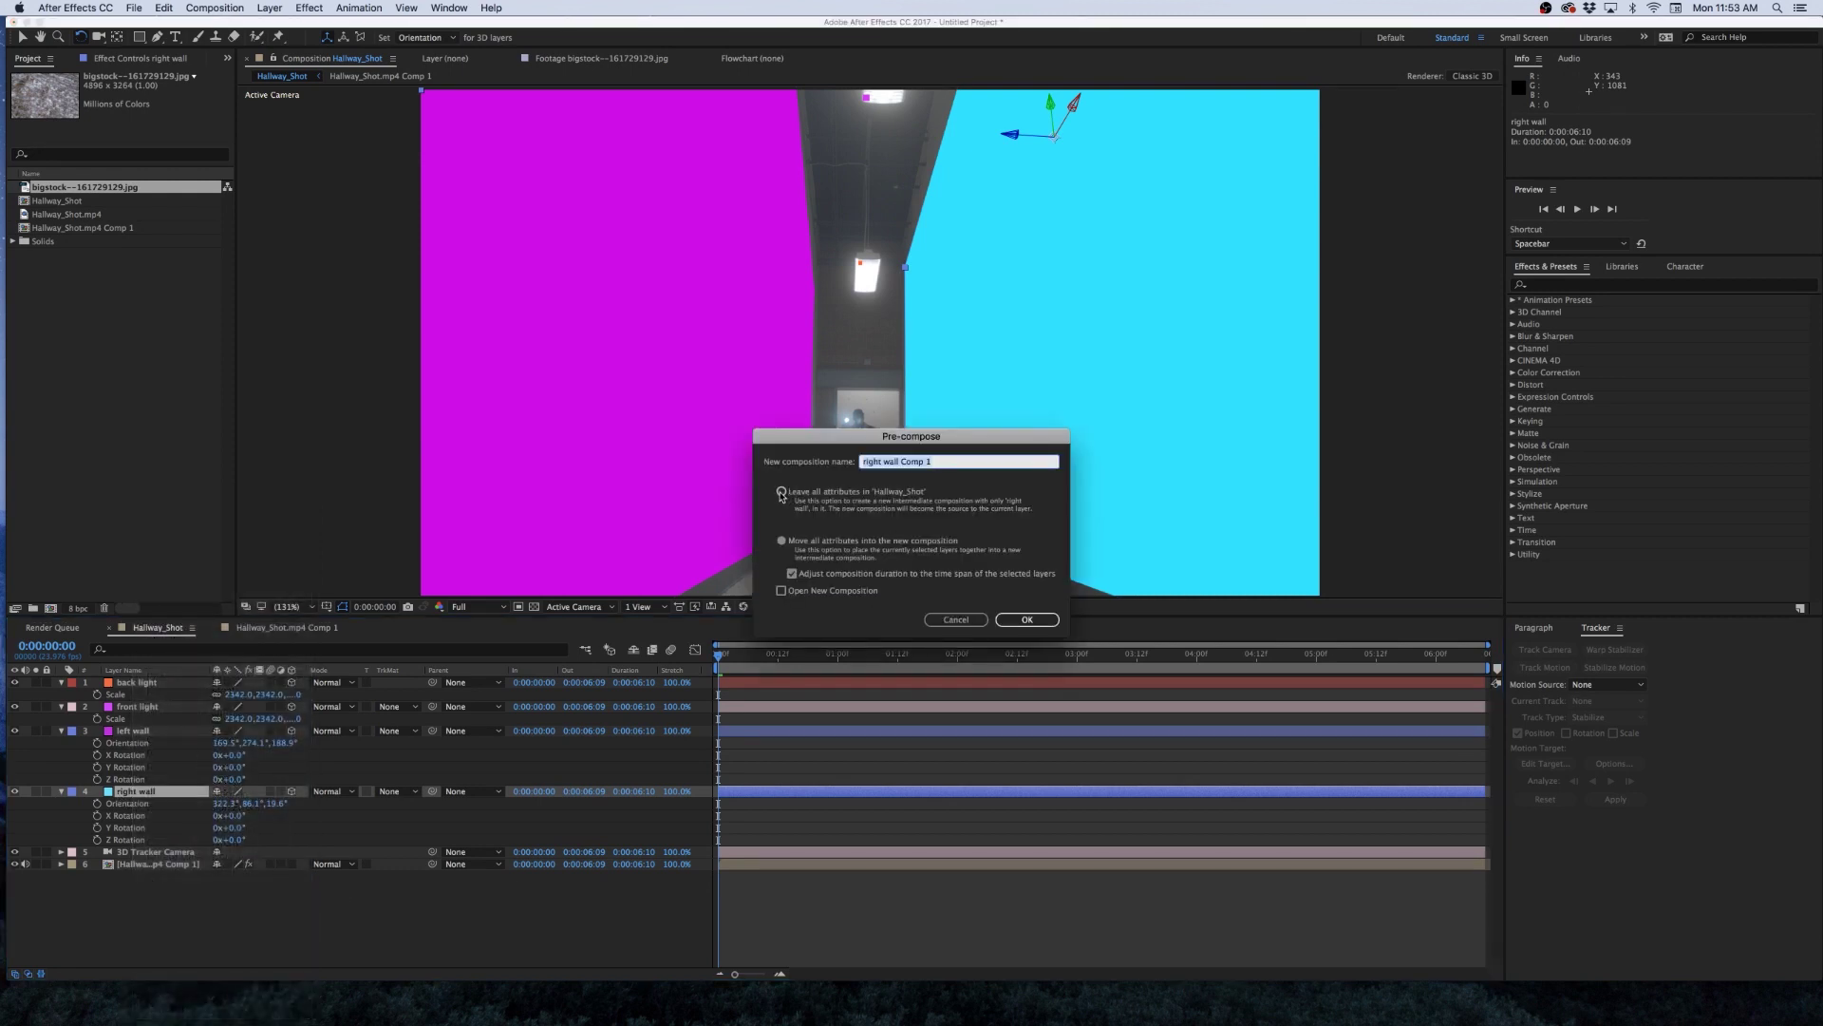
click(782, 492)
click(1026, 620)
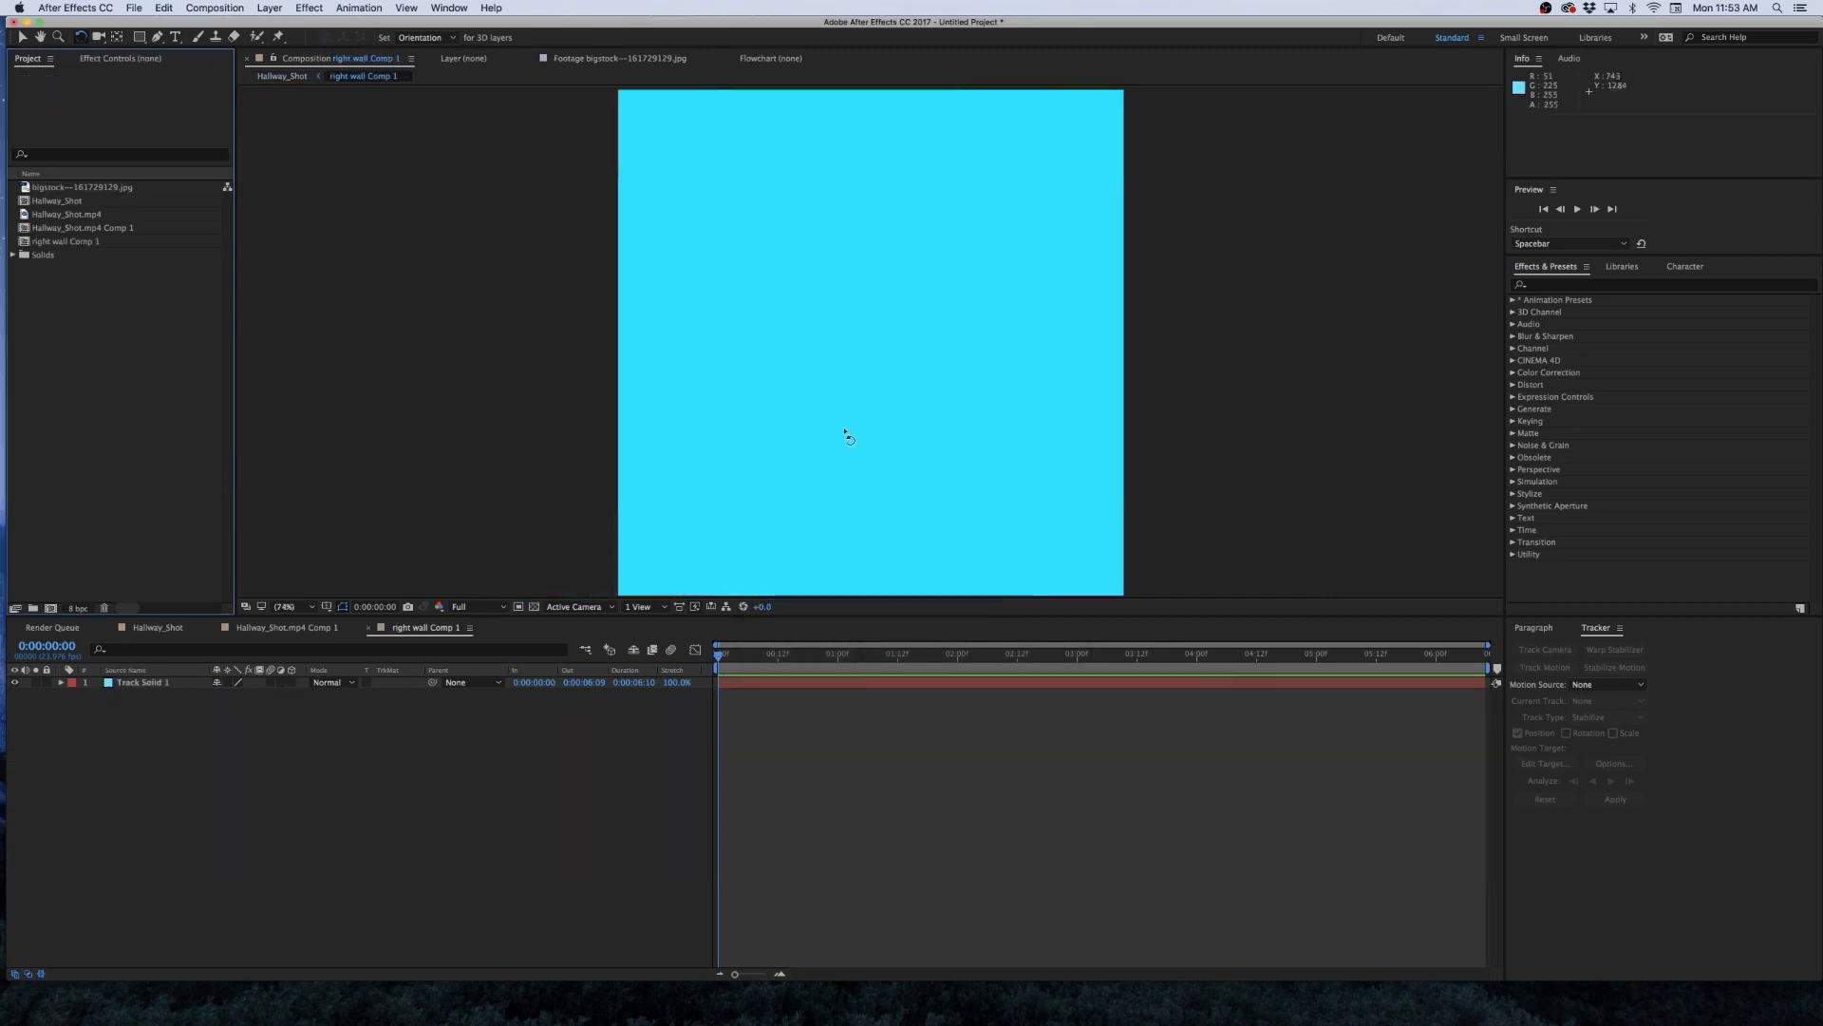
Place the bigstock--161729129.jpg vine image centered above the solid in right wall Comp 1.
scroll(899, 387, down, 1)
drag(76, 187, 871, 341)
click(415, 796)
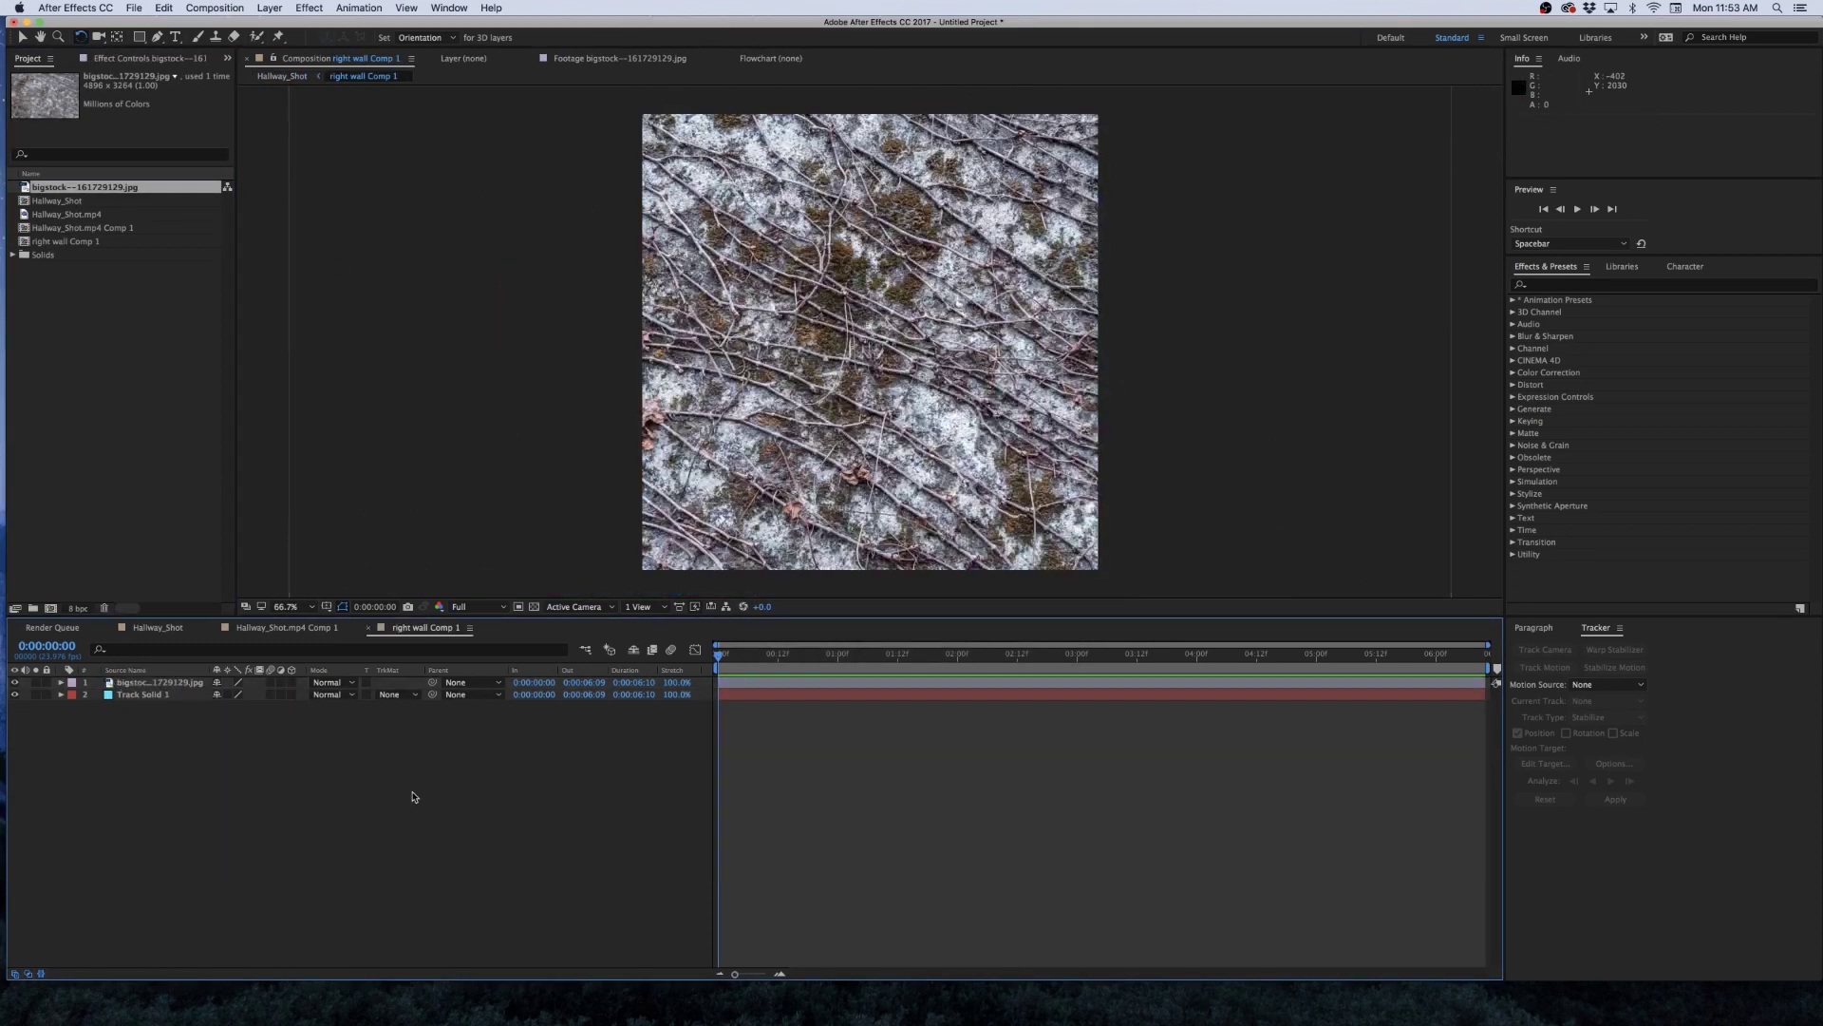
Scale the vine image down to 20.4%.
click(156, 683)
key(s)
drag(277, 694, 200, 693)
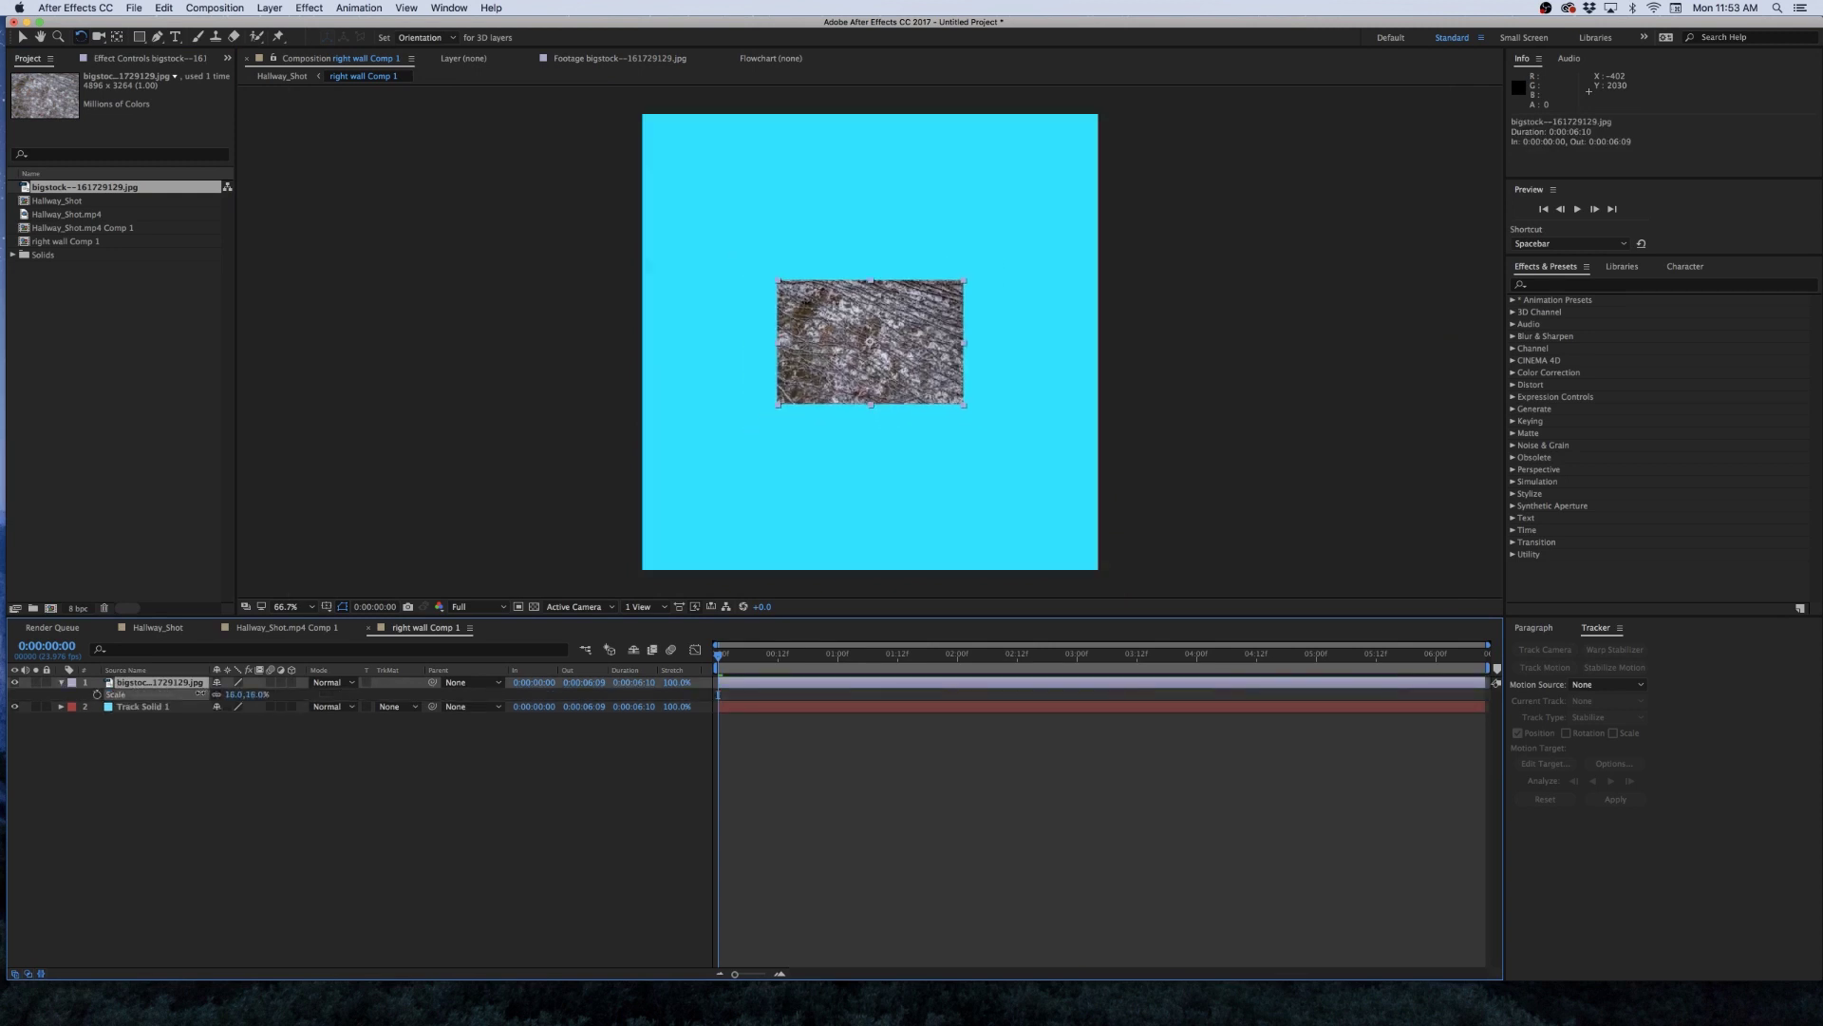
click(337, 876)
drag(258, 694, 304, 694)
click(331, 871)
click(210, 682)
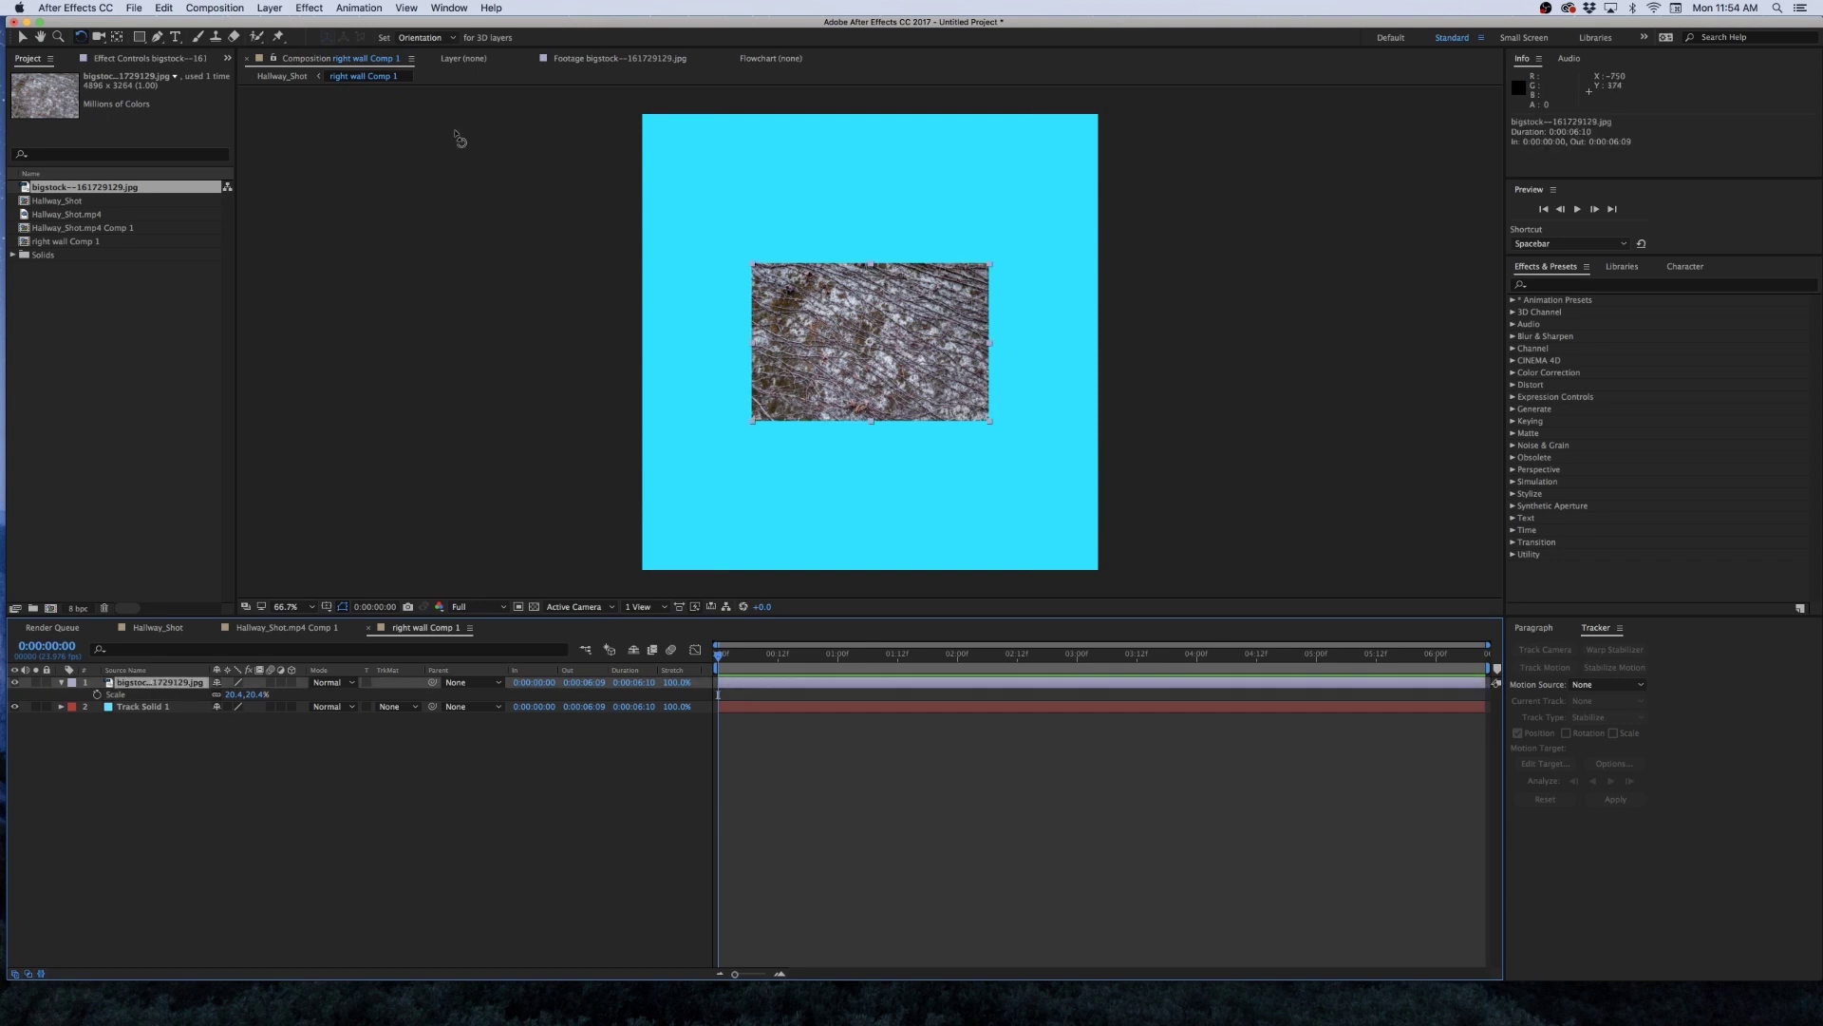
Apply Motion Tile to the vine image, widening its output and setting the output height to 293 so the tiles fill the composition.
click(309, 7)
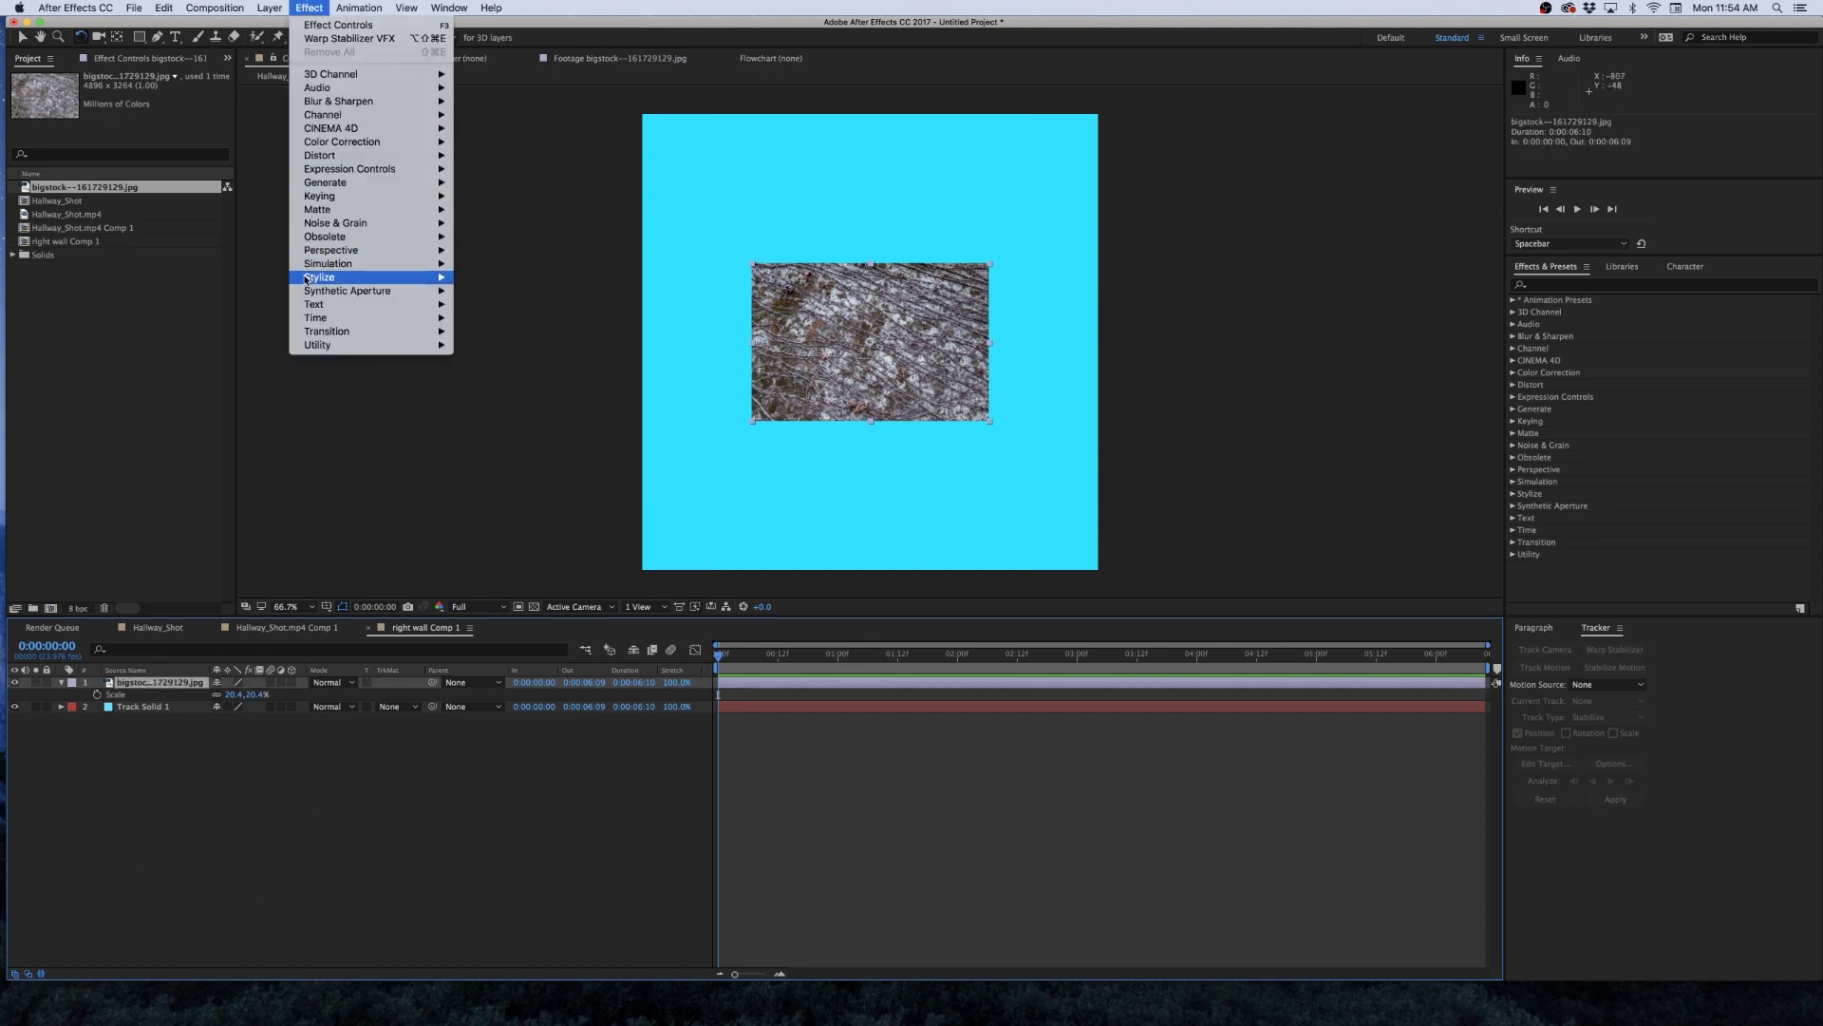
mouse_move(306, 279)
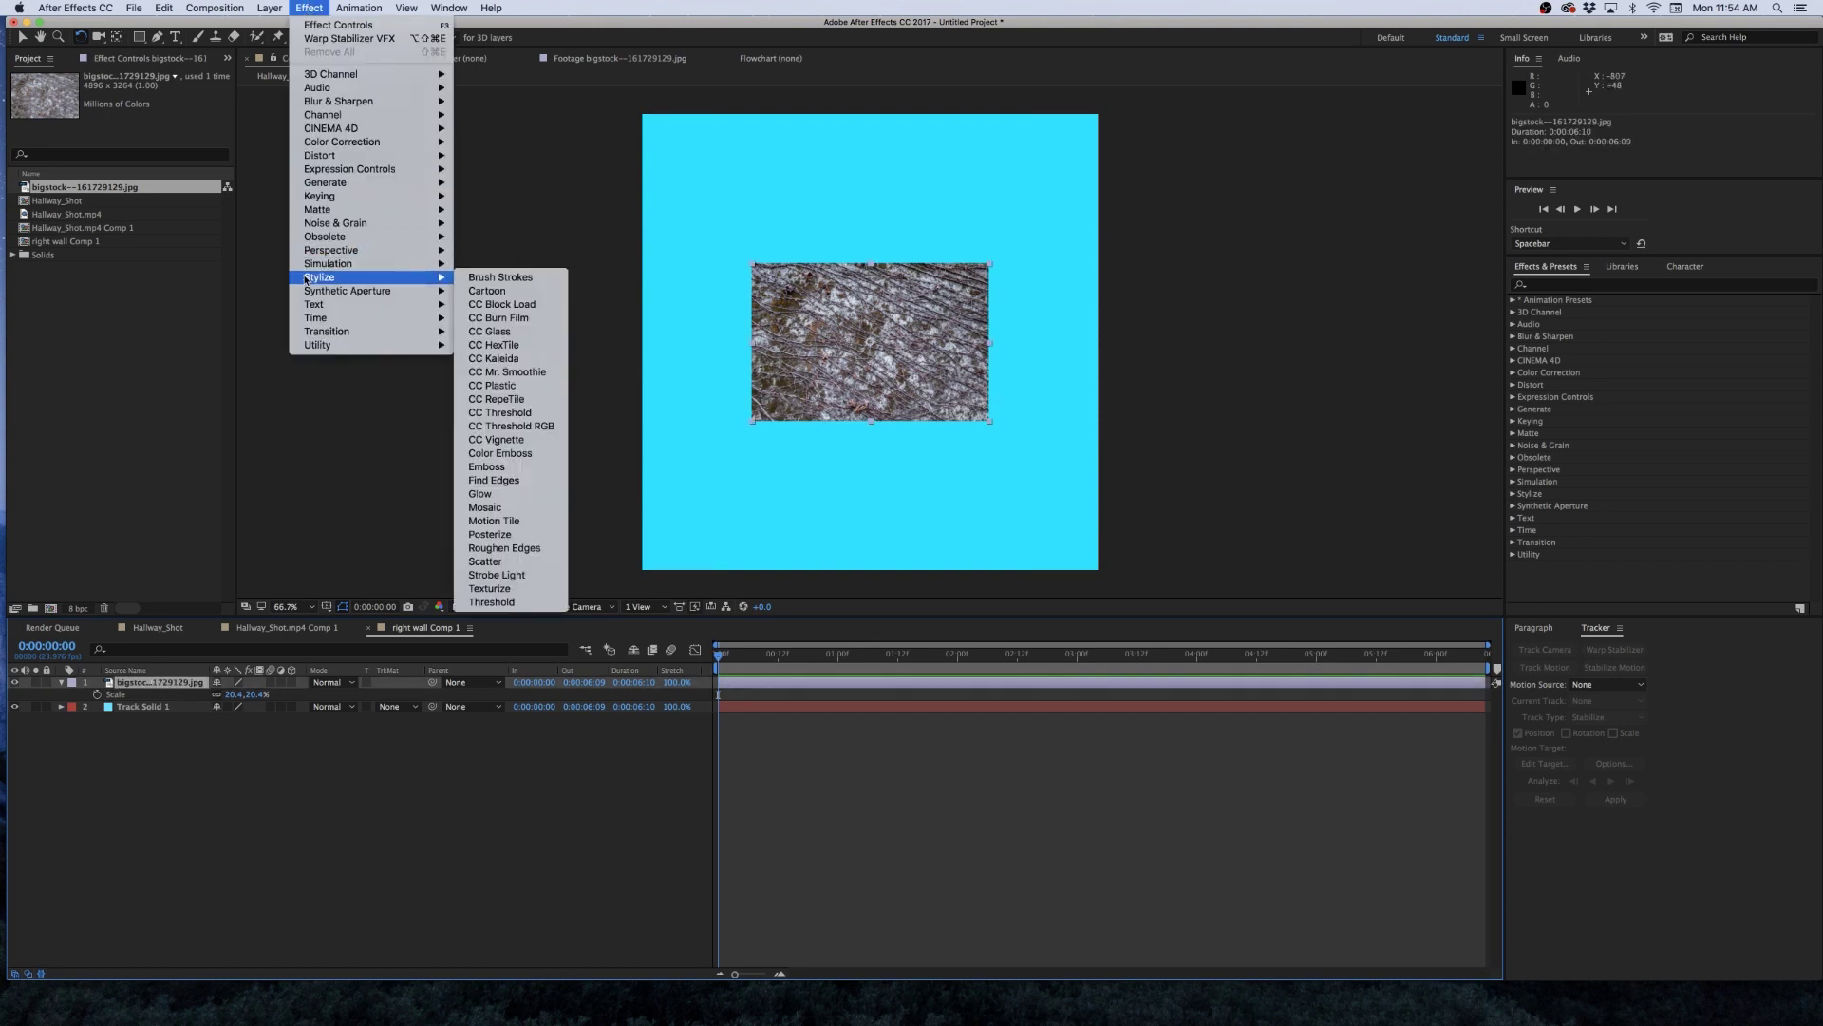
click(490, 521)
drag(151, 136, 248, 152)
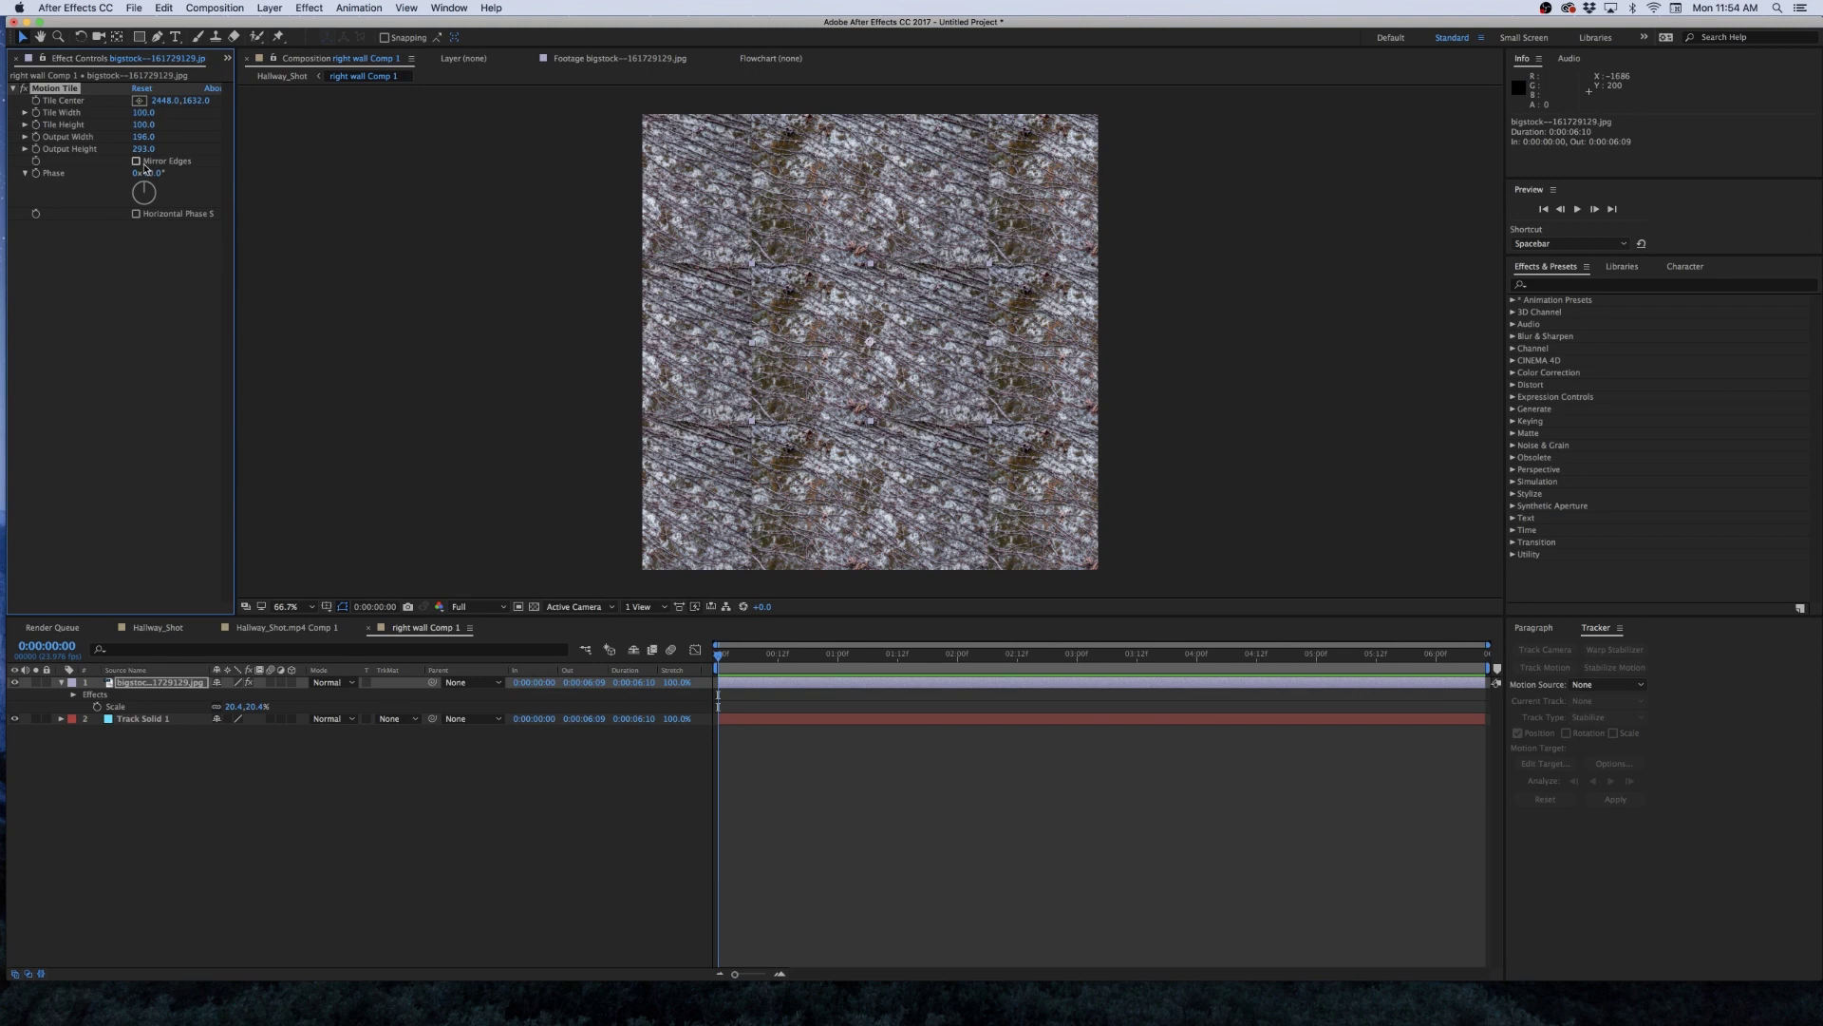
Mirror the edges of the vine image's Motion Tile and add a Curves effect with an S-shaped curve to boost contrast.
click(136, 162)
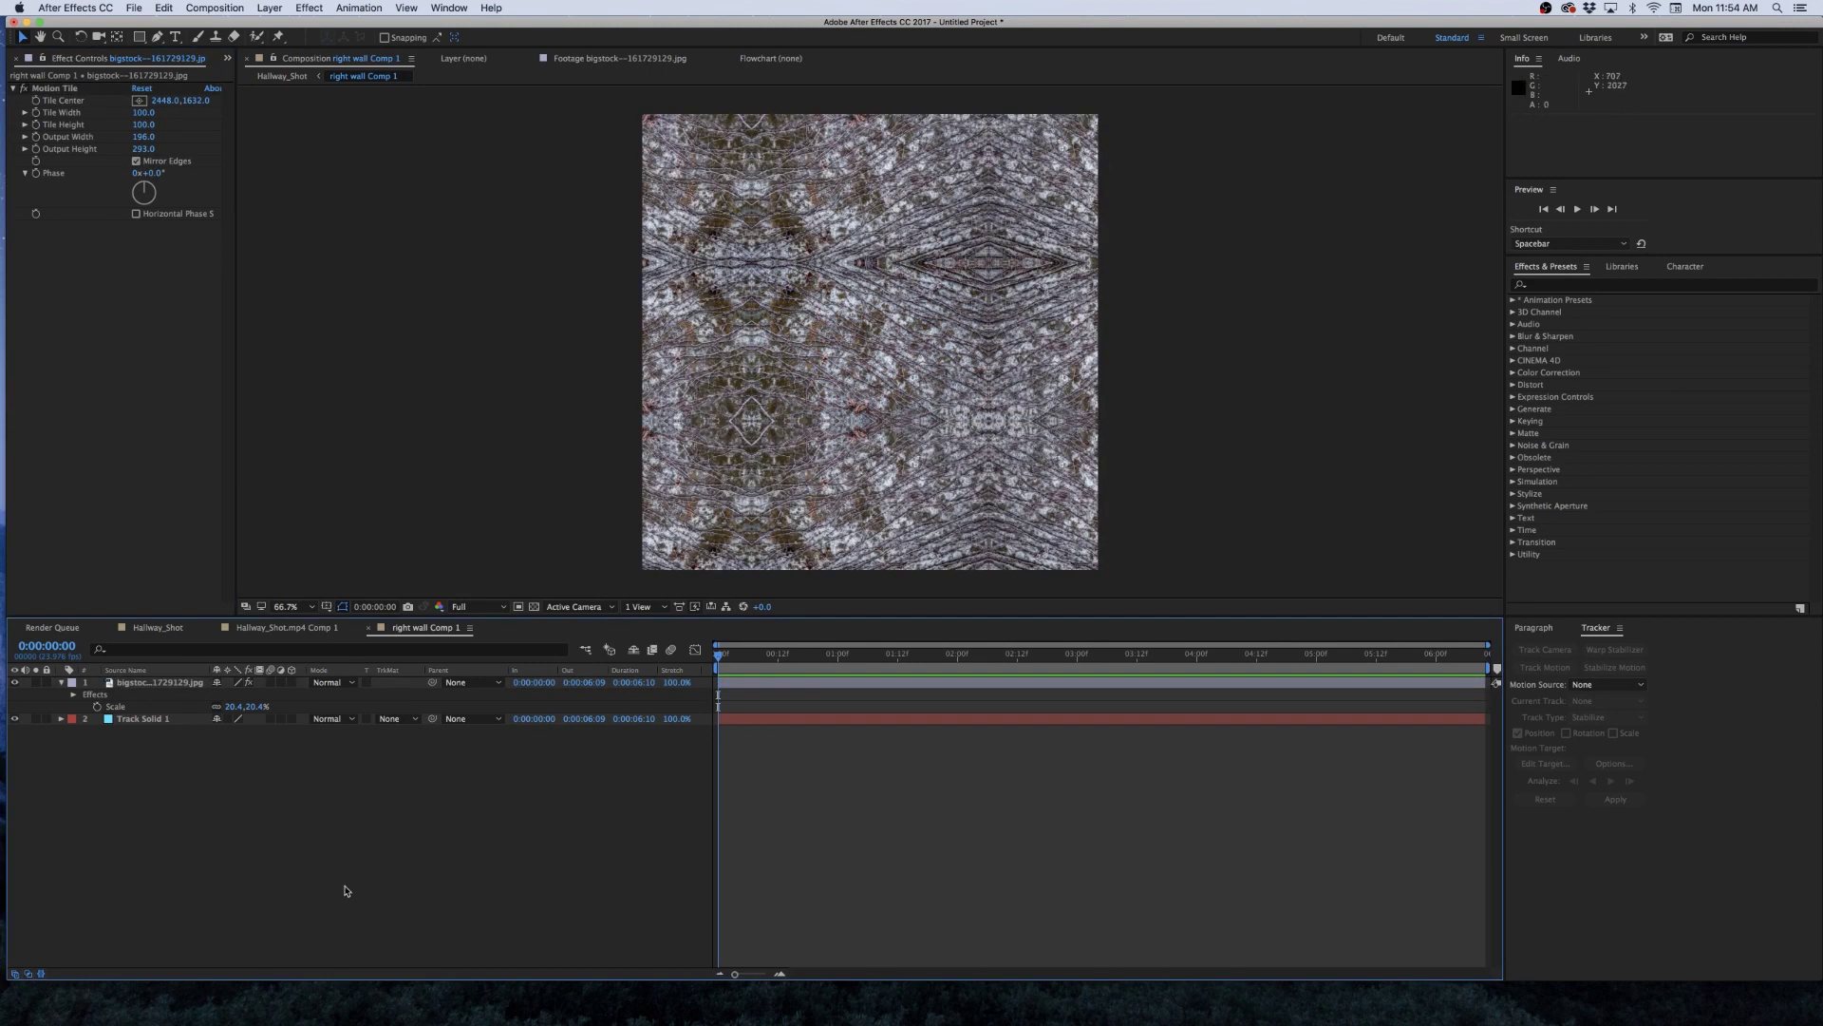
click(143, 682)
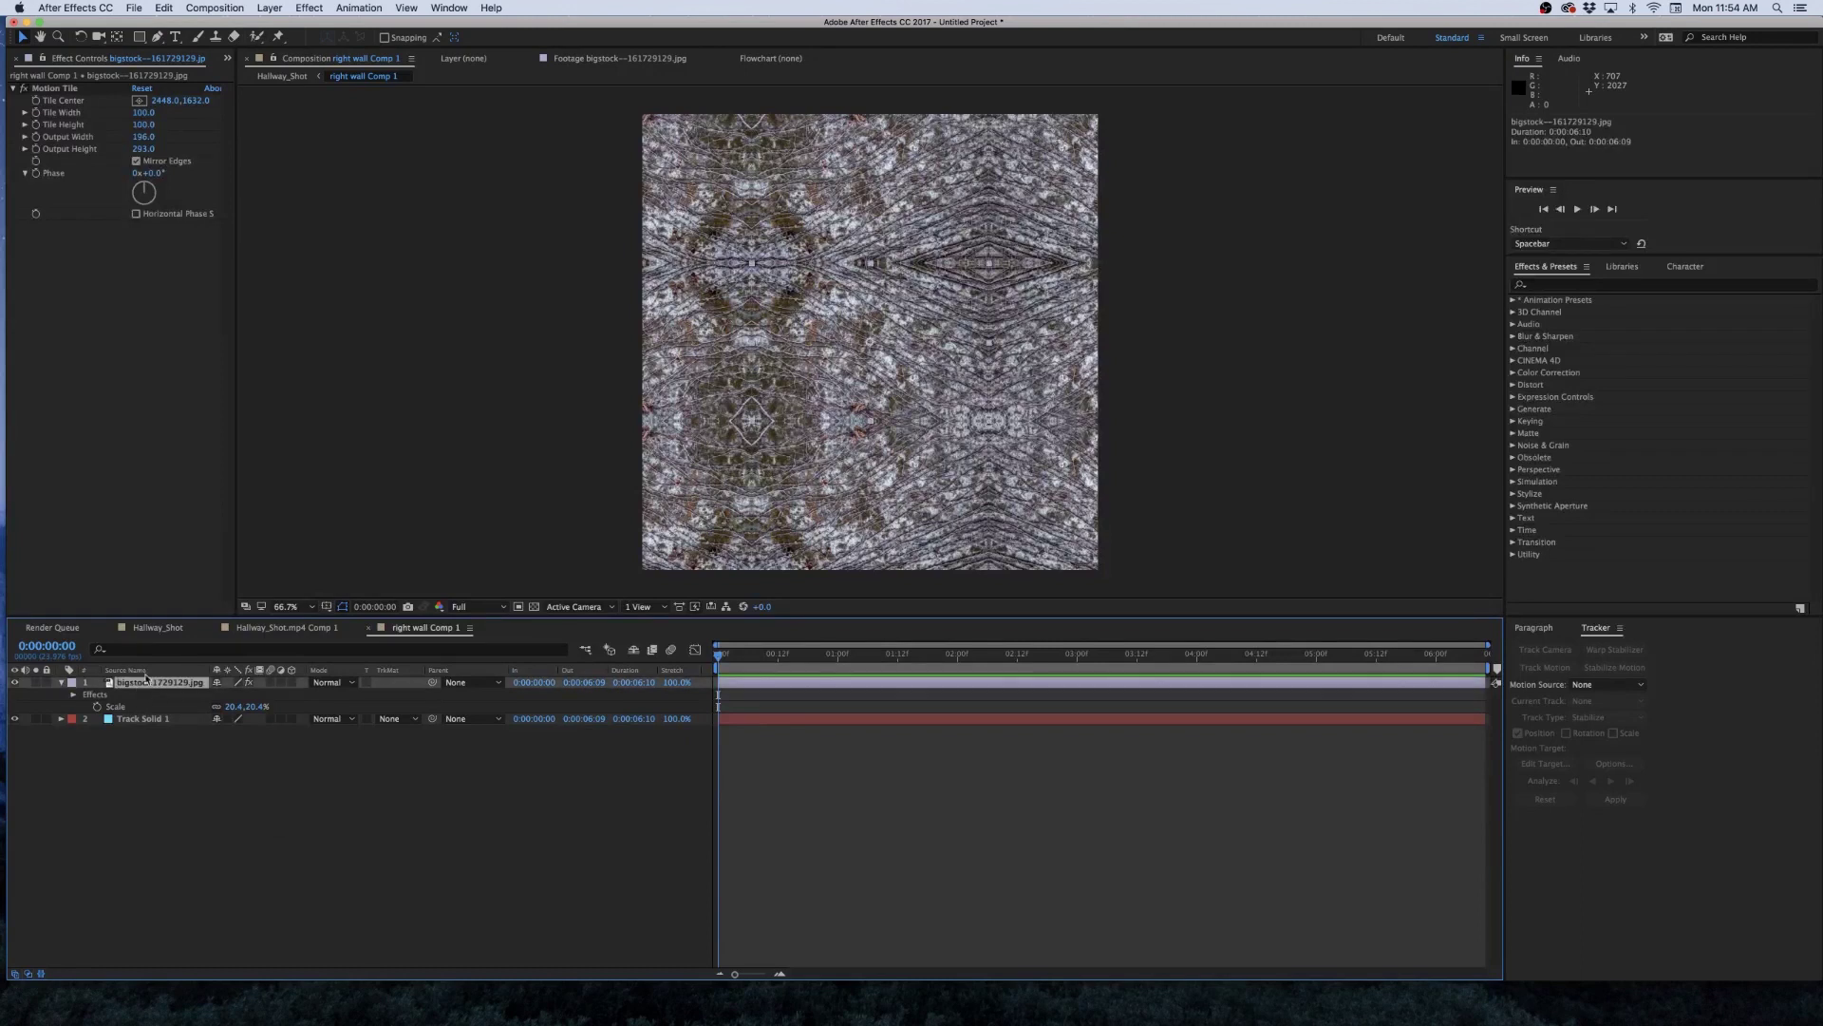
click(298, 7)
mouse_move(338, 144)
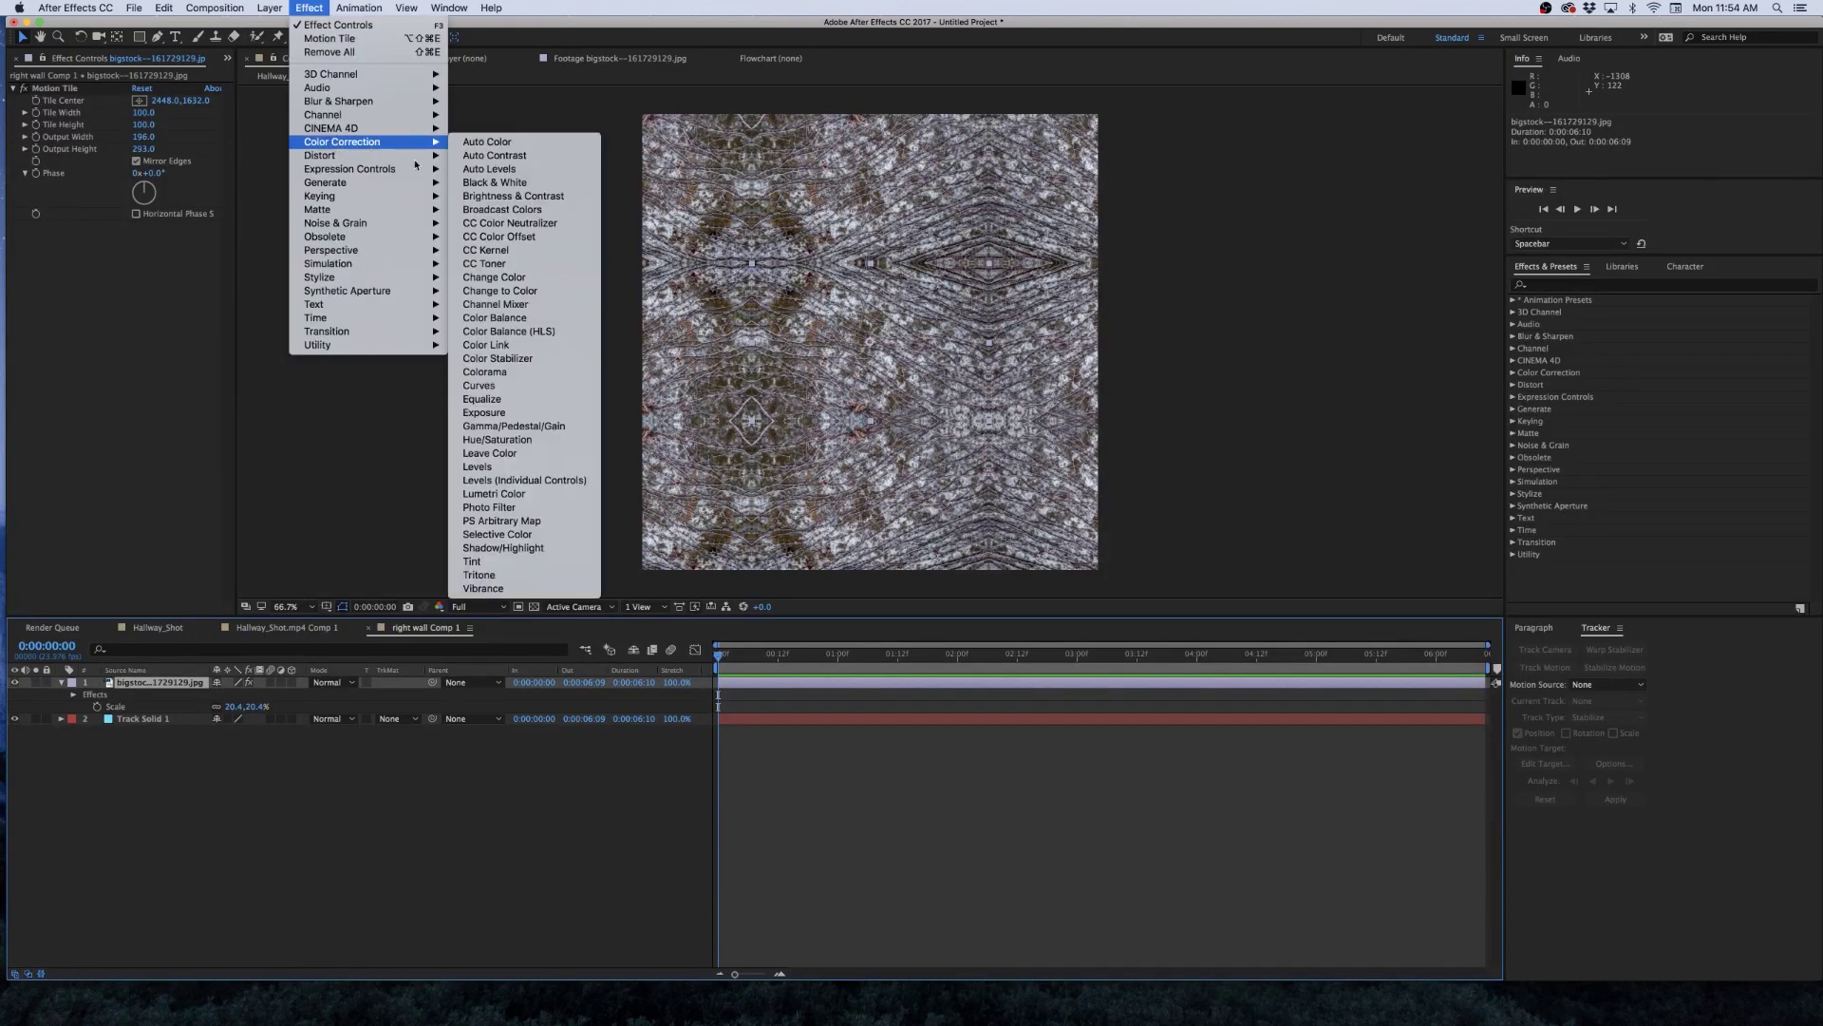
click(479, 385)
drag(78, 416, 99, 428)
drag(156, 366, 154, 323)
drag(100, 427, 101, 428)
Pre-compose the left wall solid in Hallway_Shot as left wall Comp 1, leaving all attributes in Hallway_Shot.
click(156, 627)
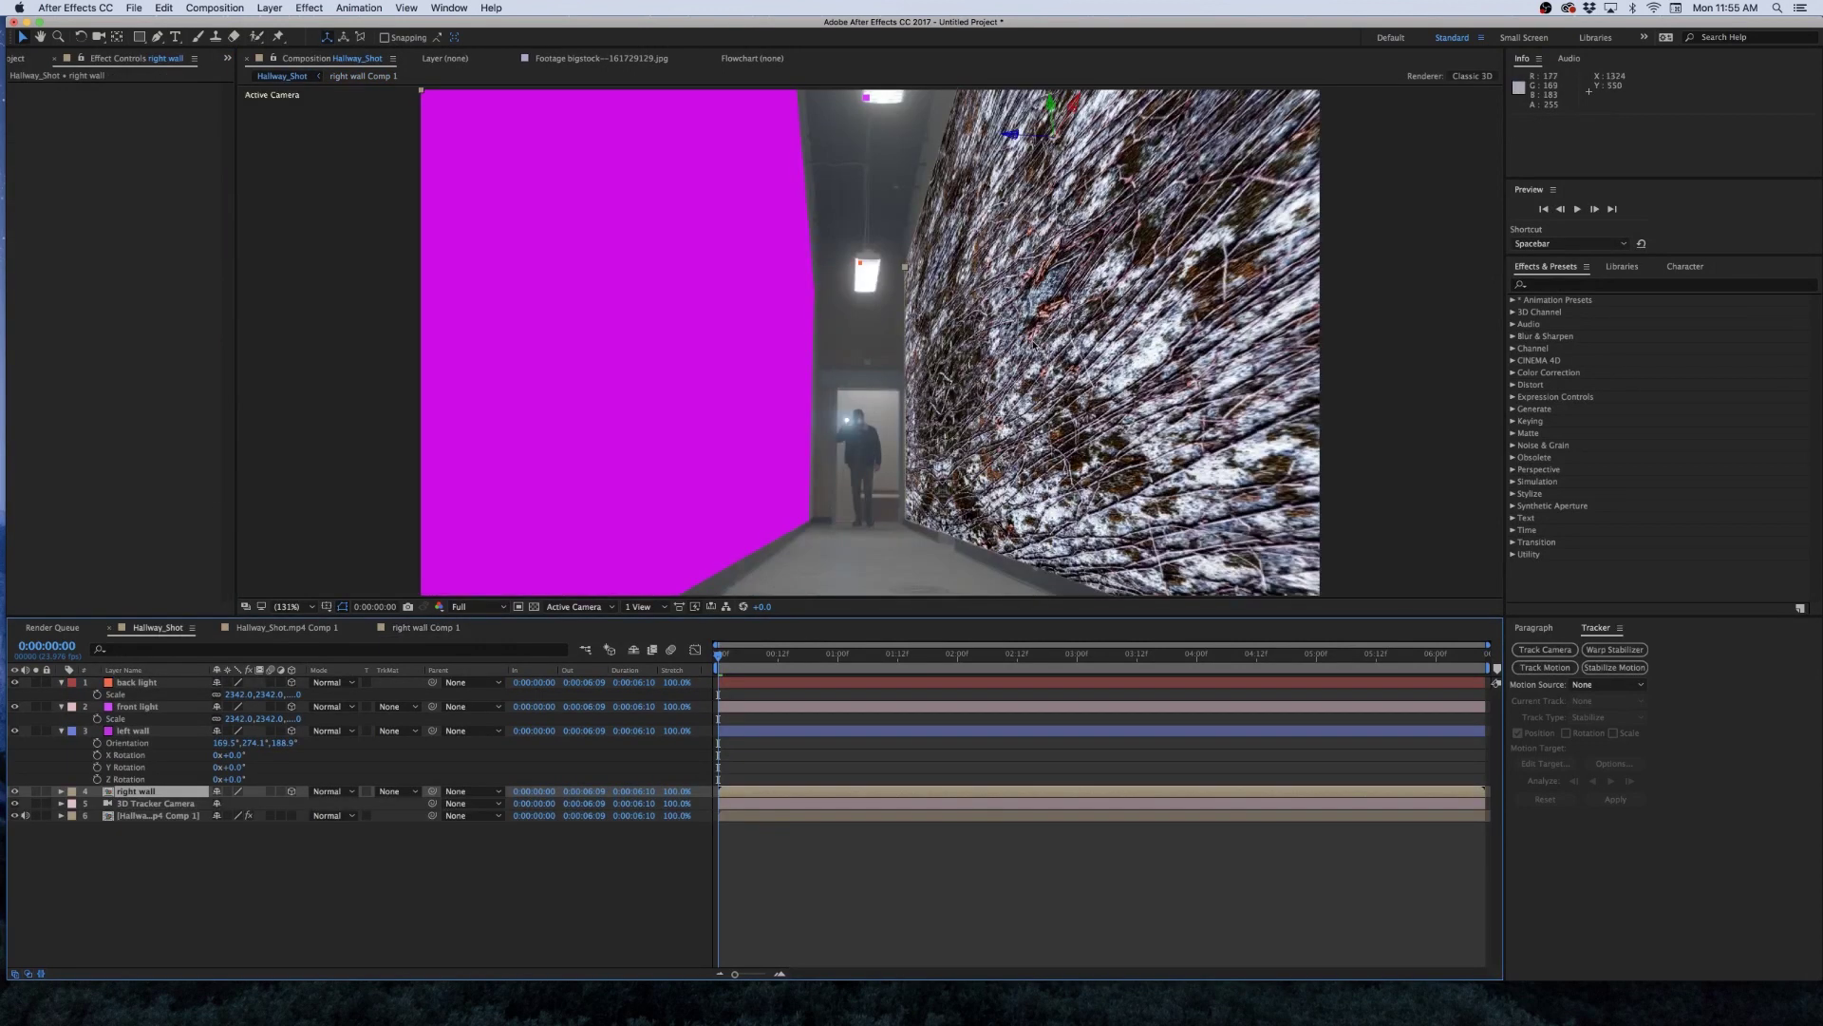
key(super+shift+a)
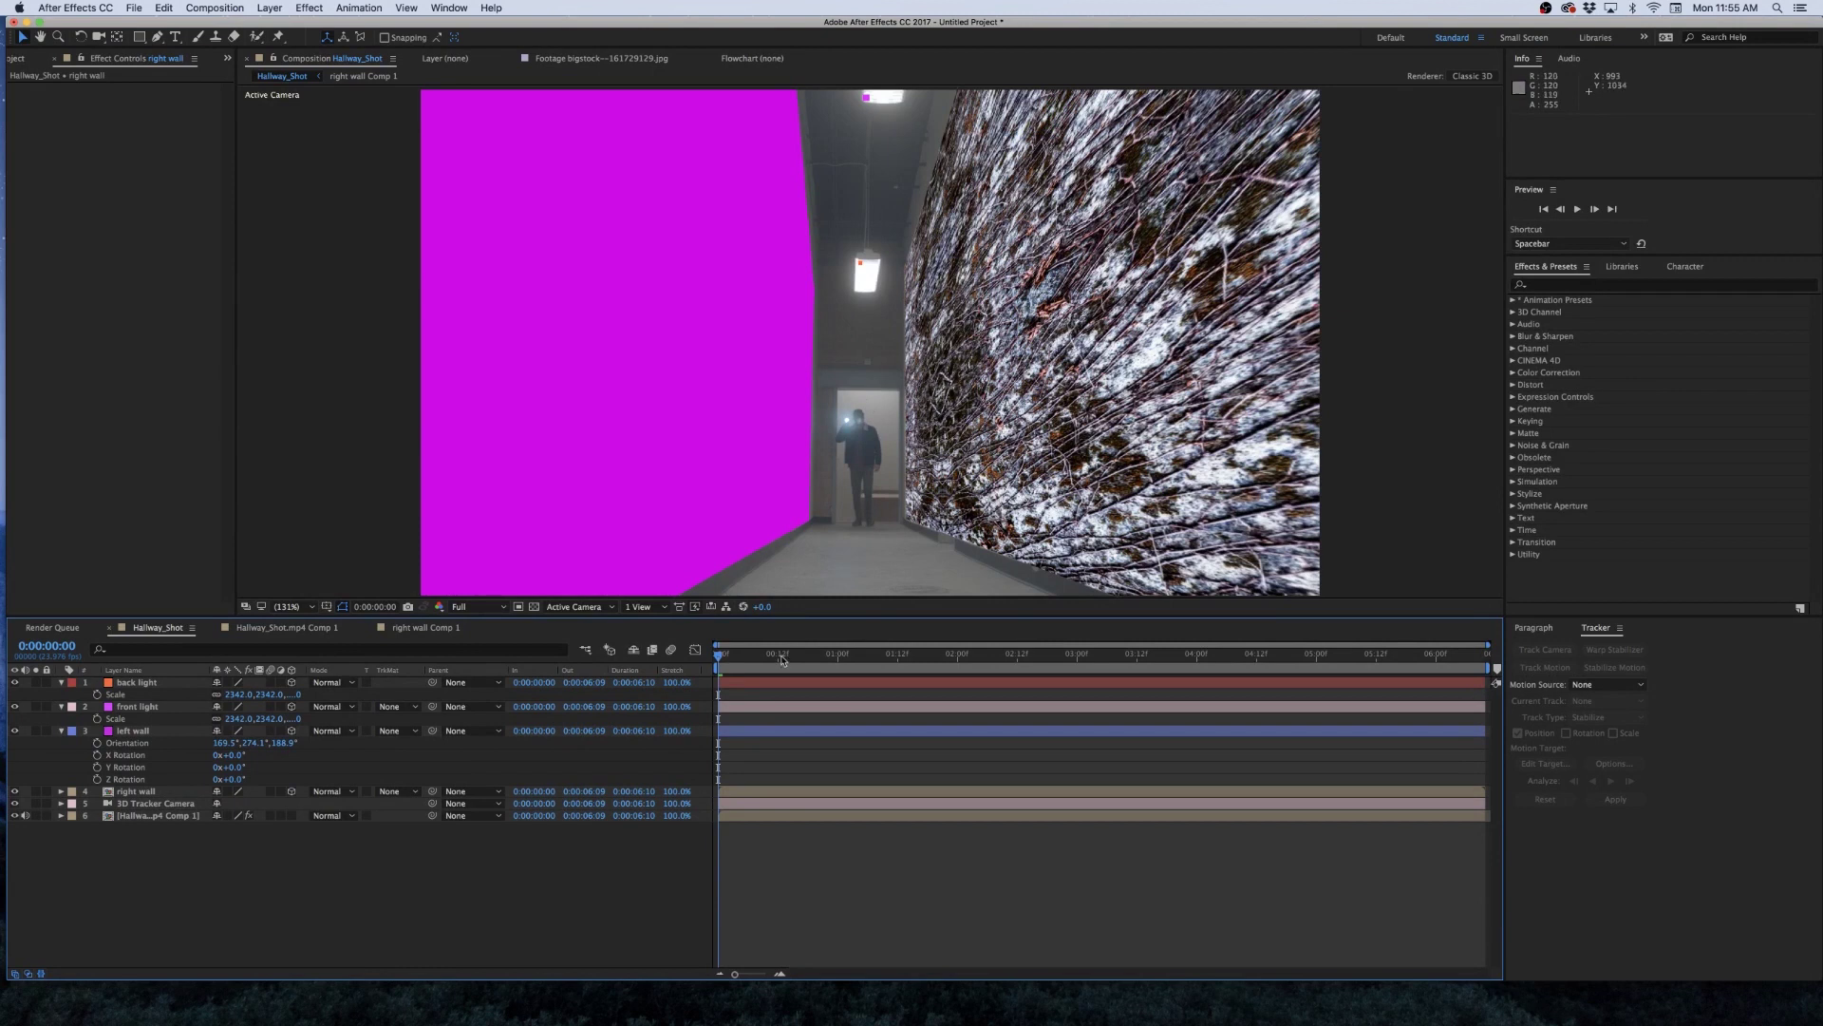
right_click(137, 733)
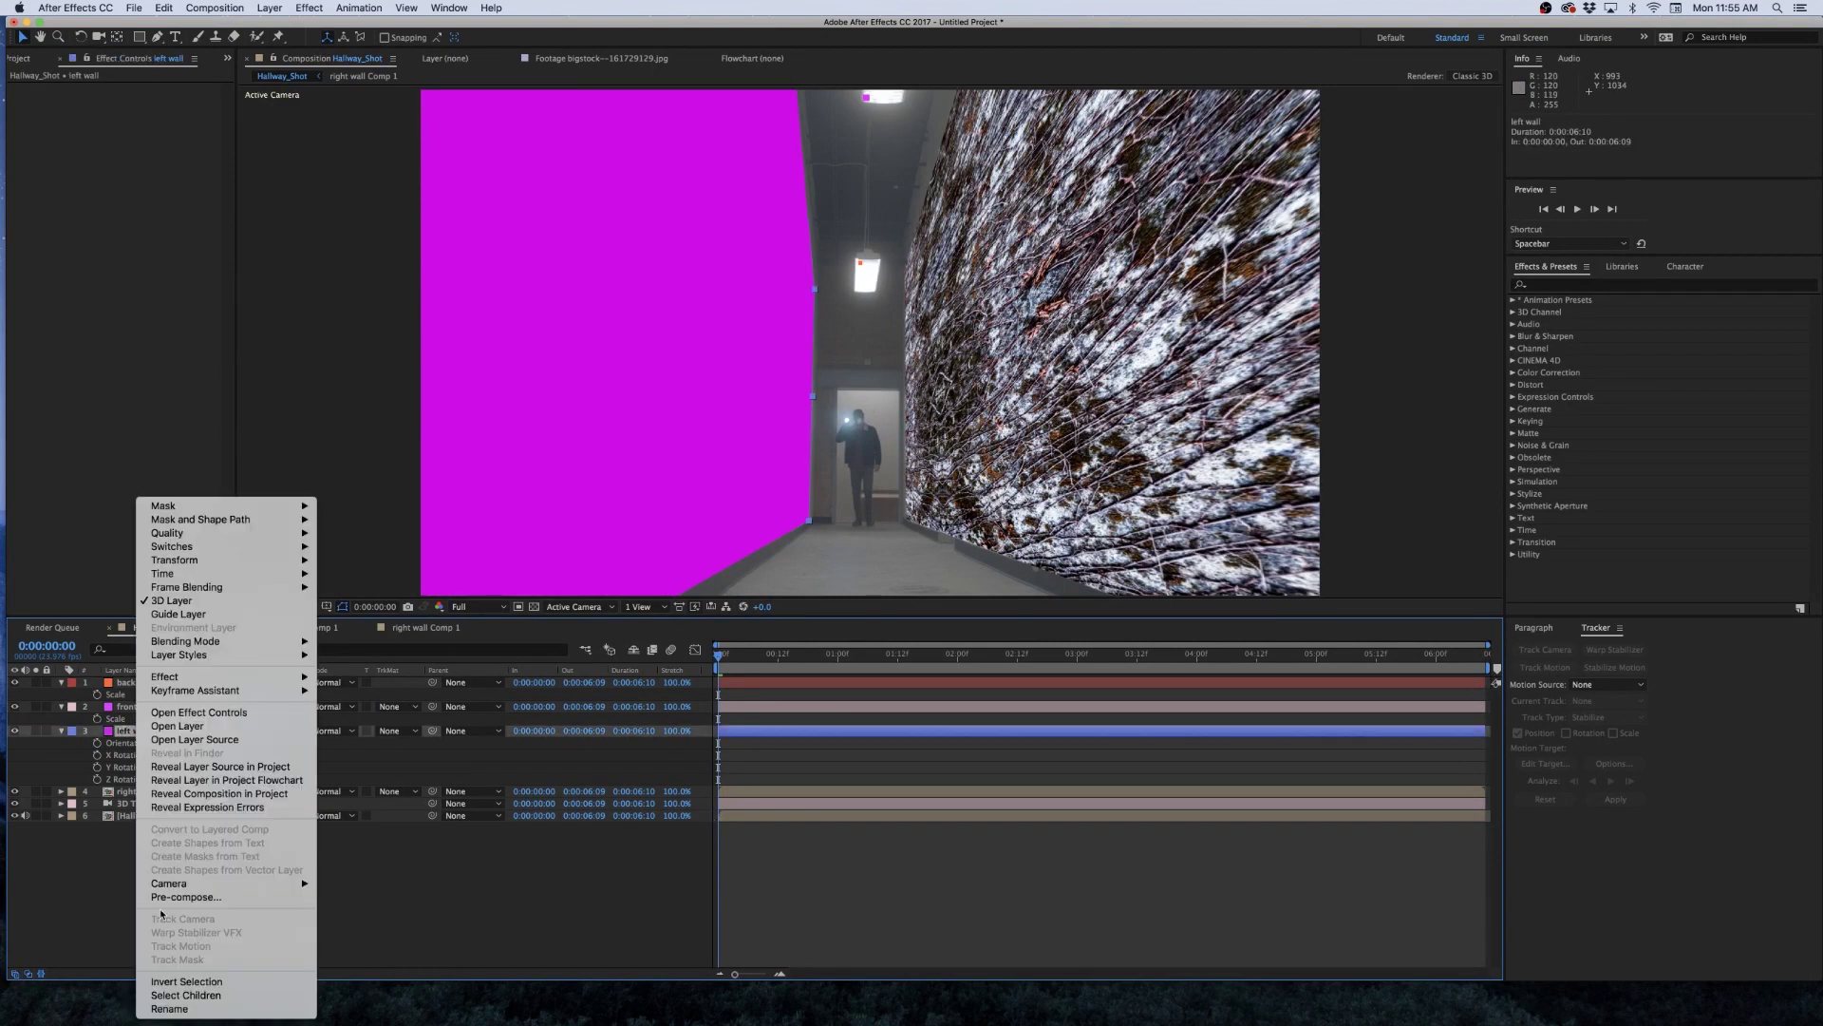
click(183, 897)
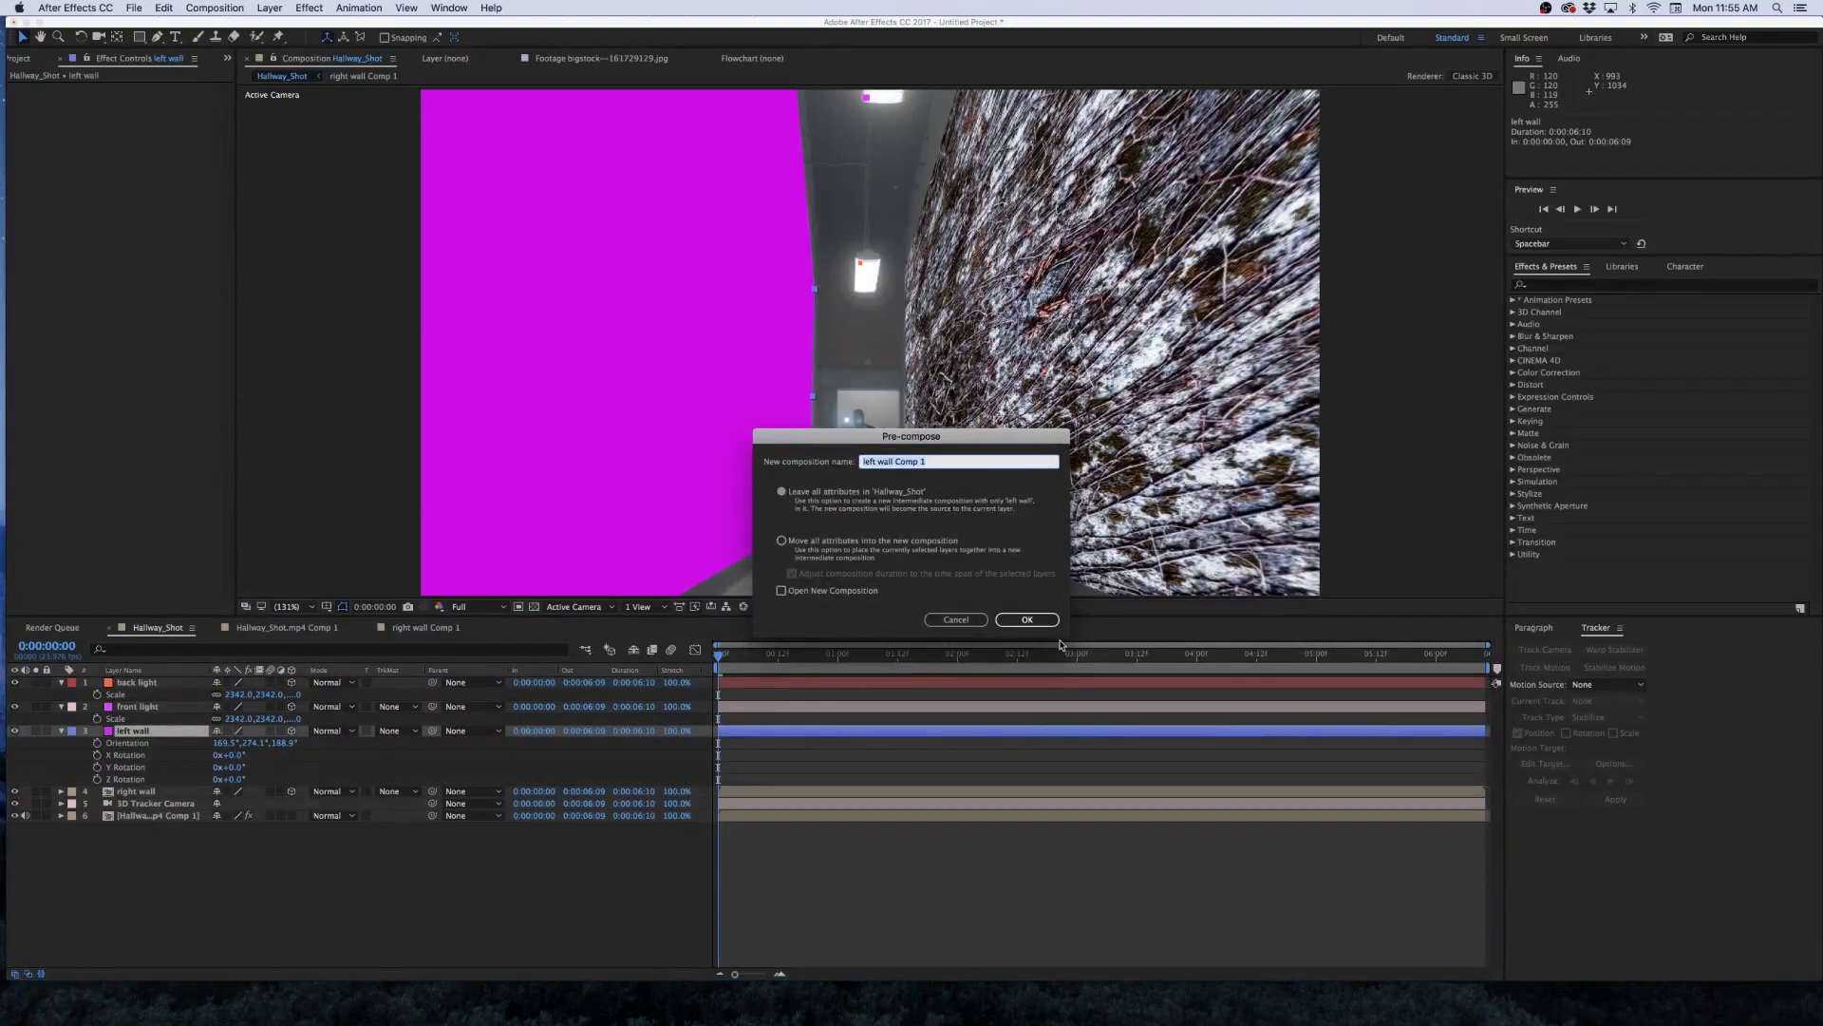
click(1027, 619)
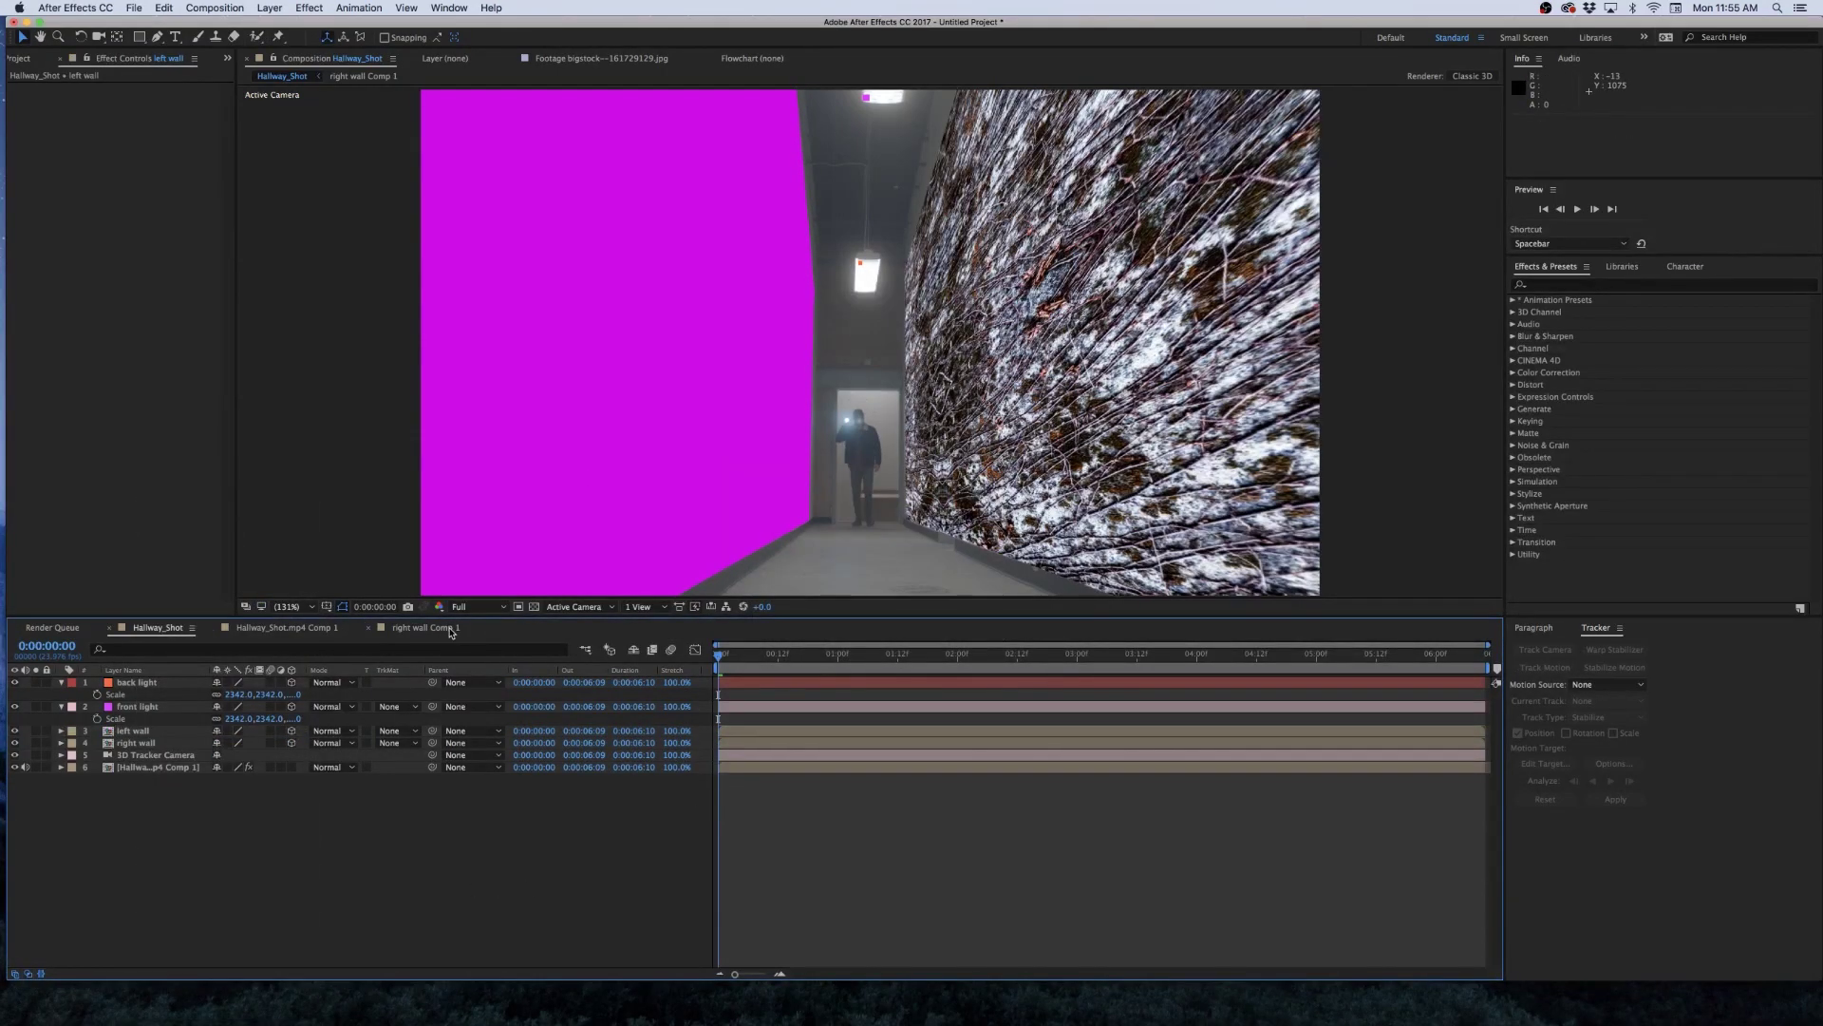
Copy the vine image layer with its effects from right wall Comp 1 into left wall Comp 1.
click(451, 630)
click(168, 683)
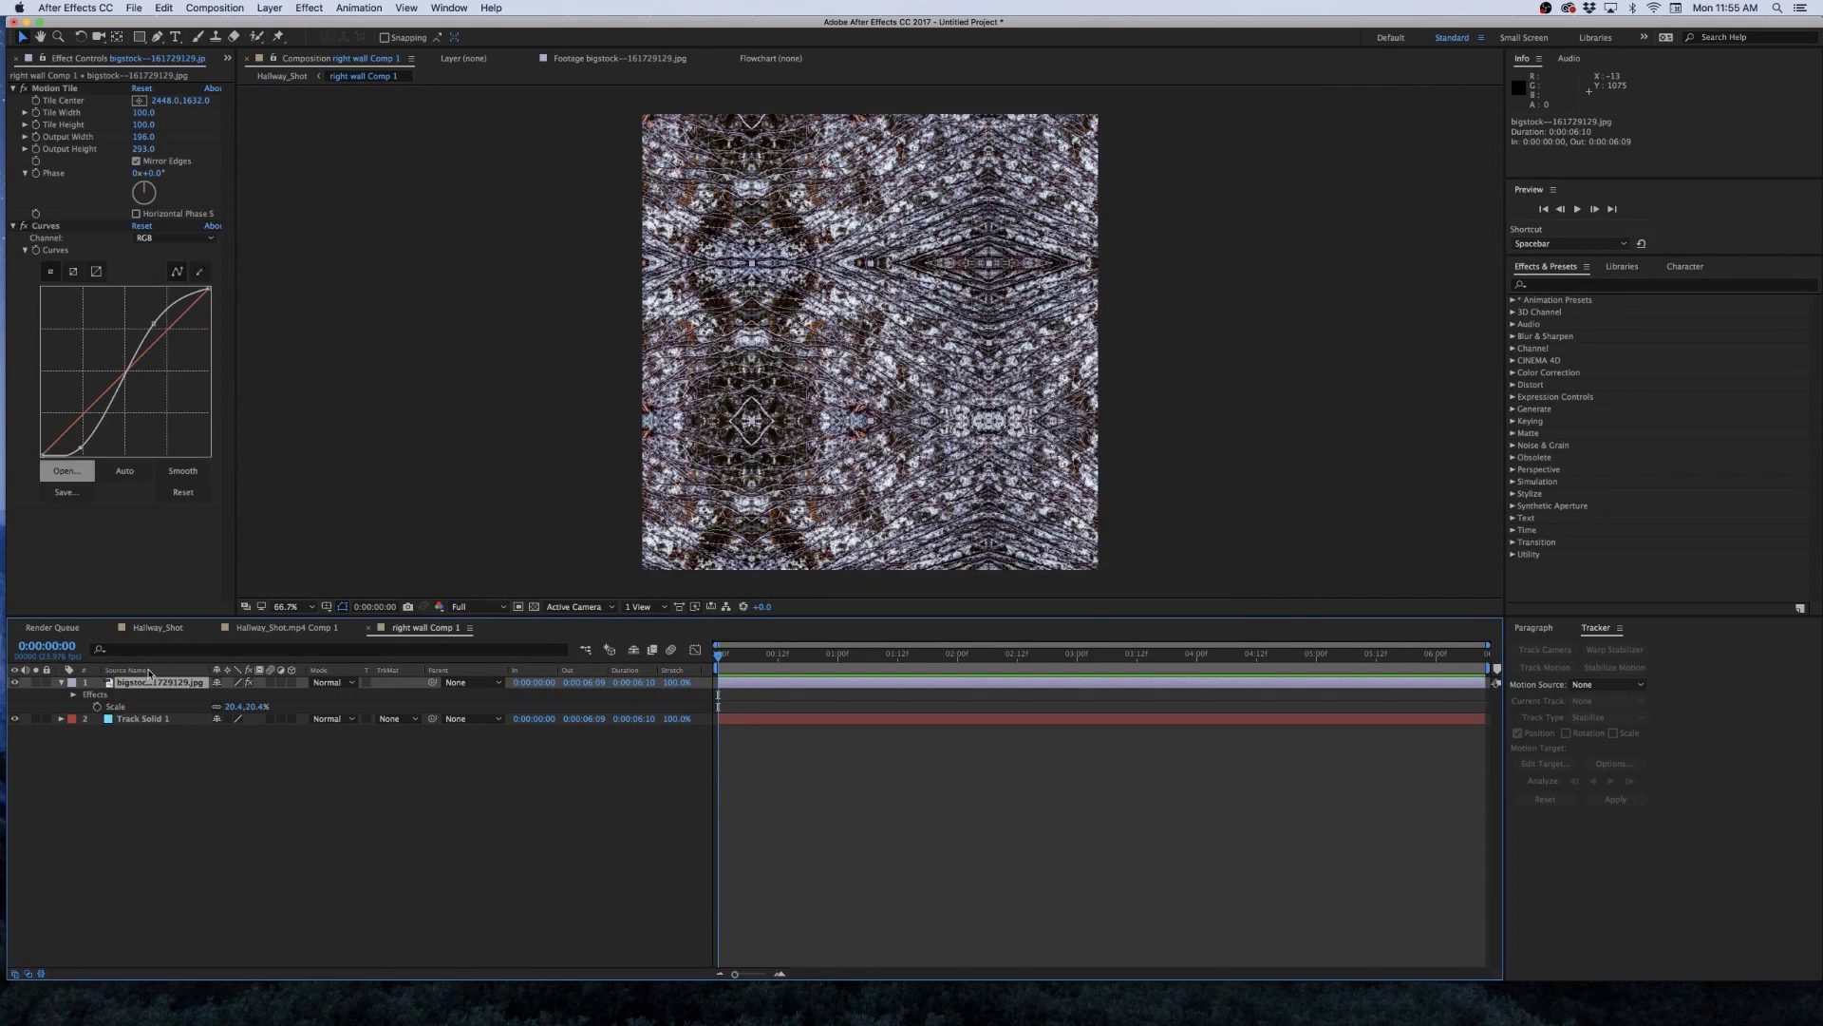
key(super+c)
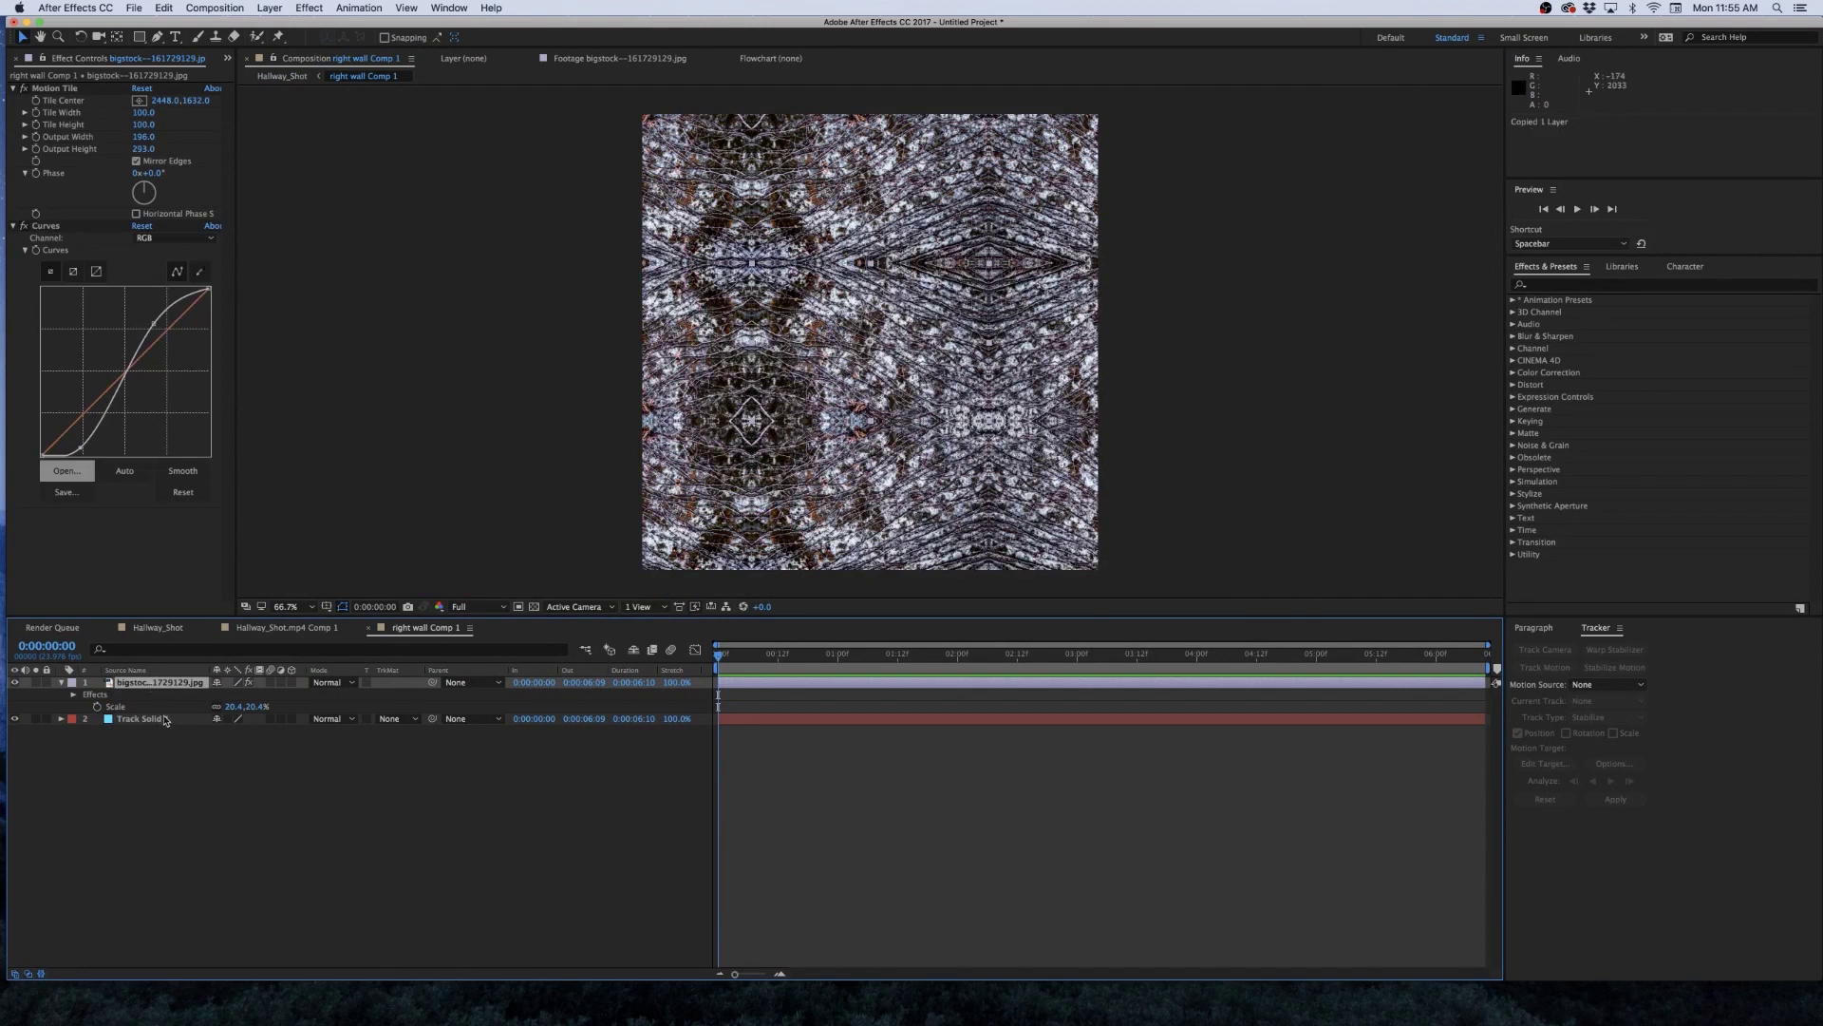
click(158, 628)
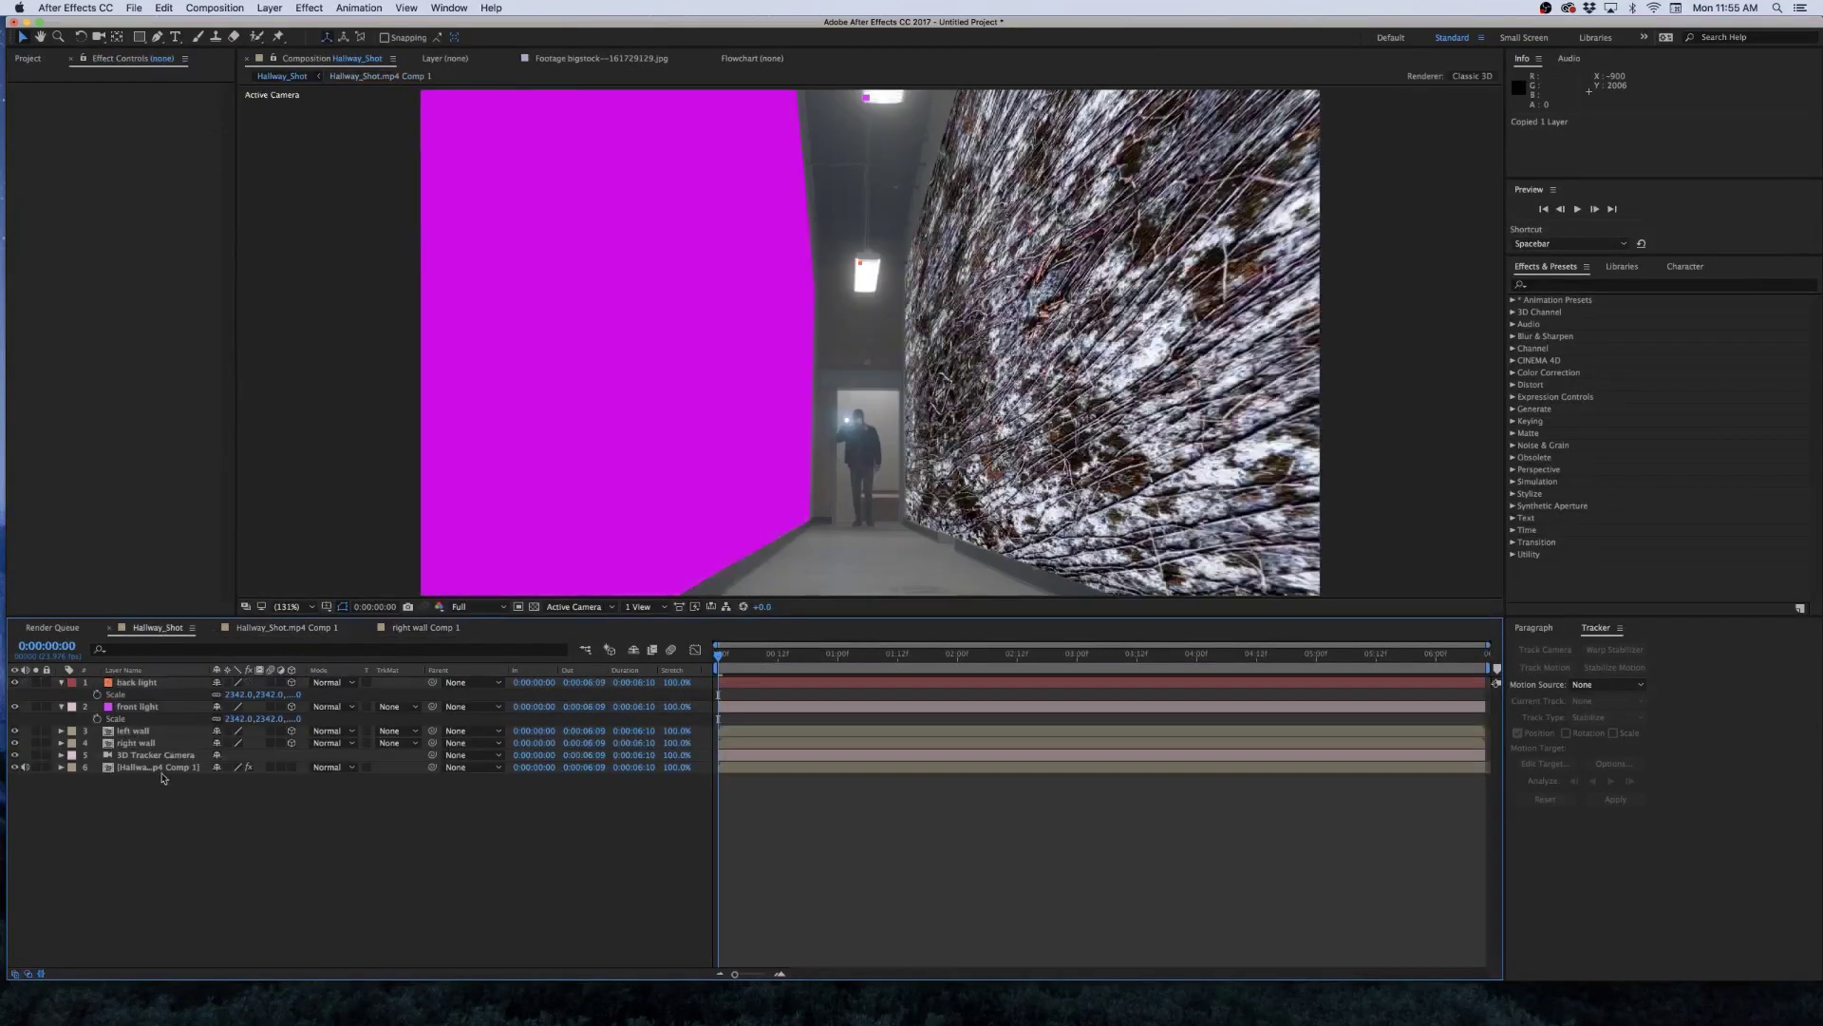
double_click(131, 732)
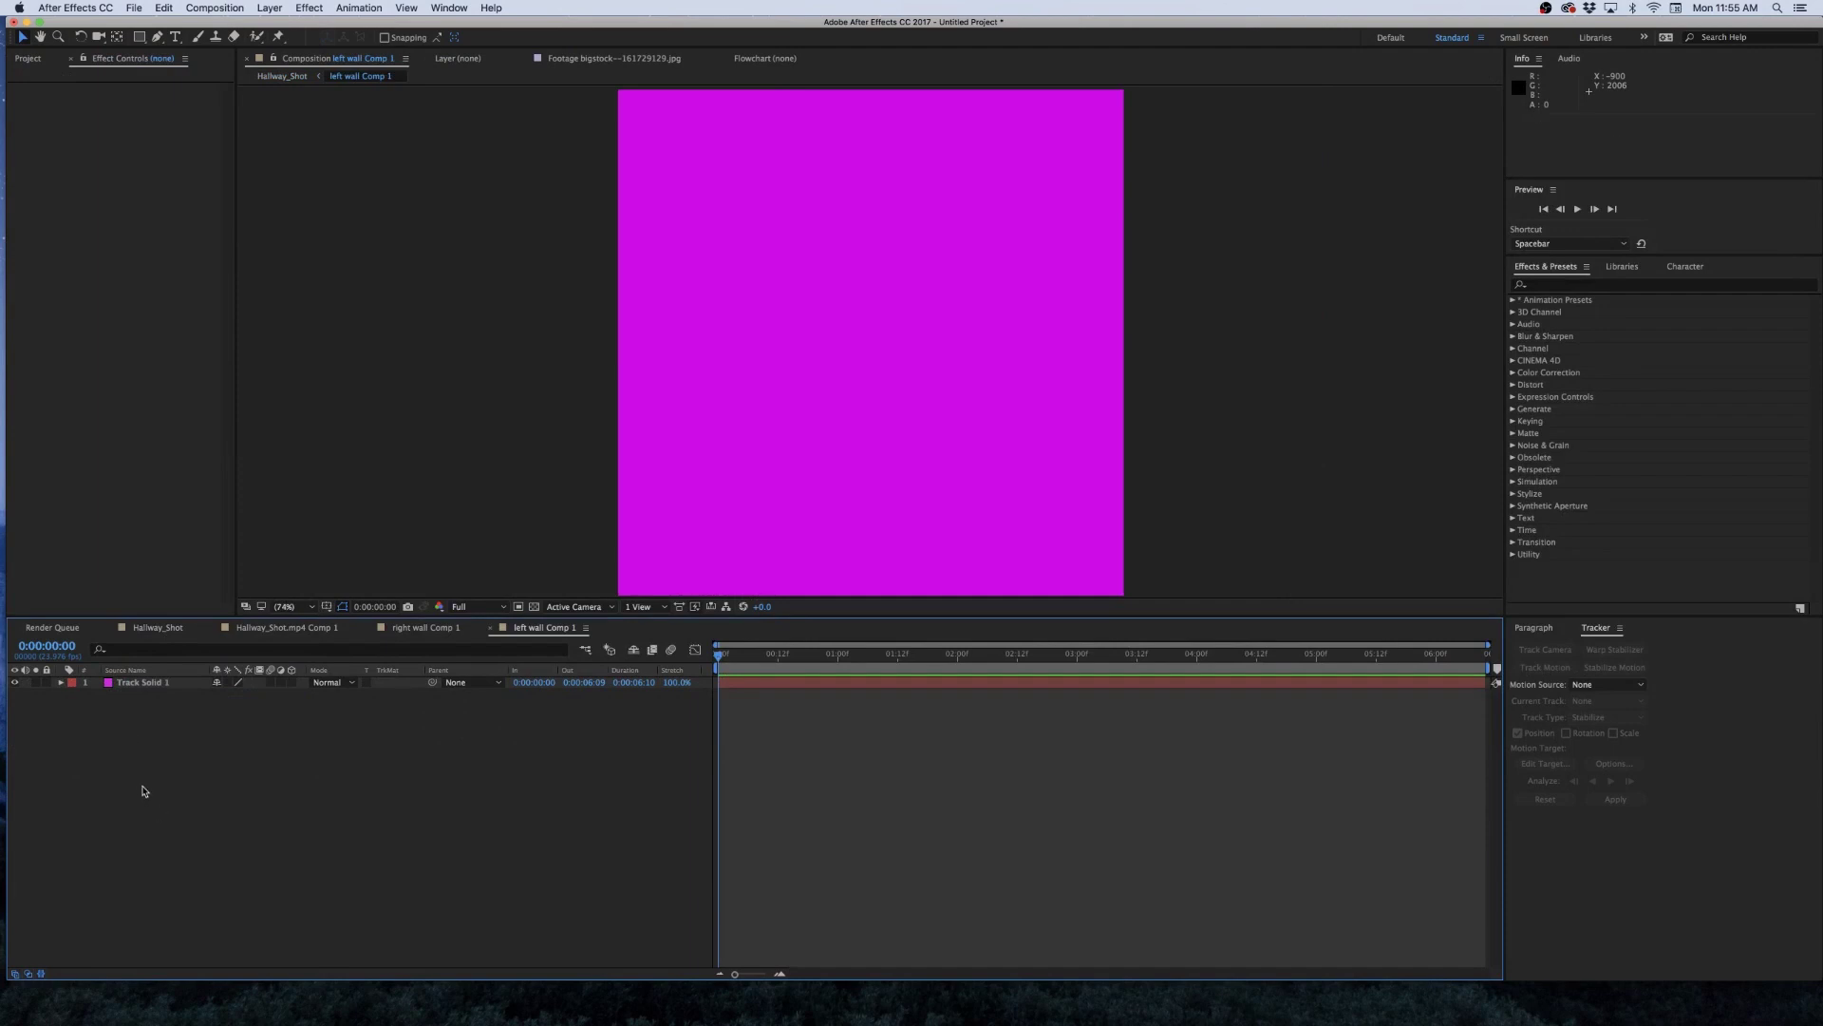
key(super+v)
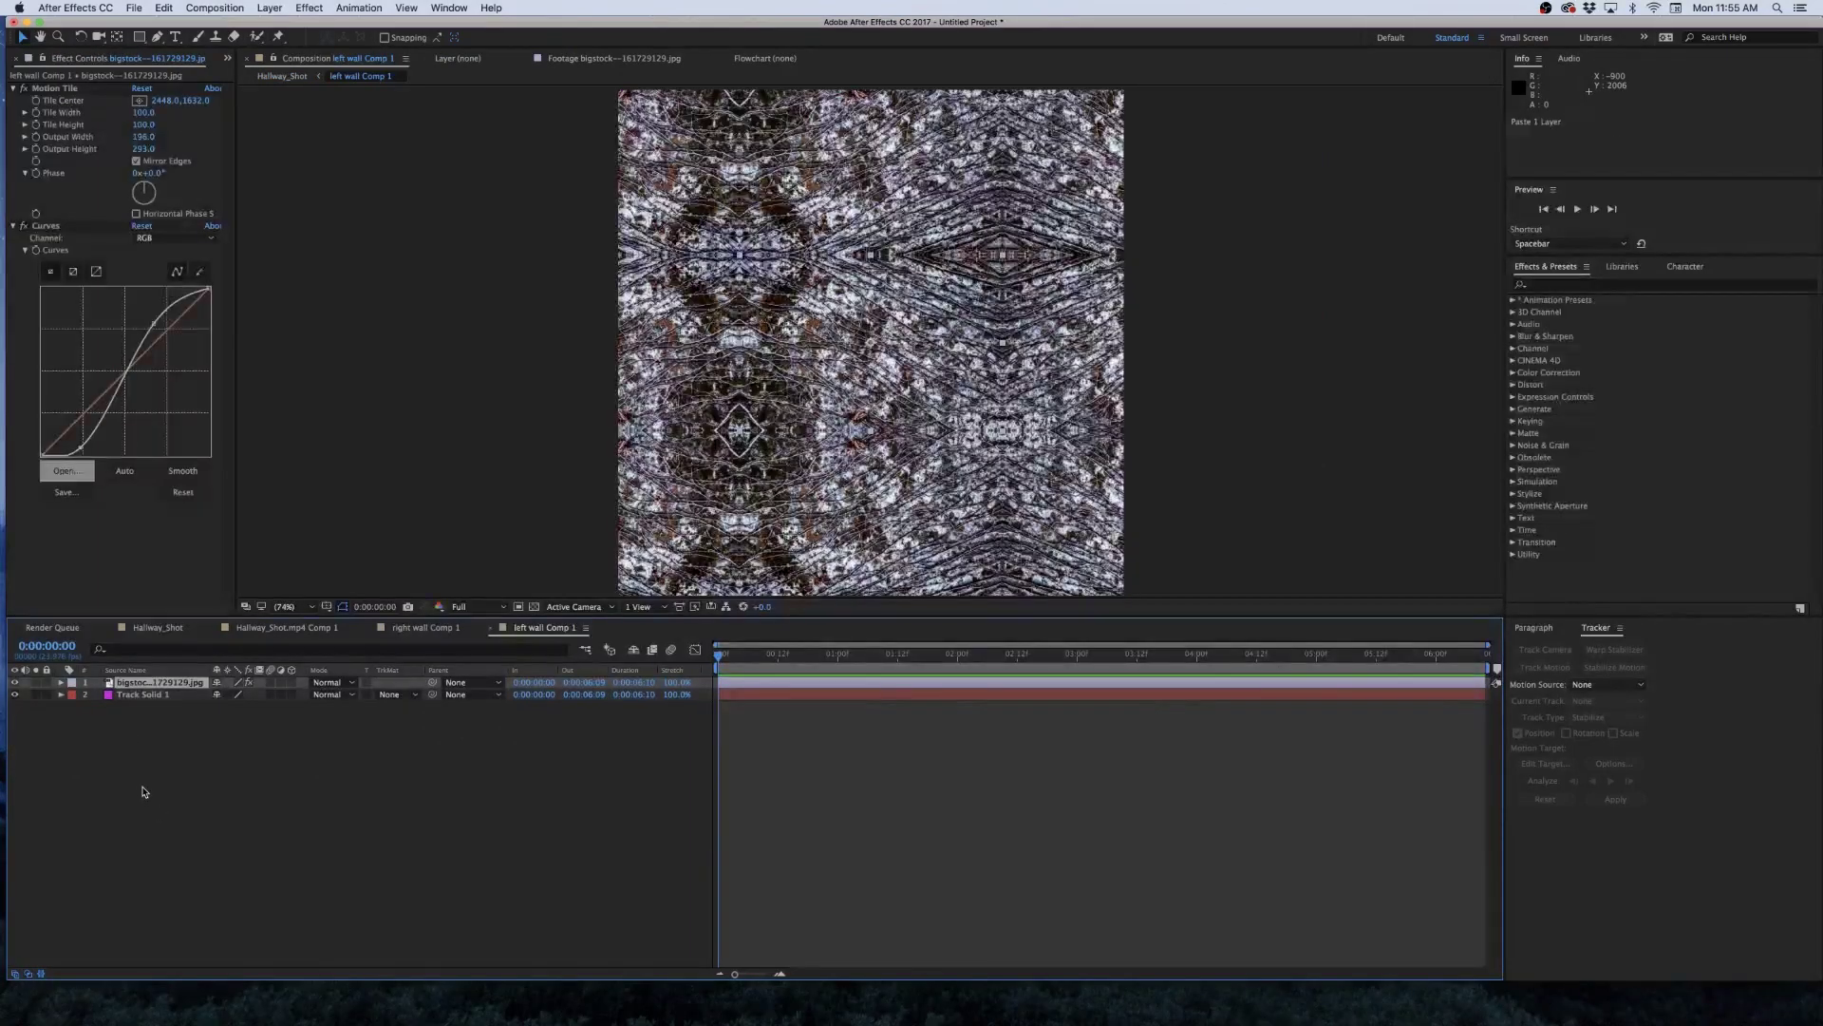
Set the blending mode of both the left wall and right wall layers in Hallway_Shot to Multiply.
click(157, 627)
shift+click(136, 743)
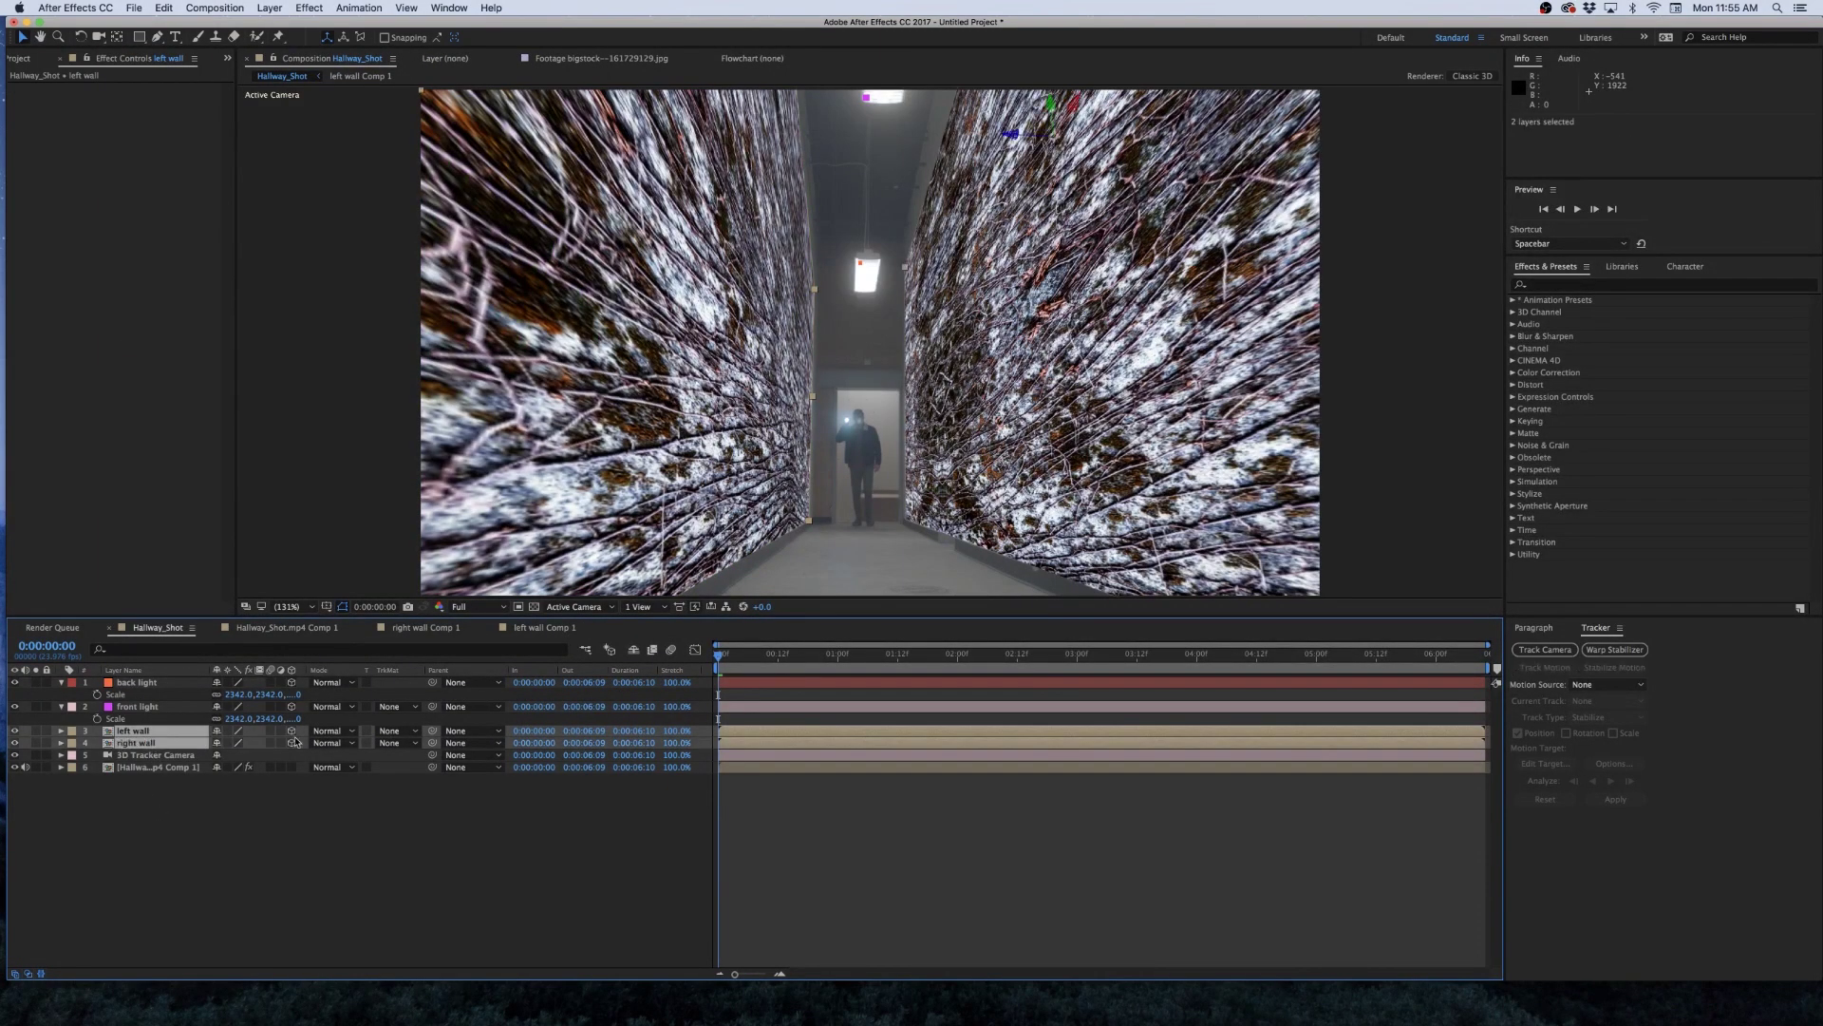
click(334, 734)
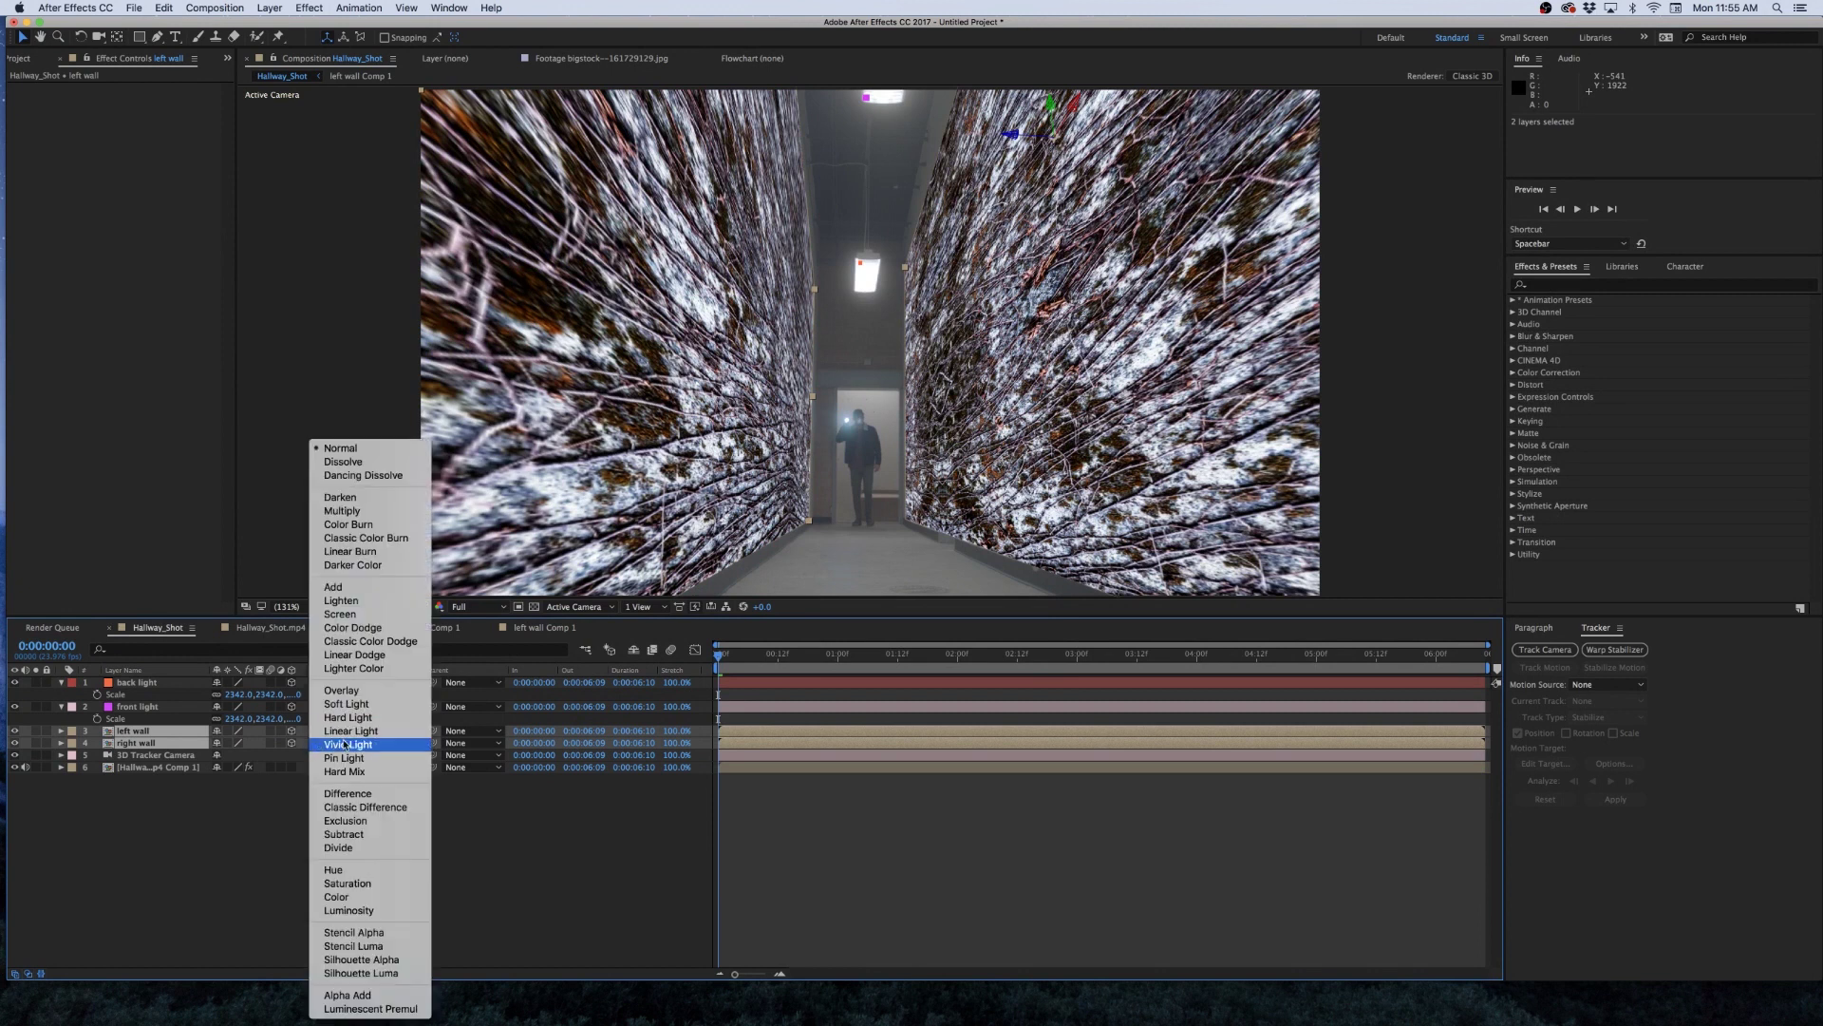
click(373, 515)
click(389, 914)
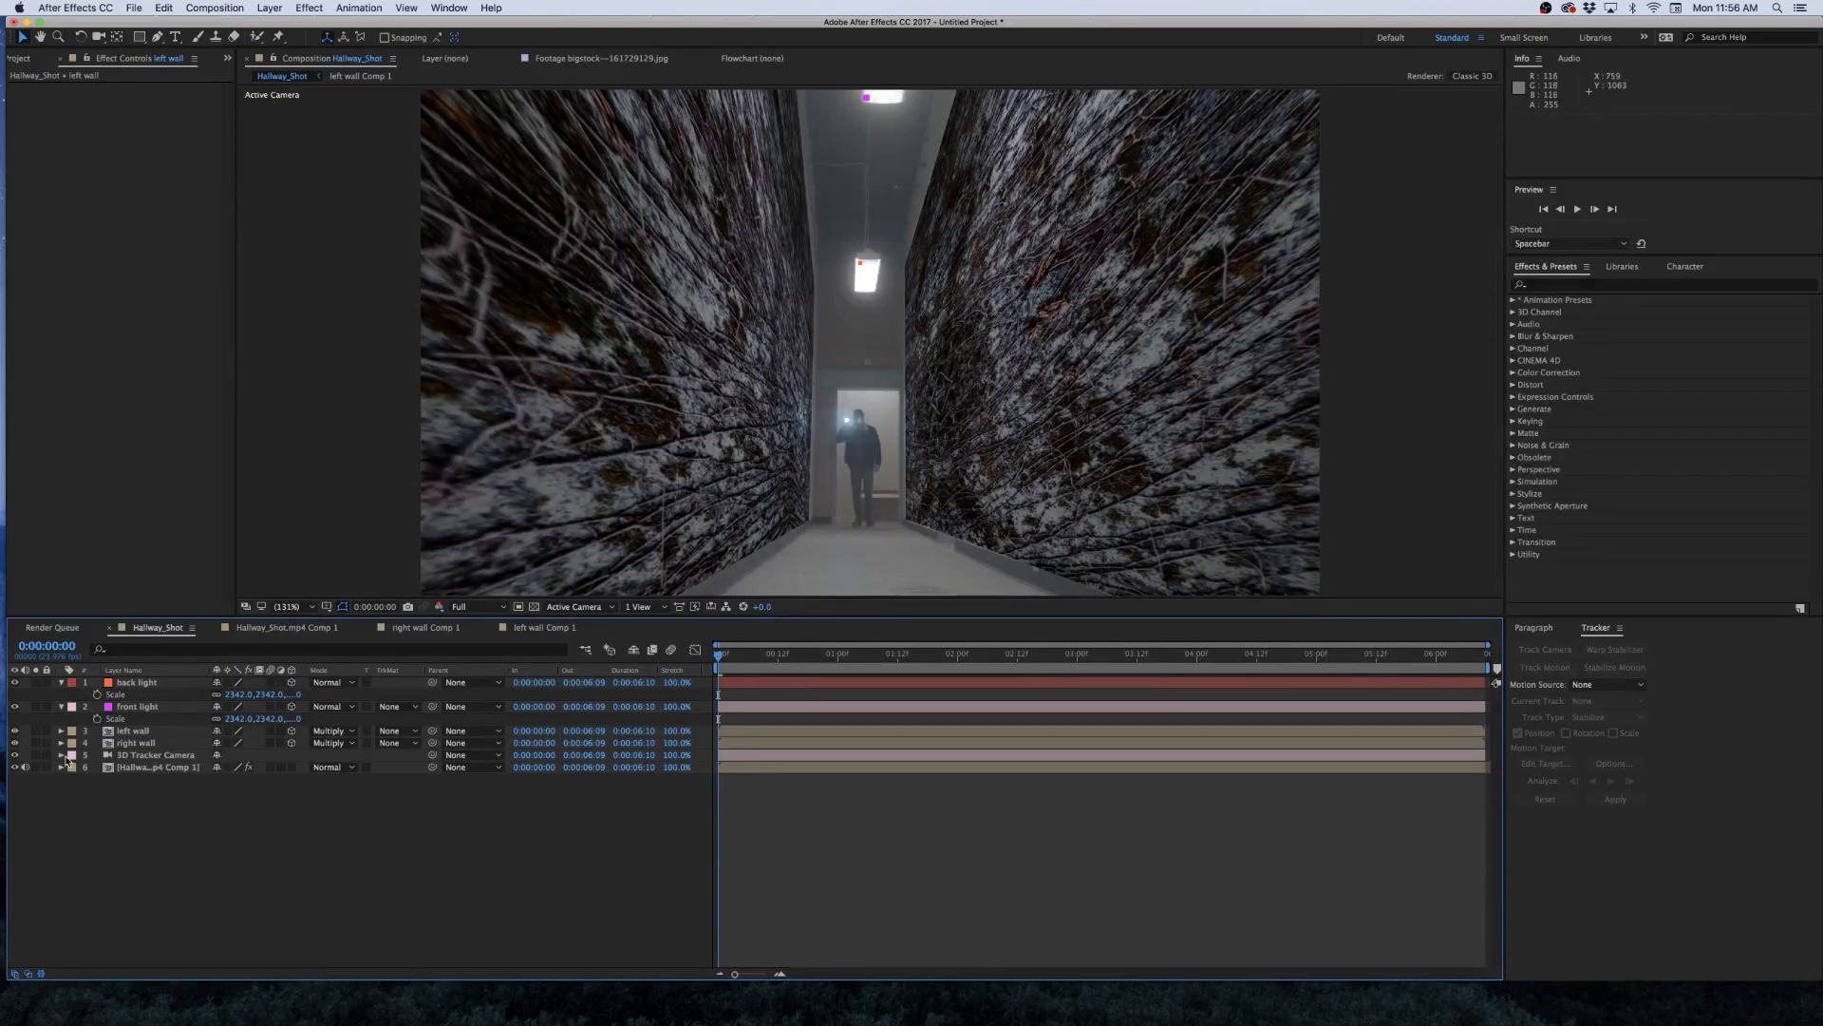
Lower the right wall layer's opacity to 44% and draw a four-point mask around the doorway showing through it.
click(134, 744)
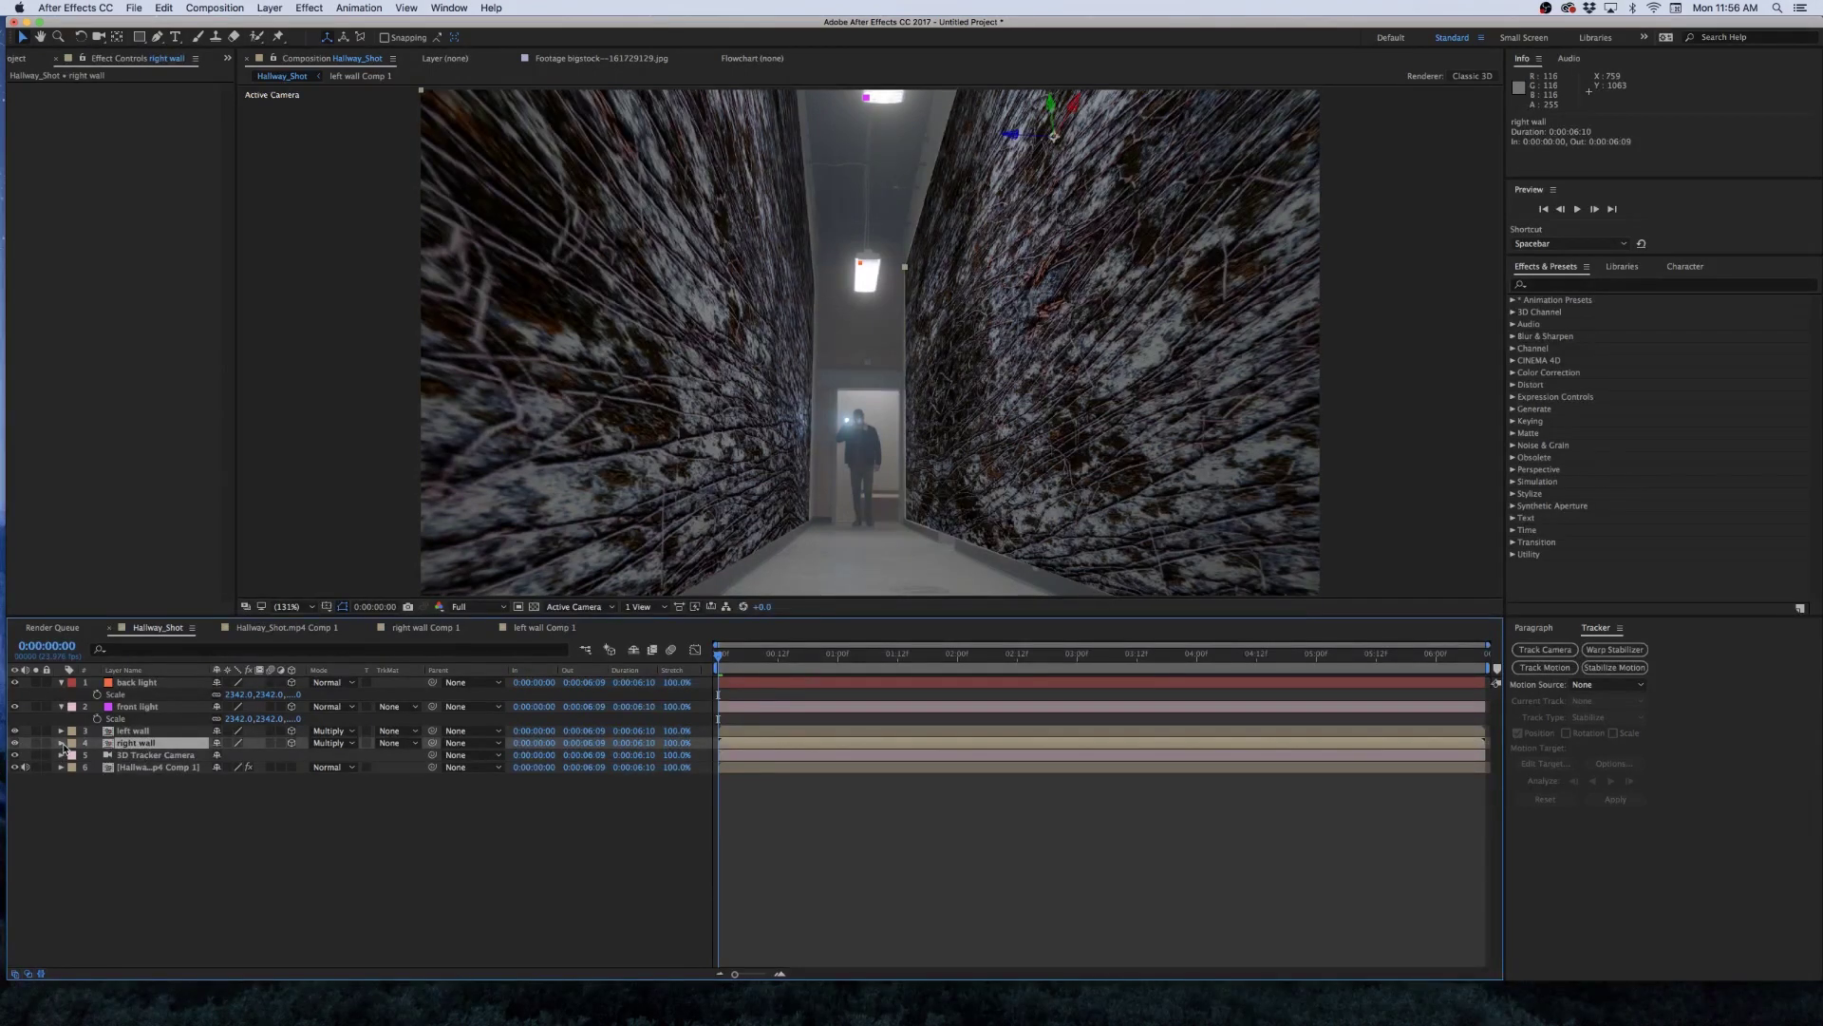
key(t)
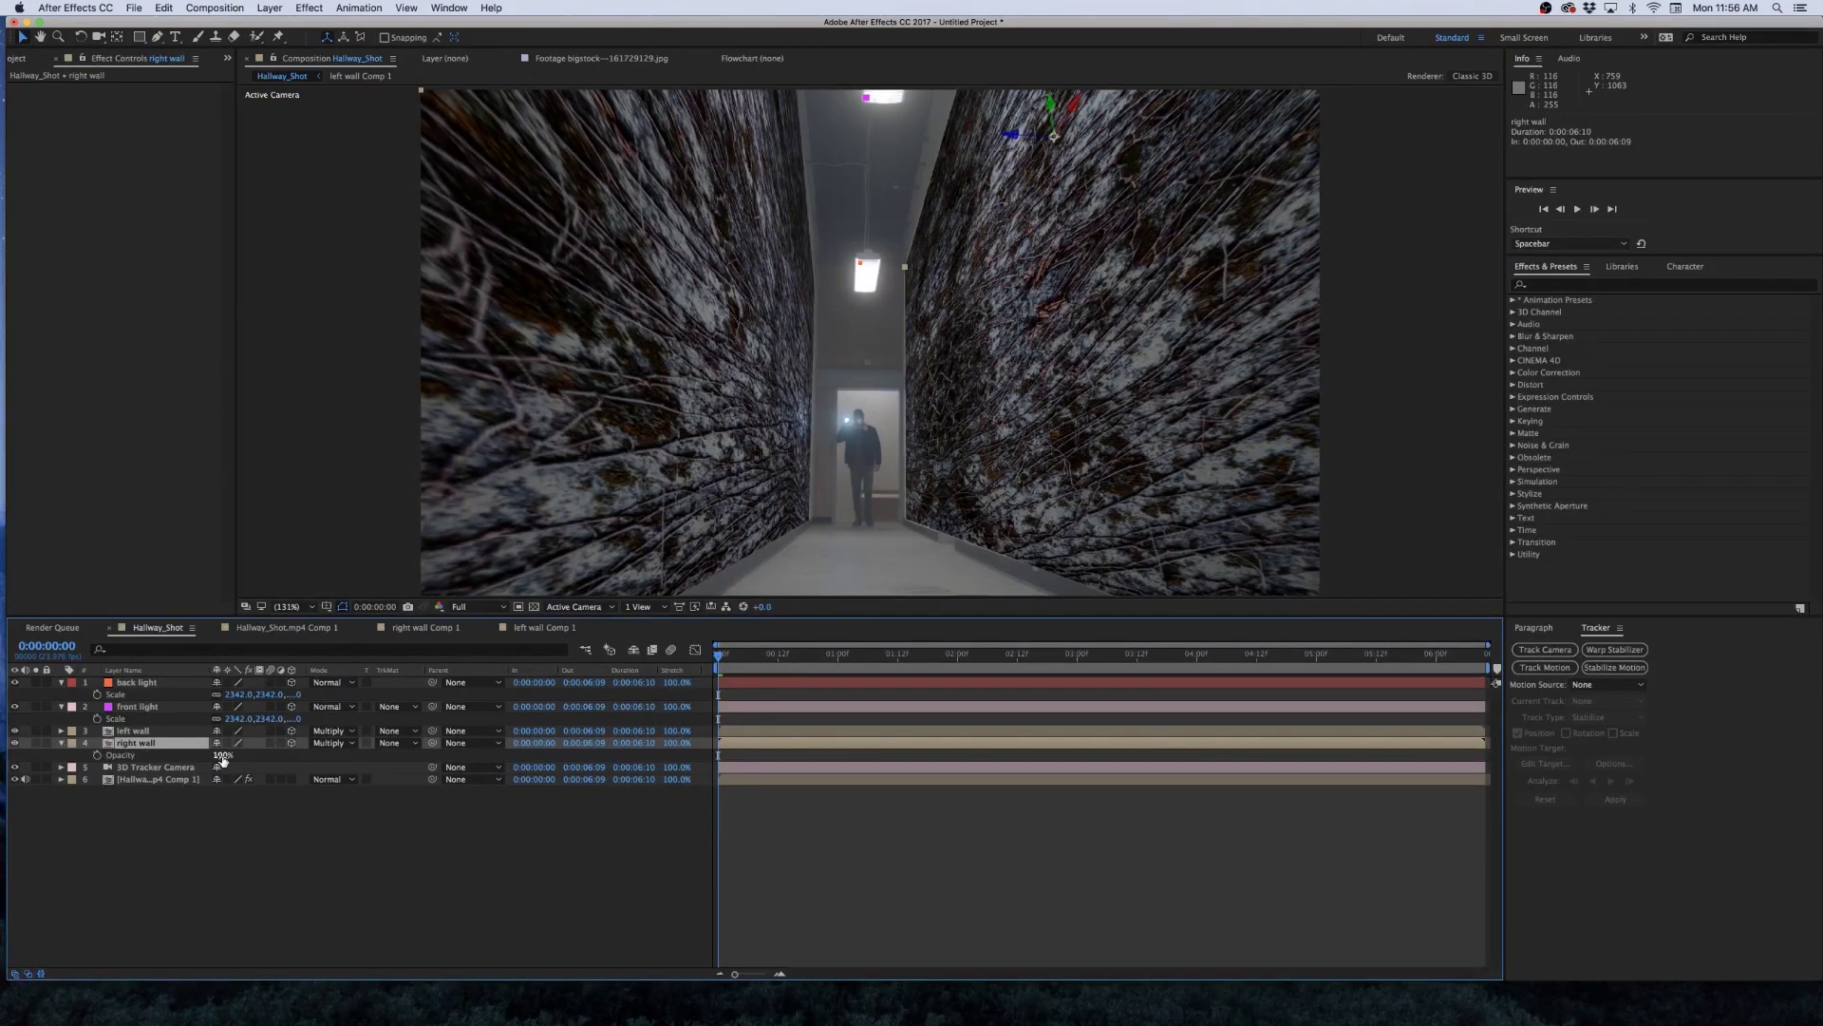
drag(223, 757, 170, 757)
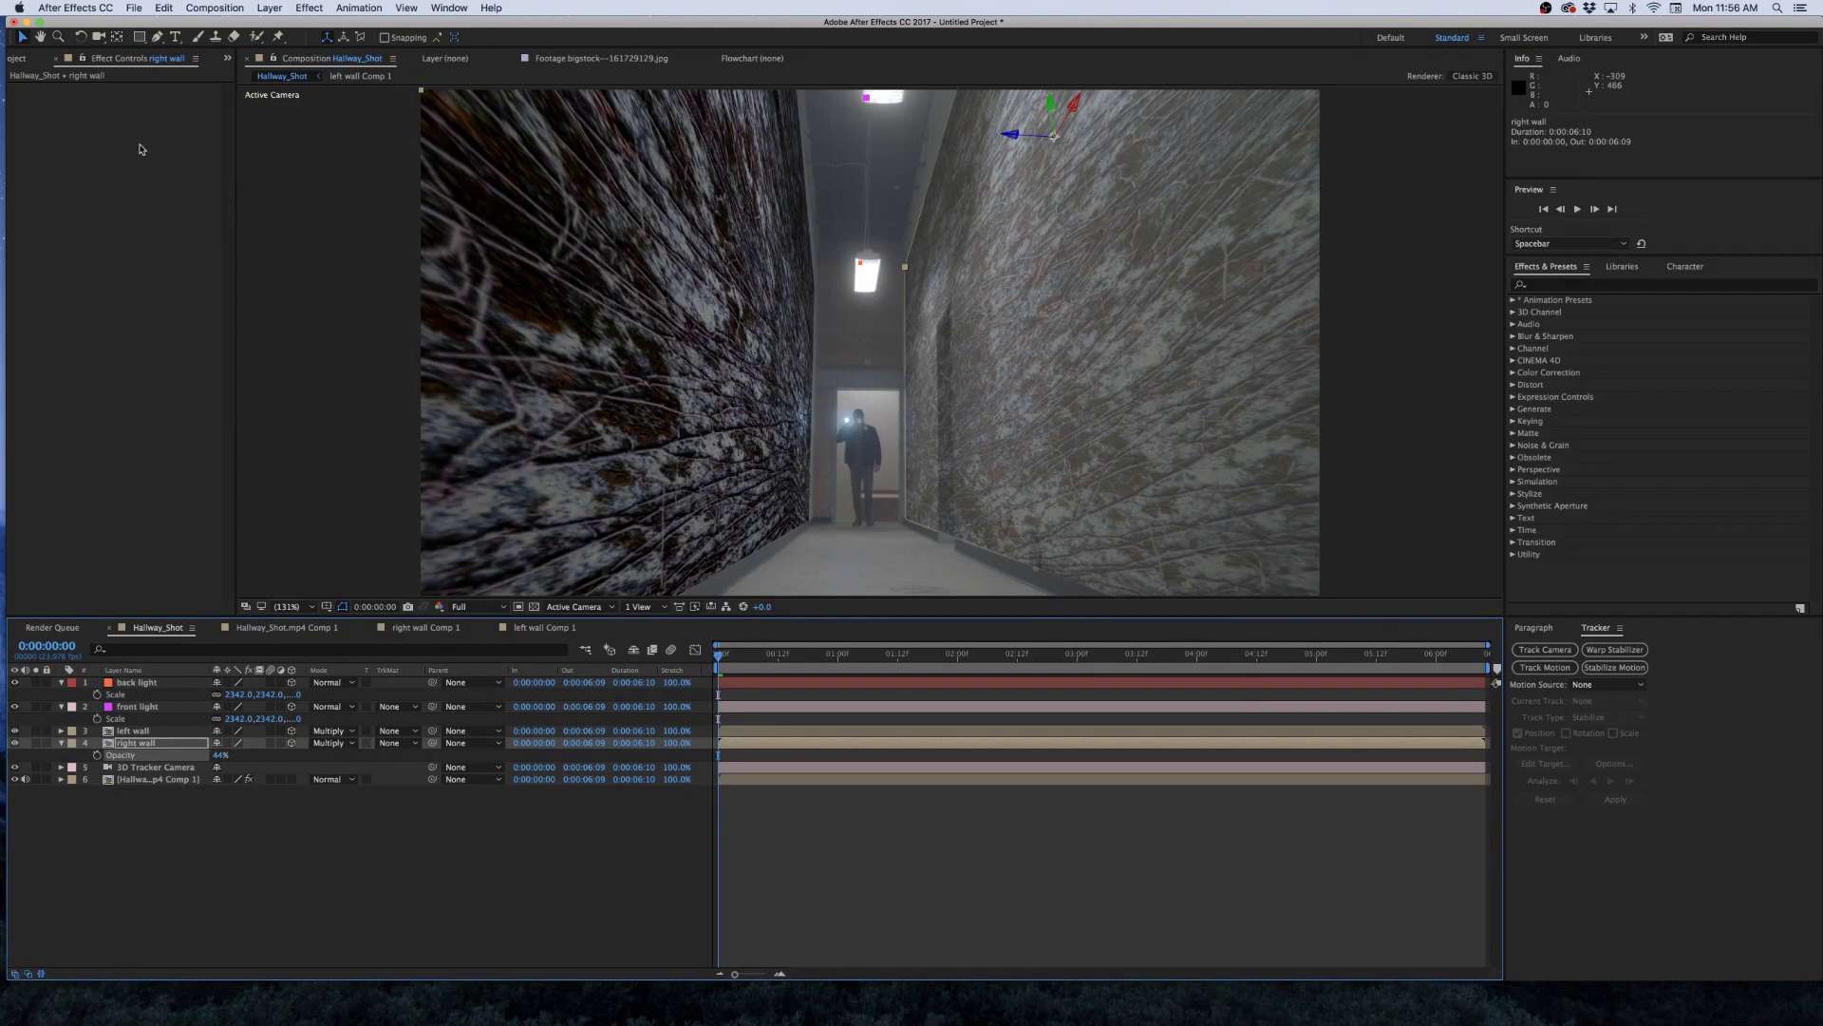
click(157, 38)
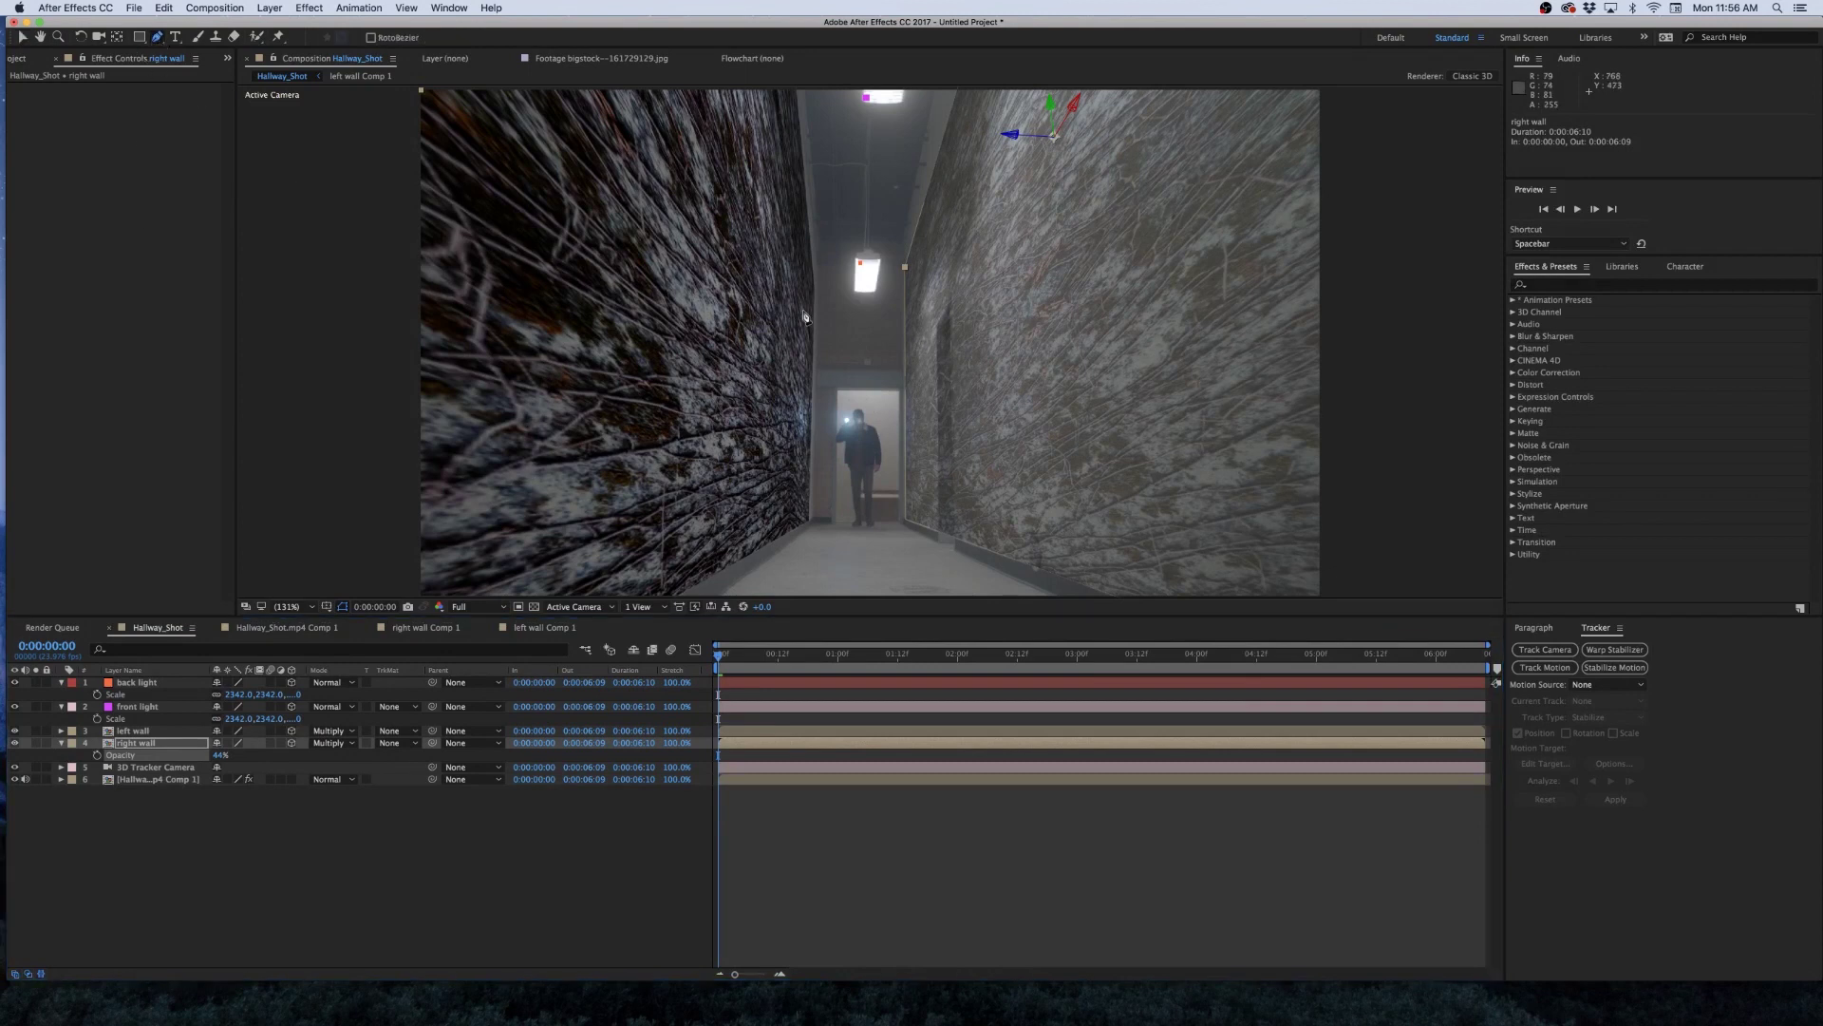
click(937, 325)
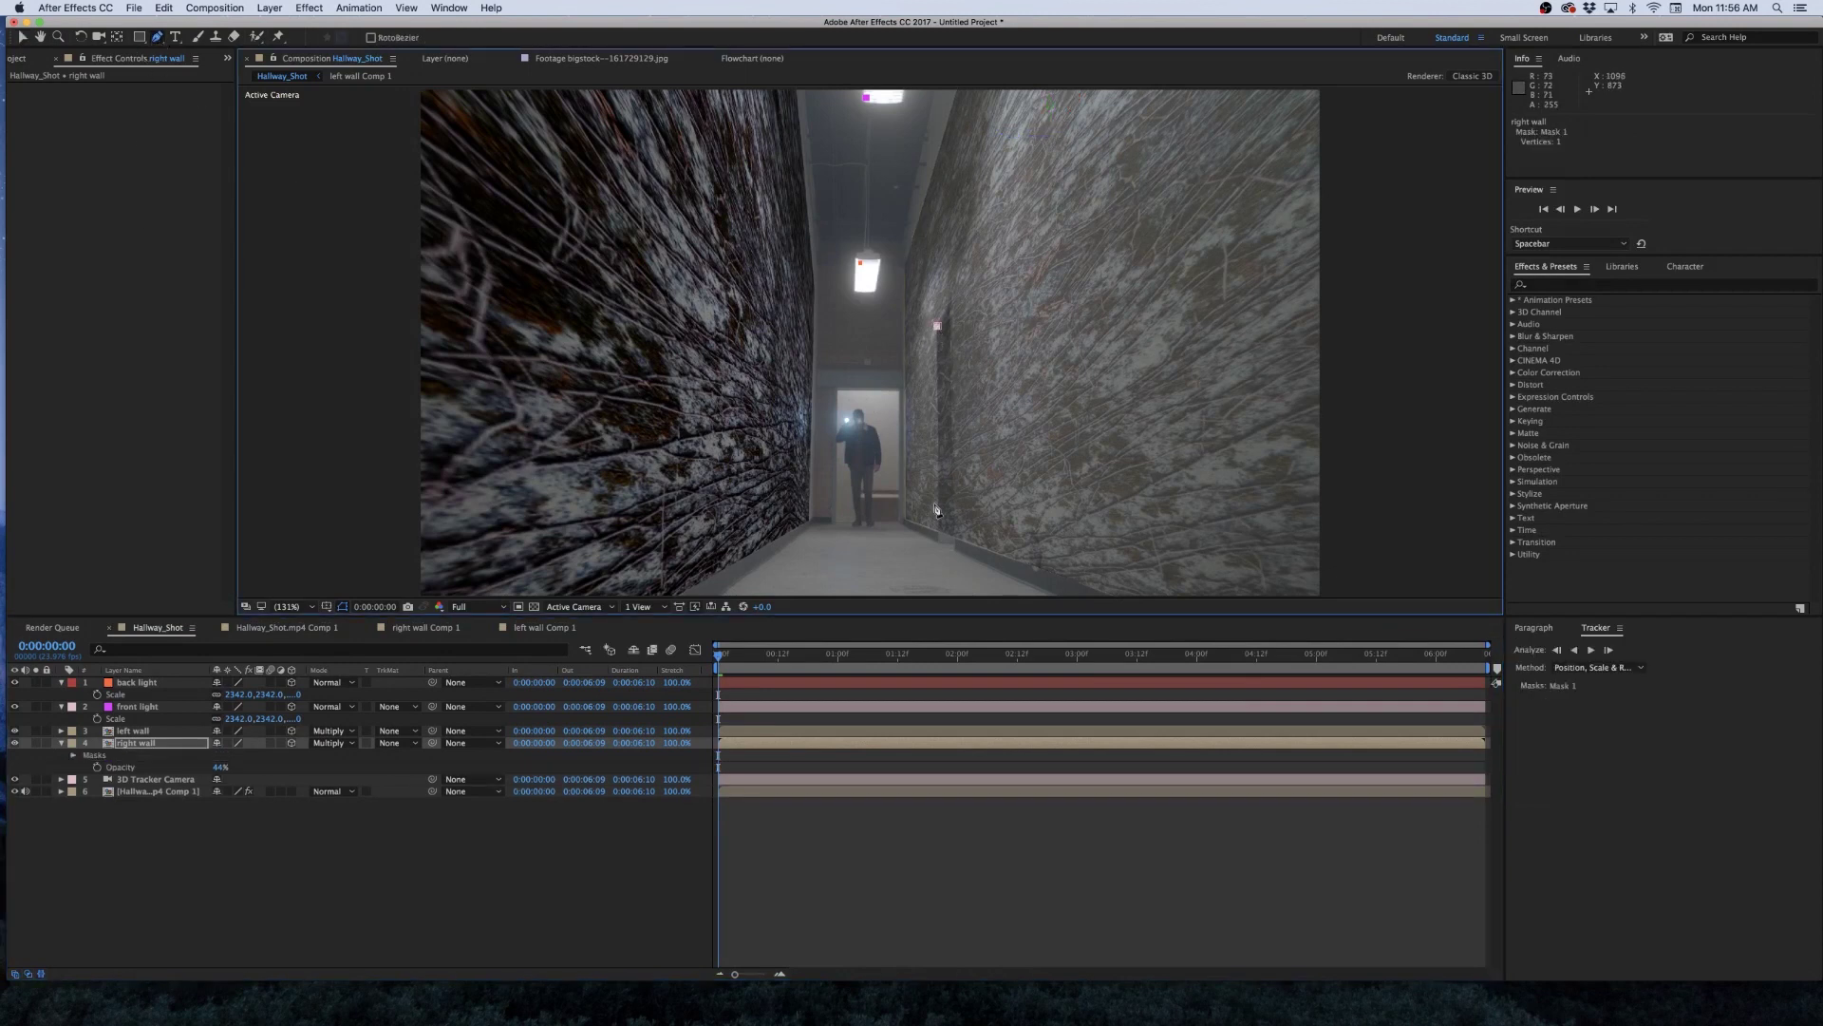
click(939, 536)
click(955, 553)
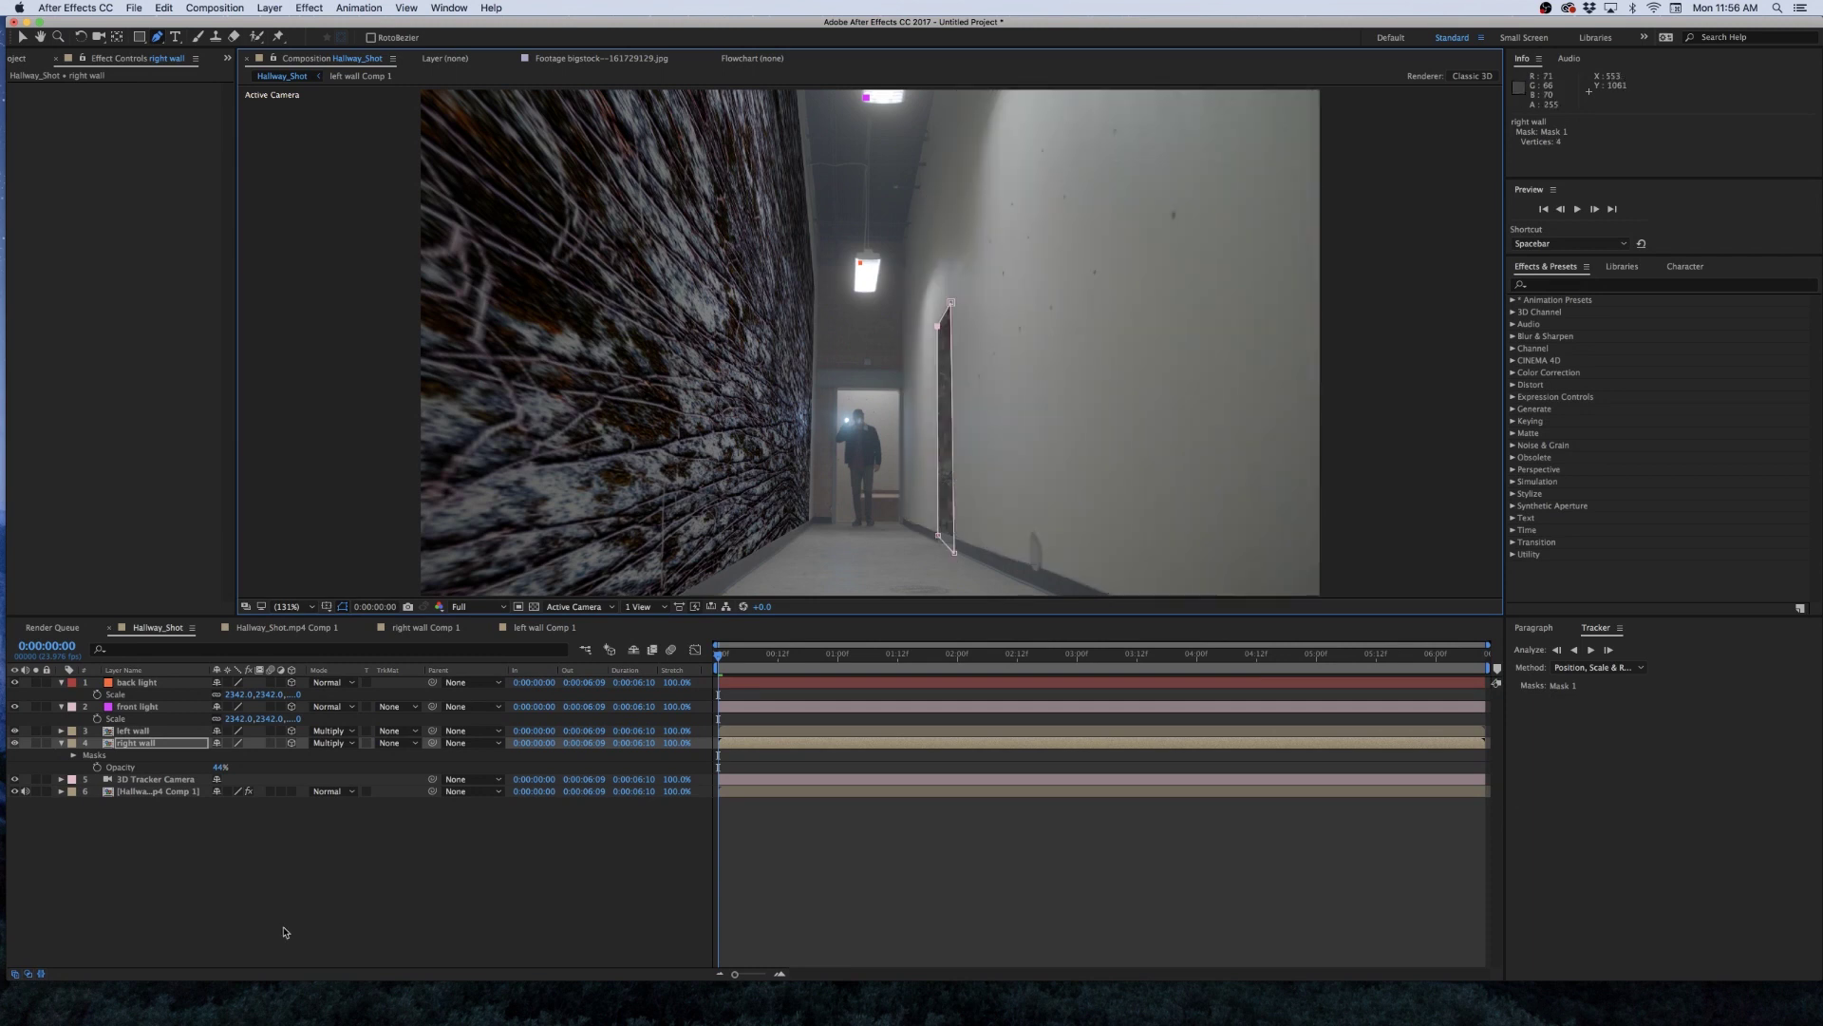
click(285, 930)
Invert the doorway mask on the right wall layer and set its feather to 12 pixels.
click(135, 744)
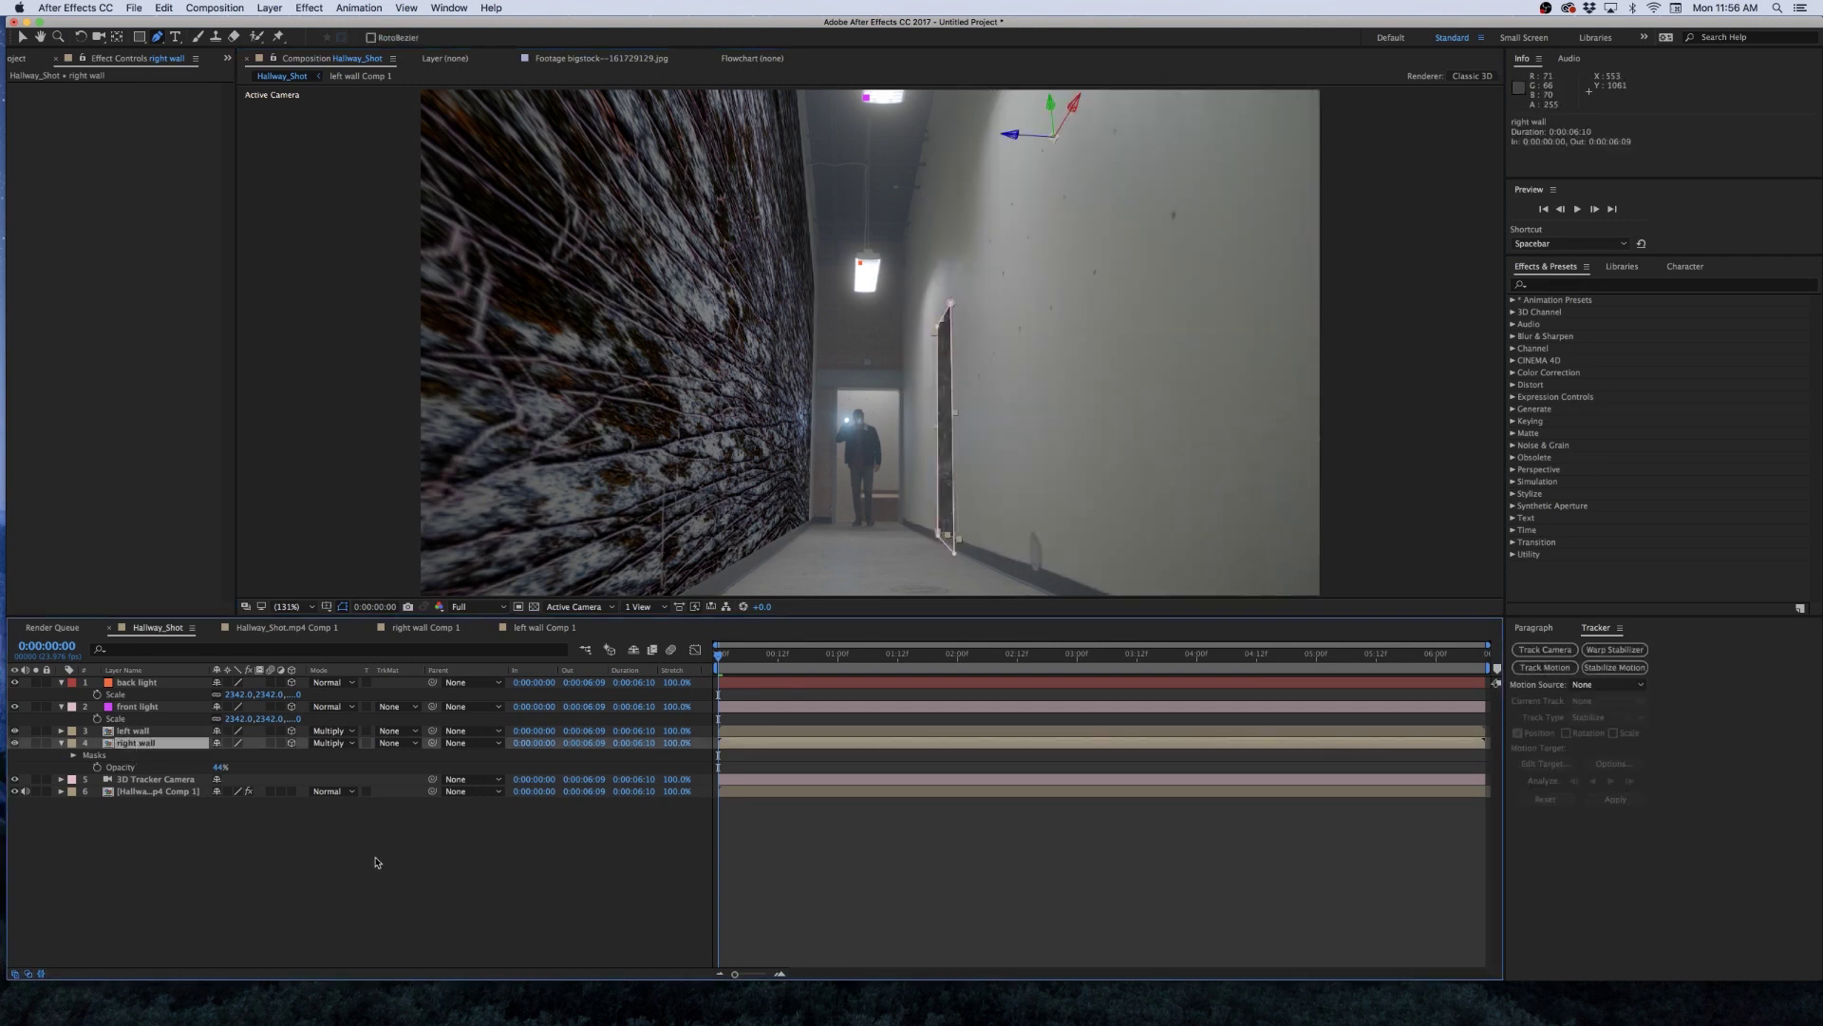
key(m)
click(266, 755)
click(276, 805)
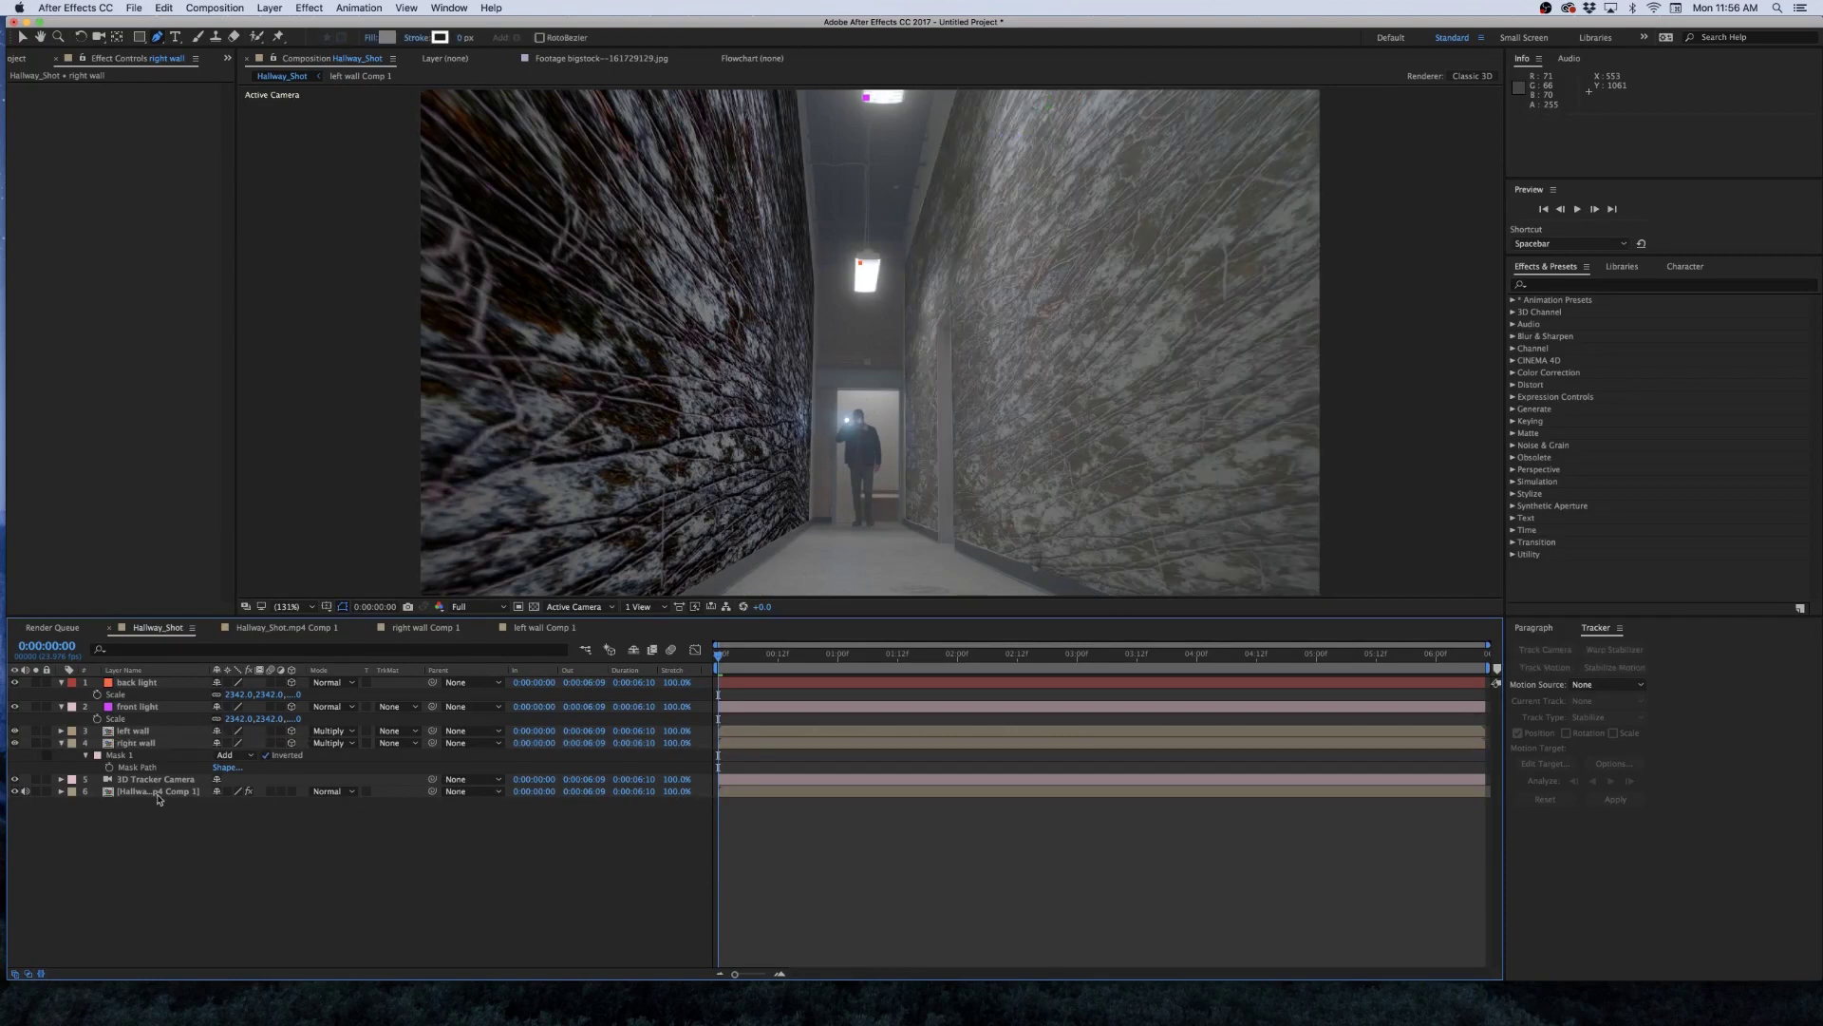
click(121, 745)
key(f)
click(234, 768)
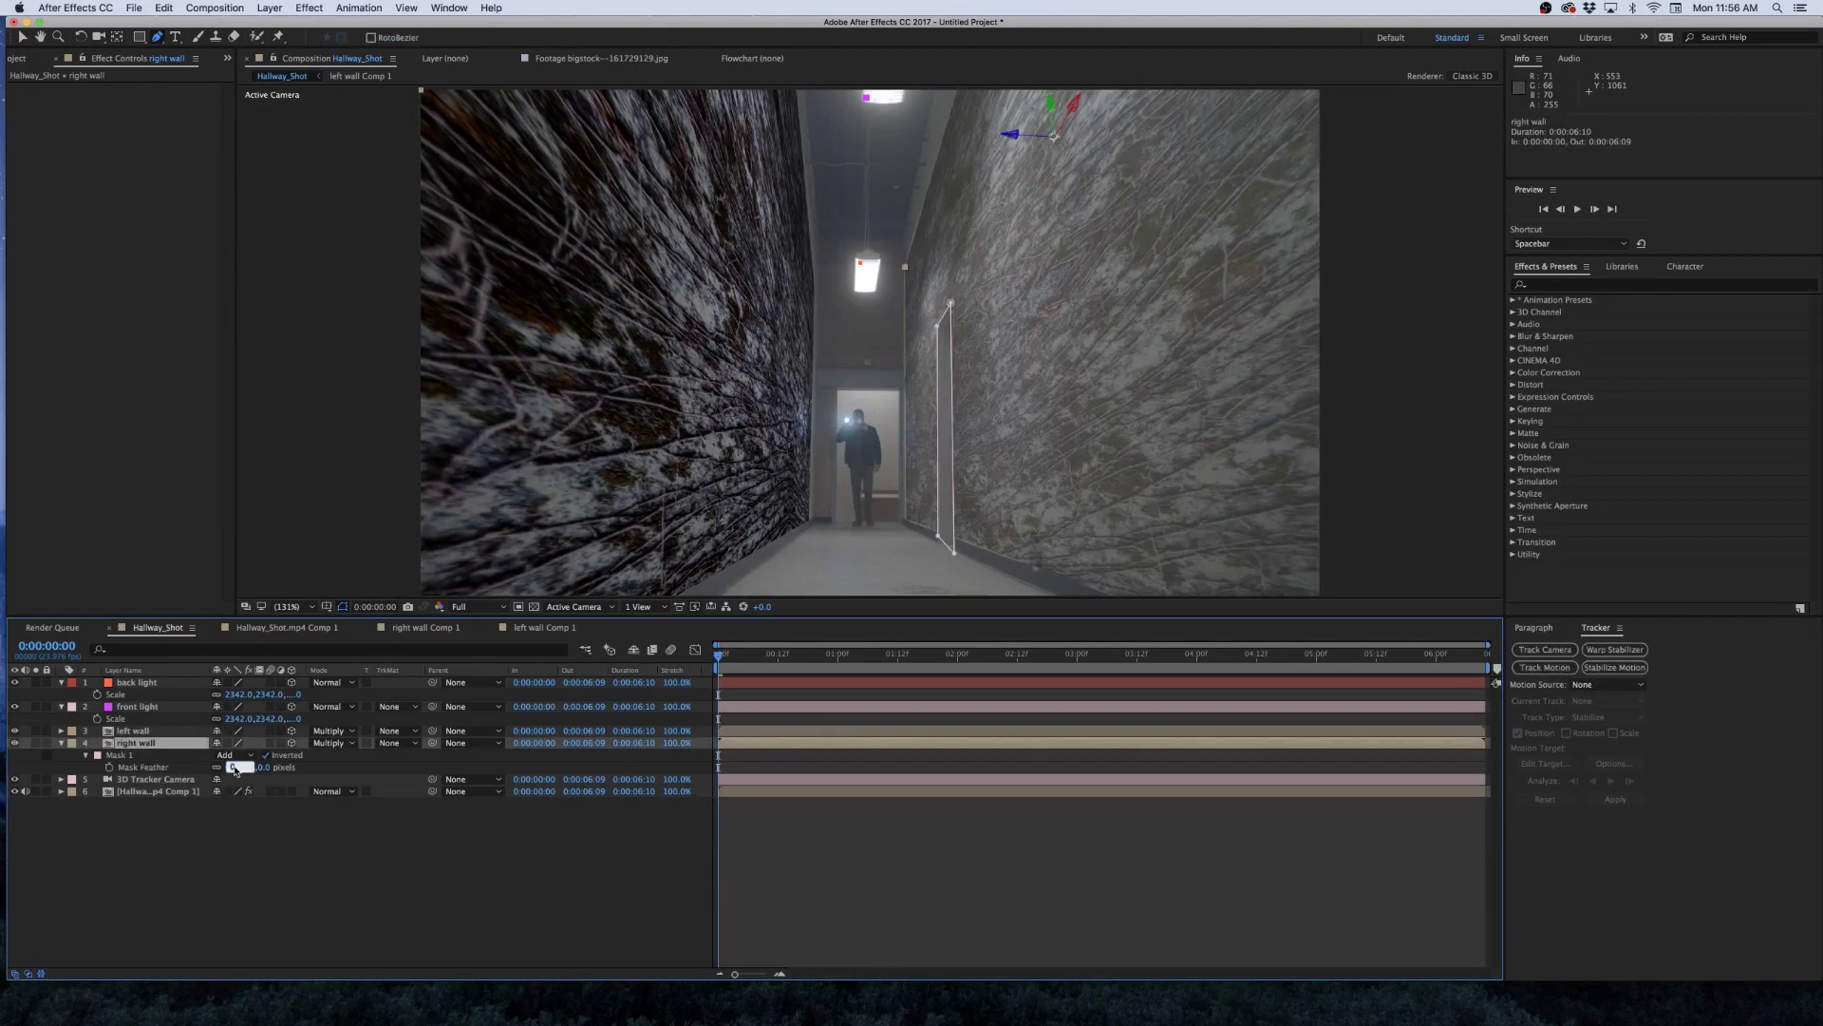
text(12.0,12.0)
click(372, 956)
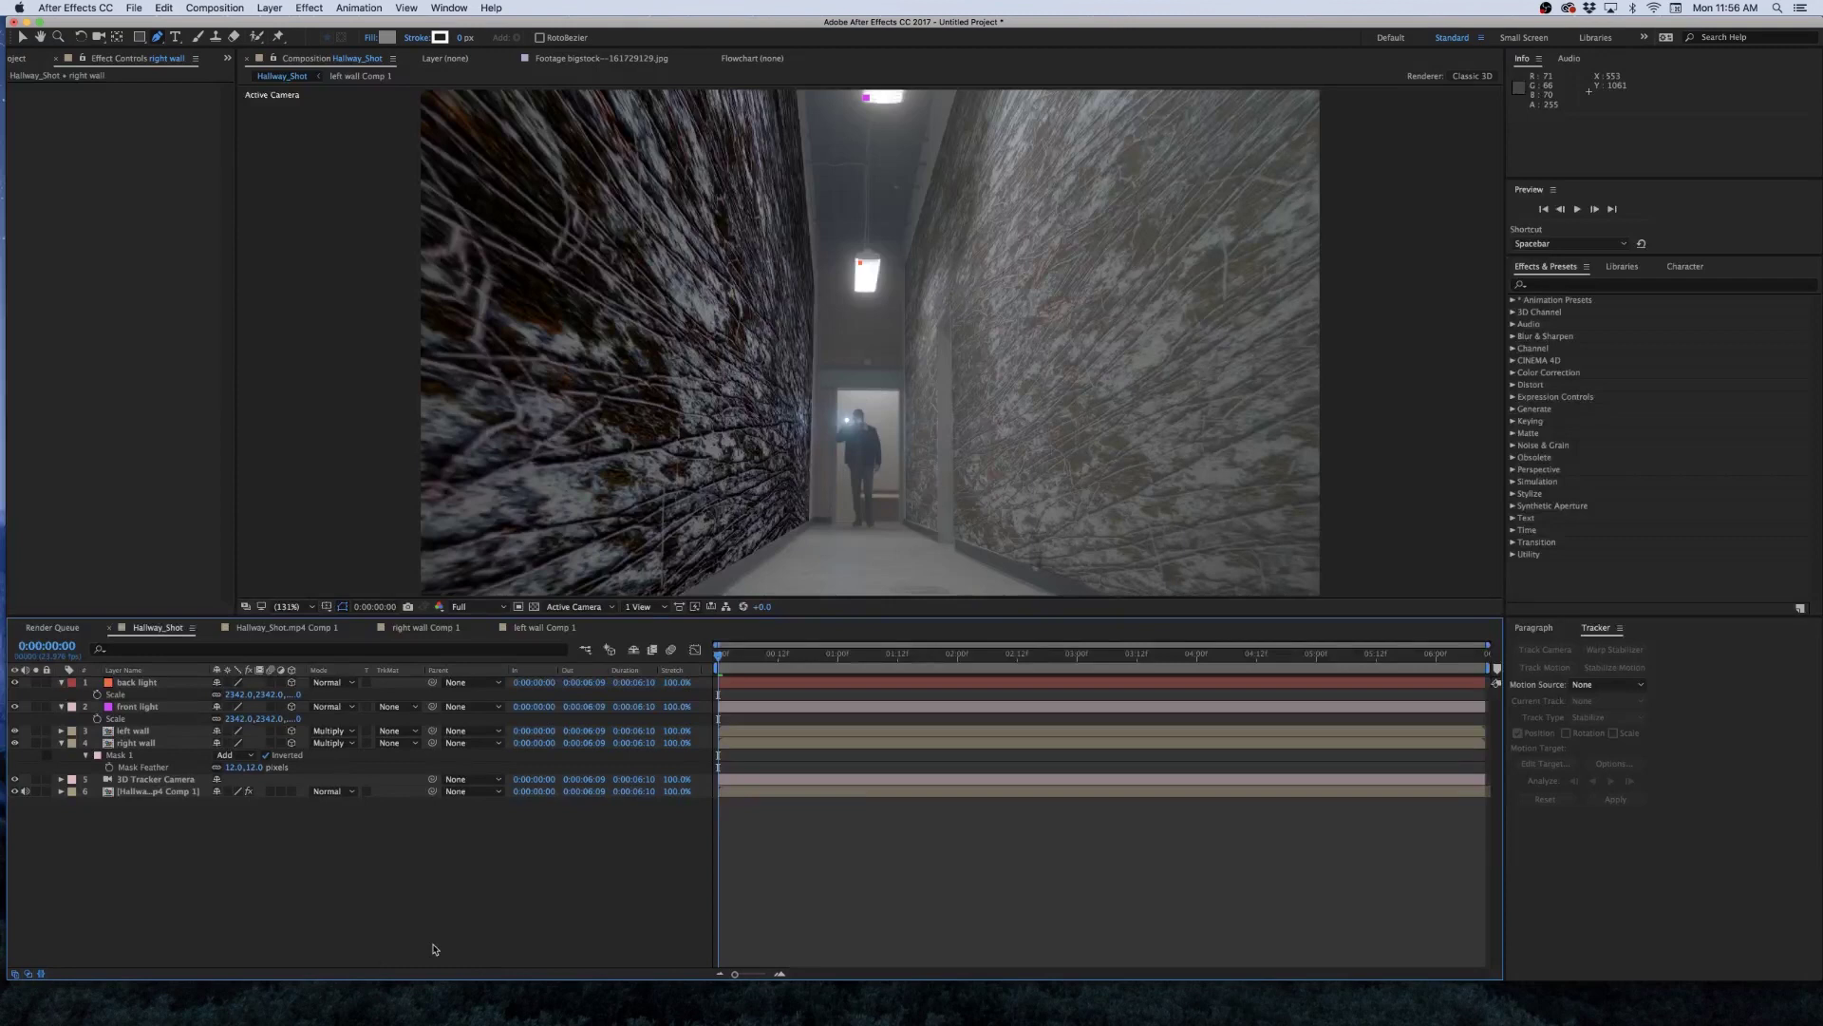
Restore the right wall layer to full opacity and preview the shot.
click(157, 742)
key(t)
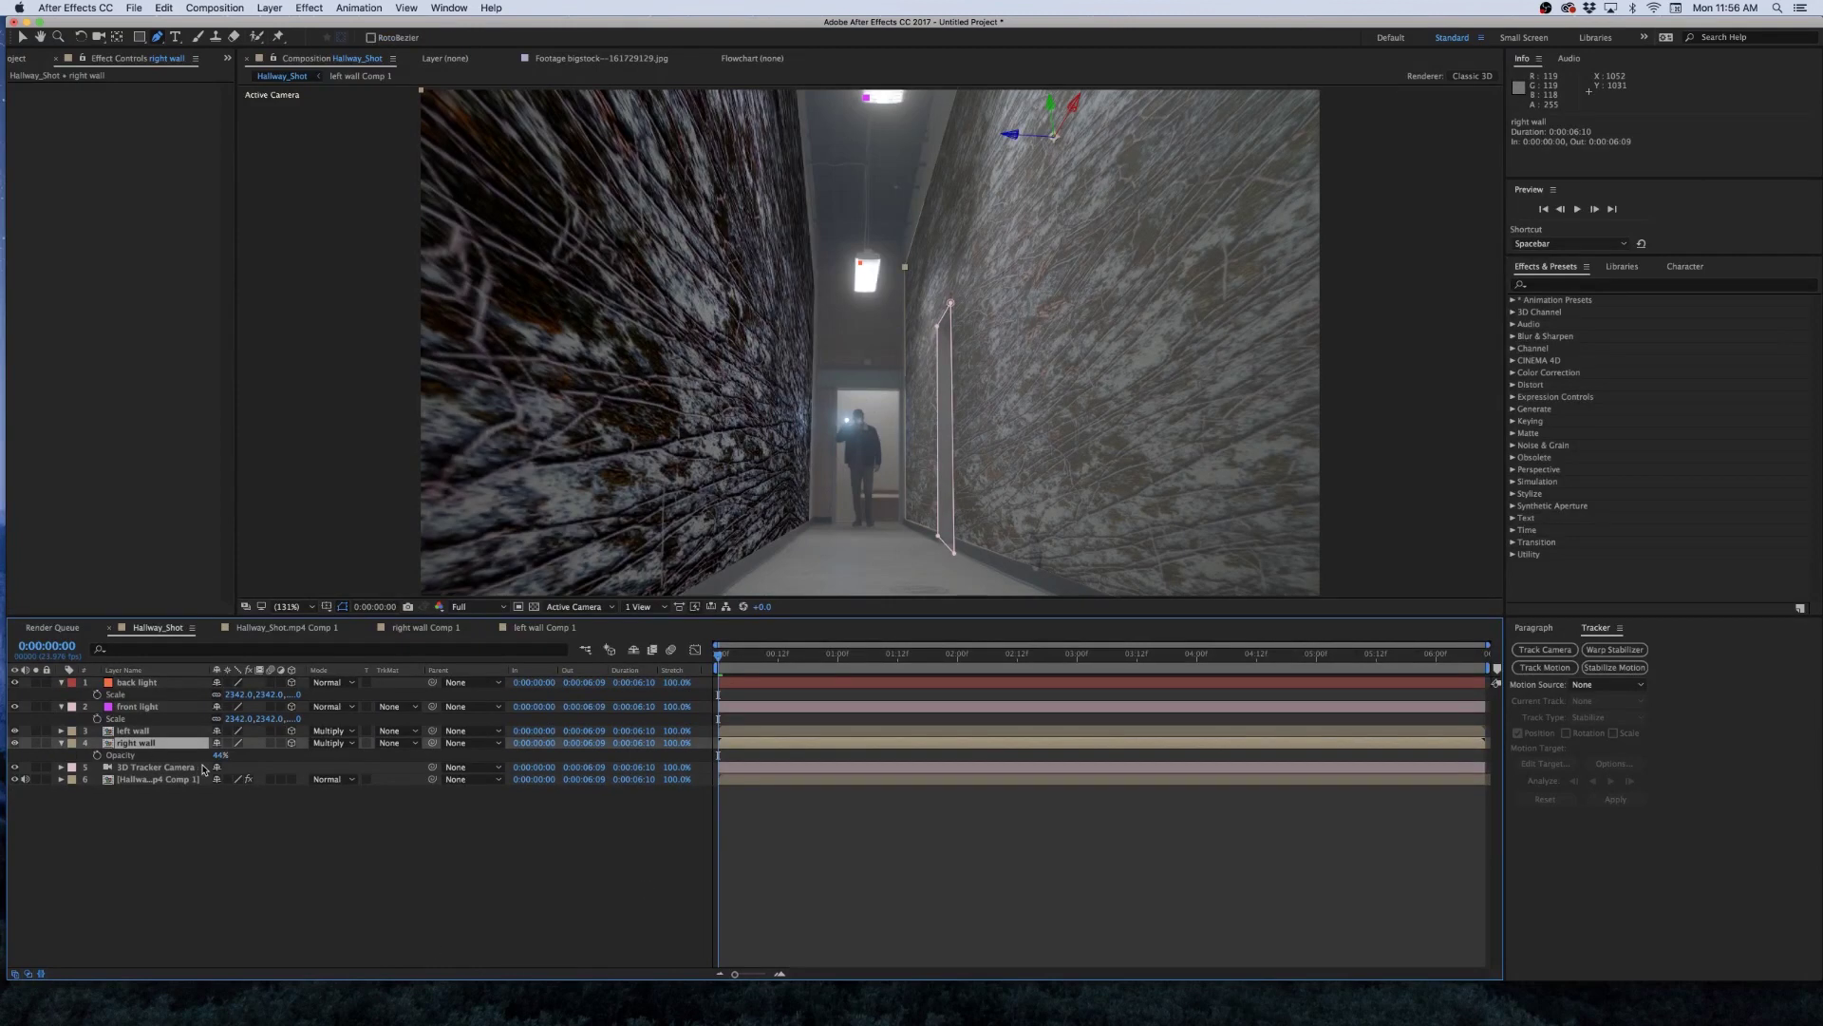
click(200, 767)
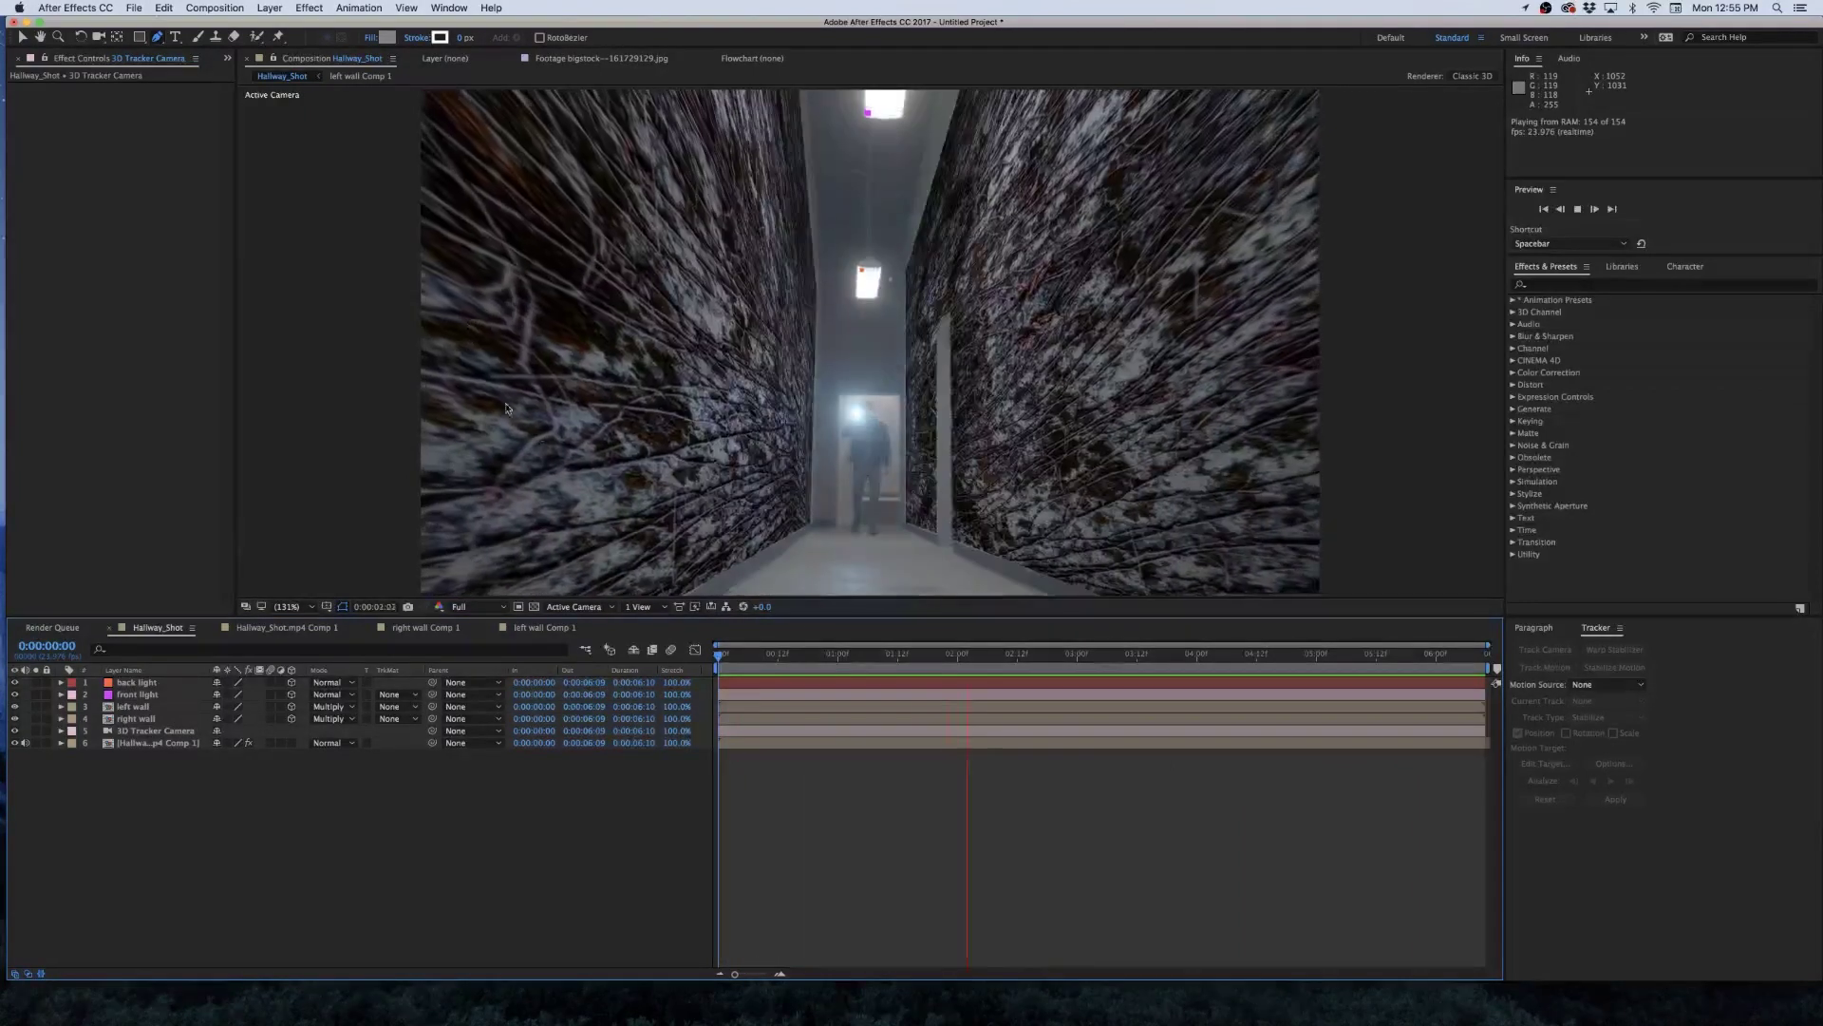
mouse_move(331, 1023)
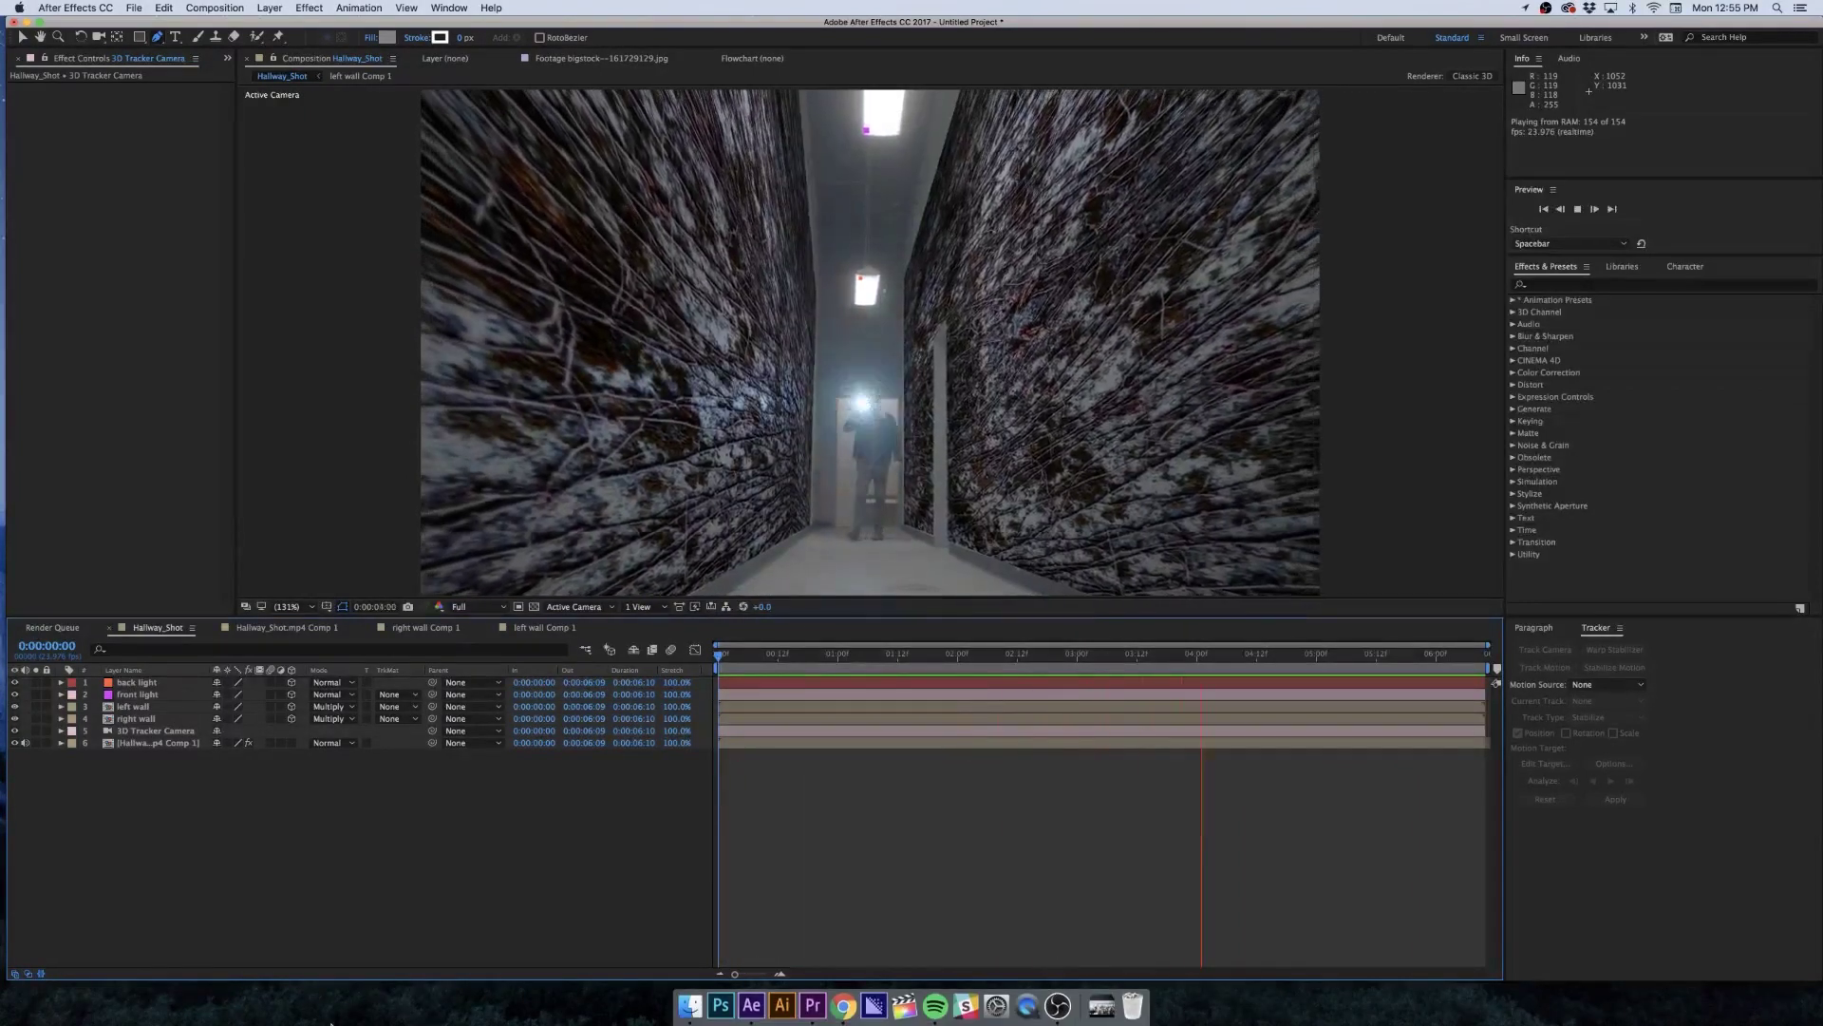
key(space)
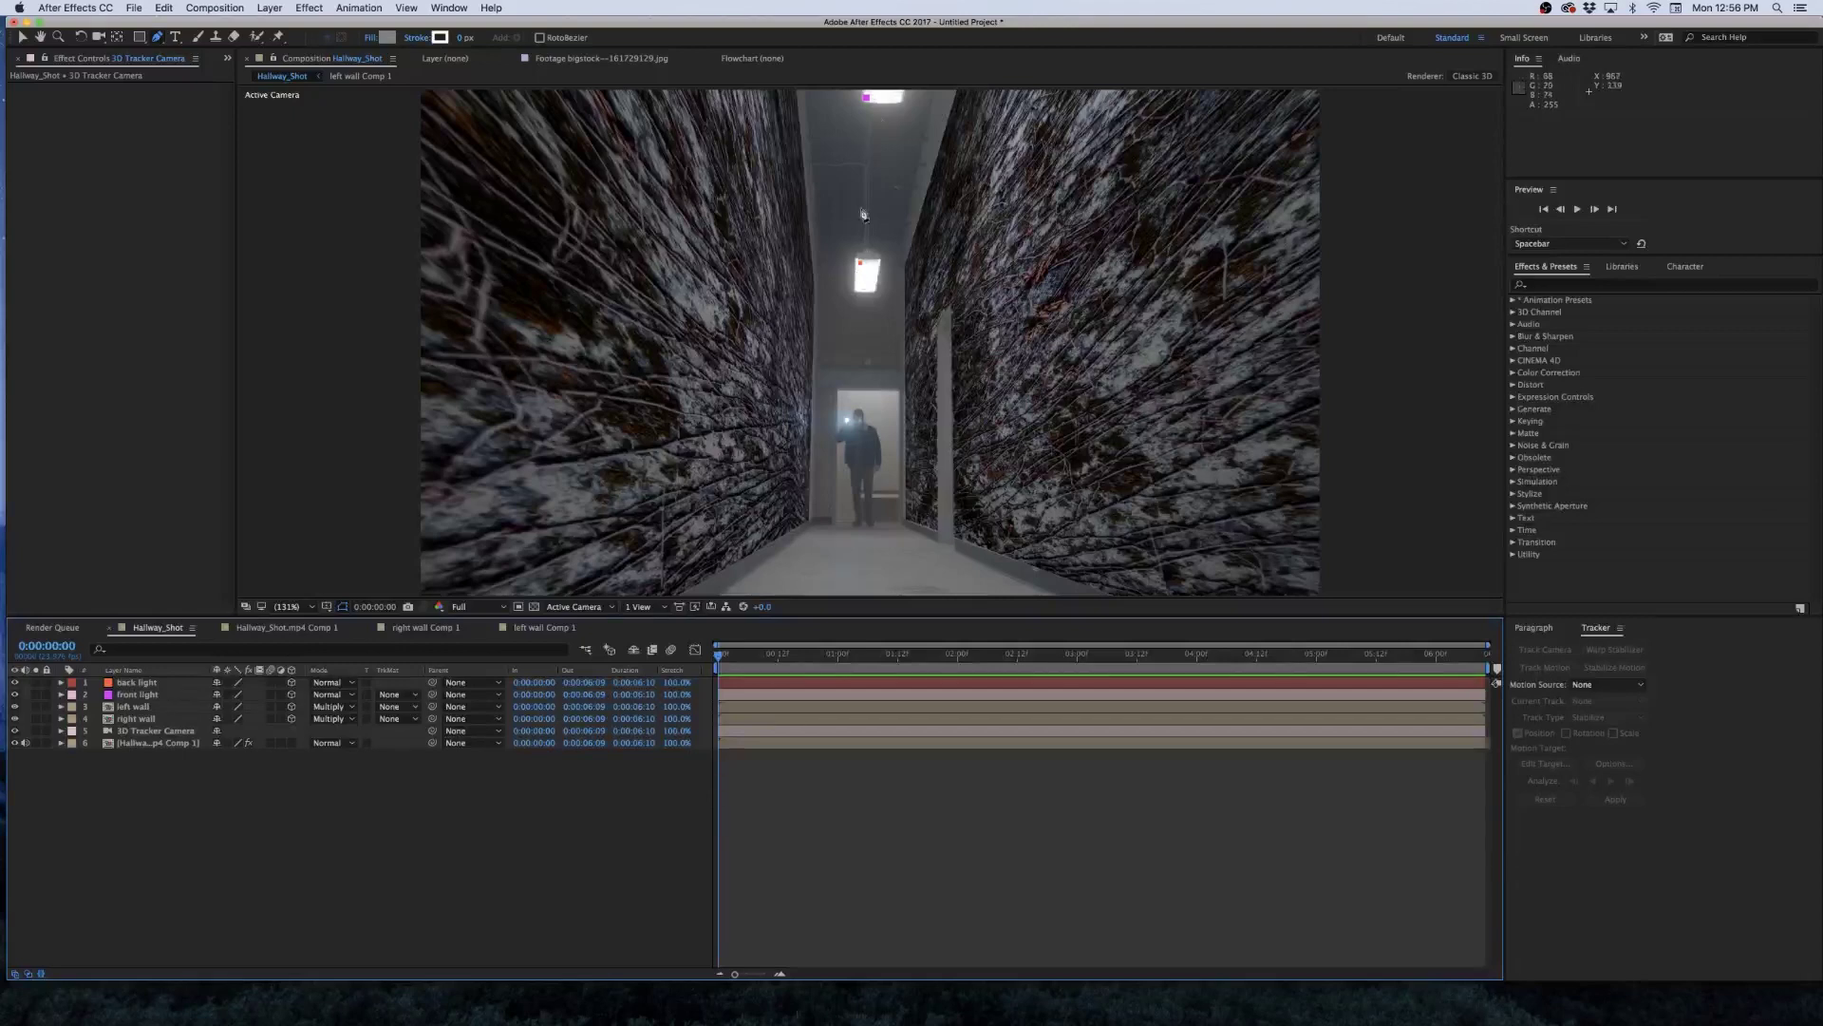
Add a white point light named Point Light 1 to Hallway_Shot, with 100% intensity, no falloff and no cast shadows.
right_click(106, 829)
mouse_move(132, 844)
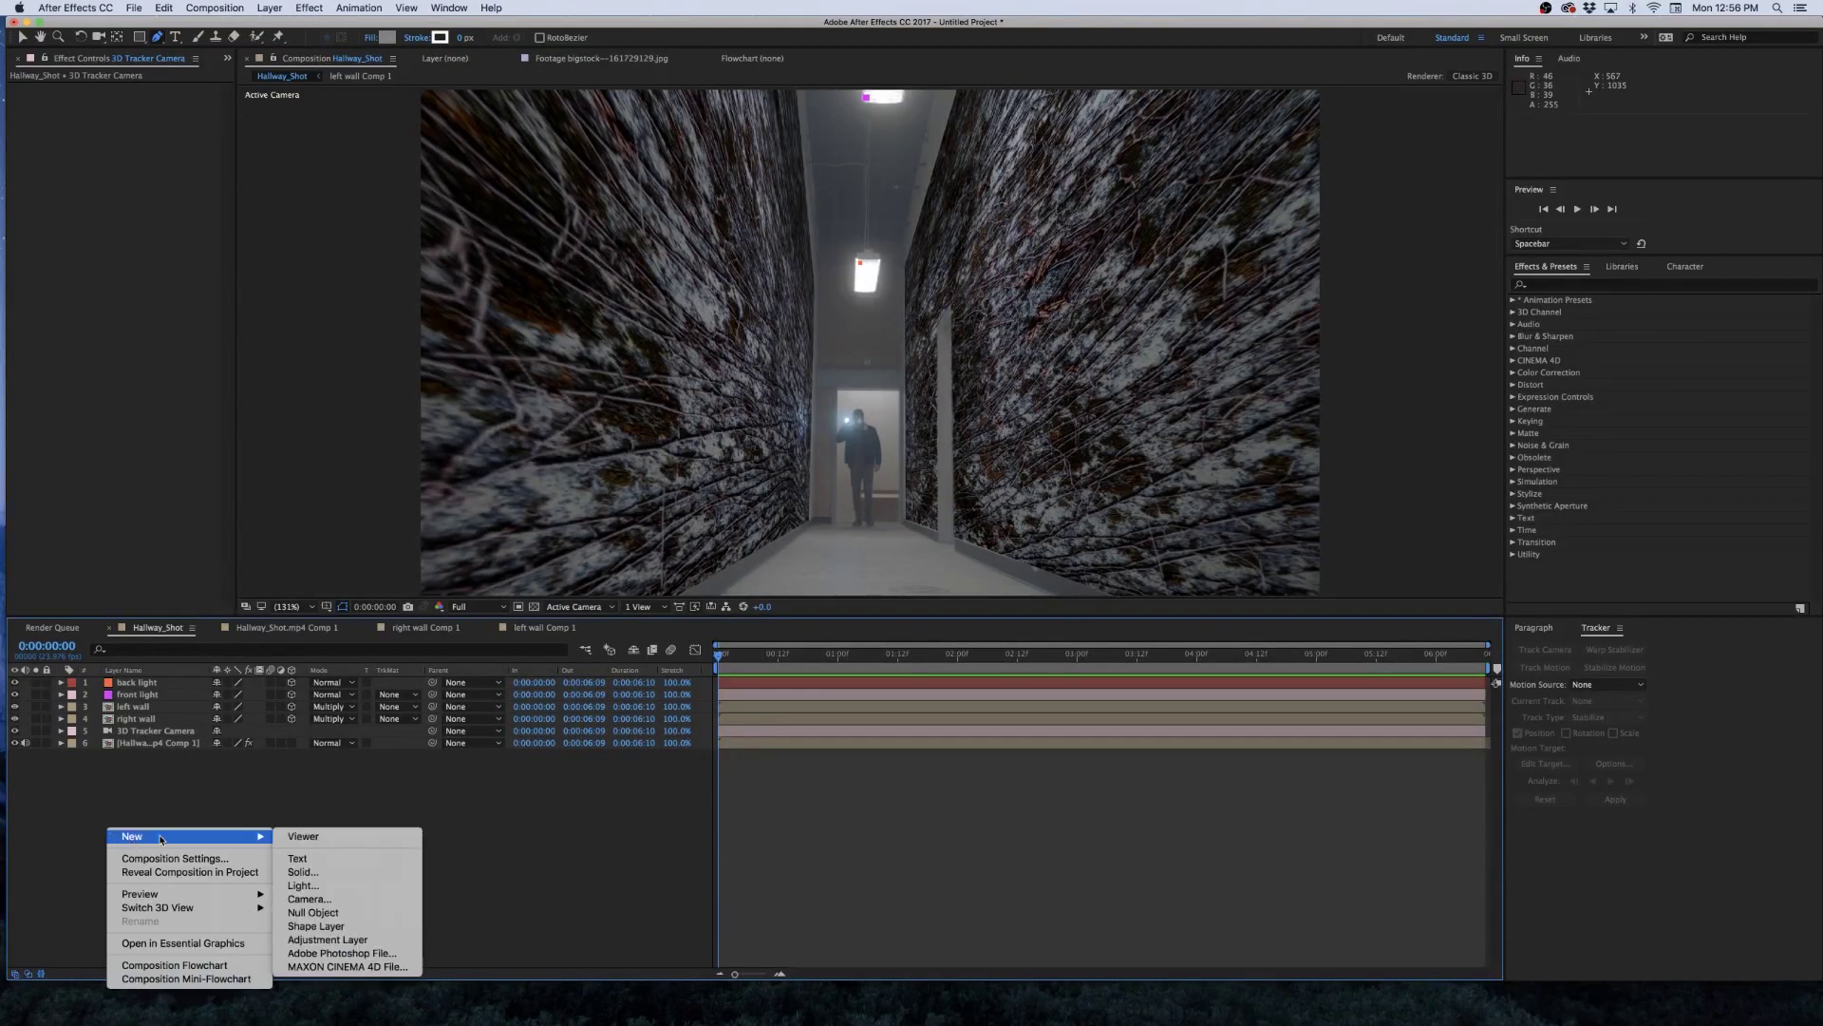
click(314, 885)
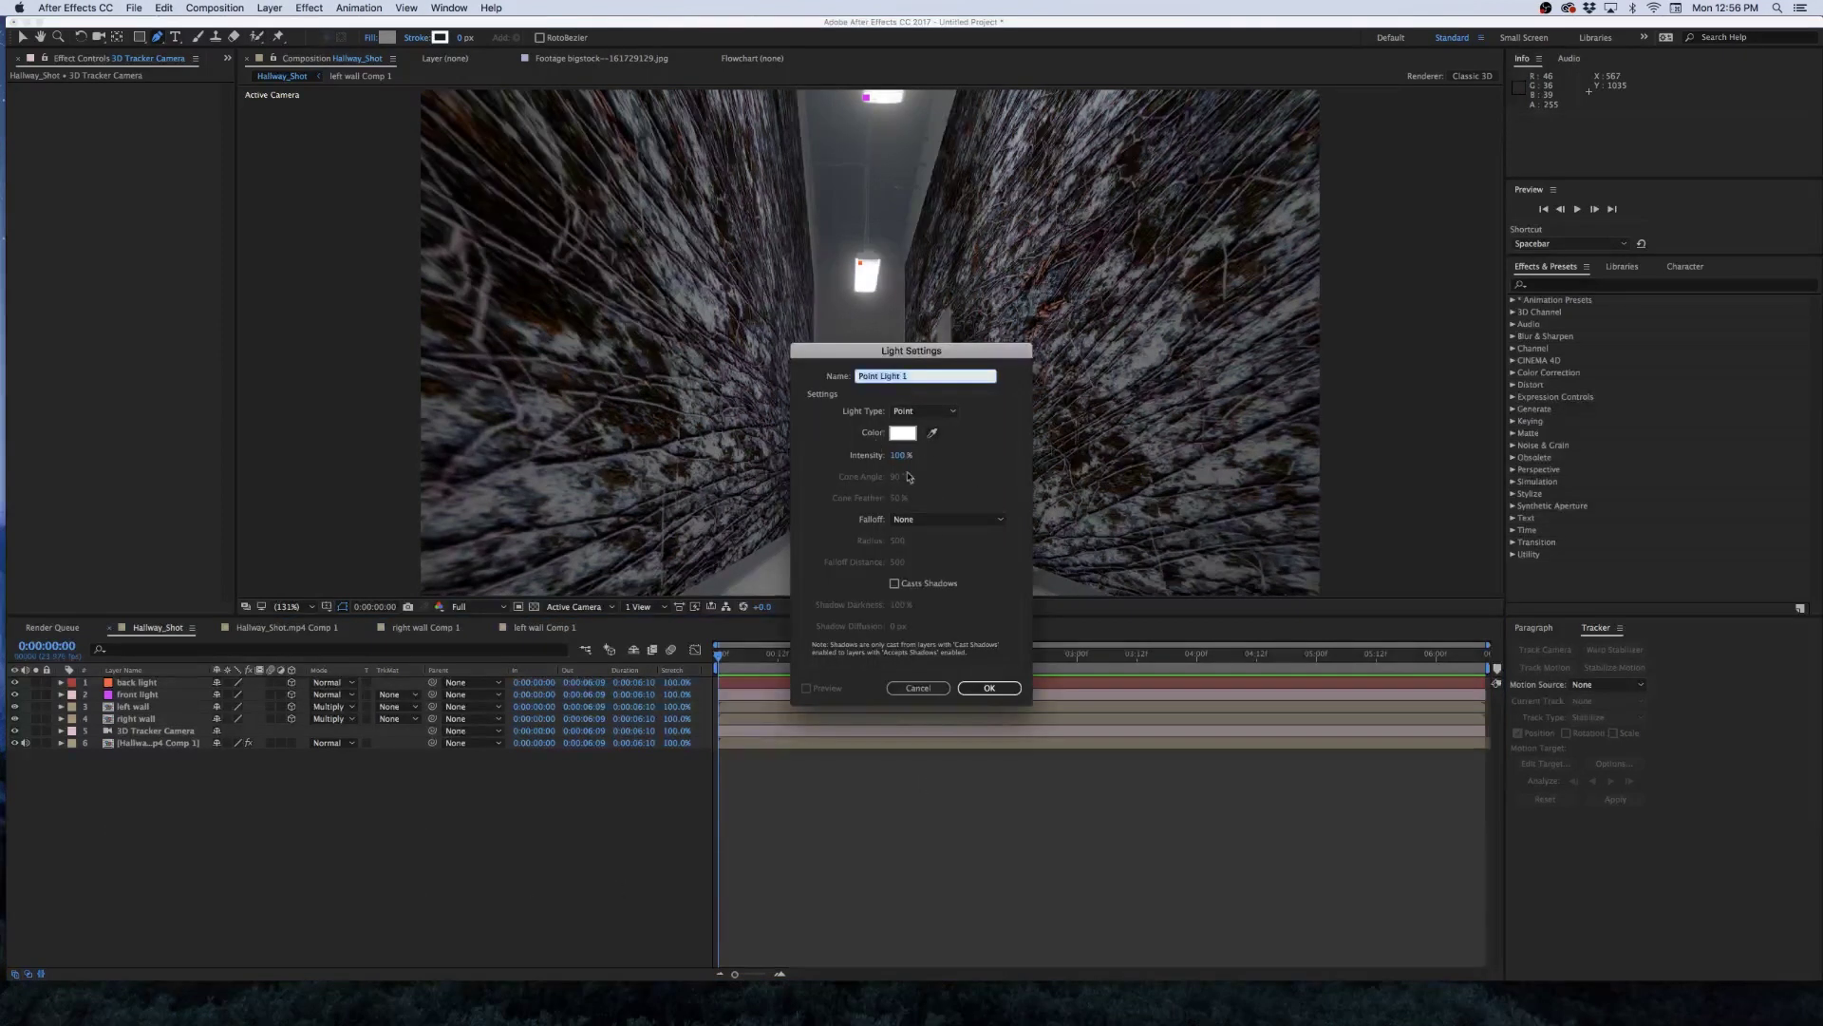
click(989, 688)
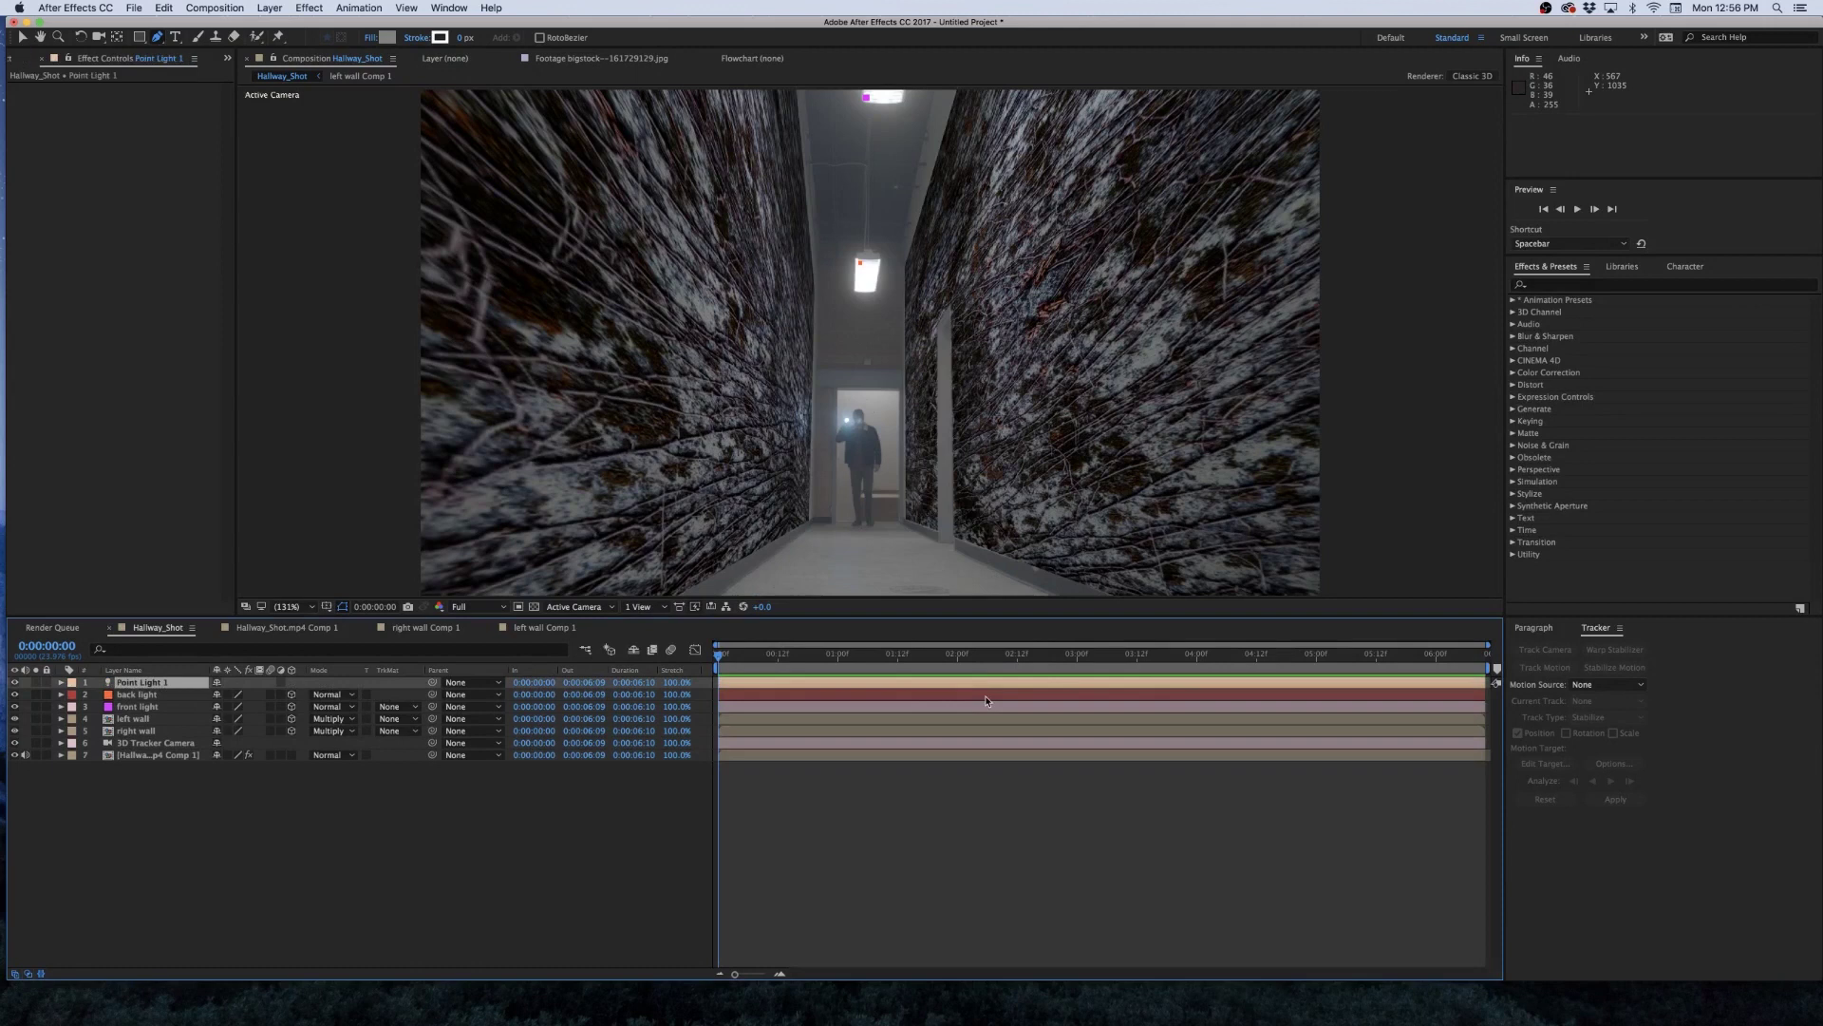
Copy the position of the front light layer onto Point Light 1.
click(127, 708)
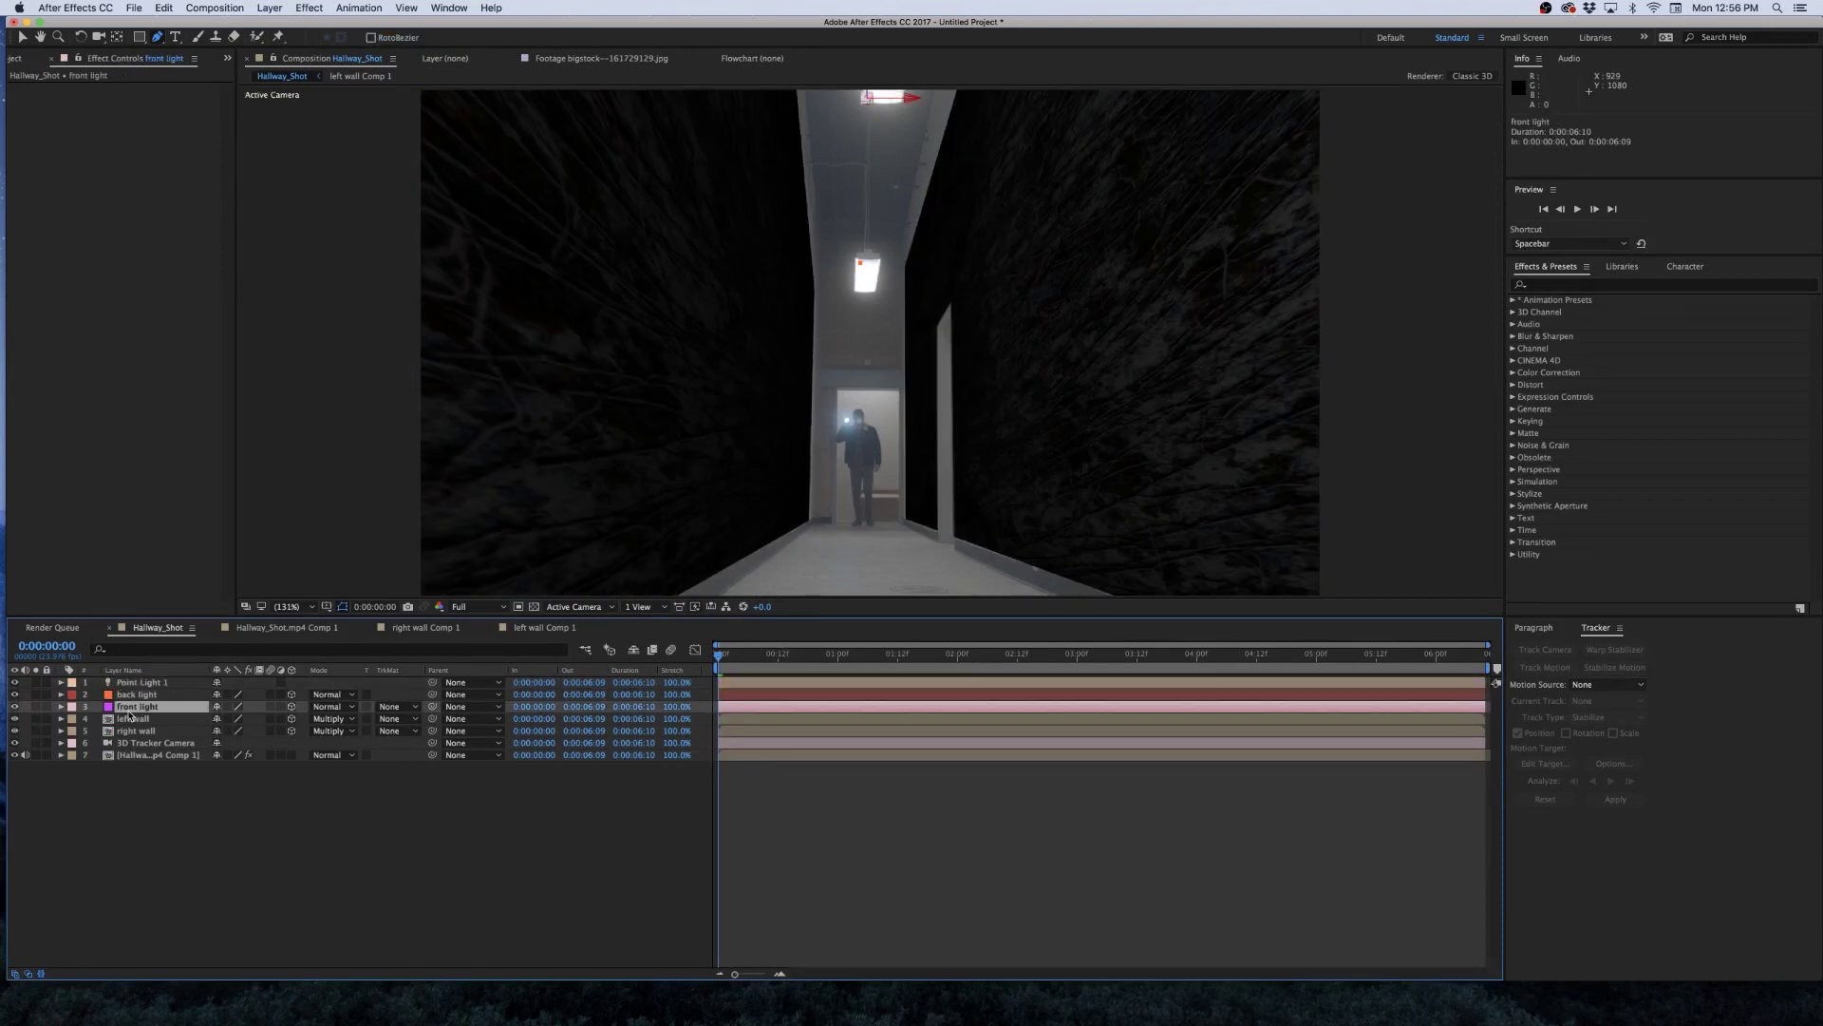
key(p)
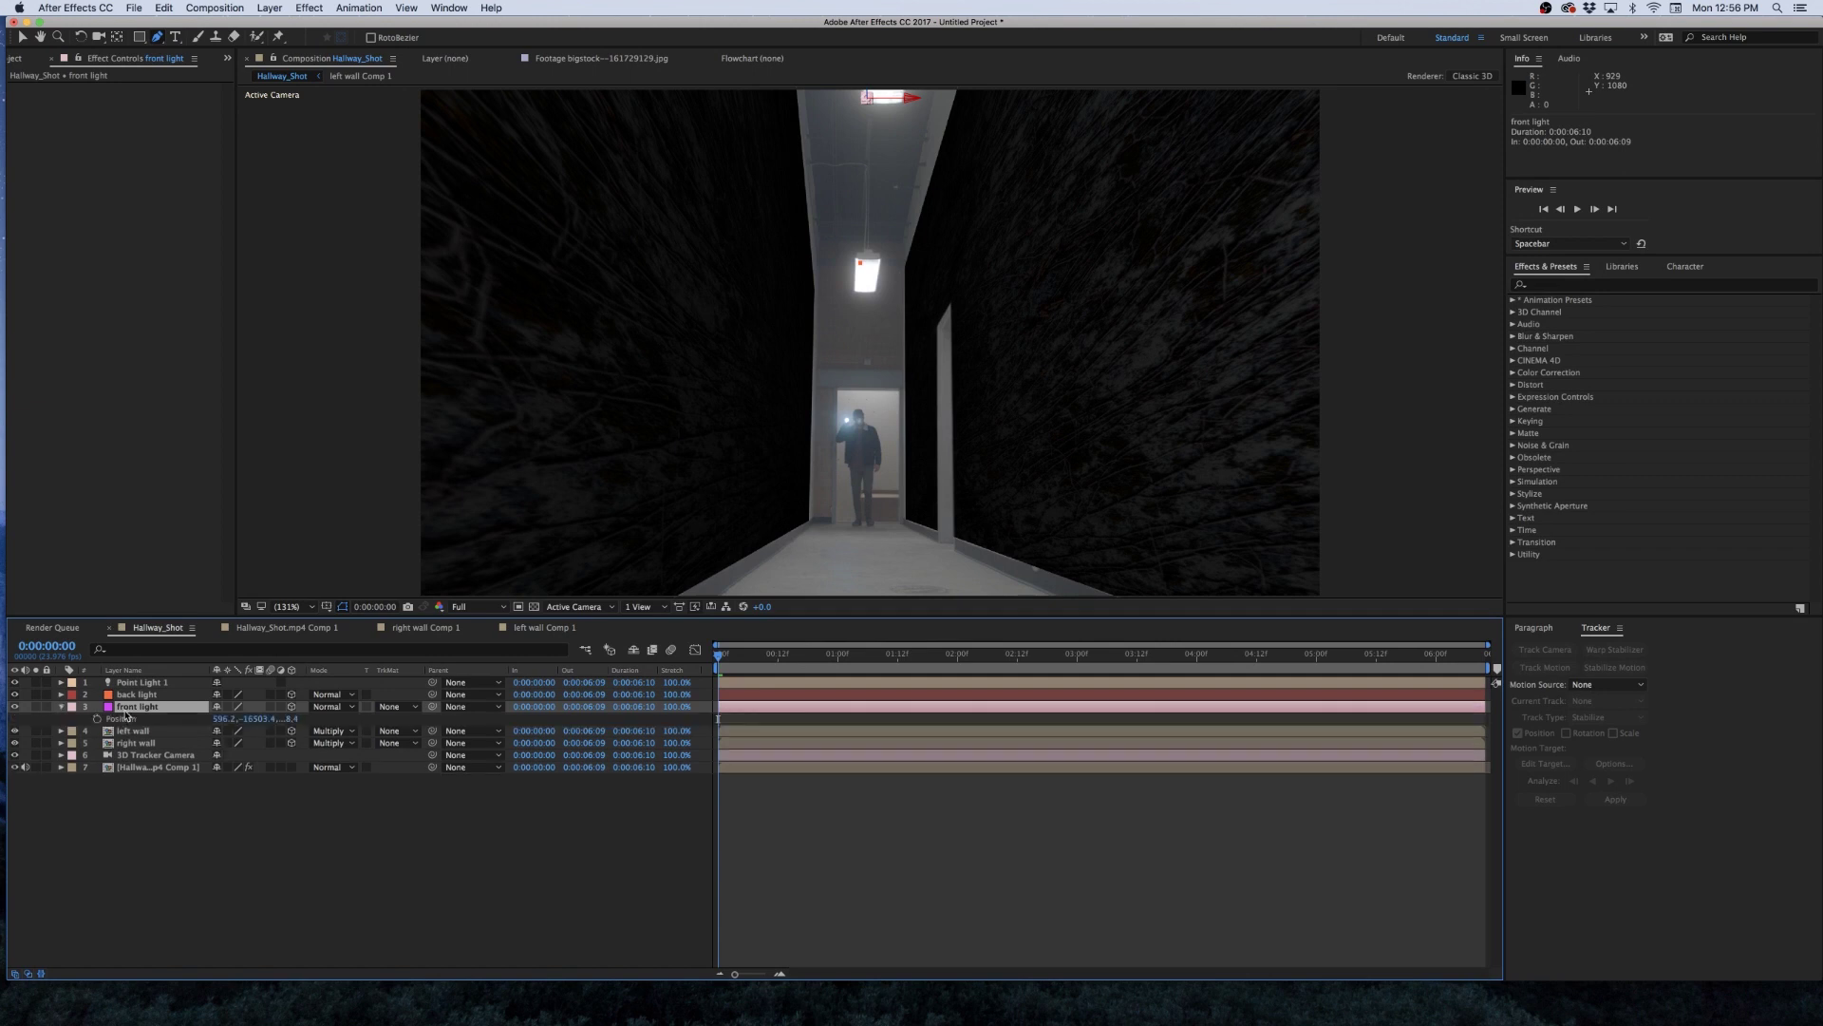
click(119, 721)
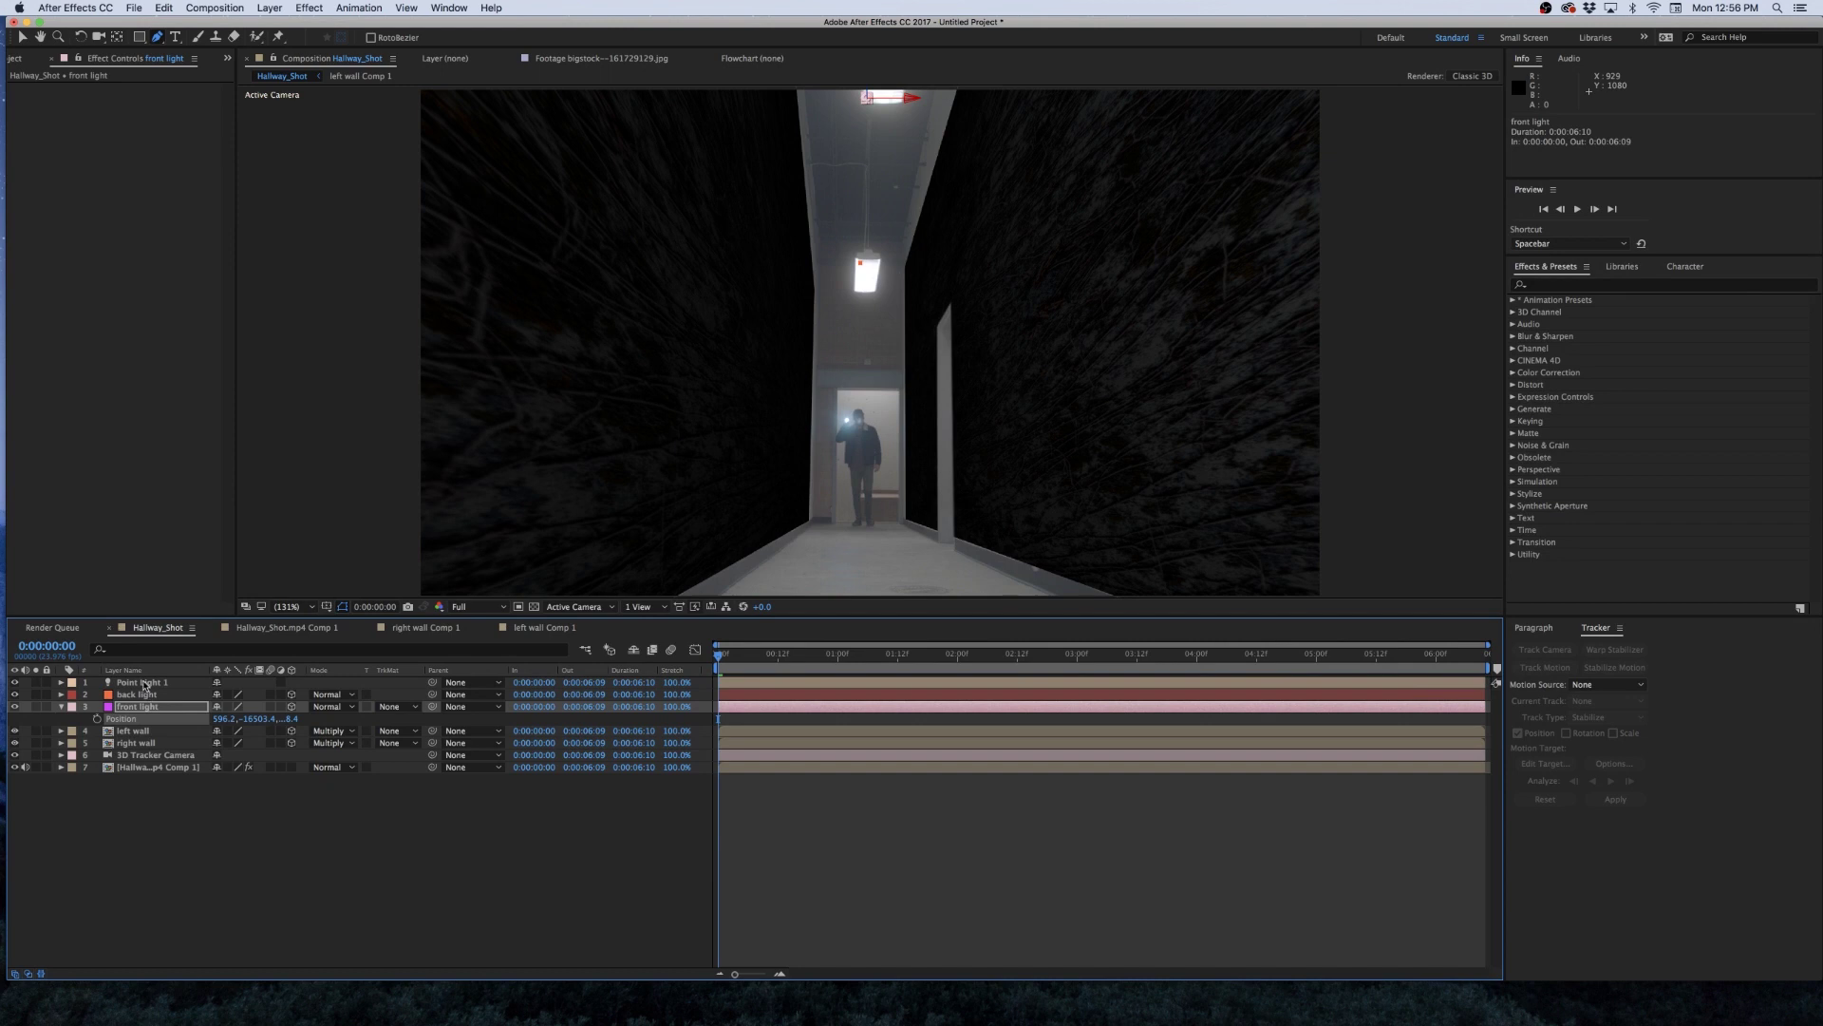
click(146, 684)
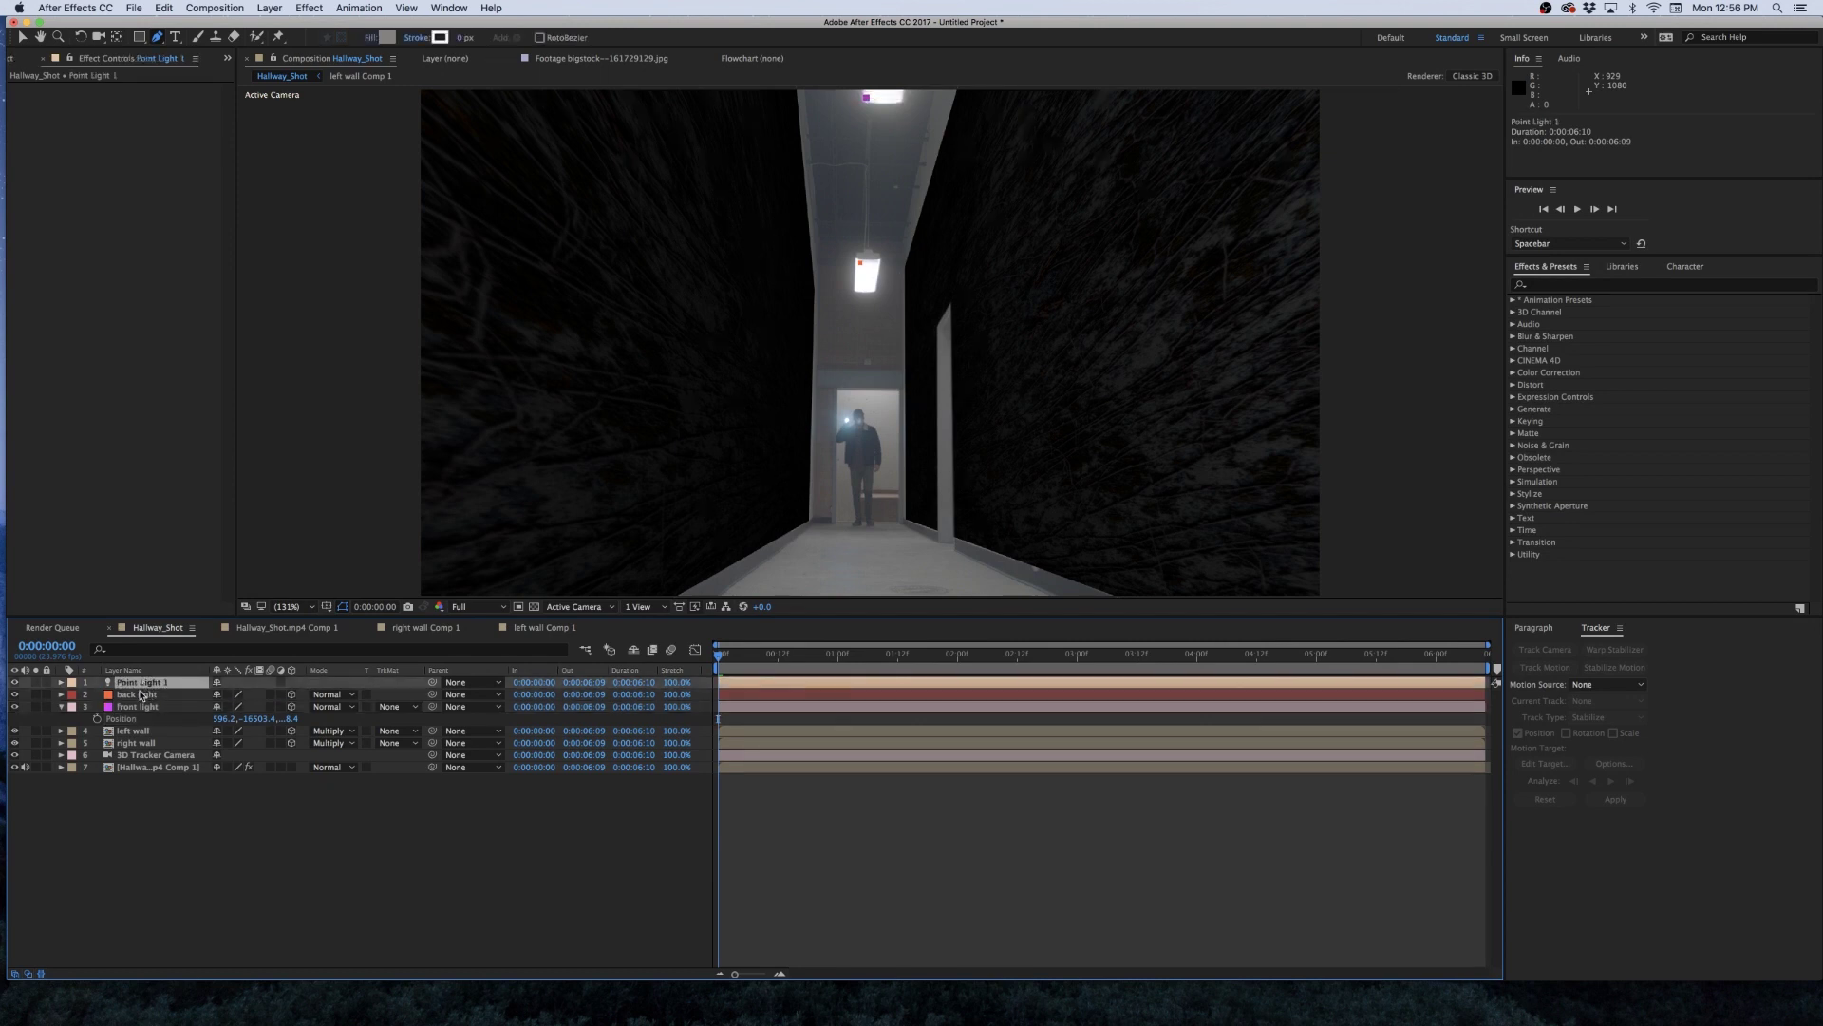
key(p)
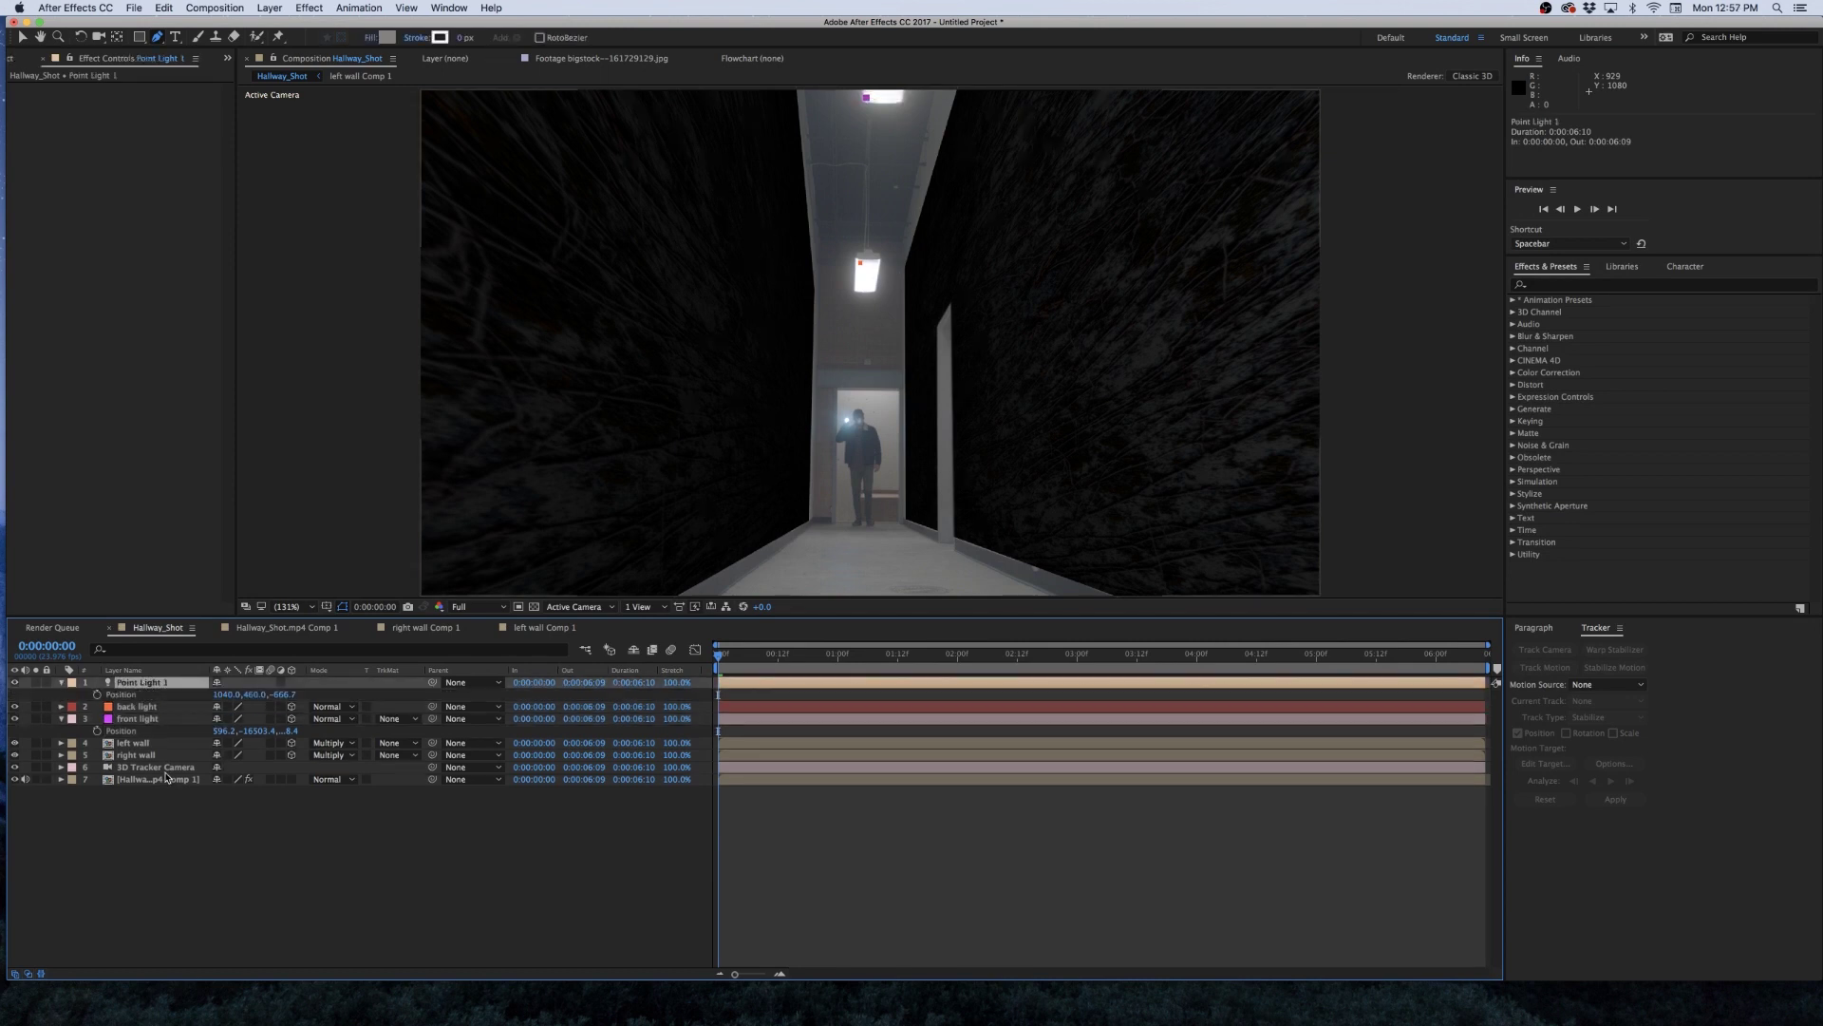
click(117, 695)
key(cmd+v)
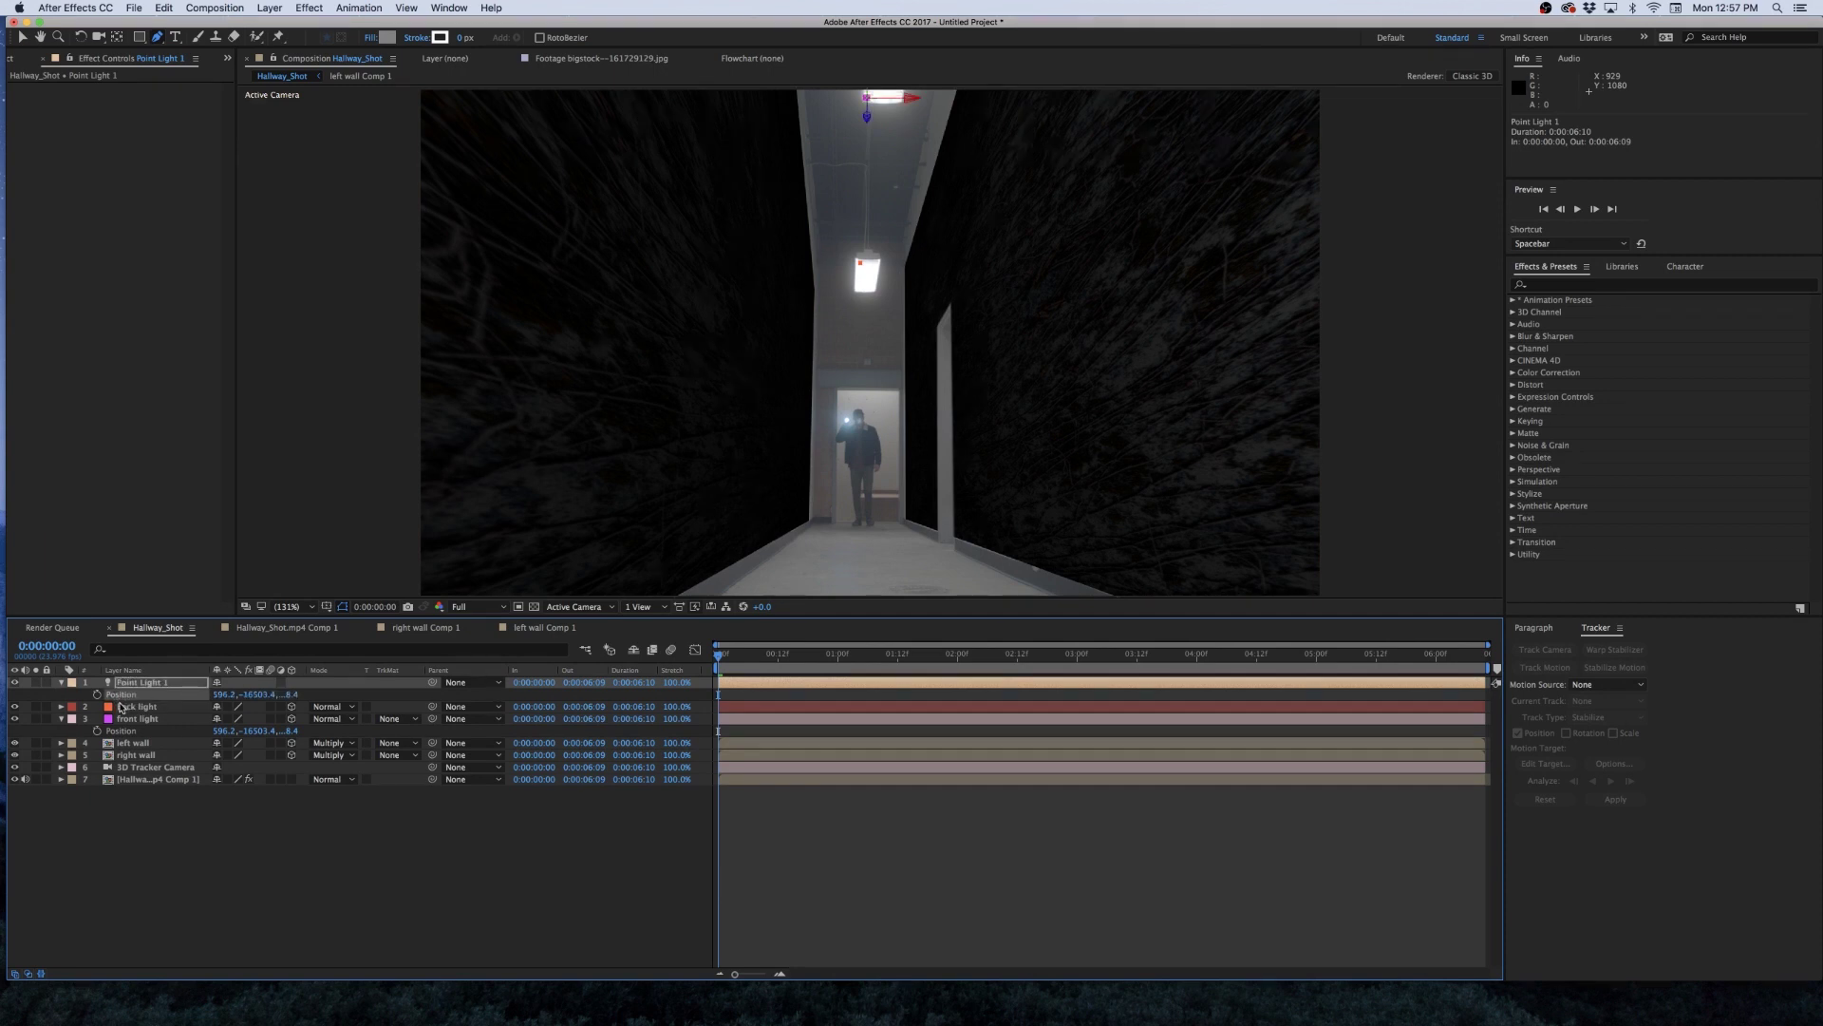
click(123, 897)
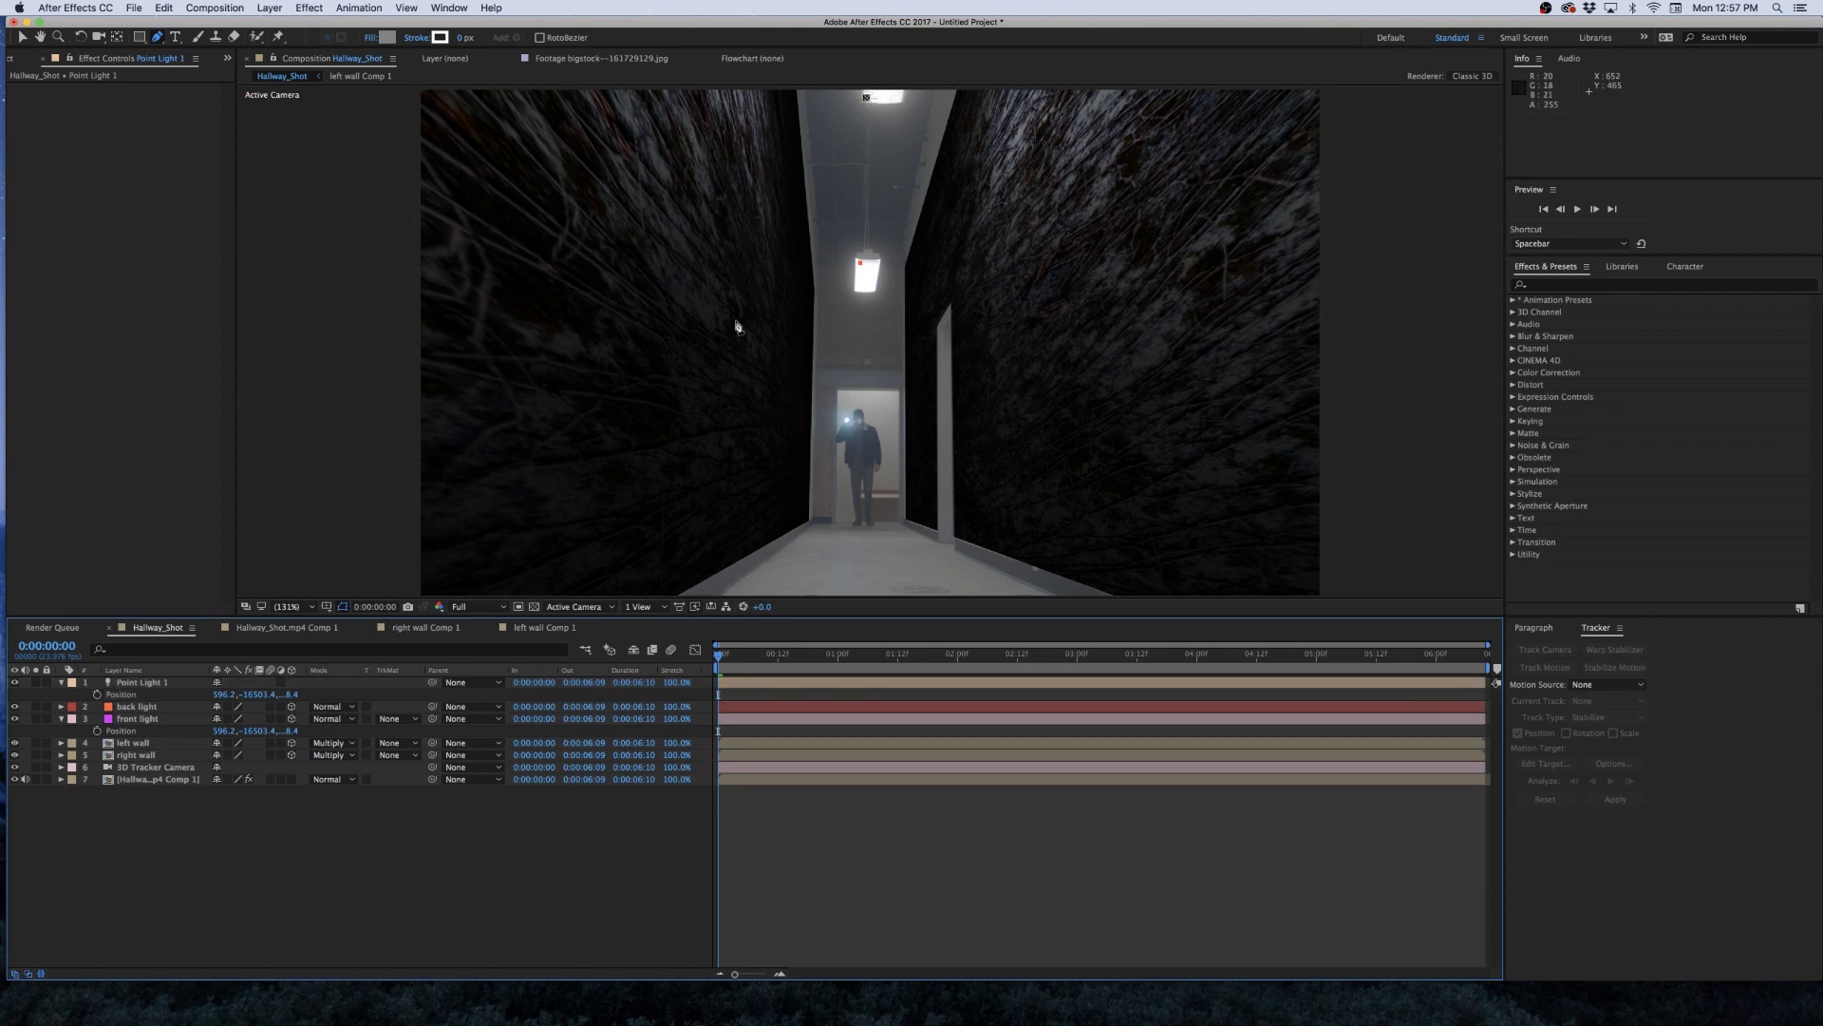
Duplicate Point Light 1 and give the copy the position of the back light layer.
click(145, 682)
key(super+d)
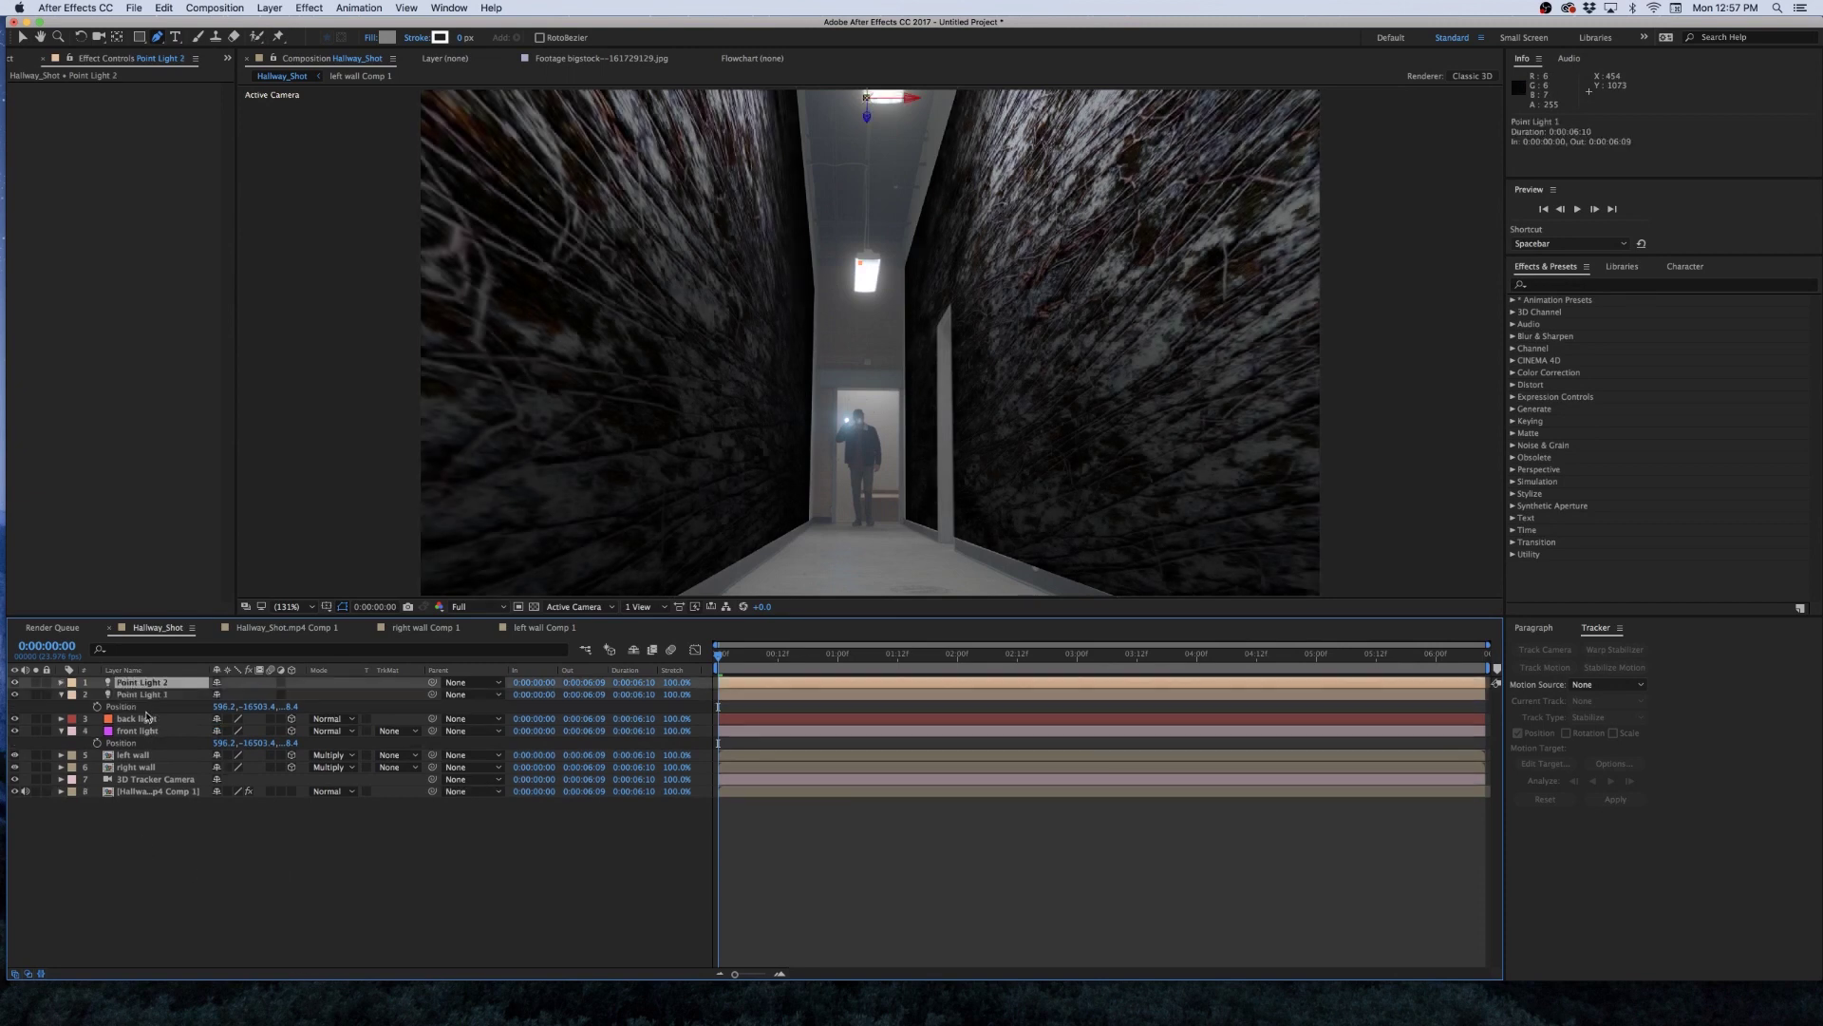
click(142, 720)
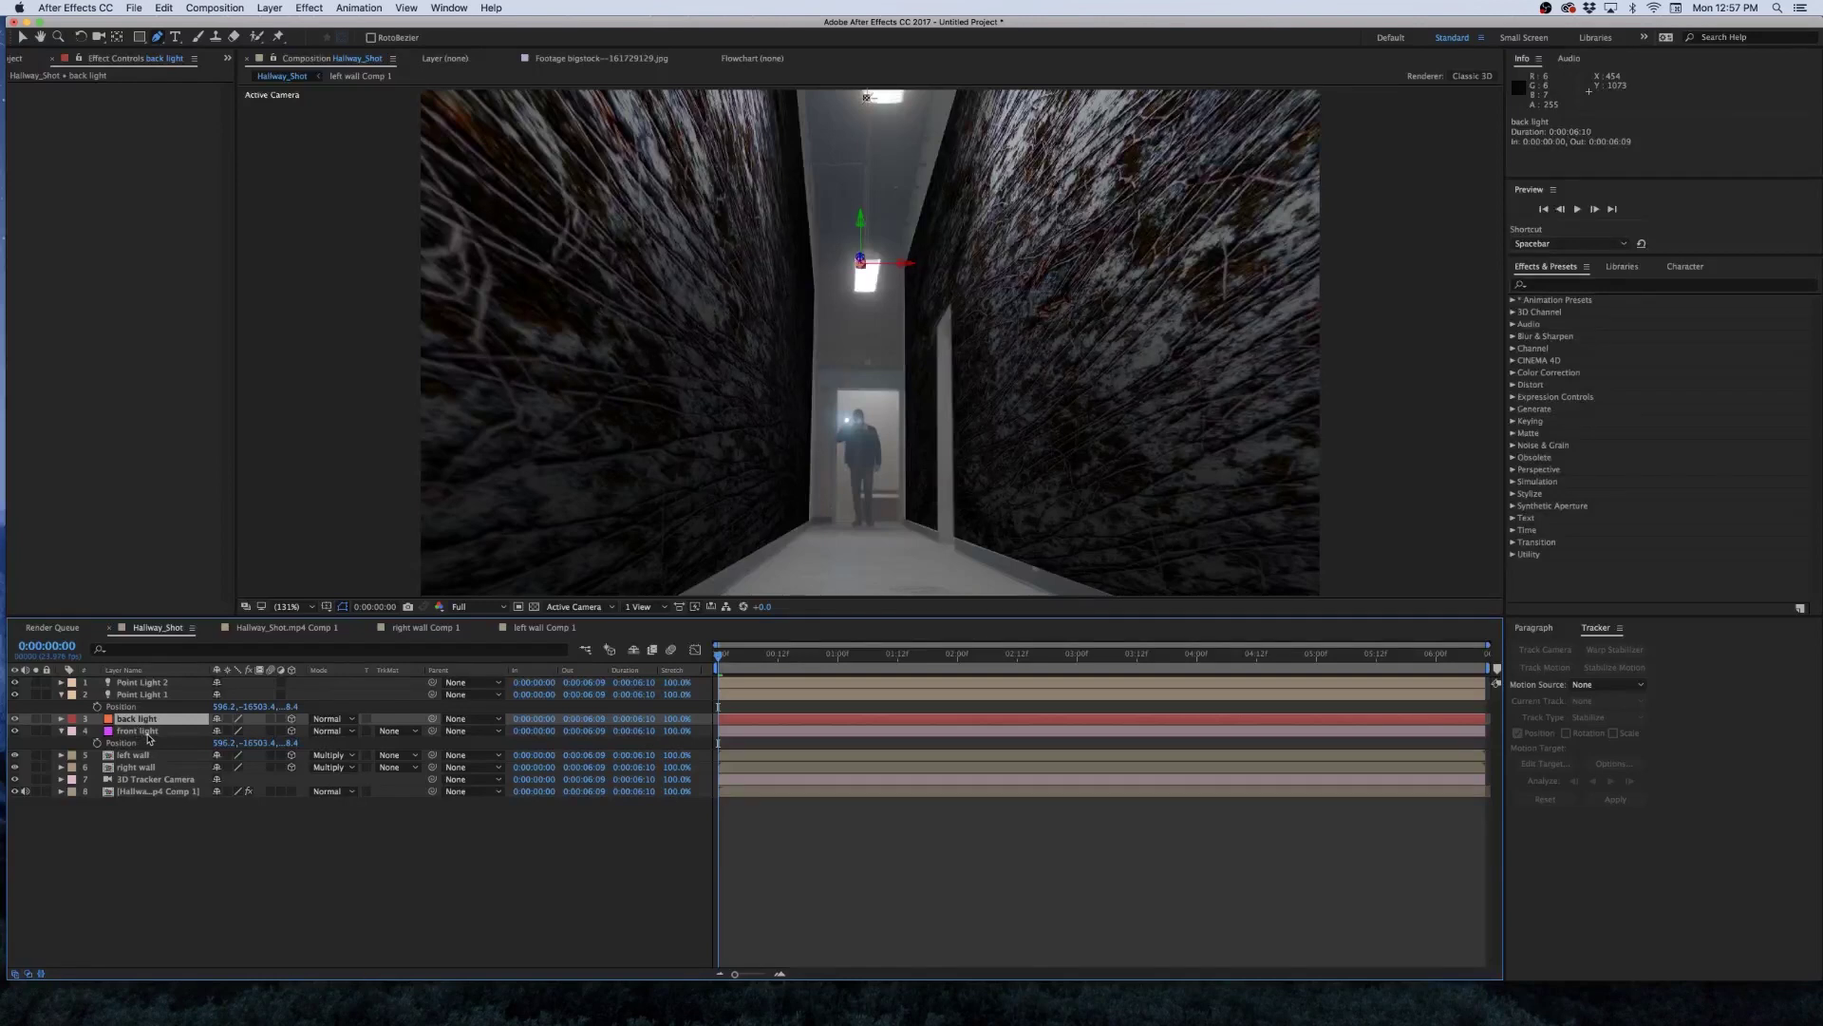
key(p)
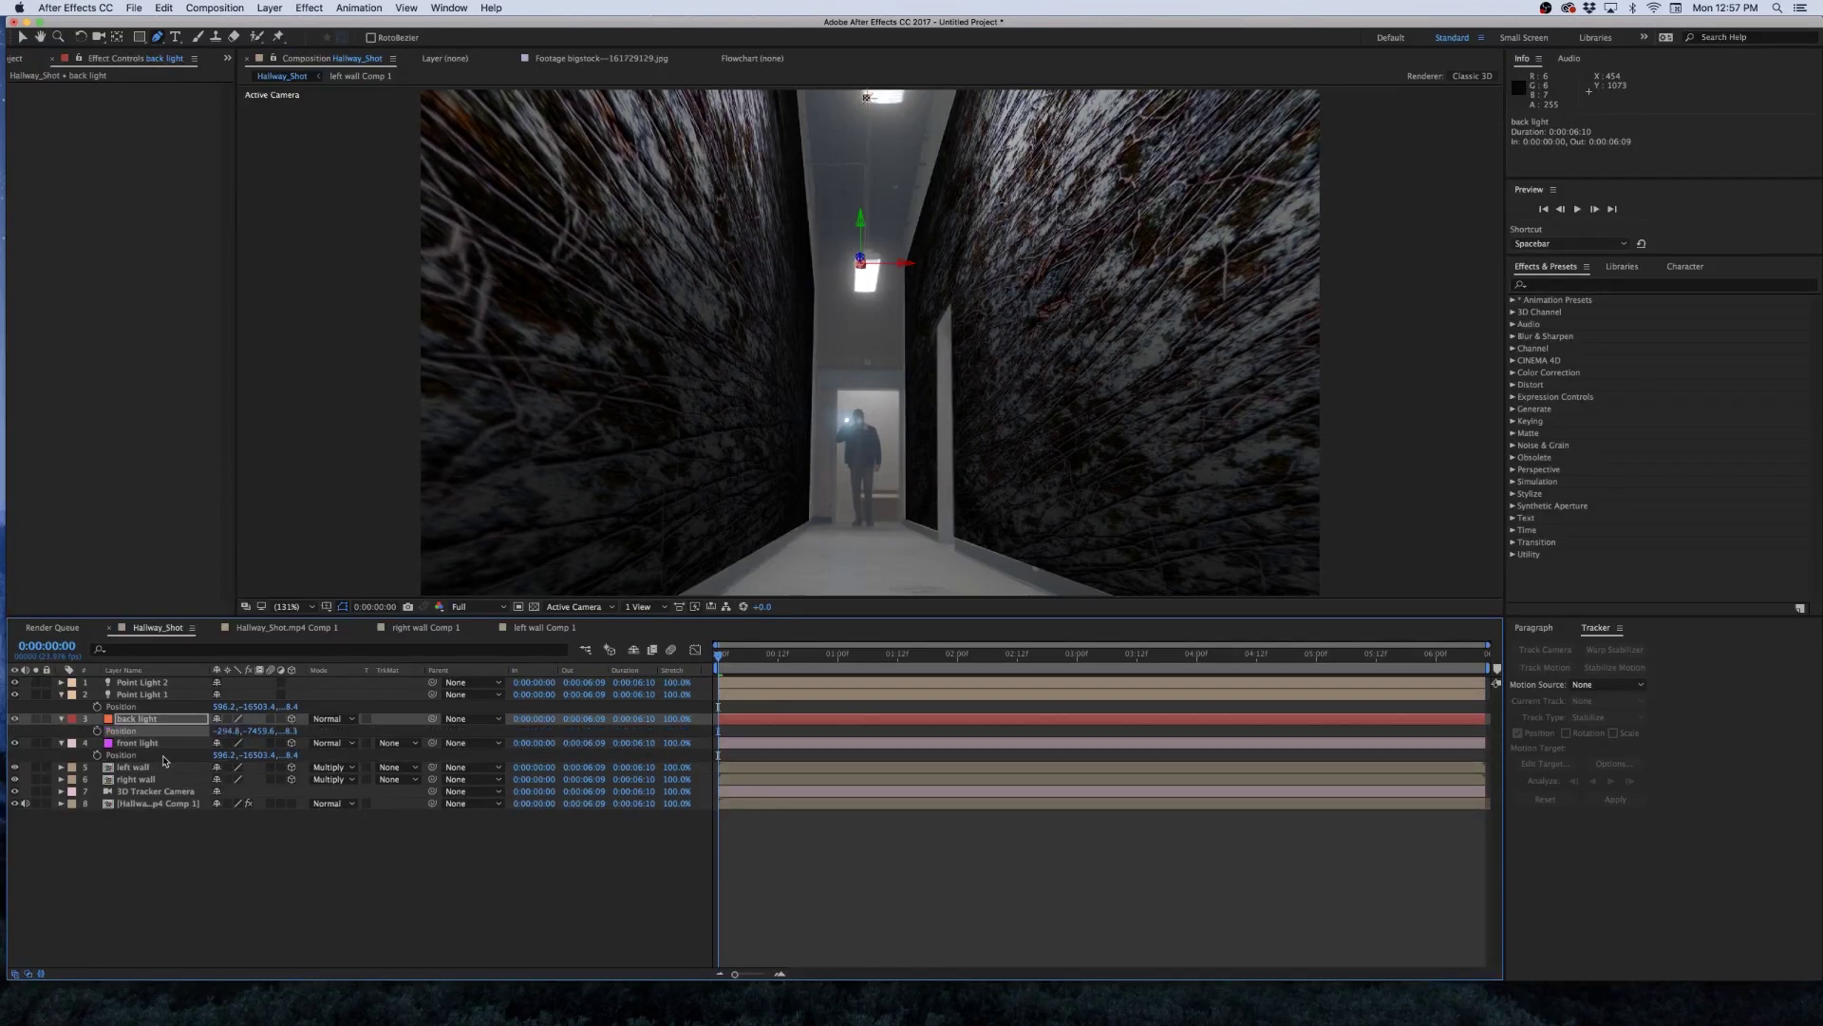
click(149, 686)
key(p)
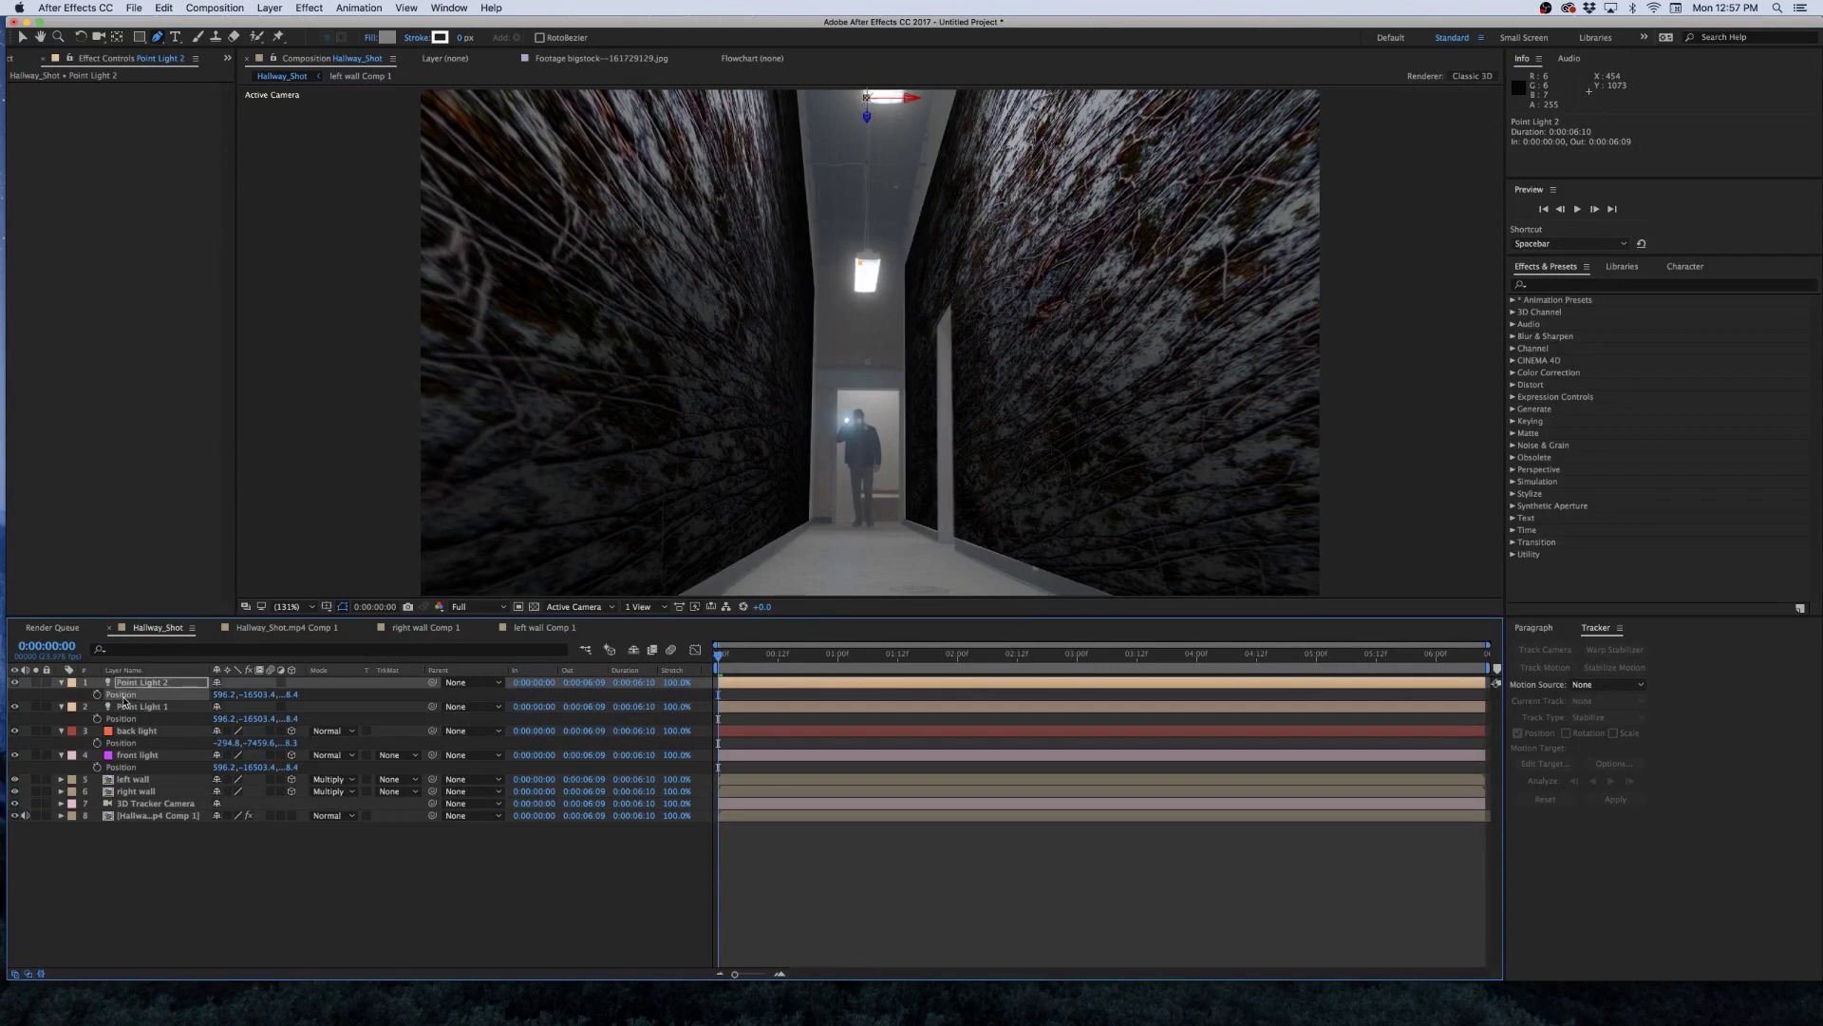
key(super+v)
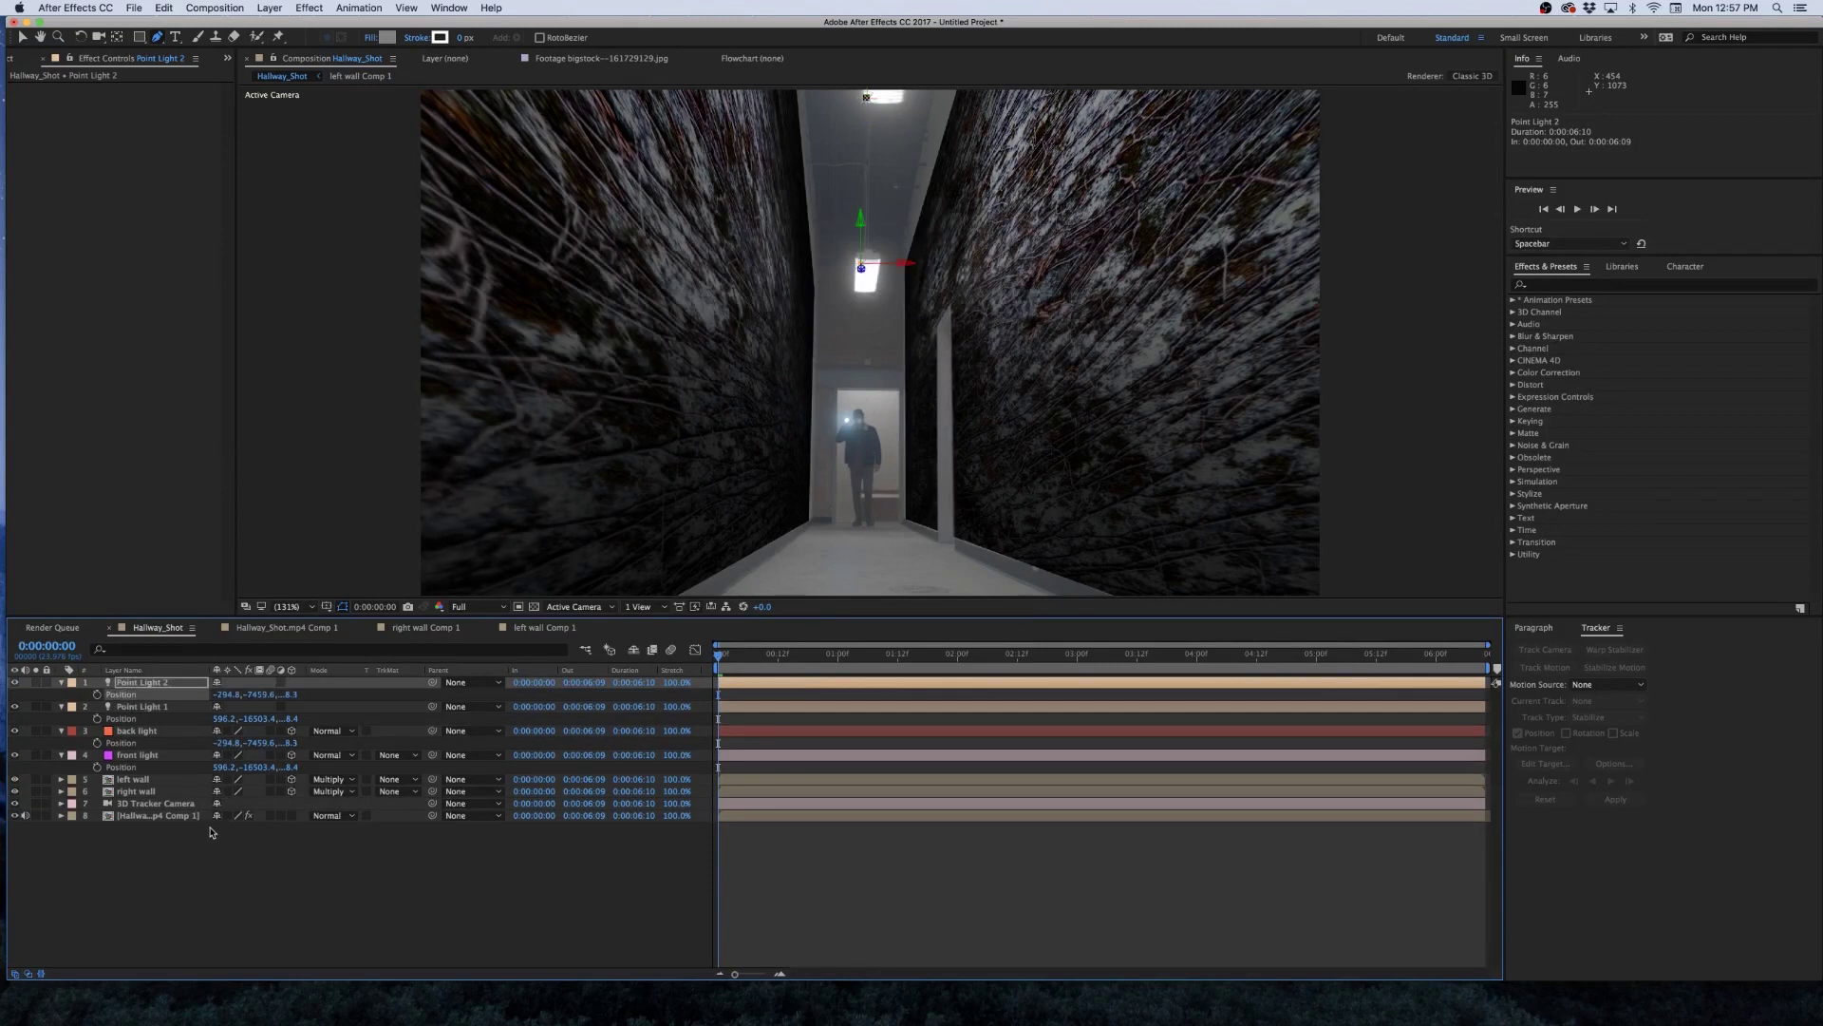
click(326, 950)
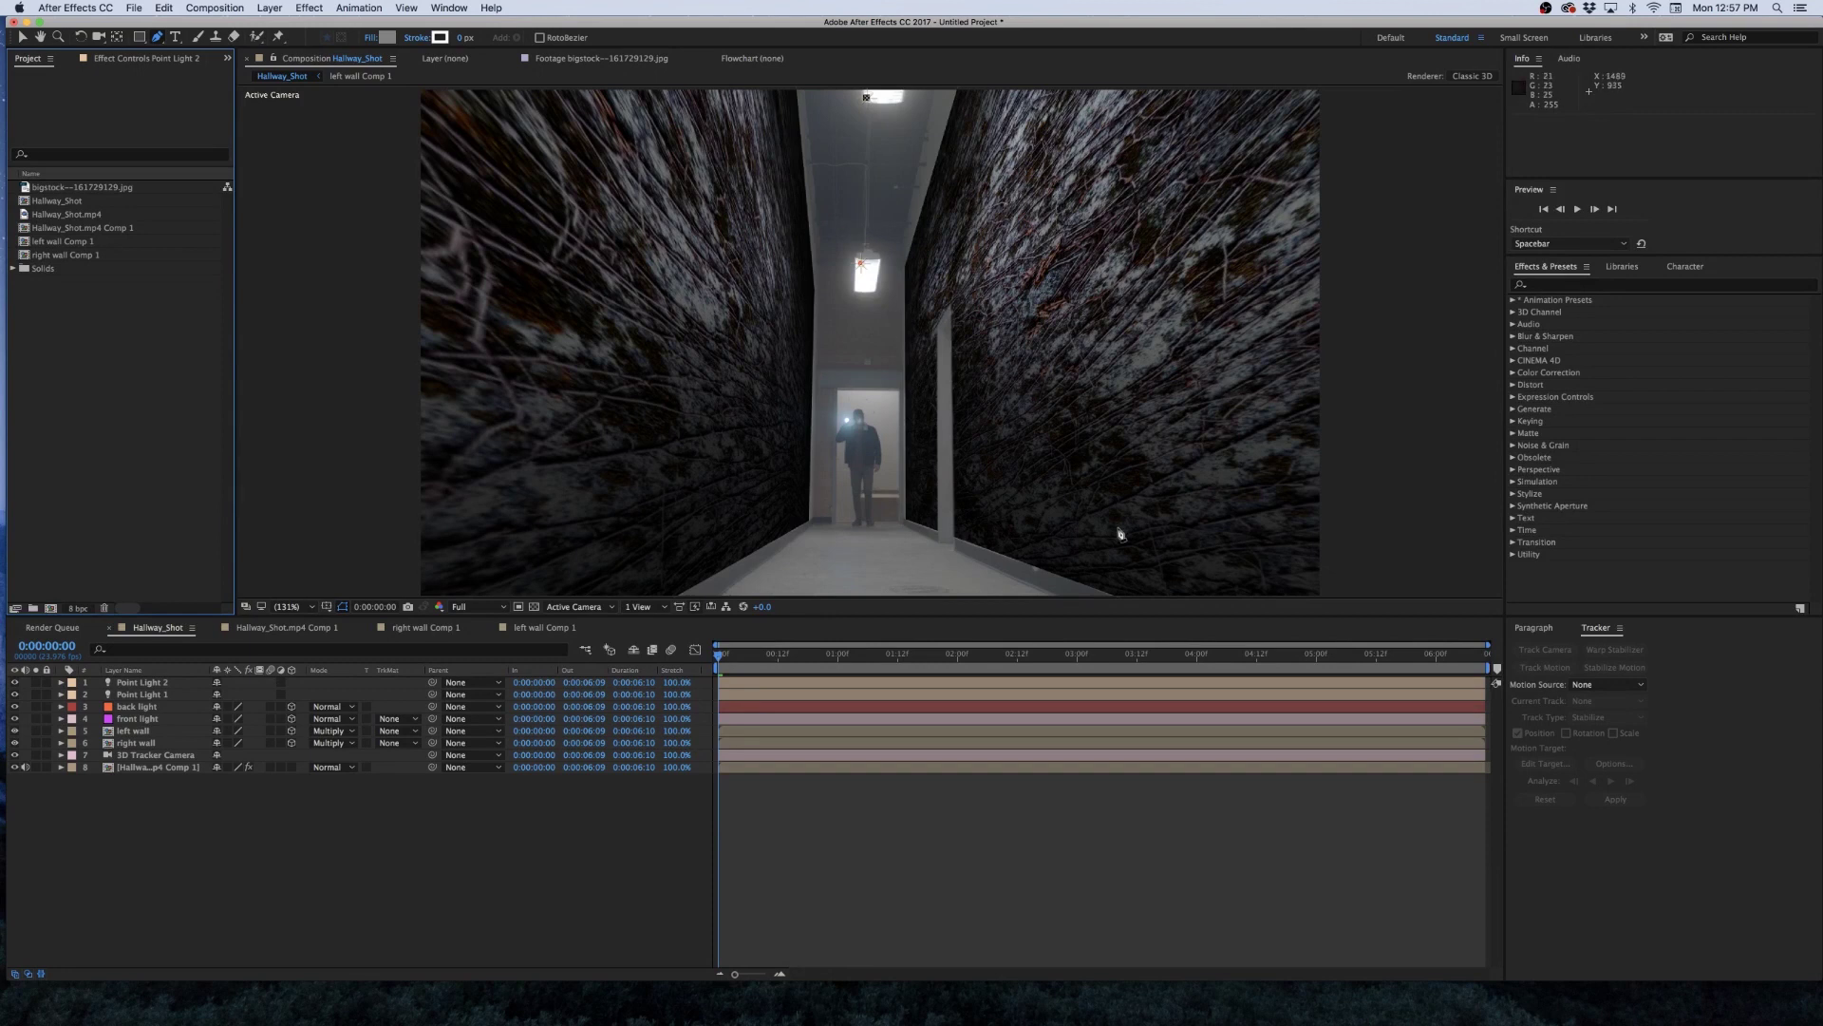
click(390, 864)
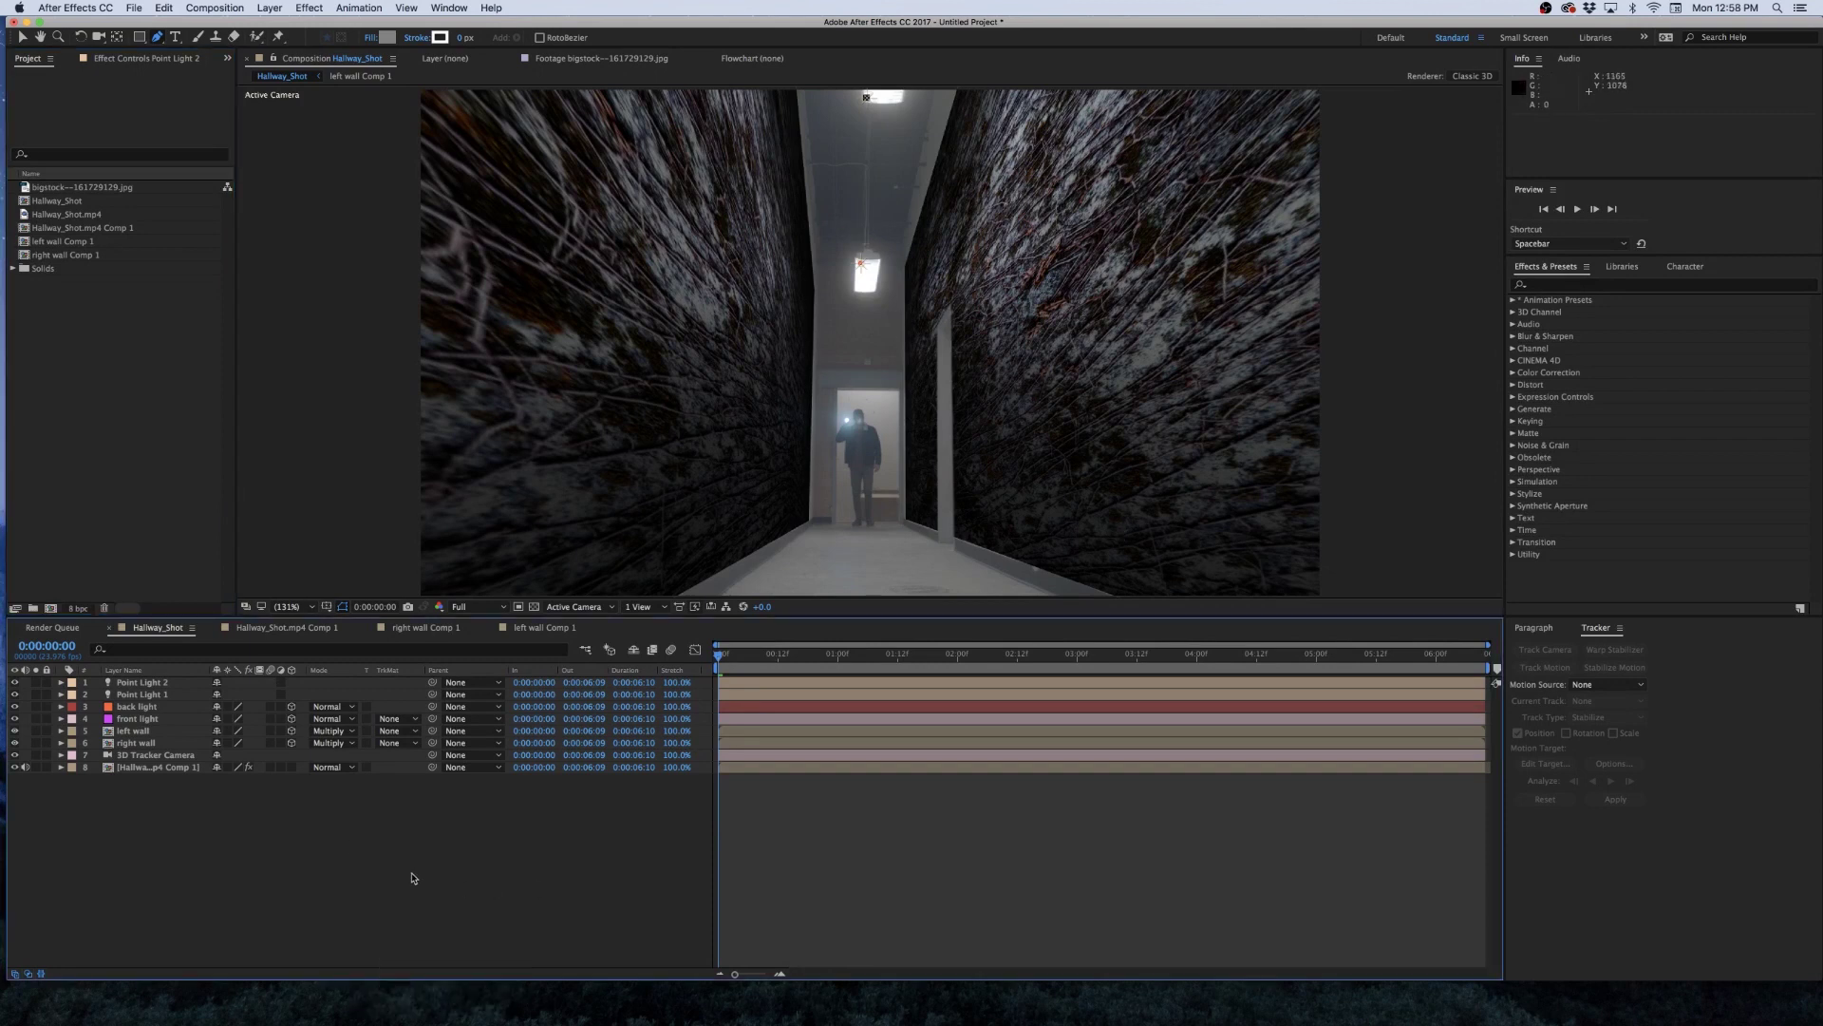
Add an adjustment layer above all layers in Hallway_Shot and apply the Lumetri Color effect to it.
right_click(291, 841)
mouse_move(362, 850)
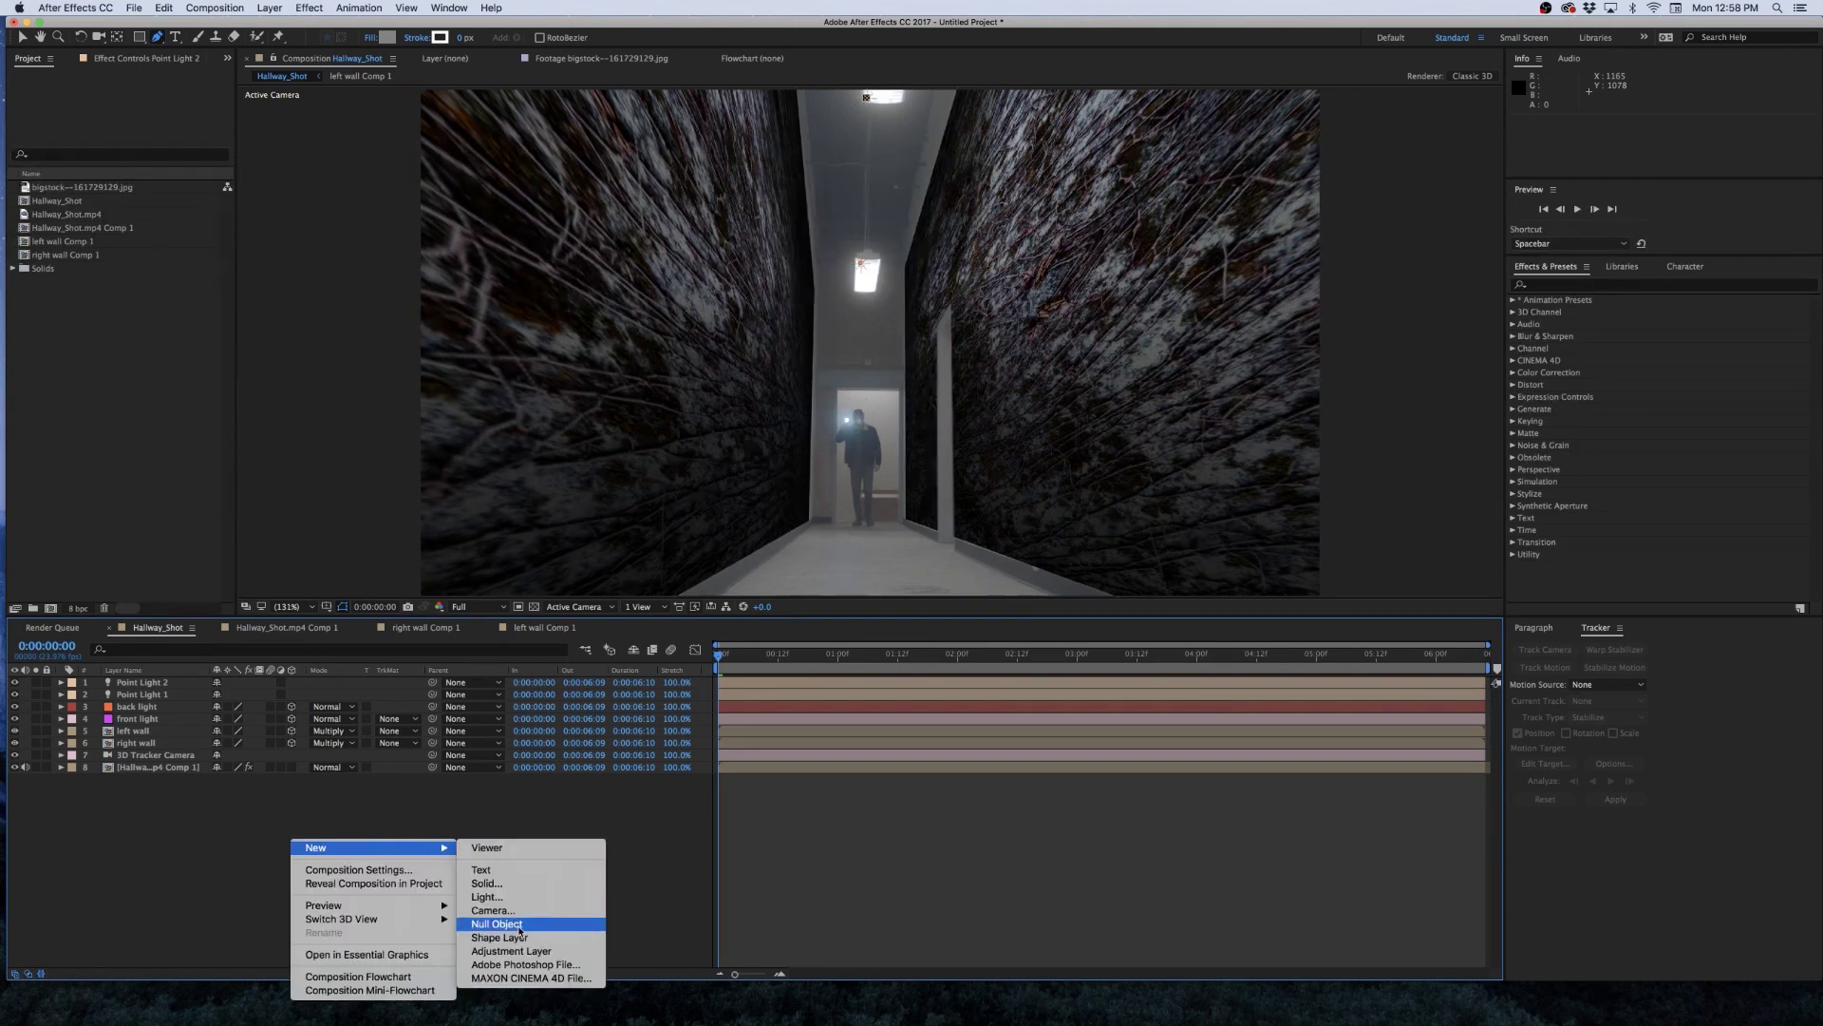
key(Escape)
right_click(379, 850)
mouse_move(475, 858)
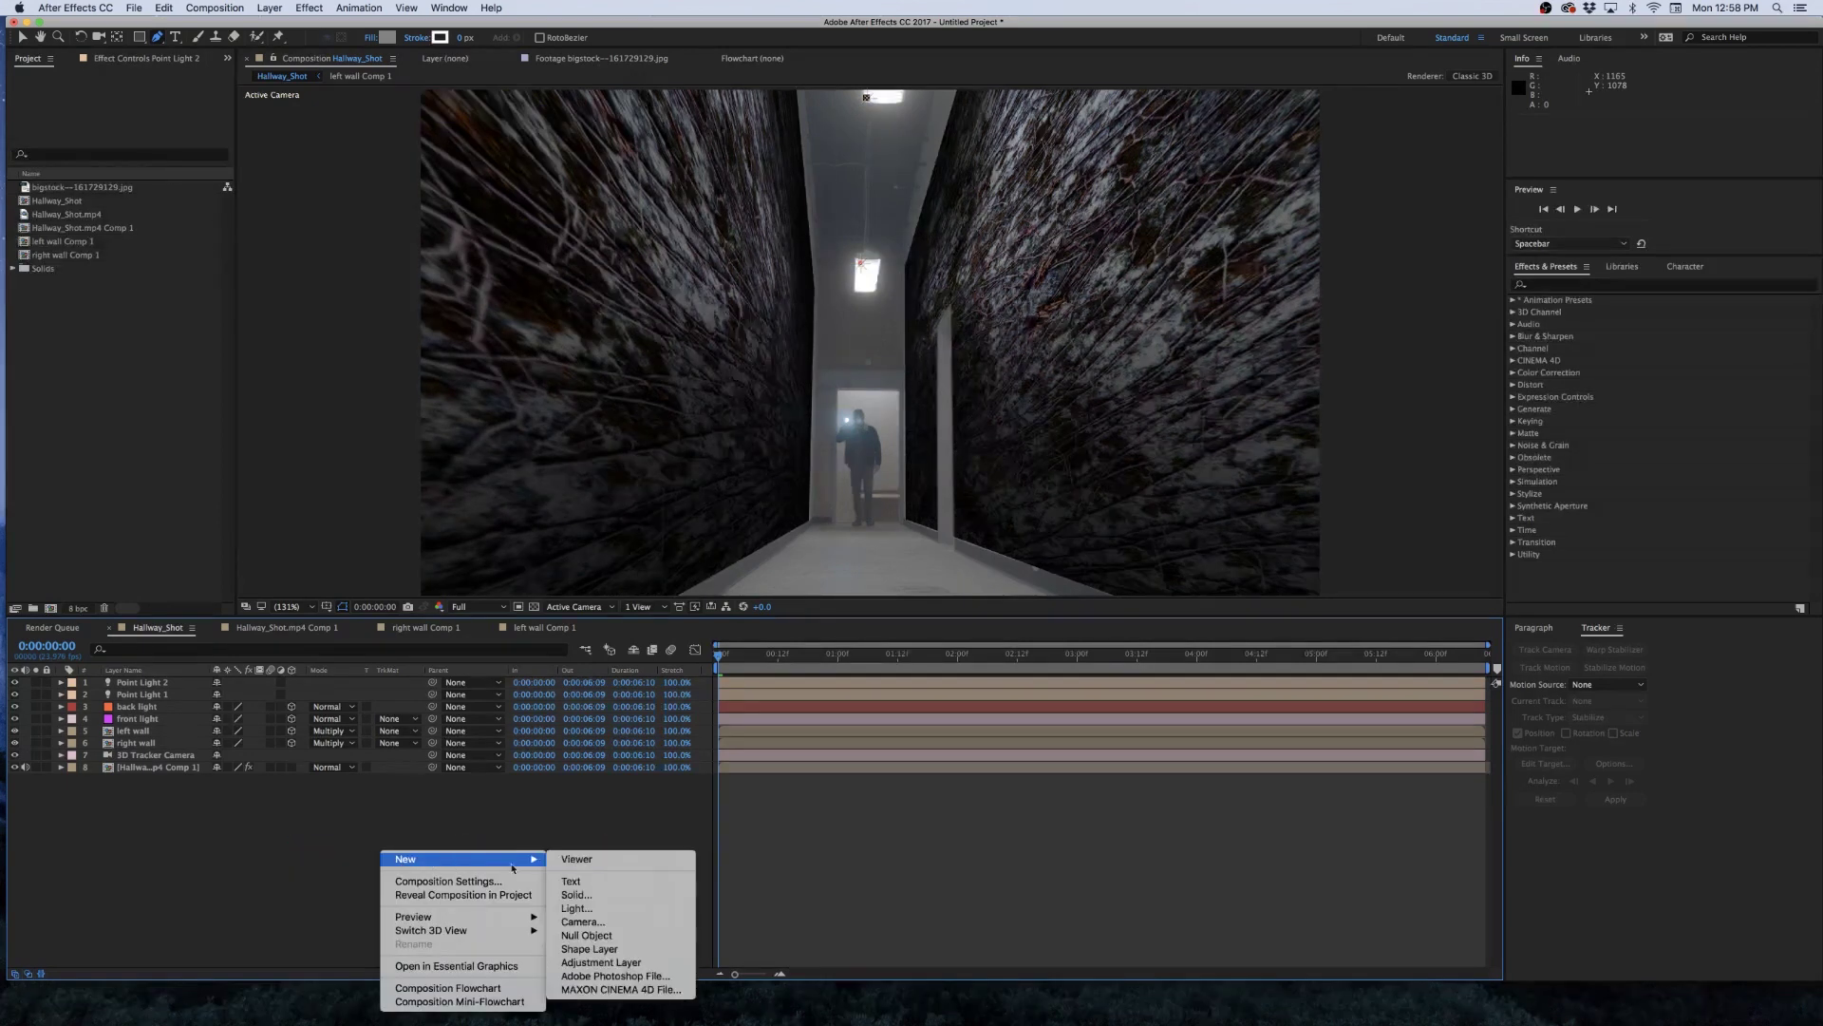
click(631, 963)
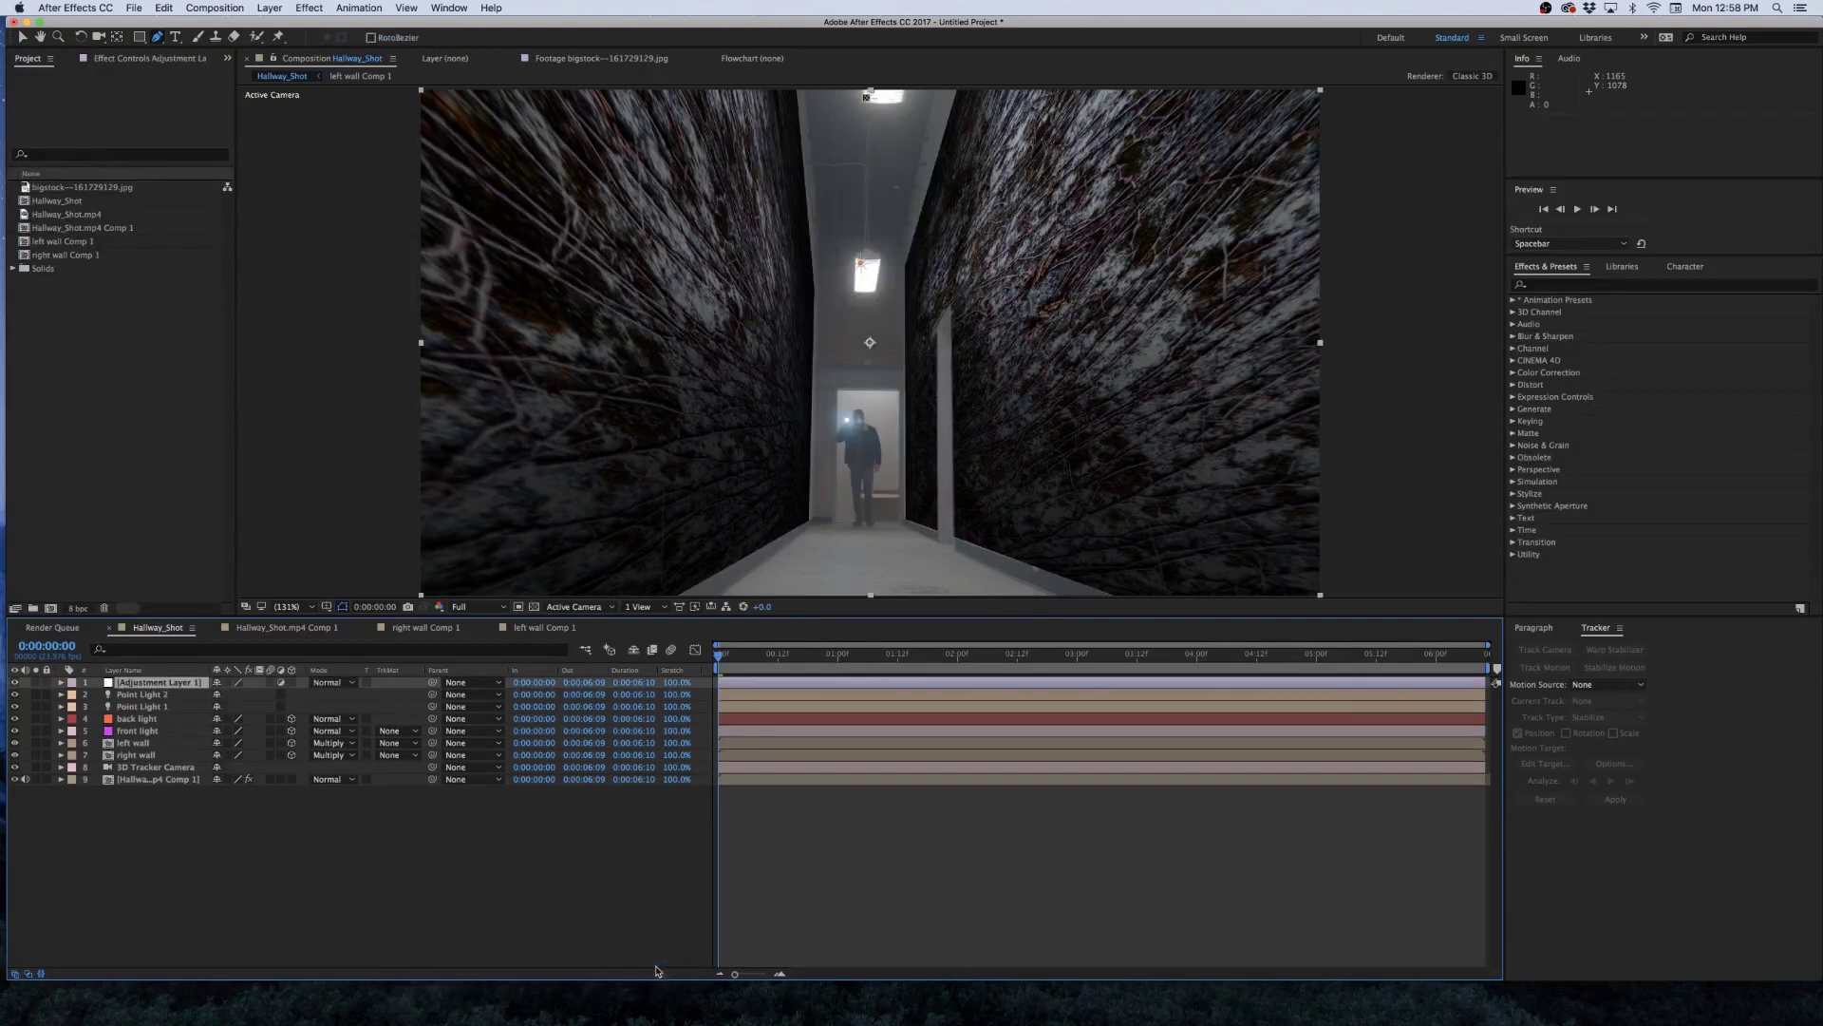
click(310, 7)
mouse_move(380, 142)
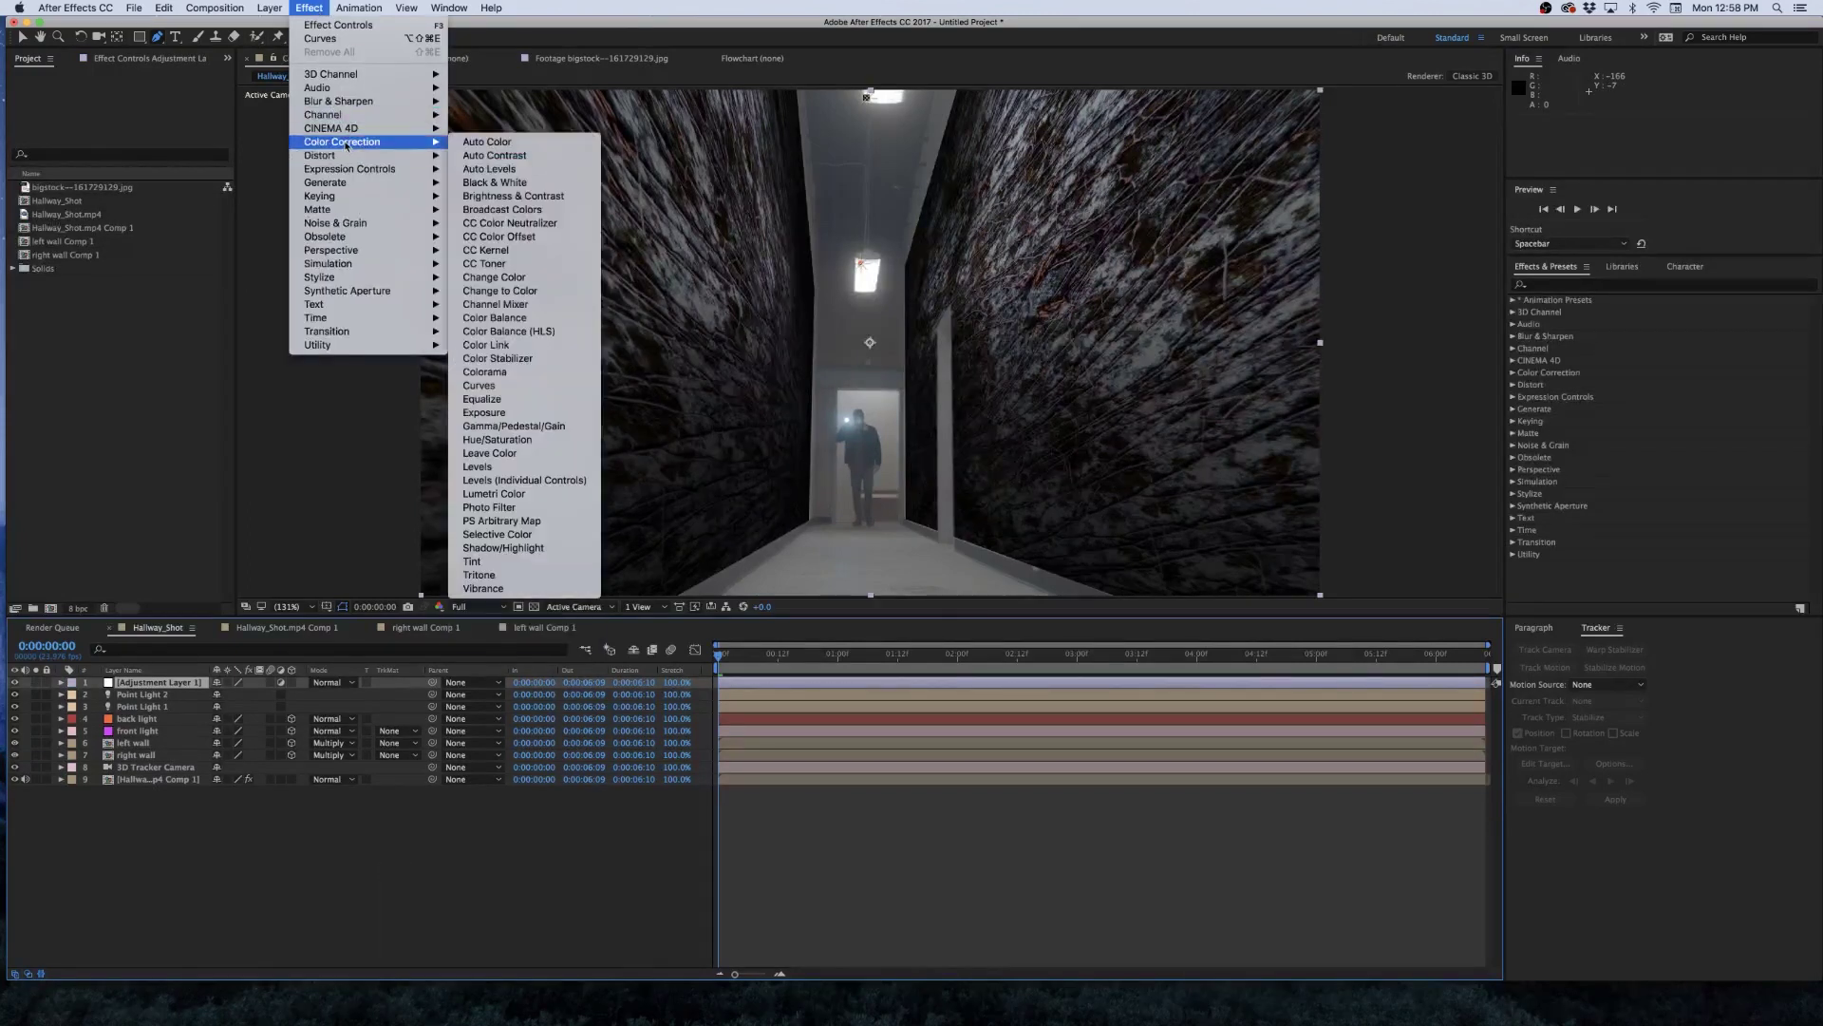
click(498, 494)
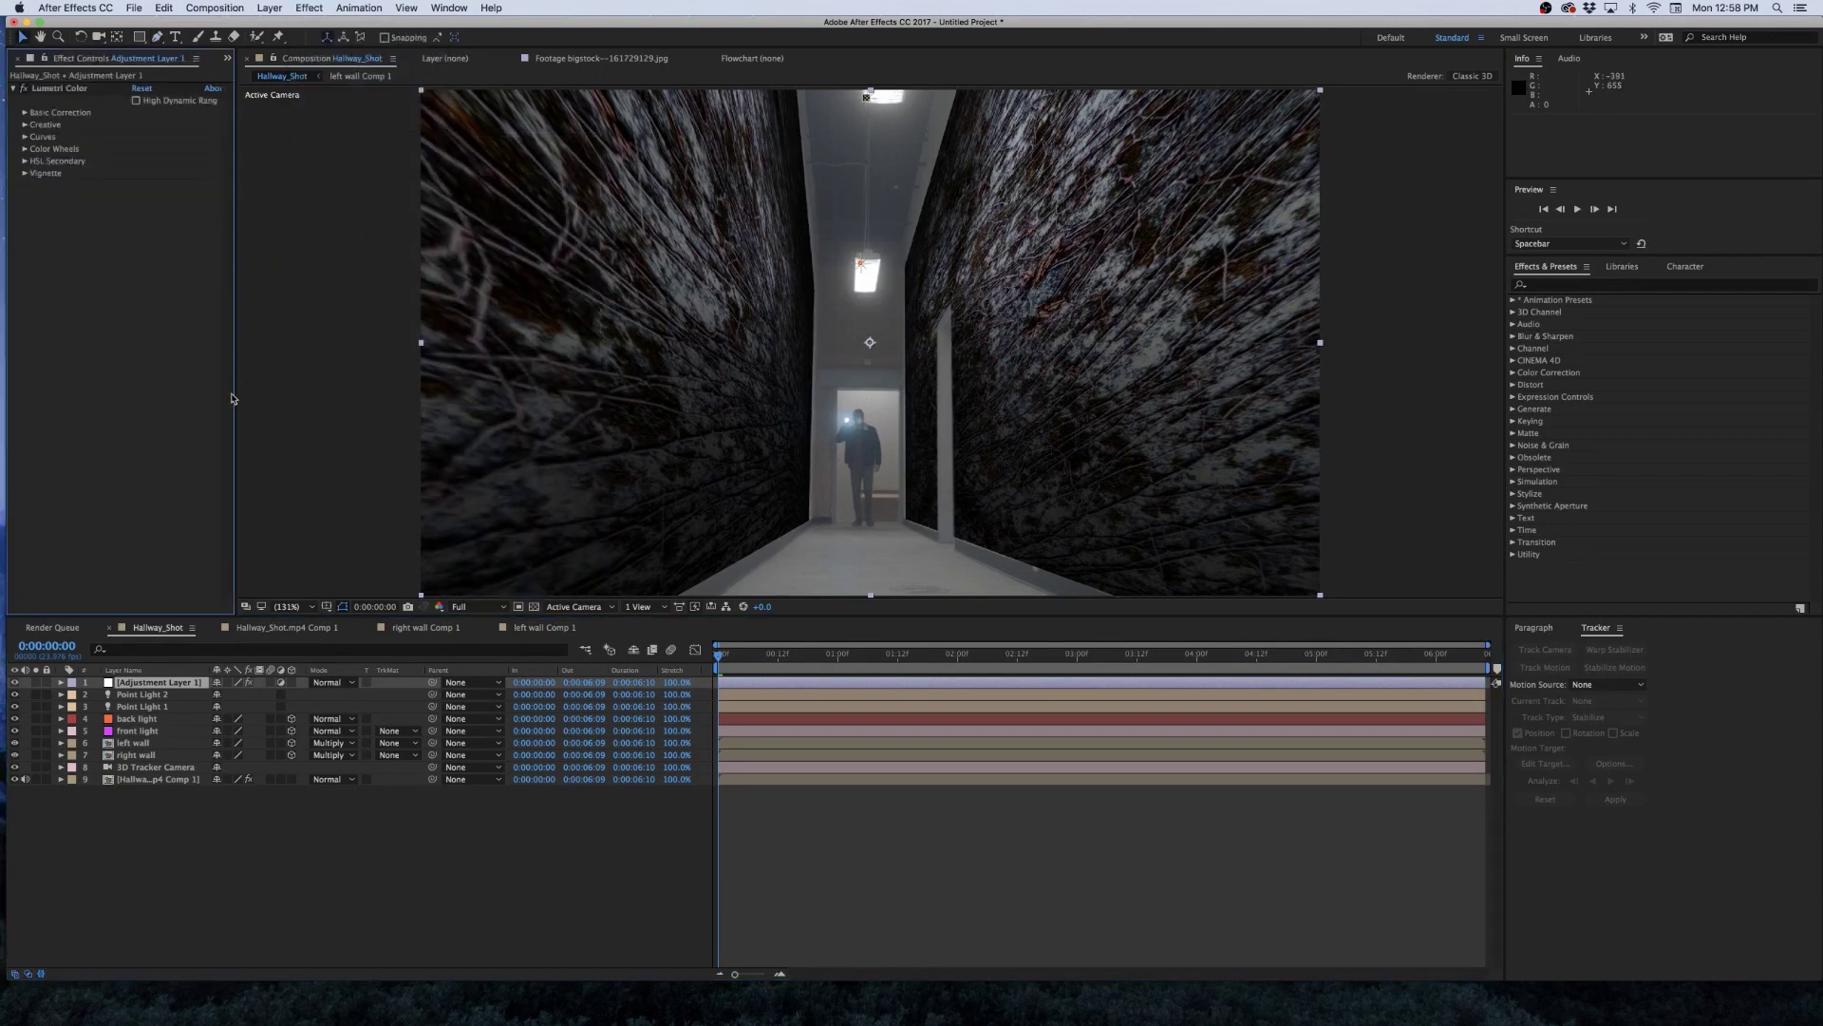
Shape Lumetri Color's main RGB curve into an S, darkening the shadows strongly and lifting the highlights.
drag(237, 394, 377, 394)
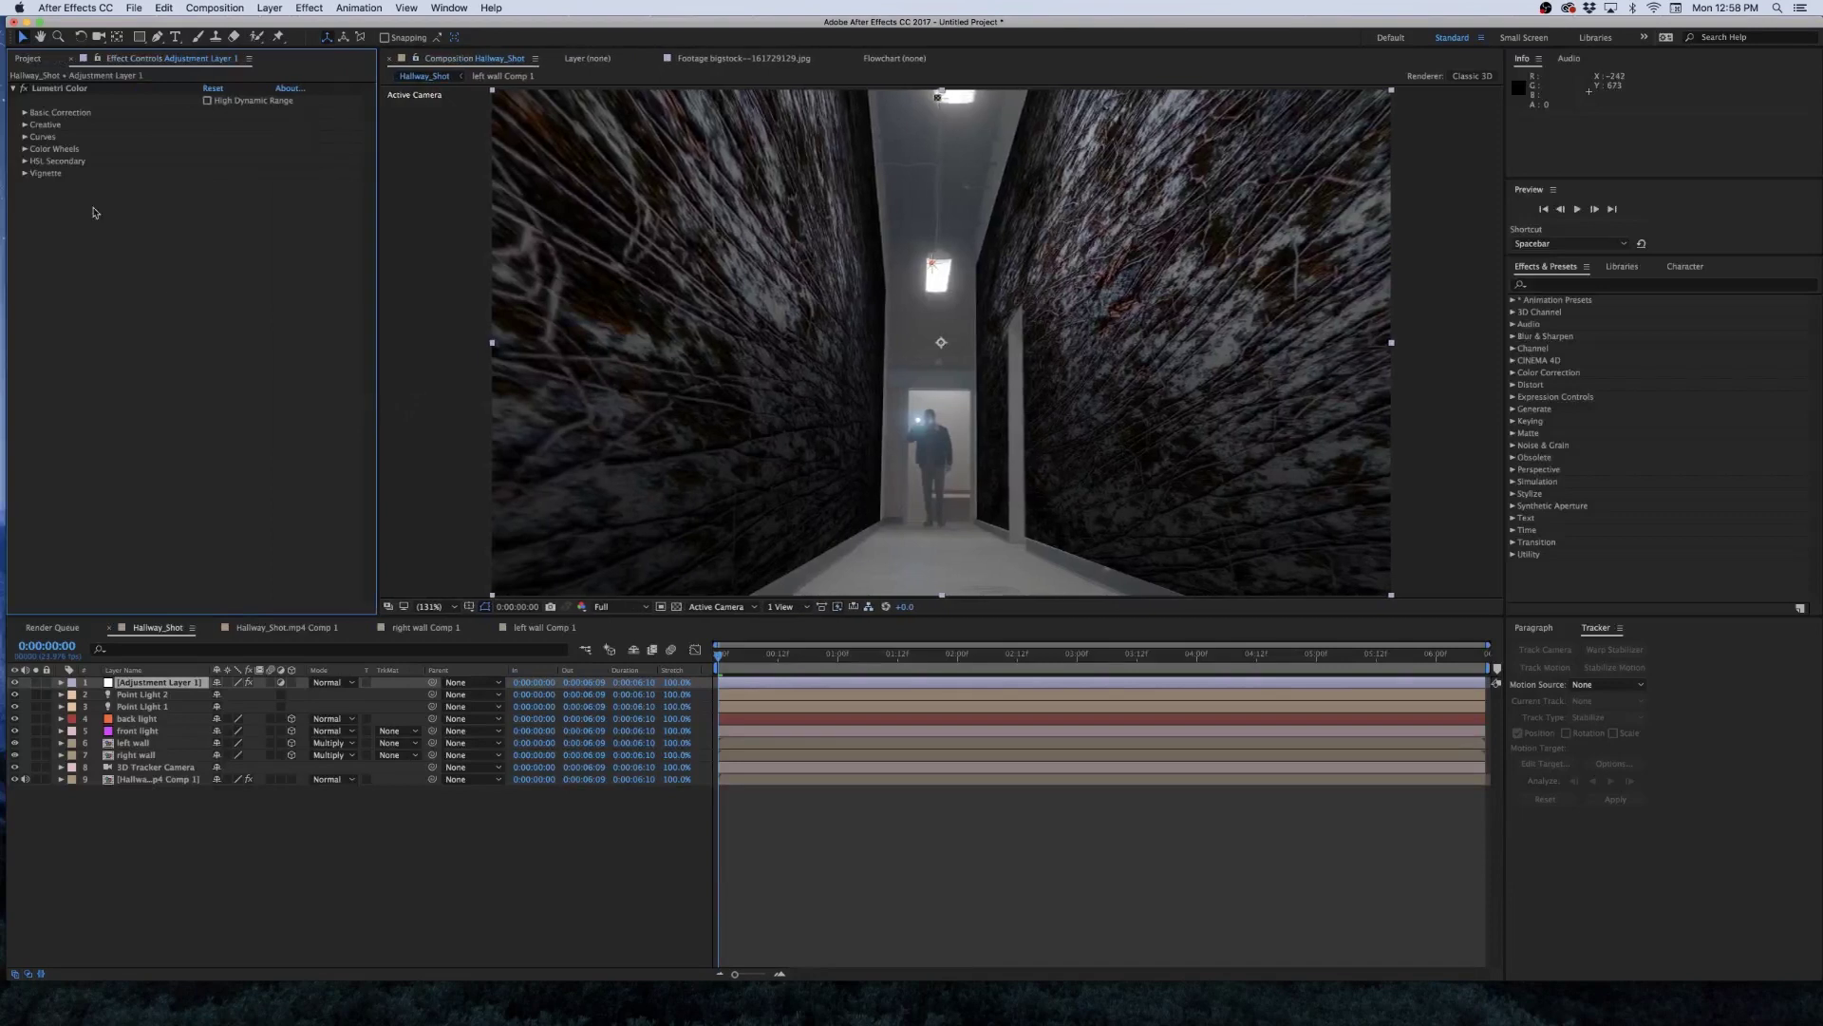
click(24, 137)
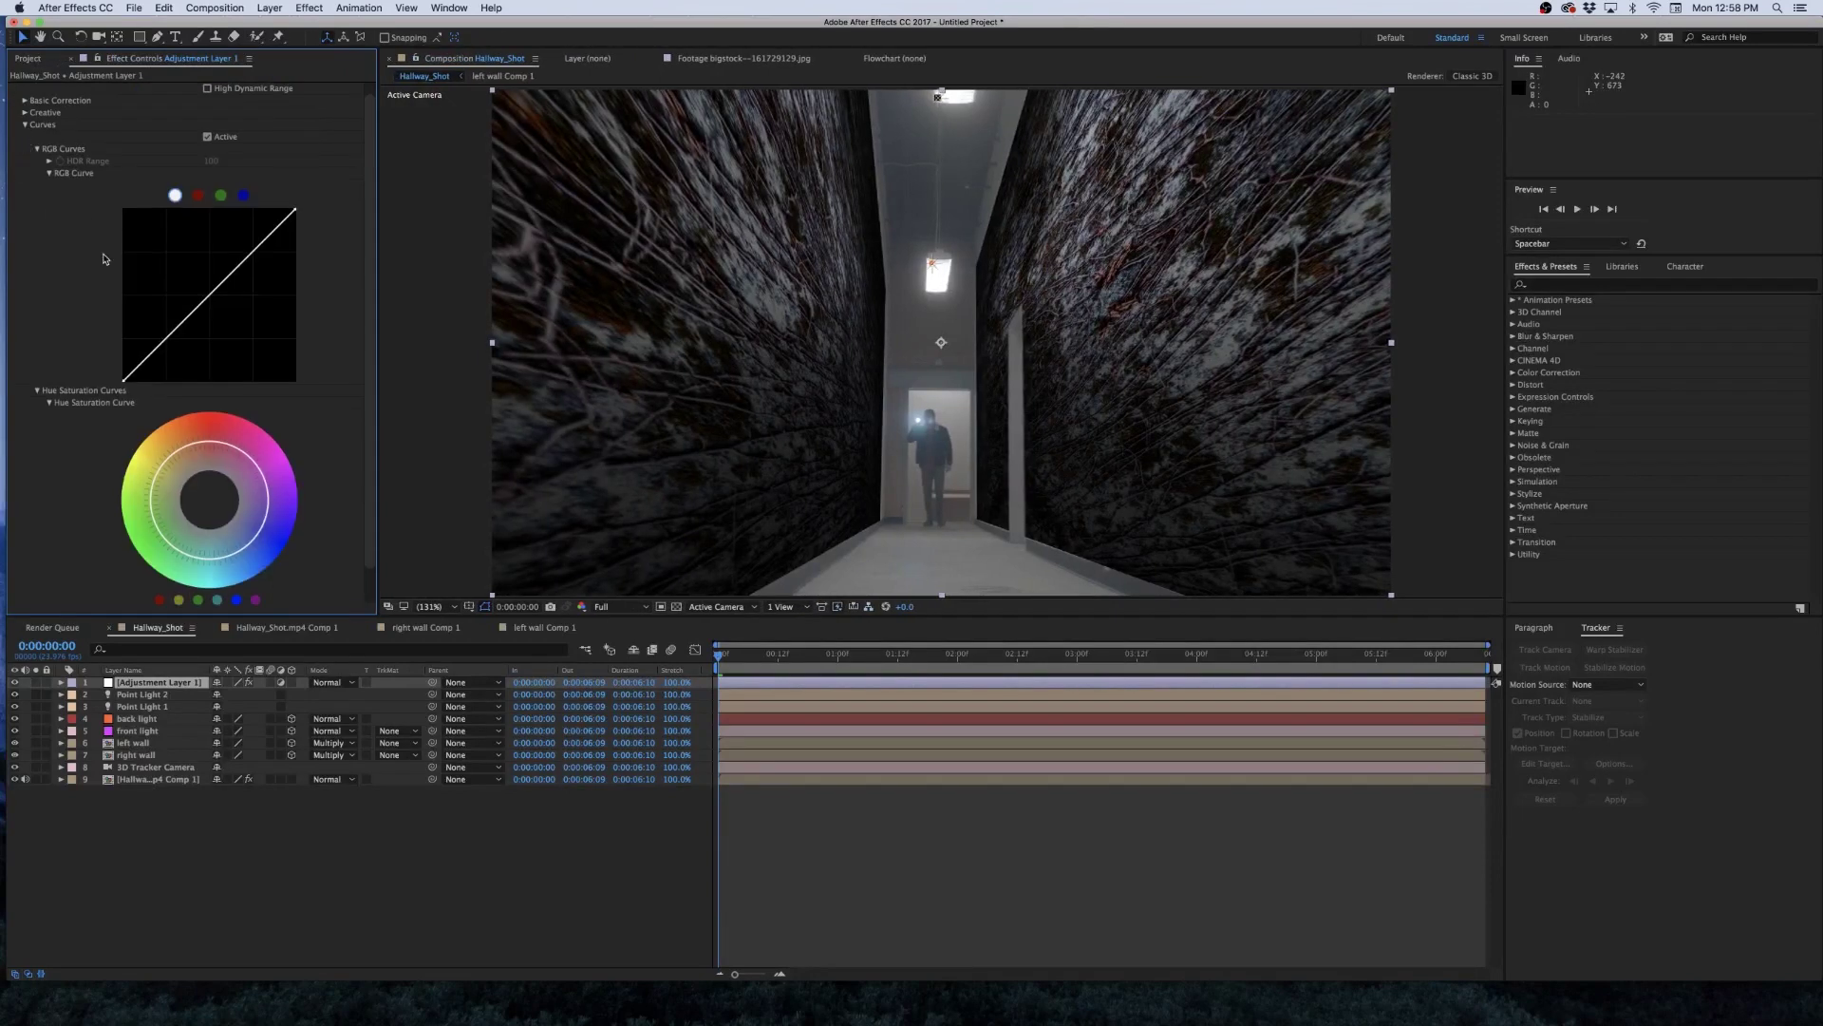
drag(166, 347, 181, 364)
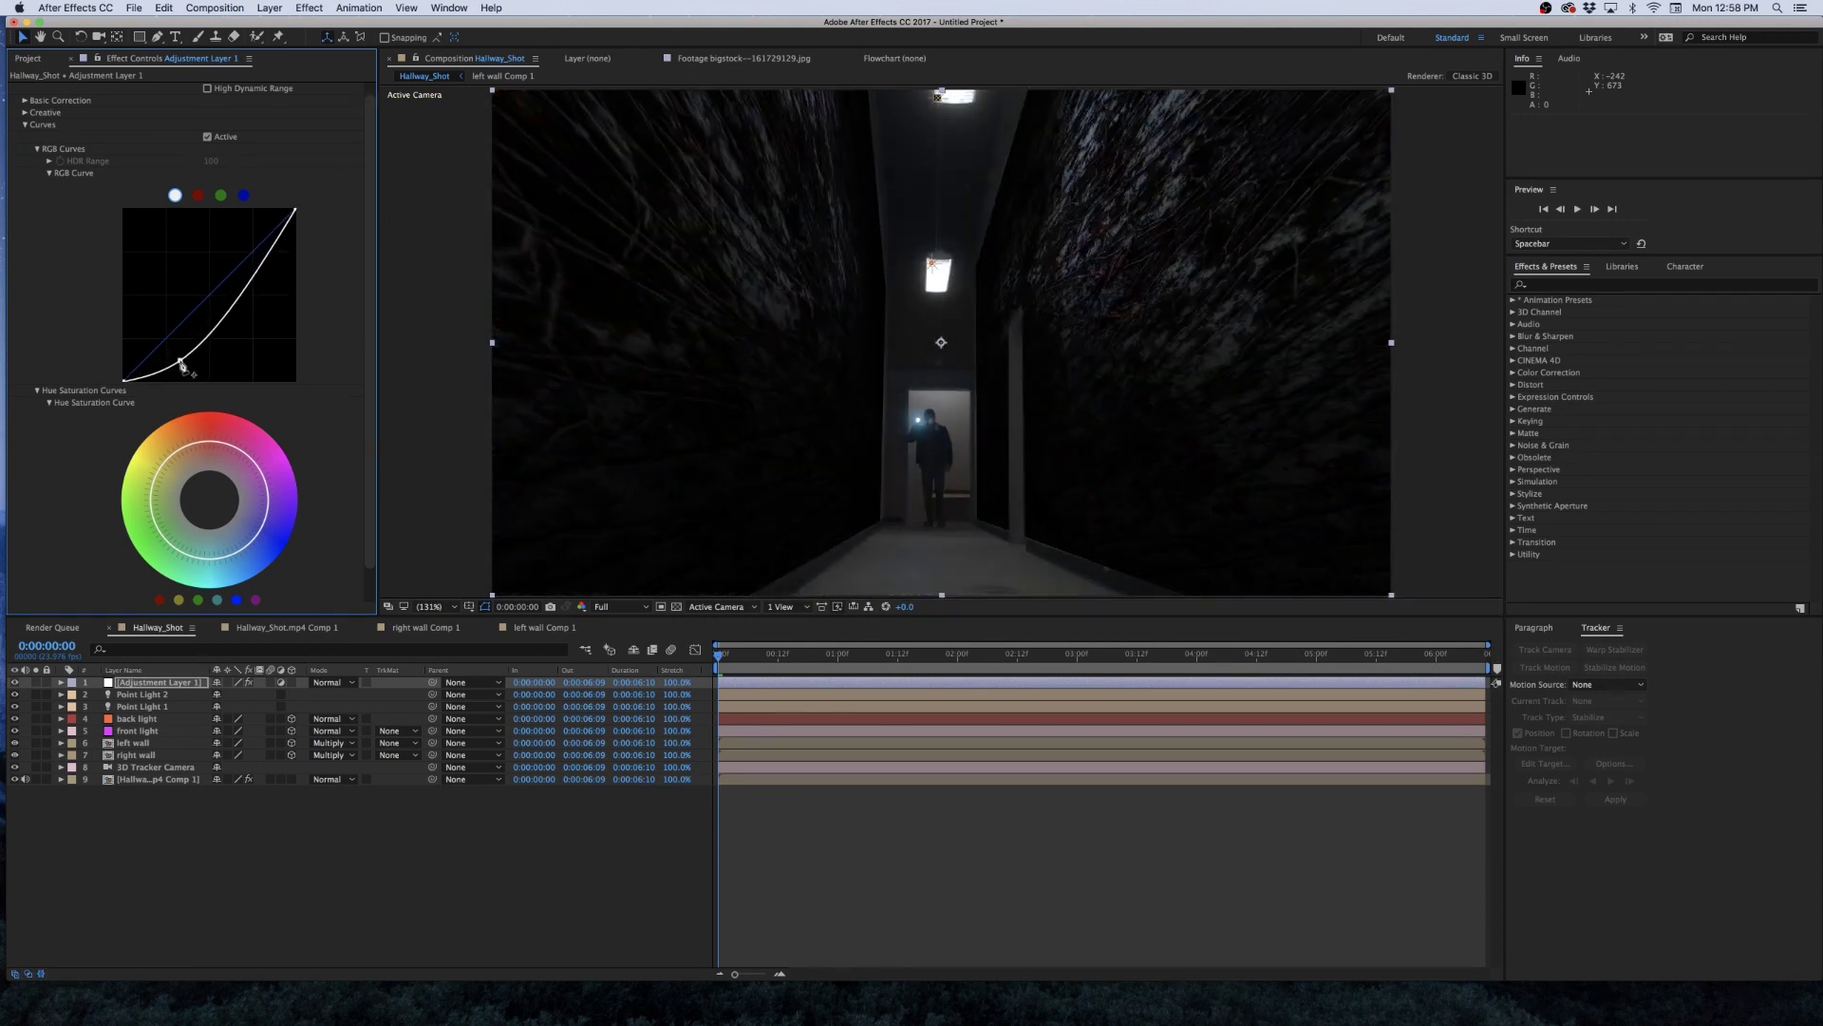
drag(230, 279, 247, 258)
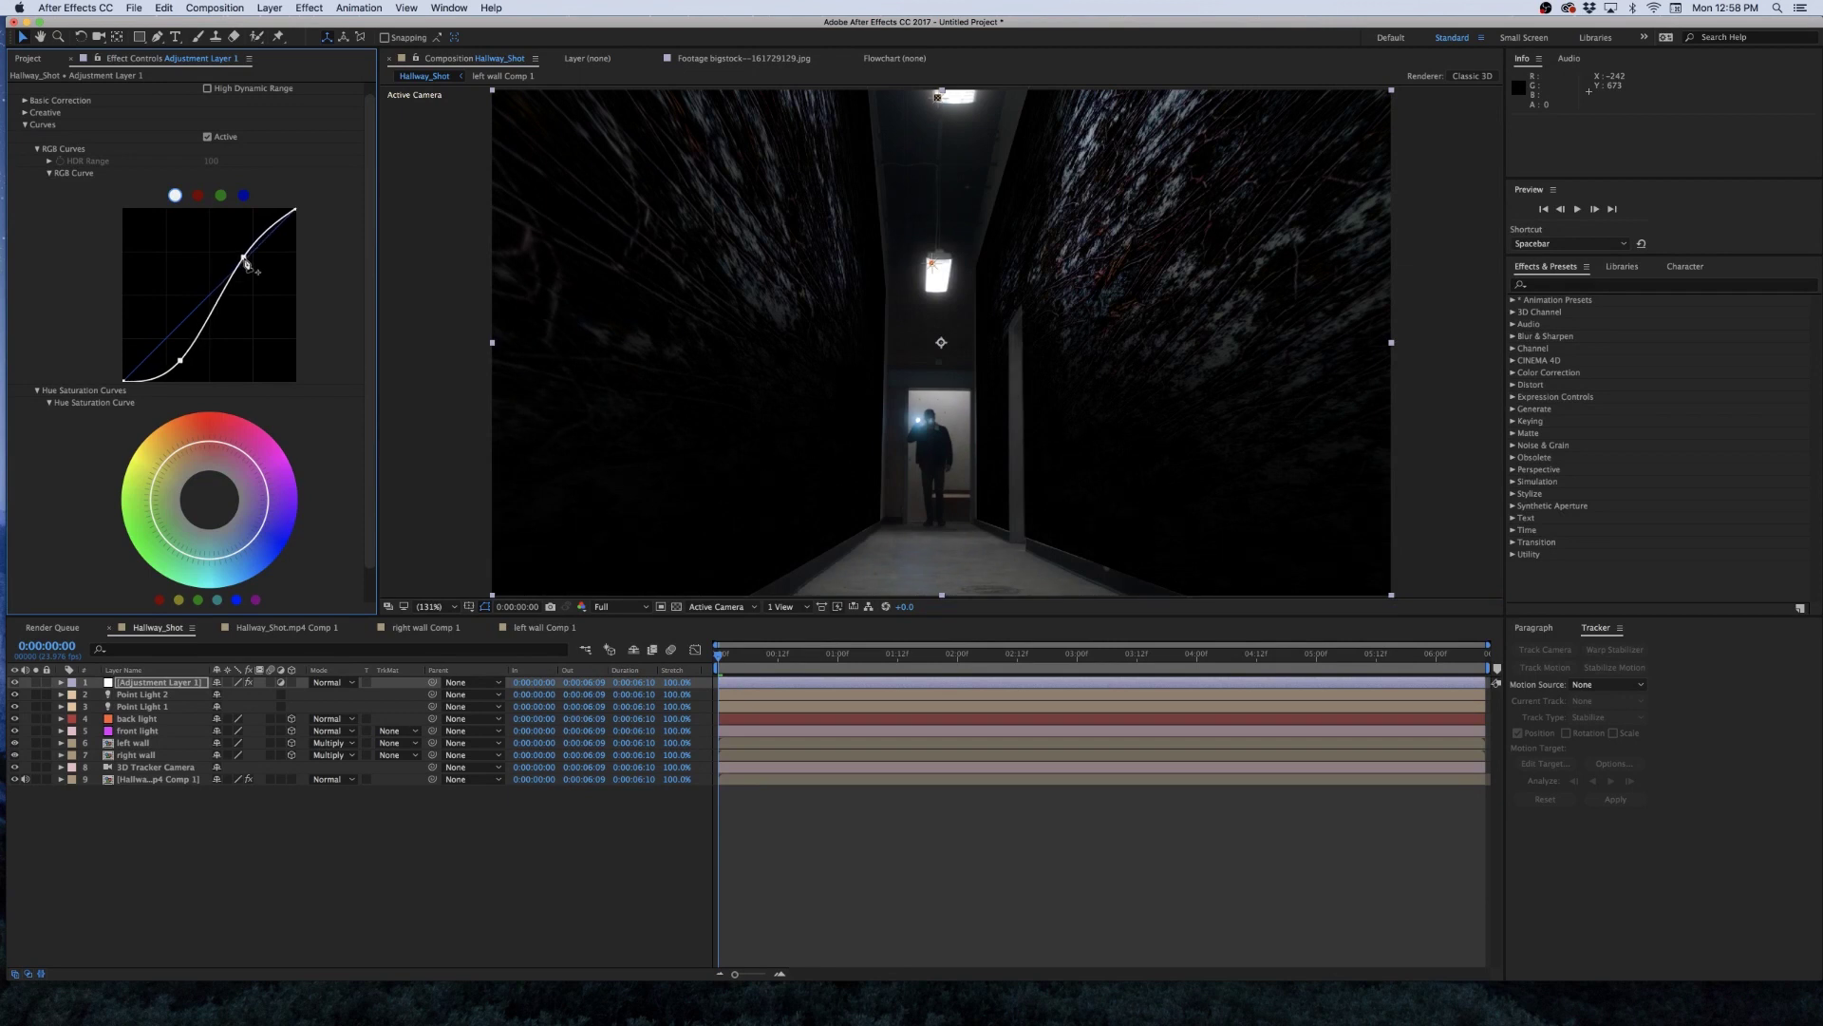
click(244, 196)
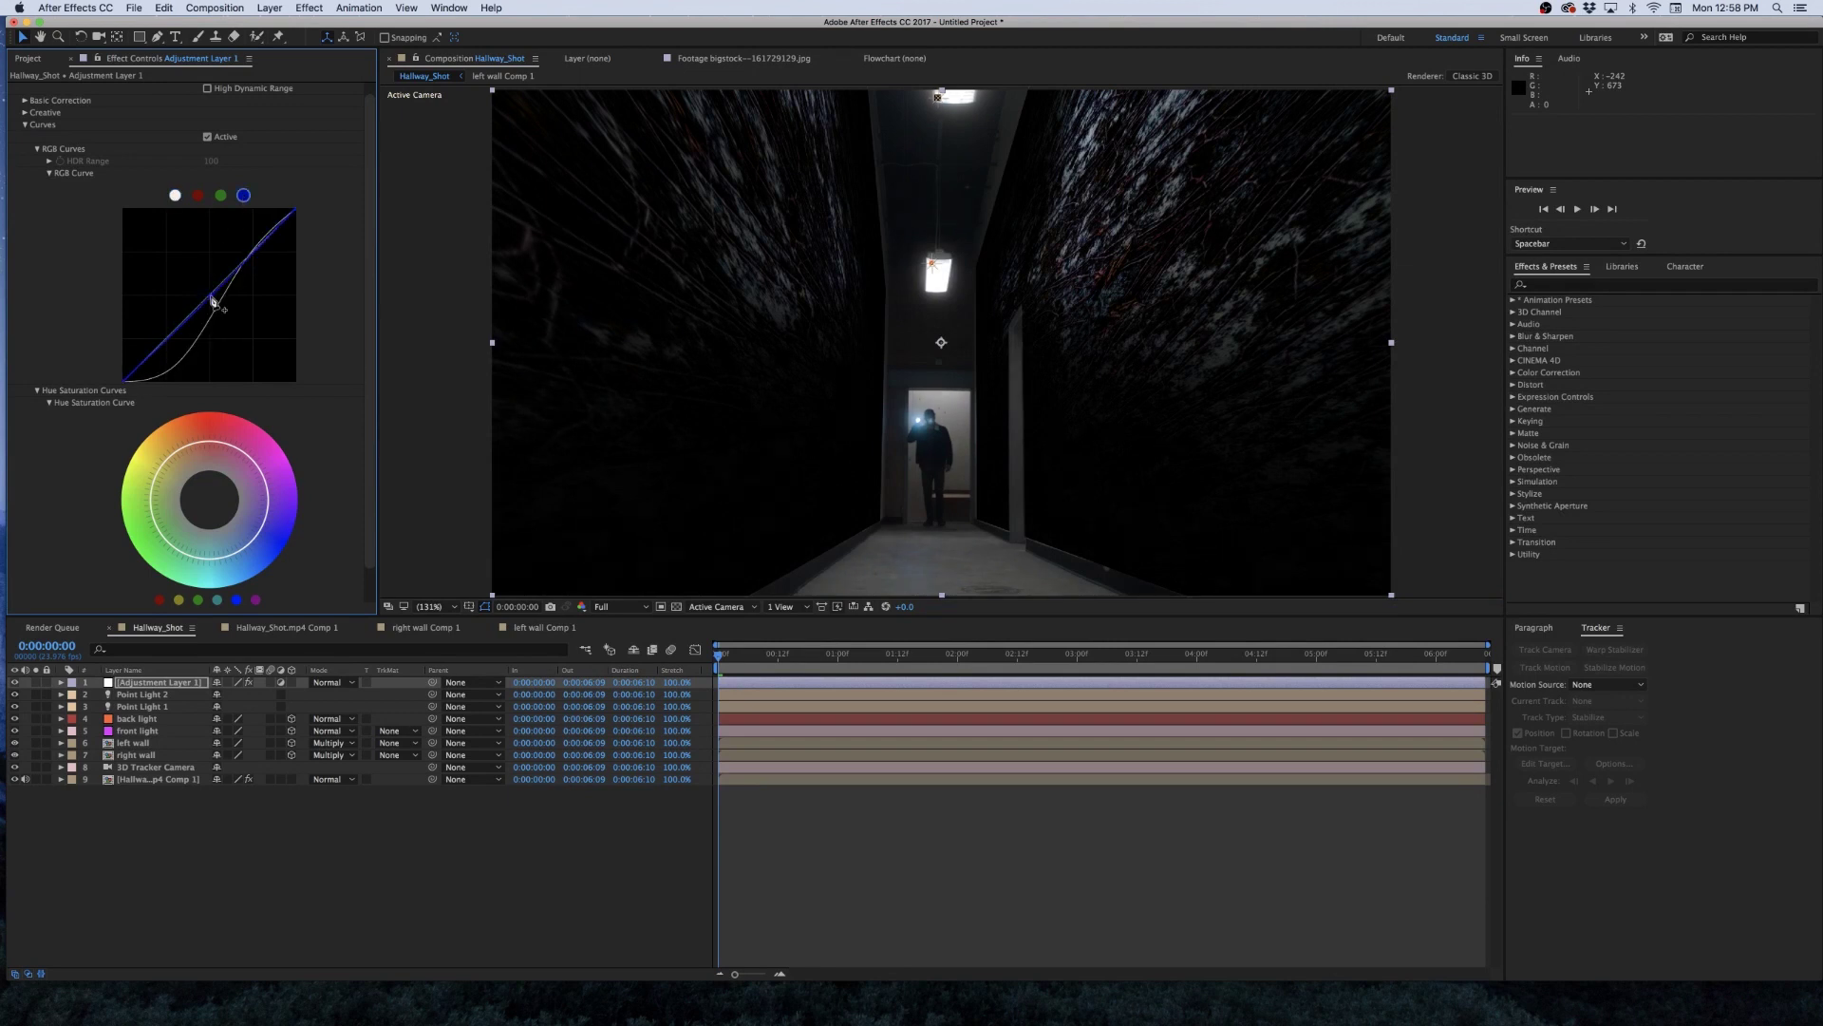
drag(211, 300, 211, 301)
click(221, 195)
click(197, 196)
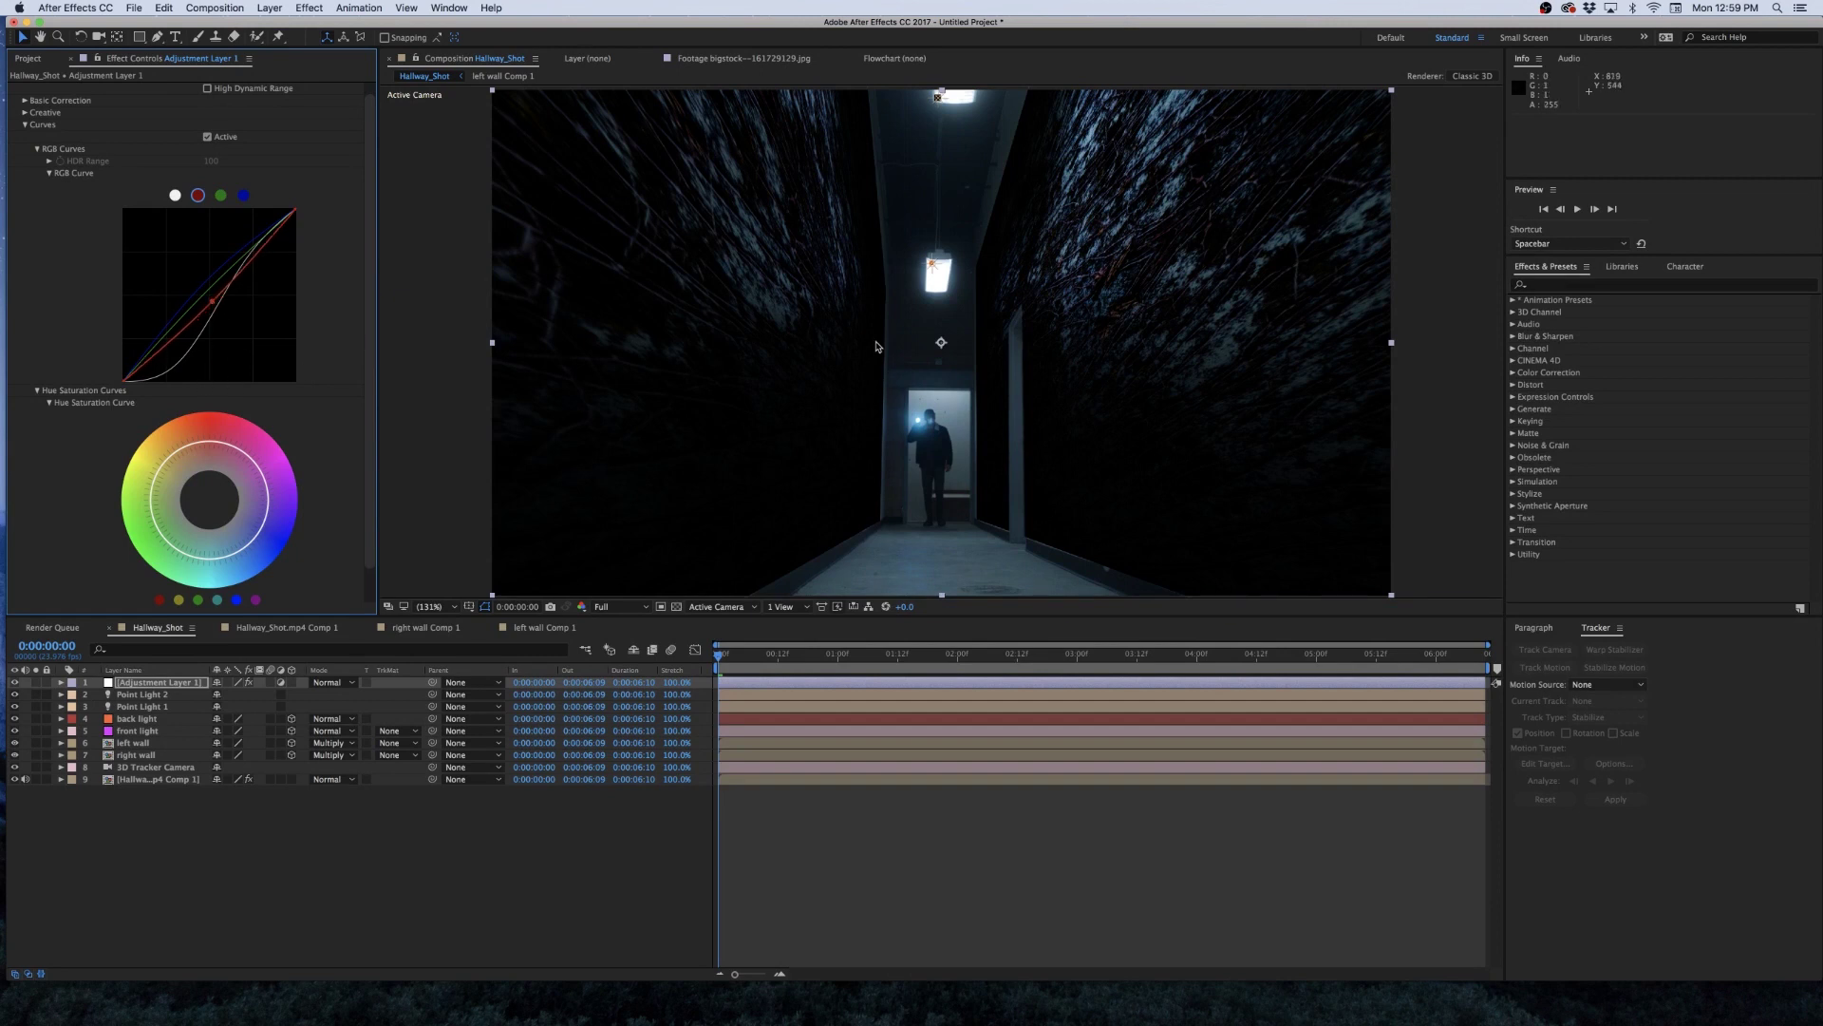
click(370, 976)
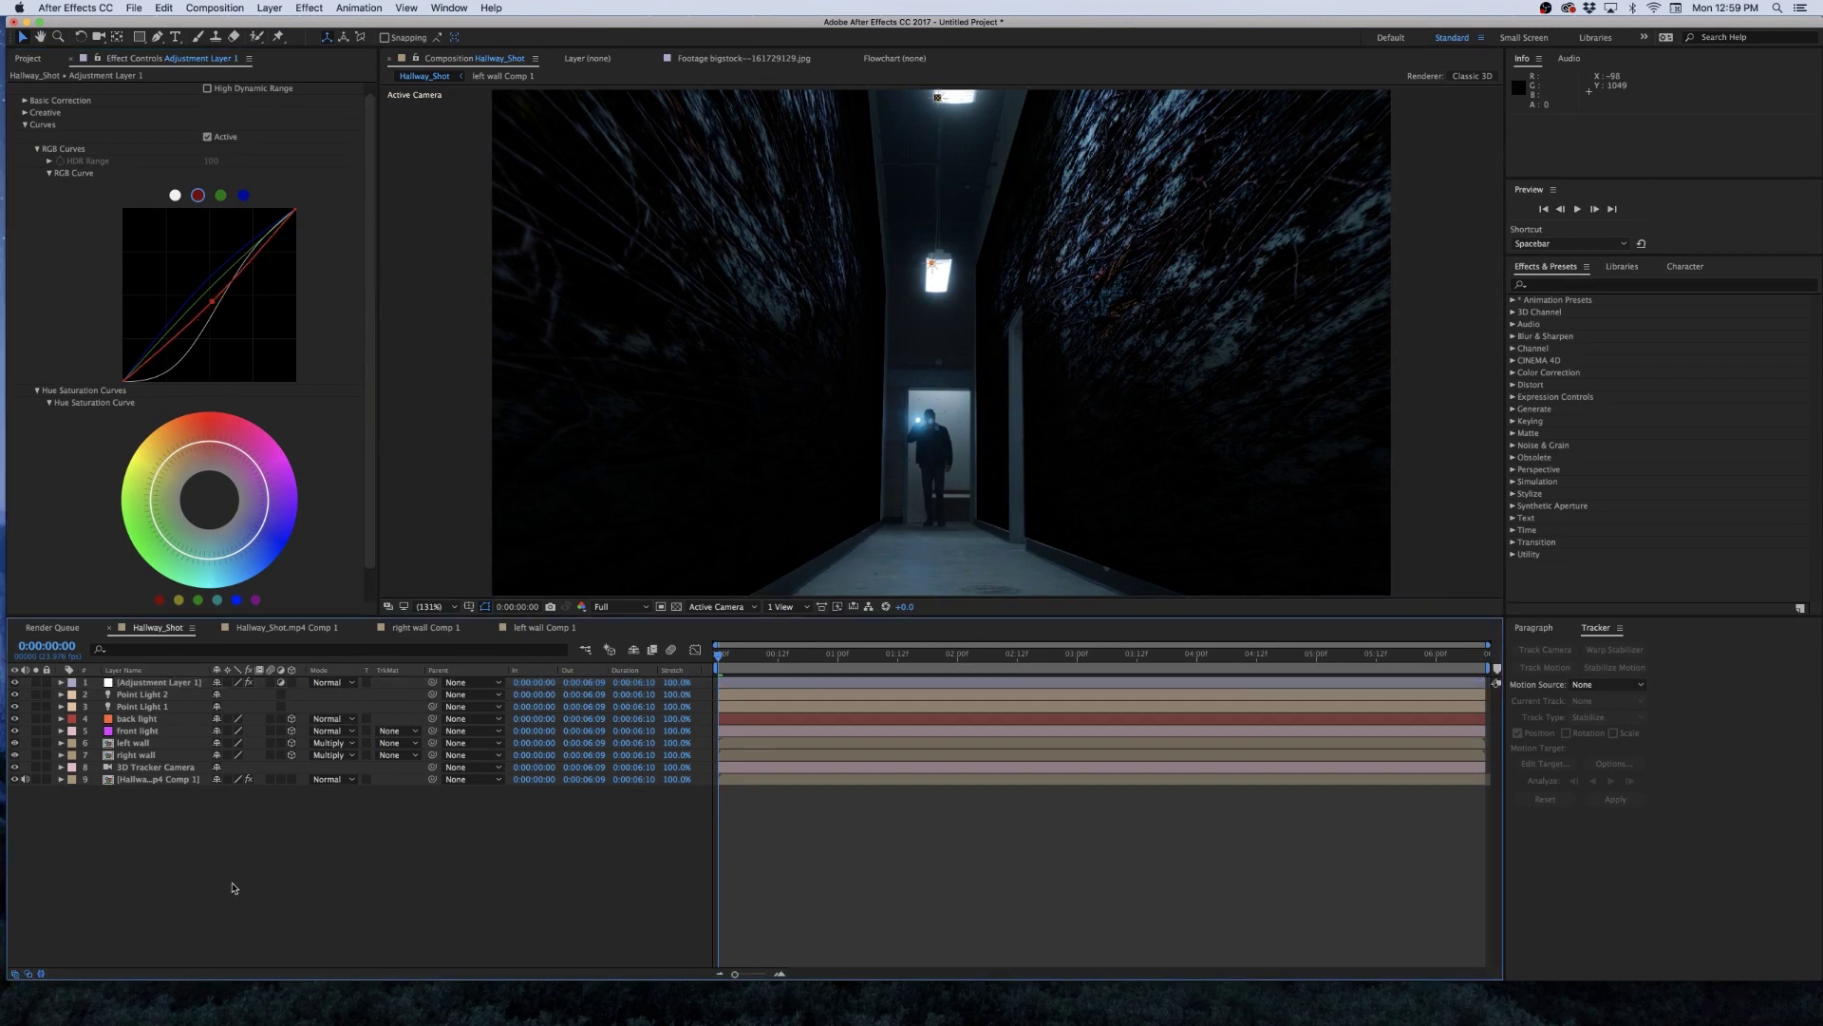
Cool the white balance in Lumetri's Basic Correction to a temperature of about -18.
scroll(376, 356, up, 1)
click(24, 112)
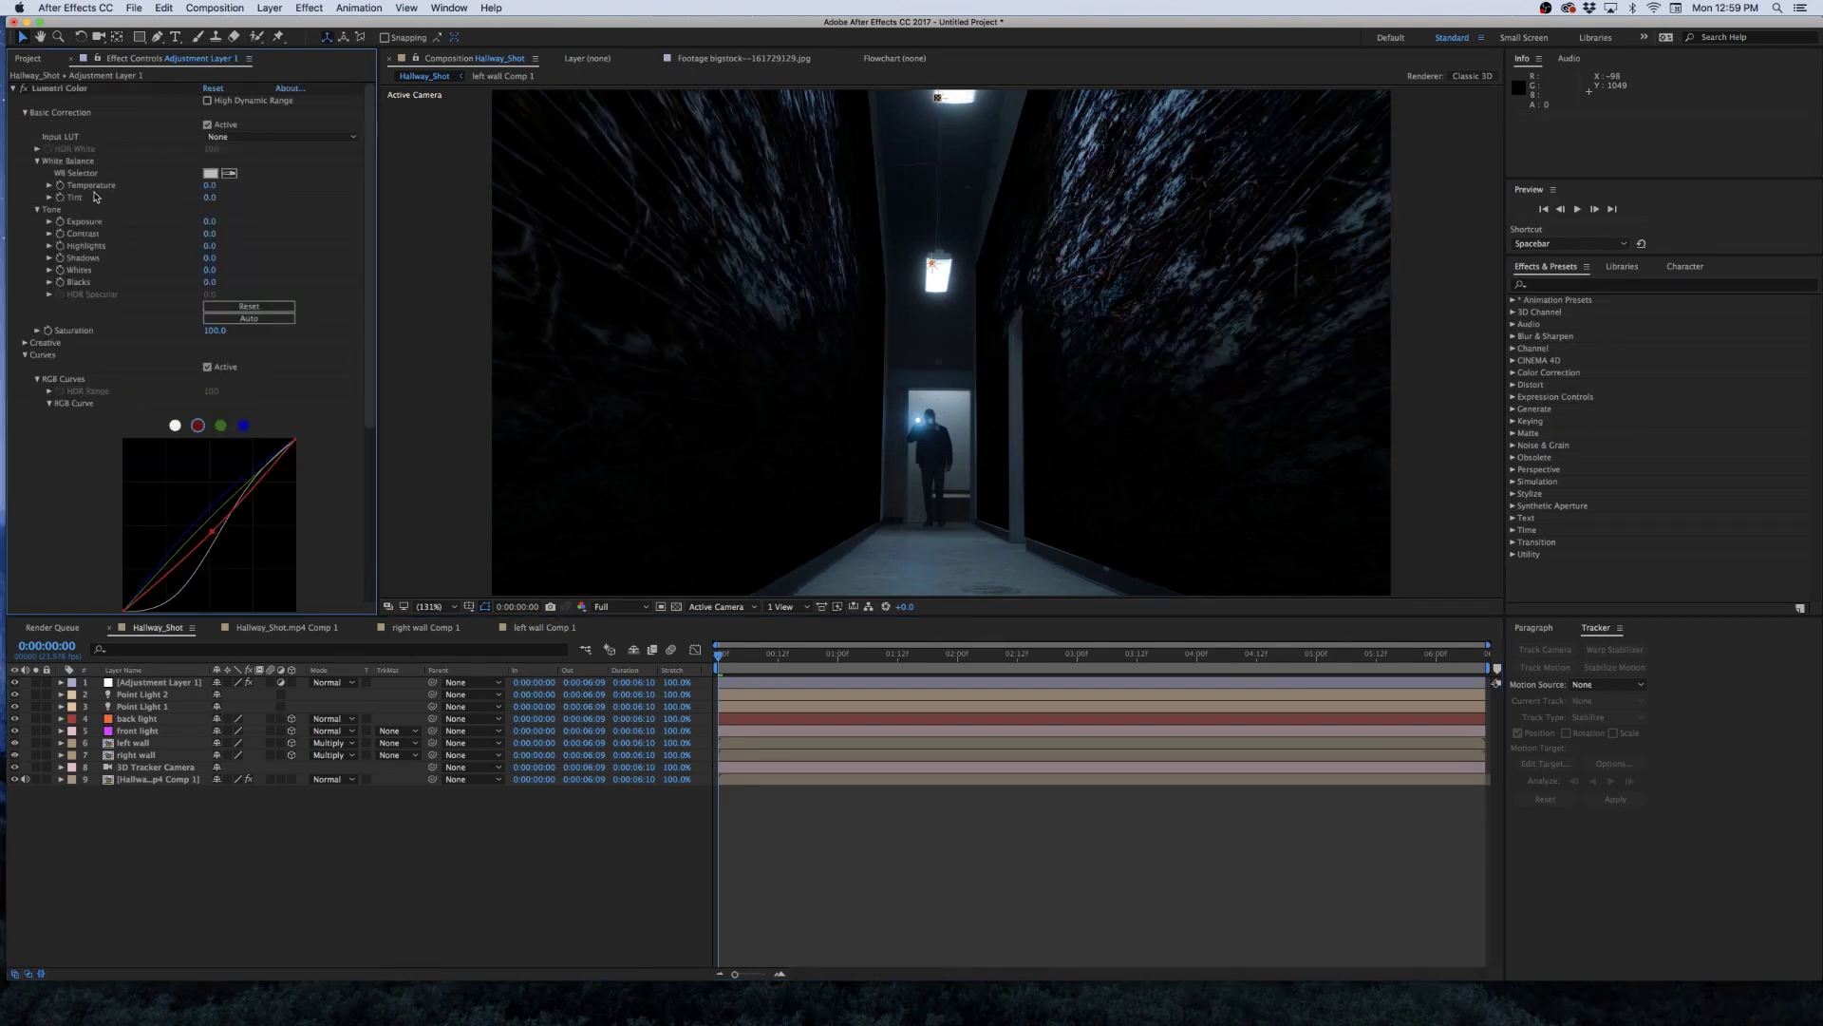
click(211, 186)
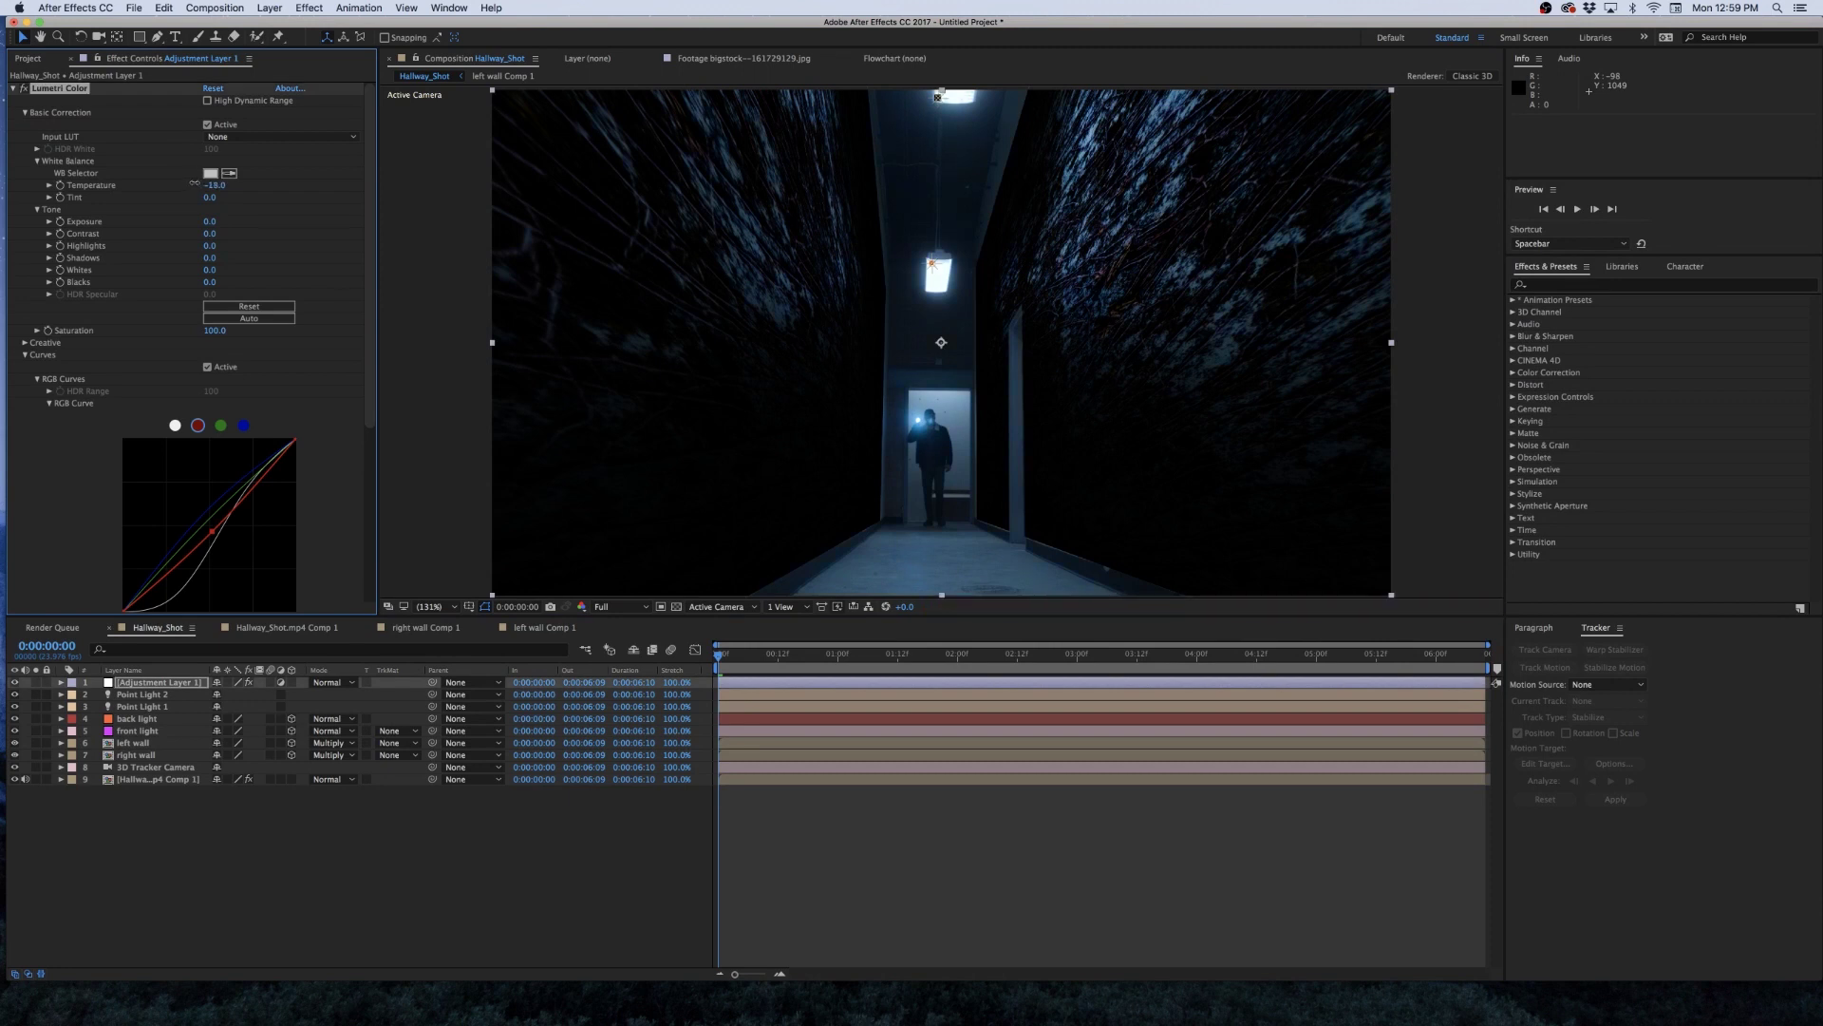
drag(194, 183, 195, 183)
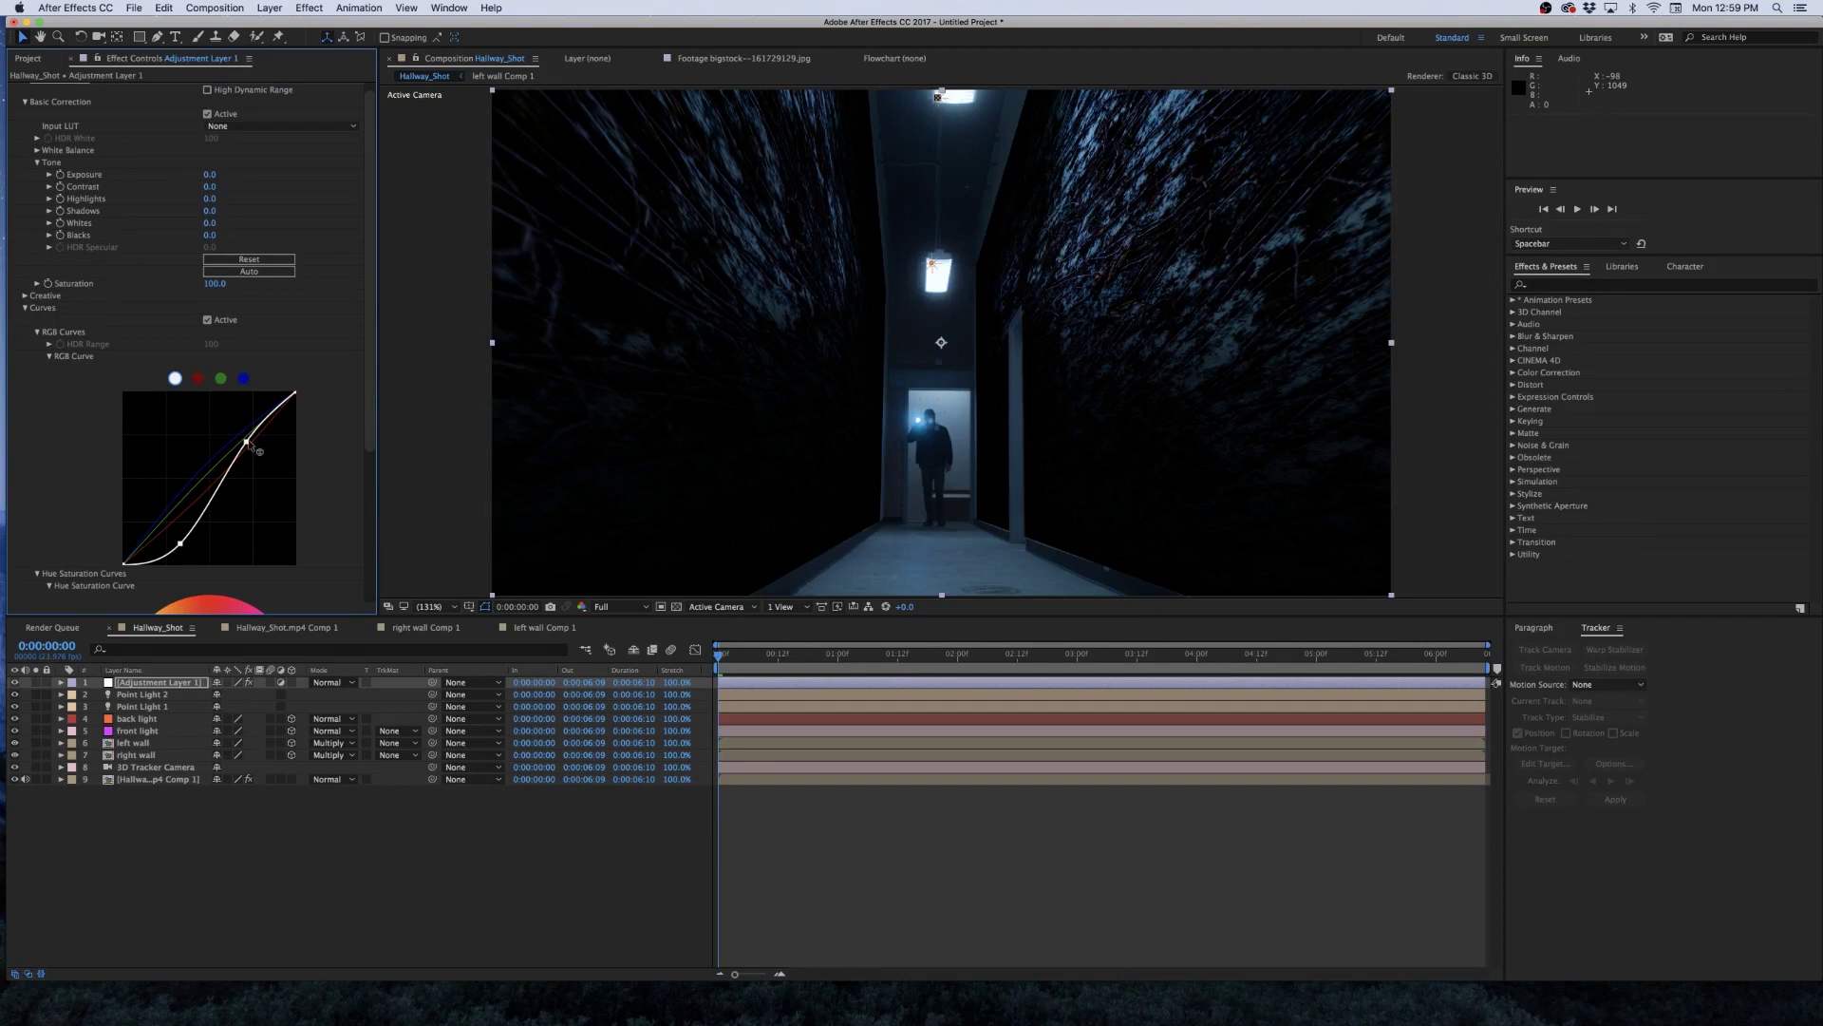
Lower the highlight point of the main RGB curve to darken the brighter areas, keeping the shadow point low.
drag(252, 441, 256, 453)
drag(180, 544, 180, 544)
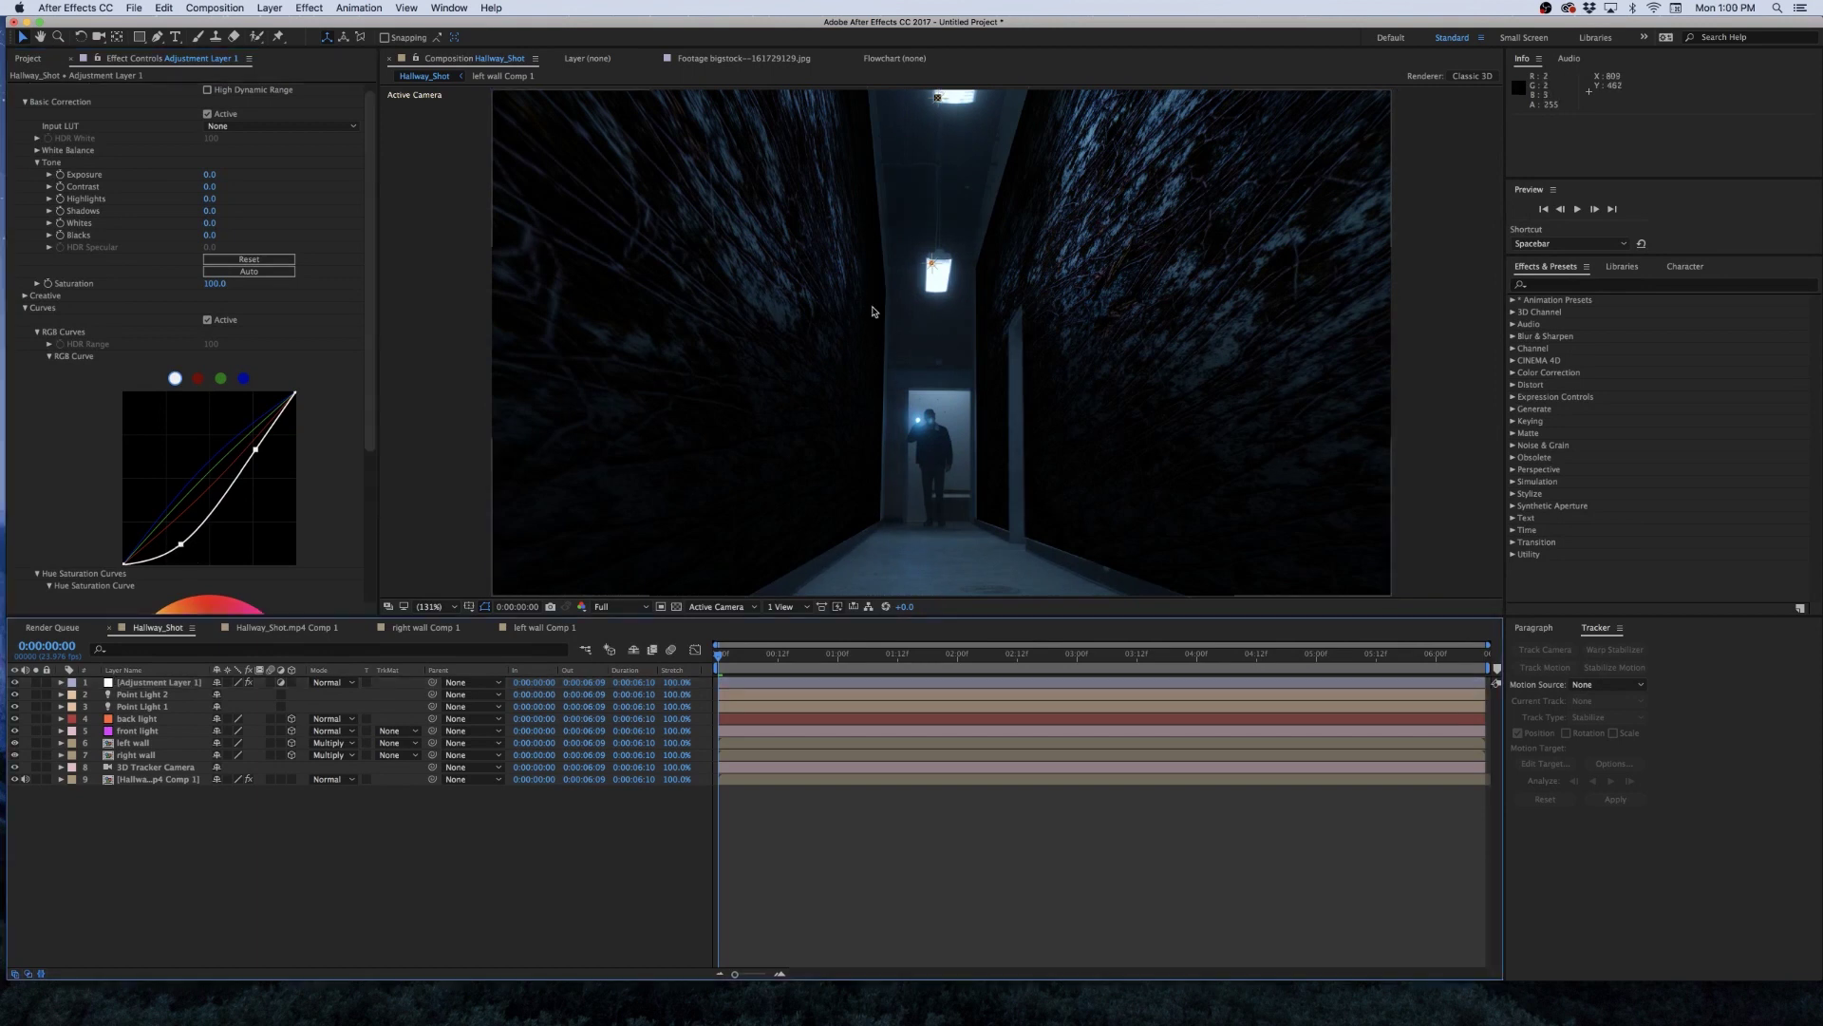
click(886, 315)
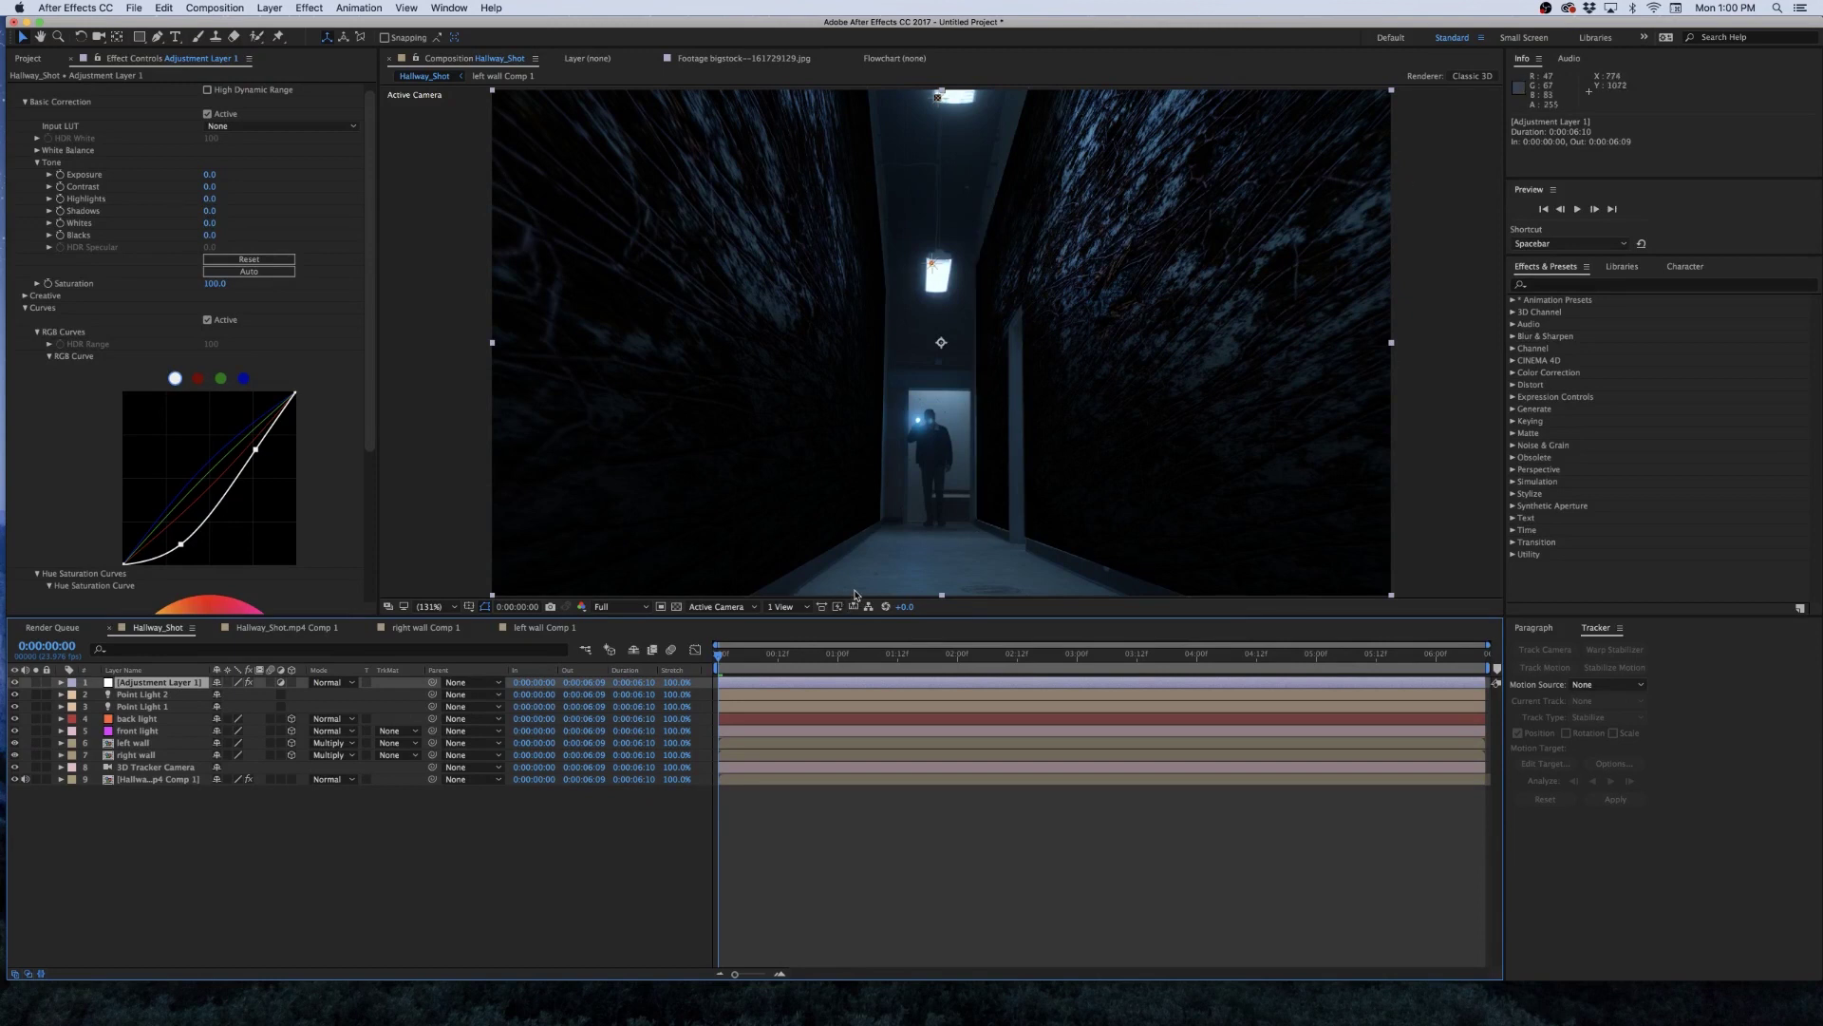
click(173, 825)
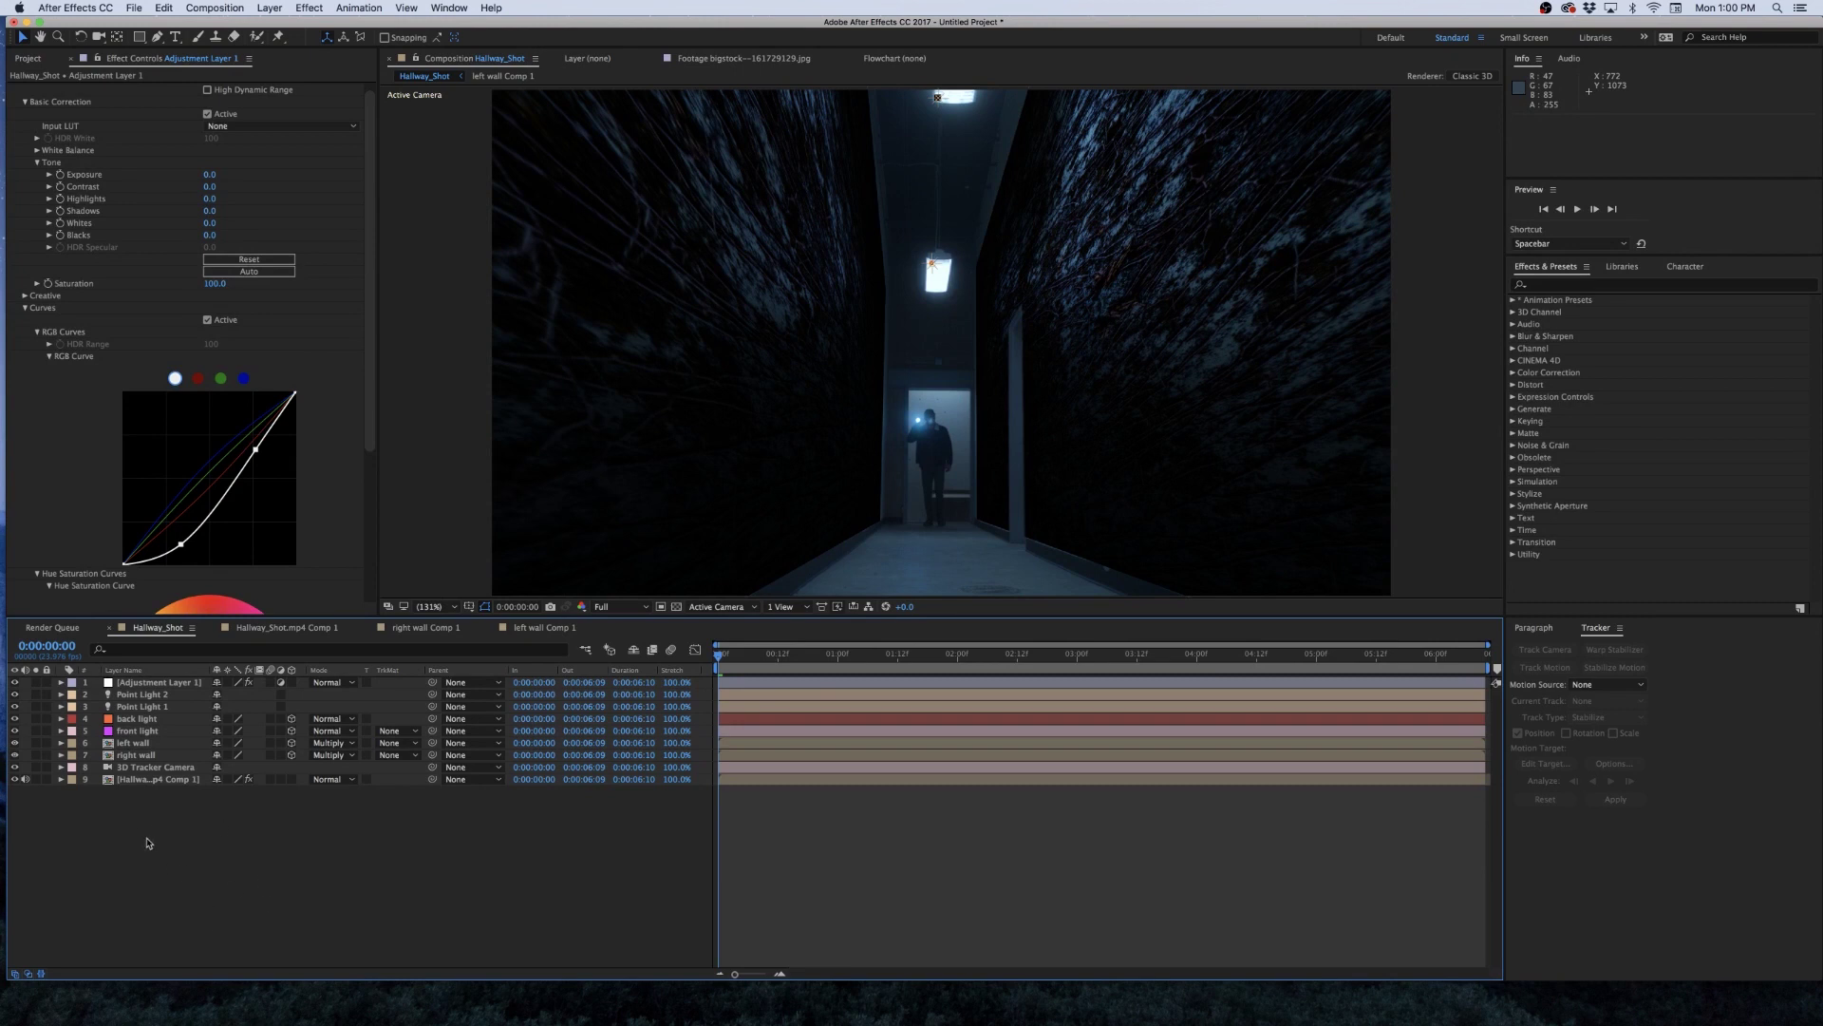
Add a full-layer rectangular mask to the left wall layer and reveal its mask properties.
click(134, 757)
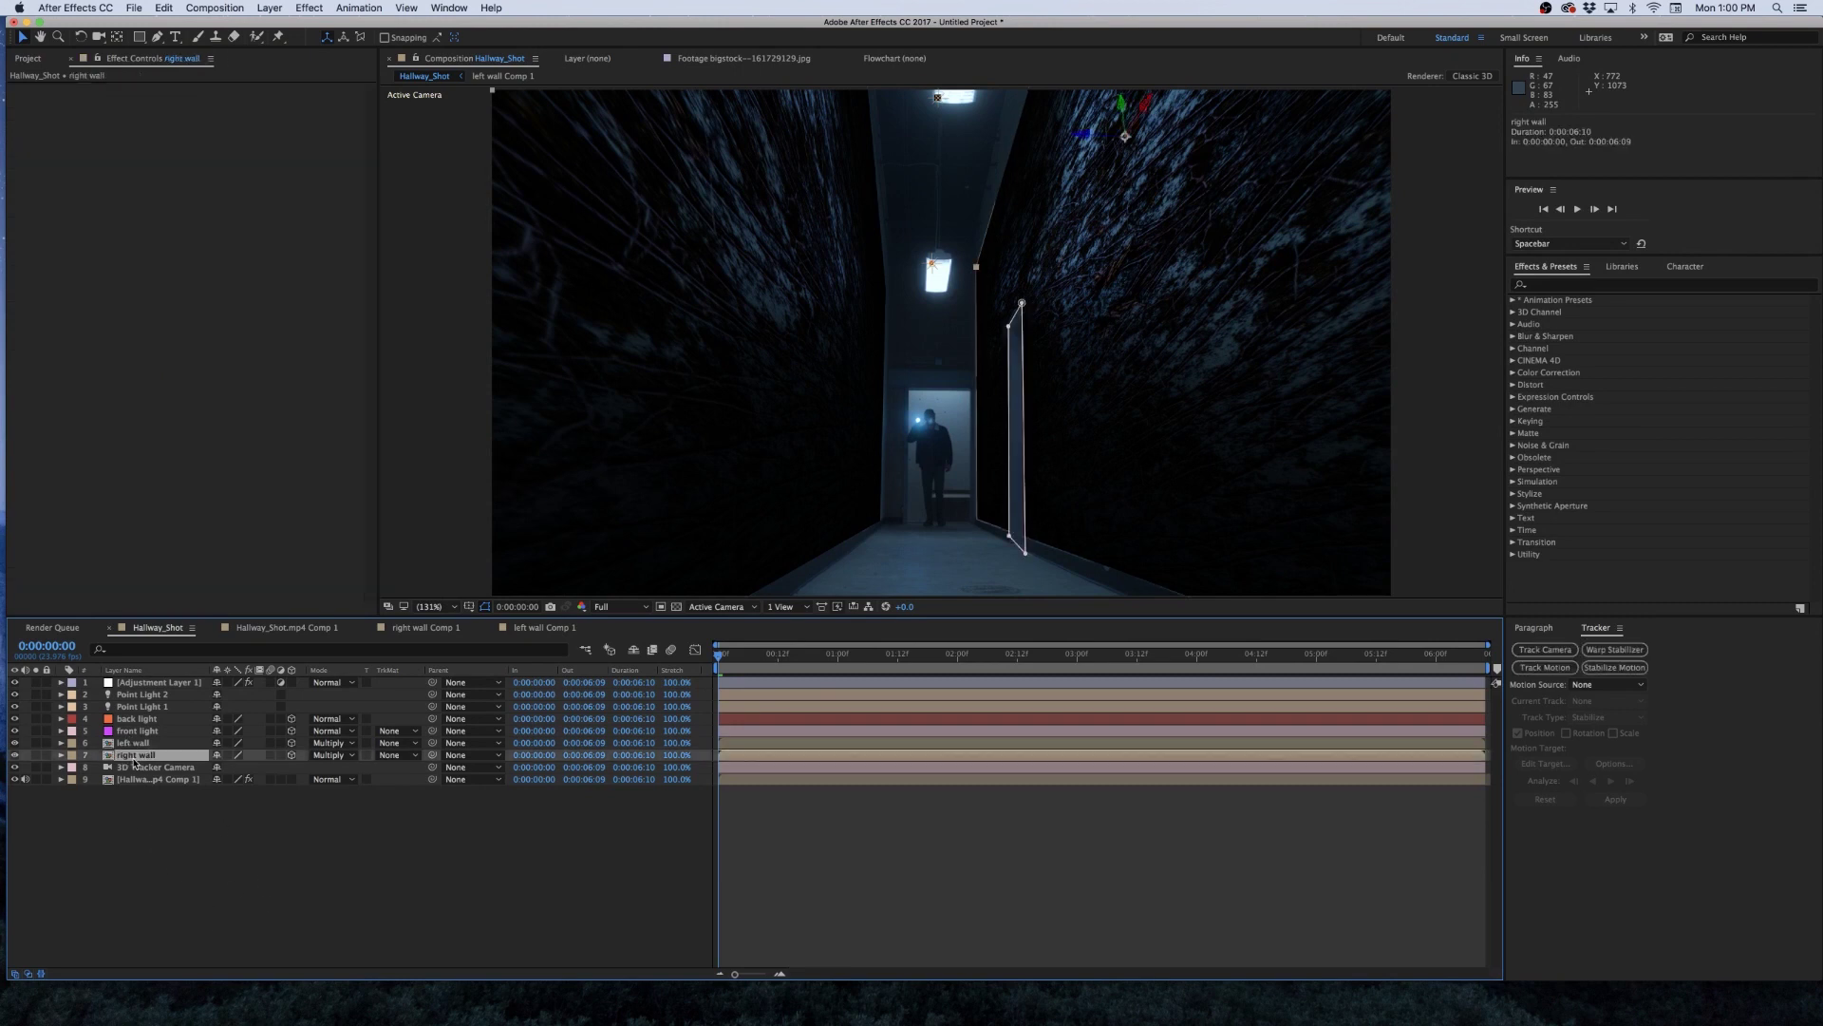
click(133, 745)
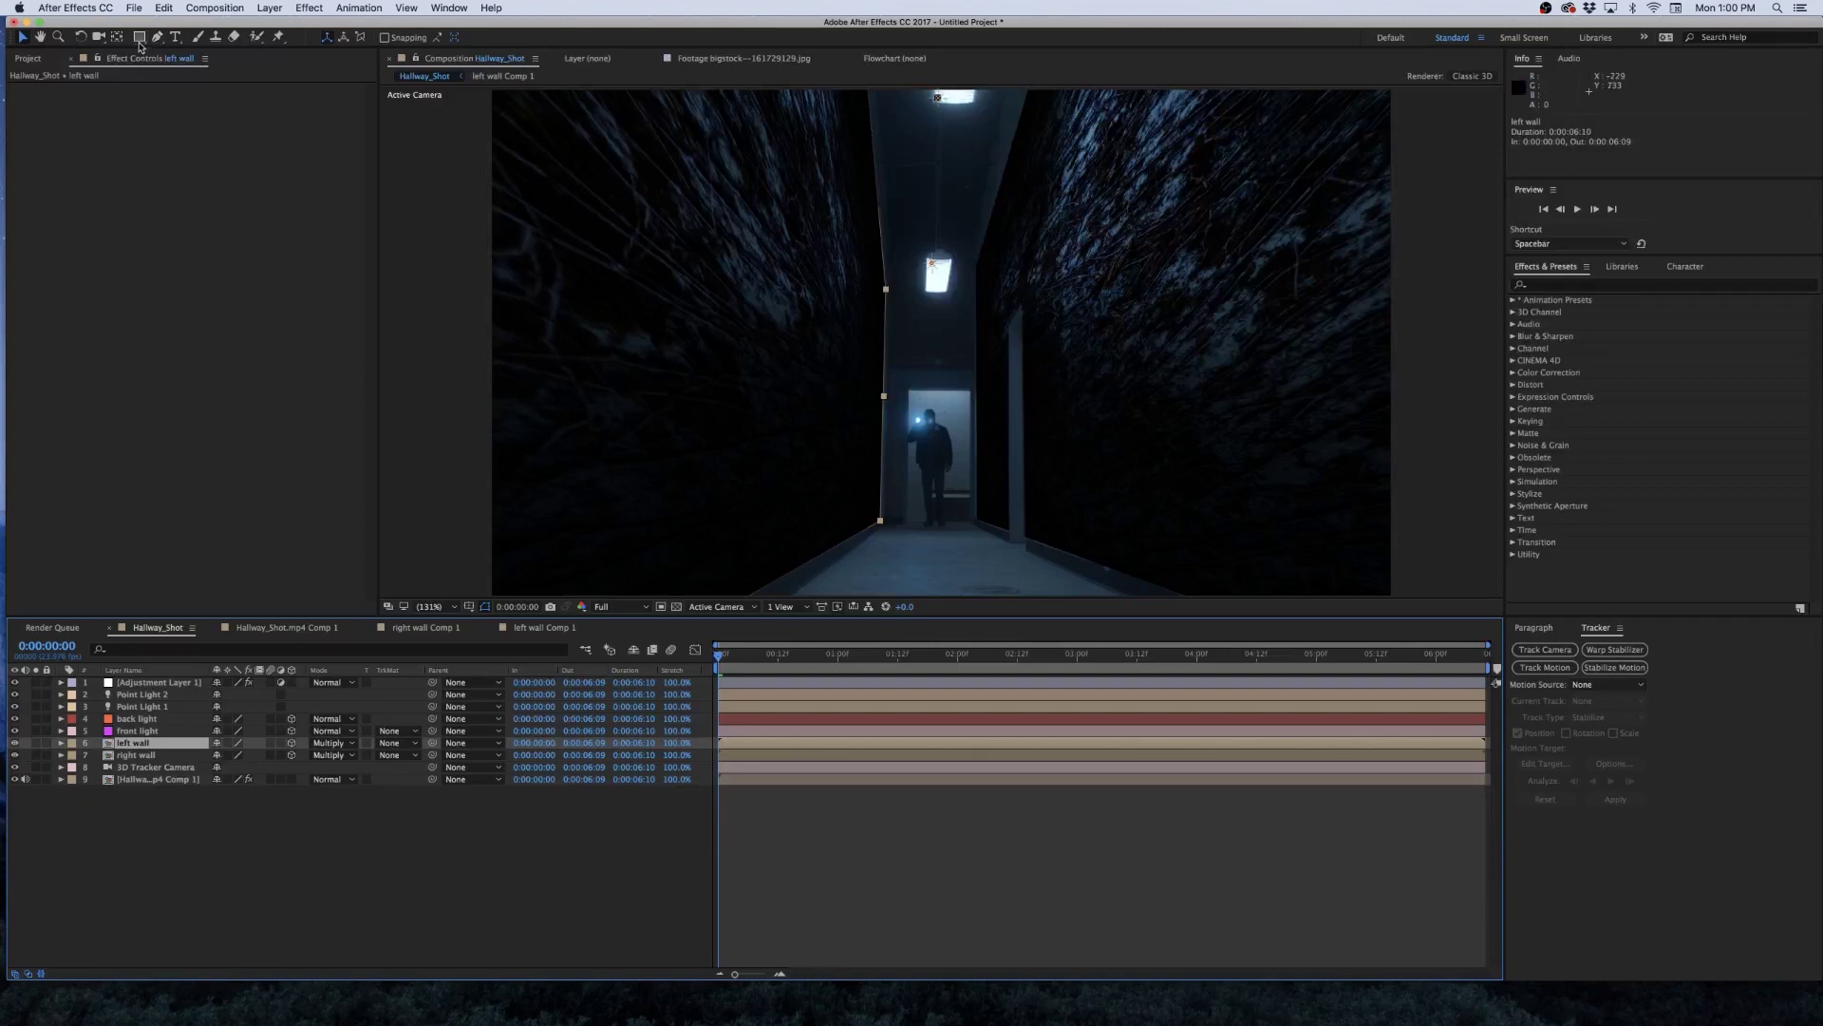
key(m)
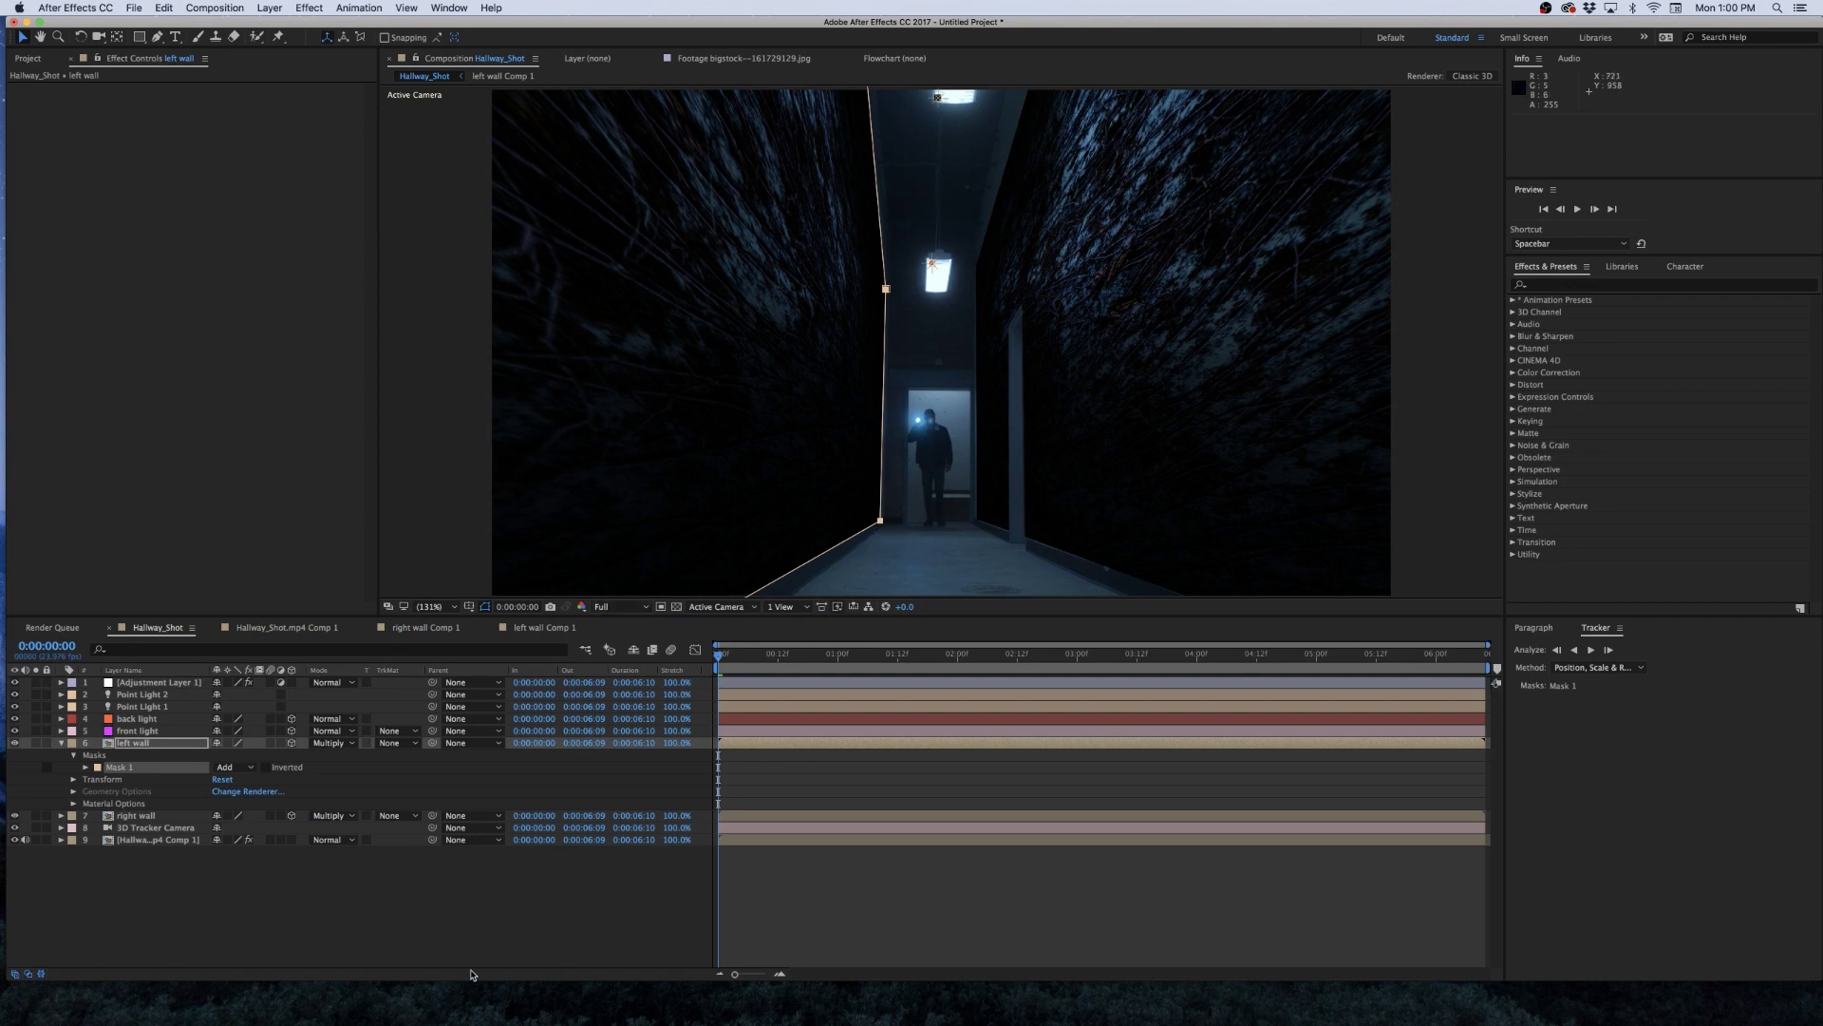
click(138, 750)
key(m)
key(m)
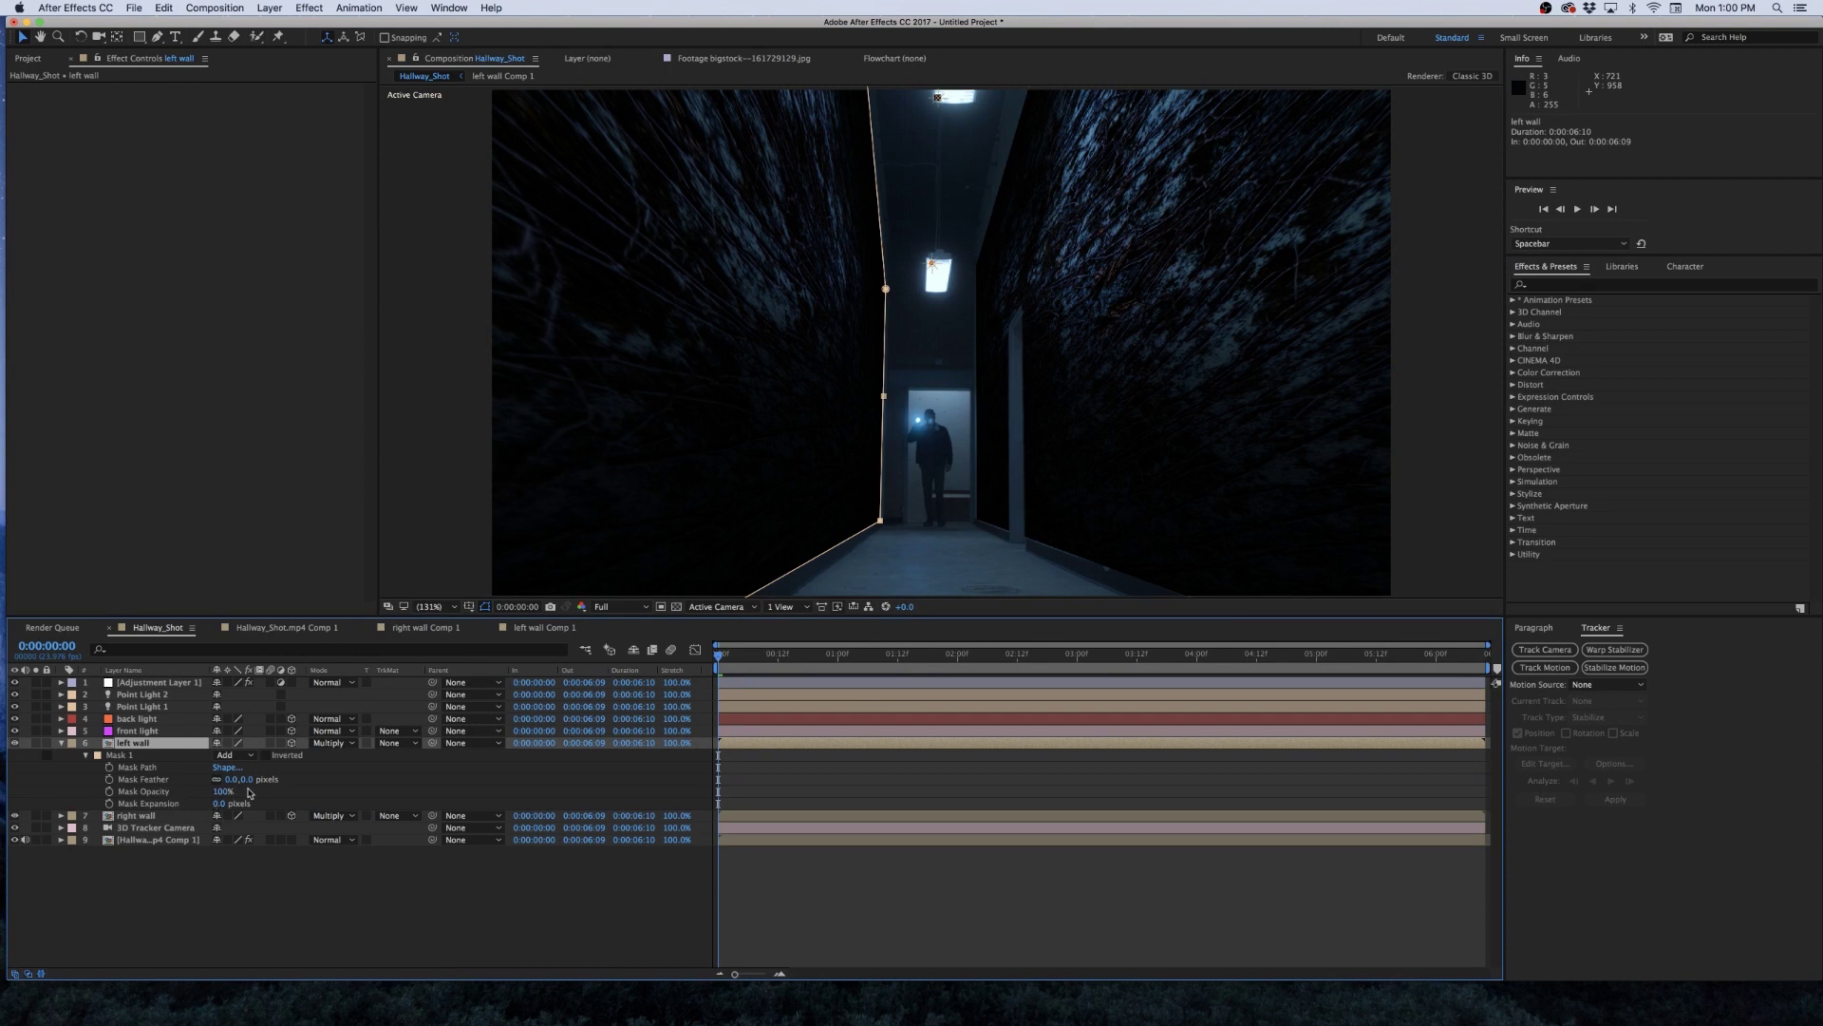
Soften the left wall's mask with an expansion of -117 pixels and a feather of 342 pixels.
drag(217, 808, 360, 784)
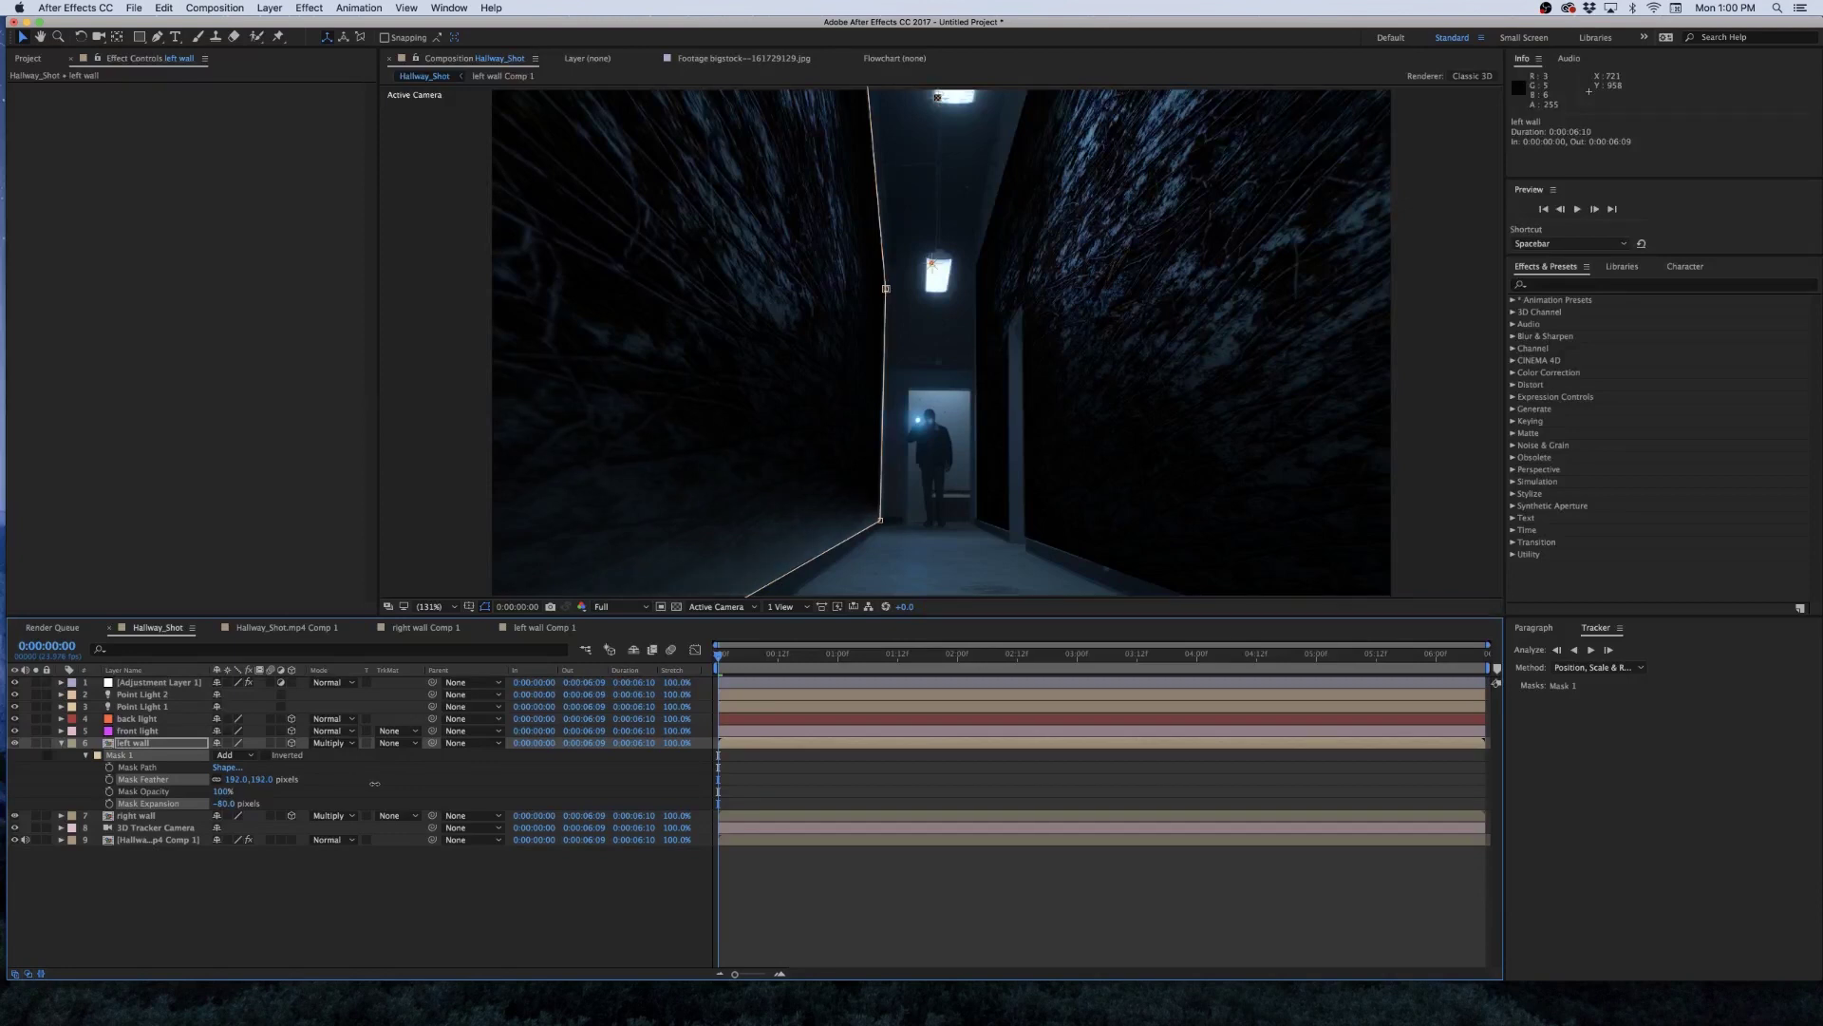
click(373, 940)
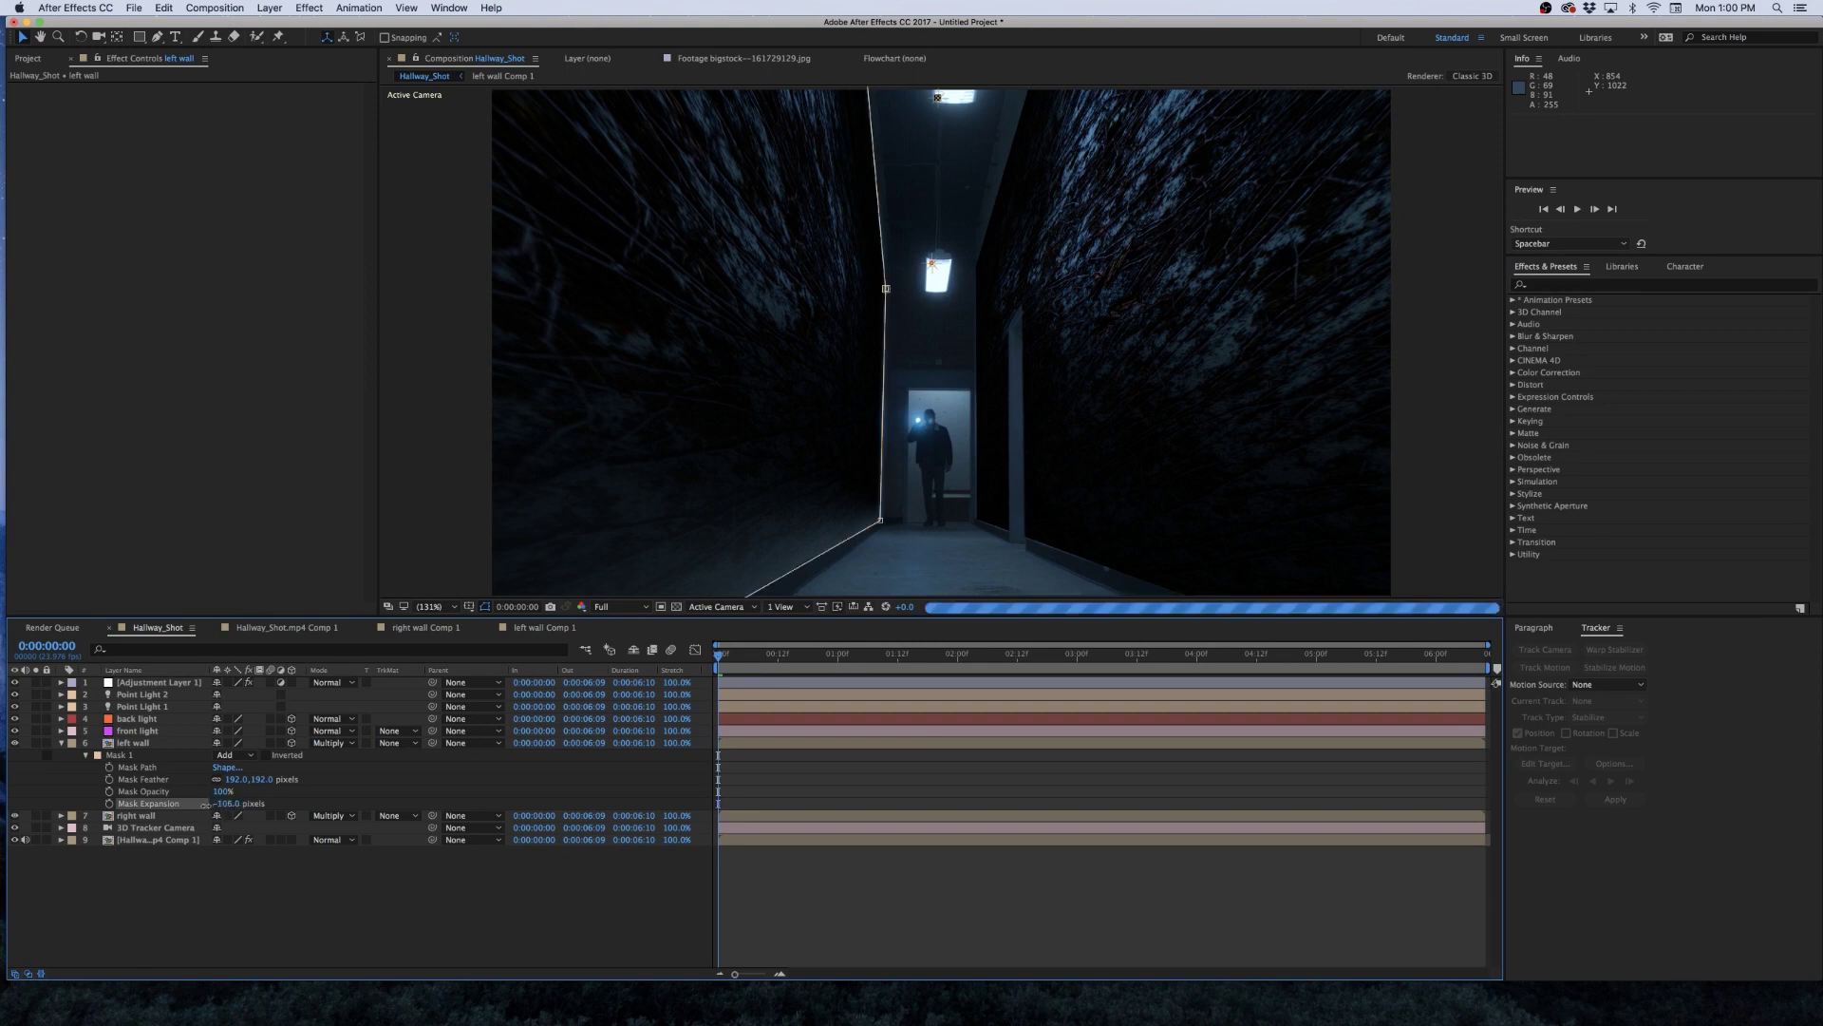
click(900, 289)
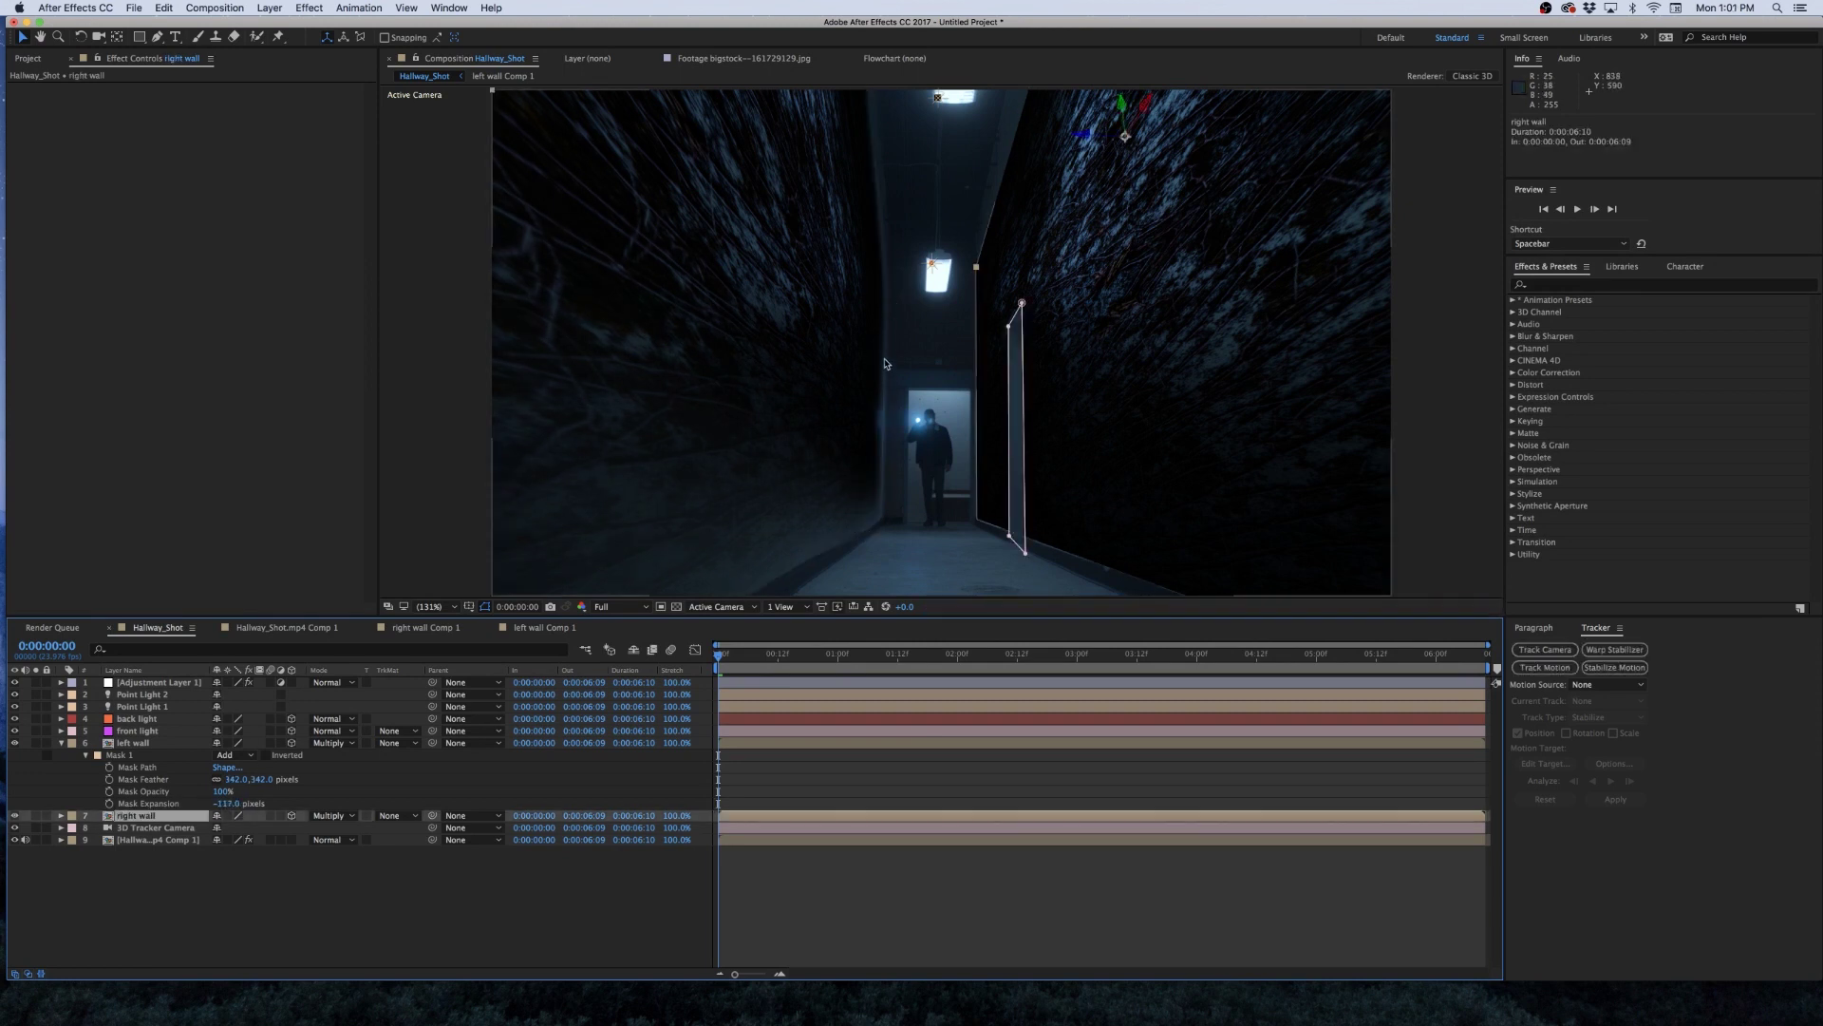
click(128, 945)
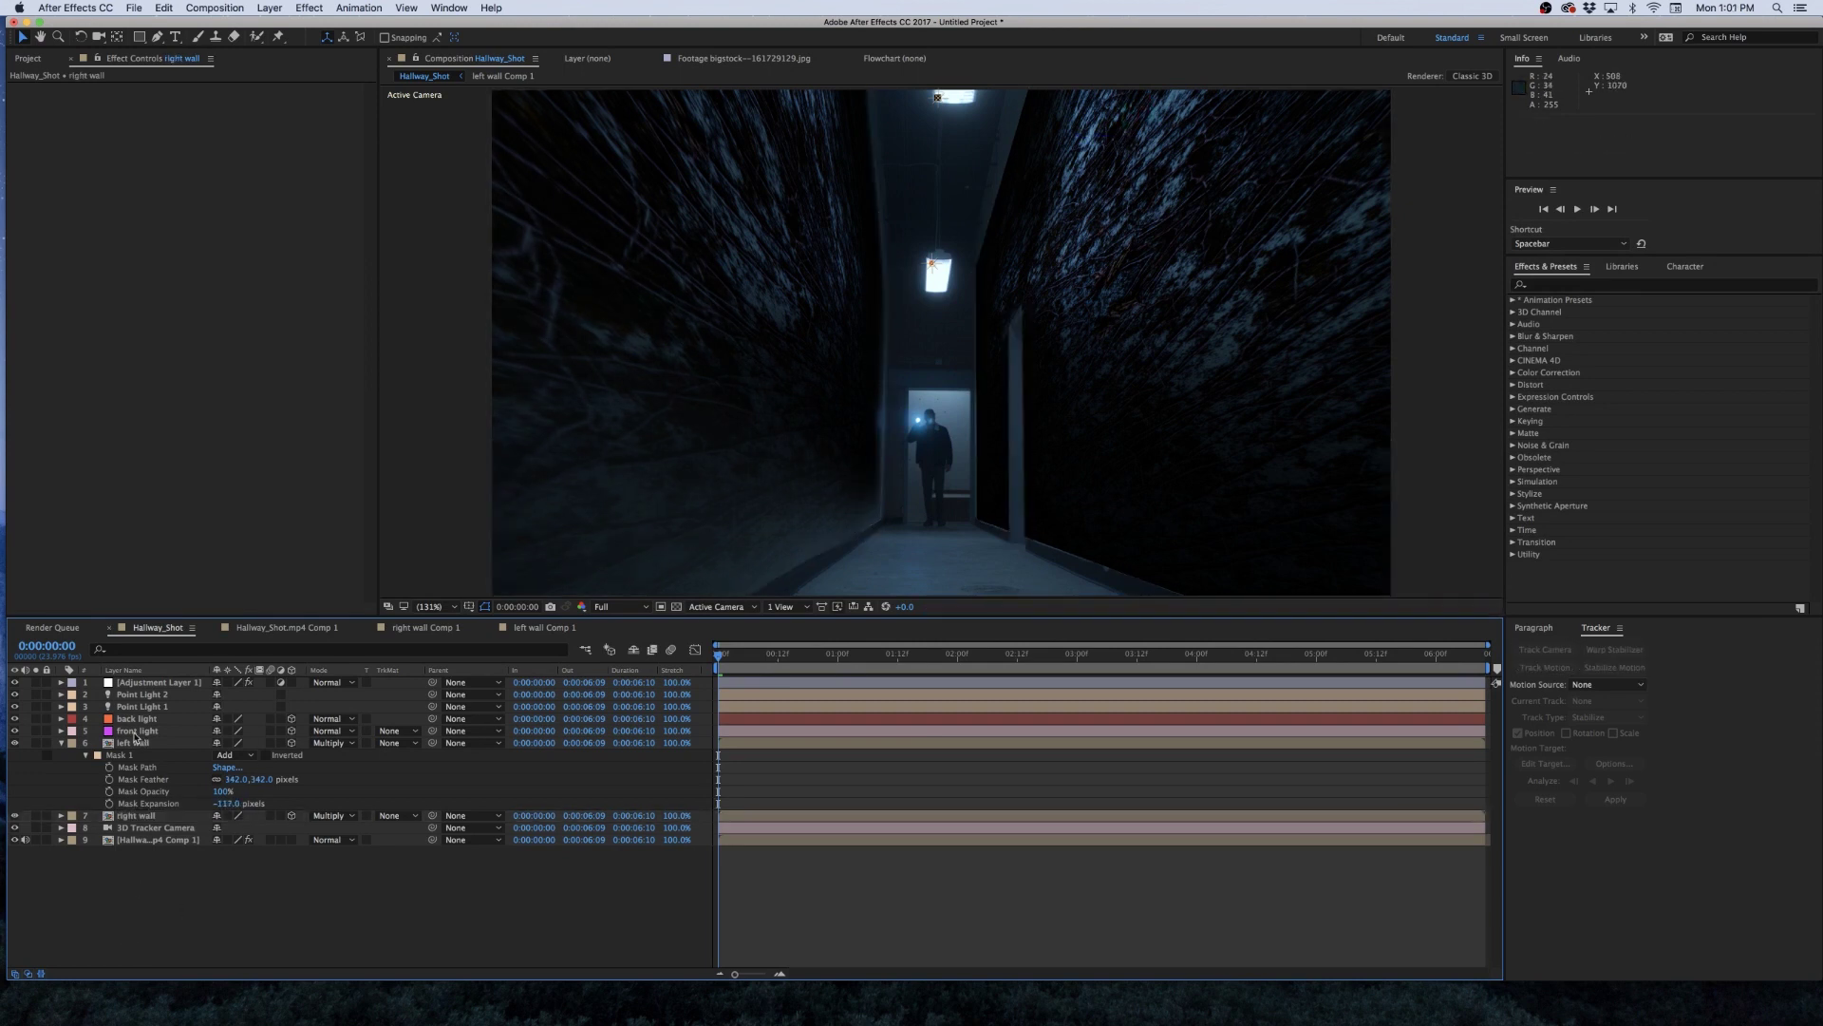
Pull the left wall mask's far-end corners in from the hallway's end and set only its horizontal feather to about 693 pixels.
click(143, 746)
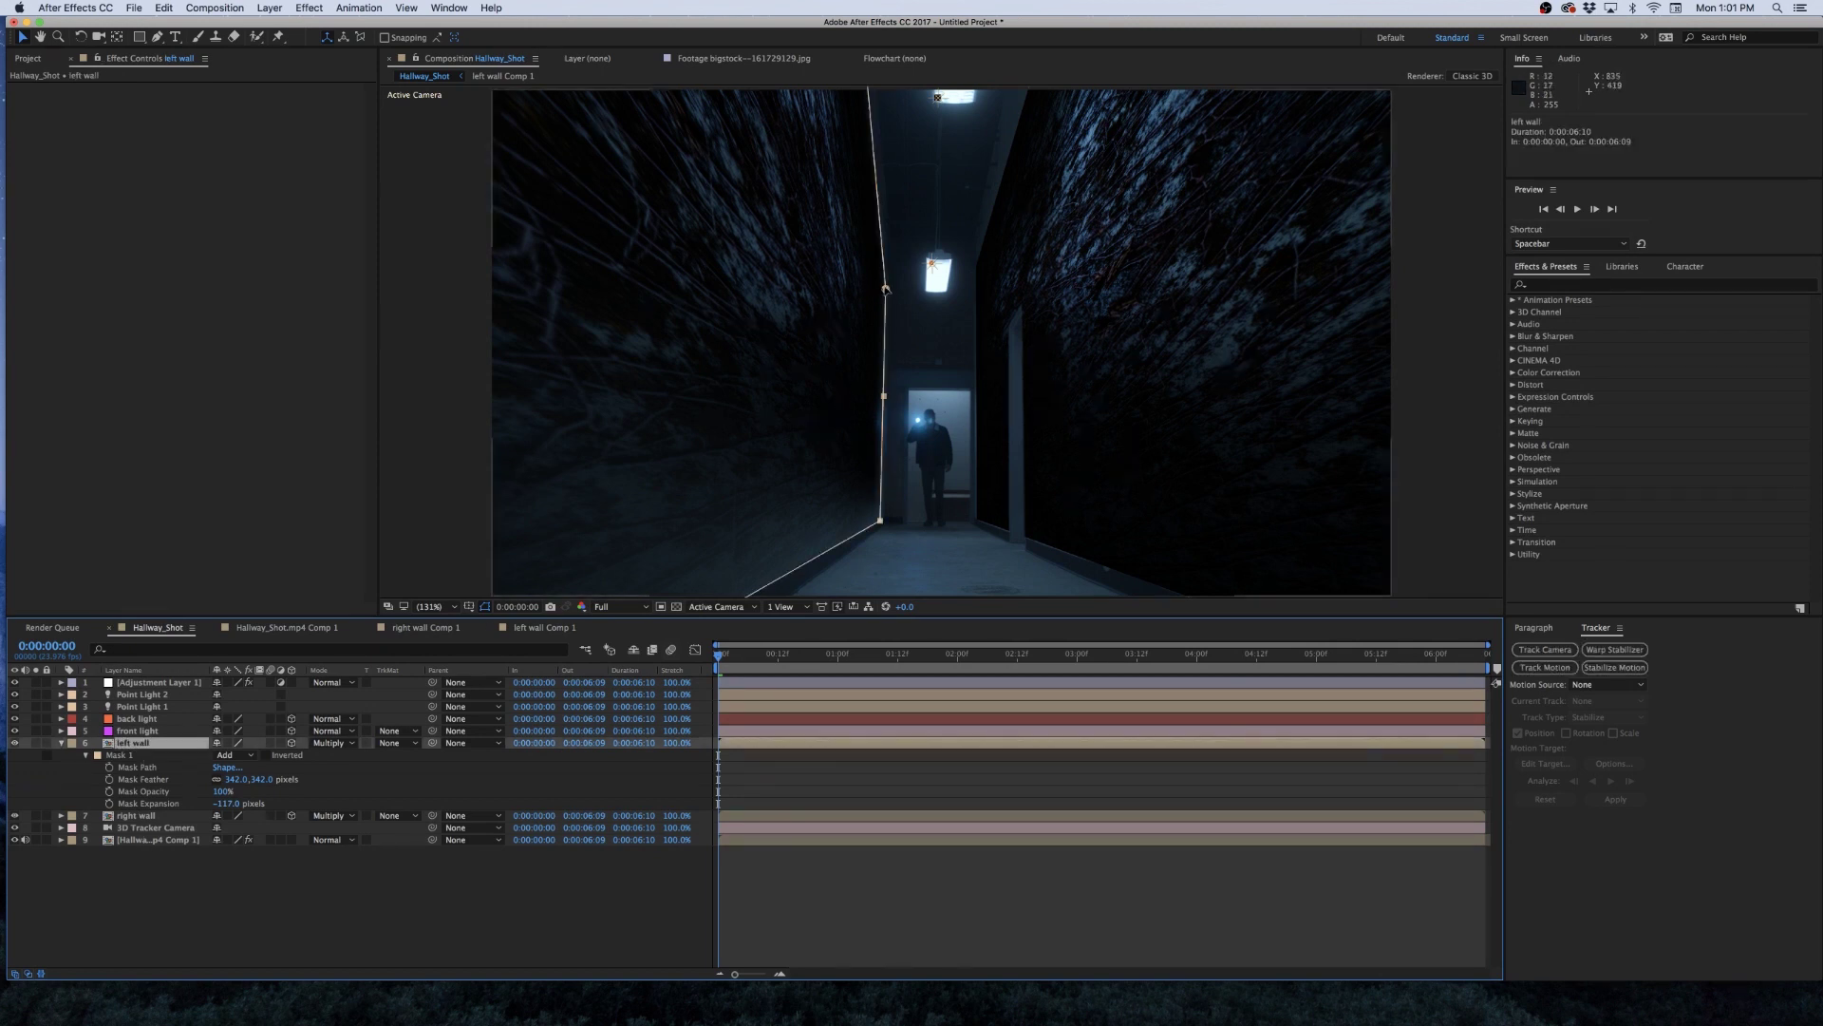
click(887, 290)
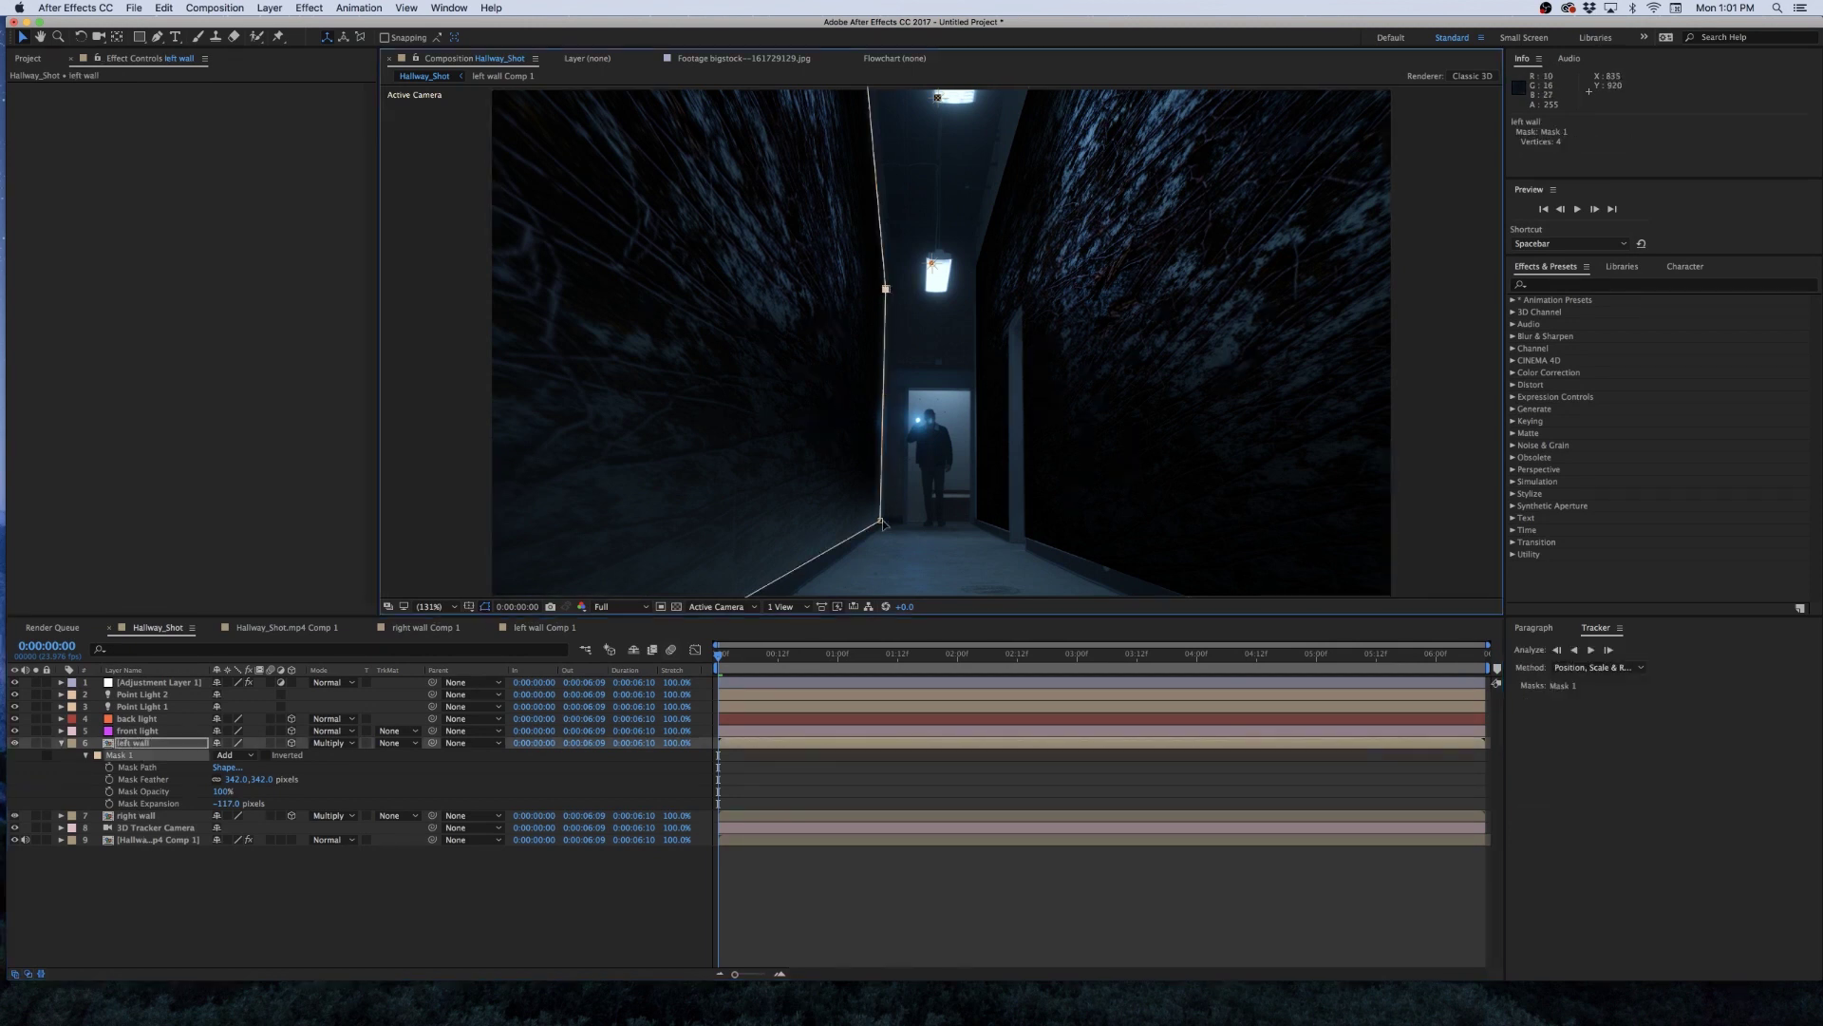
drag(881, 523, 872, 522)
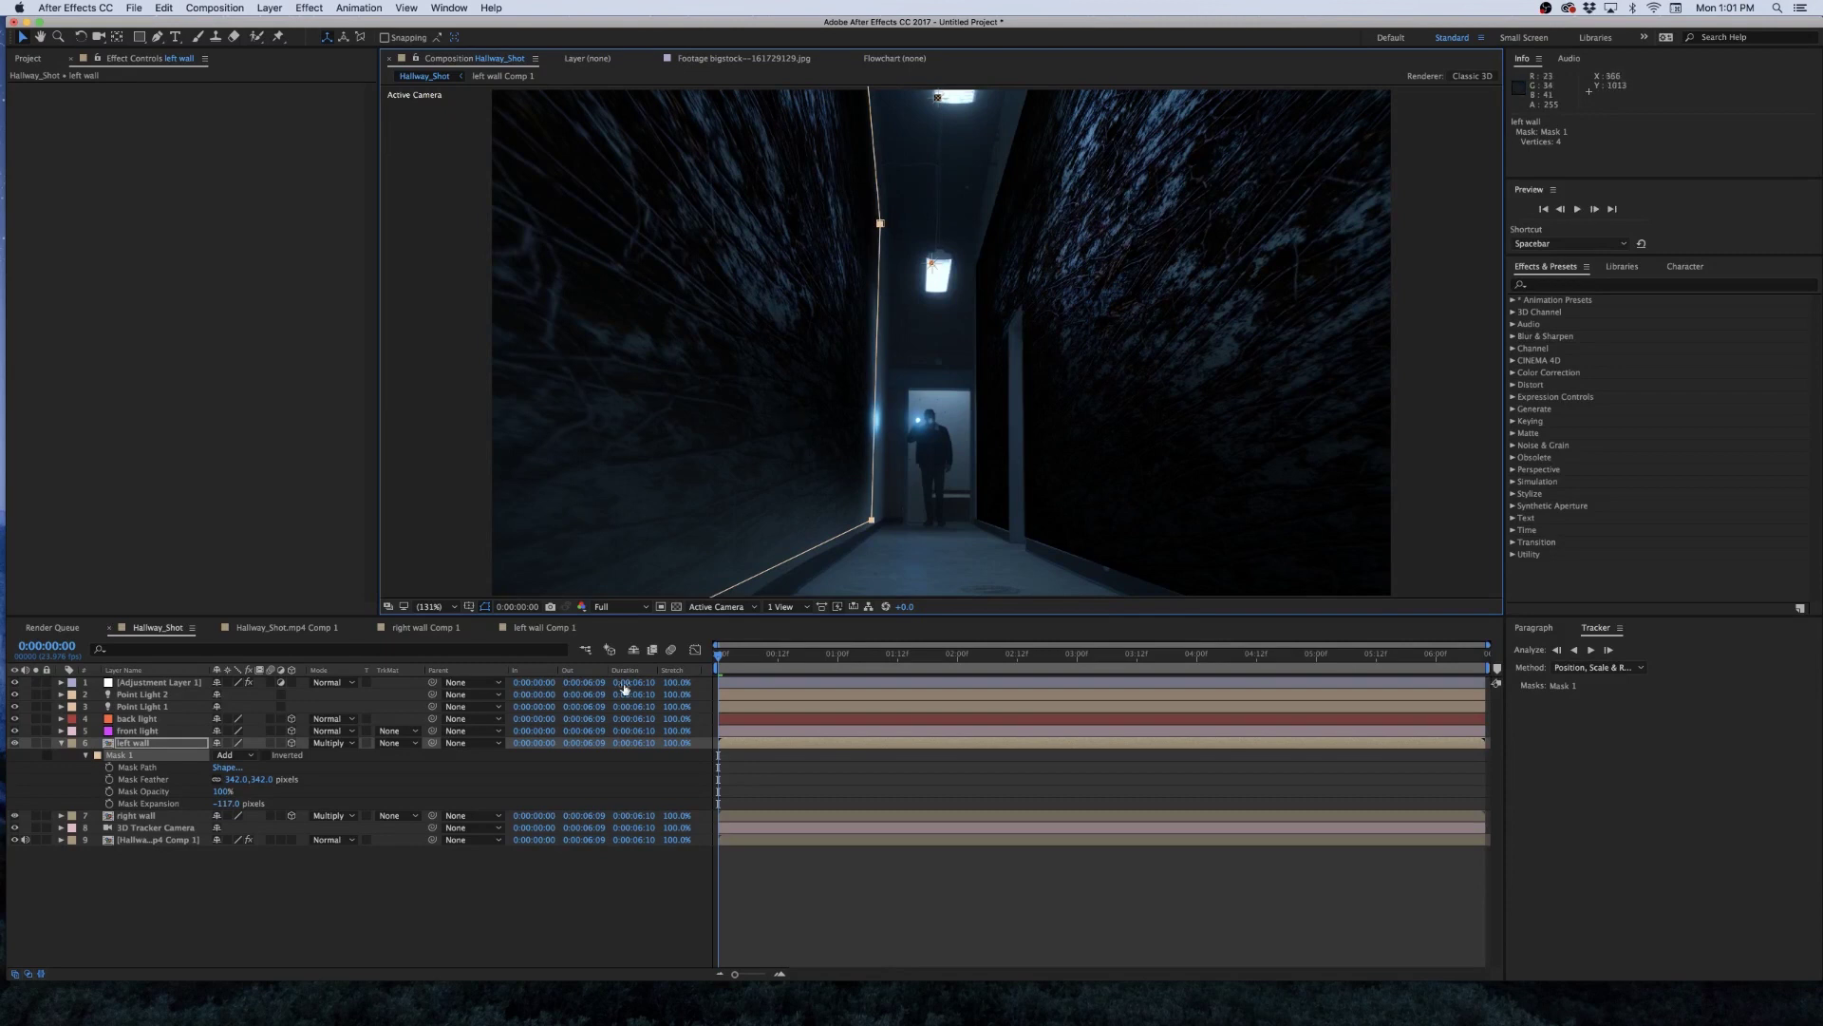
click(317, 955)
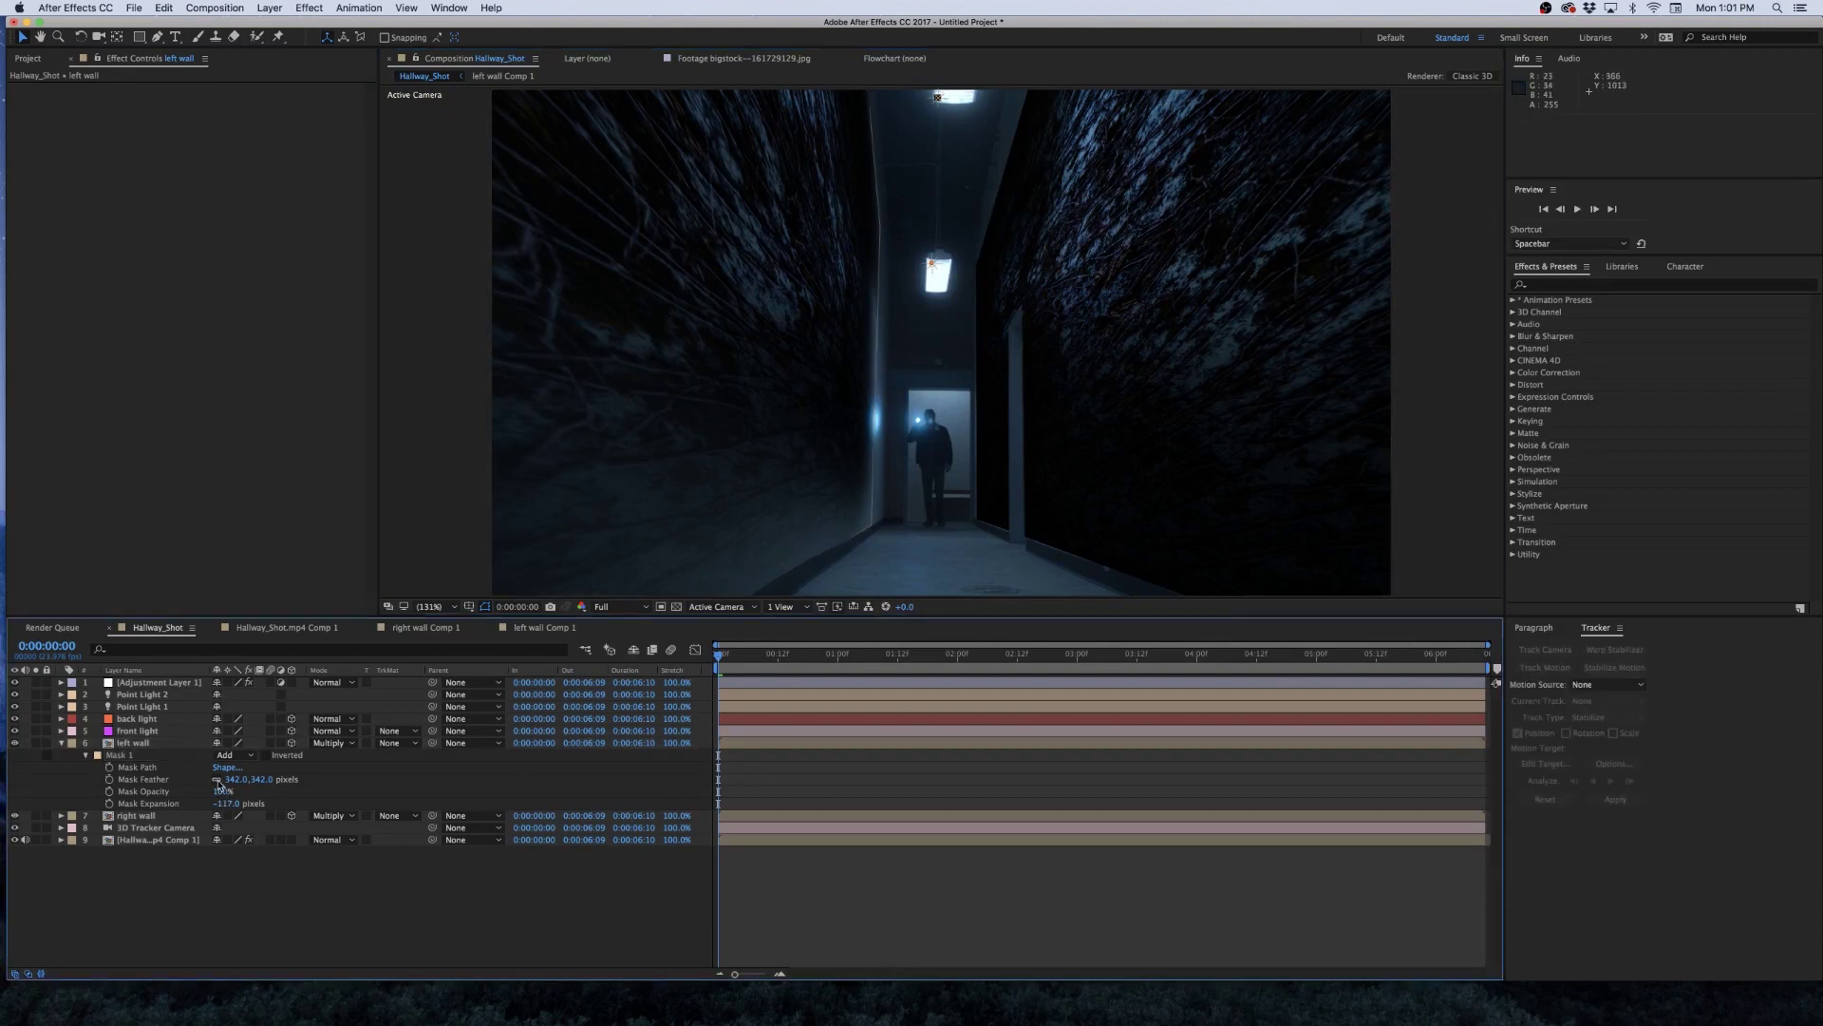
drag(233, 779, 491, 782)
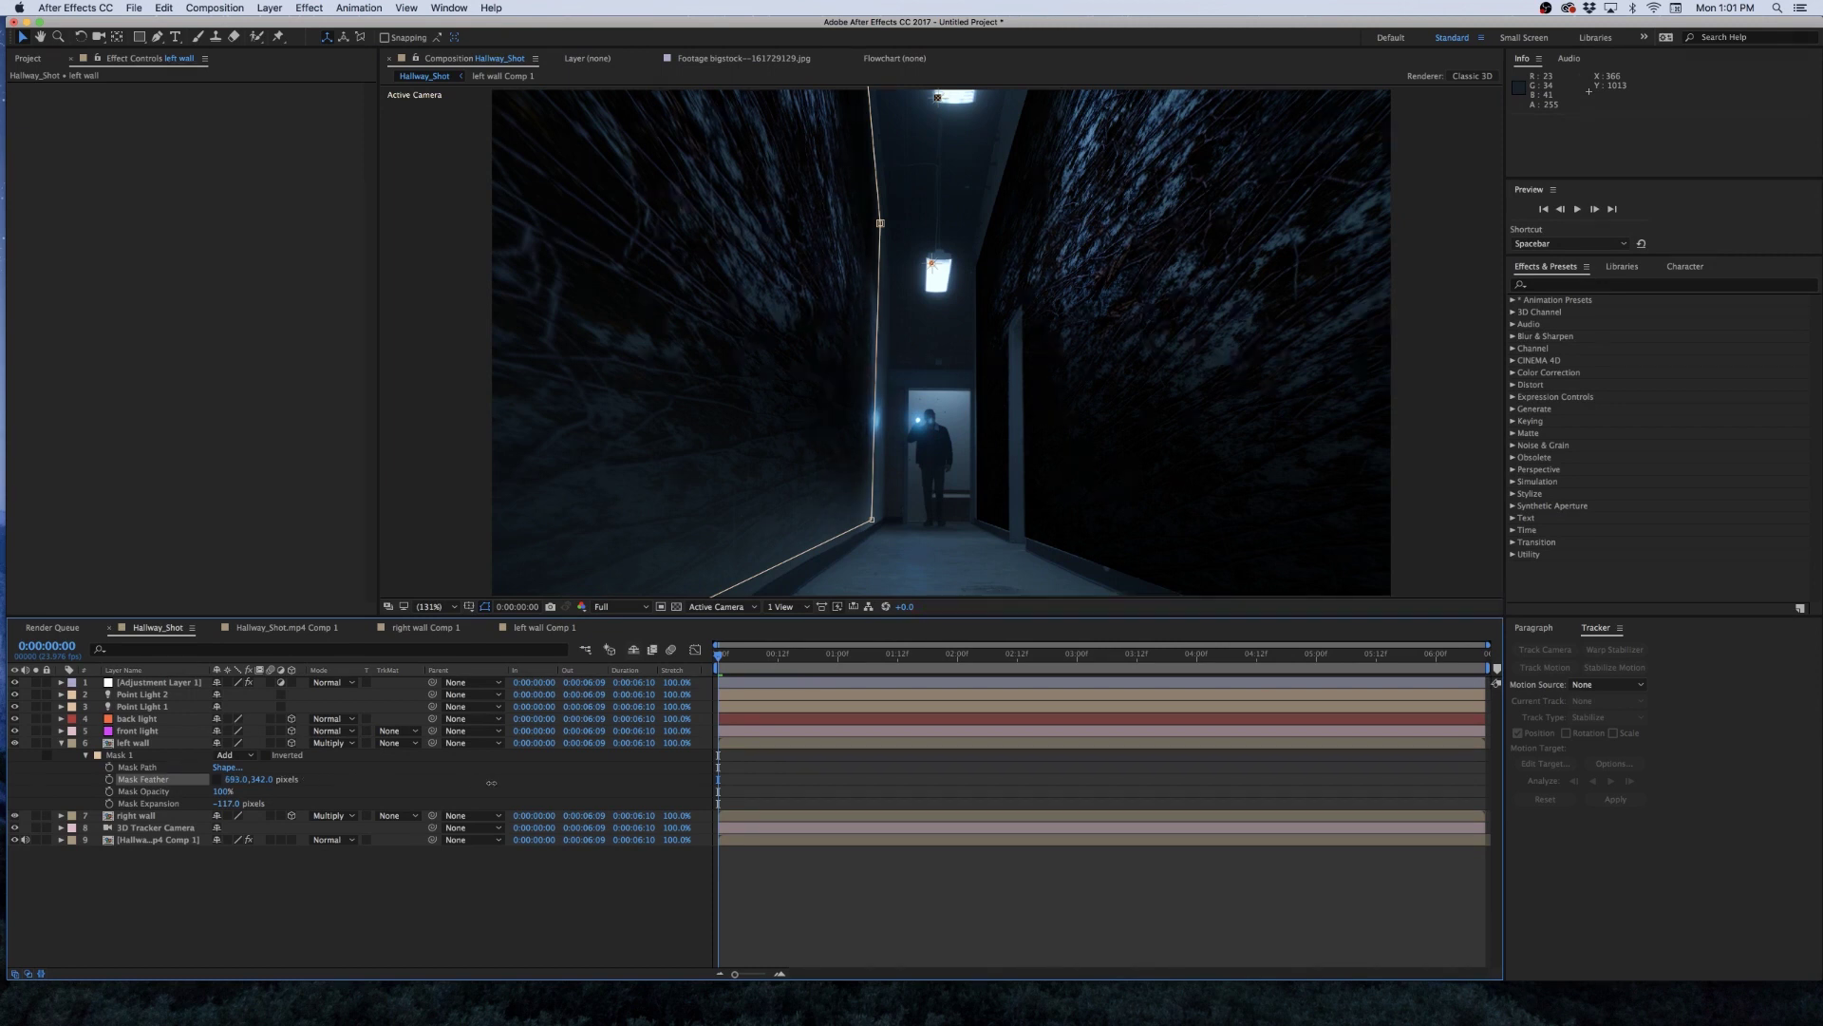
click(521, 968)
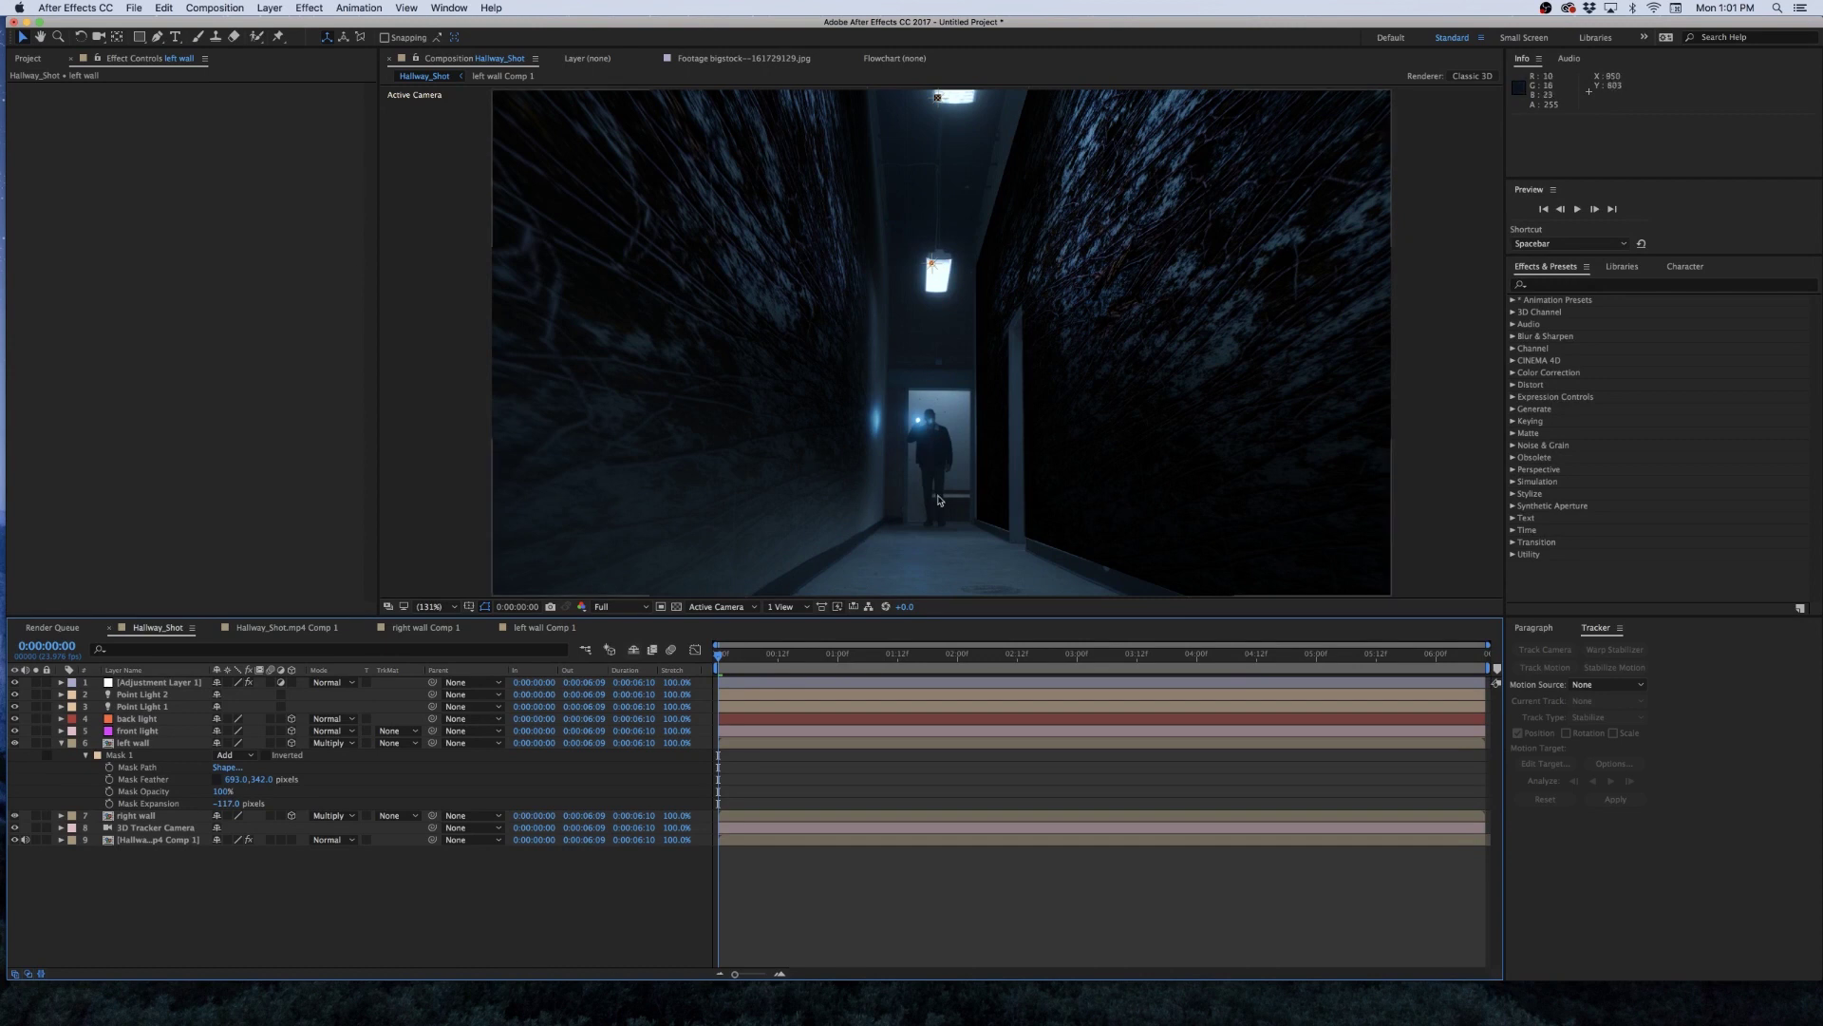
Add a second, full-layer rectangular mask to the right wall layer and reveal the properties of both masks.
click(117, 769)
click(127, 817)
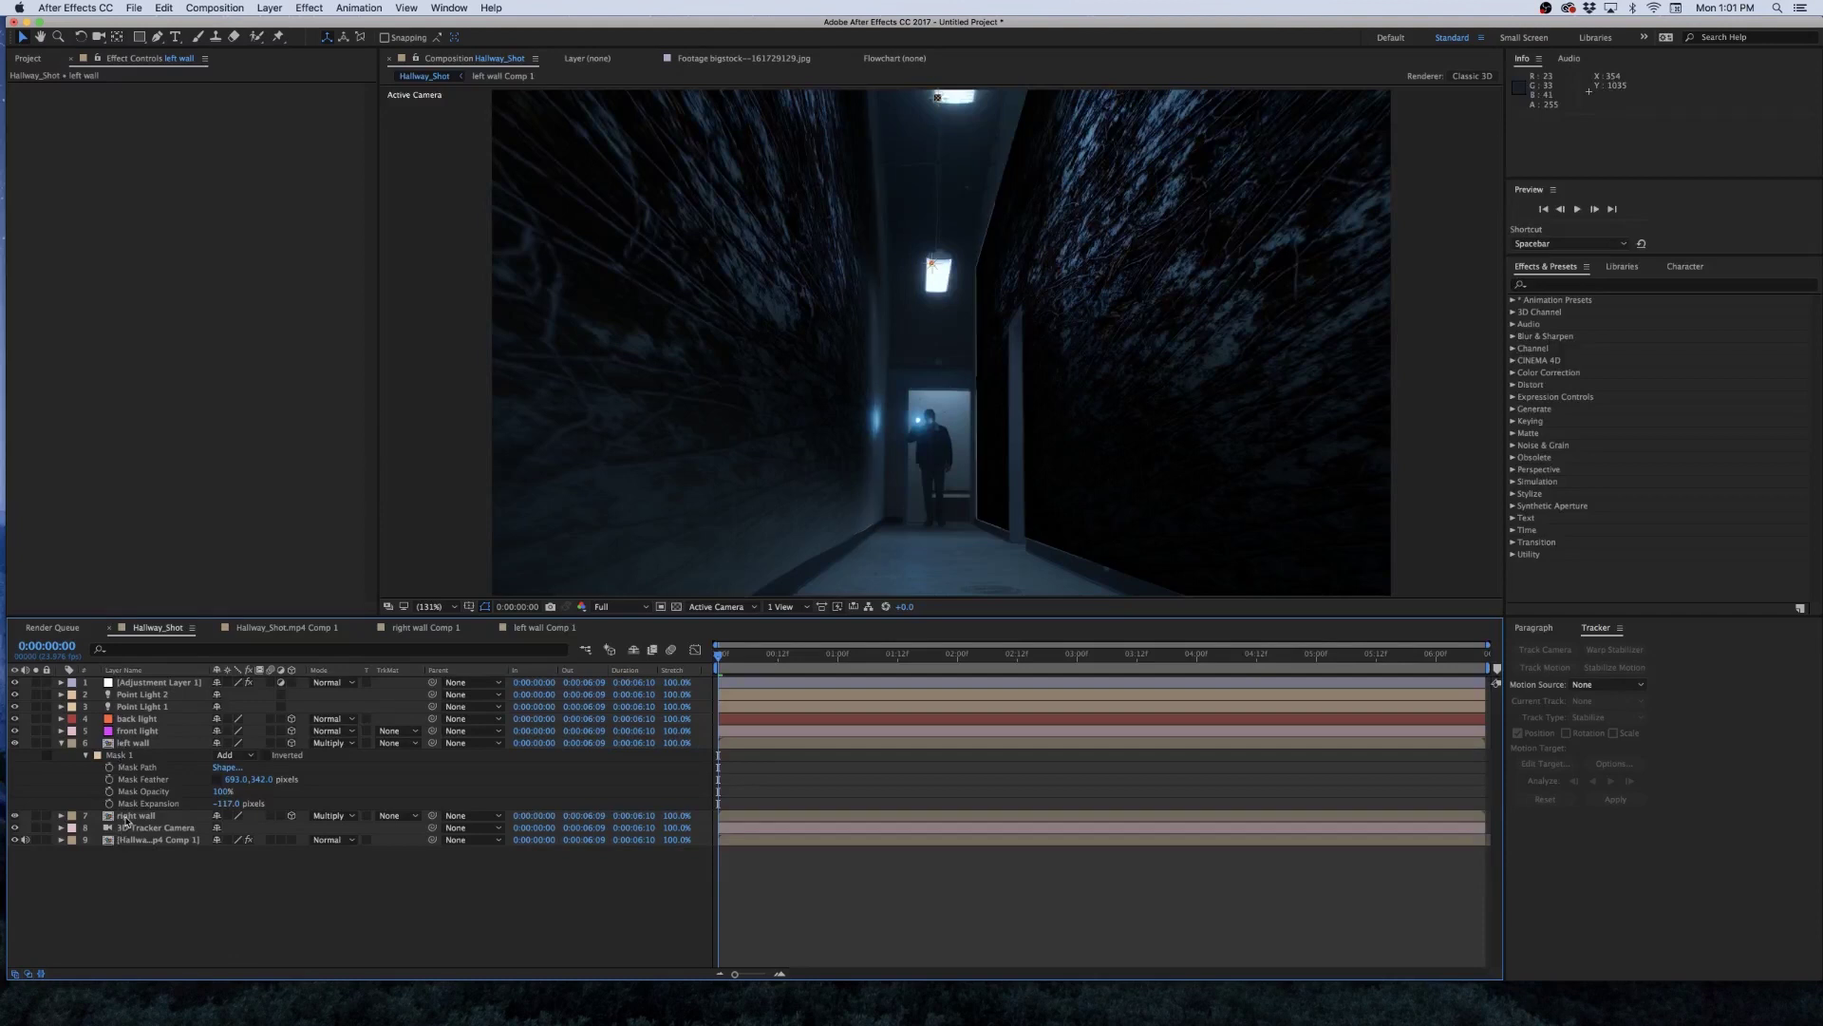
click(126, 817)
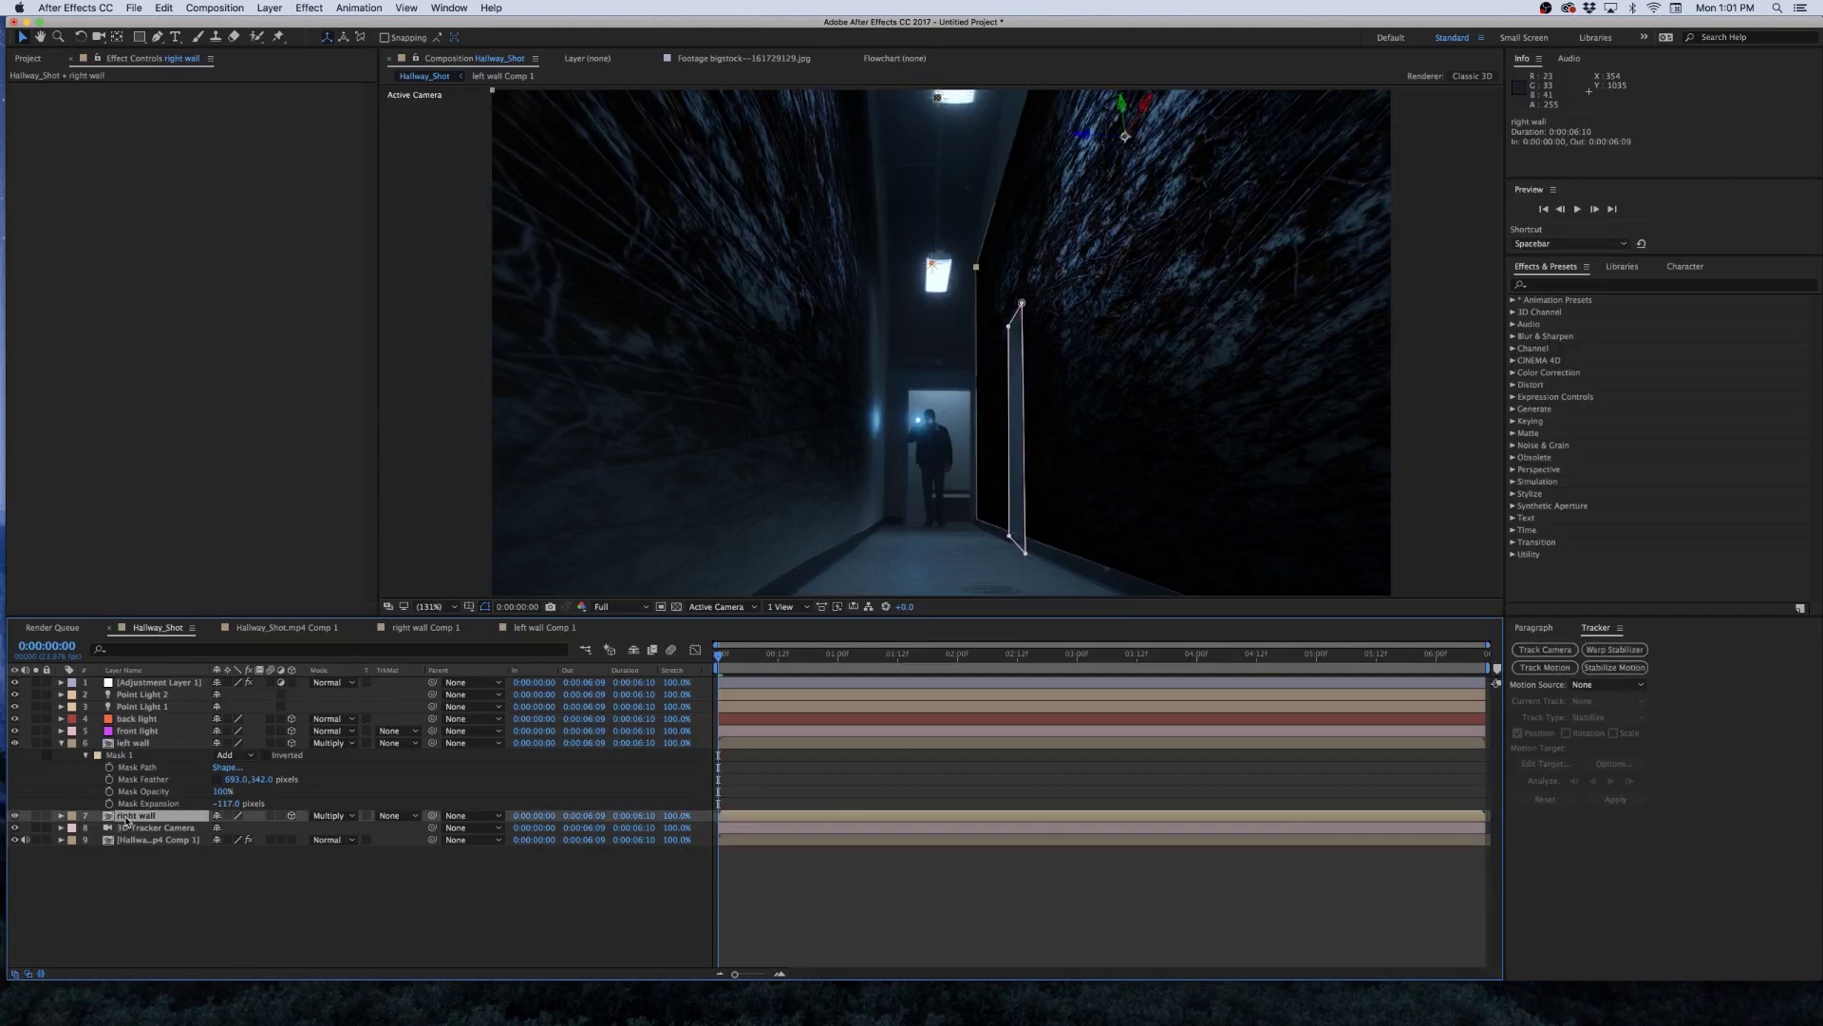
double_click(140, 37)
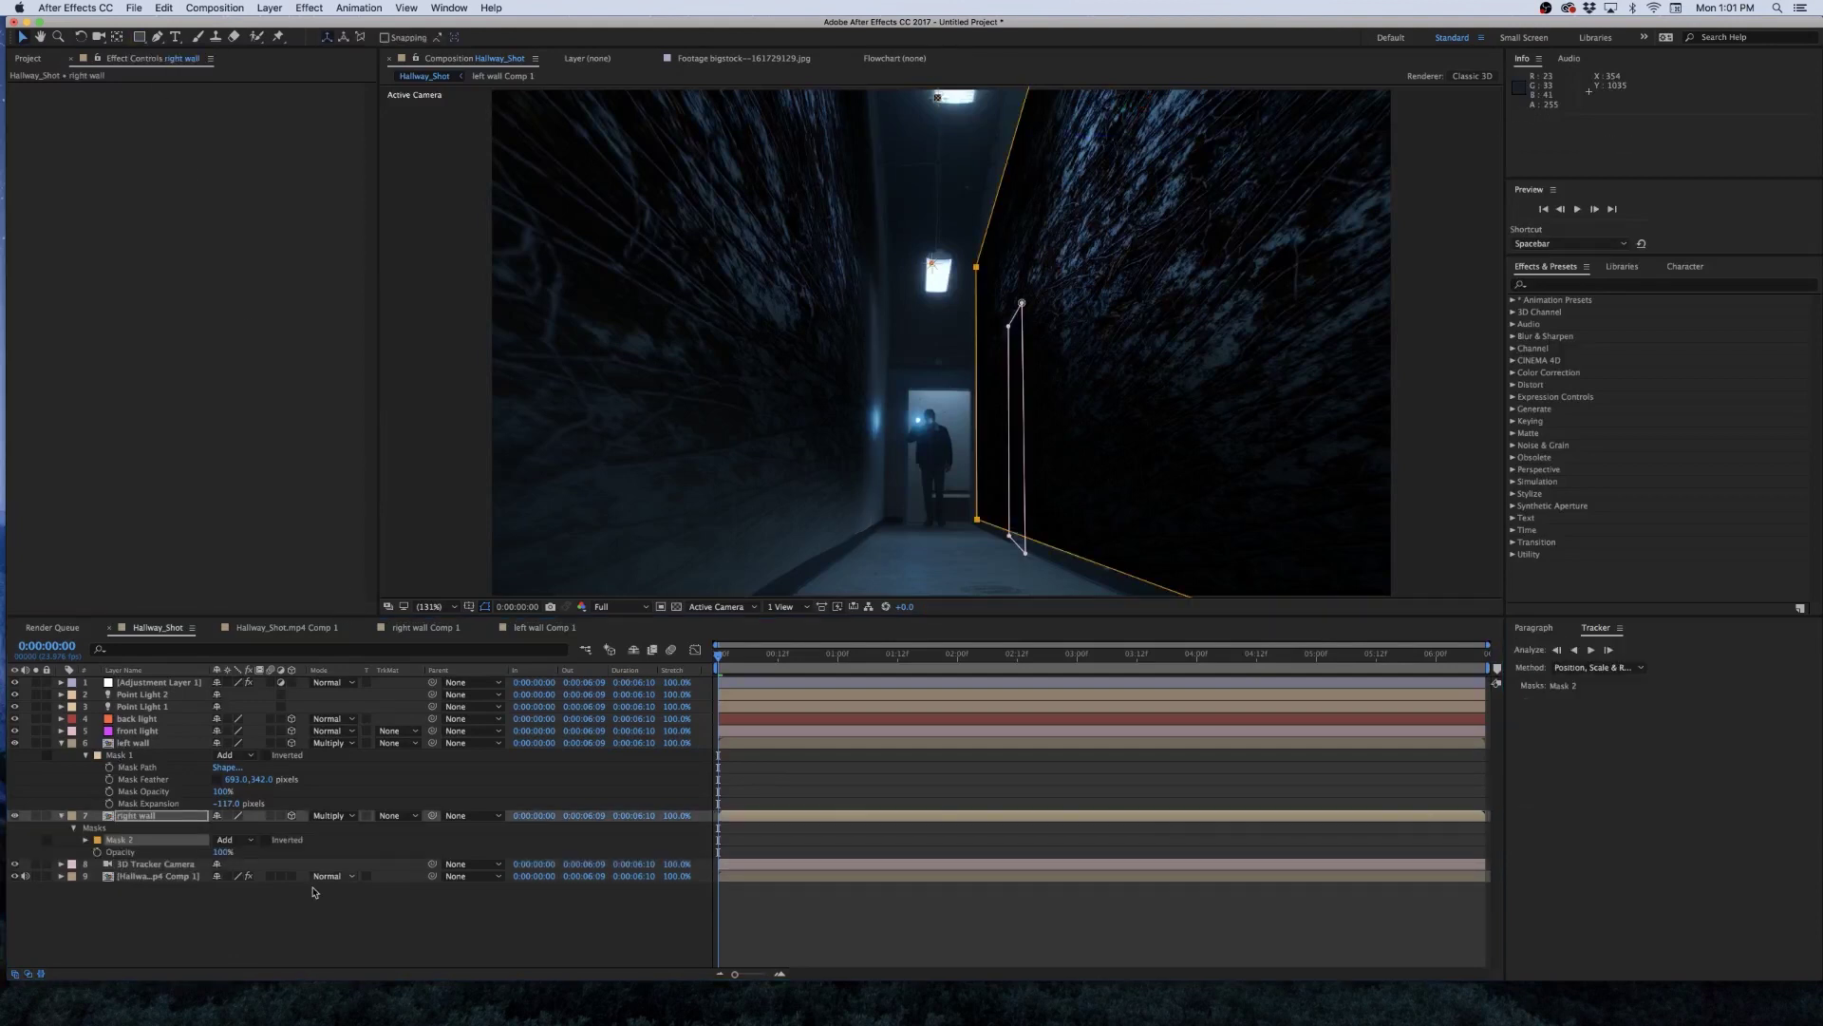
click(143, 817)
key(m)
key(m)
key(m)
key(m)
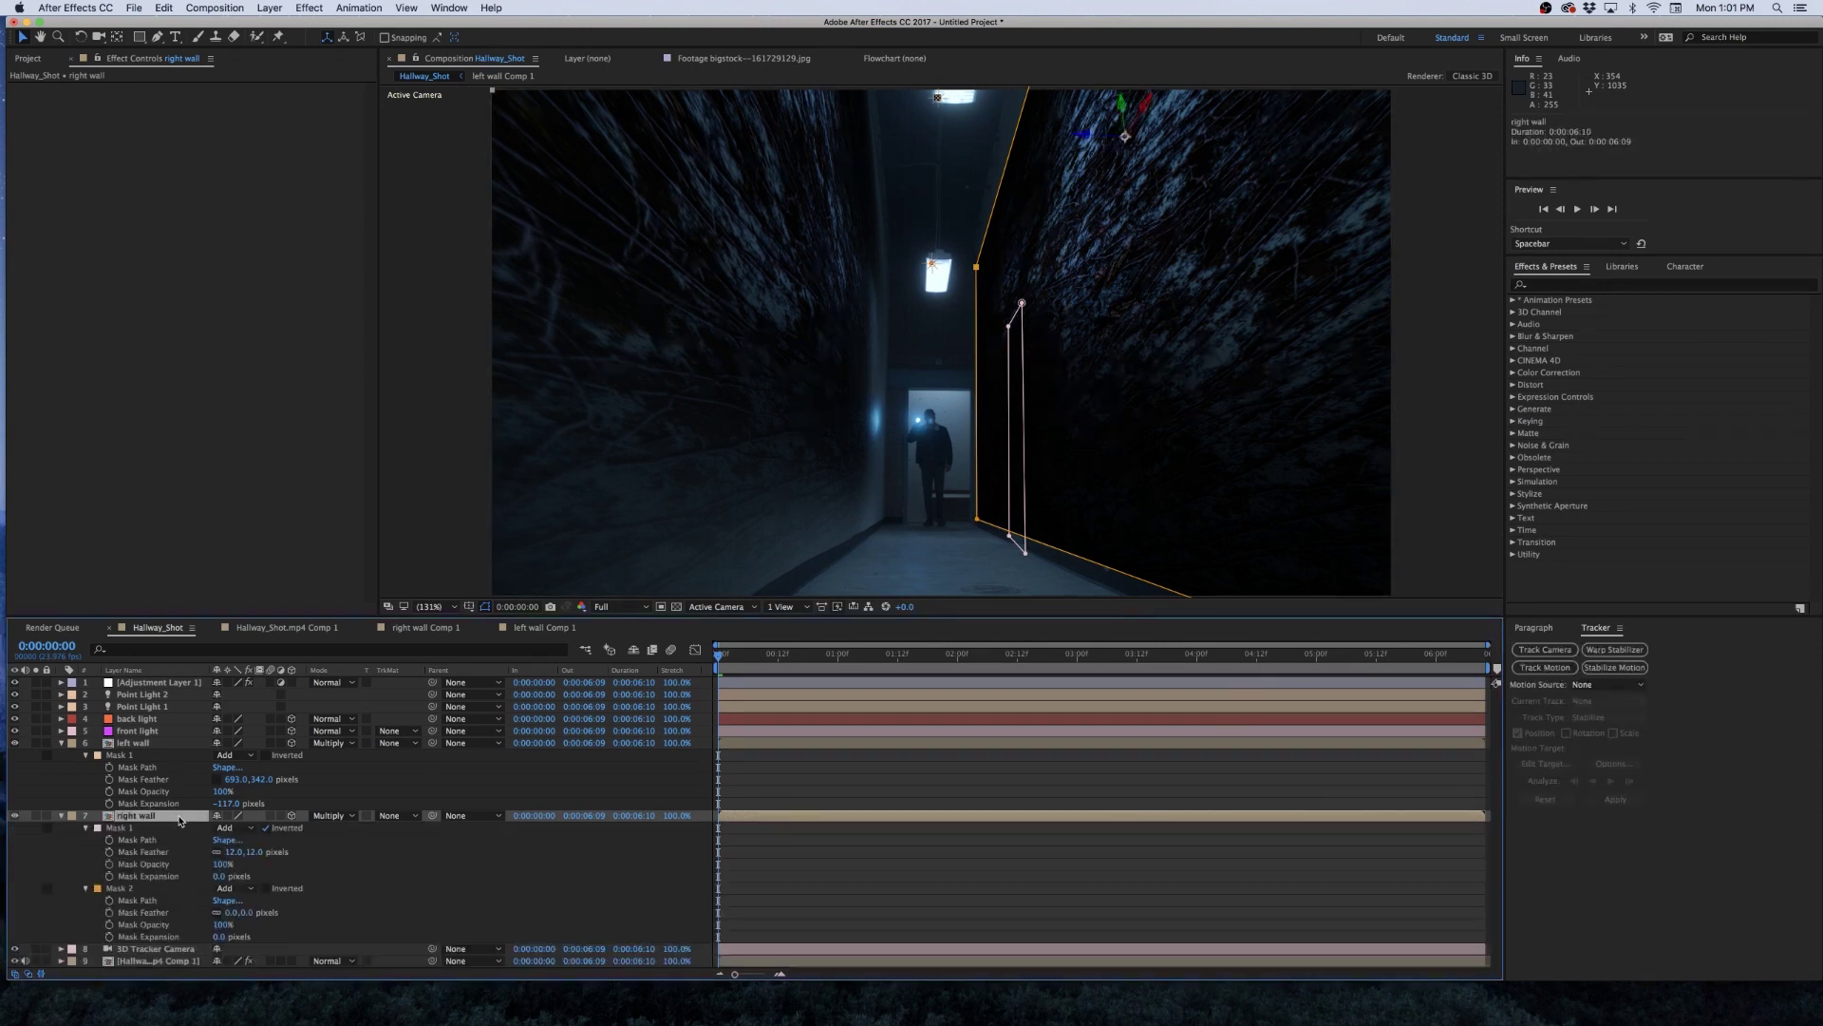
Turn off inversion on the right wall's Mask 1, set it to Subtract, and place it below Mask 2.
click(267, 829)
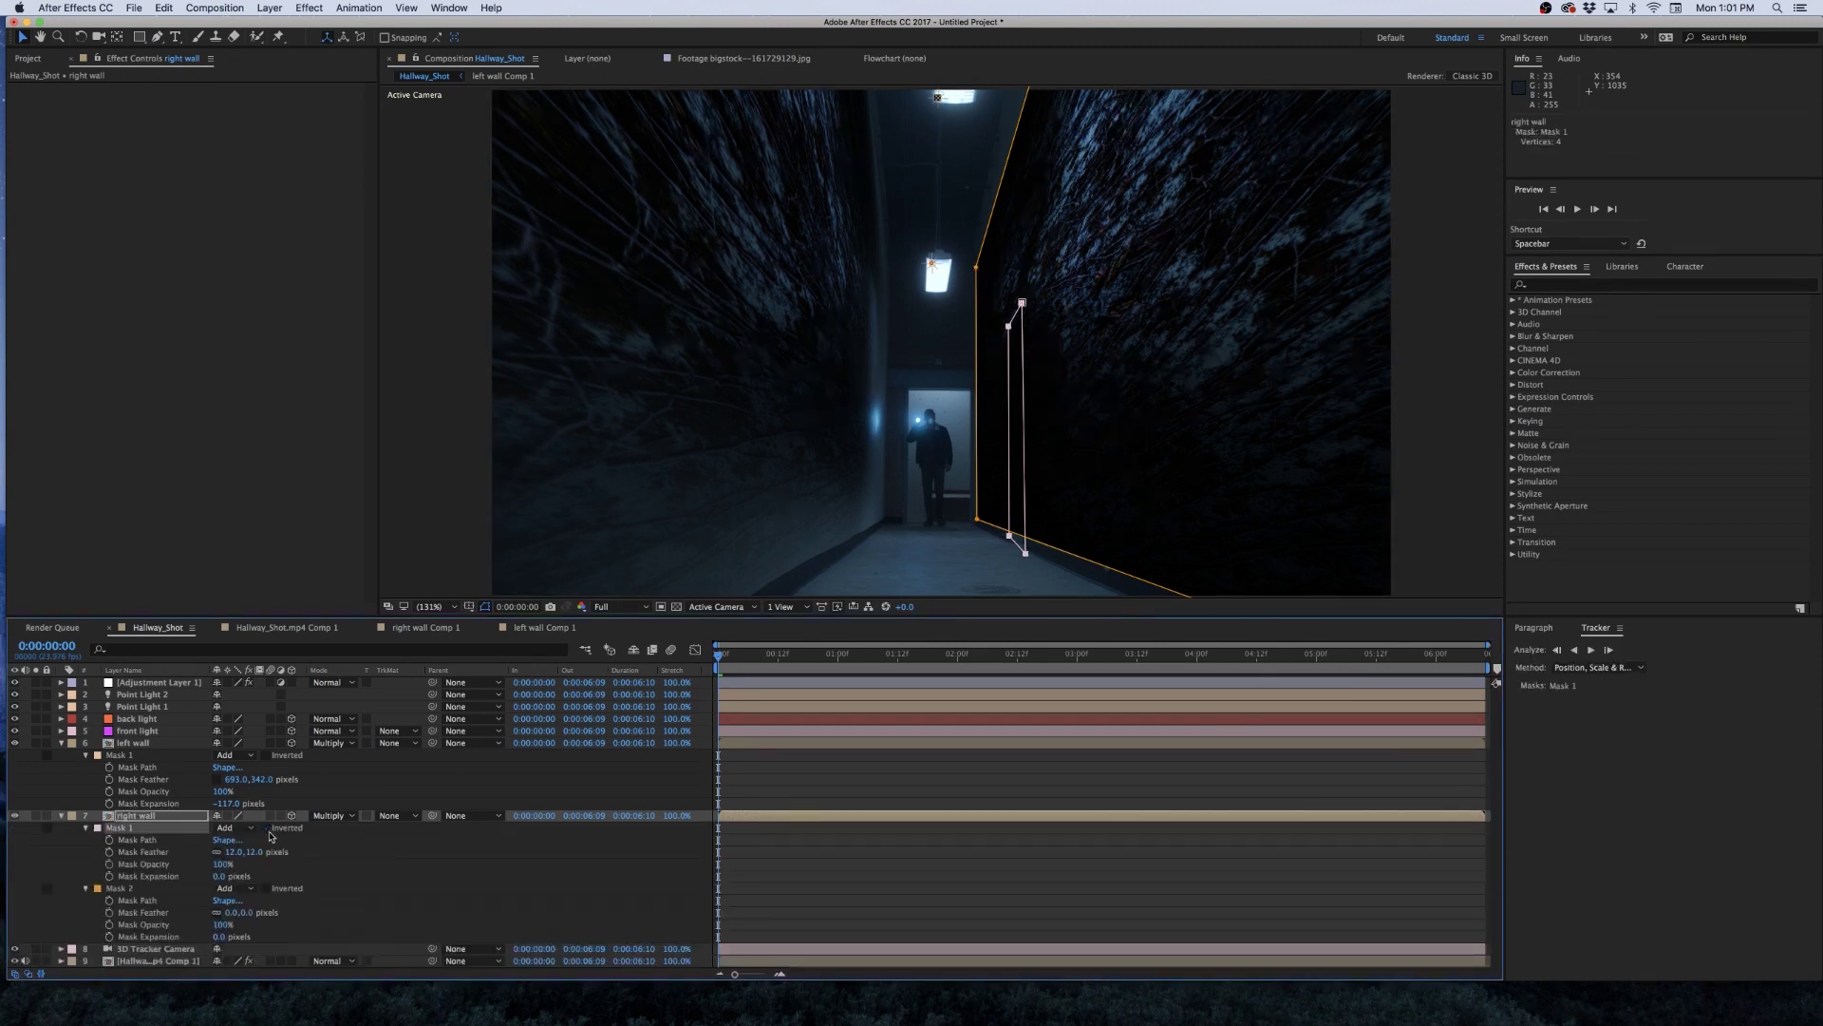
click(233, 828)
click(238, 872)
drag(132, 836, 143, 938)
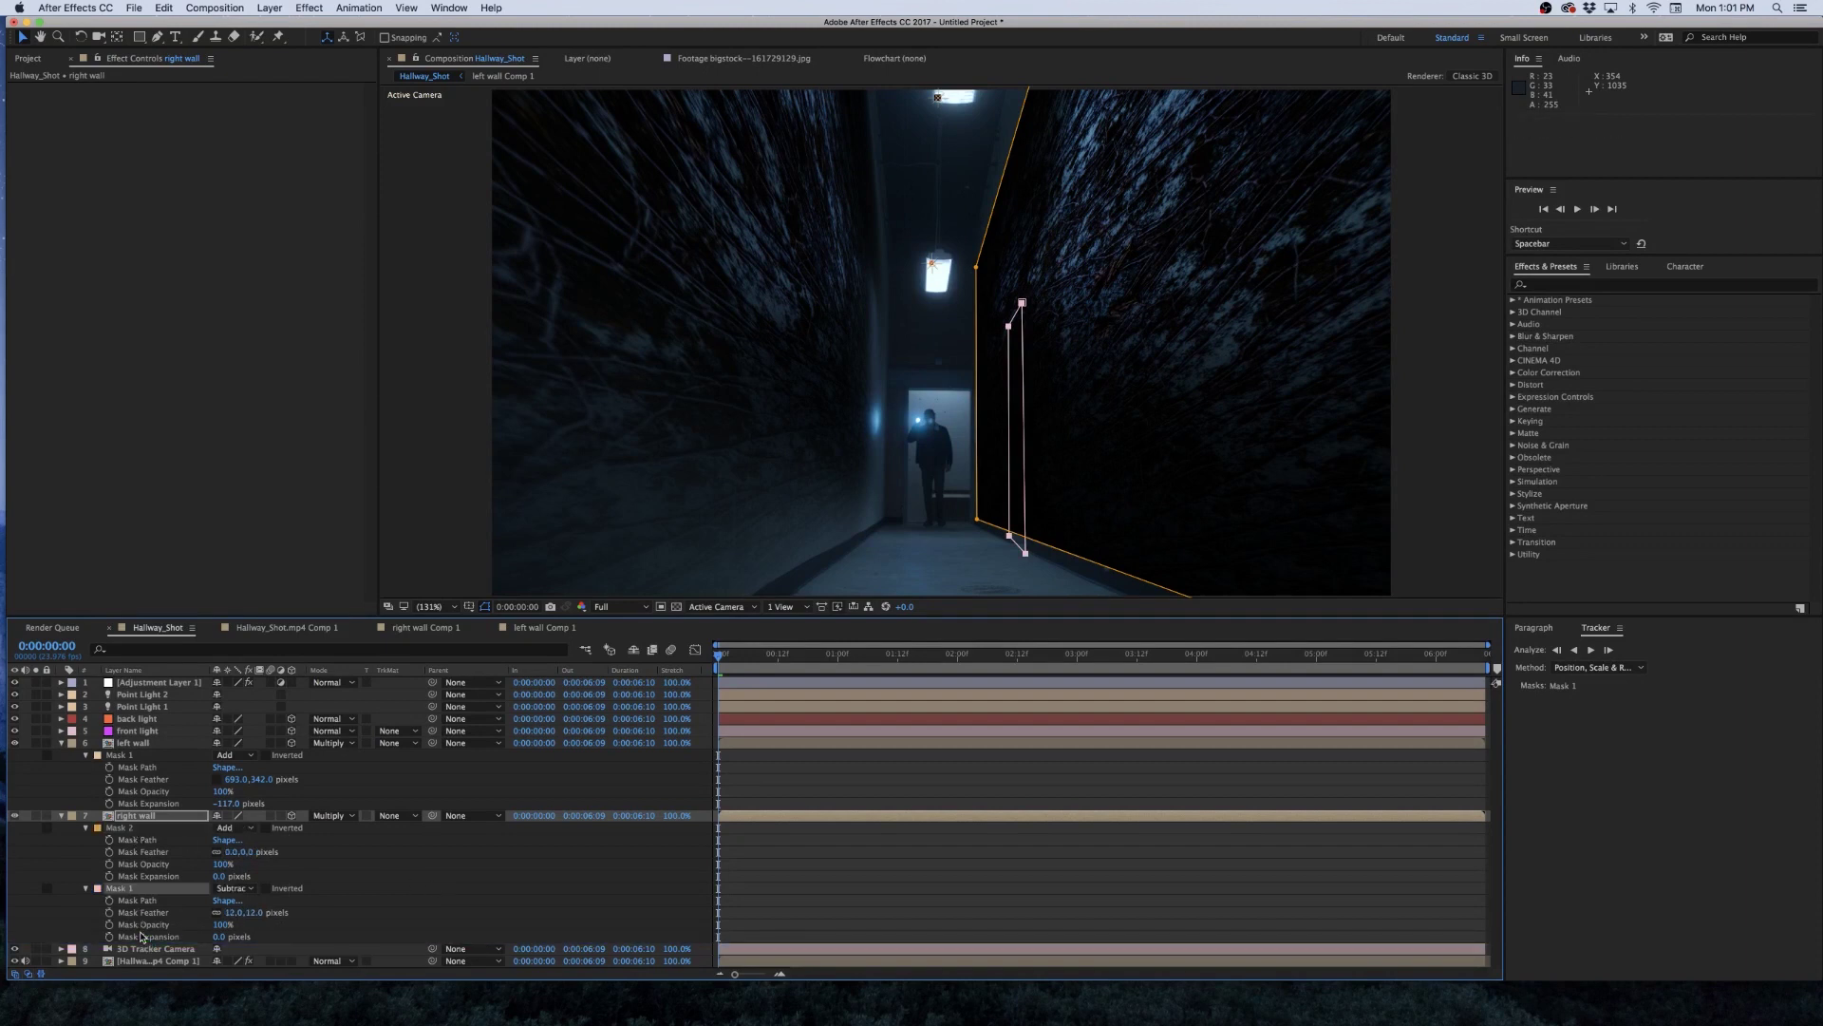
click(682, 791)
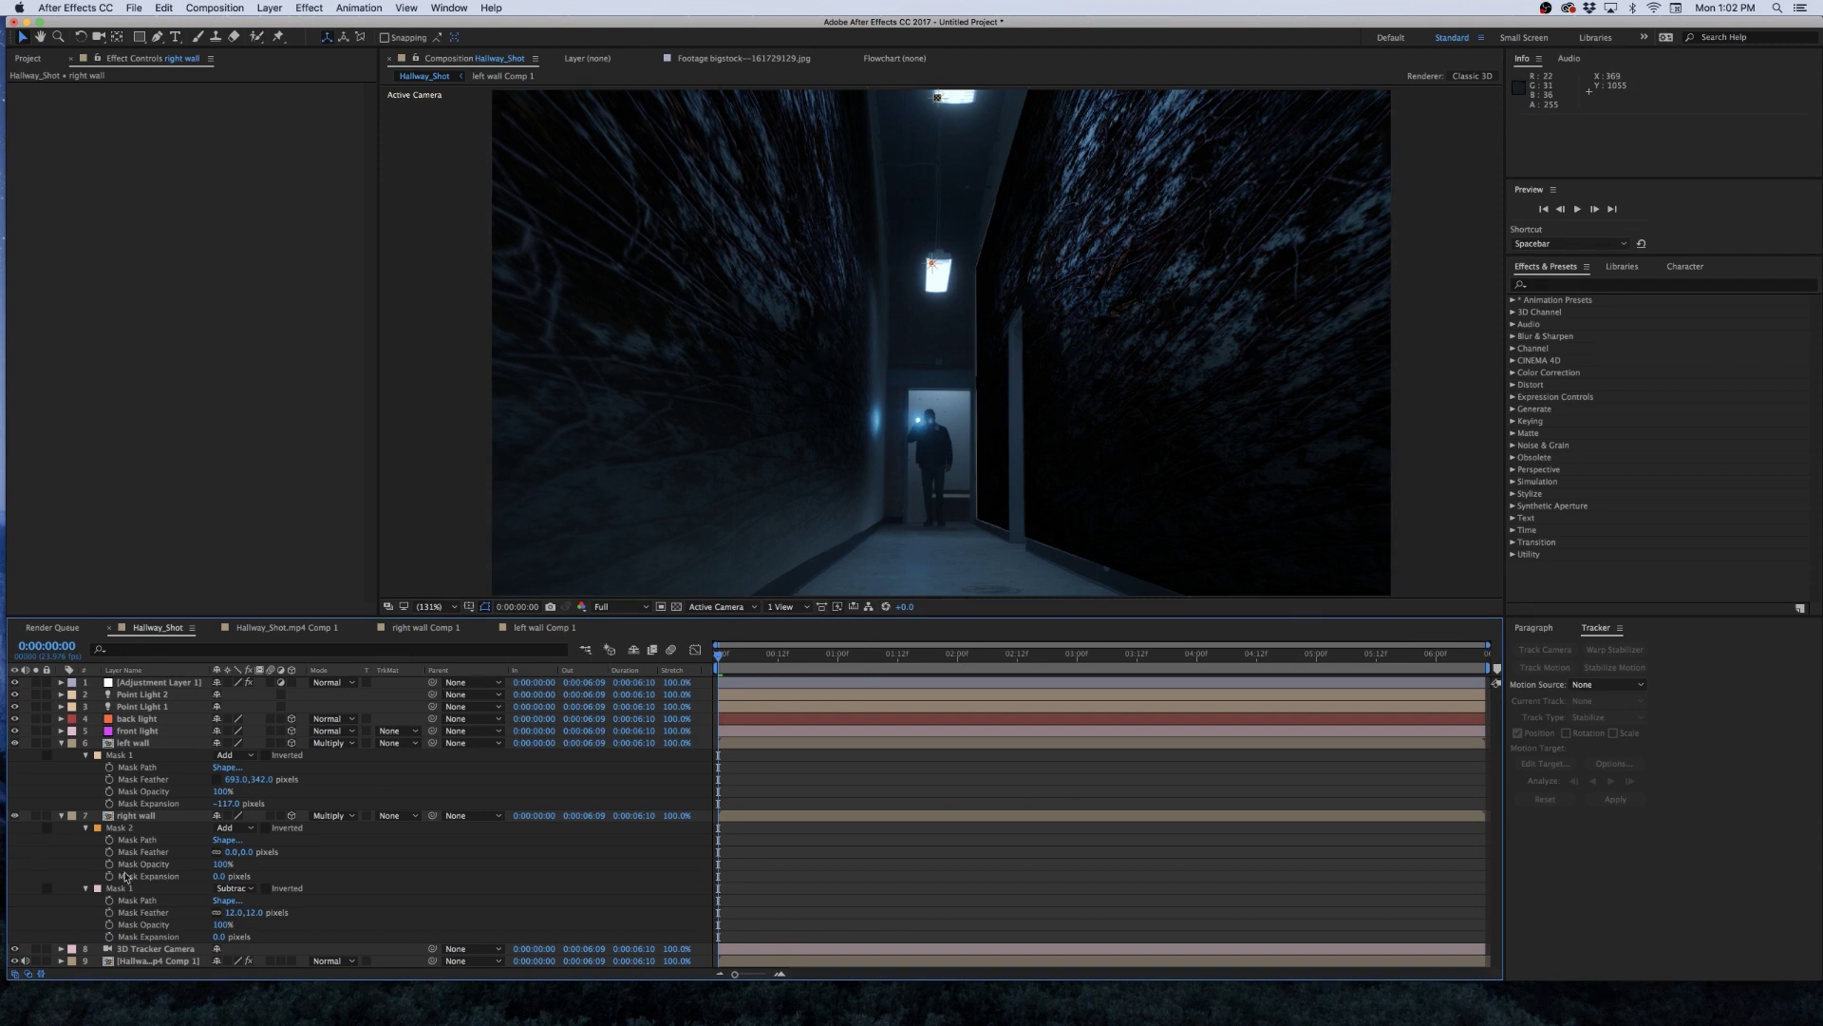
Soften the right wall's Mask 2 with an expansion of -121 pixels and a feather of 300 pixels.
click(120, 831)
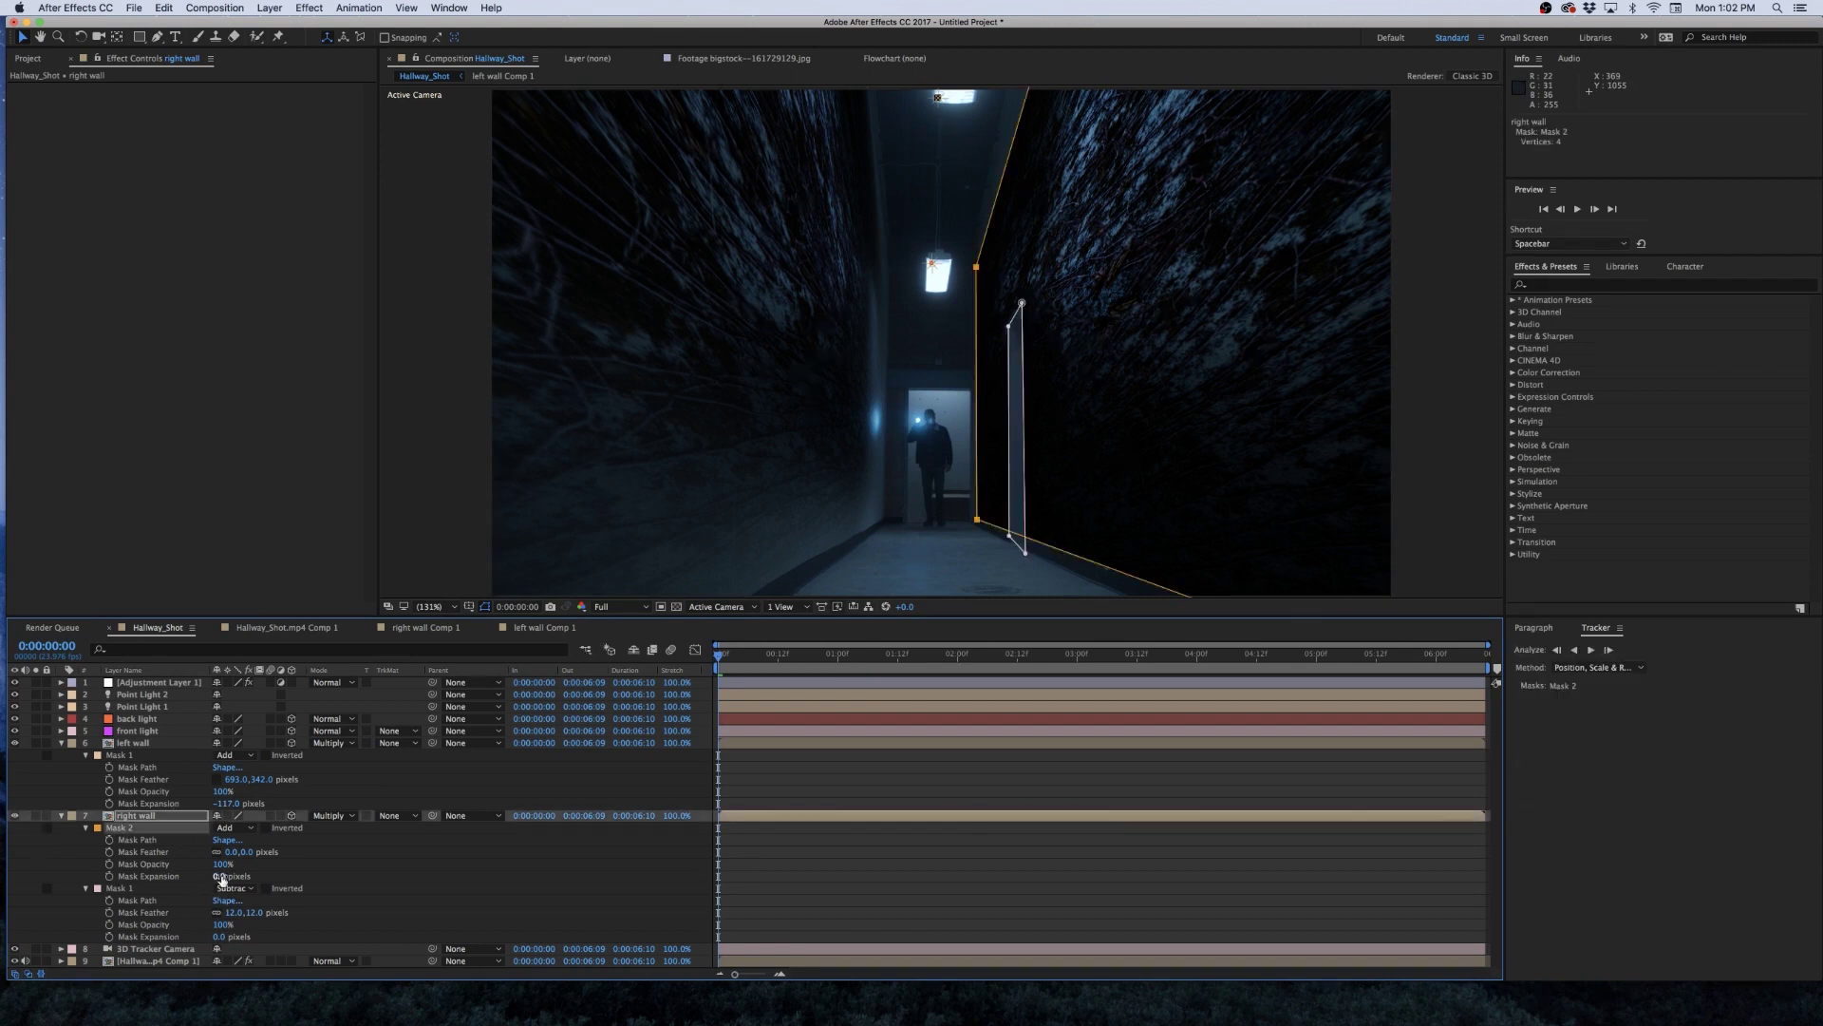
drag(220, 880, 133, 877)
drag(257, 855, 342, 855)
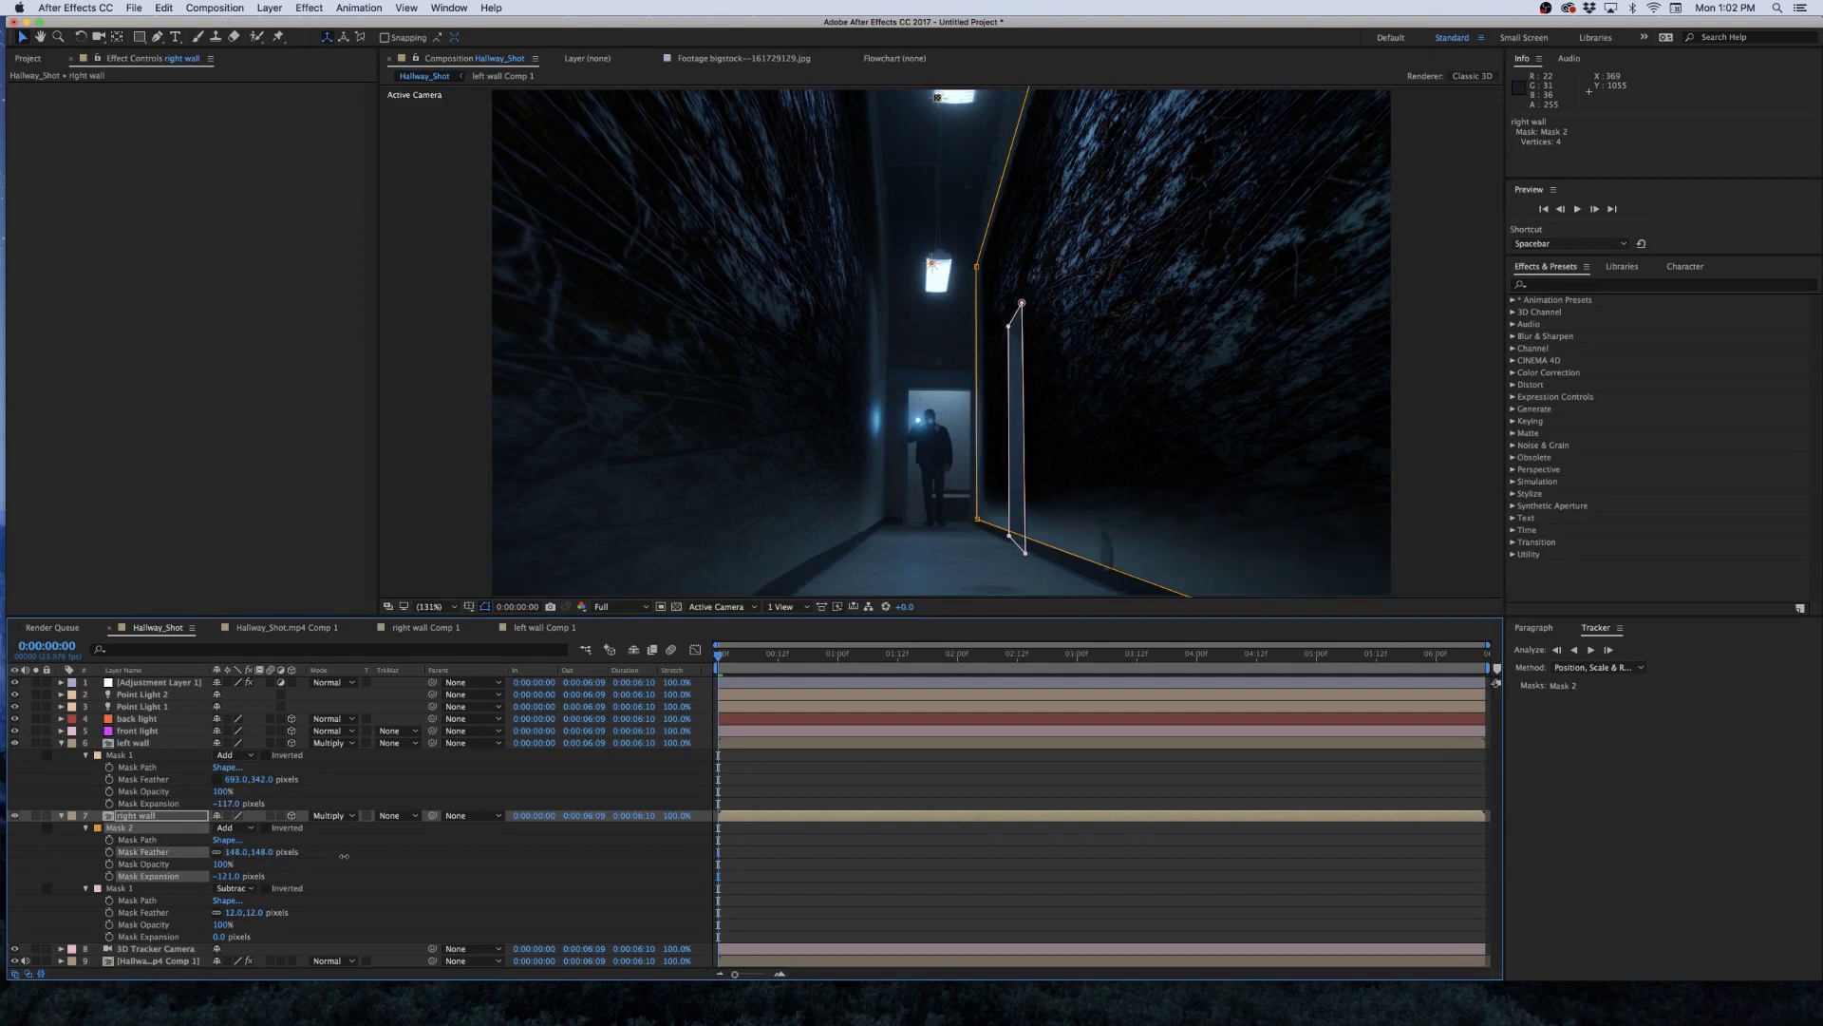
click(334, 883)
click(141, 817)
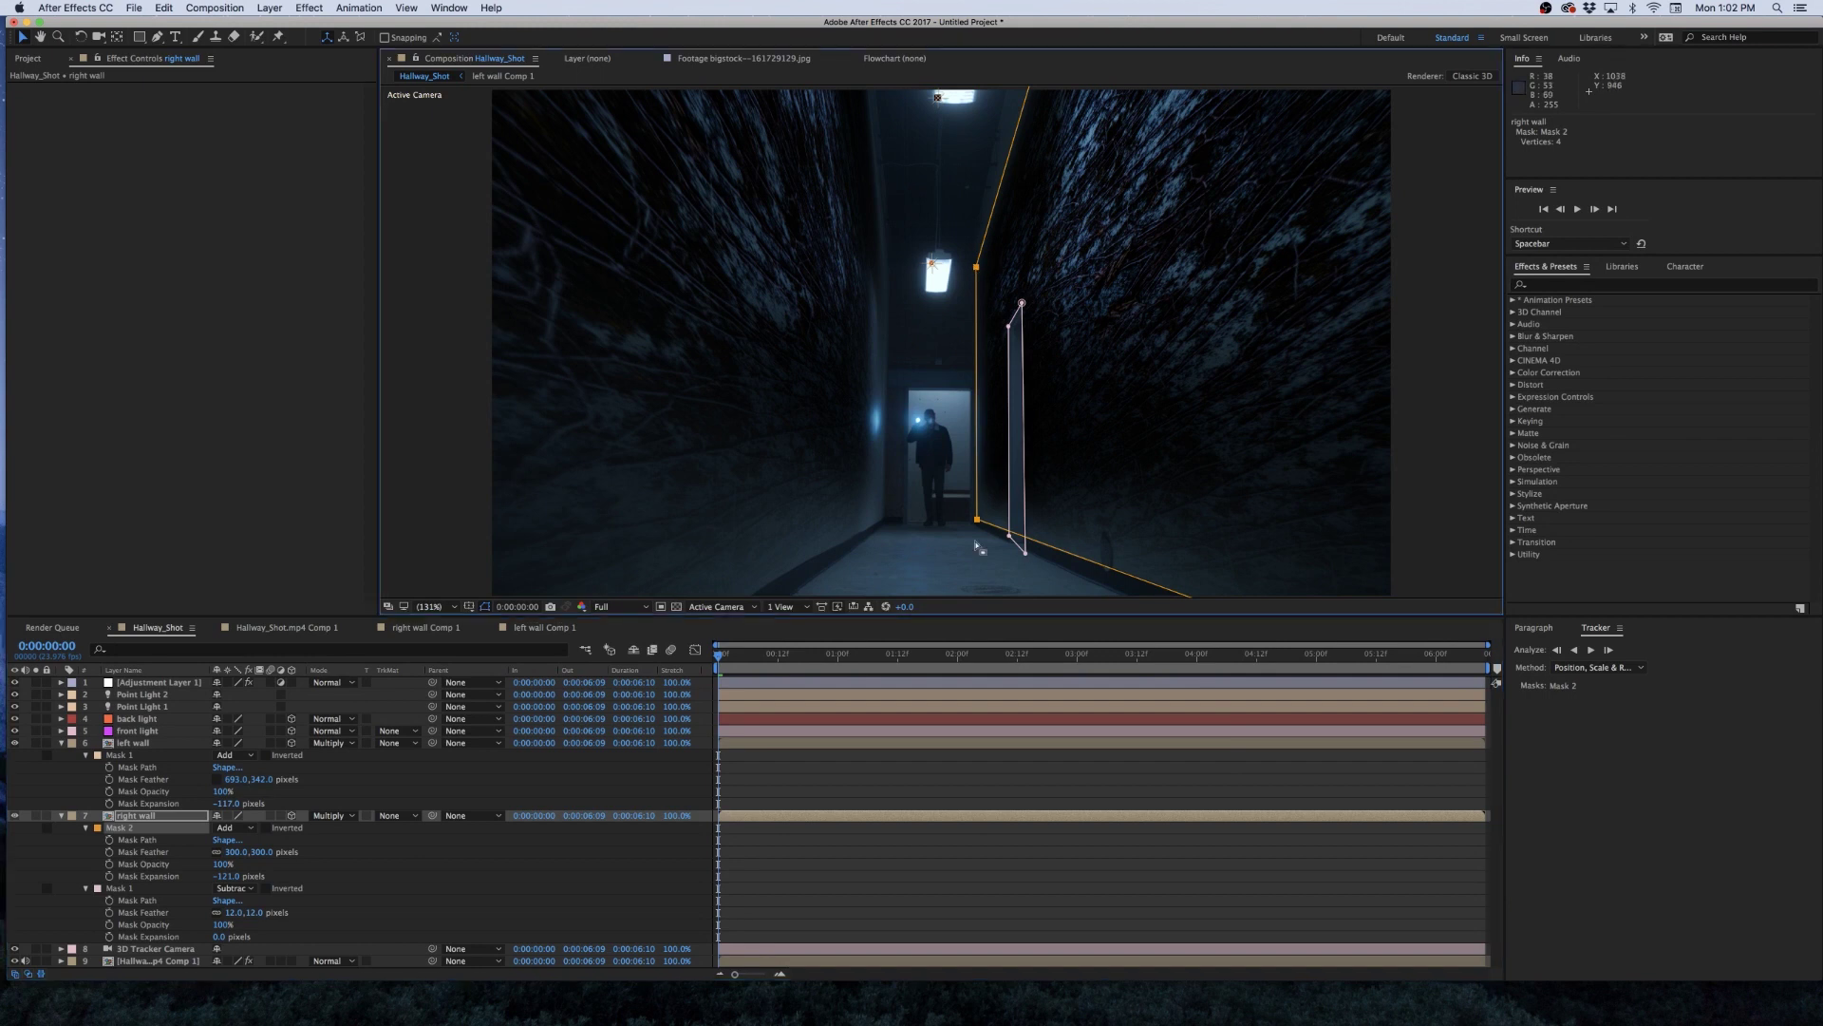
click(138, 817)
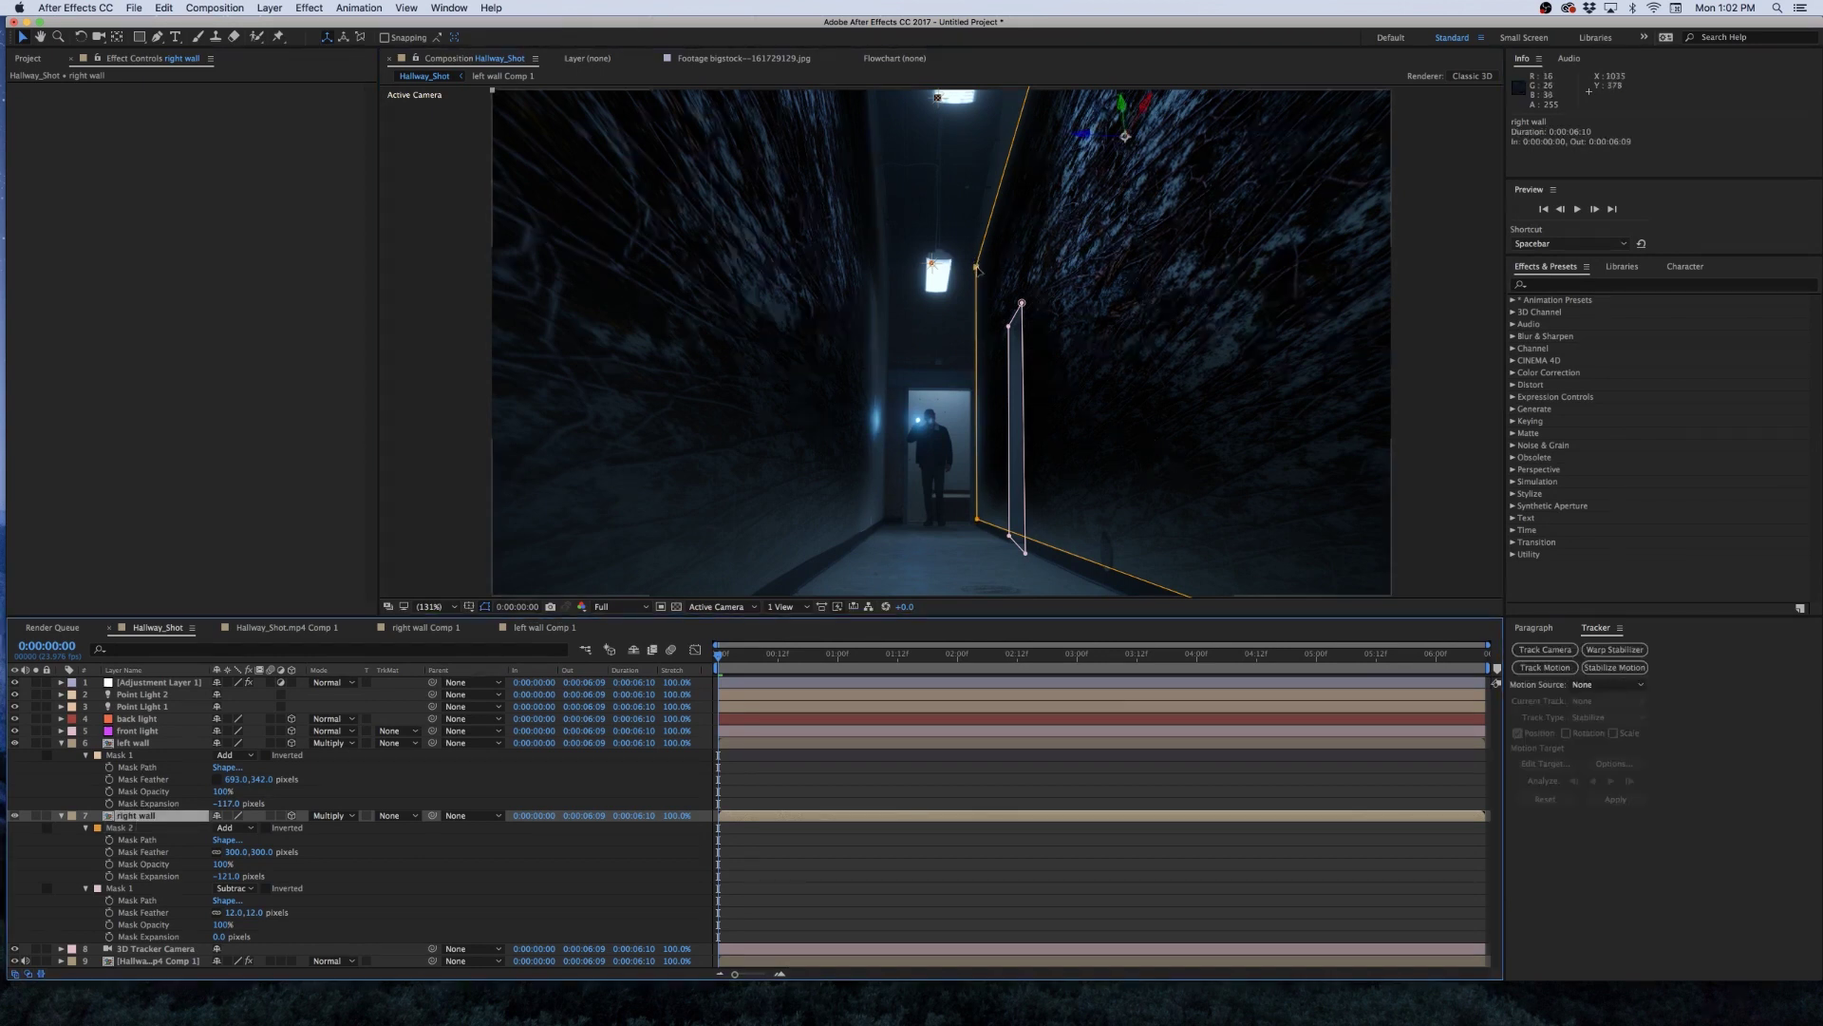
Pull Mask 2's far-end corners in along the right wall and set only its horizontal feather to 704 pixels.
click(133, 827)
drag(978, 523, 990, 525)
drag(233, 851, 523, 861)
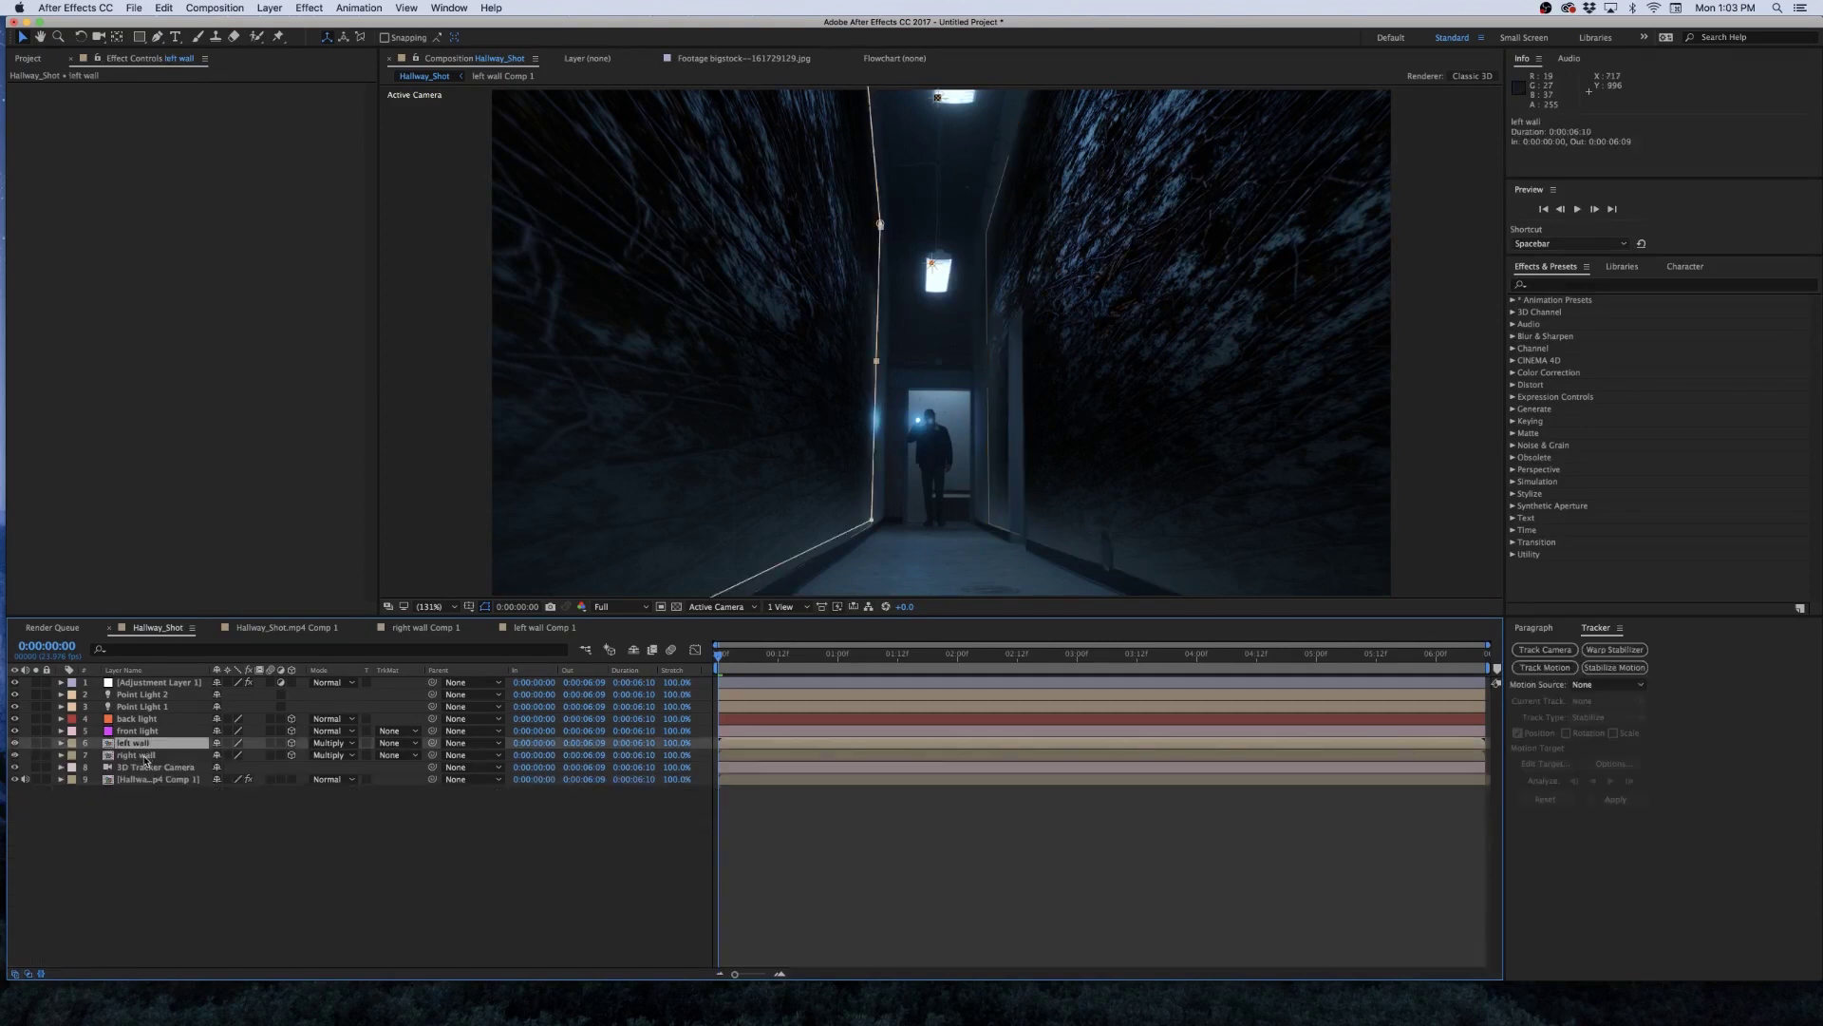
Lower the opacity of the left wall and right wall layers together to 82%.
shift+click(146, 756)
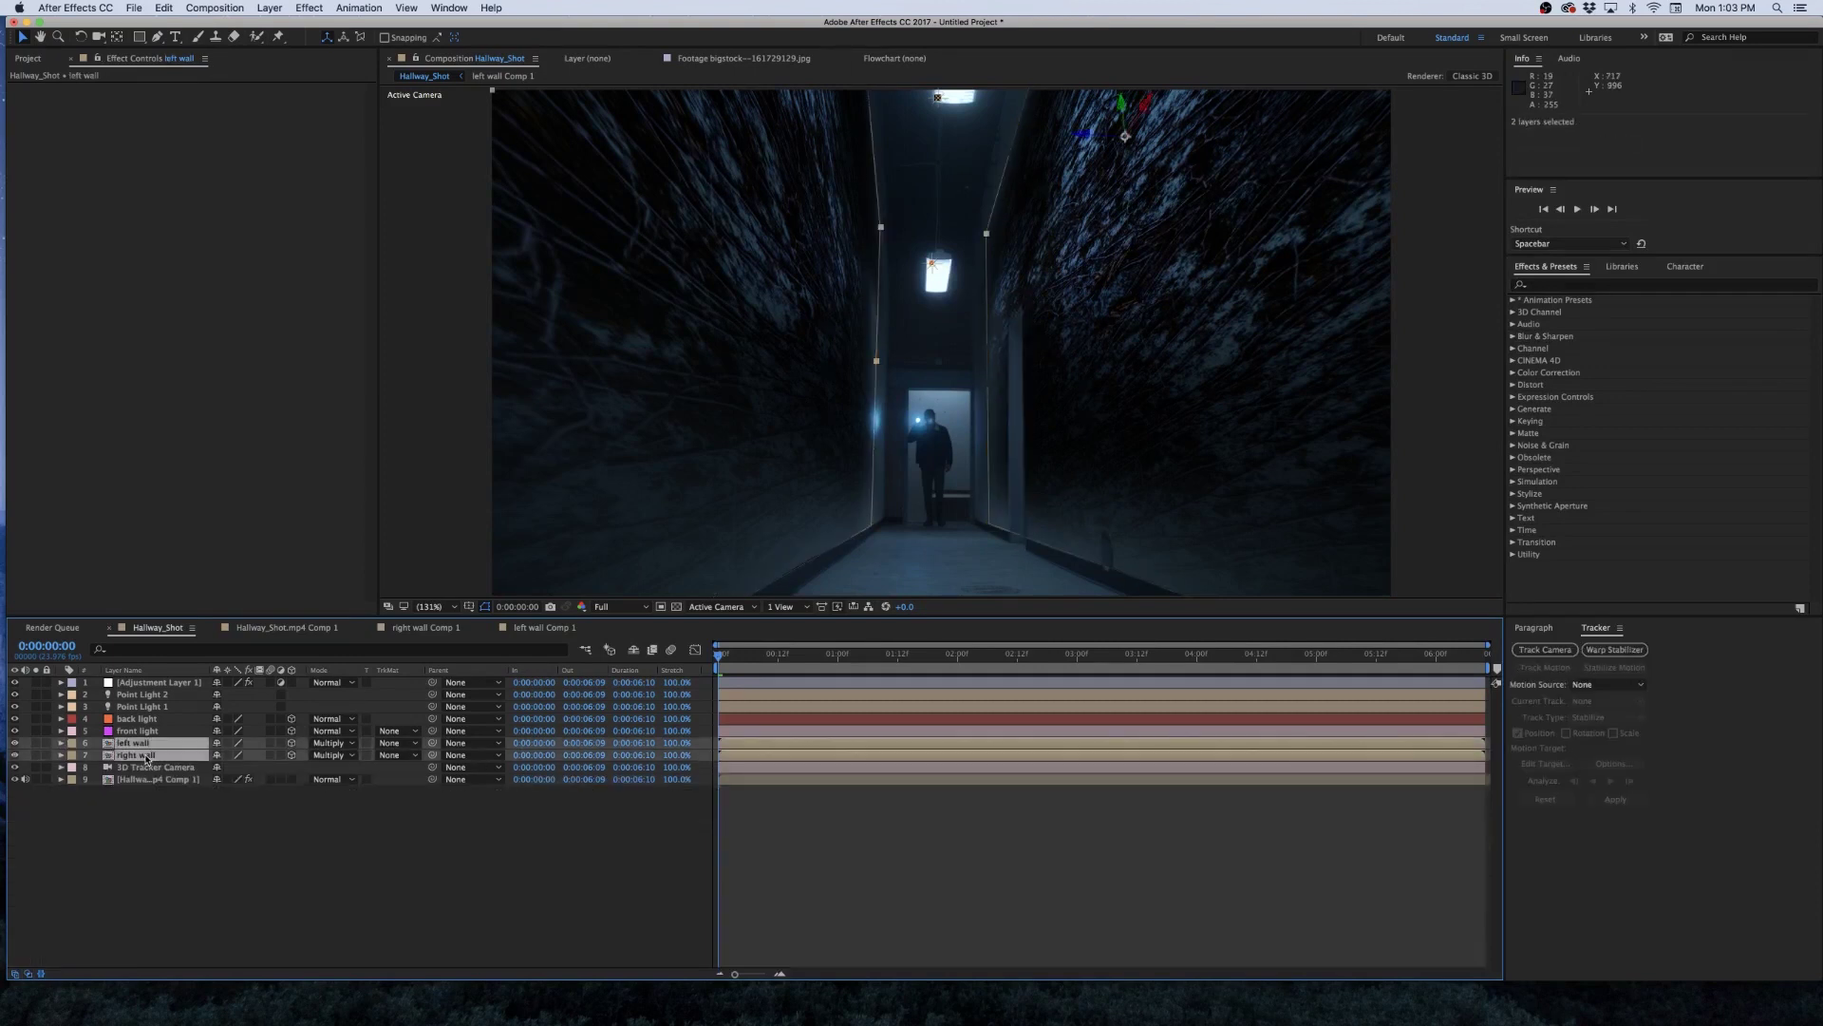
key(t)
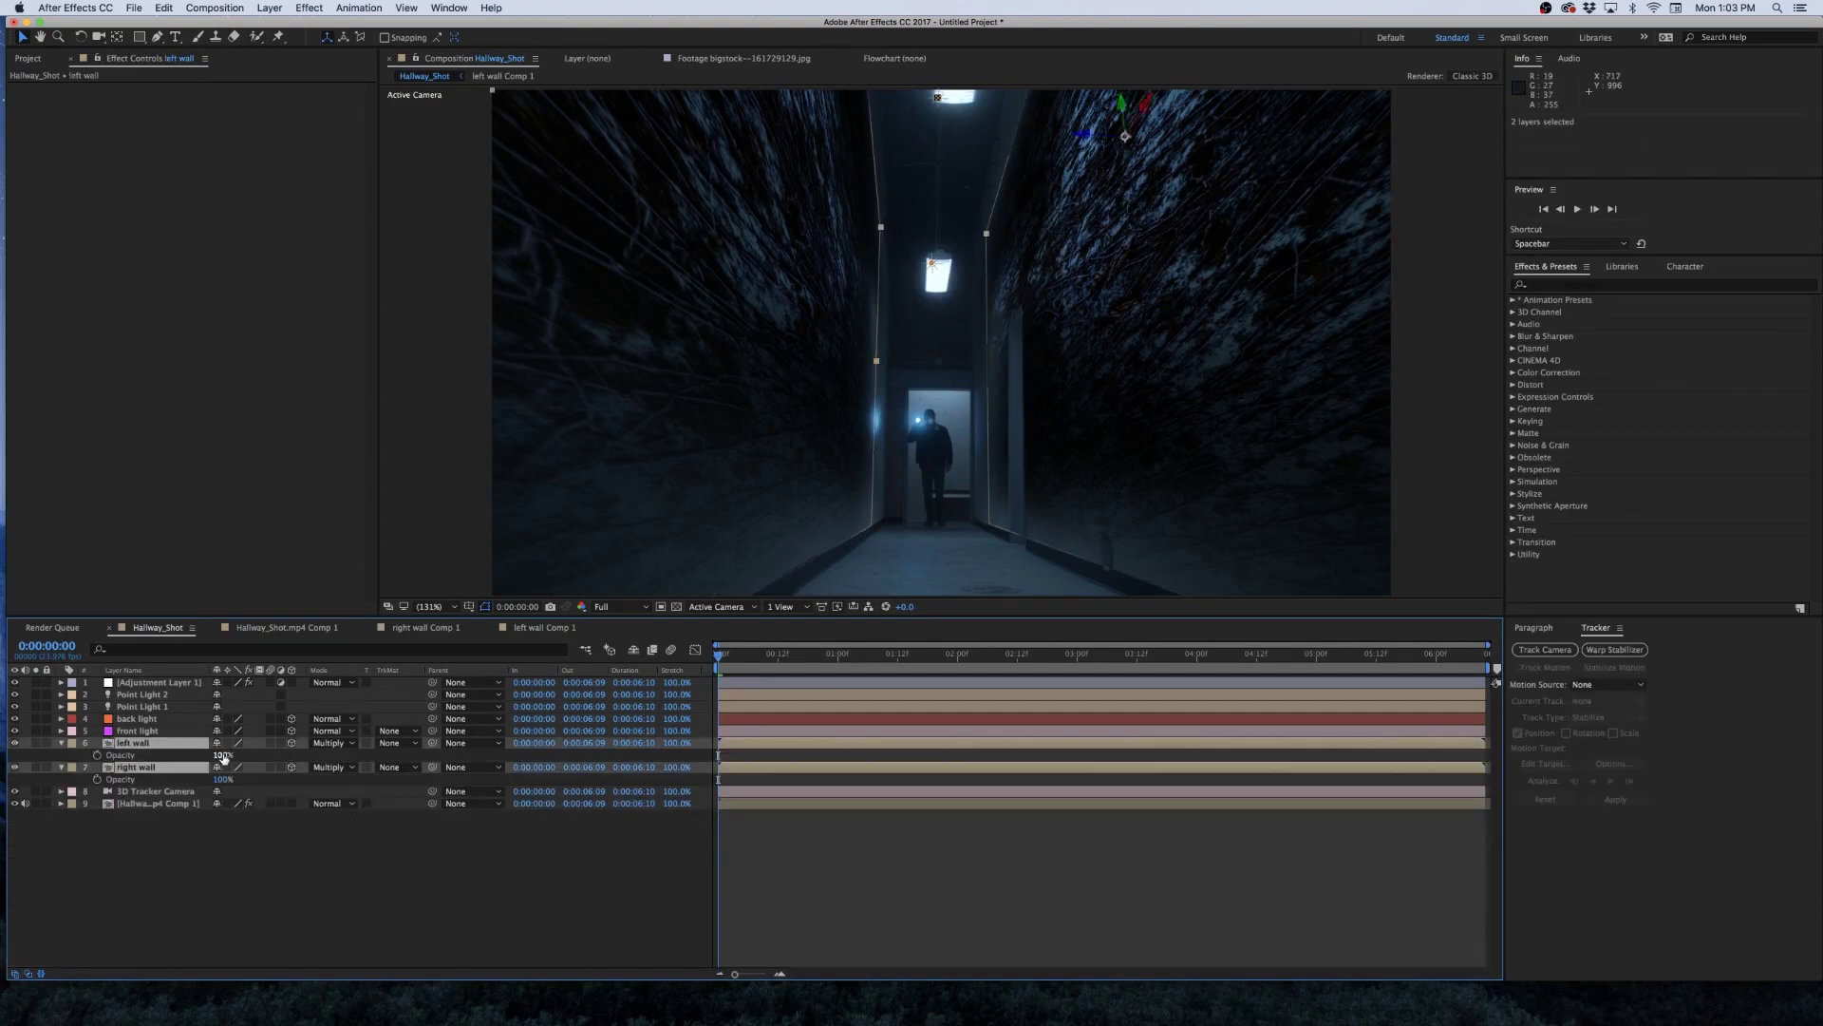
drag(224, 756, 199, 755)
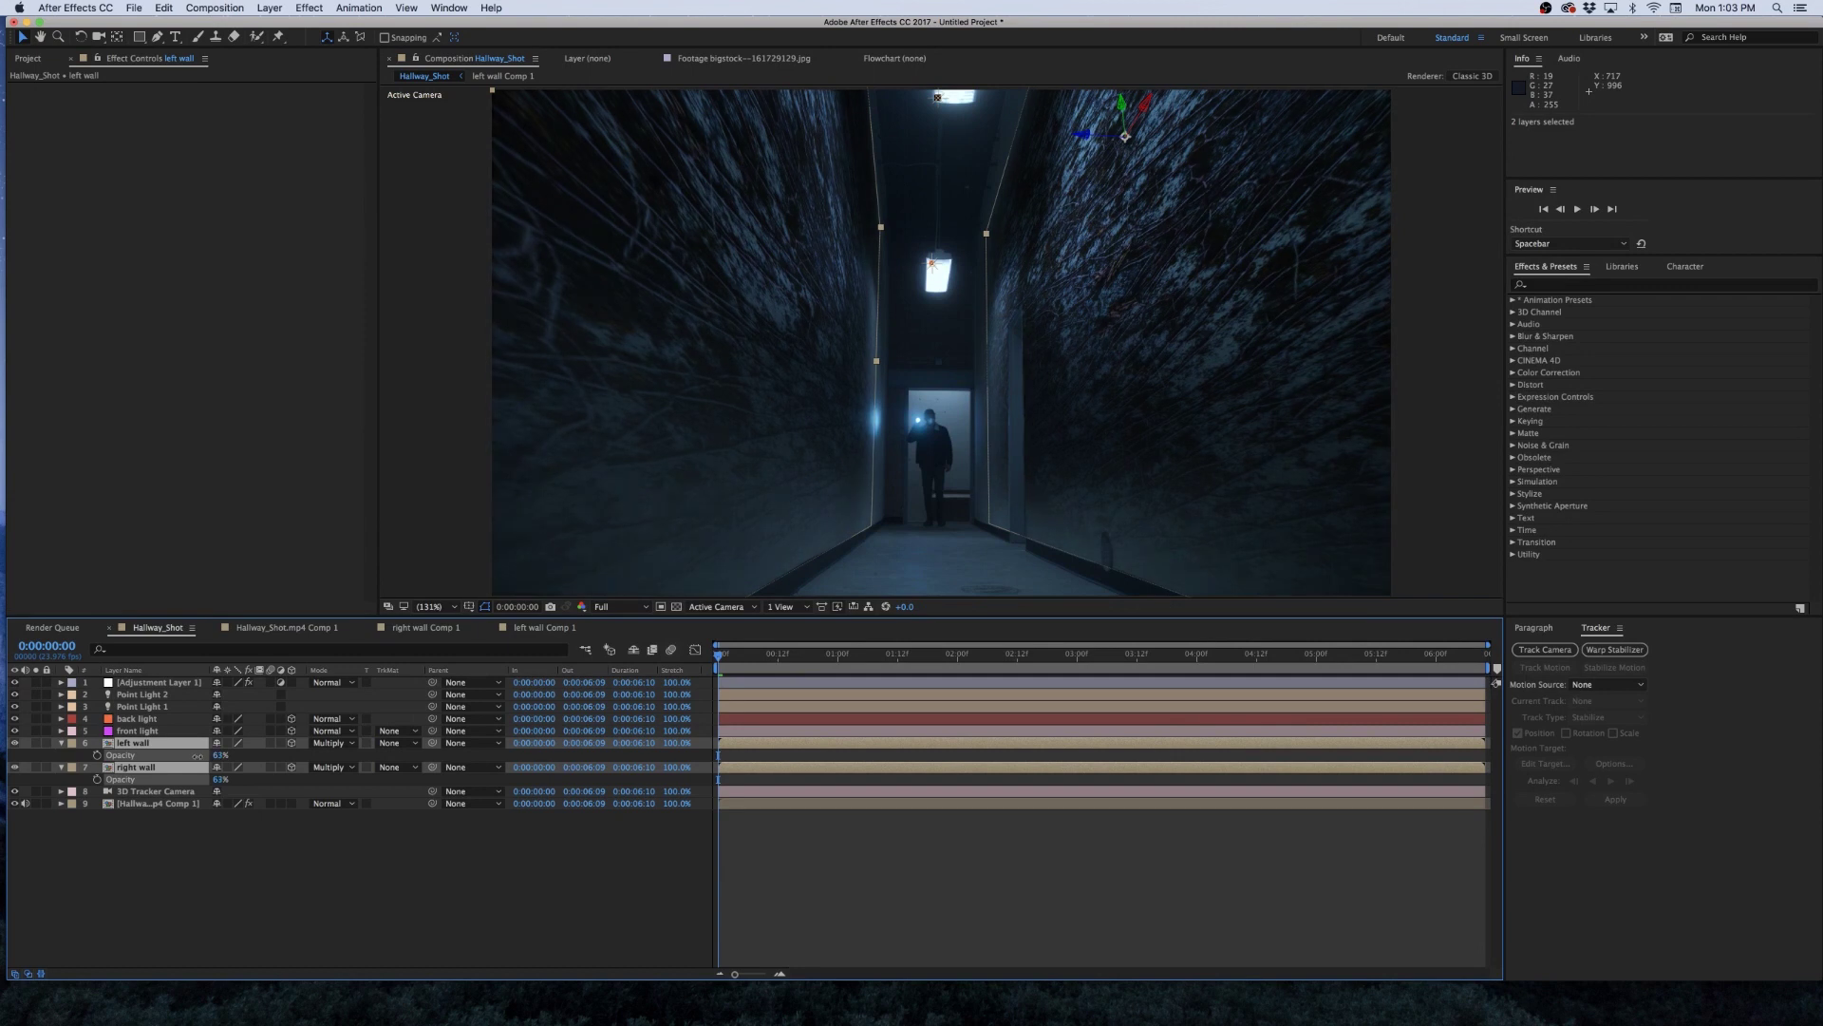
drag(197, 756, 205, 755)
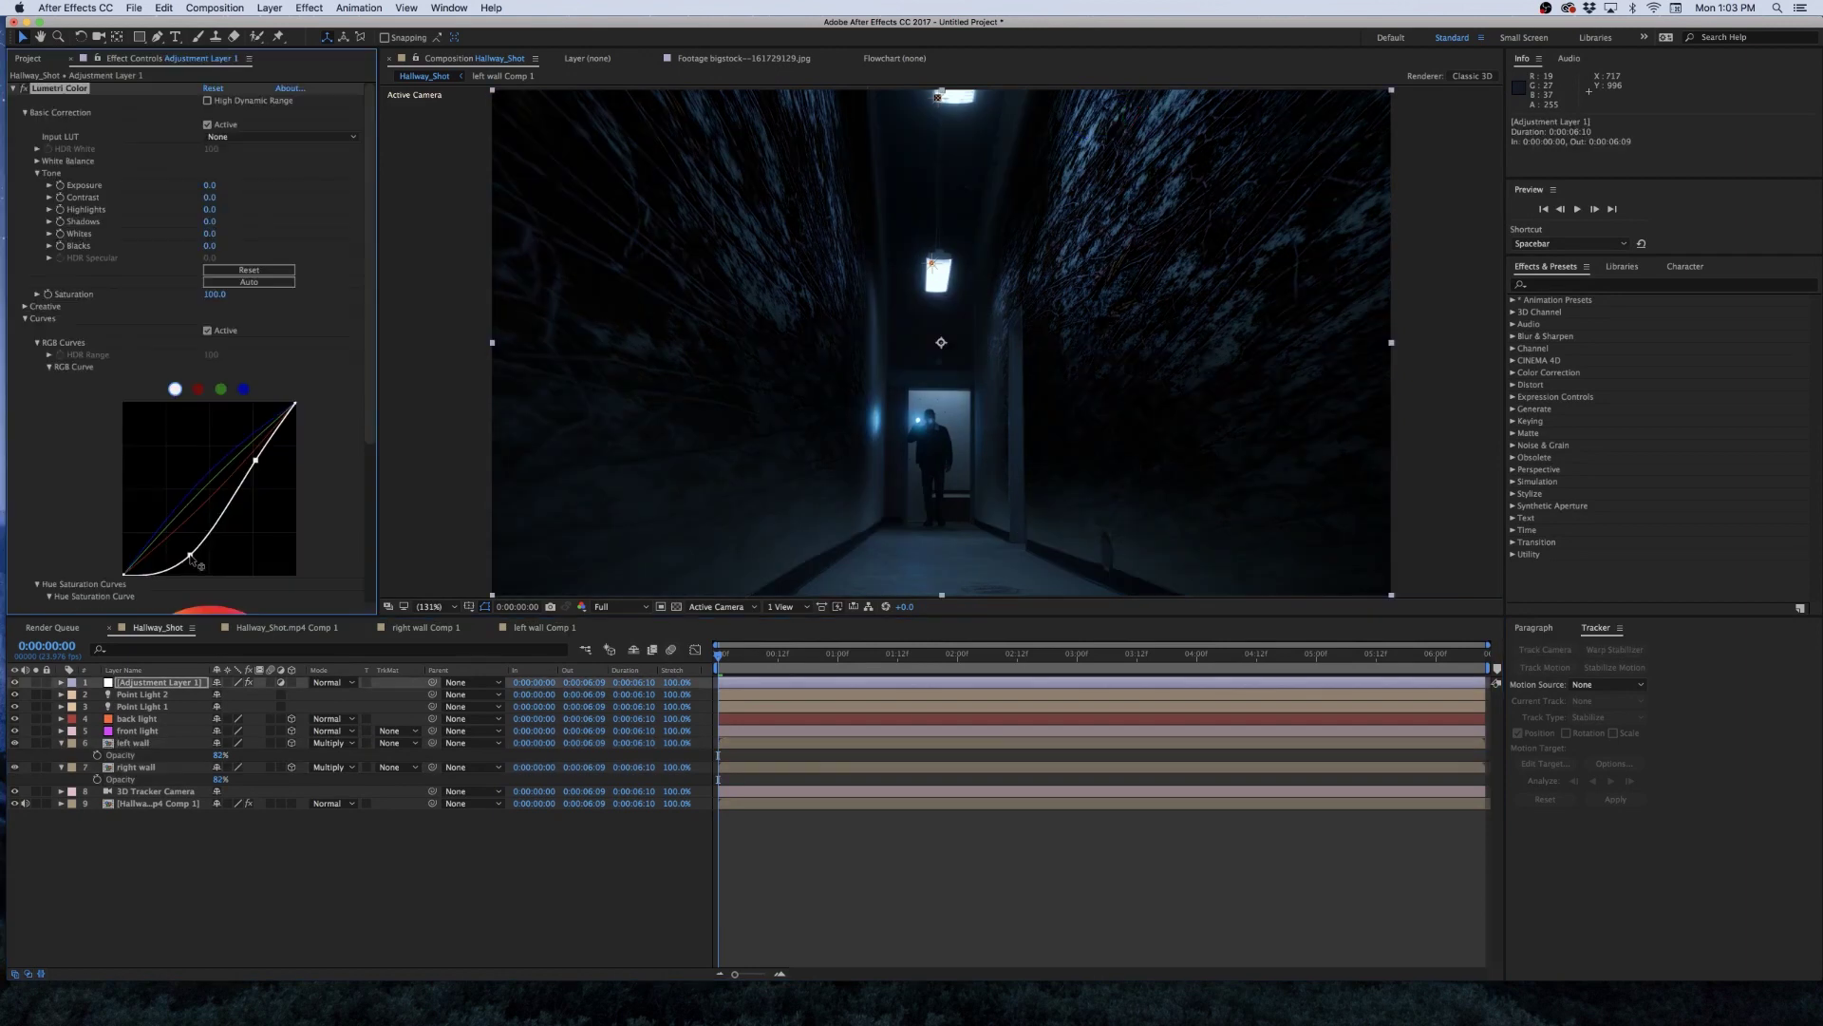
Darken the adjustment layer's main RGB curve in Lumetri Color by lowering the shadow point and shifting the highlight point slightly down.
drag(190, 555, 193, 555)
click(228, 495)
drag(252, 461, 260, 464)
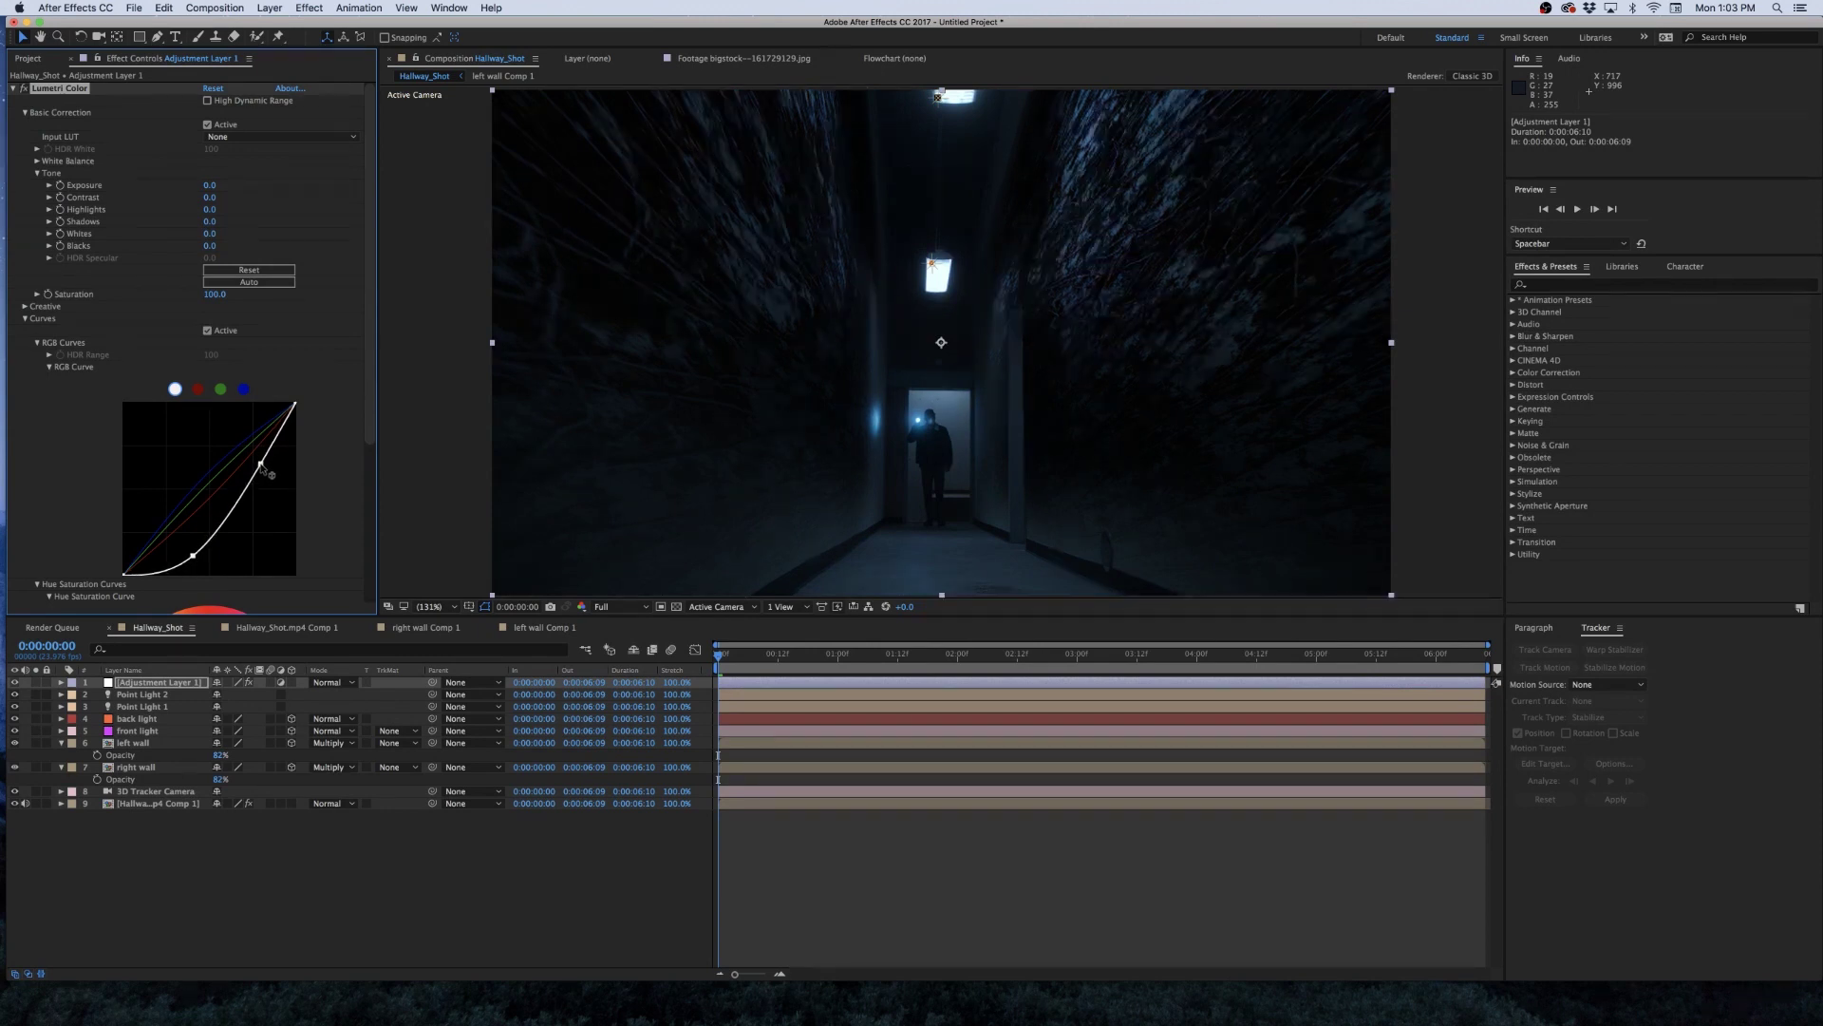
drag(194, 556, 196, 557)
click(281, 966)
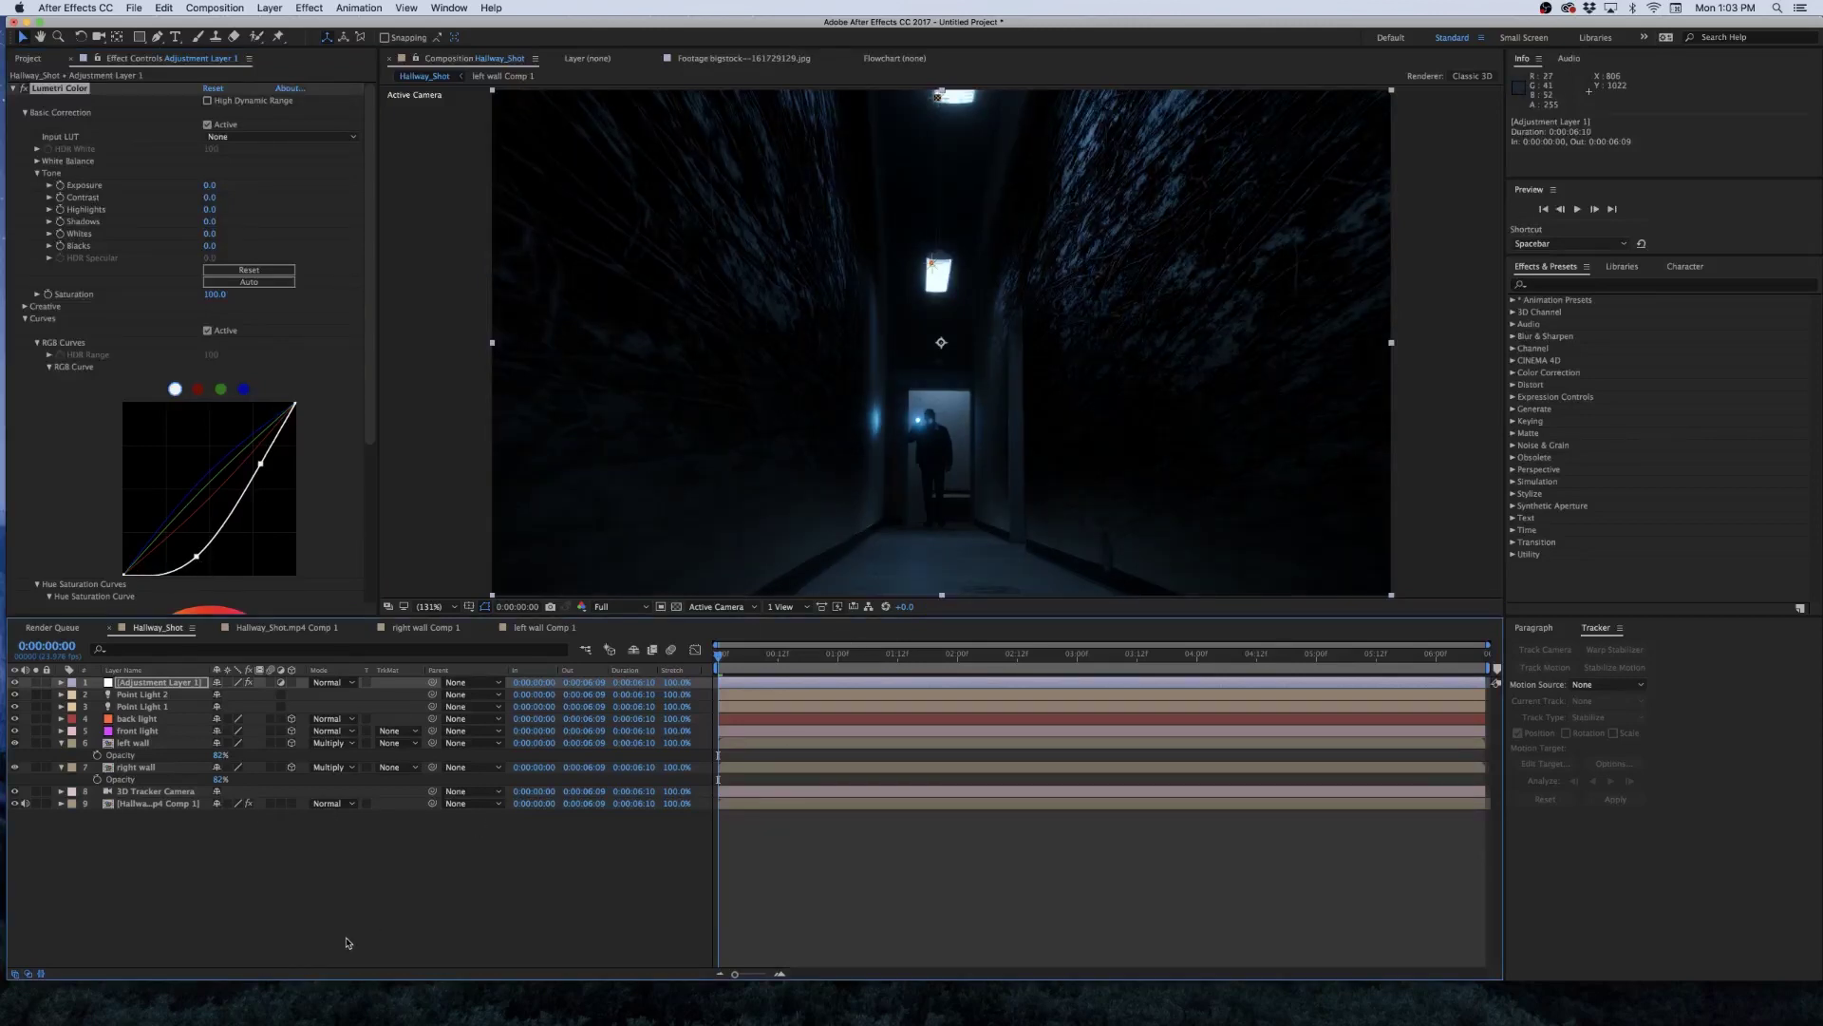
Apply a color correction effect to the selected left wall and right wall layers.
click(240, 922)
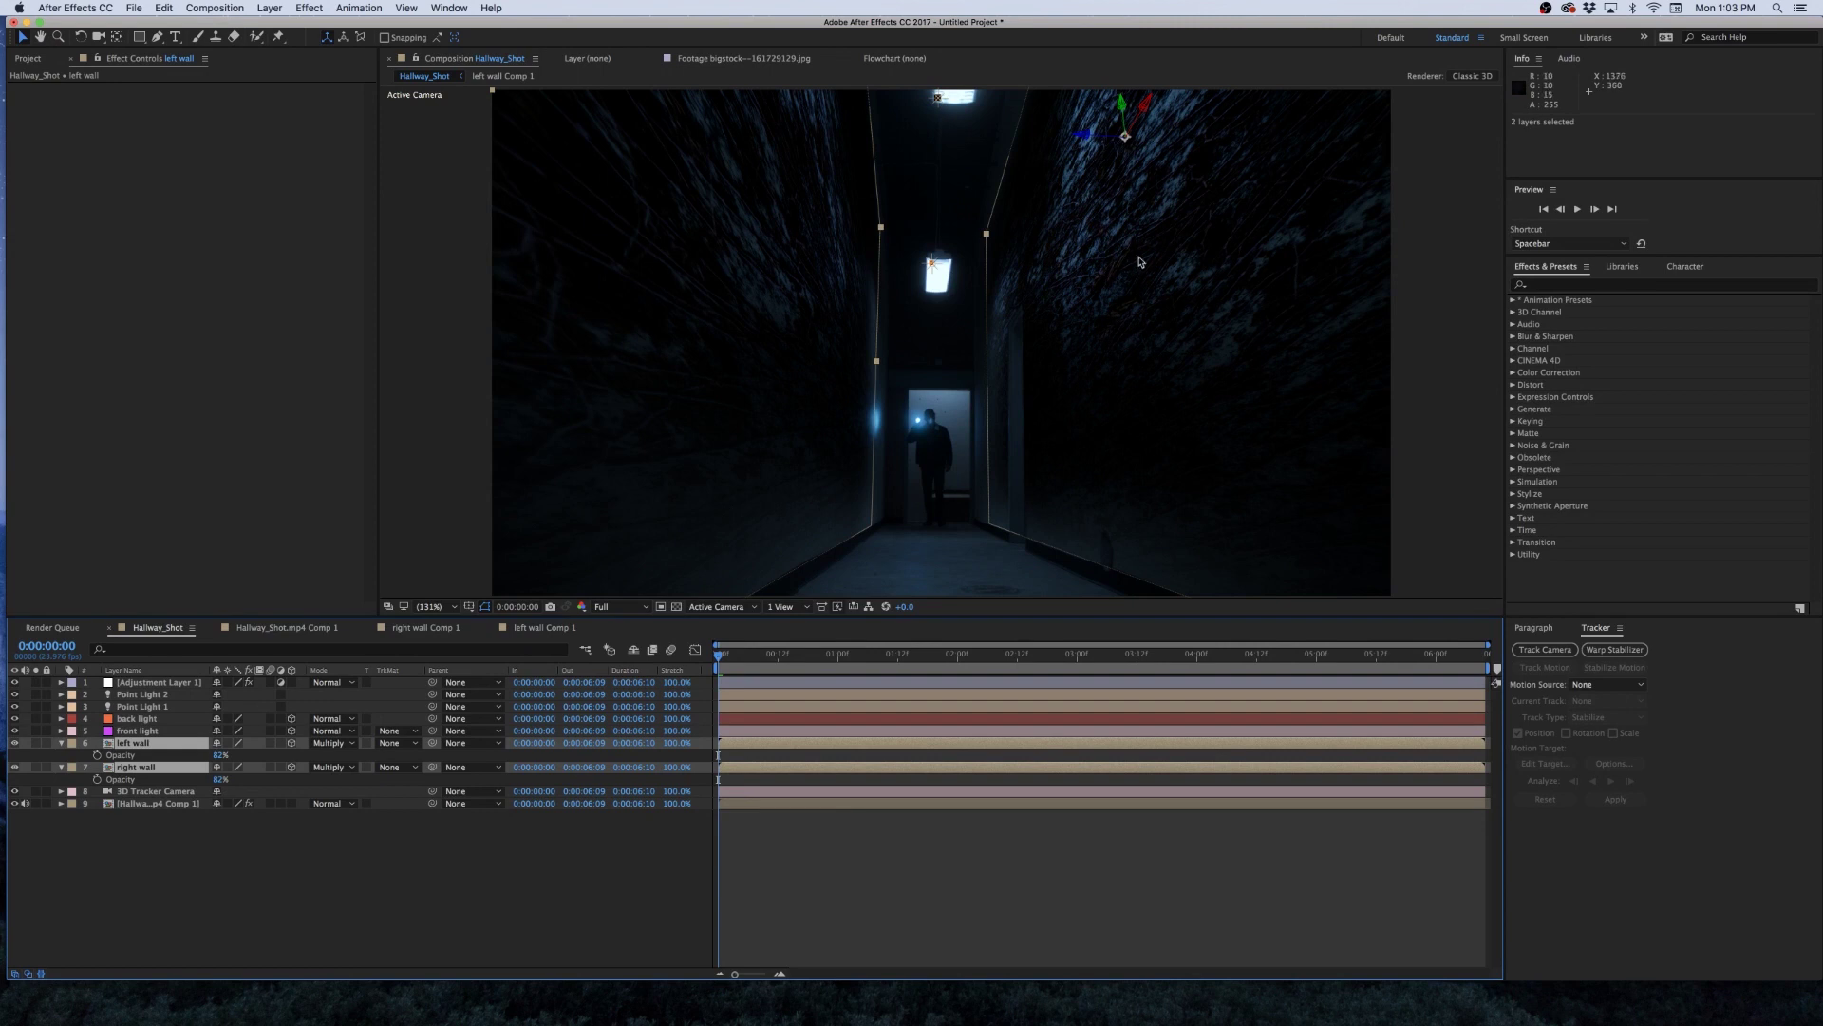
click(310, 7)
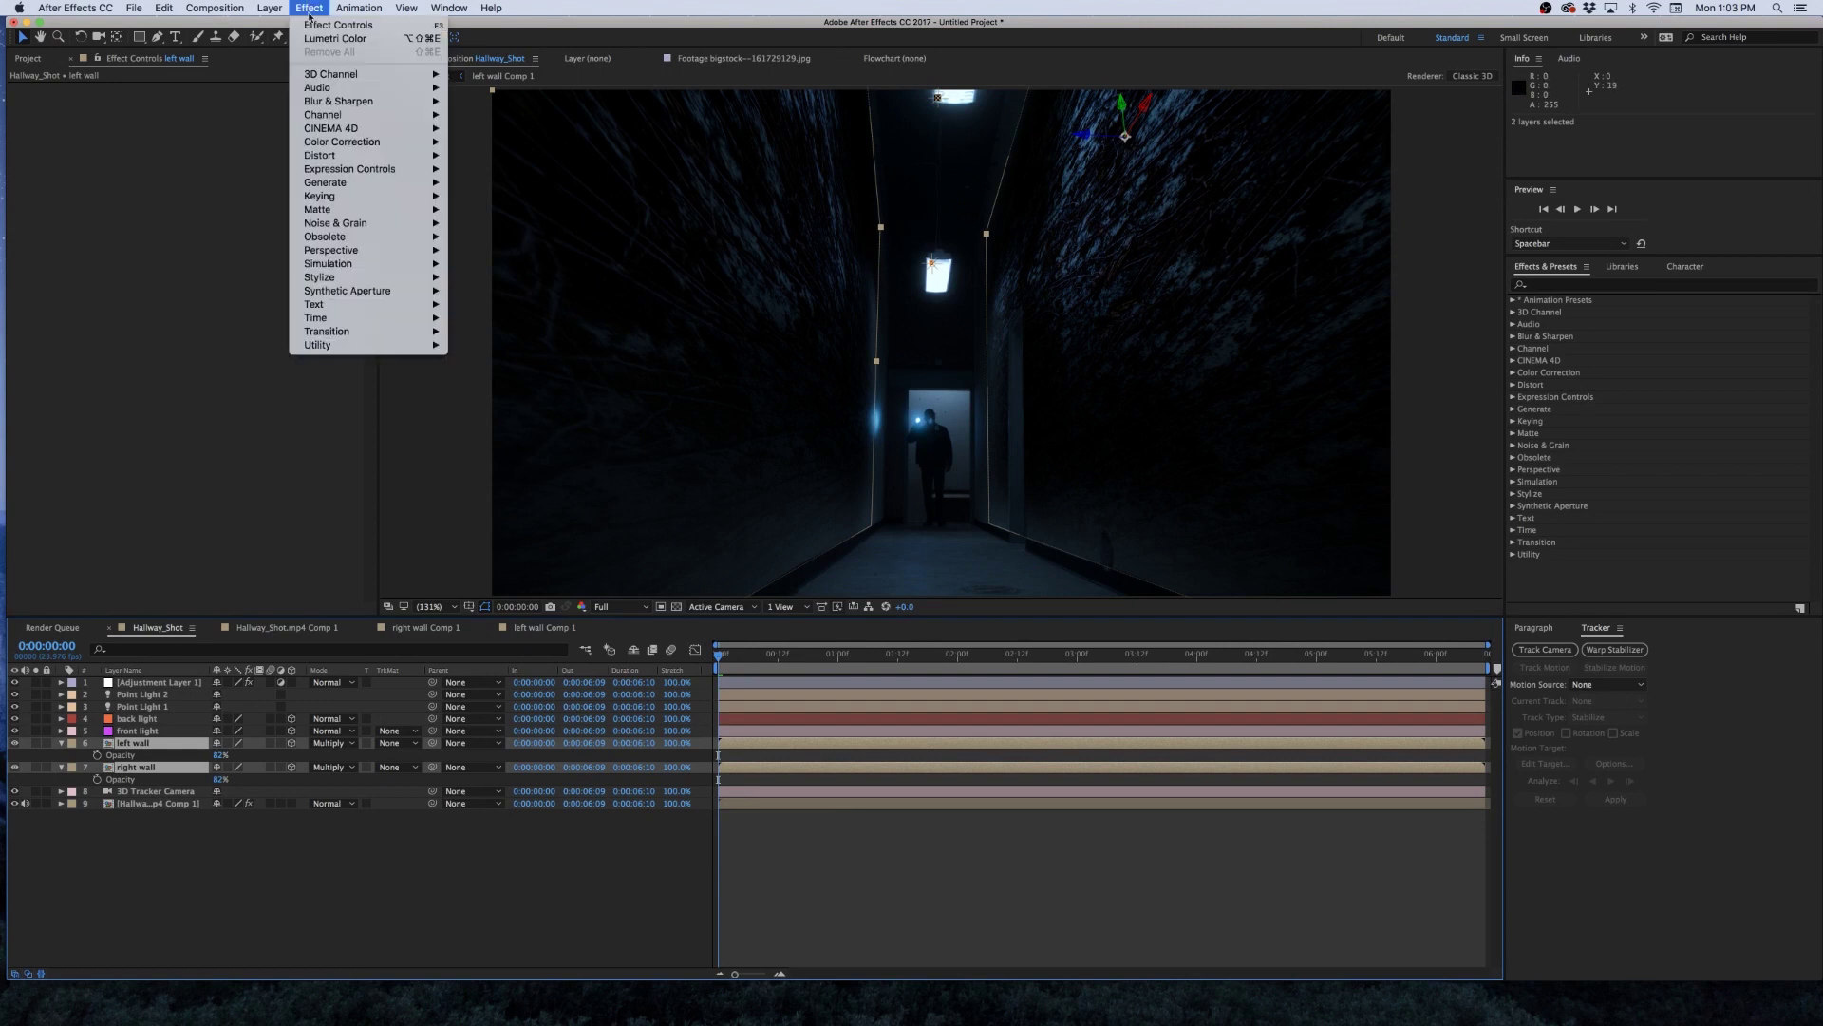
mouse_move(322, 141)
click(484, 562)
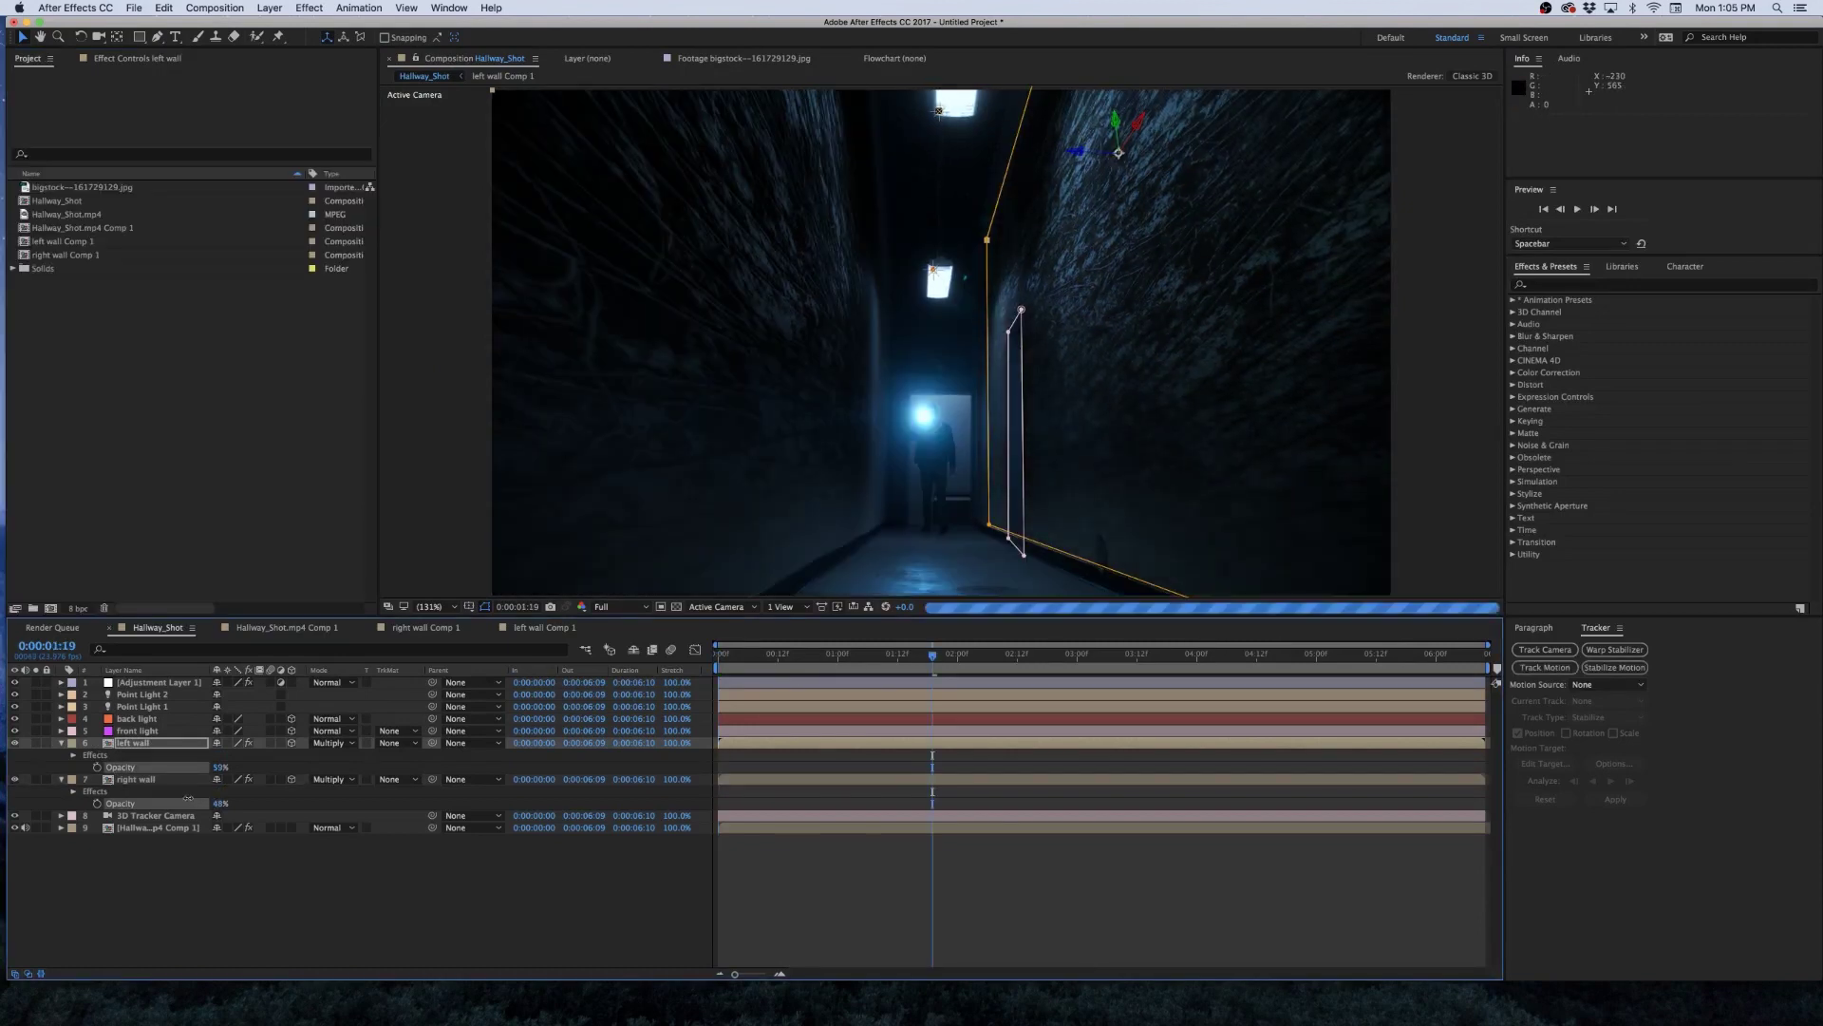
Lower the opacity of the left wall layer to 55% and of the right wall layer to 46%.
drag(190, 797, 187, 798)
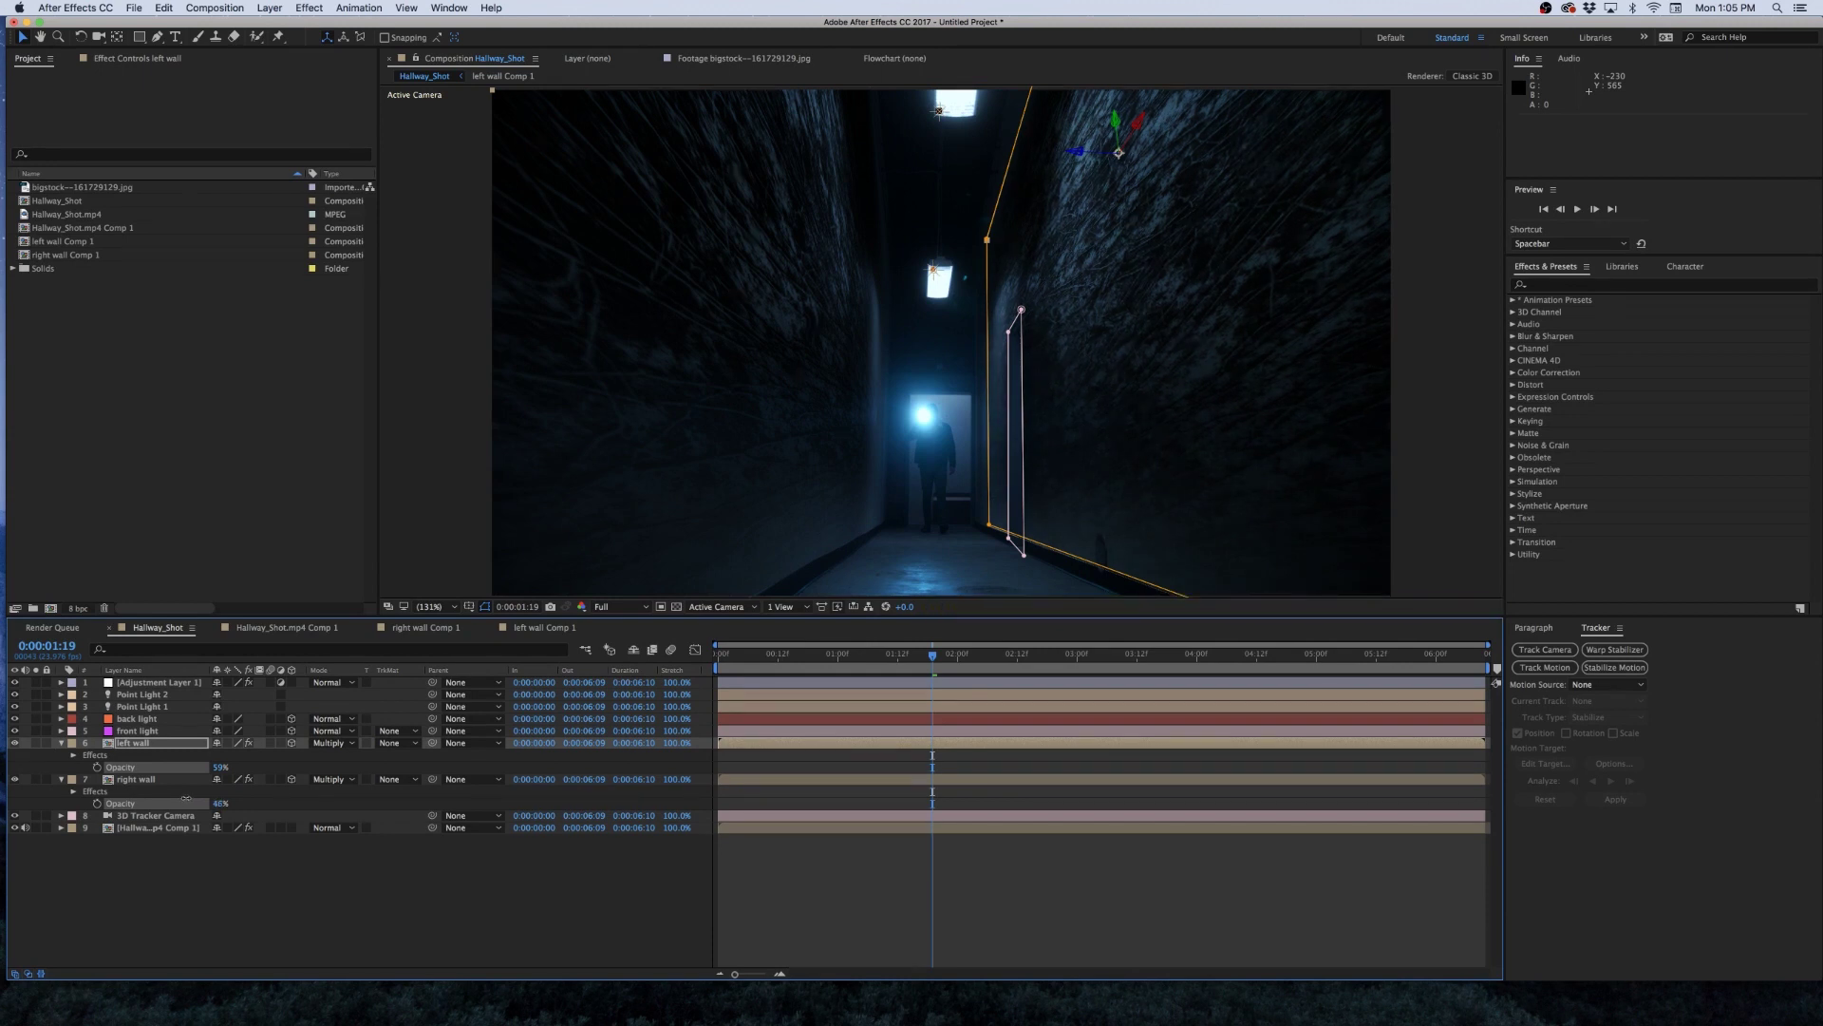
click(219, 779)
click(213, 766)
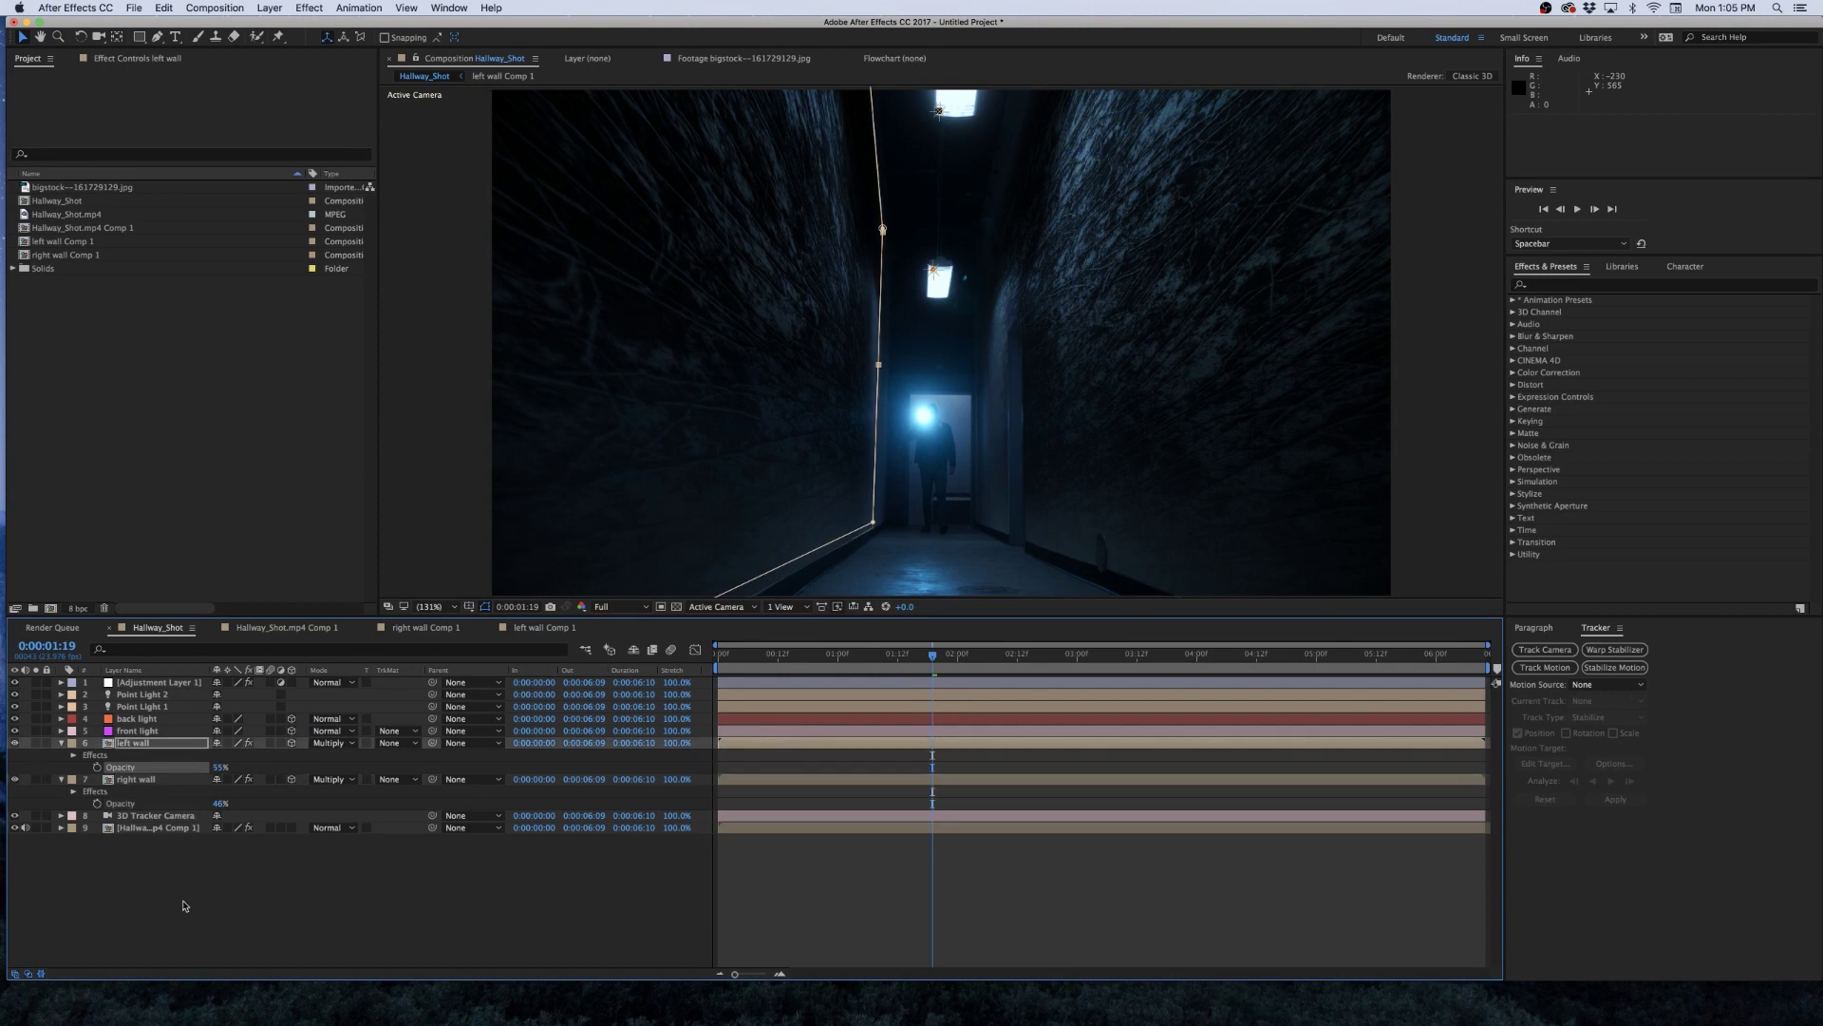
click(198, 859)
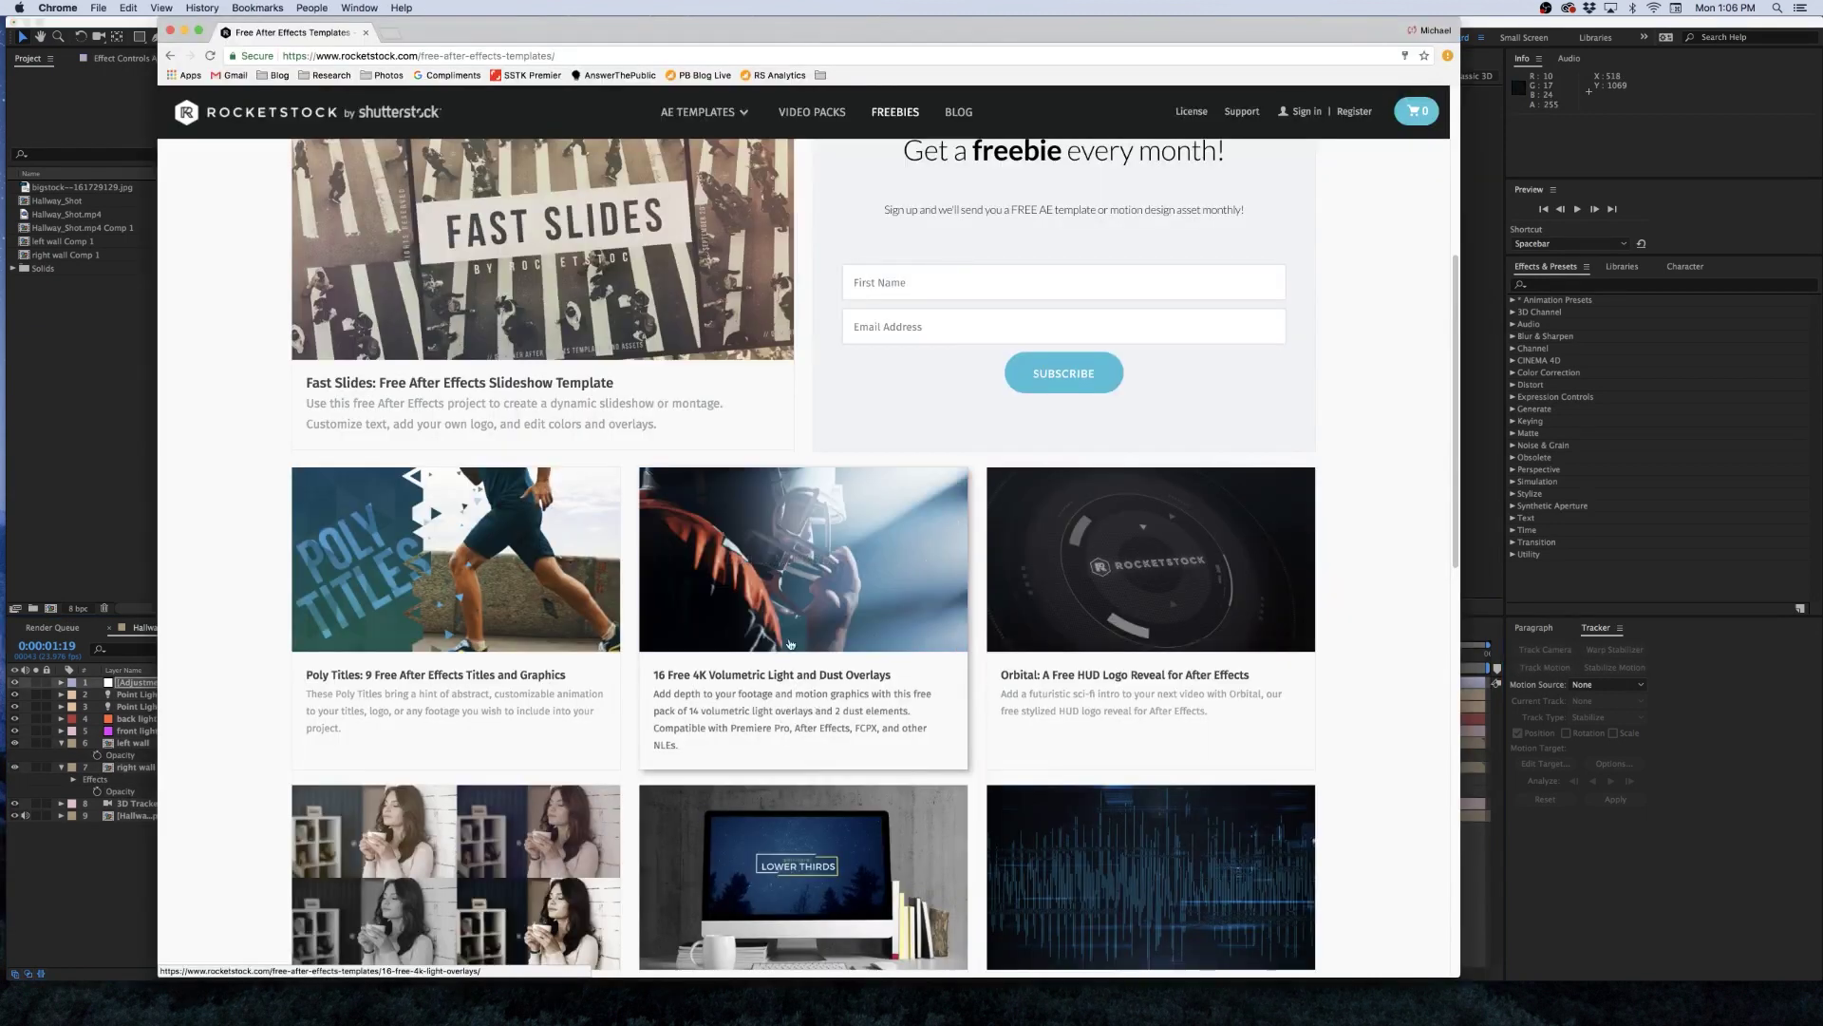
Open the browser page for 16 Free 4K Volumetric Light and Dust Overlays and preview the 01 Multi-Beam Pass.mp4 footage in After Effects.
click(806, 565)
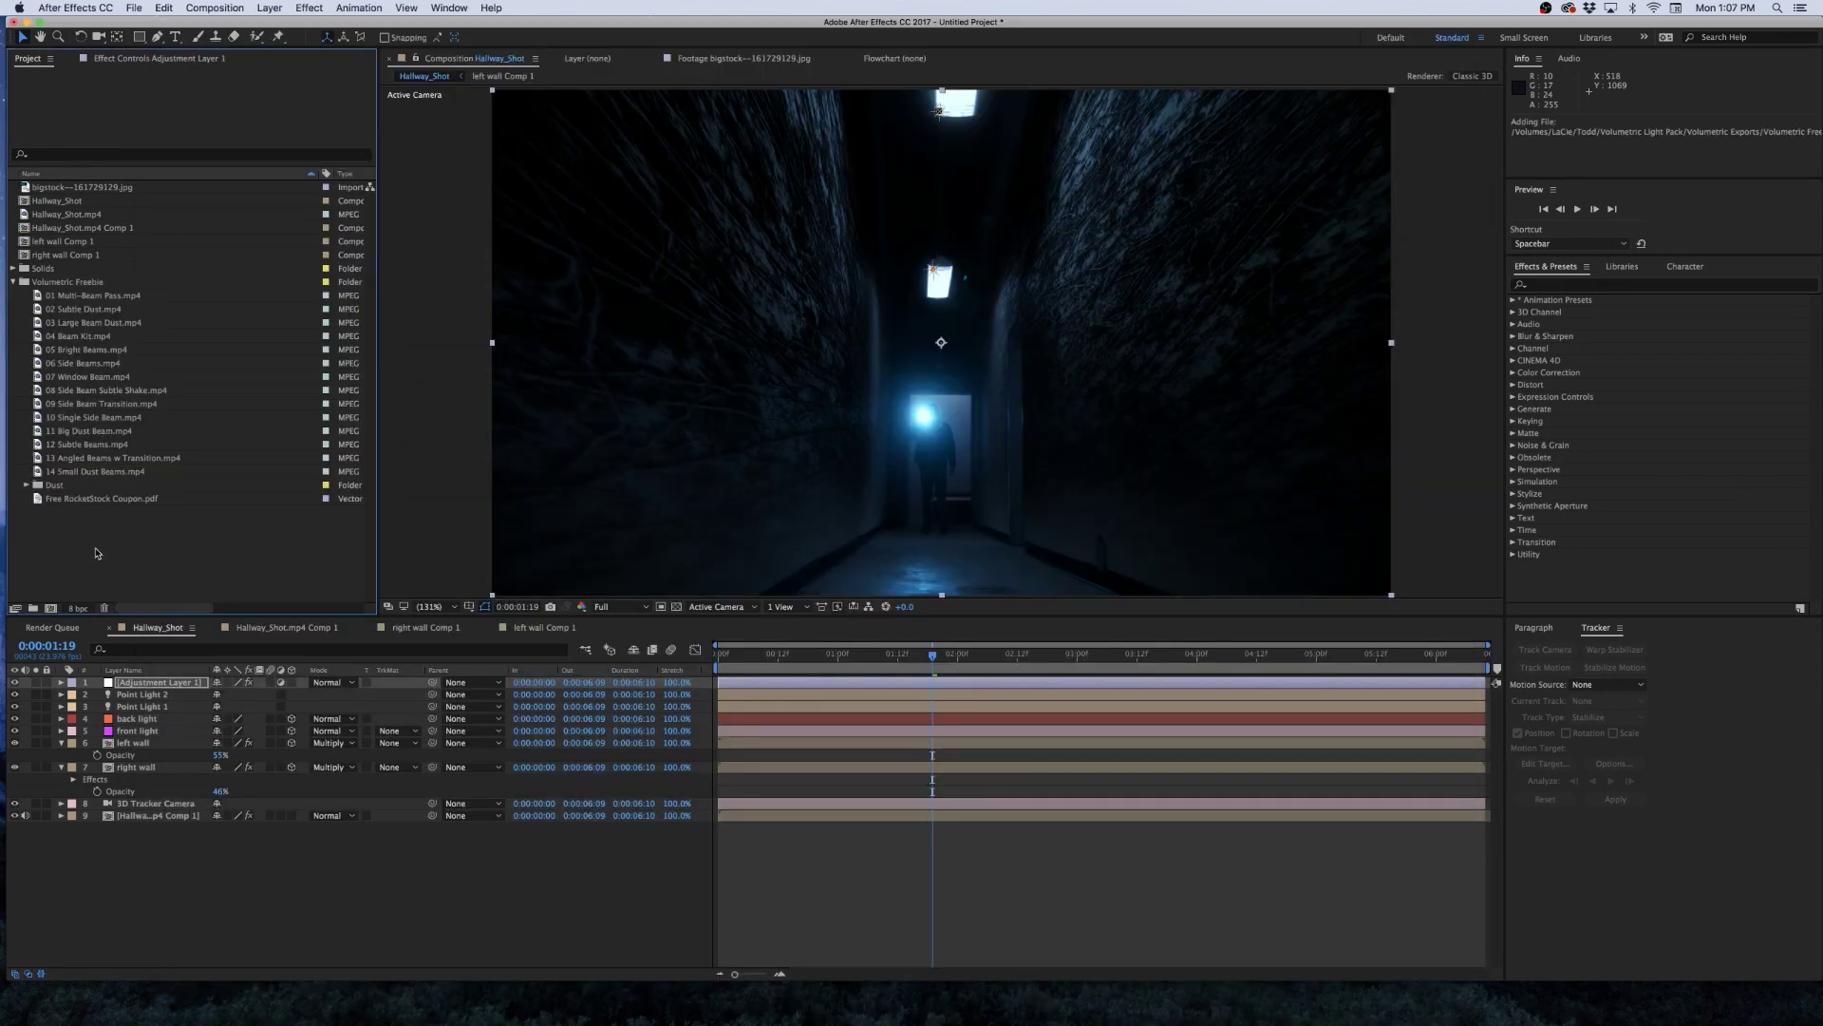
double_click(38, 300)
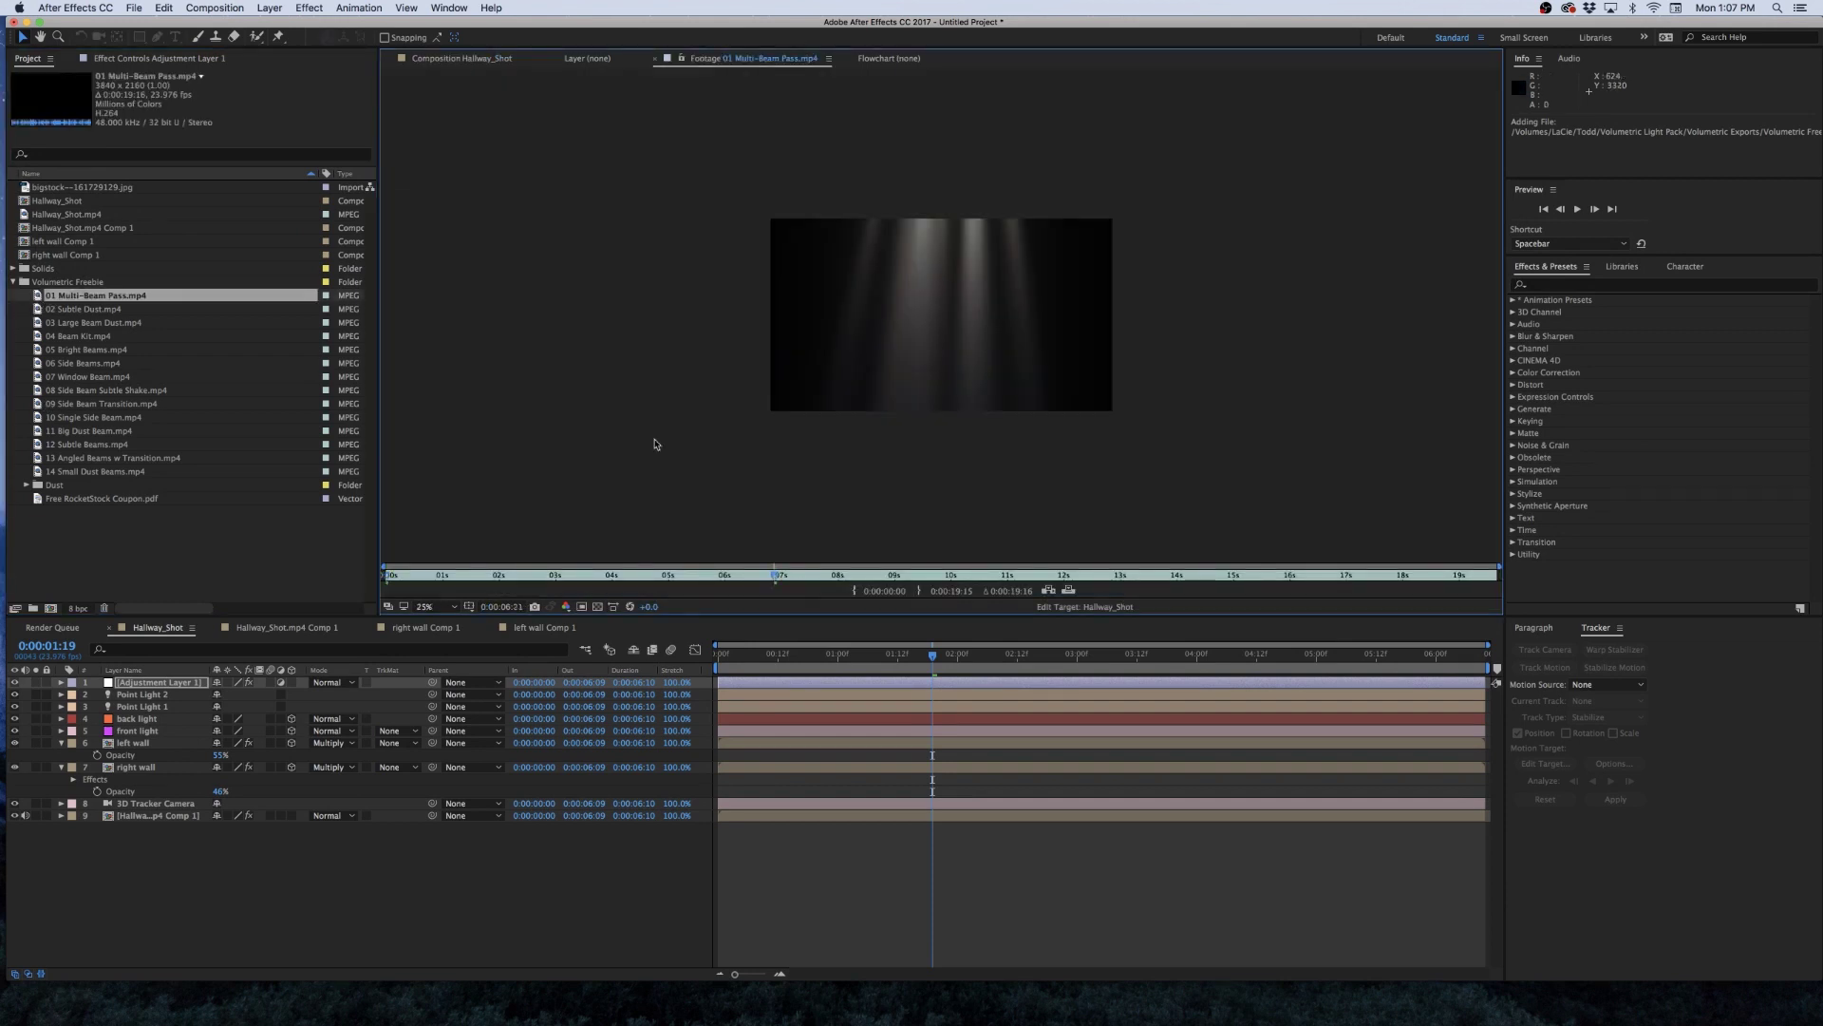
Trim the 04 Beam Kit.mp4 footage to 0:00:03:01 through 0:00:09:01 and add it to the Hallway_Shot composition.
double_click(39, 336)
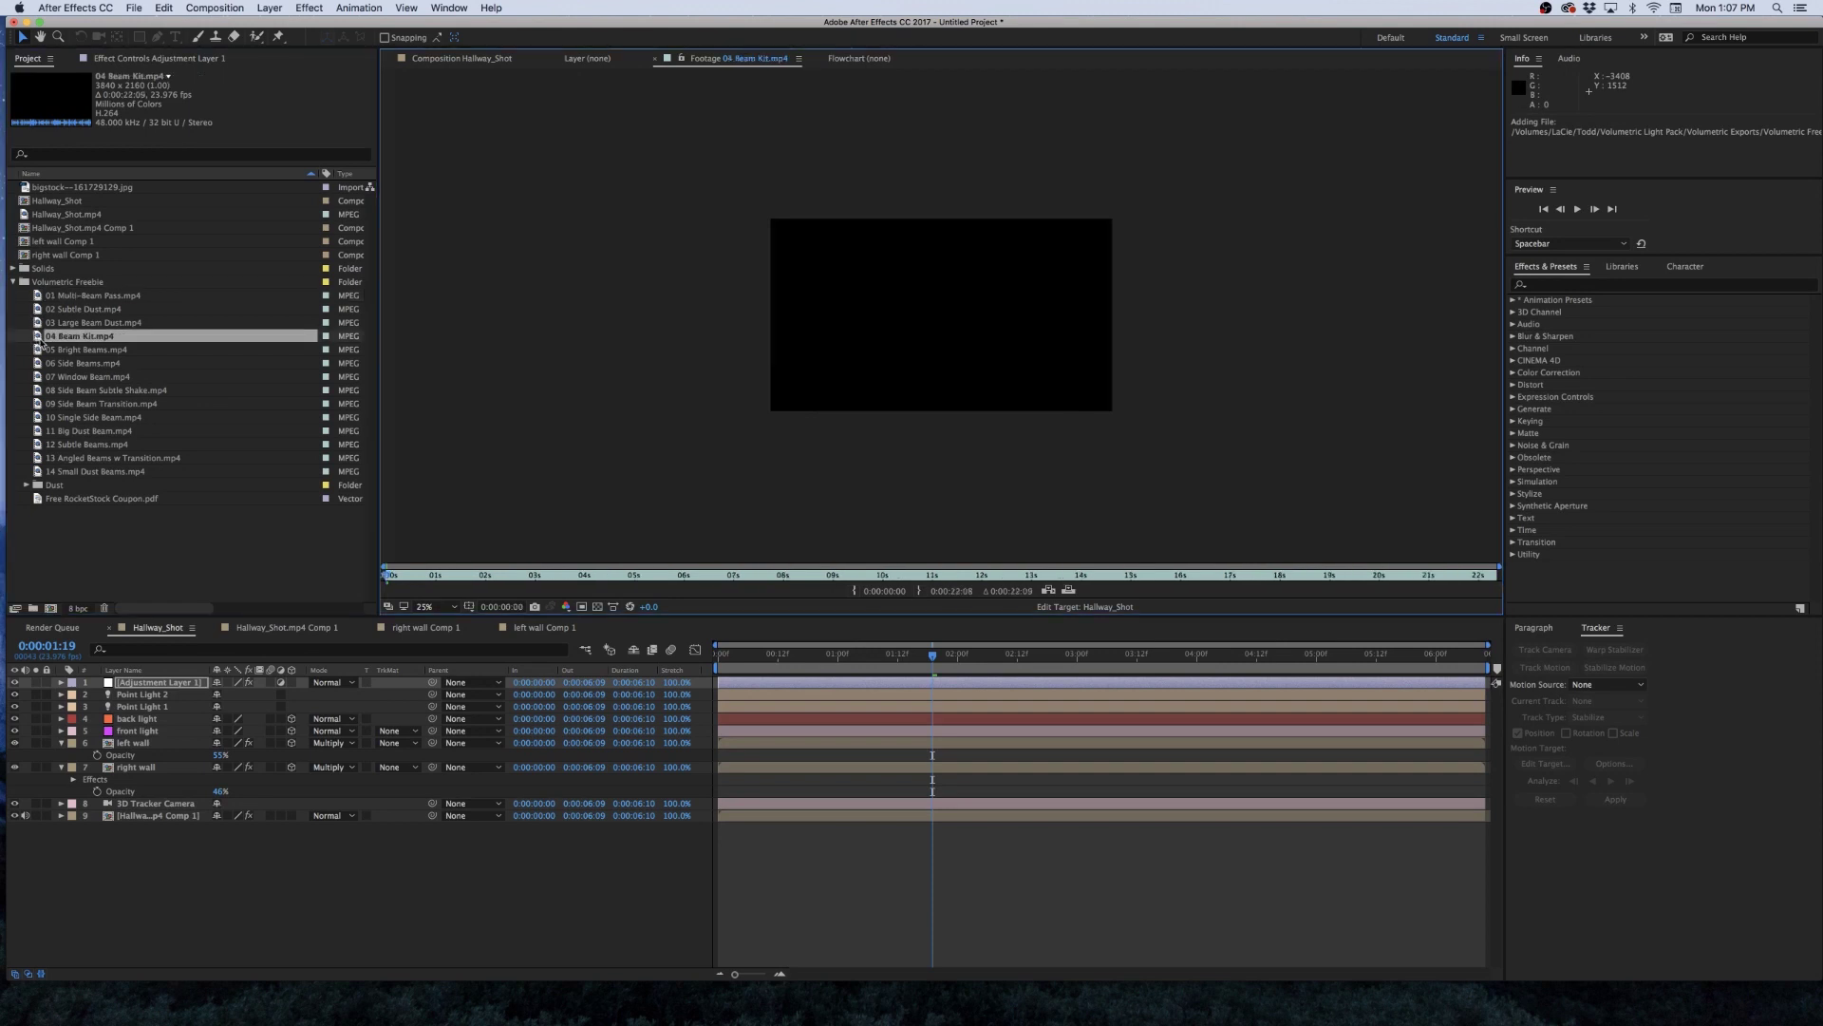
click(536, 576)
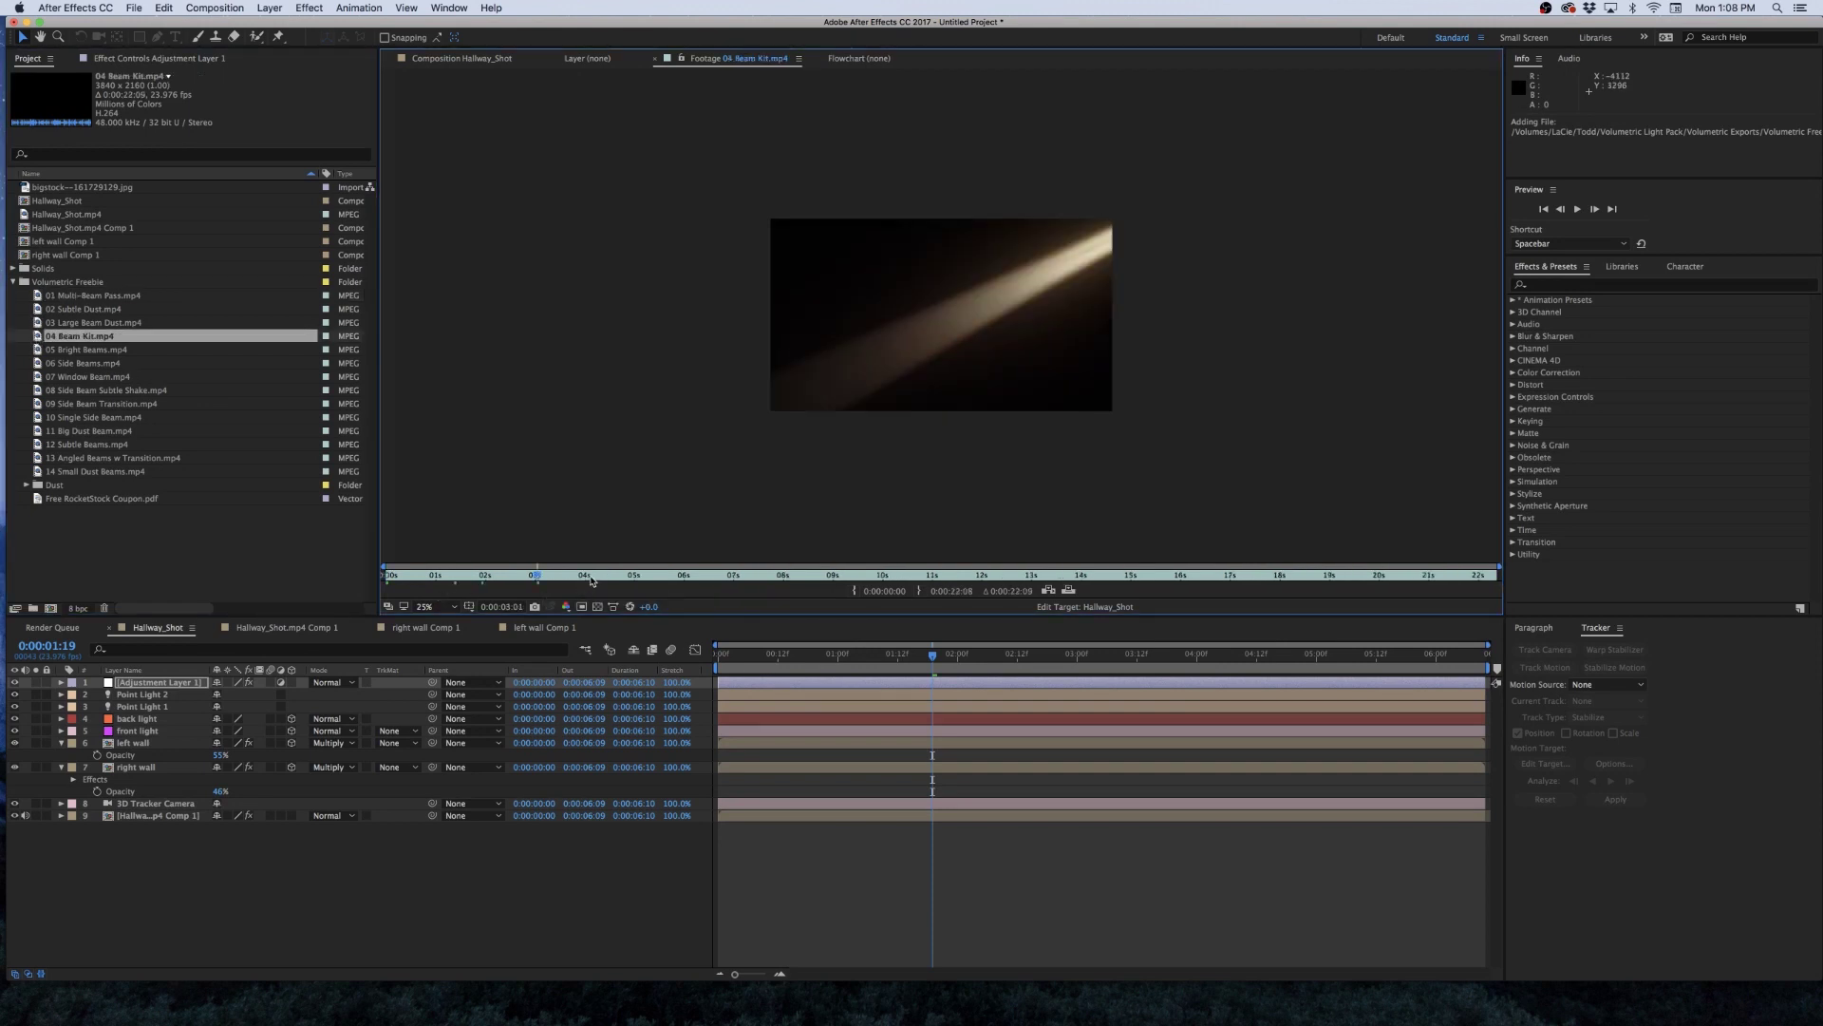
click(649, 579)
click(688, 578)
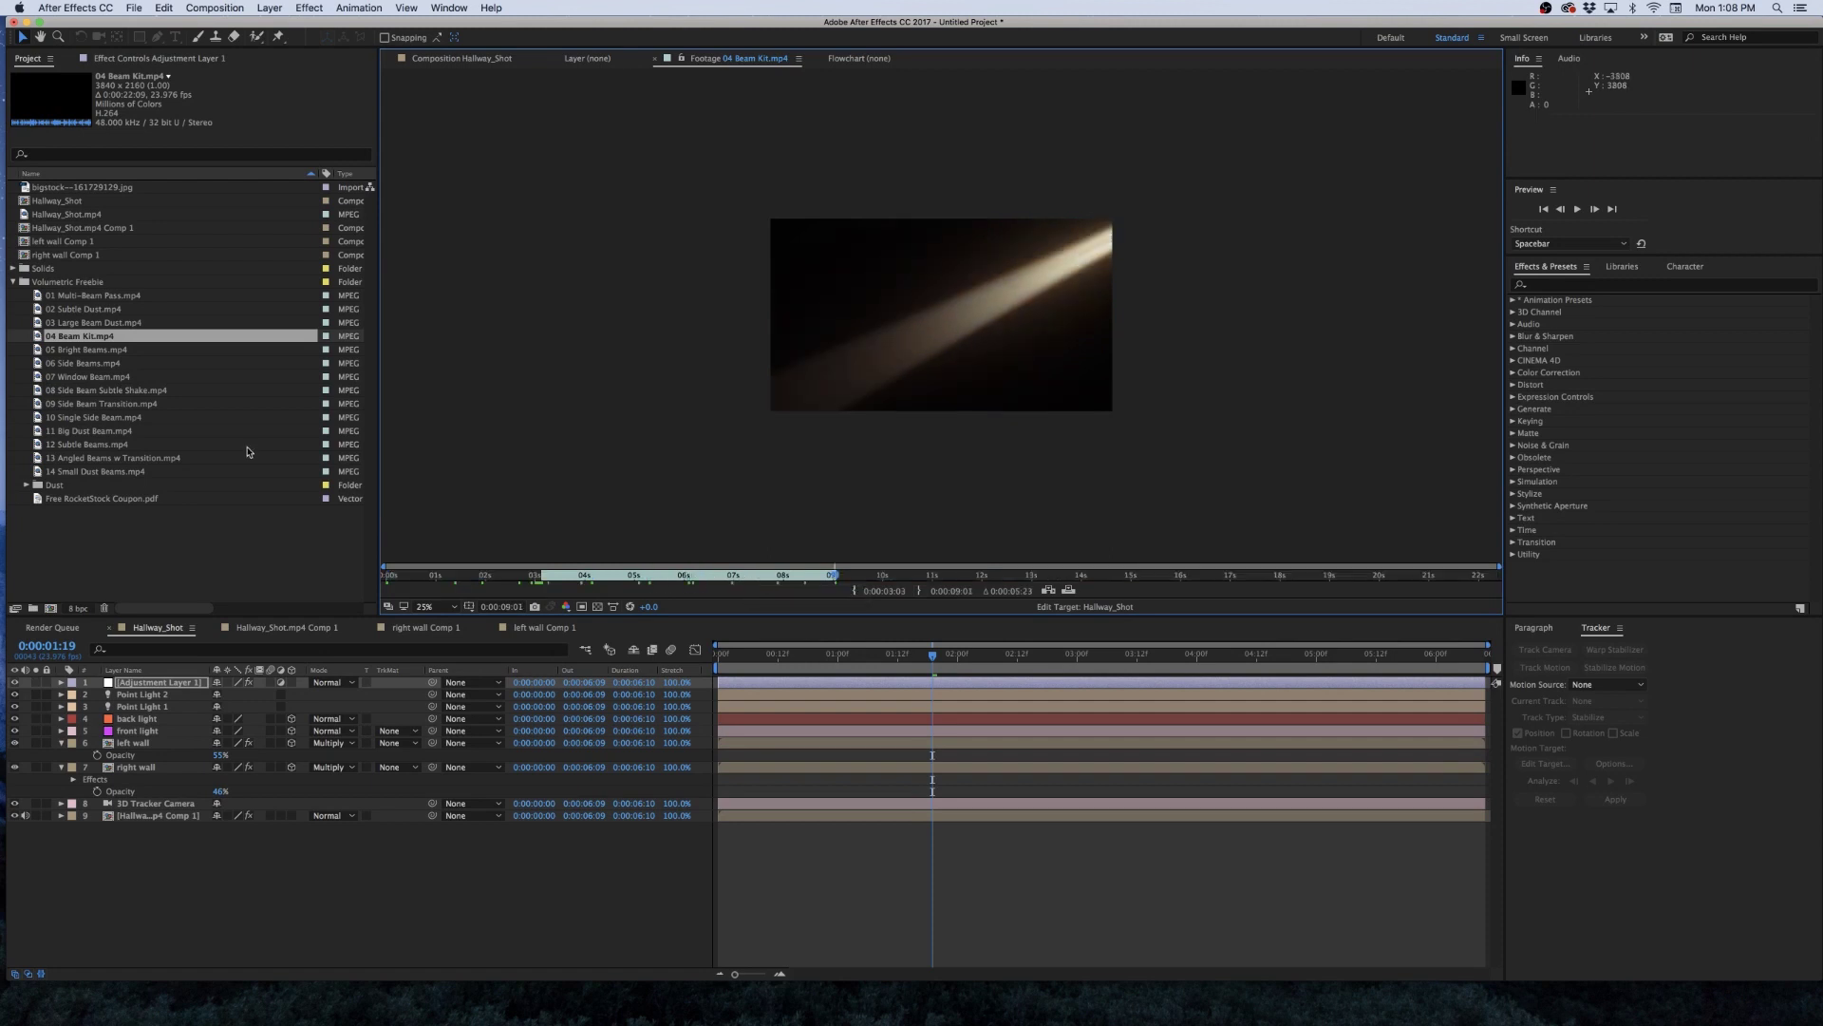
drag(80, 338, 134, 757)
Set the beam layer's blending mode to Screen and place it directly below the adjustment layer.
click(328, 682)
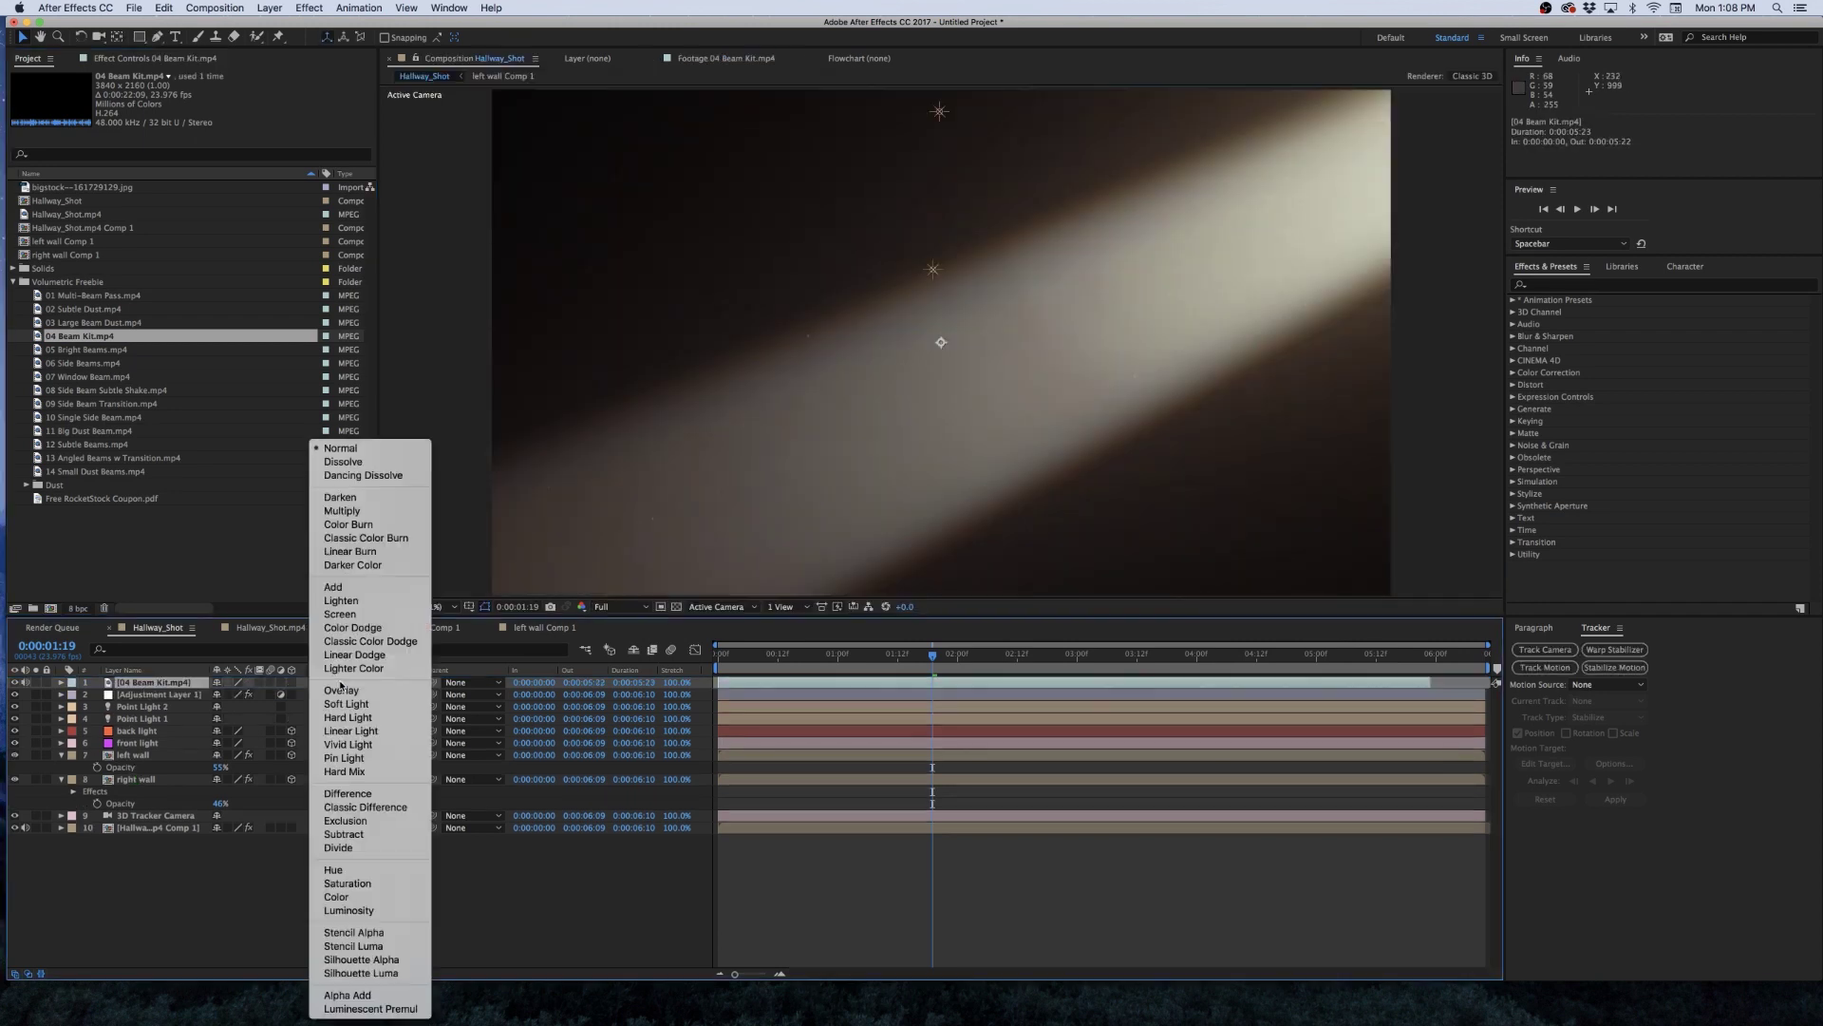
click(342, 614)
key(super+bracketleft)
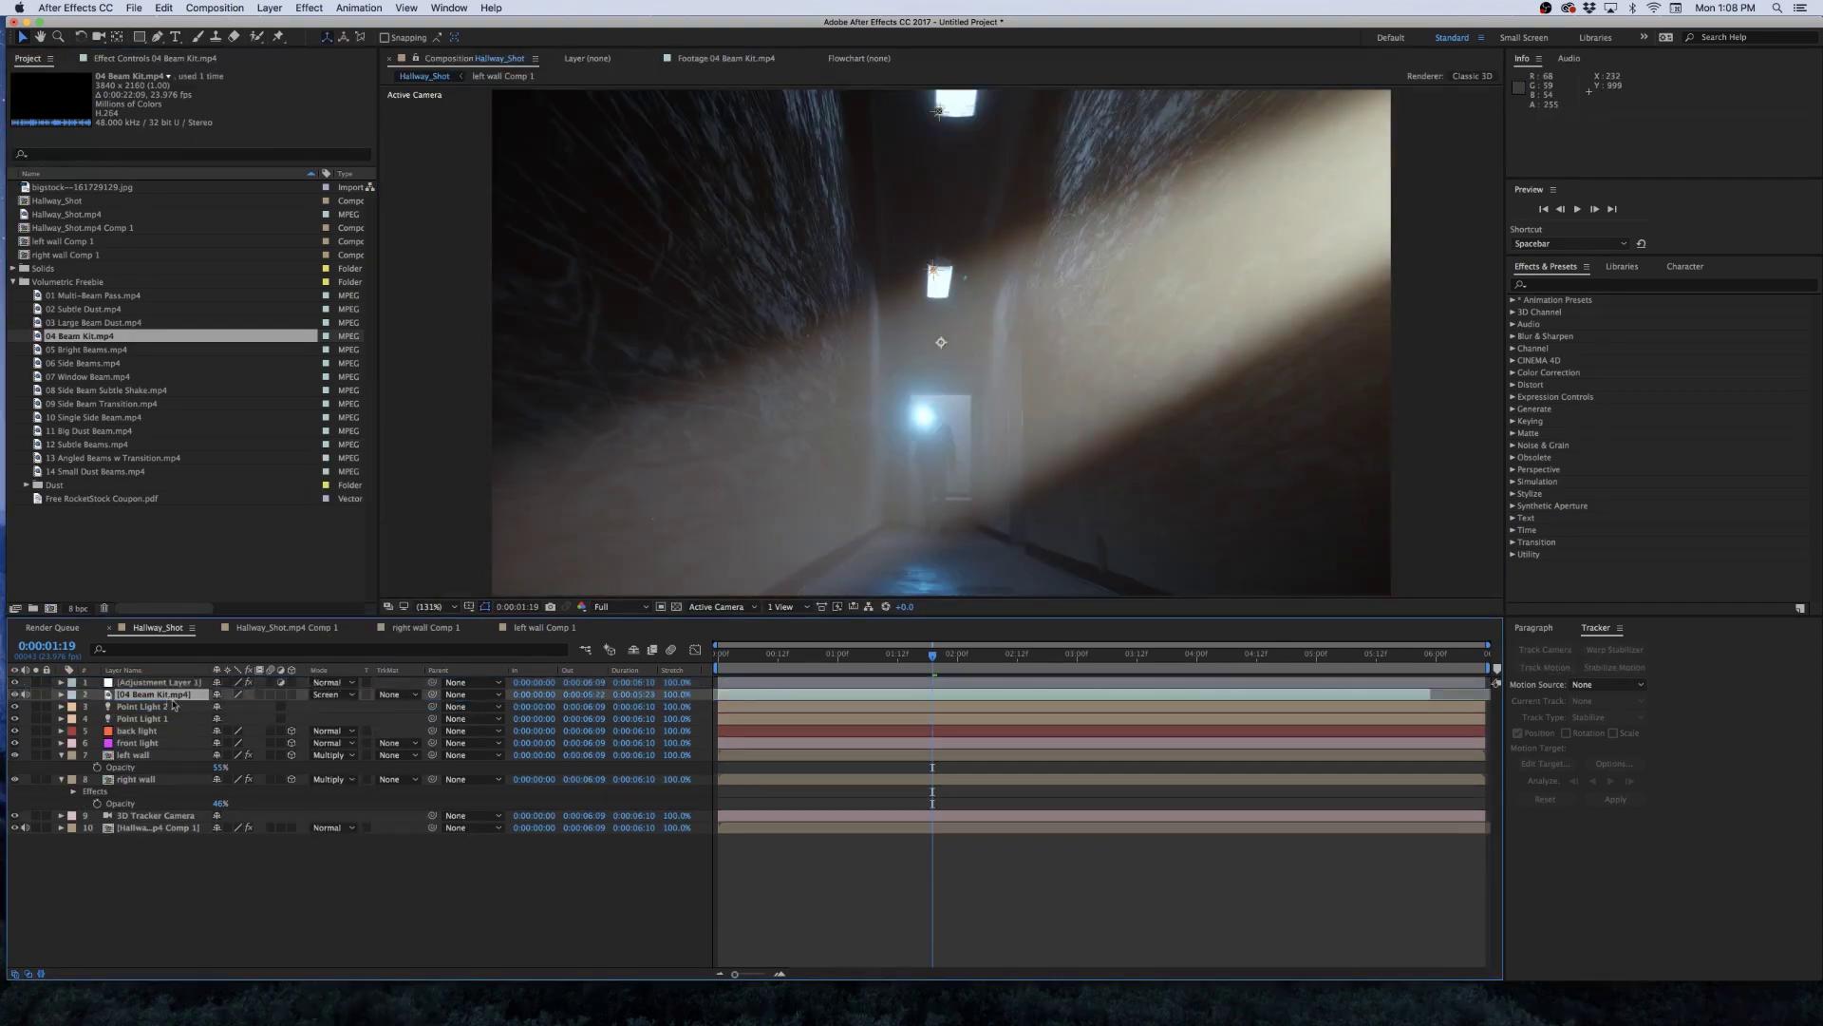
Rotate the 04 Beam Kit layer to -62° so the beam falls vertically, and make it a 3D layer.
key(r)
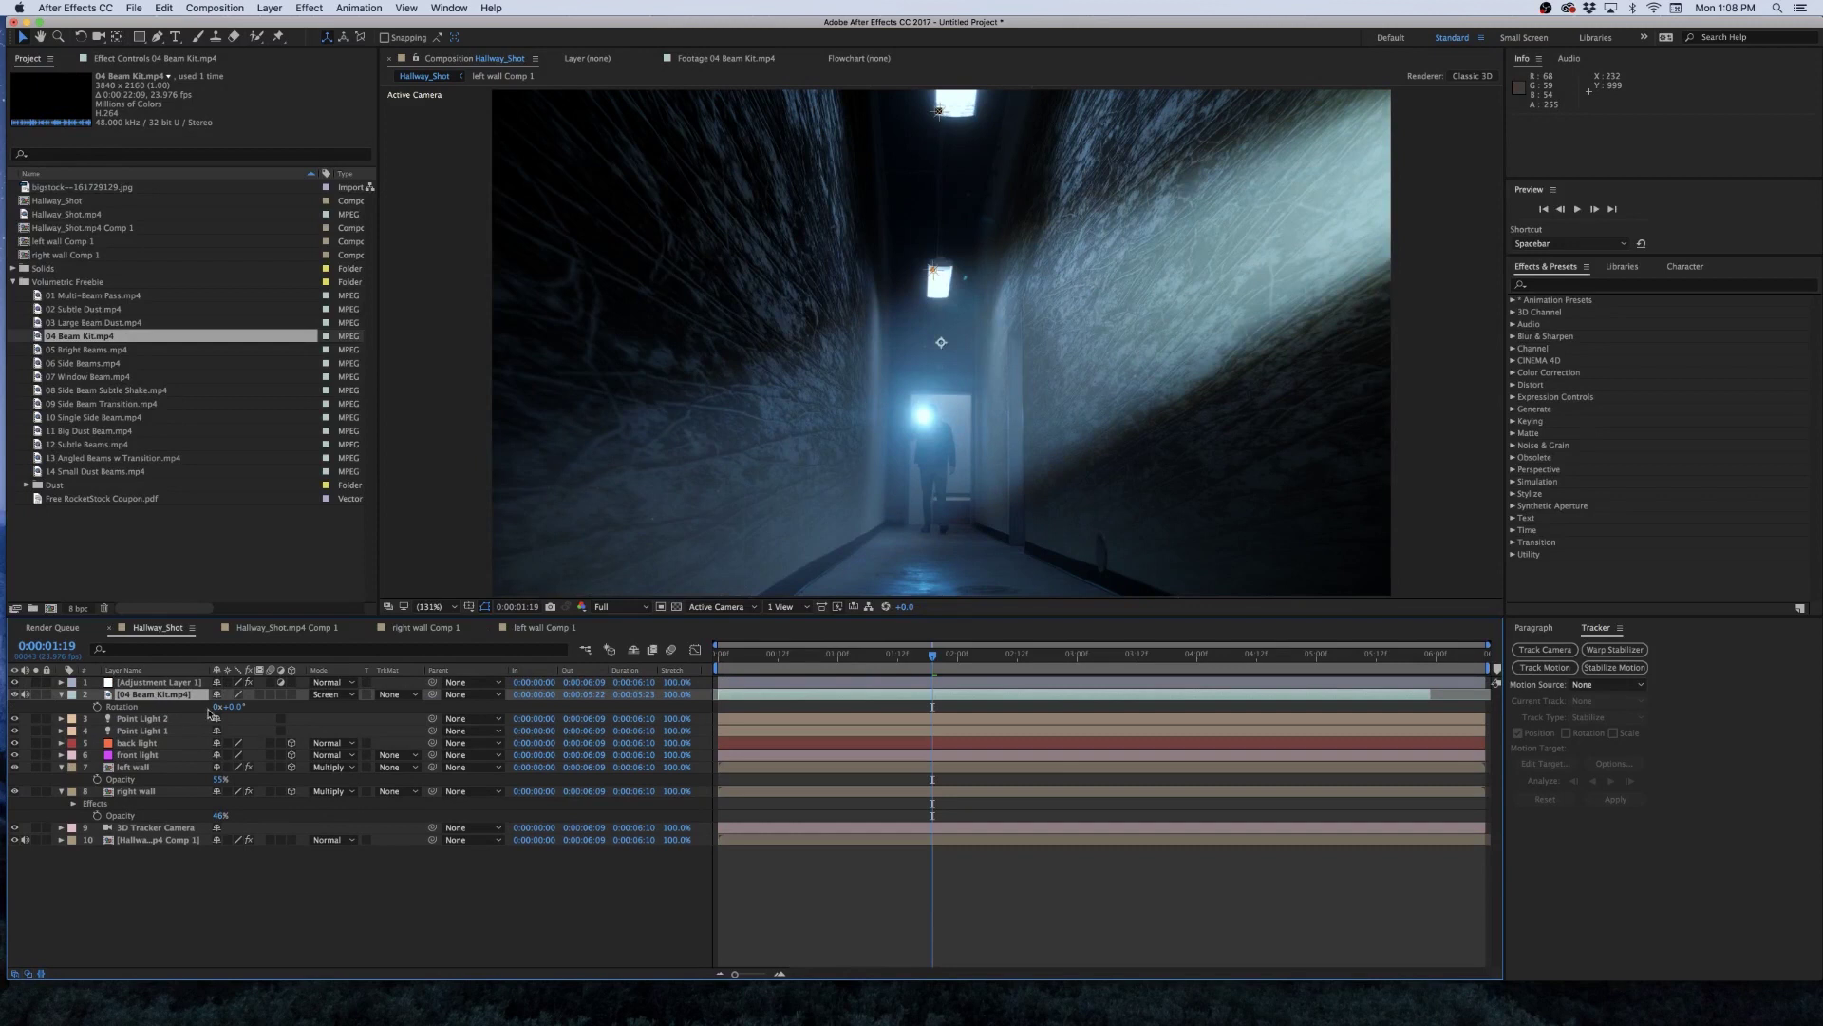
drag(239, 707, 190, 707)
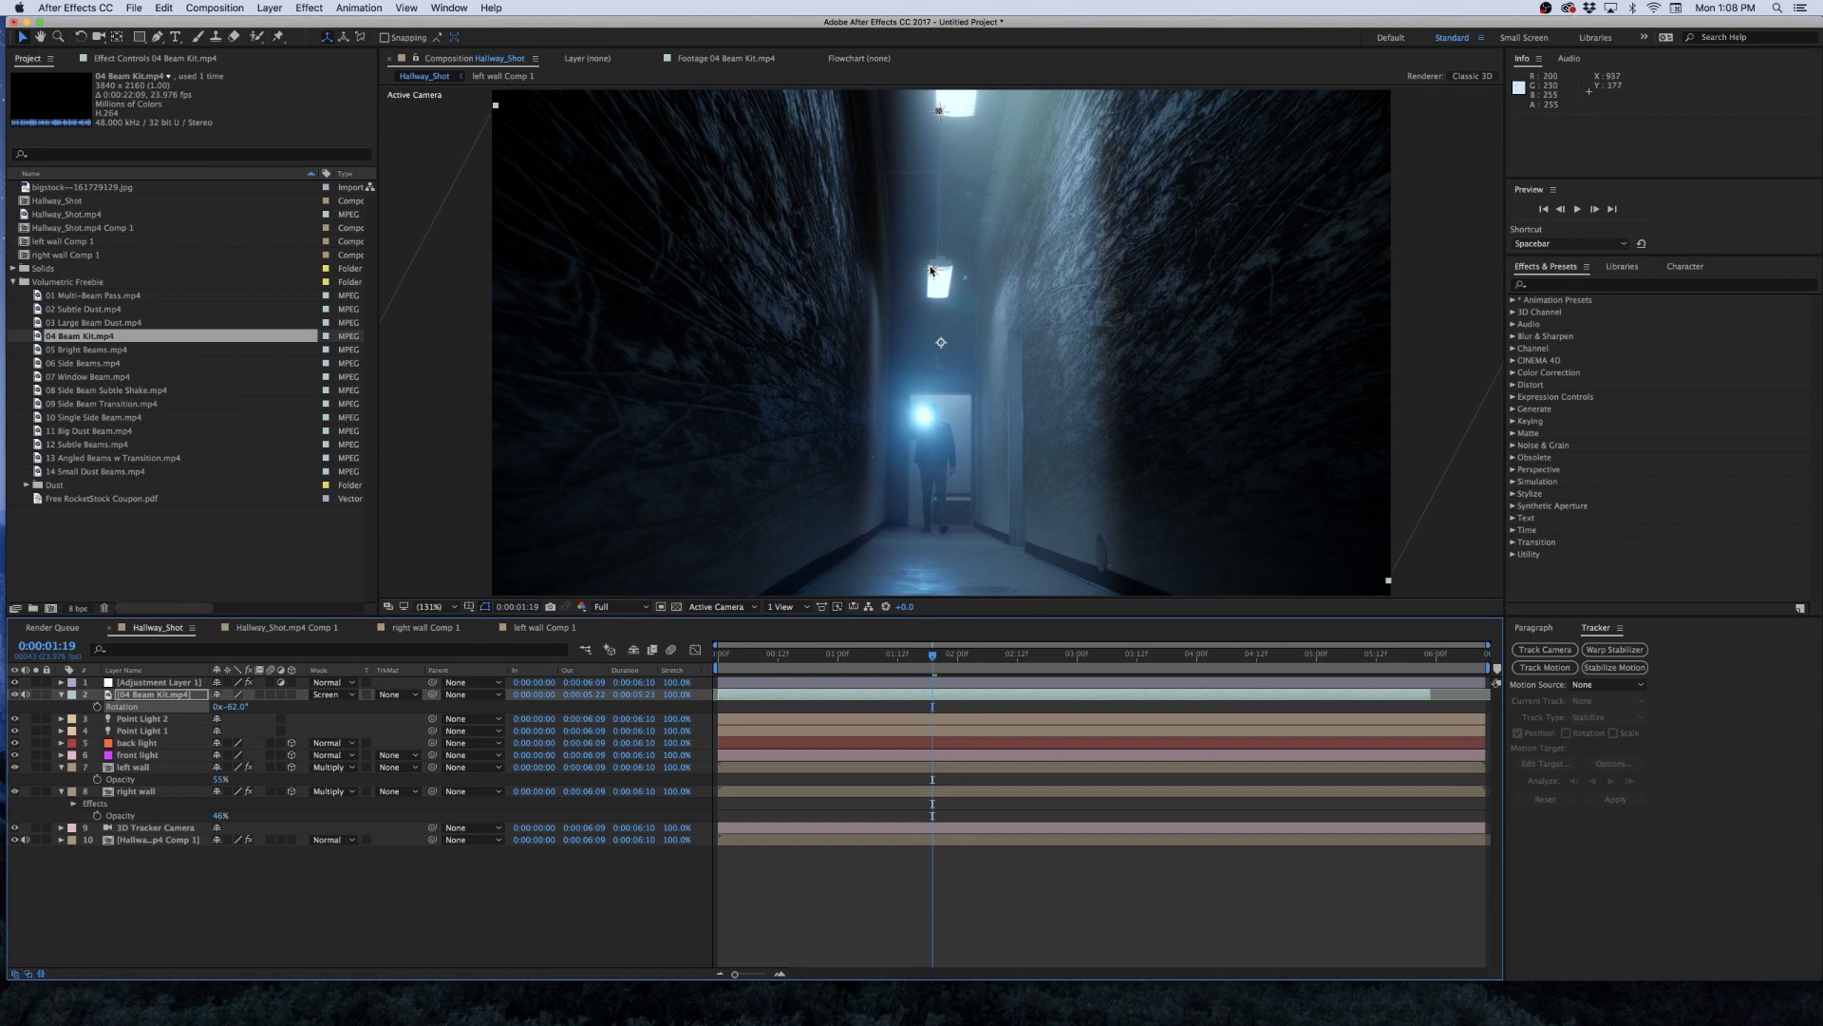
click(144, 696)
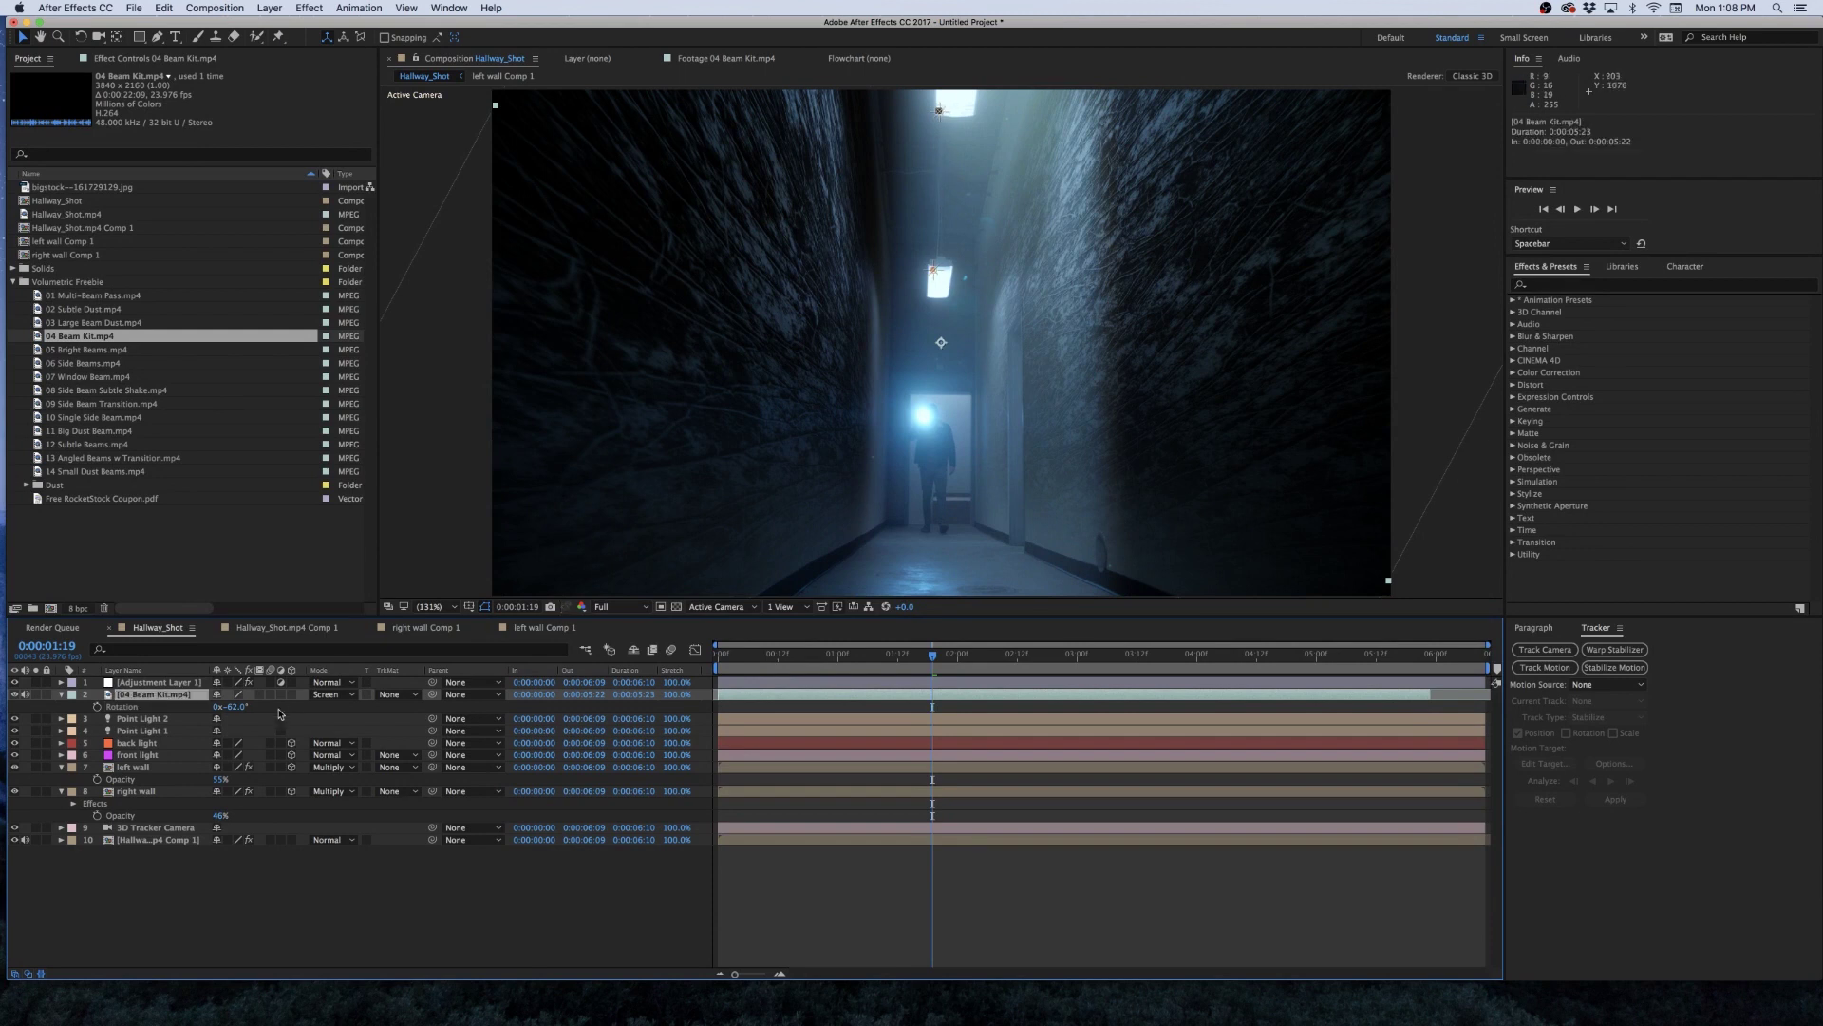
click(291, 694)
Copy the position of Point Light 1 onto the 04 Beam Kit layer.
click(154, 790)
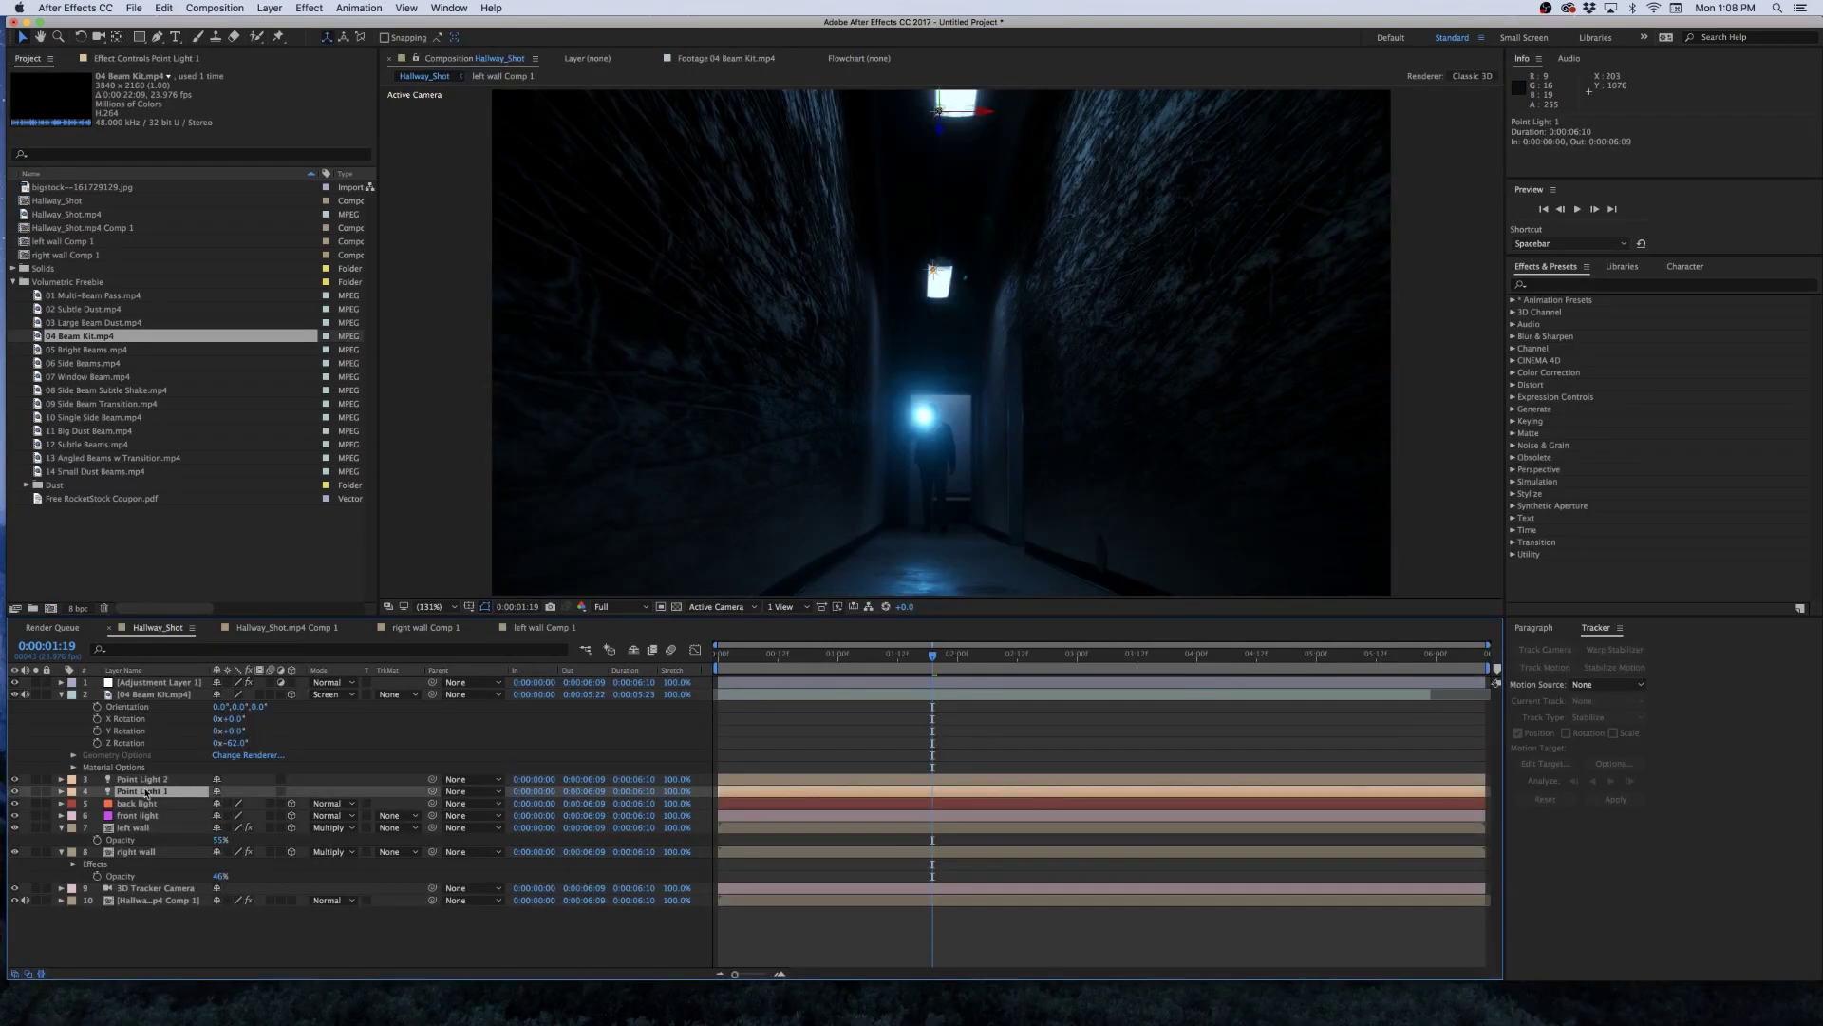
key(p)
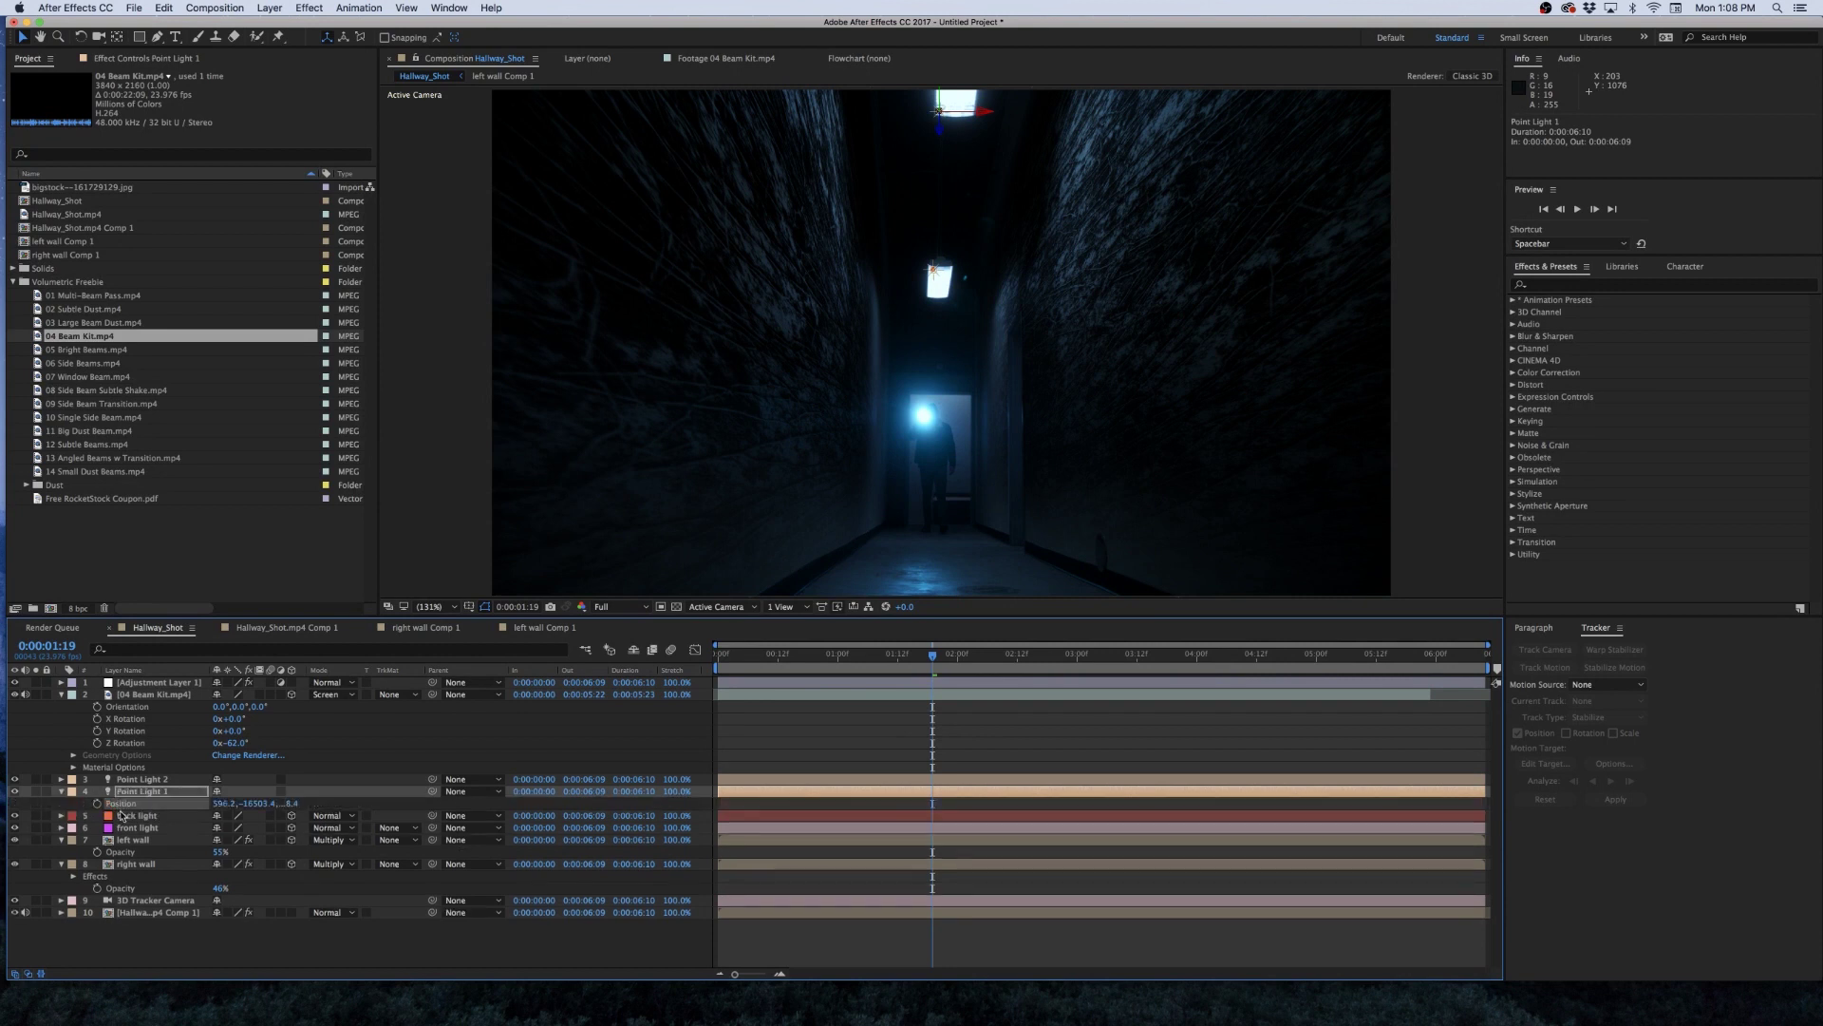
click(133, 696)
key(p)
key(super+v)
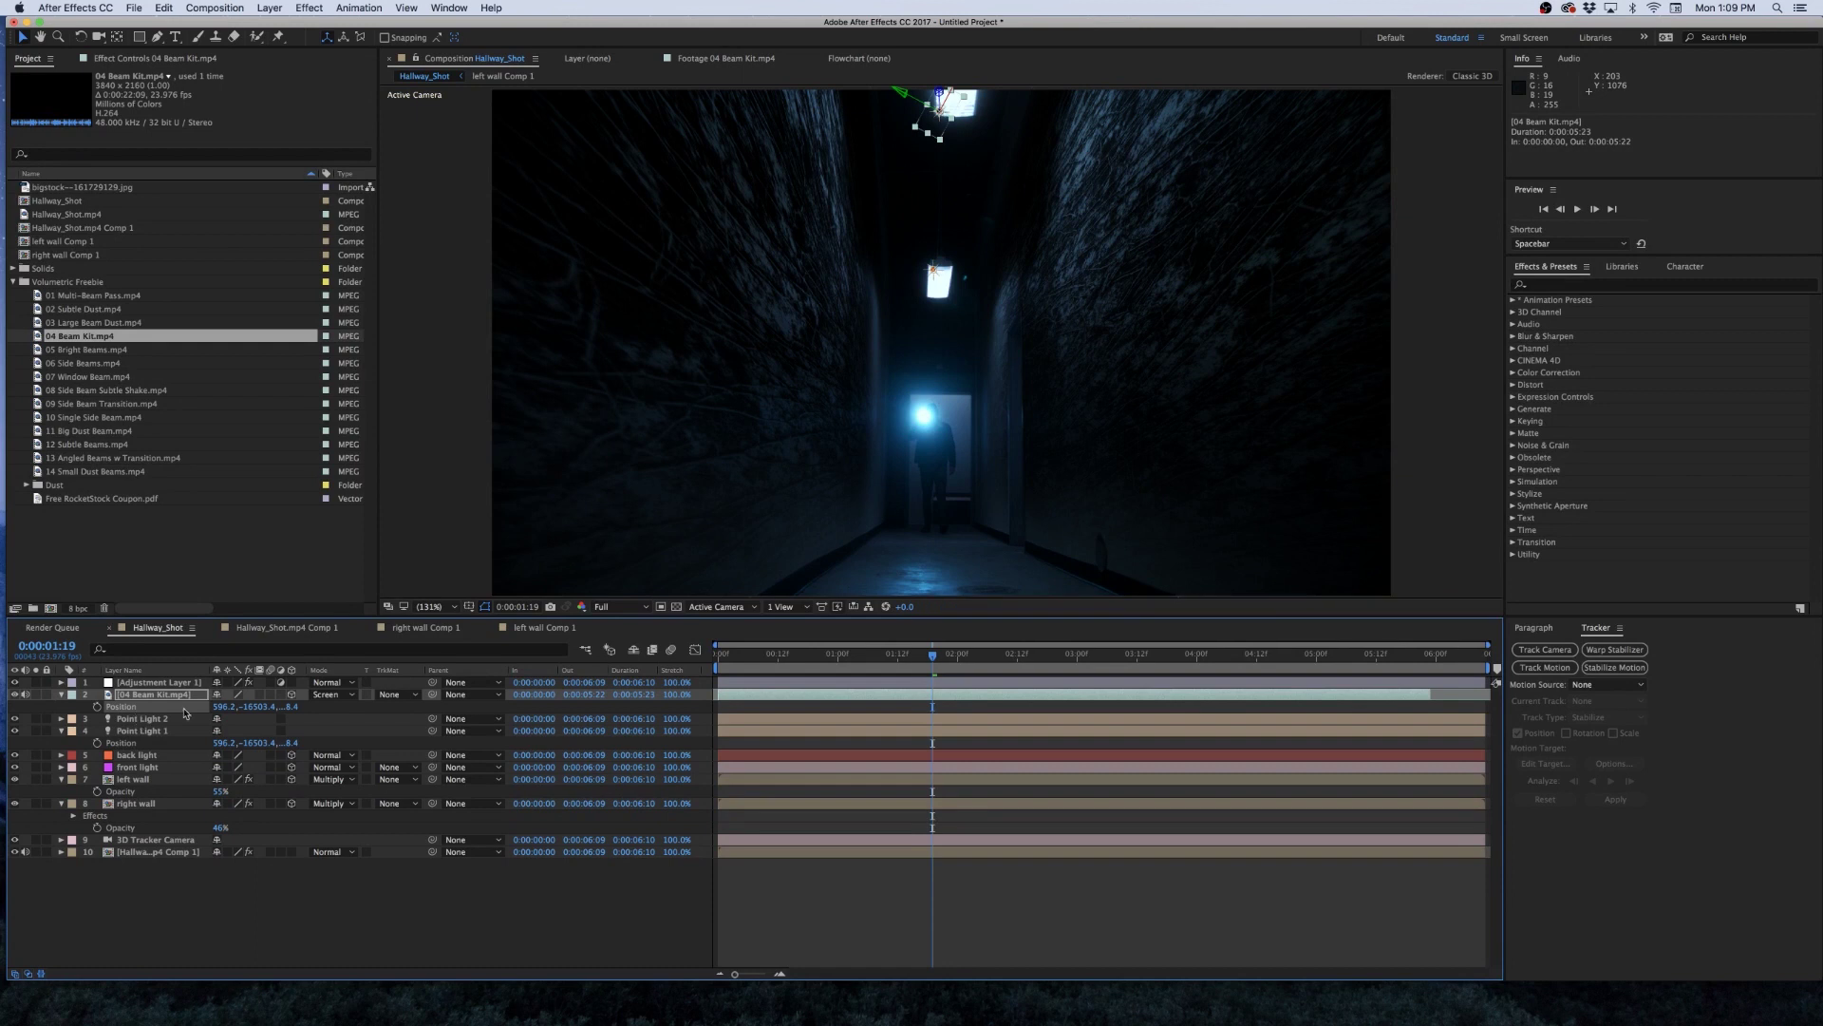
Enlarge the 3D beam layer to 2229.3% and move it to about -9.1, 5919.2, 37985.2, under the front ceiling light.
scroll(954, 203, down, 1)
drag(940, 188, 1055, 651)
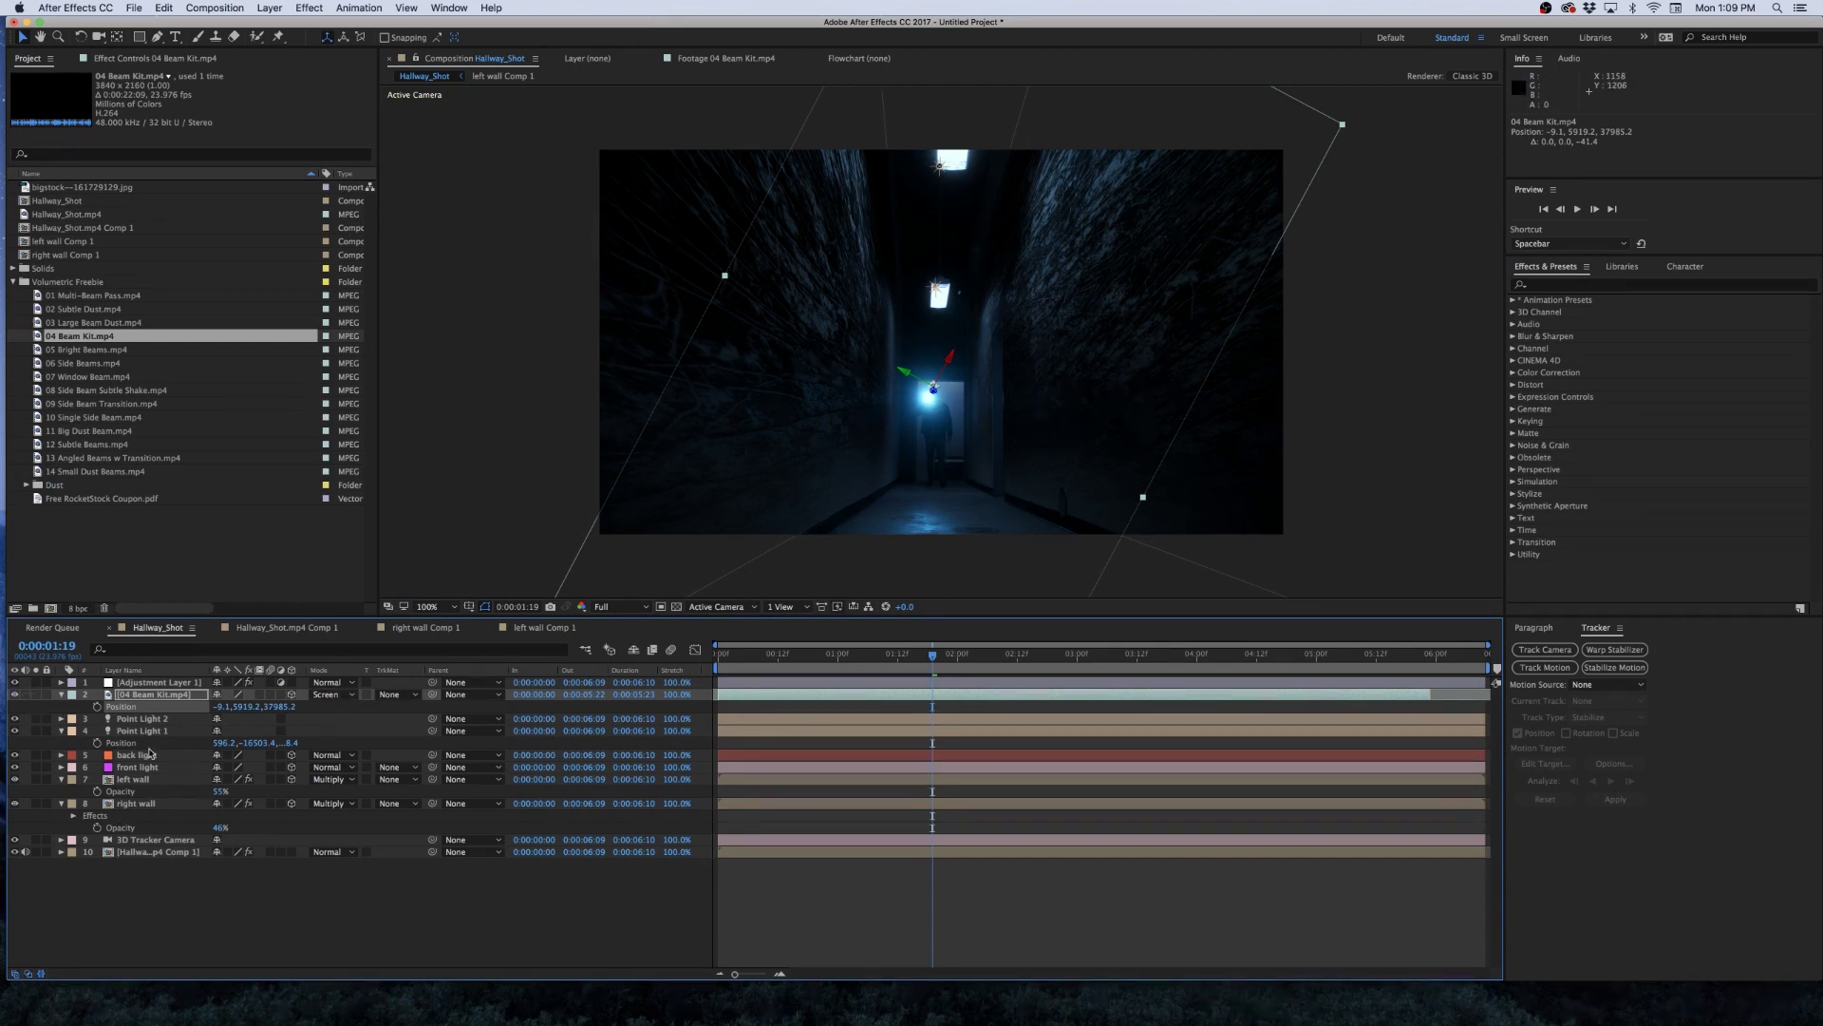
Turn off Accepts Lights in the beam layer's material options.
click(62, 694)
click(62, 694)
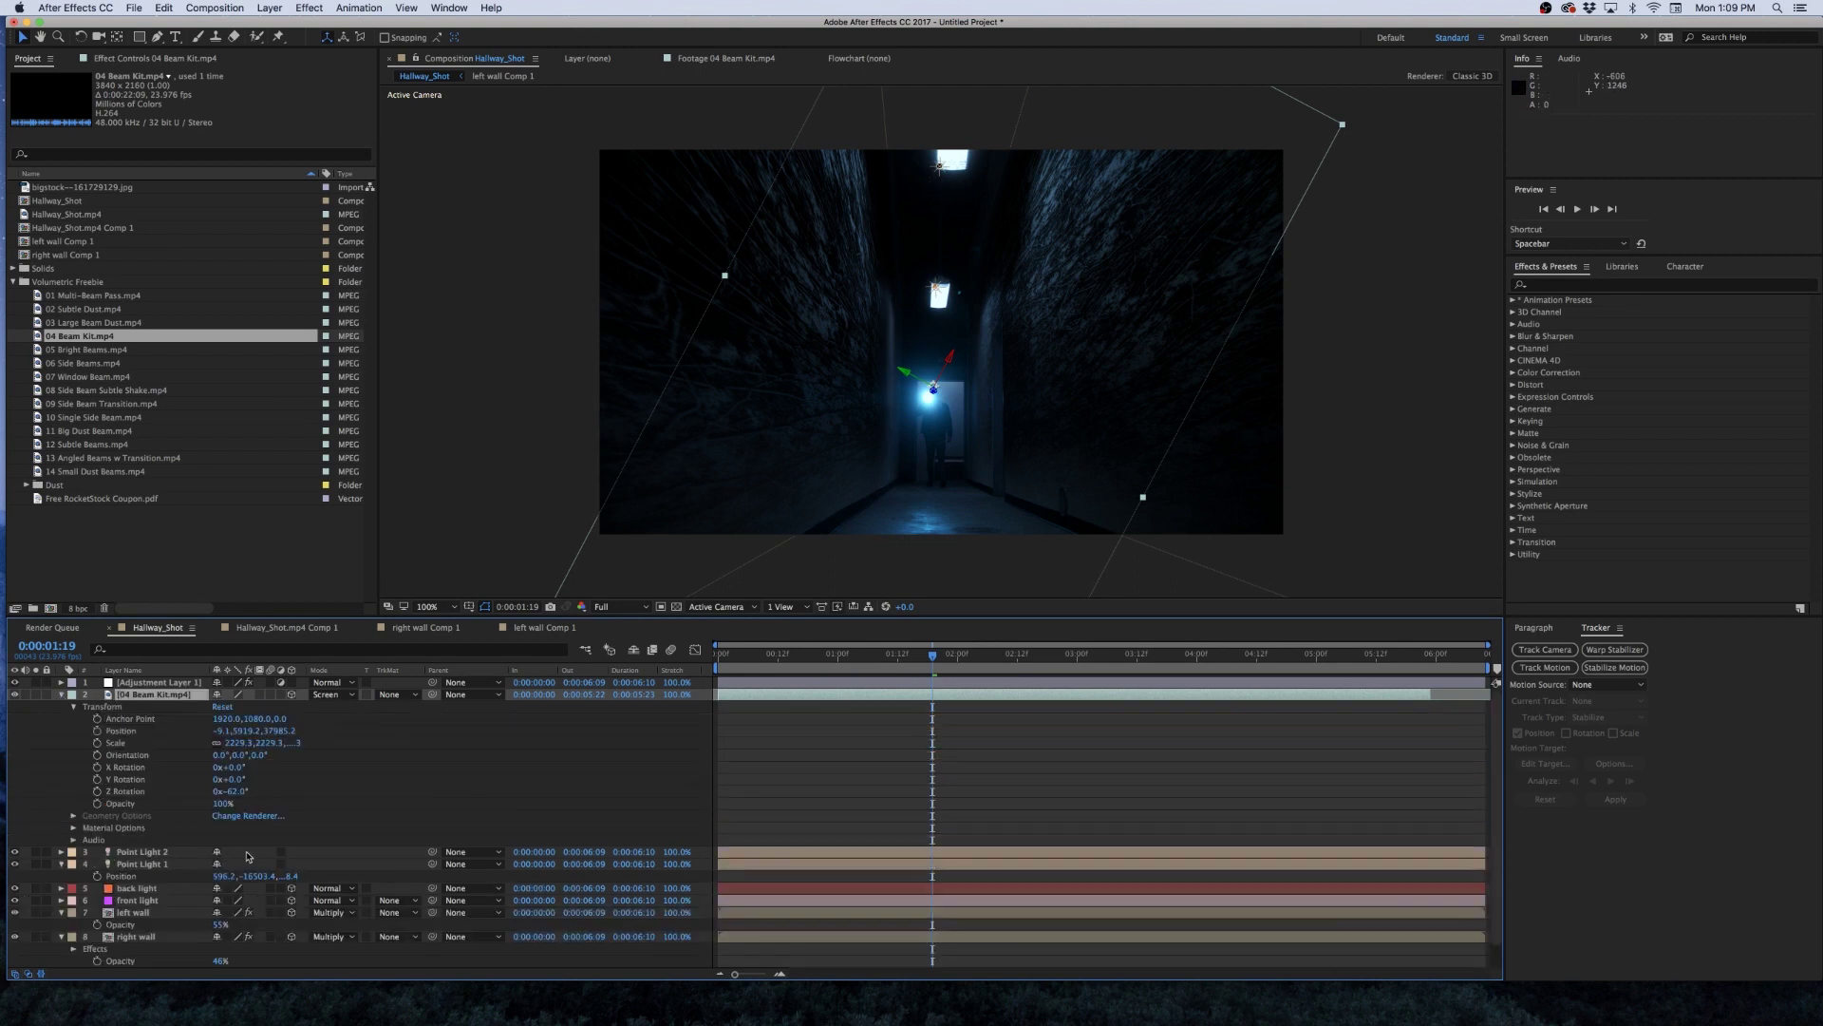
click(74, 827)
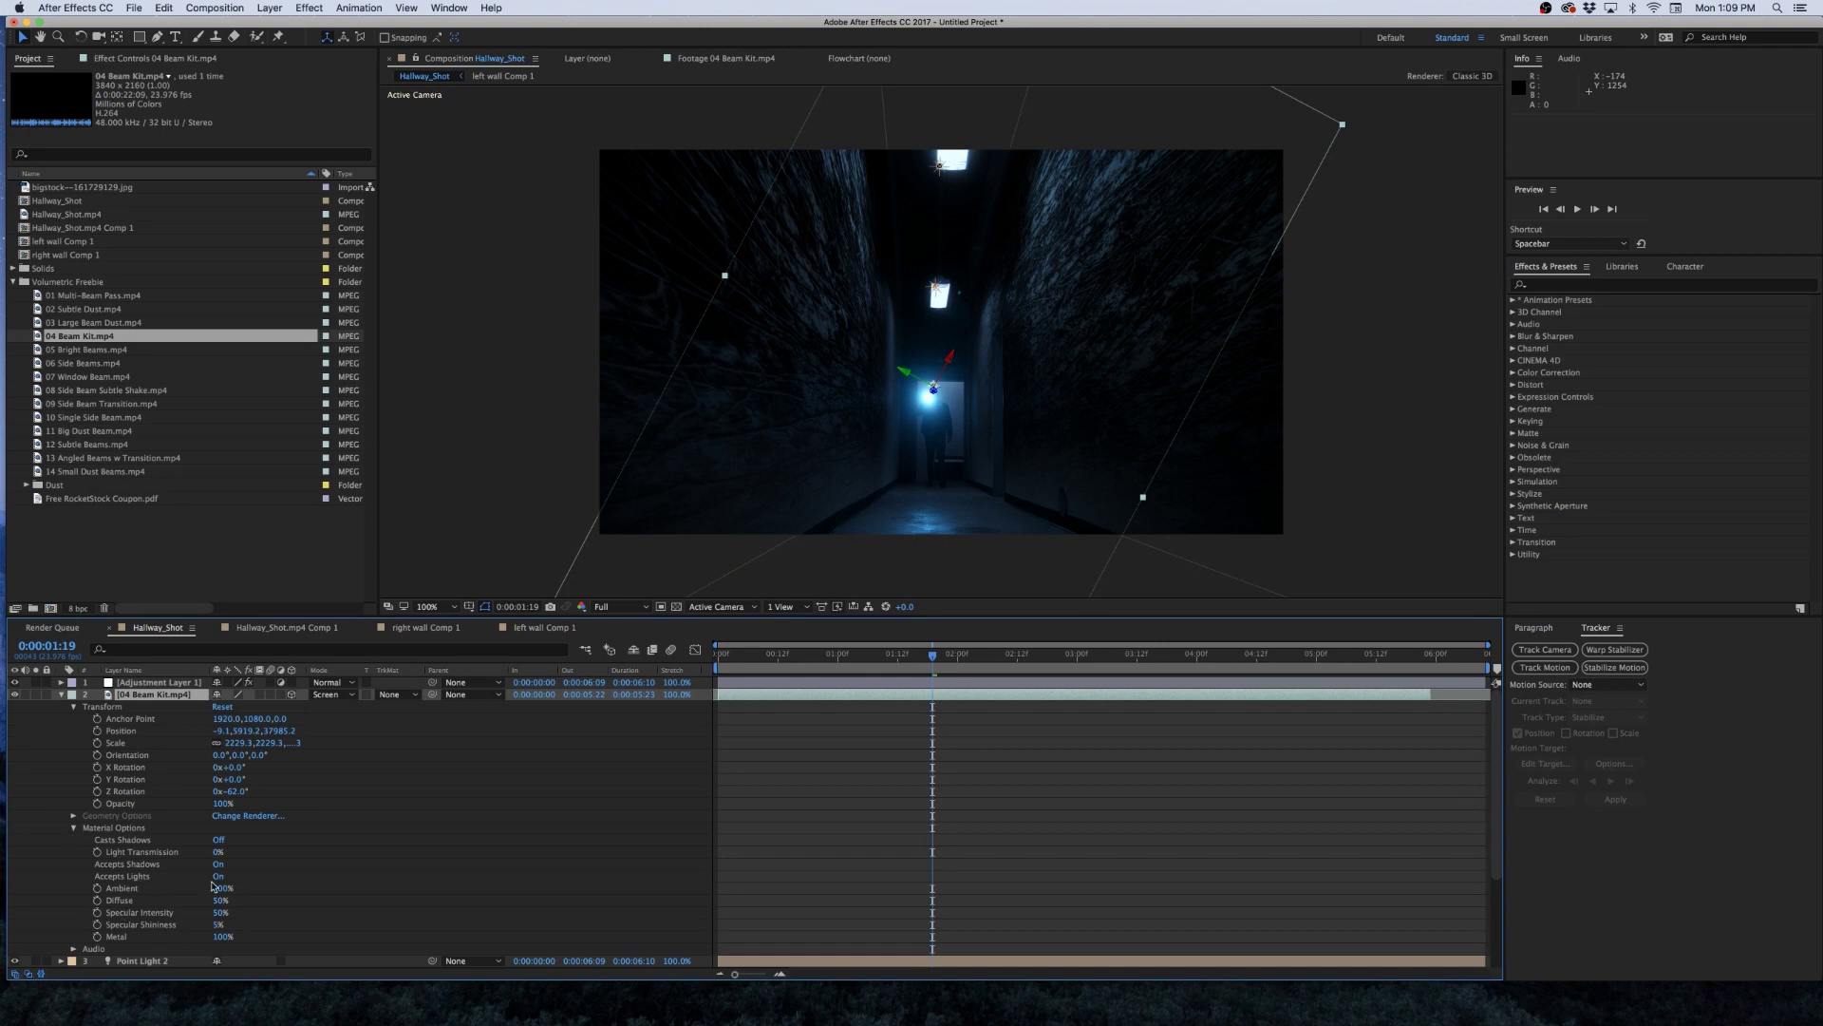
click(220, 876)
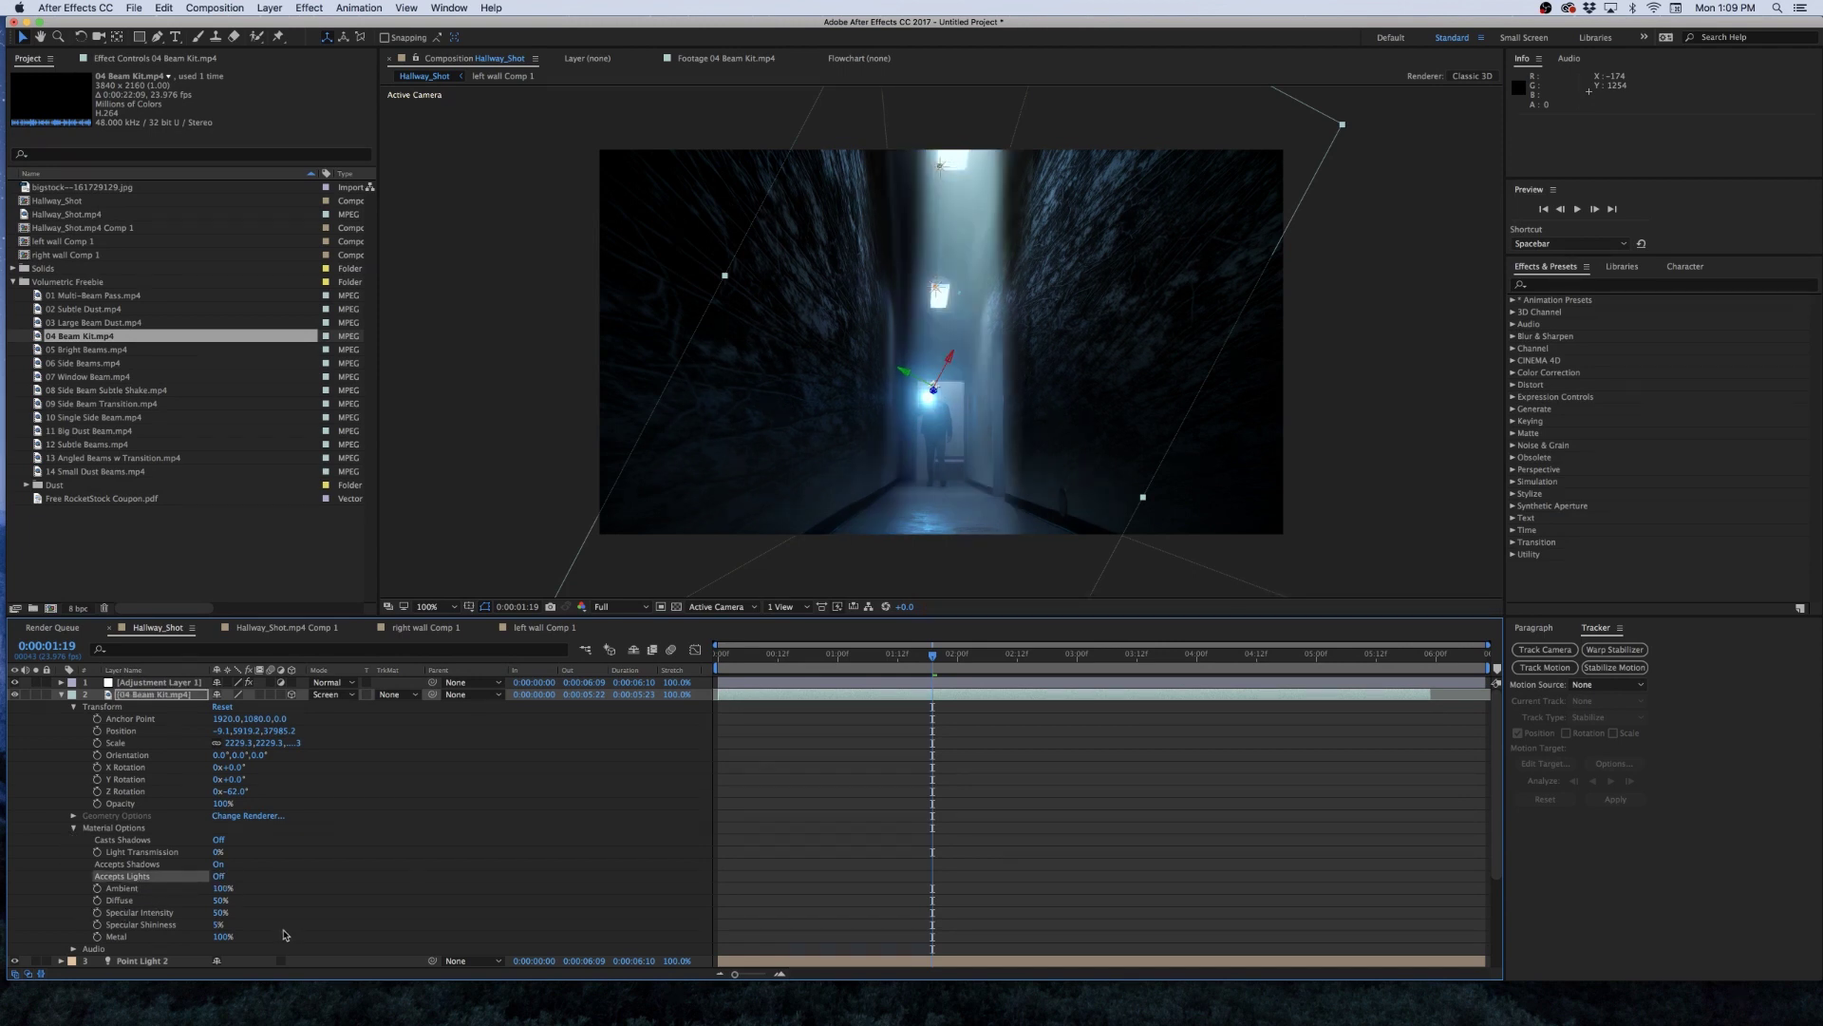
Scale the beam layer down to narrow the light shaft and set its opacity to 61%.
key(s)
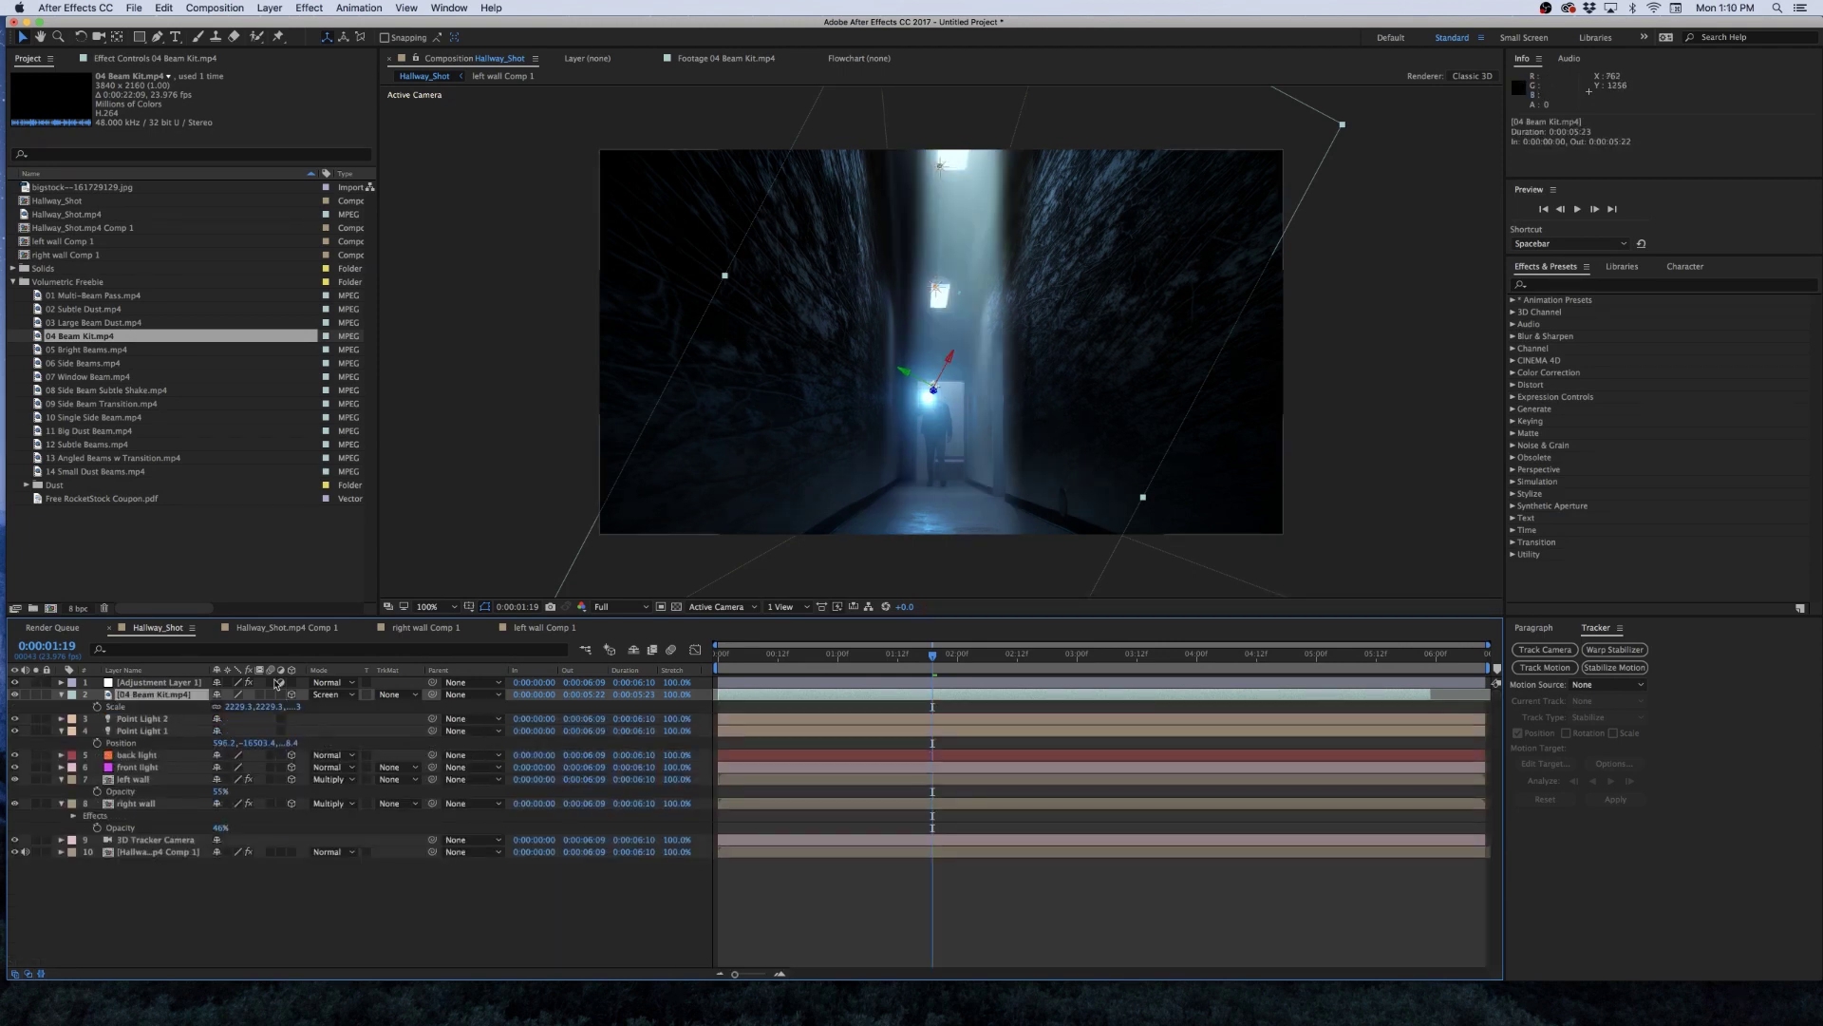
drag(257, 707, 72, 705)
key(t)
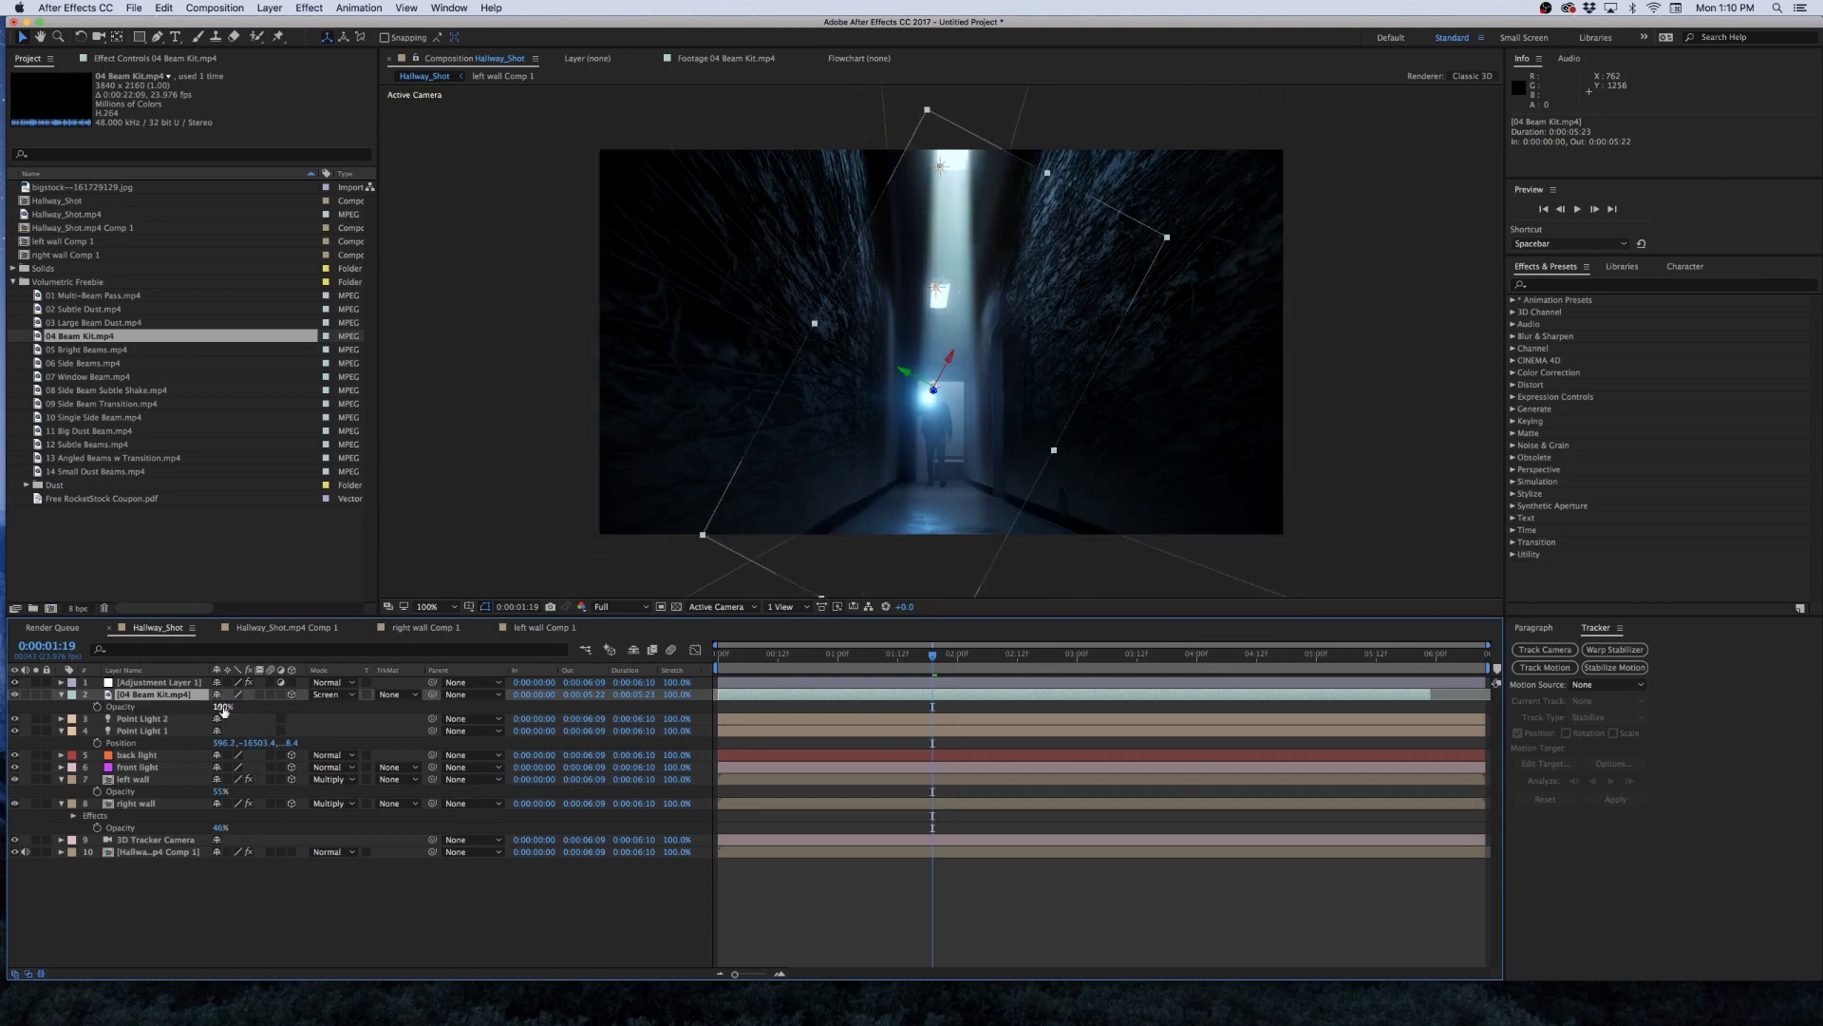
drag(222, 710, 194, 708)
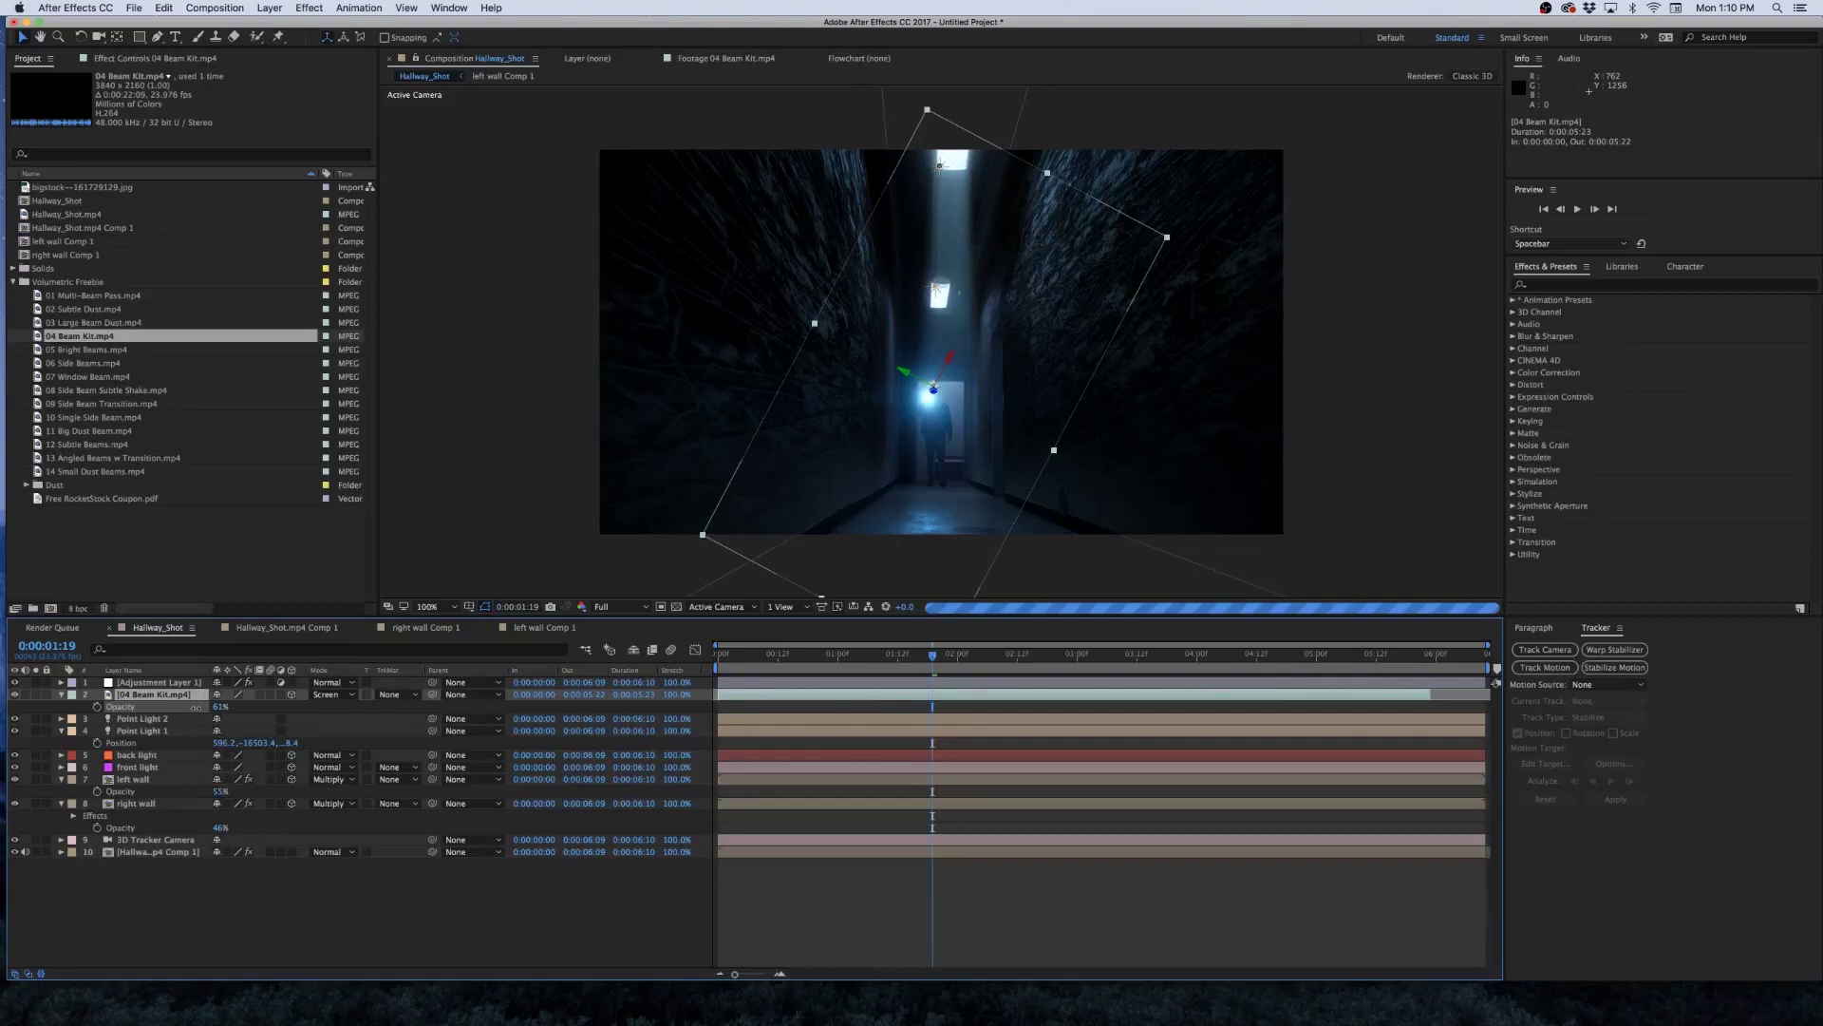
Draw a four-point mask around the beam, narrow at the front ceiling light and widening below the hallway floor.
key(p)
click(157, 38)
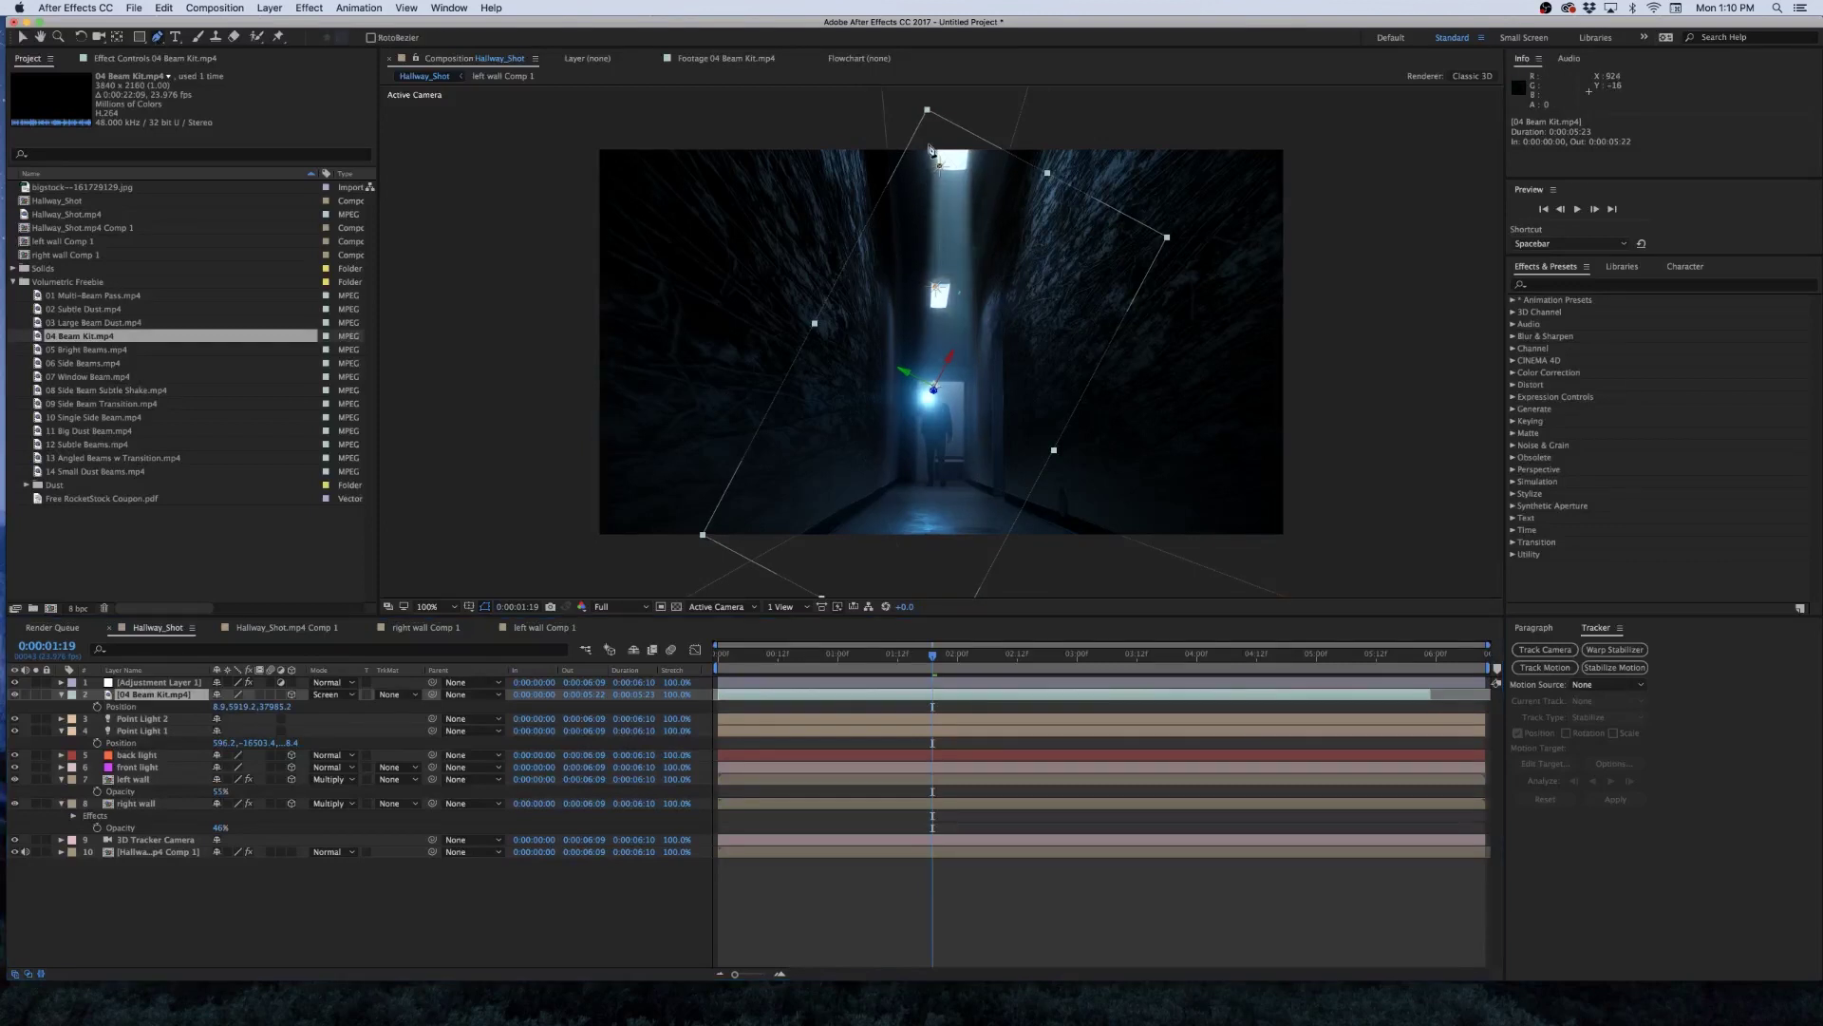
click(929, 126)
click(851, 558)
click(1027, 568)
click(981, 131)
click(929, 126)
click(400, 952)
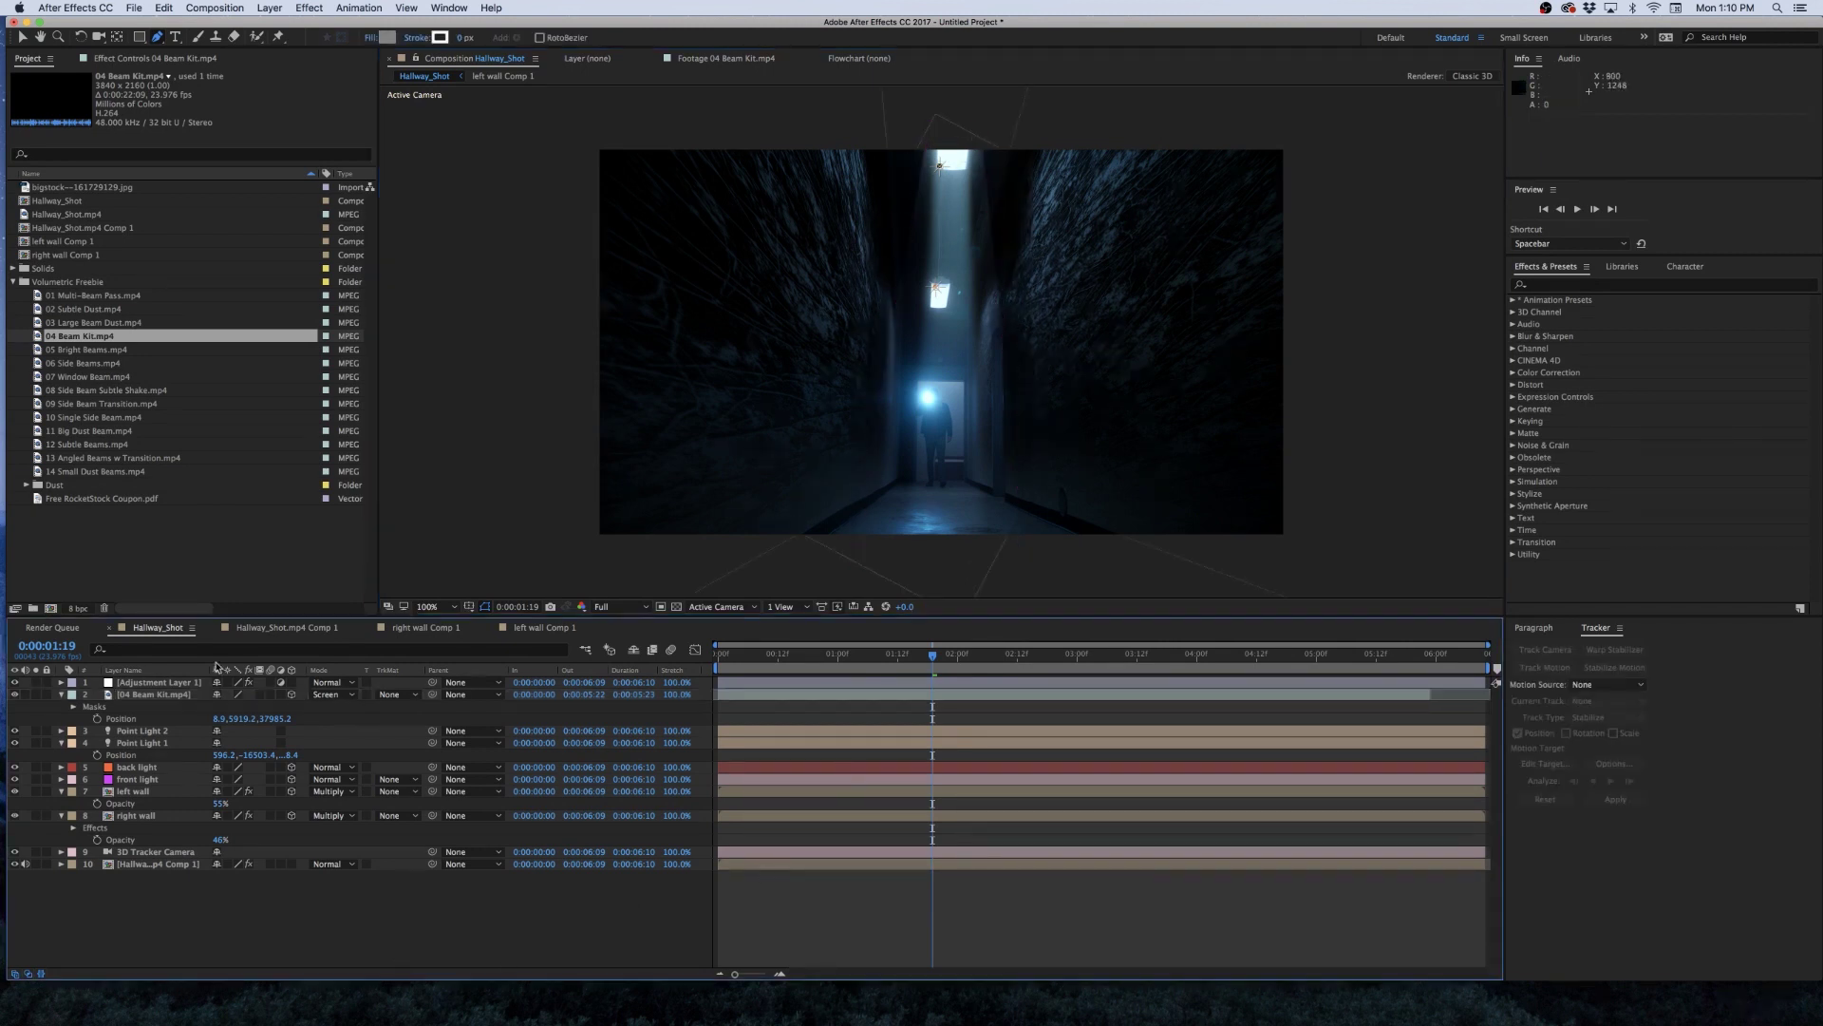
Set the feather of the beam layer's Mask 1 to 156 pixels.
click(135, 696)
key(f)
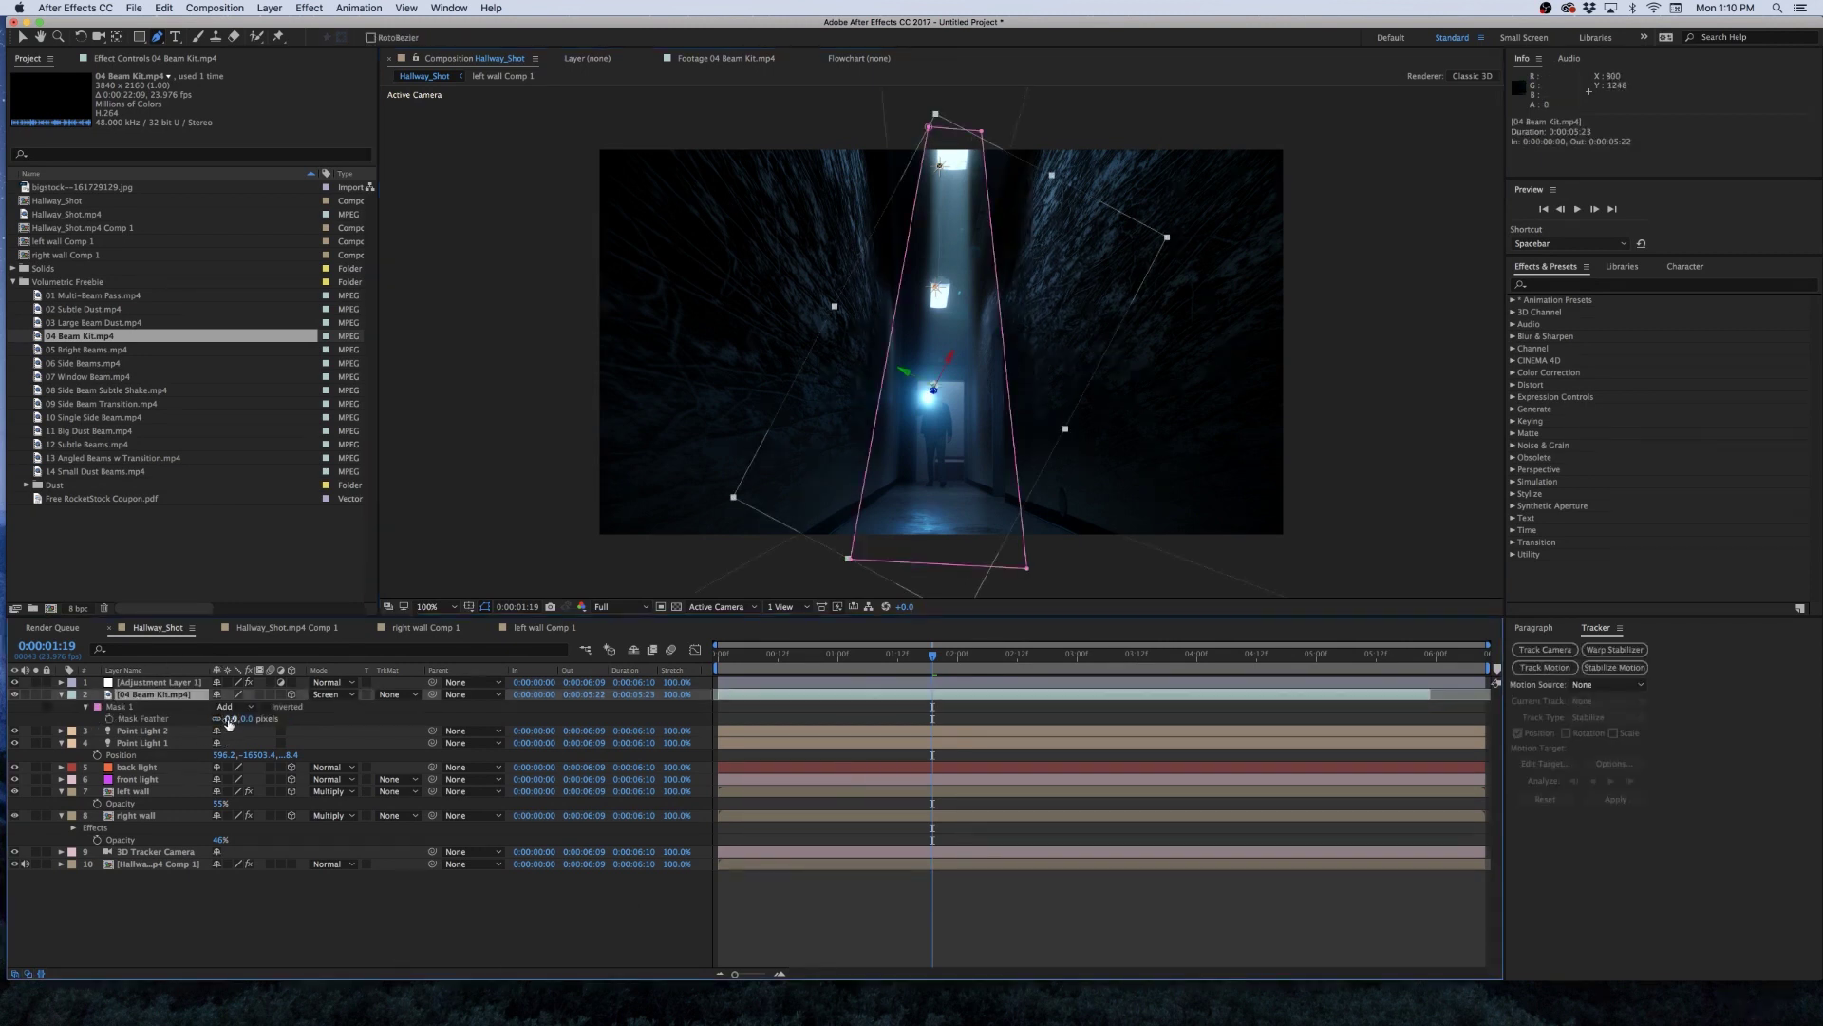
drag(228, 723, 167, 702)
Duplicate the masked beam layer and position the copy under the rear ceiling light at Point Light 2.
click(167, 698)
key(super+d)
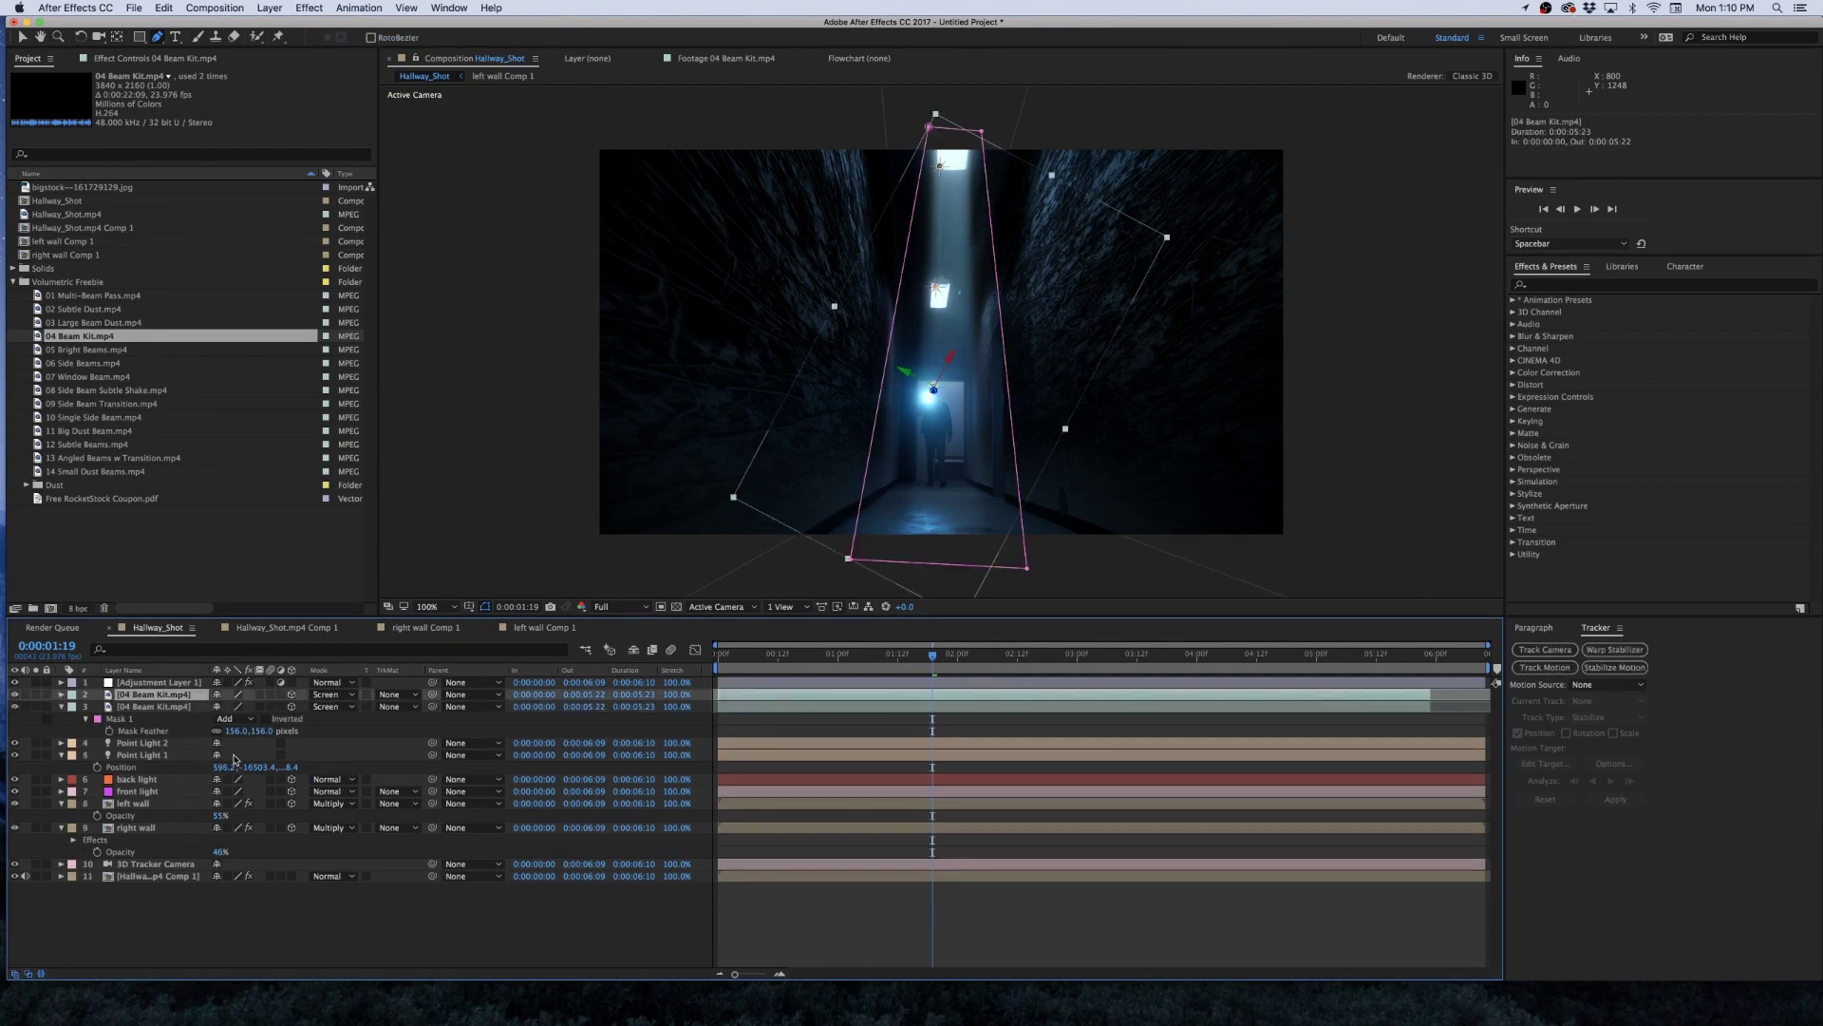
click(146, 756)
click(144, 744)
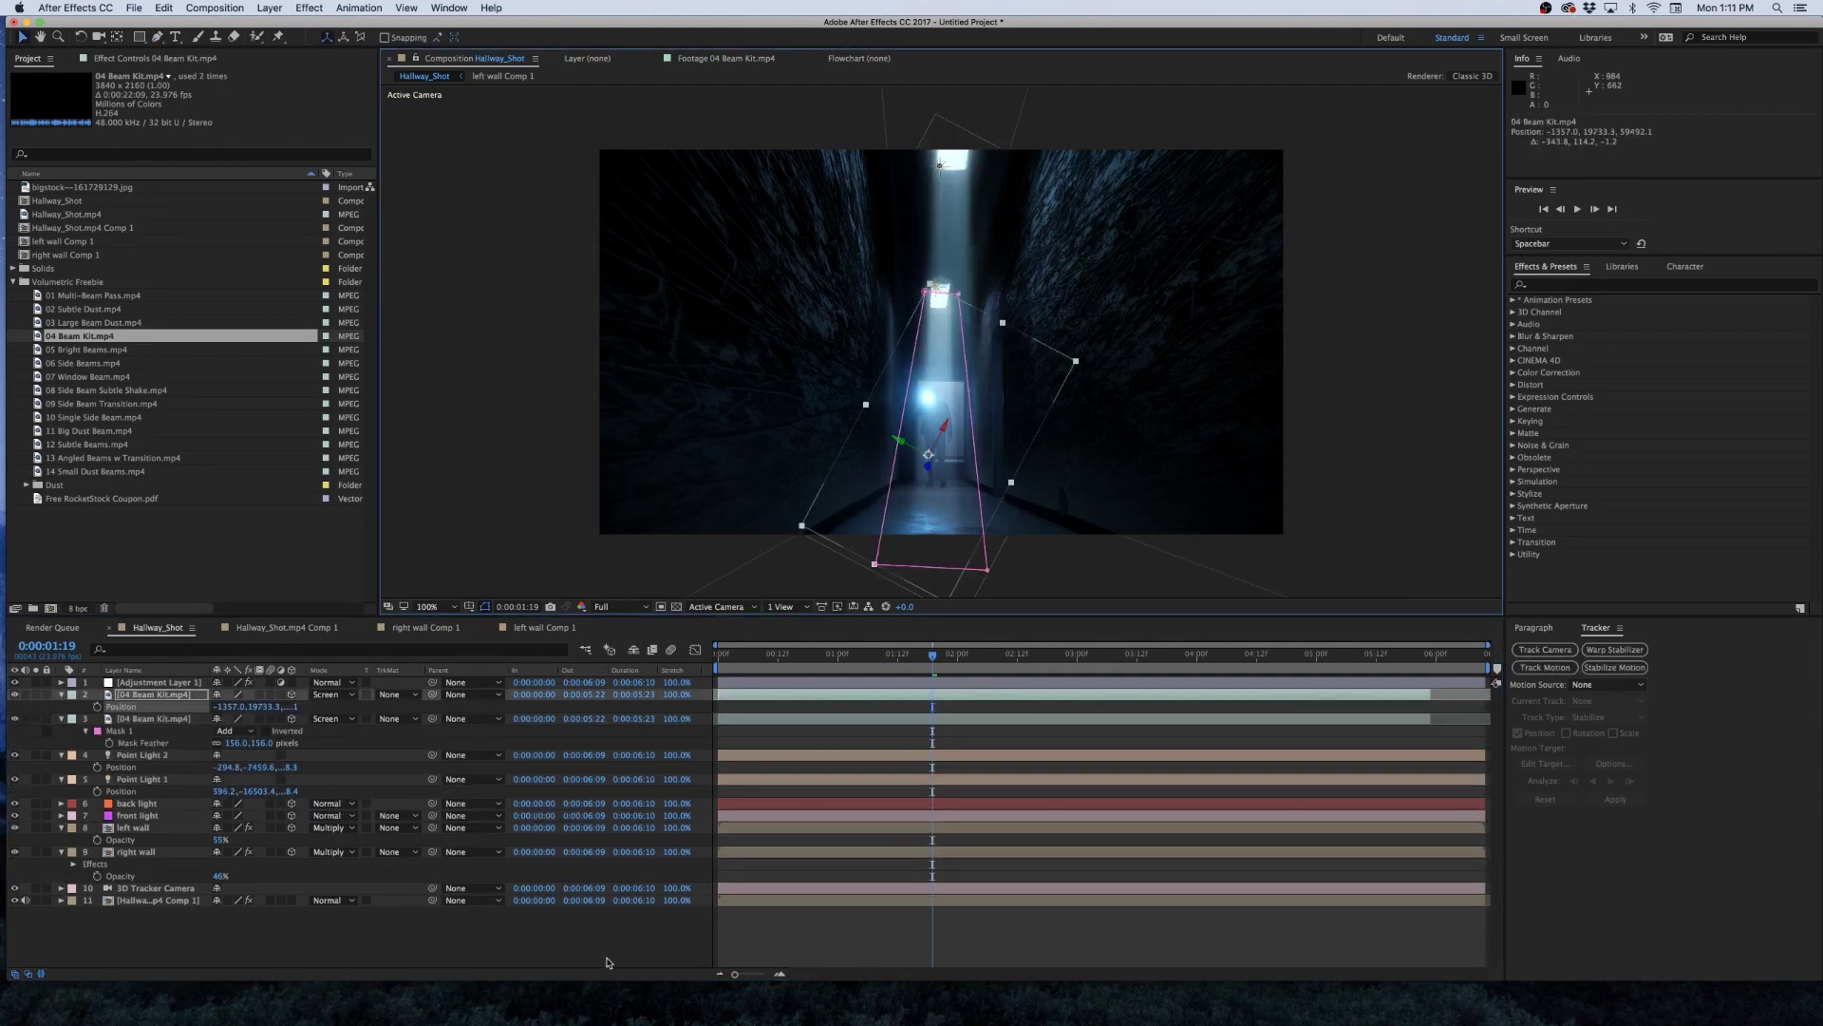
click(607, 960)
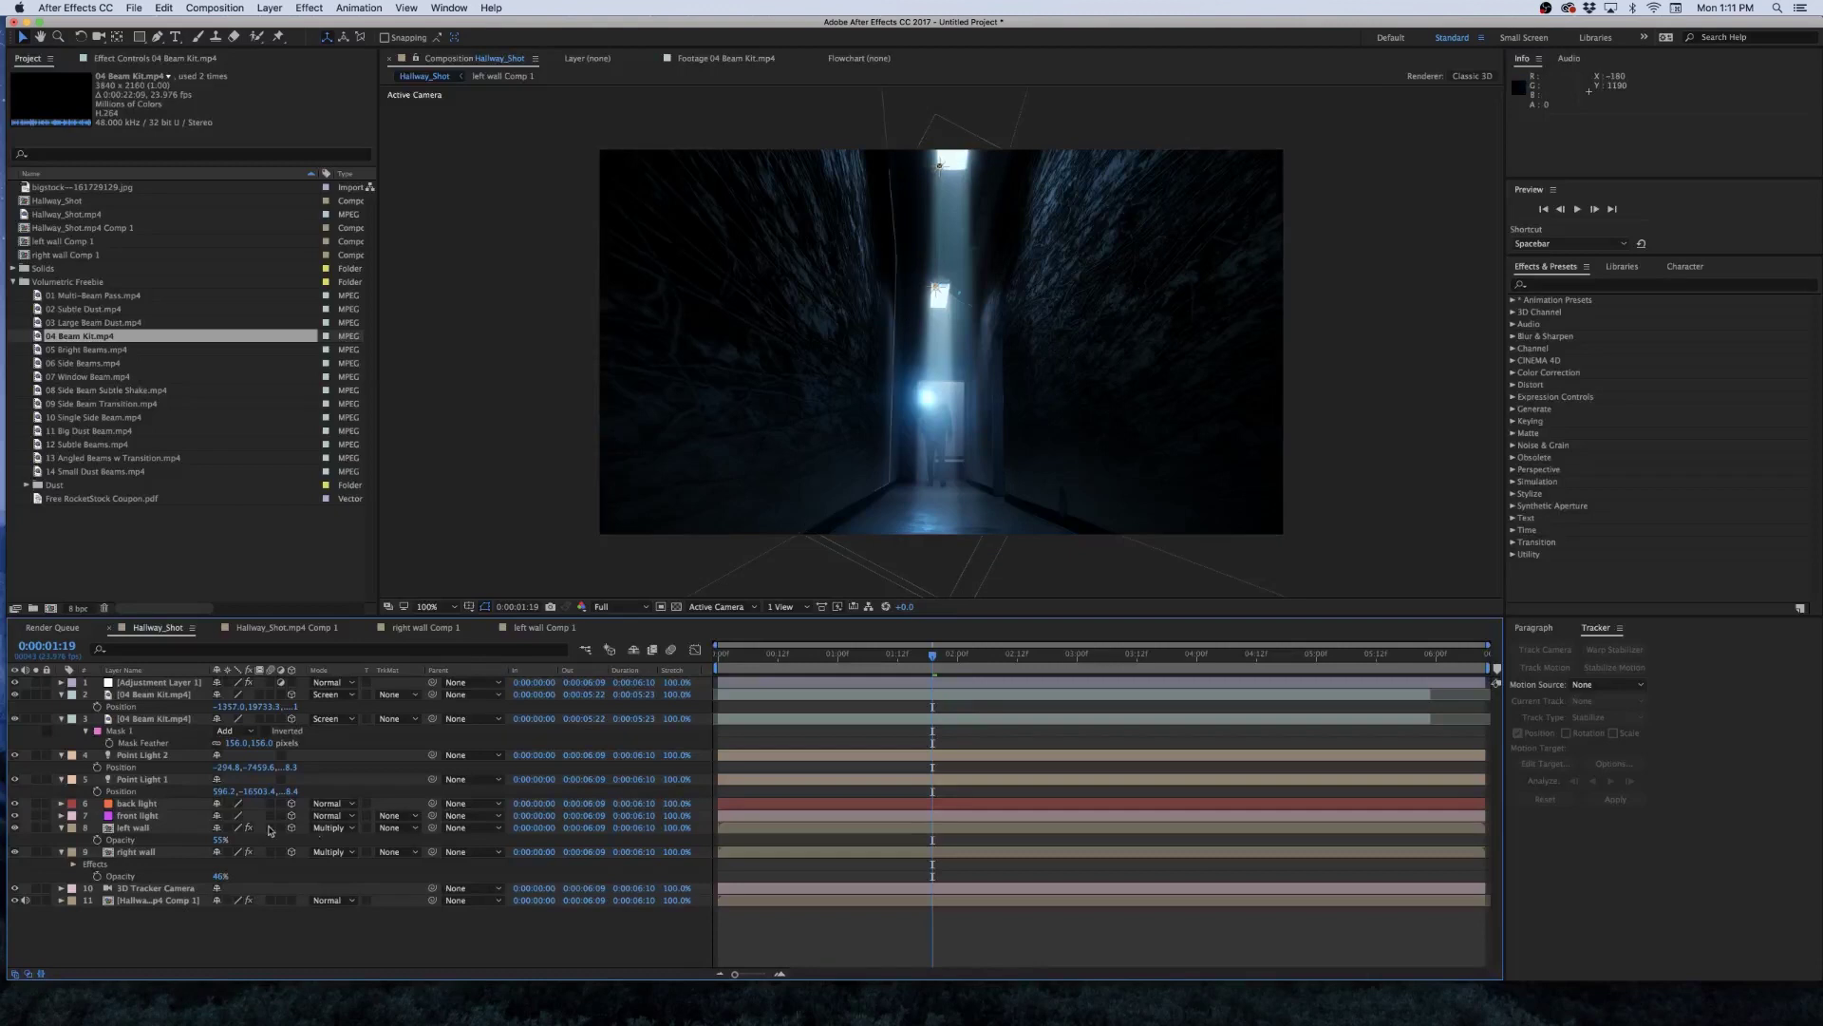
Raise the lower corners of the rear beam's mask so the shaft ends near the floor, and collapse the layer properties.
click(148, 760)
click(617, 695)
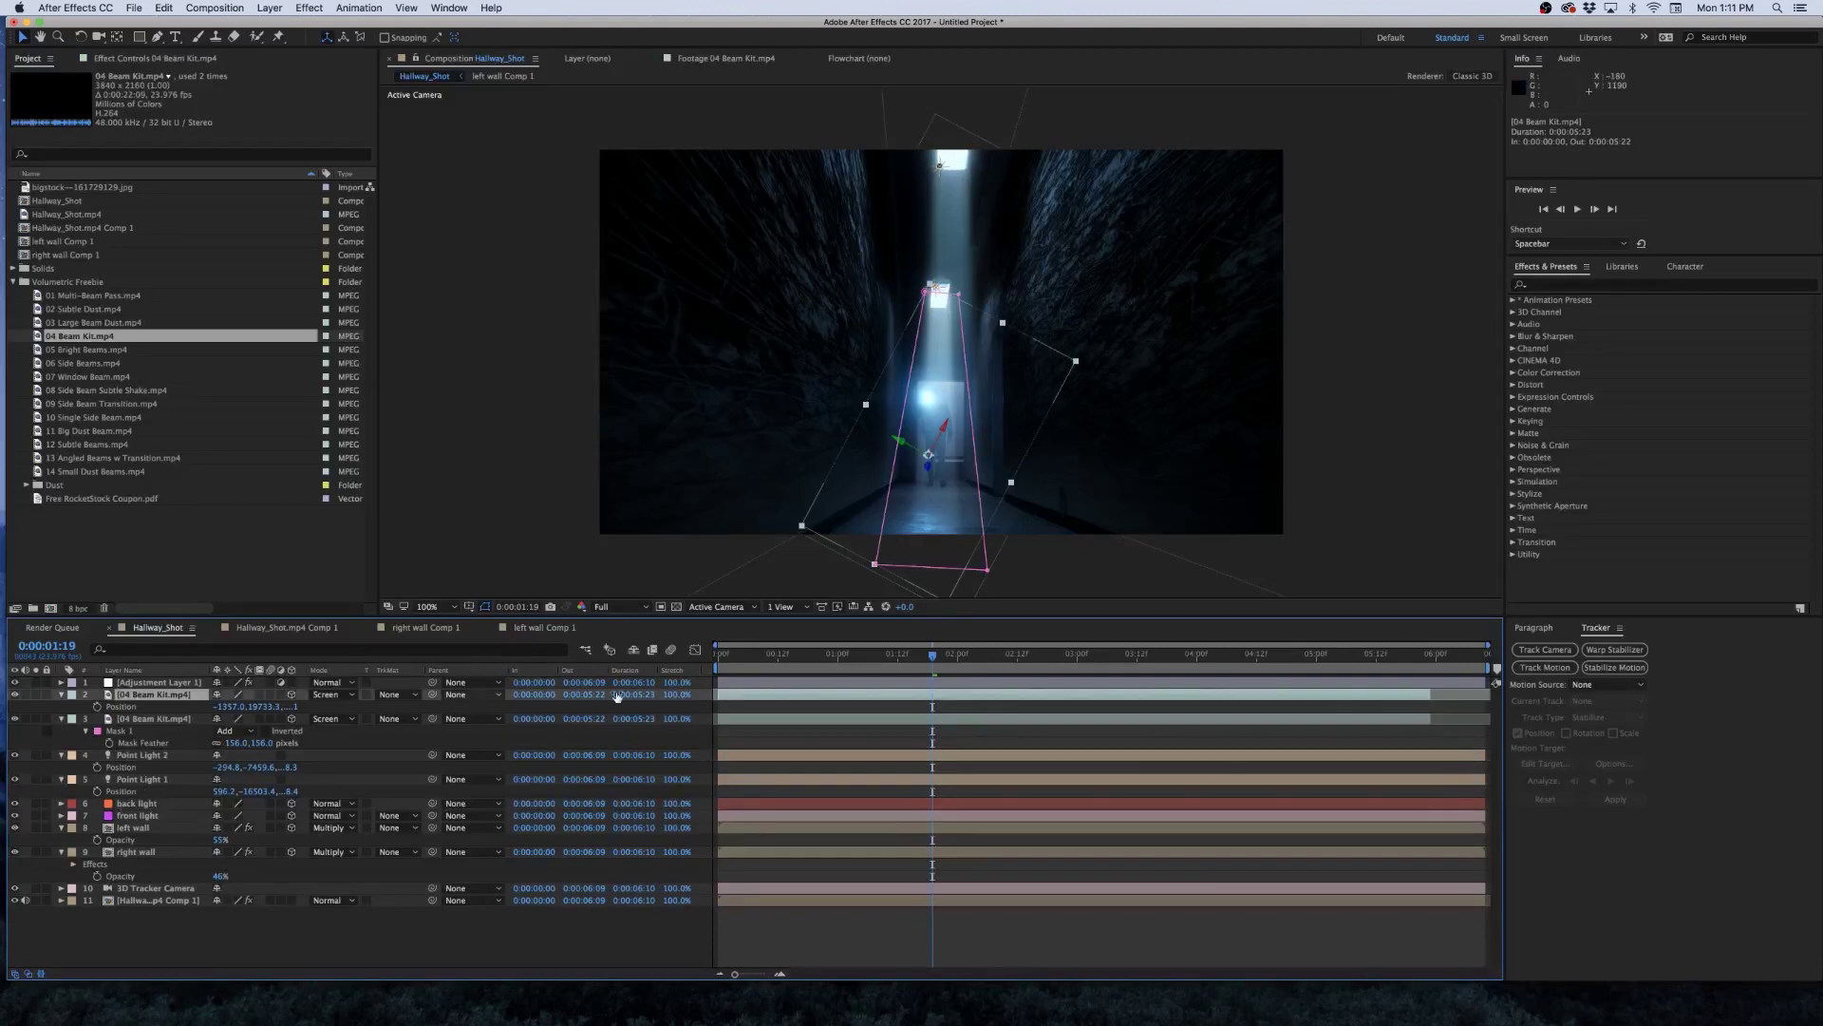
click(987, 571)
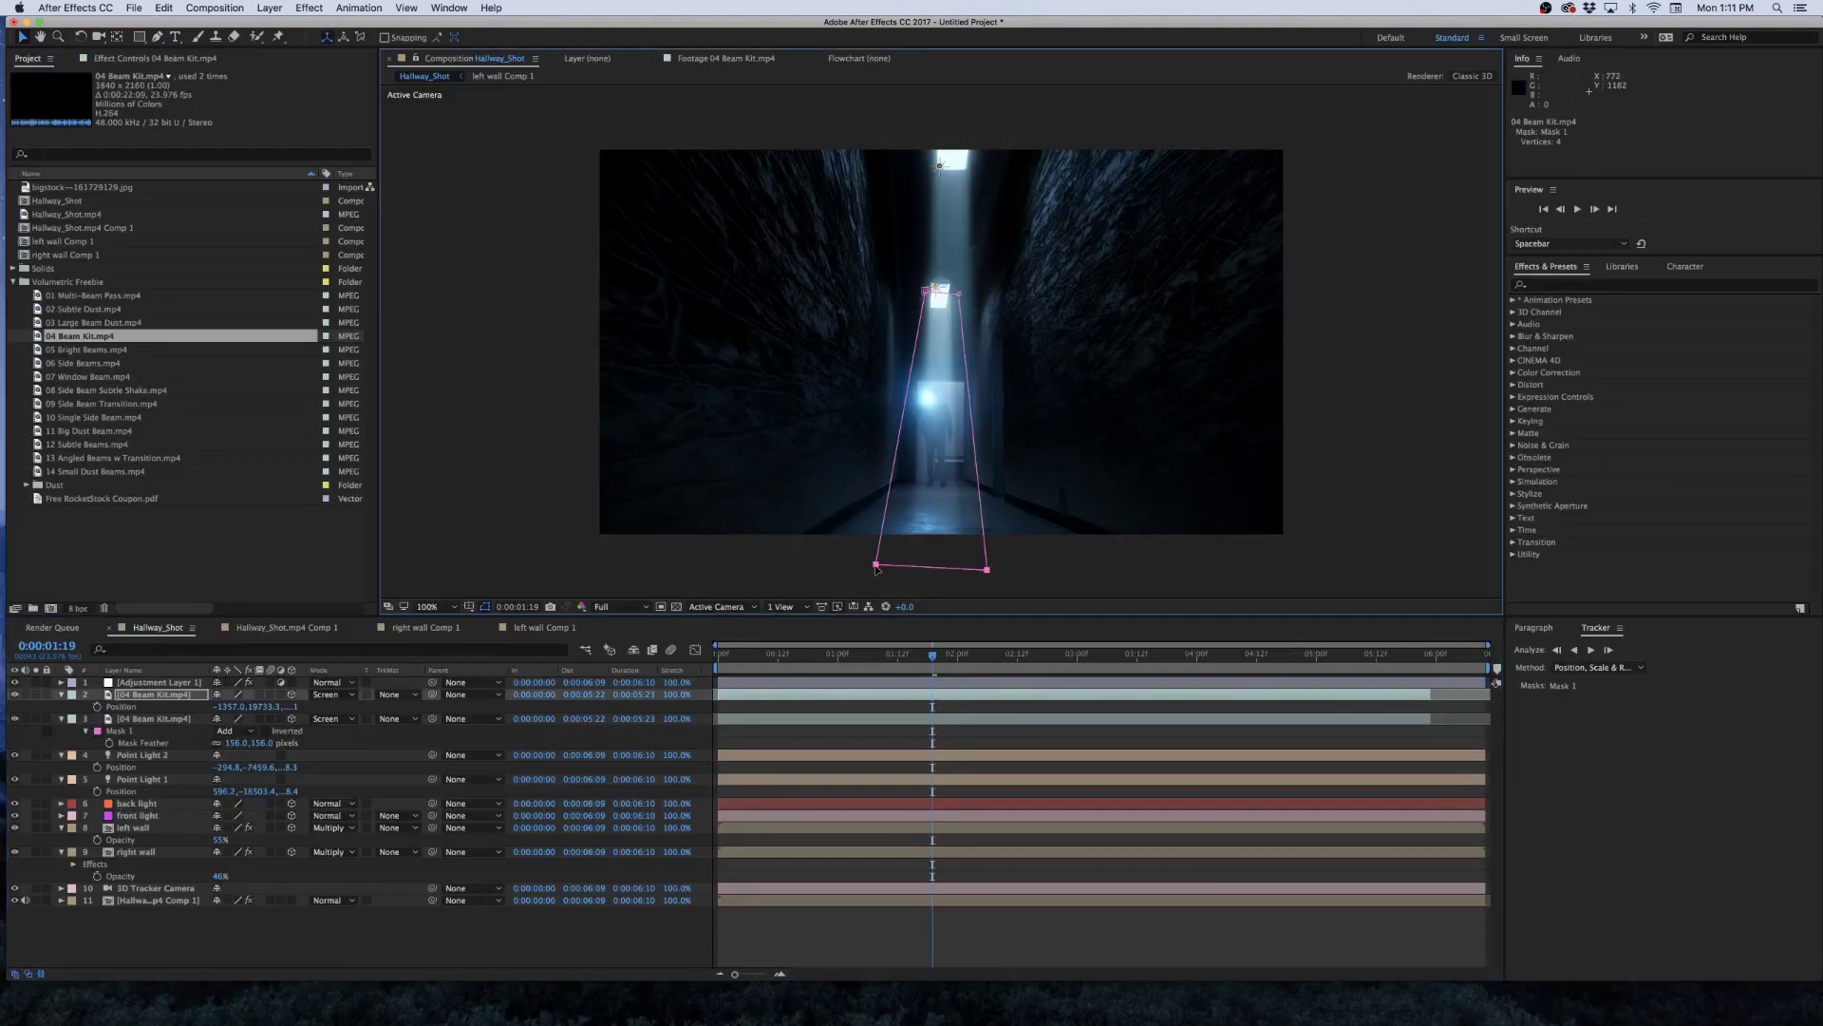
drag(988, 569, 994, 513)
key(super+shift+a)
key(u)
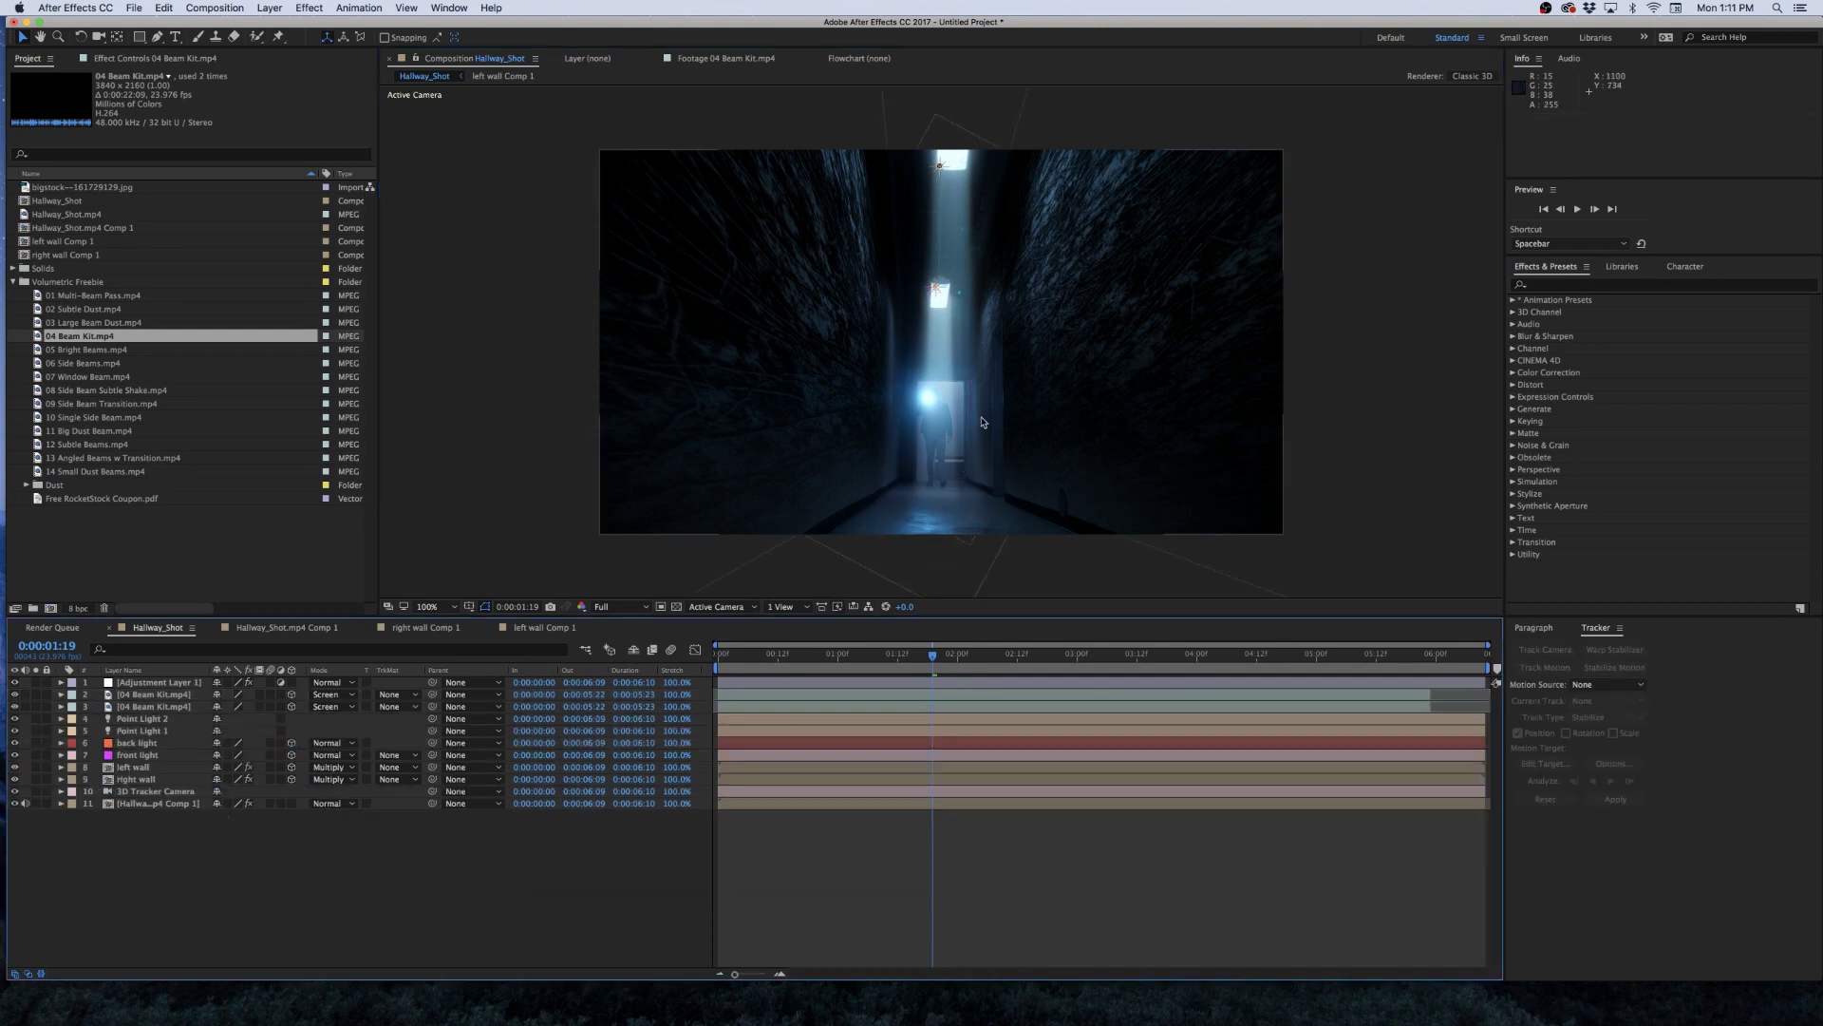
Add 02 Swirly Dust.mp4 from the Dust folder above the adjustment layer as a 3D layer.
click(26, 486)
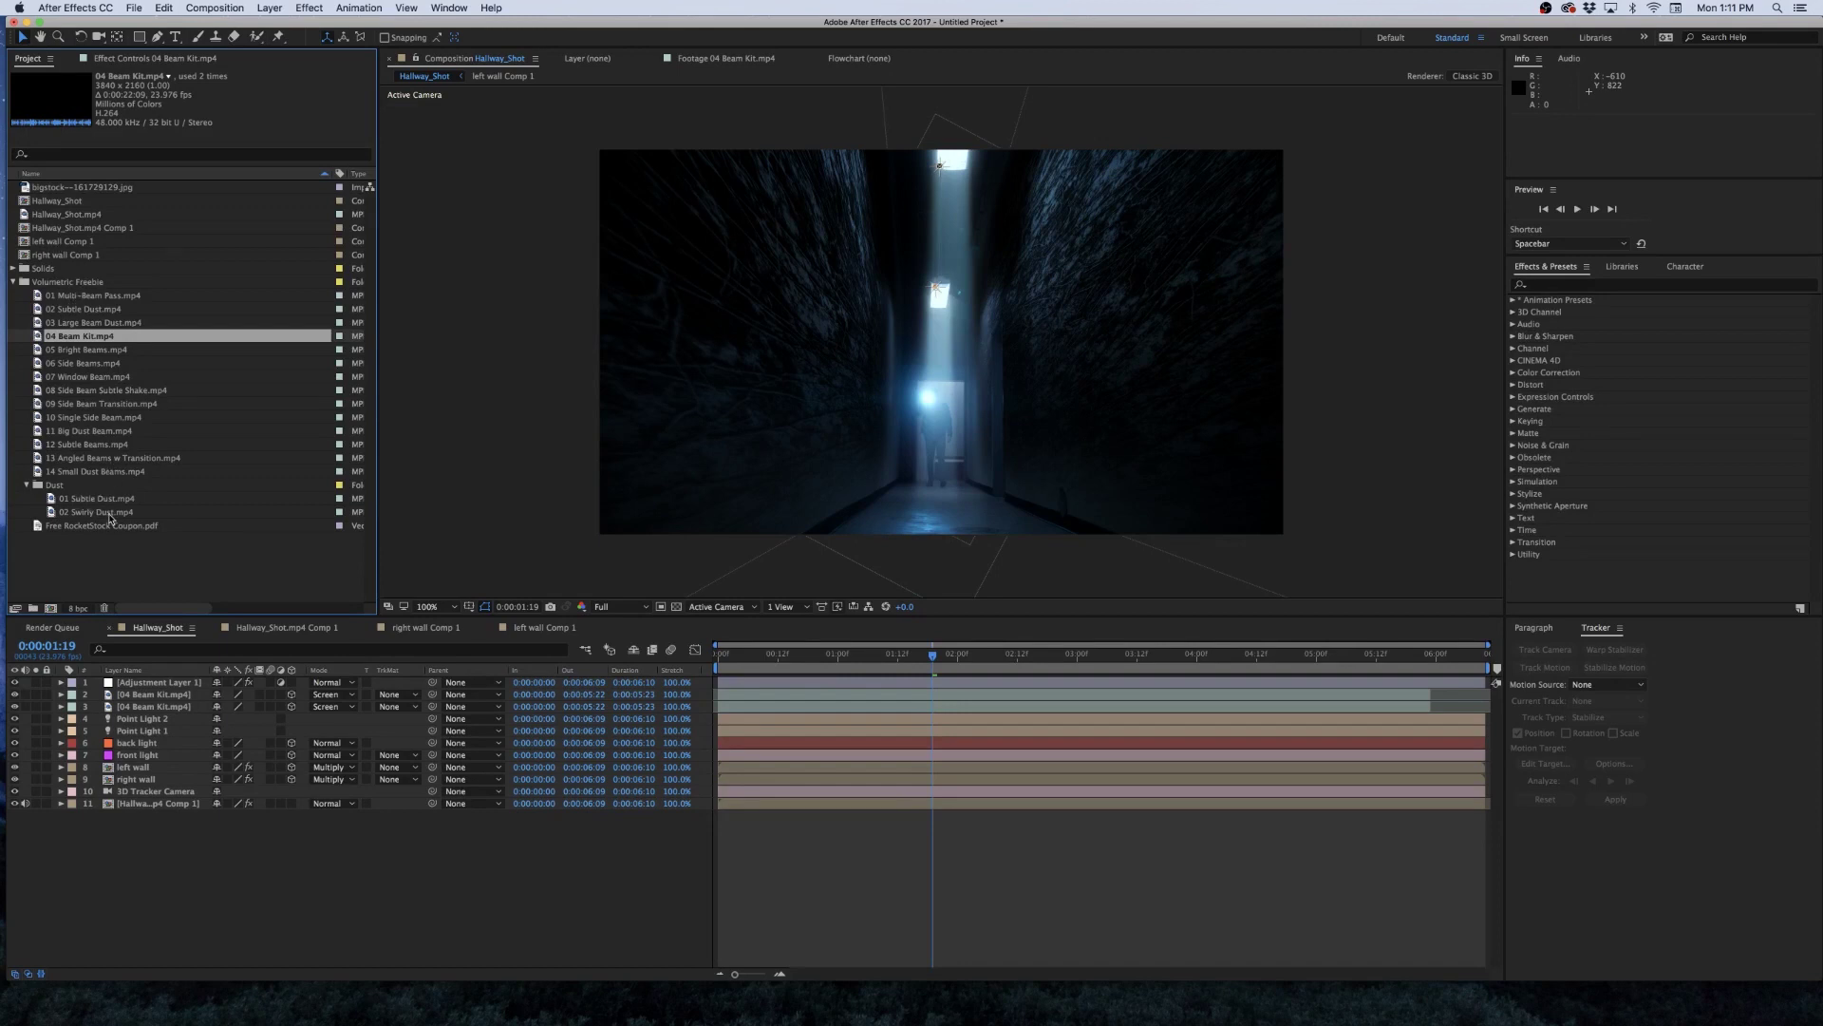
drag(87, 516, 968, 629)
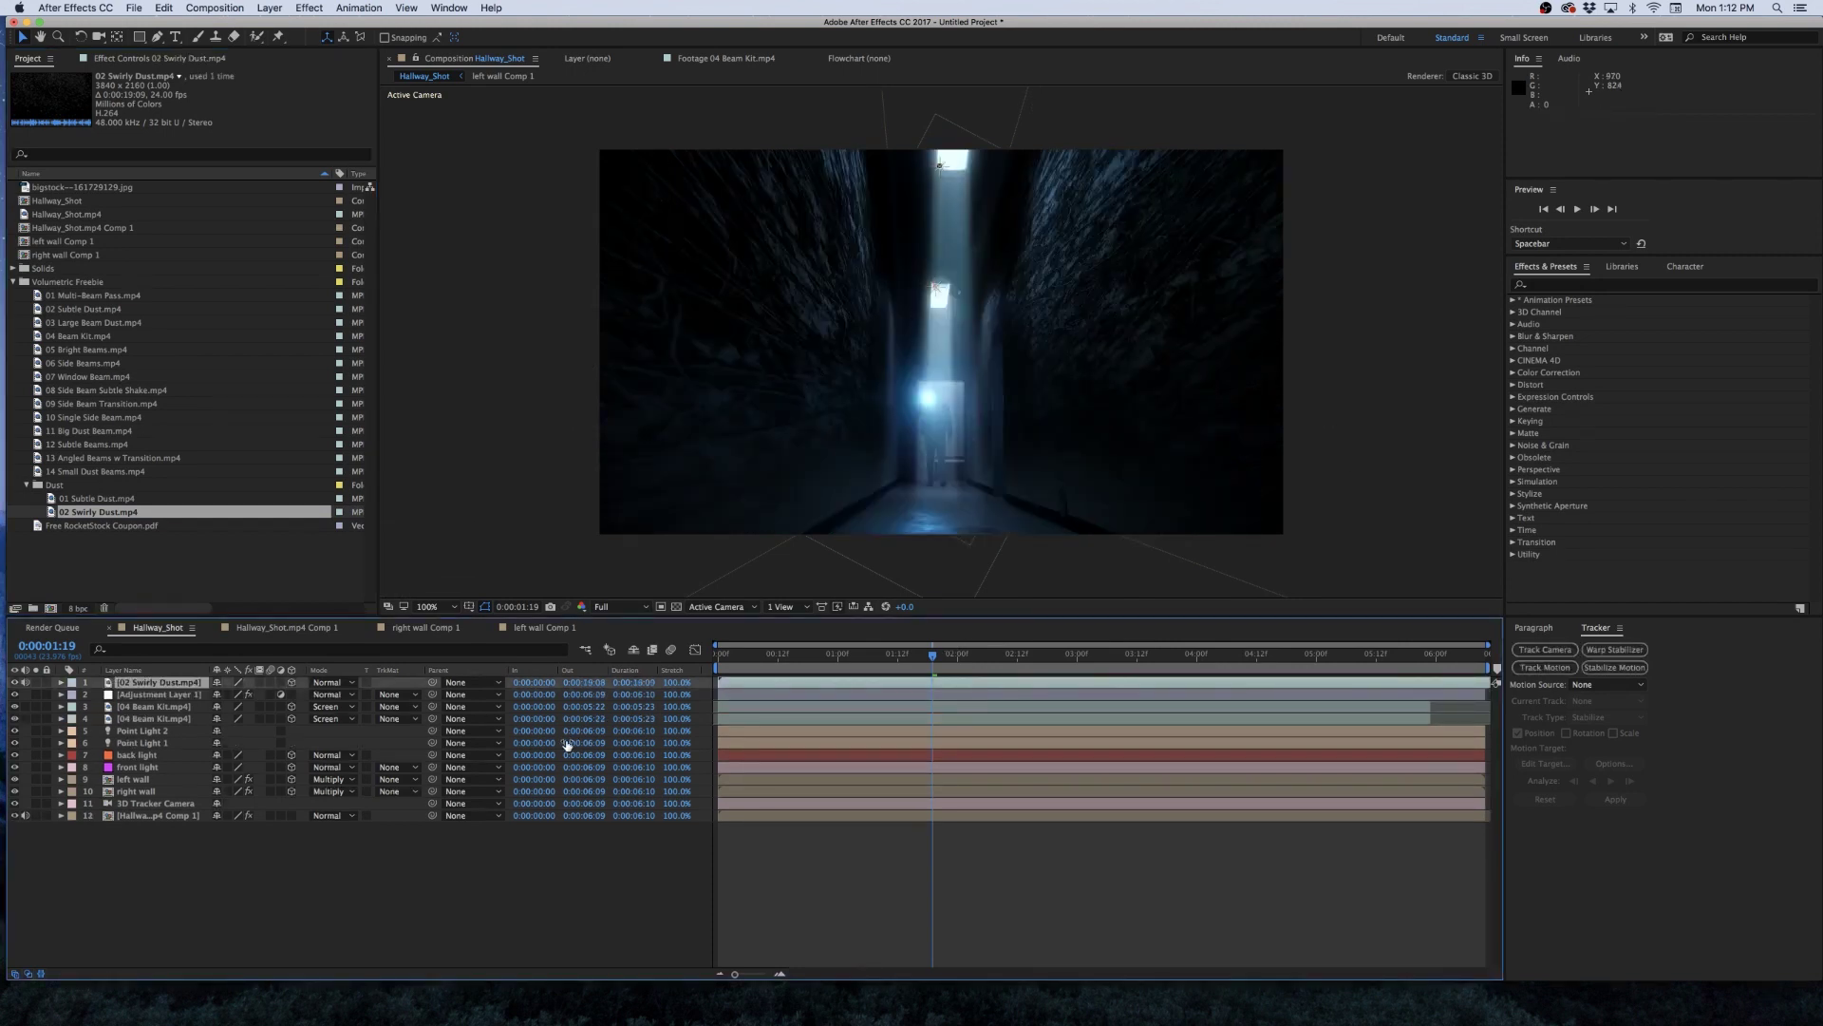
Set the 02 Swirly Dust layer's blending mode to Screen and move the layer below Adjustment Layer 1.
click(334, 683)
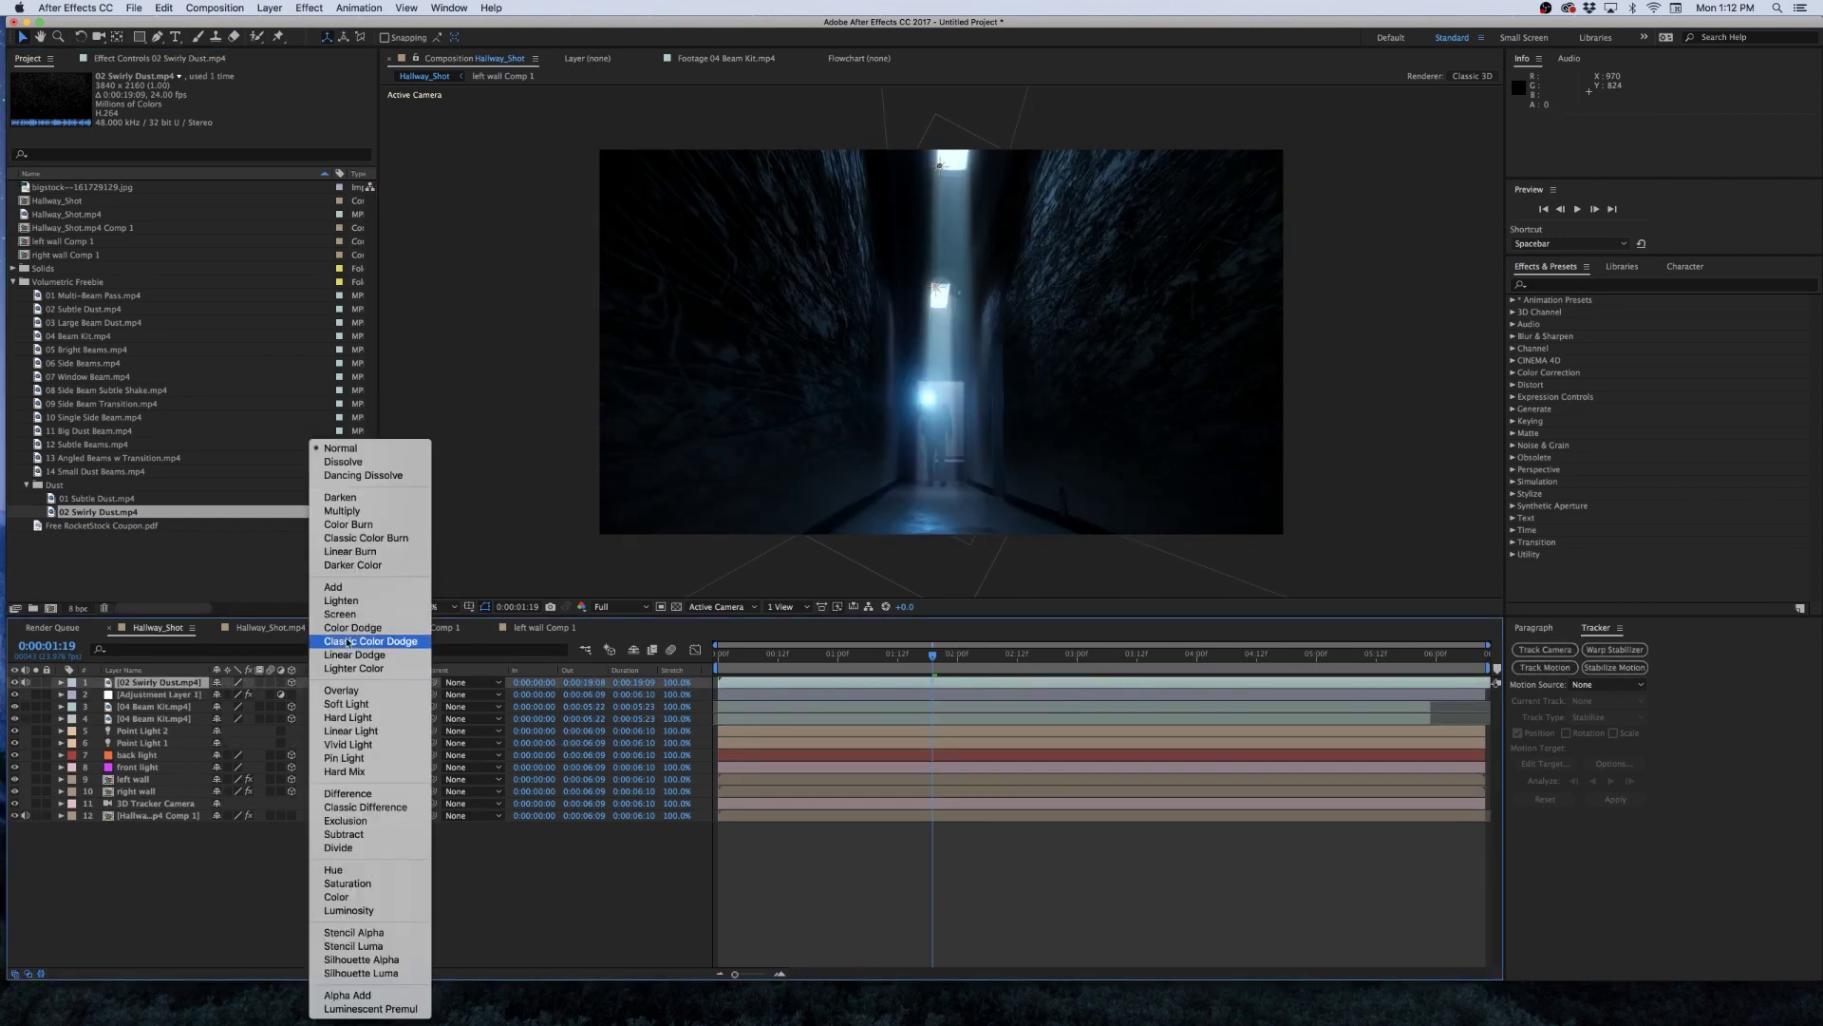
click(342, 614)
click(291, 953)
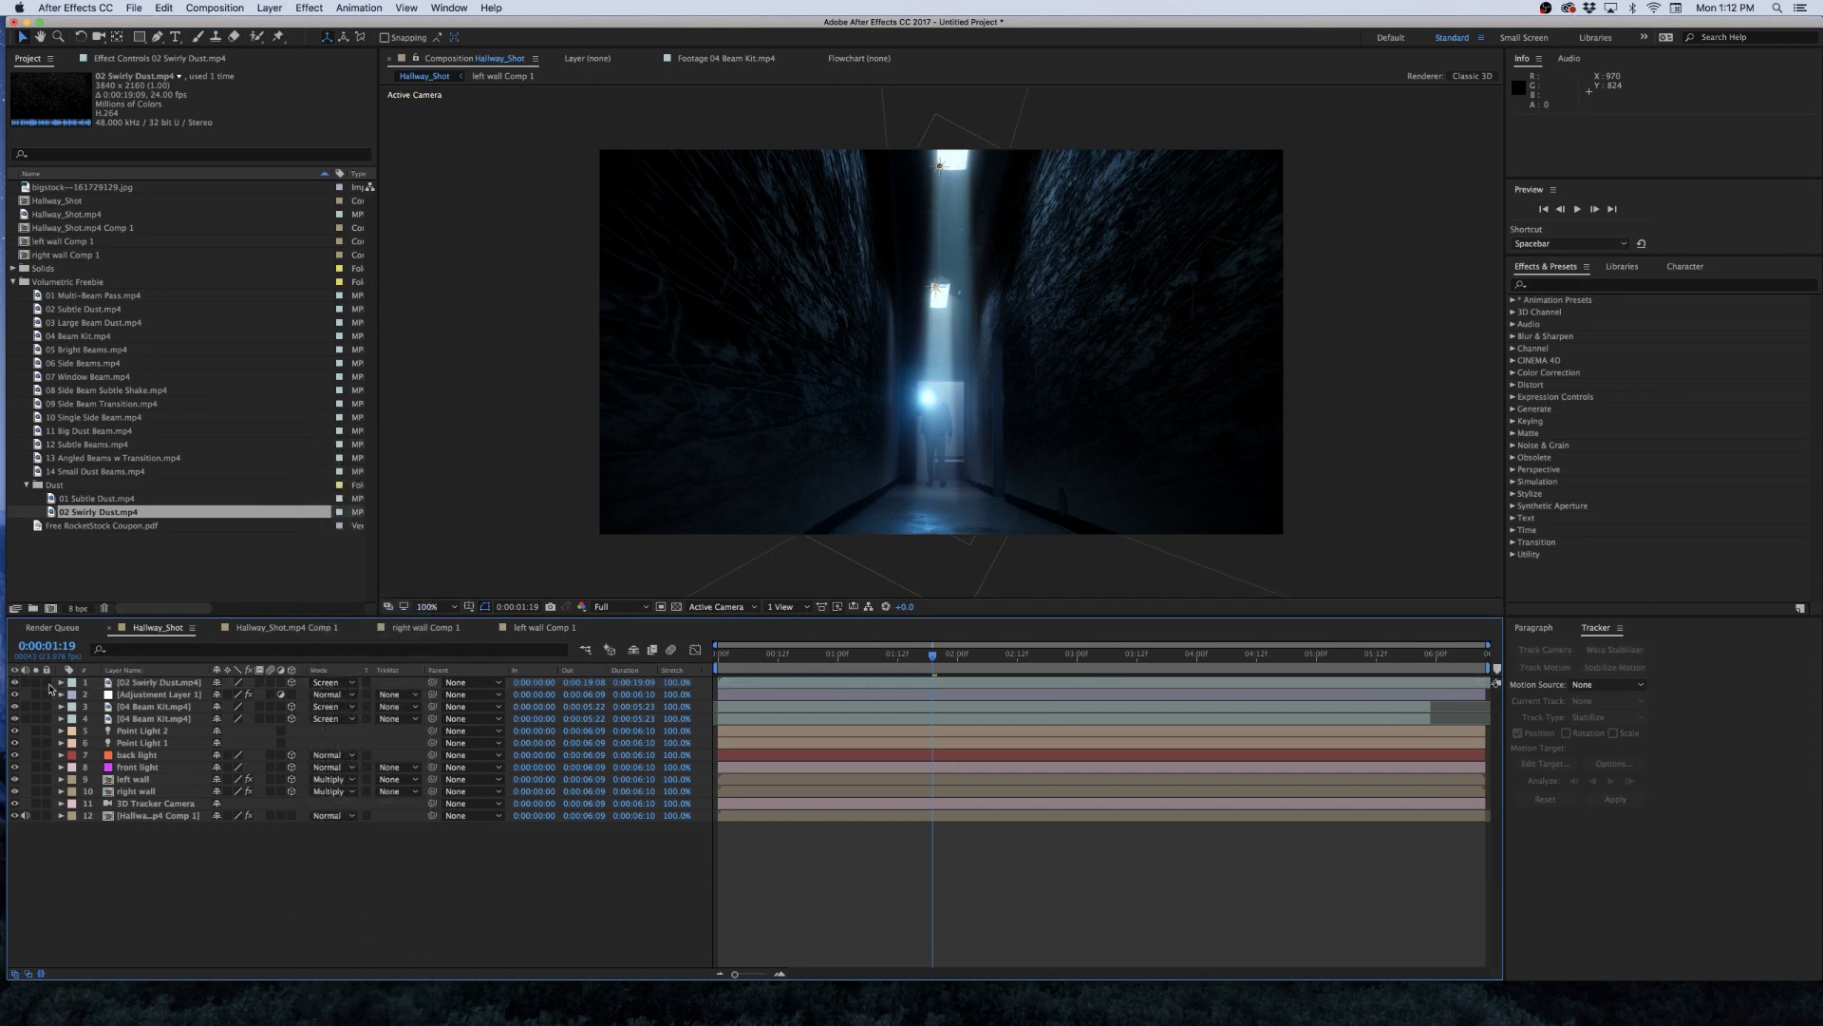
drag(136, 686, 137, 703)
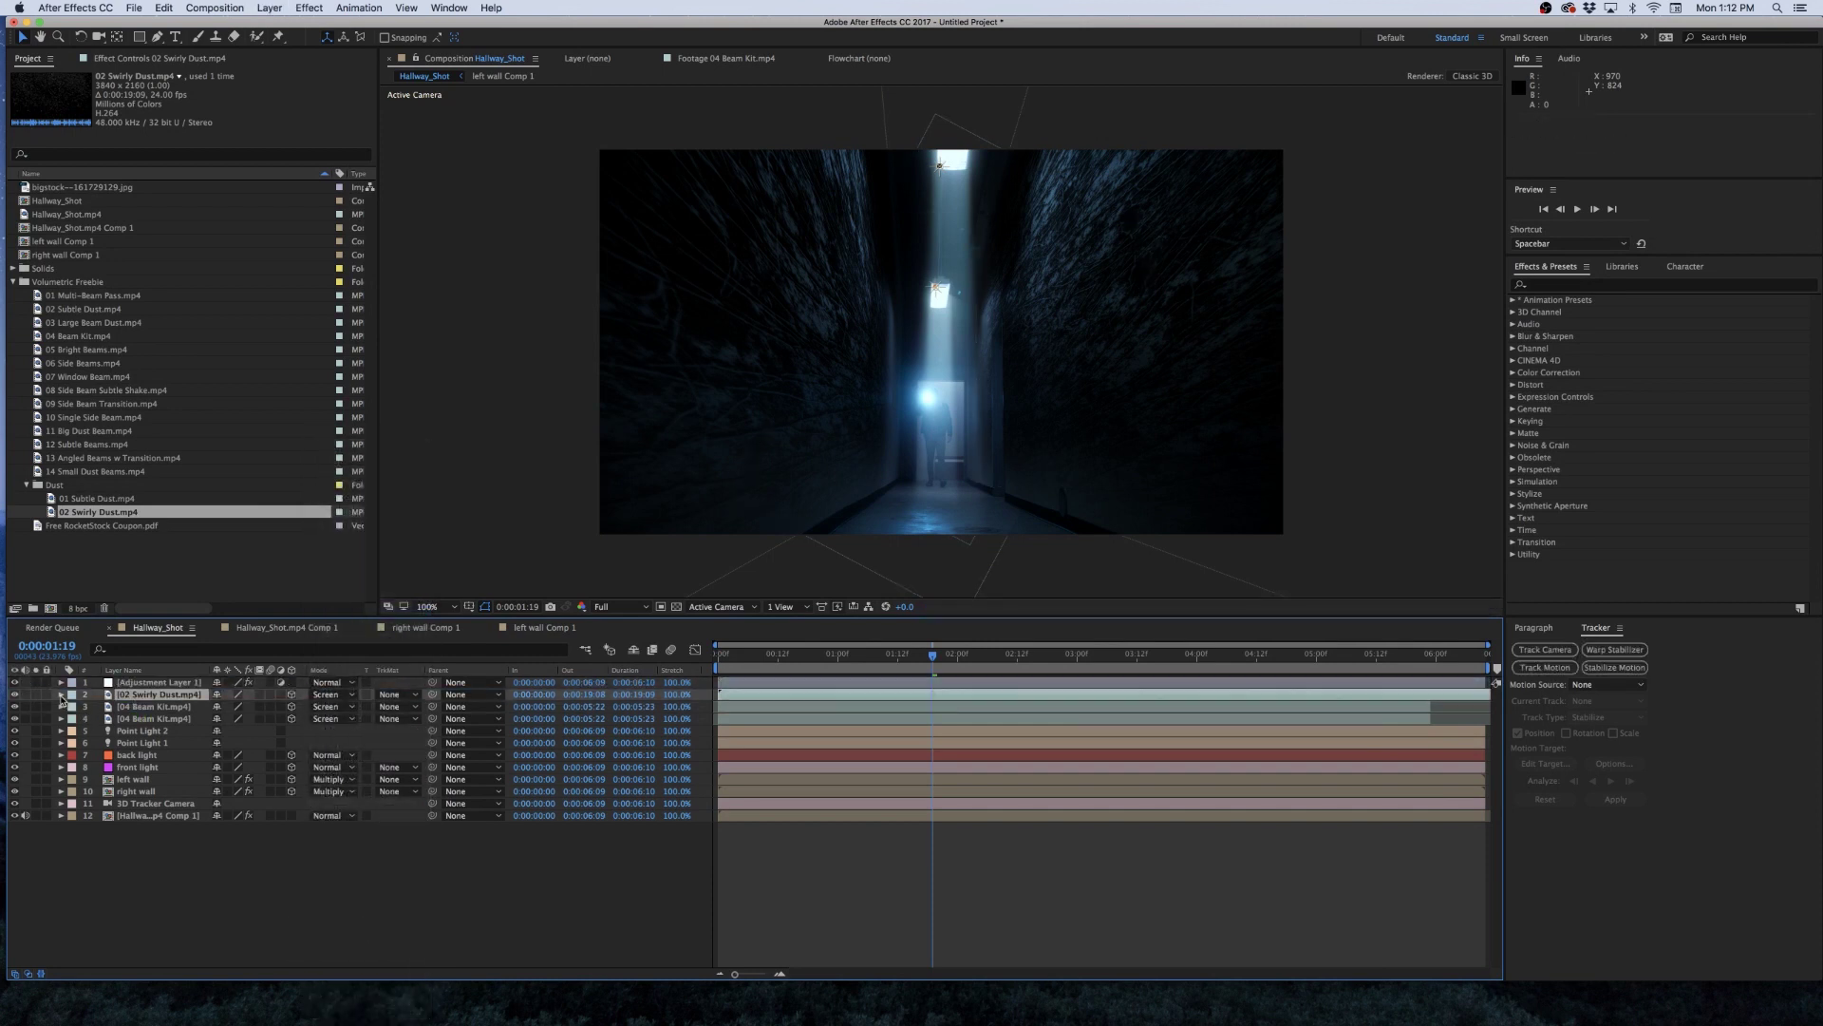
Turn off Accepts Lights in the Swirly Dust layer's material options and collapse its properties.
click(60, 694)
click(73, 730)
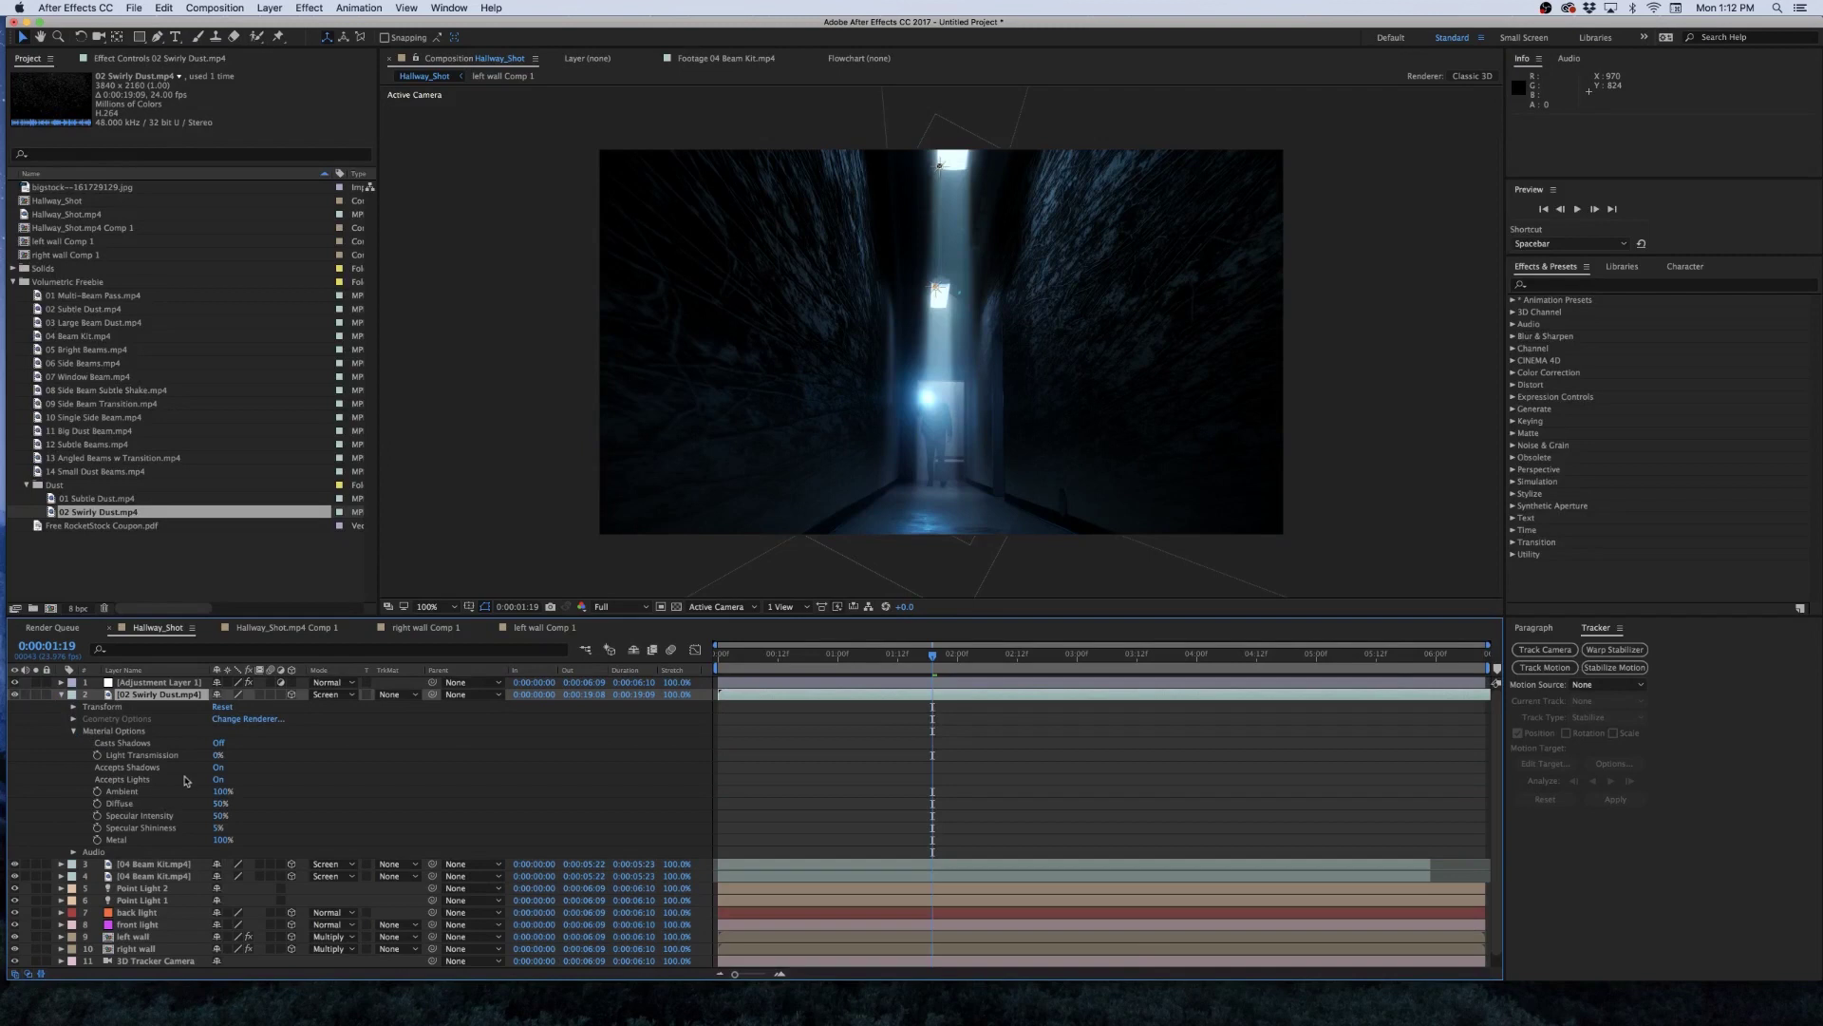
click(218, 778)
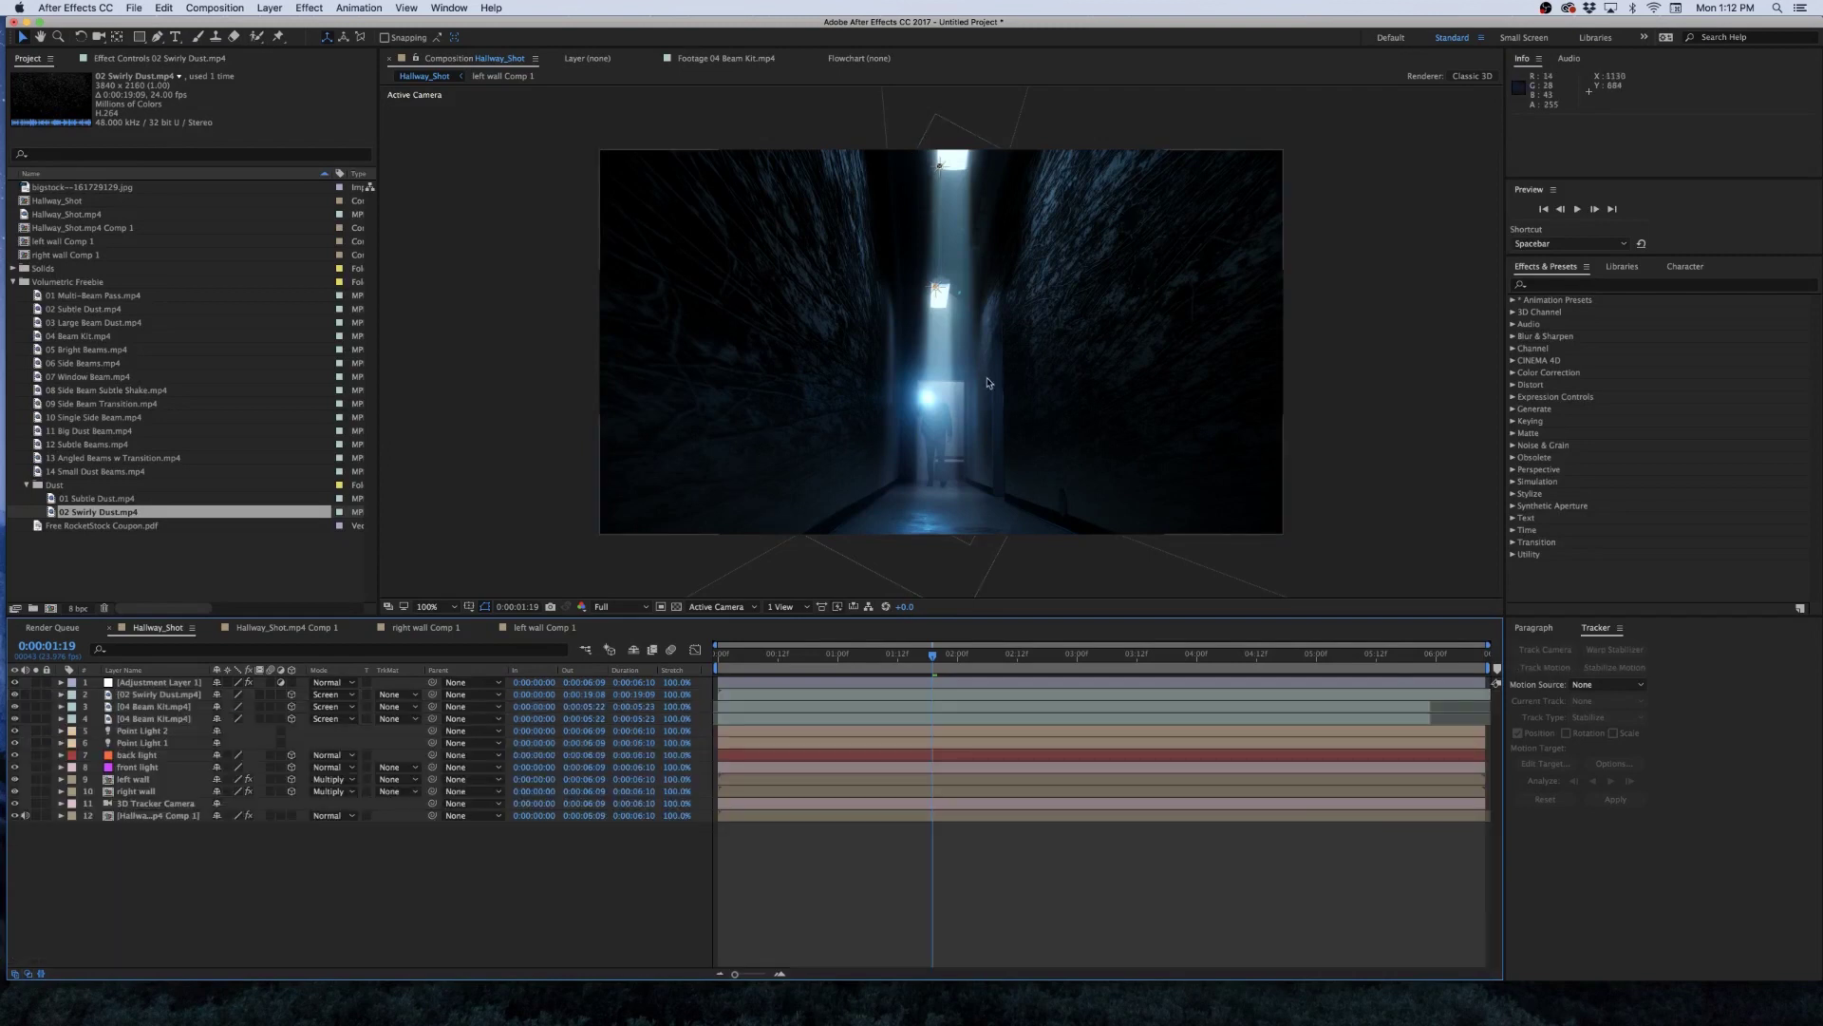
Paste a tracked position onto the Swirly Dust layer and place it around the doorway at the far end of the hallway.
click(148, 698)
key(p)
key(super+v)
drag(944, 297, 1083, 457)
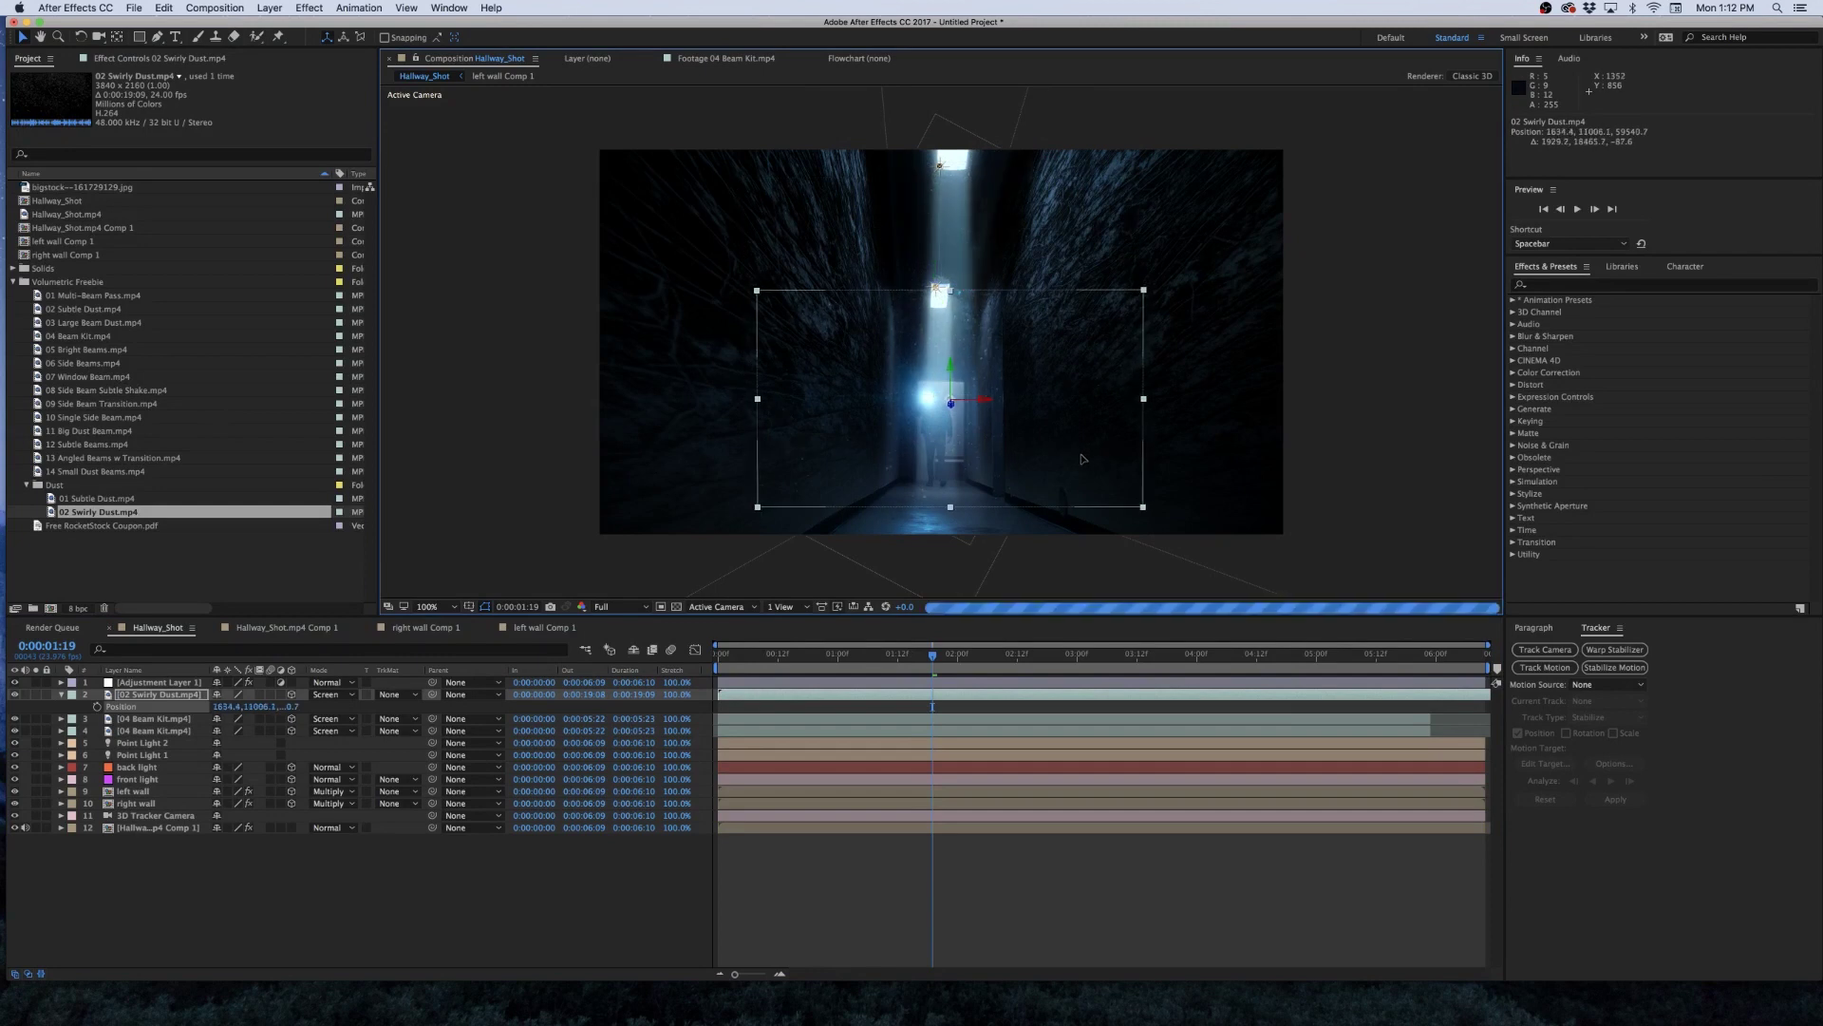
Add a full-size mask to the Swirly Dust layer with 428 pixels of feather and -277 pixels of expansion.
key(super+shift+n)
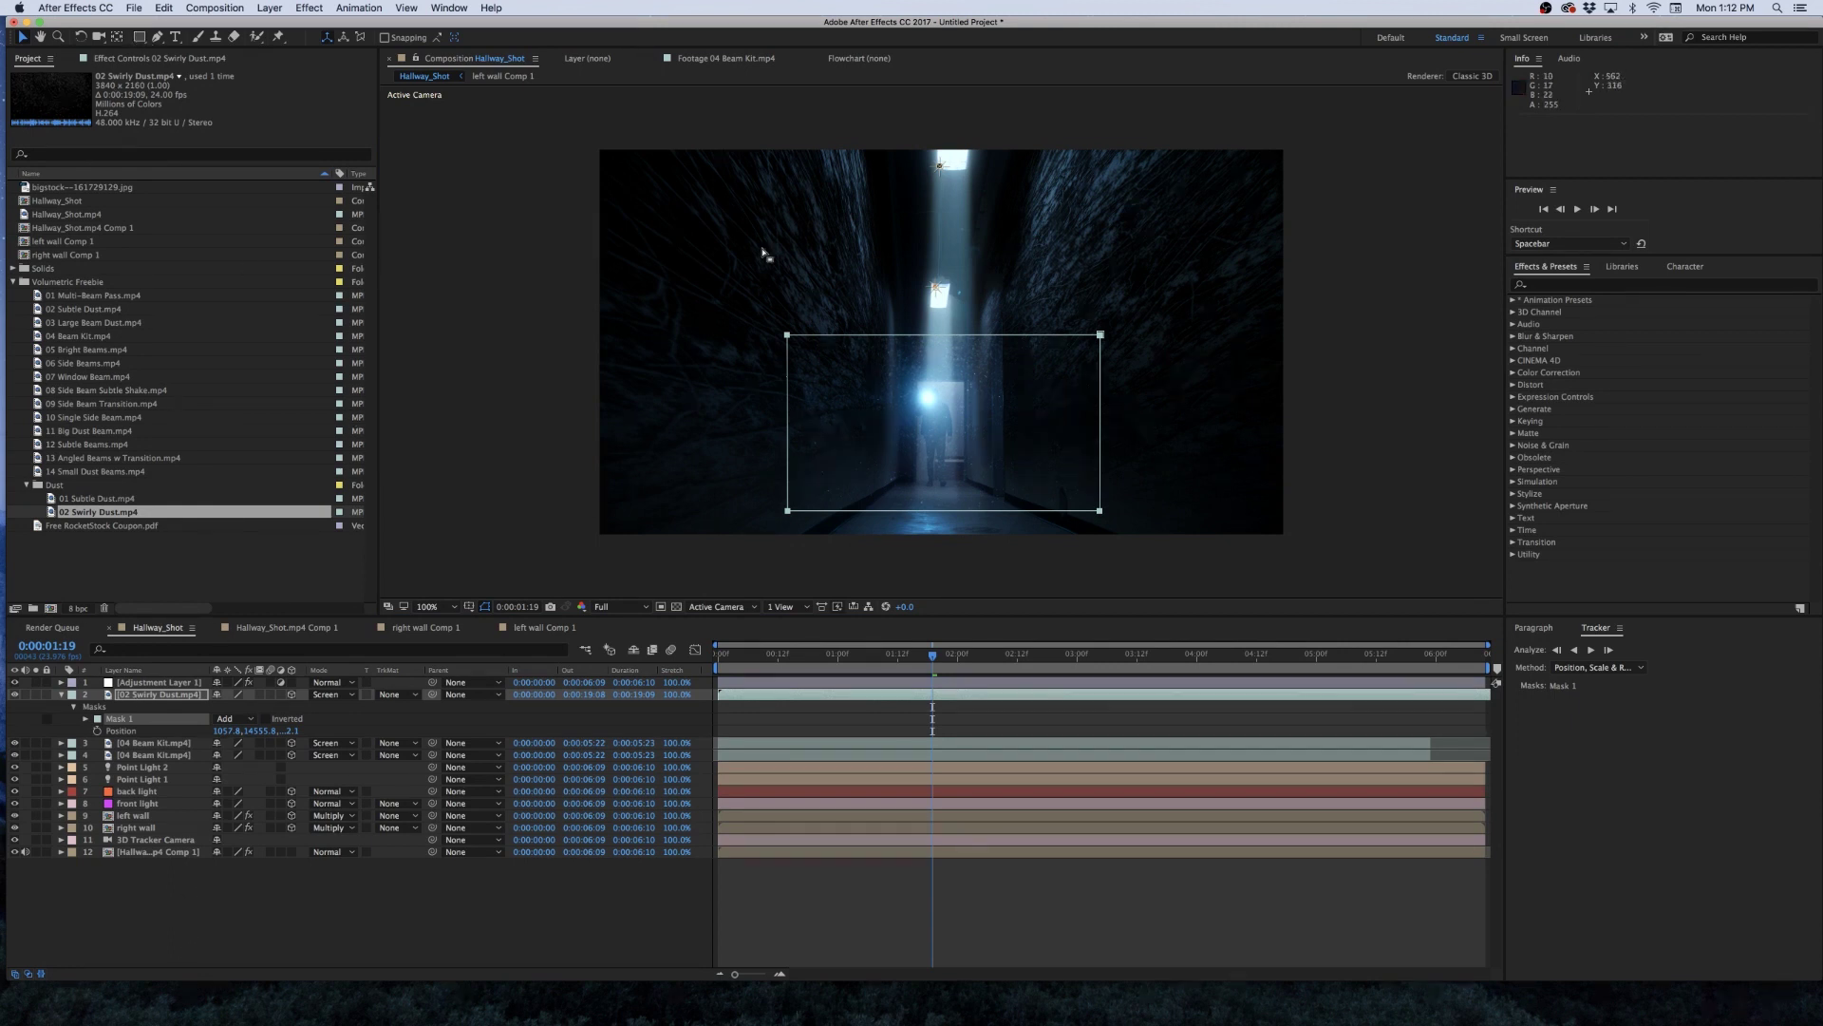
key(m)
key(m)
key(m)
key(m)
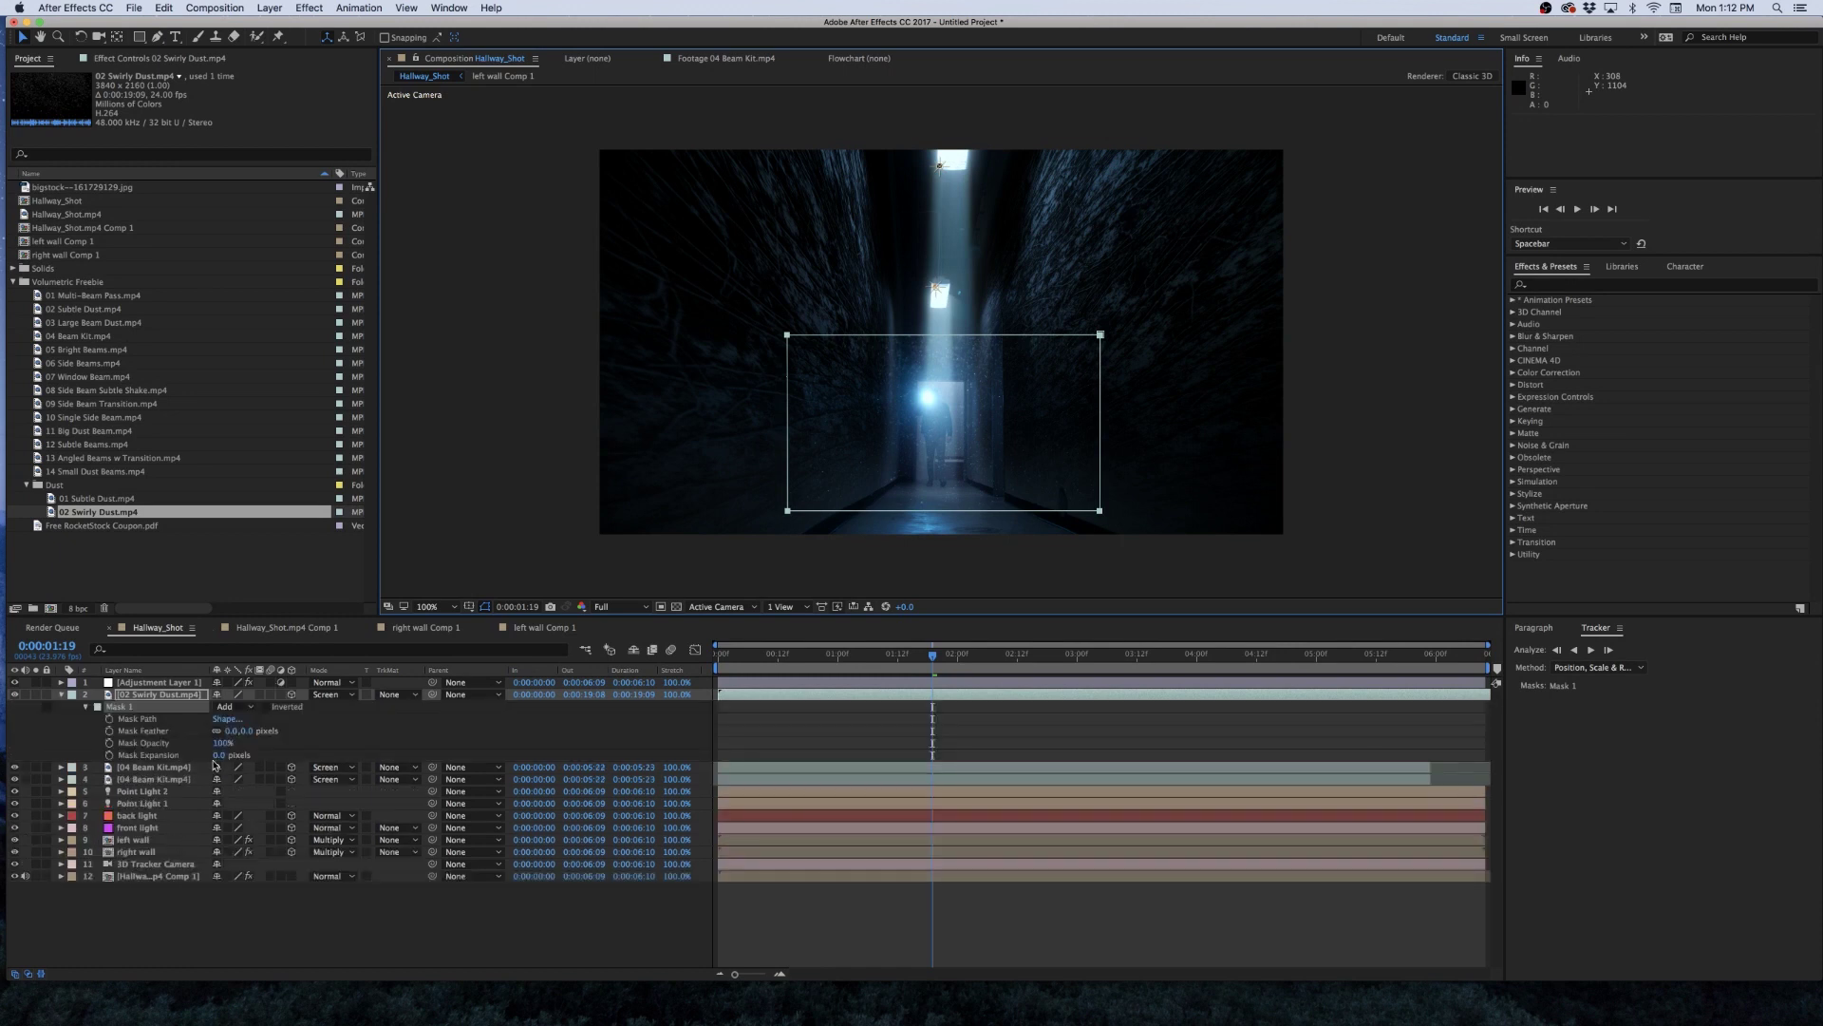
drag(217, 757, 326, 741)
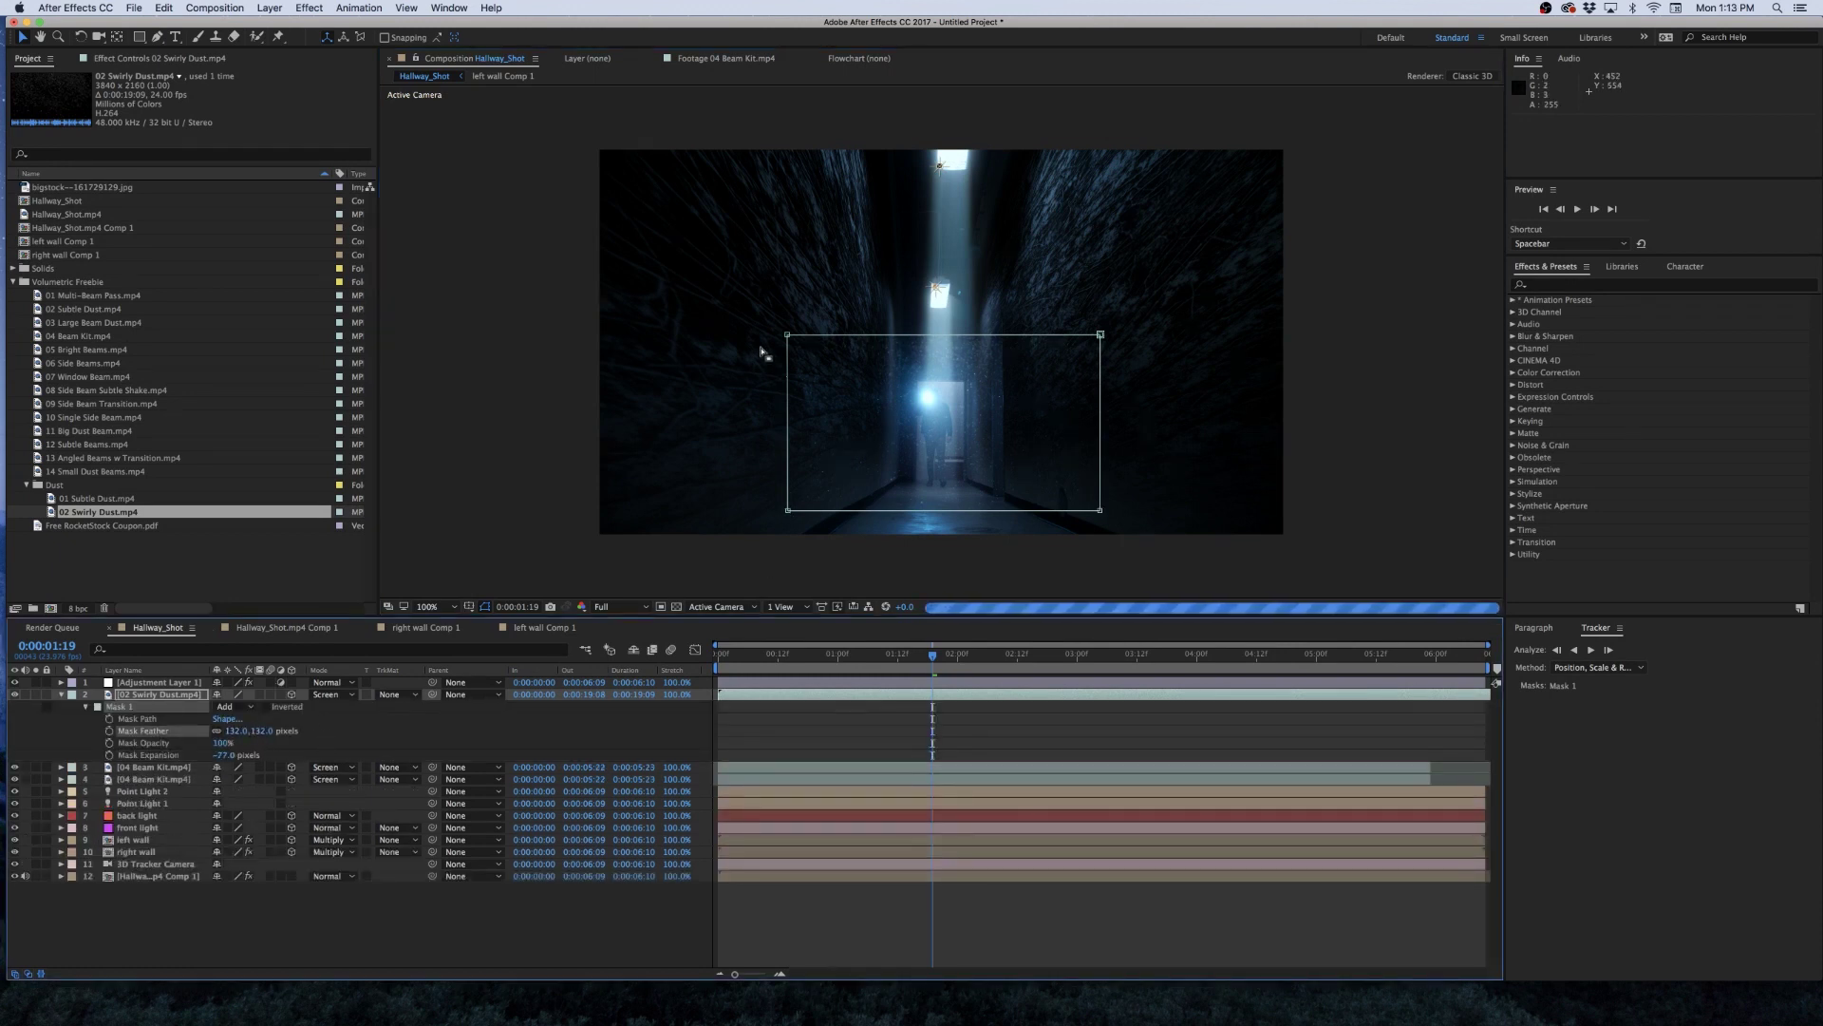
drag(237, 756, 171, 757)
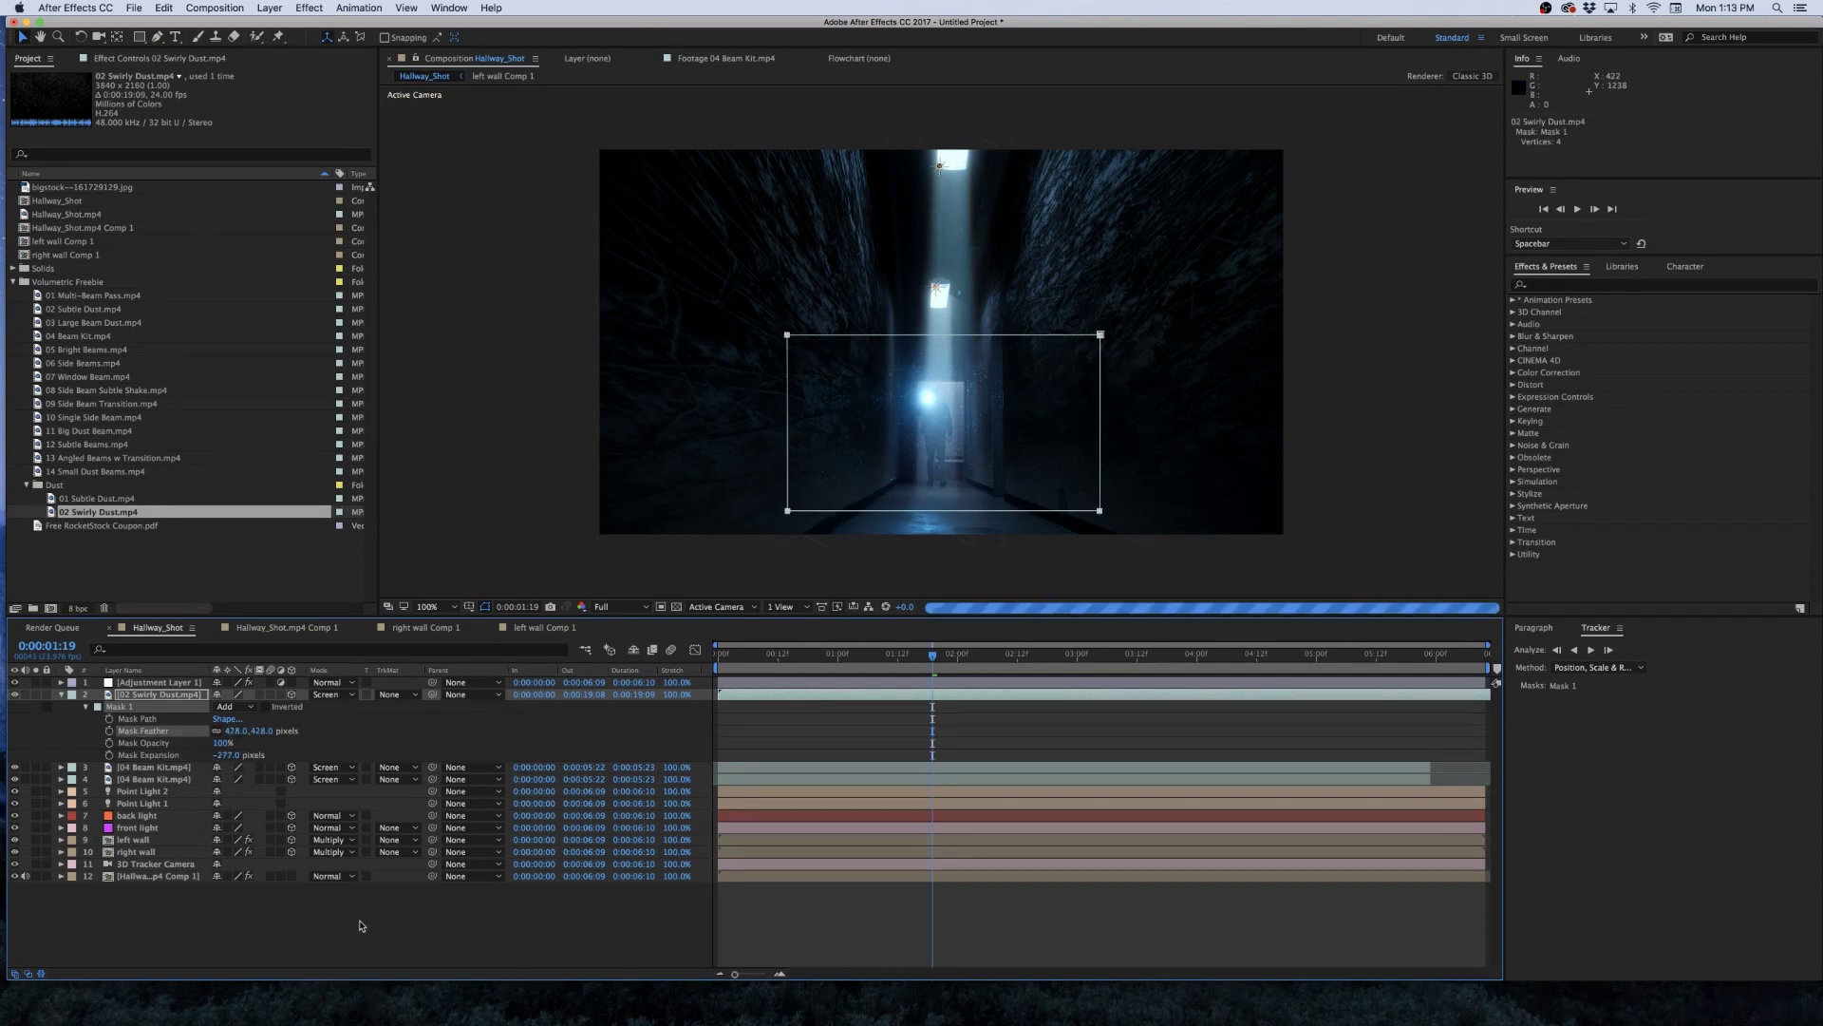
Apply Curves to the Swirly Dust layer and shape an S-curve with darker shadows and brighter highlights.
click(370, 927)
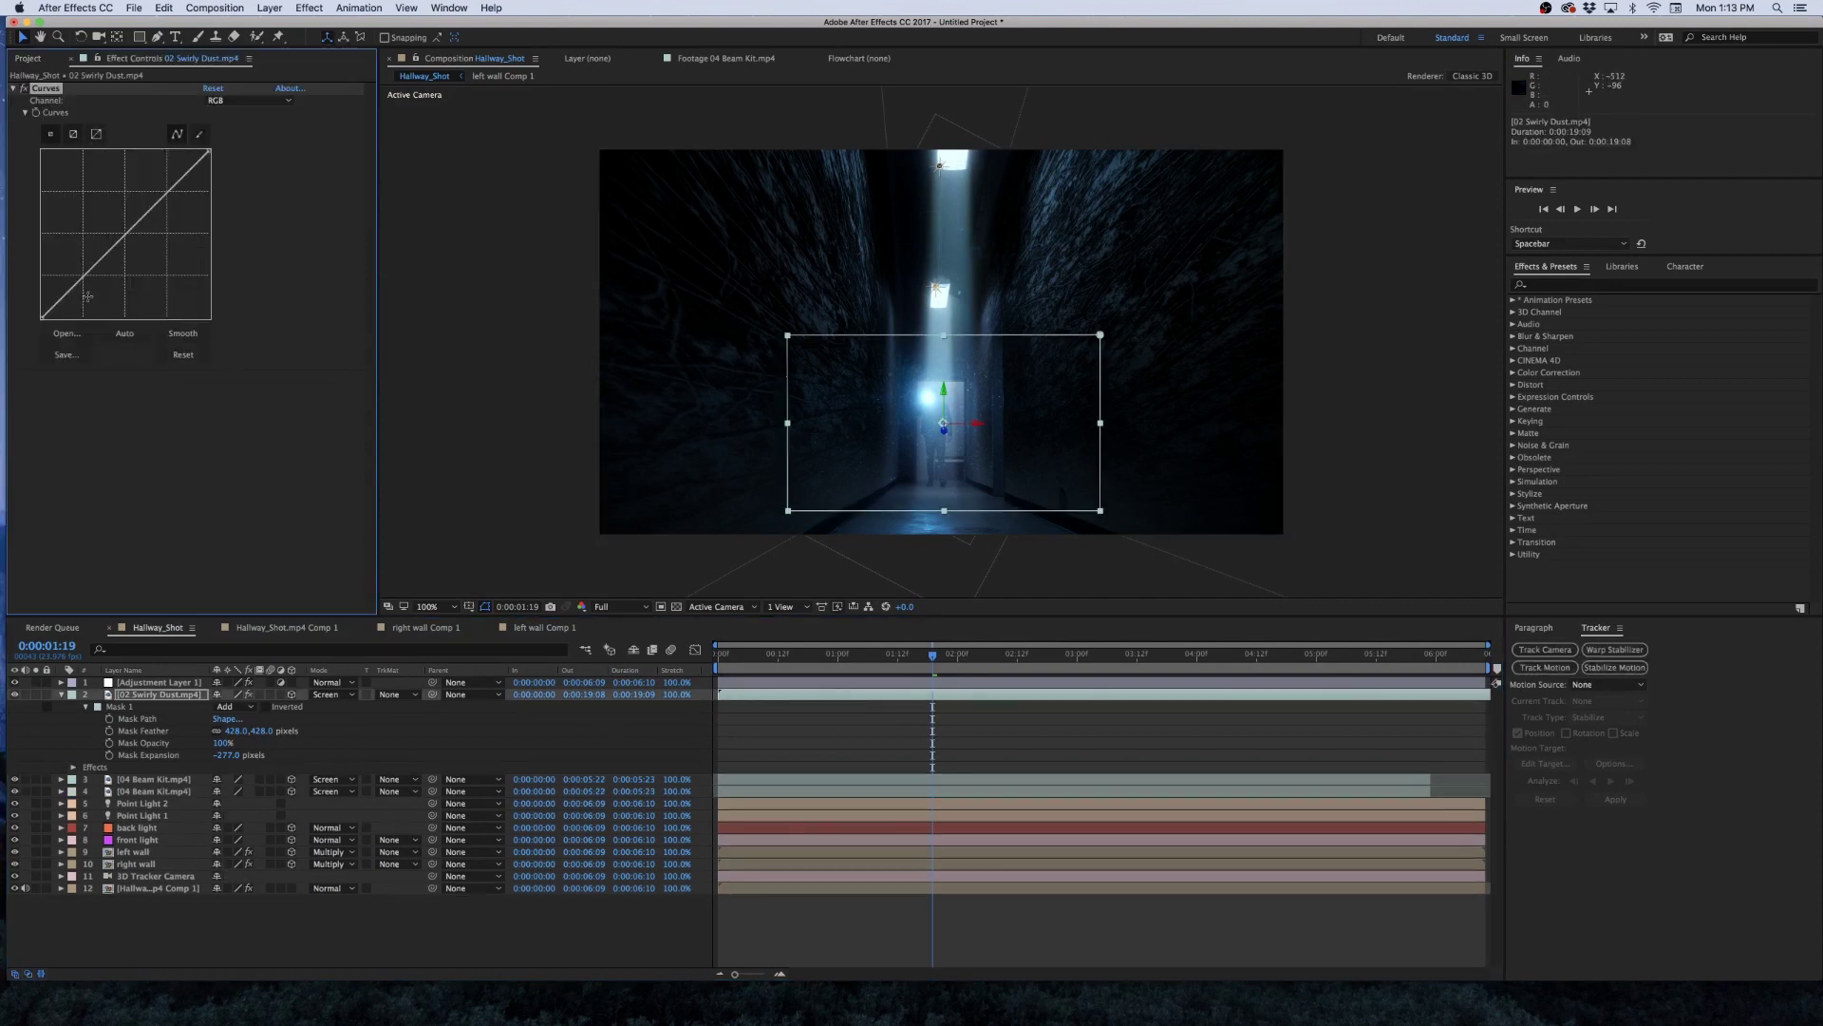
drag(82, 285, 87, 297)
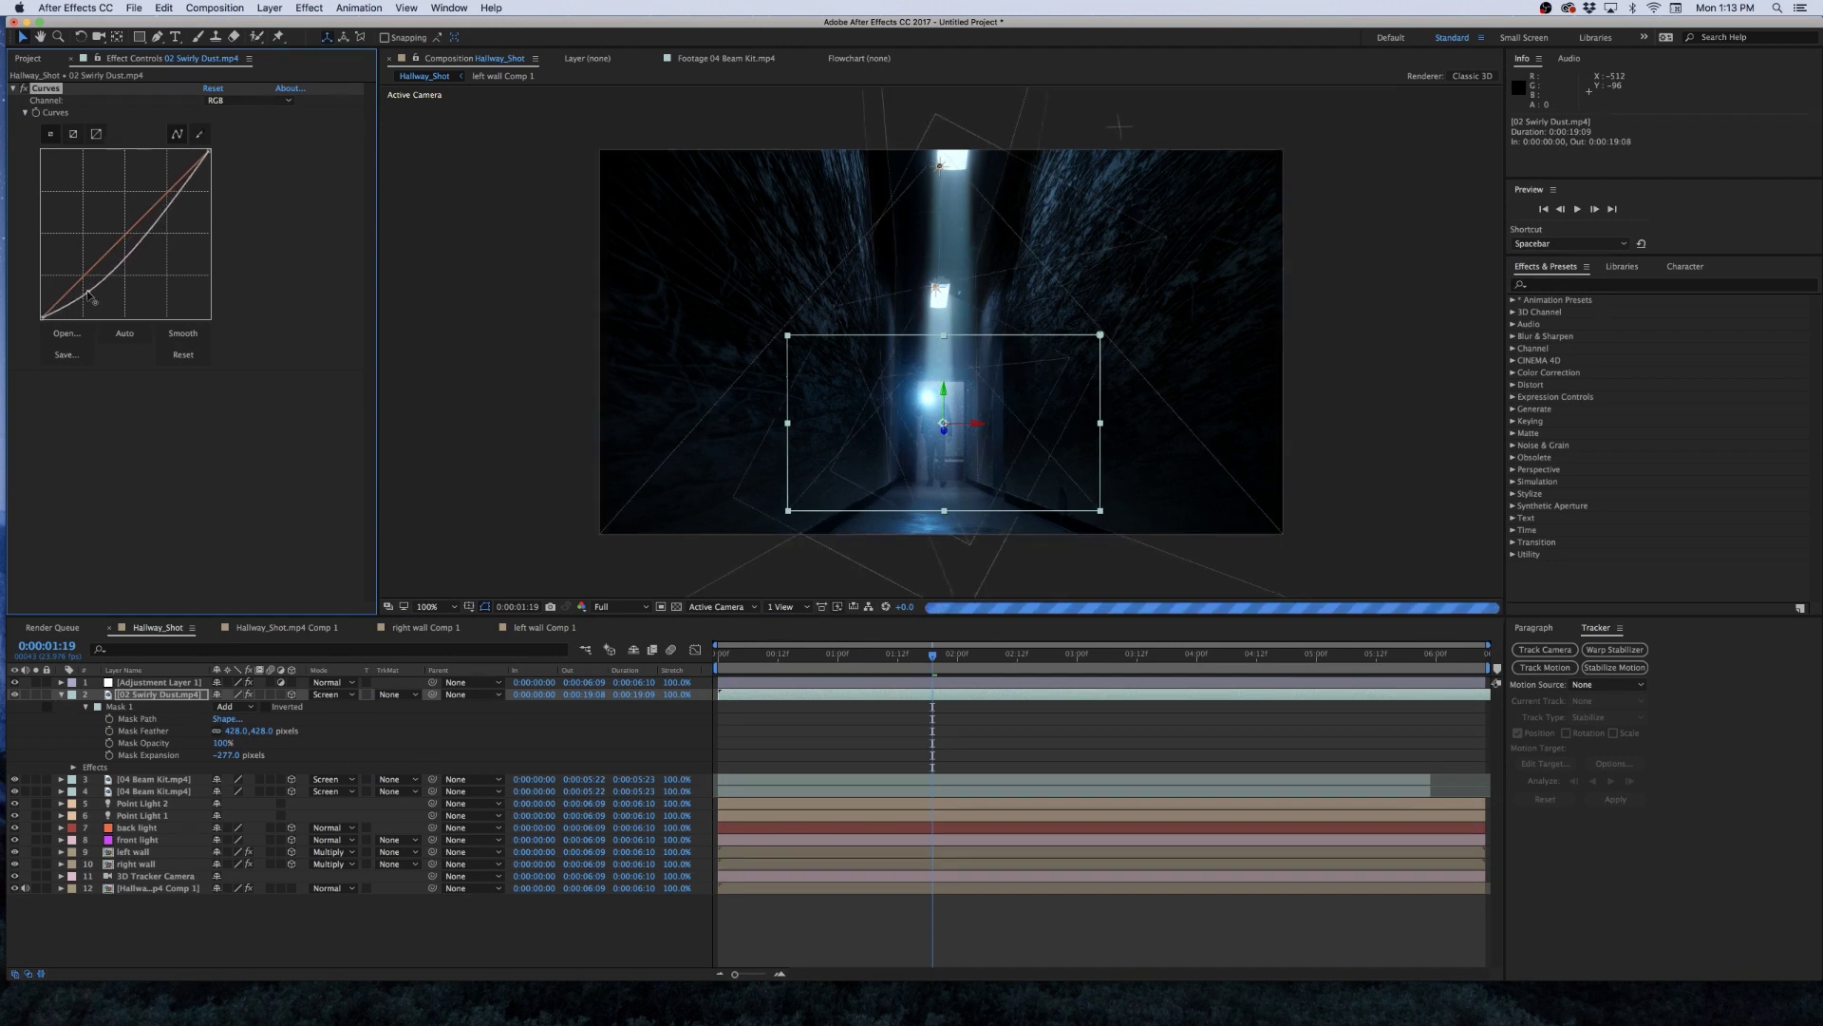
drag(169, 211, 157, 190)
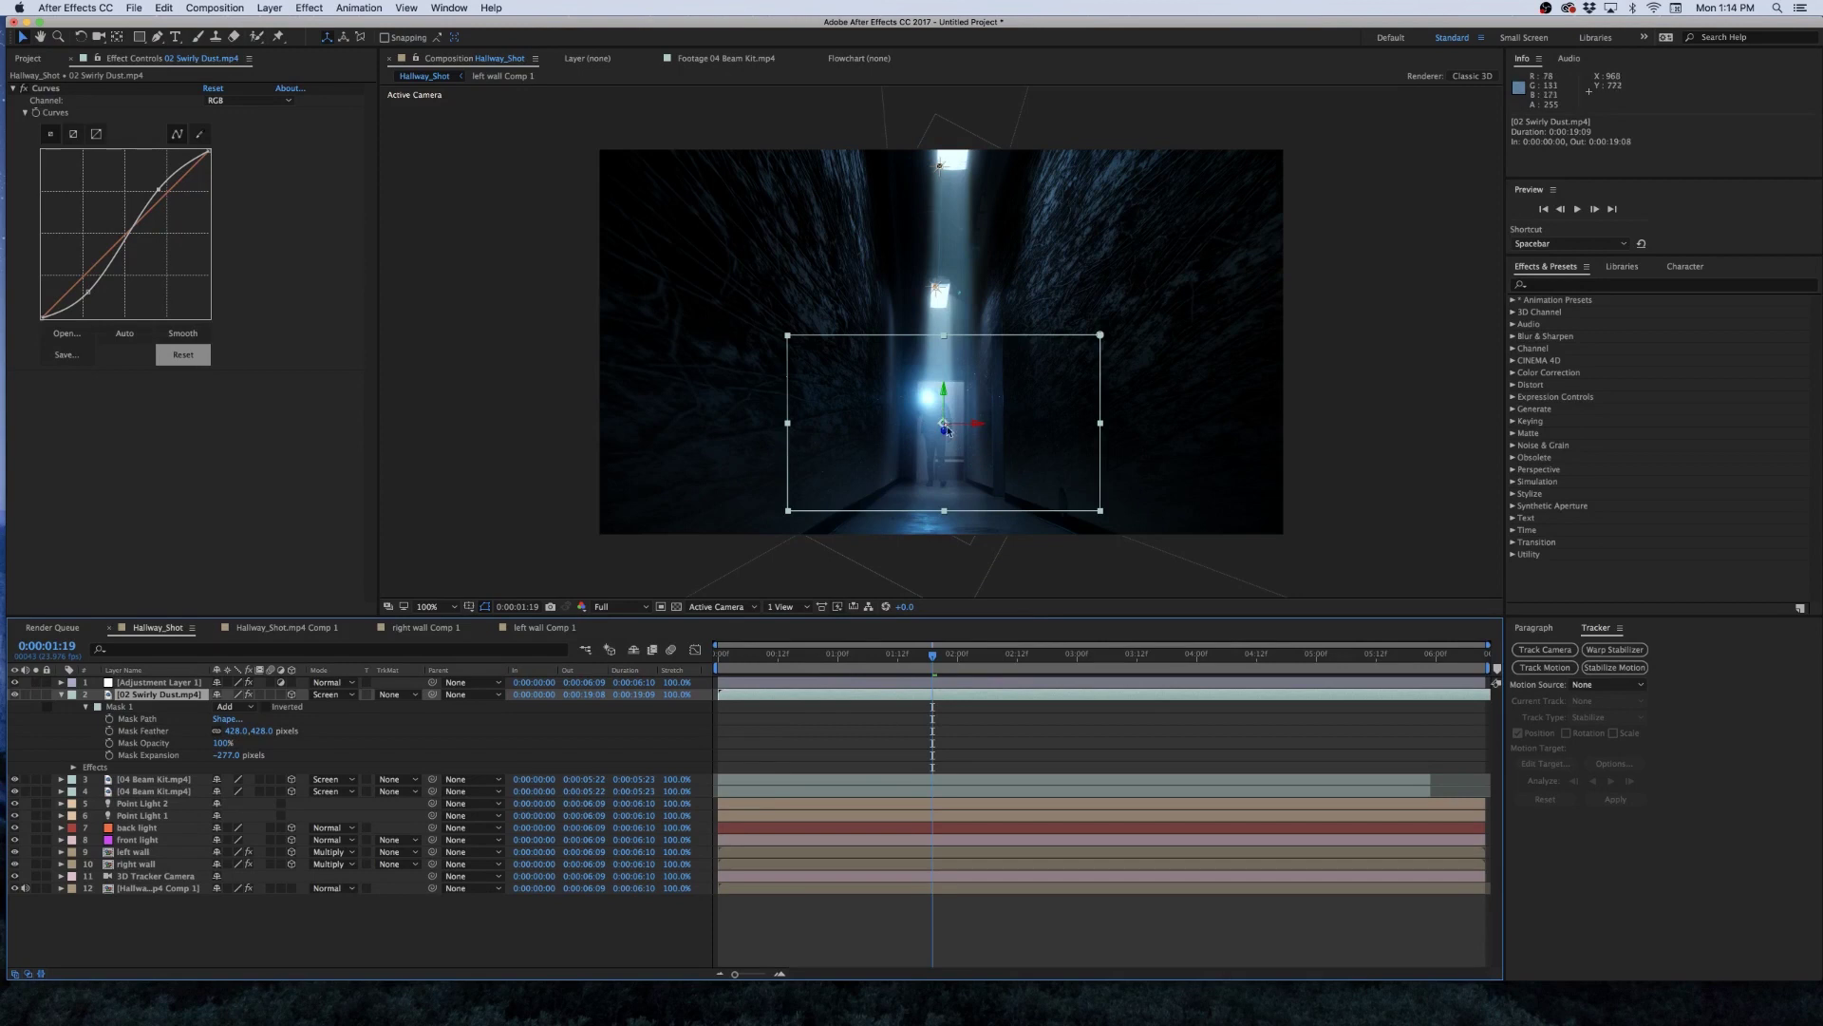
Duplicate the Swirly Dust layer twice and bring each copy closer to the camera along the hallway.
key(super+d)
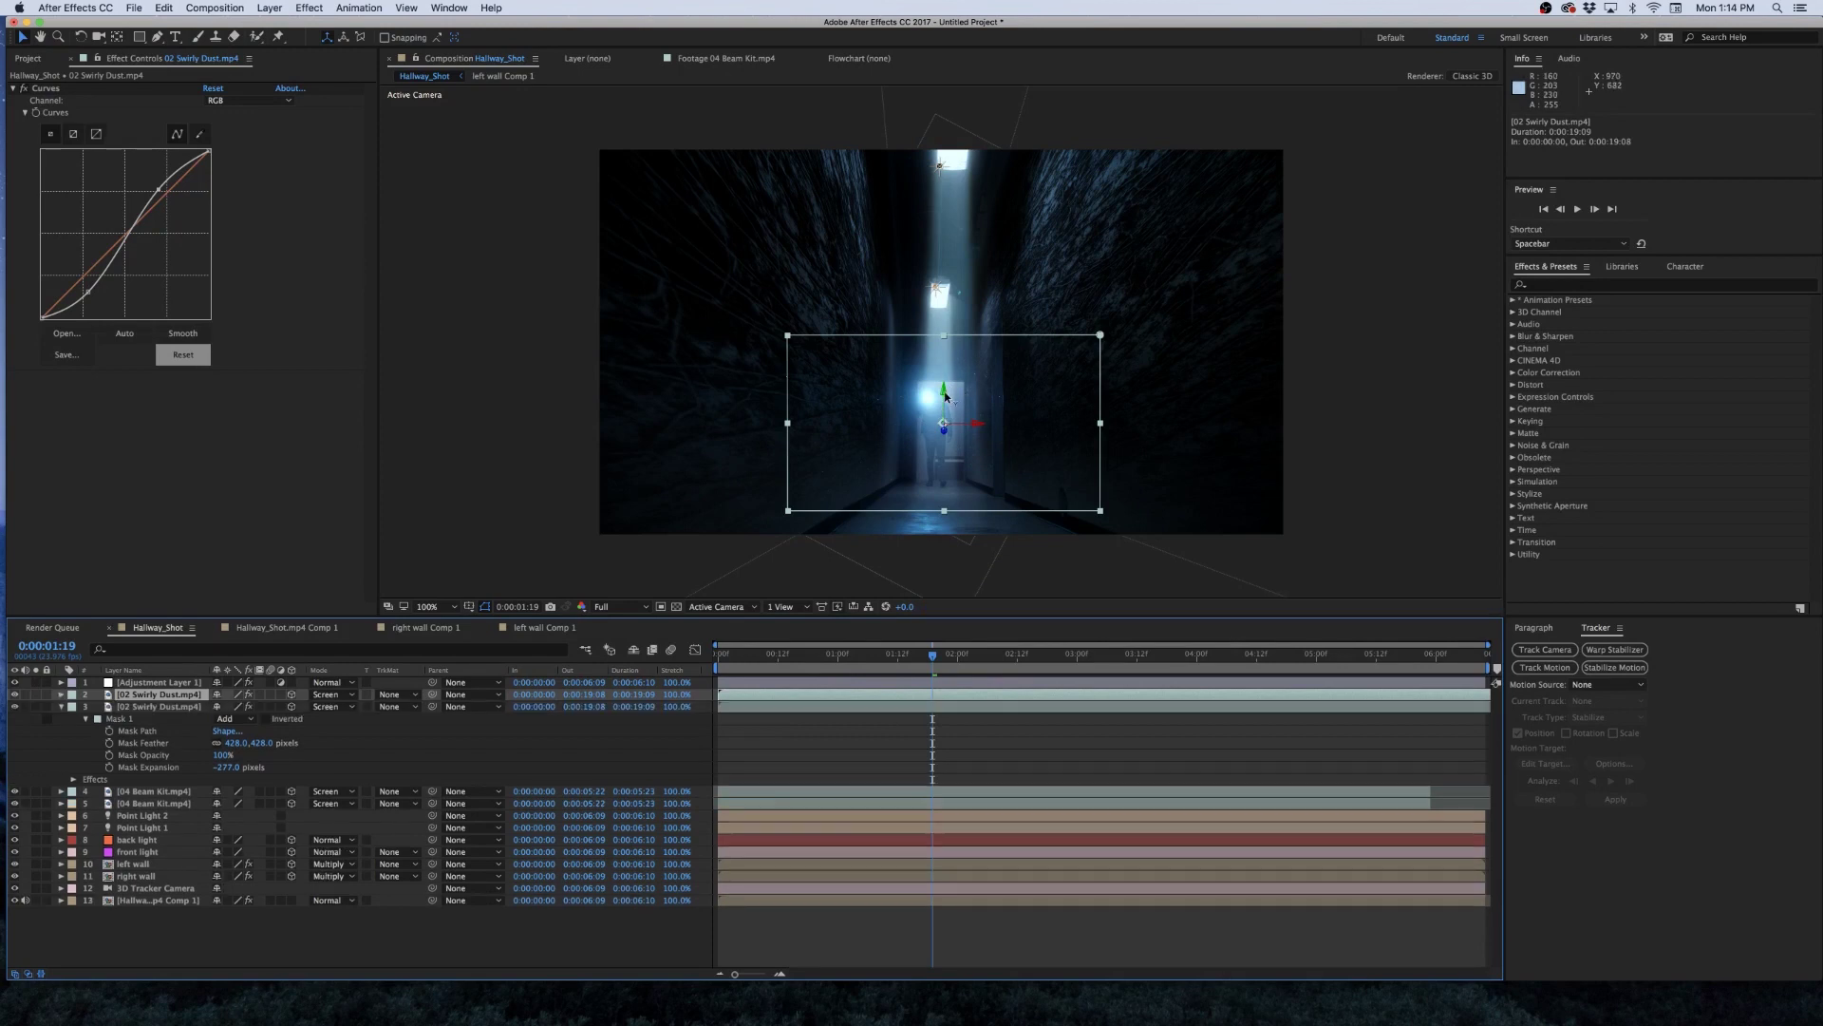
drag(943, 391, 917, 38)
drag(931, 327, 918, 911)
key(ctrl+d)
drag(944, 443, 910, 73)
click(501, 946)
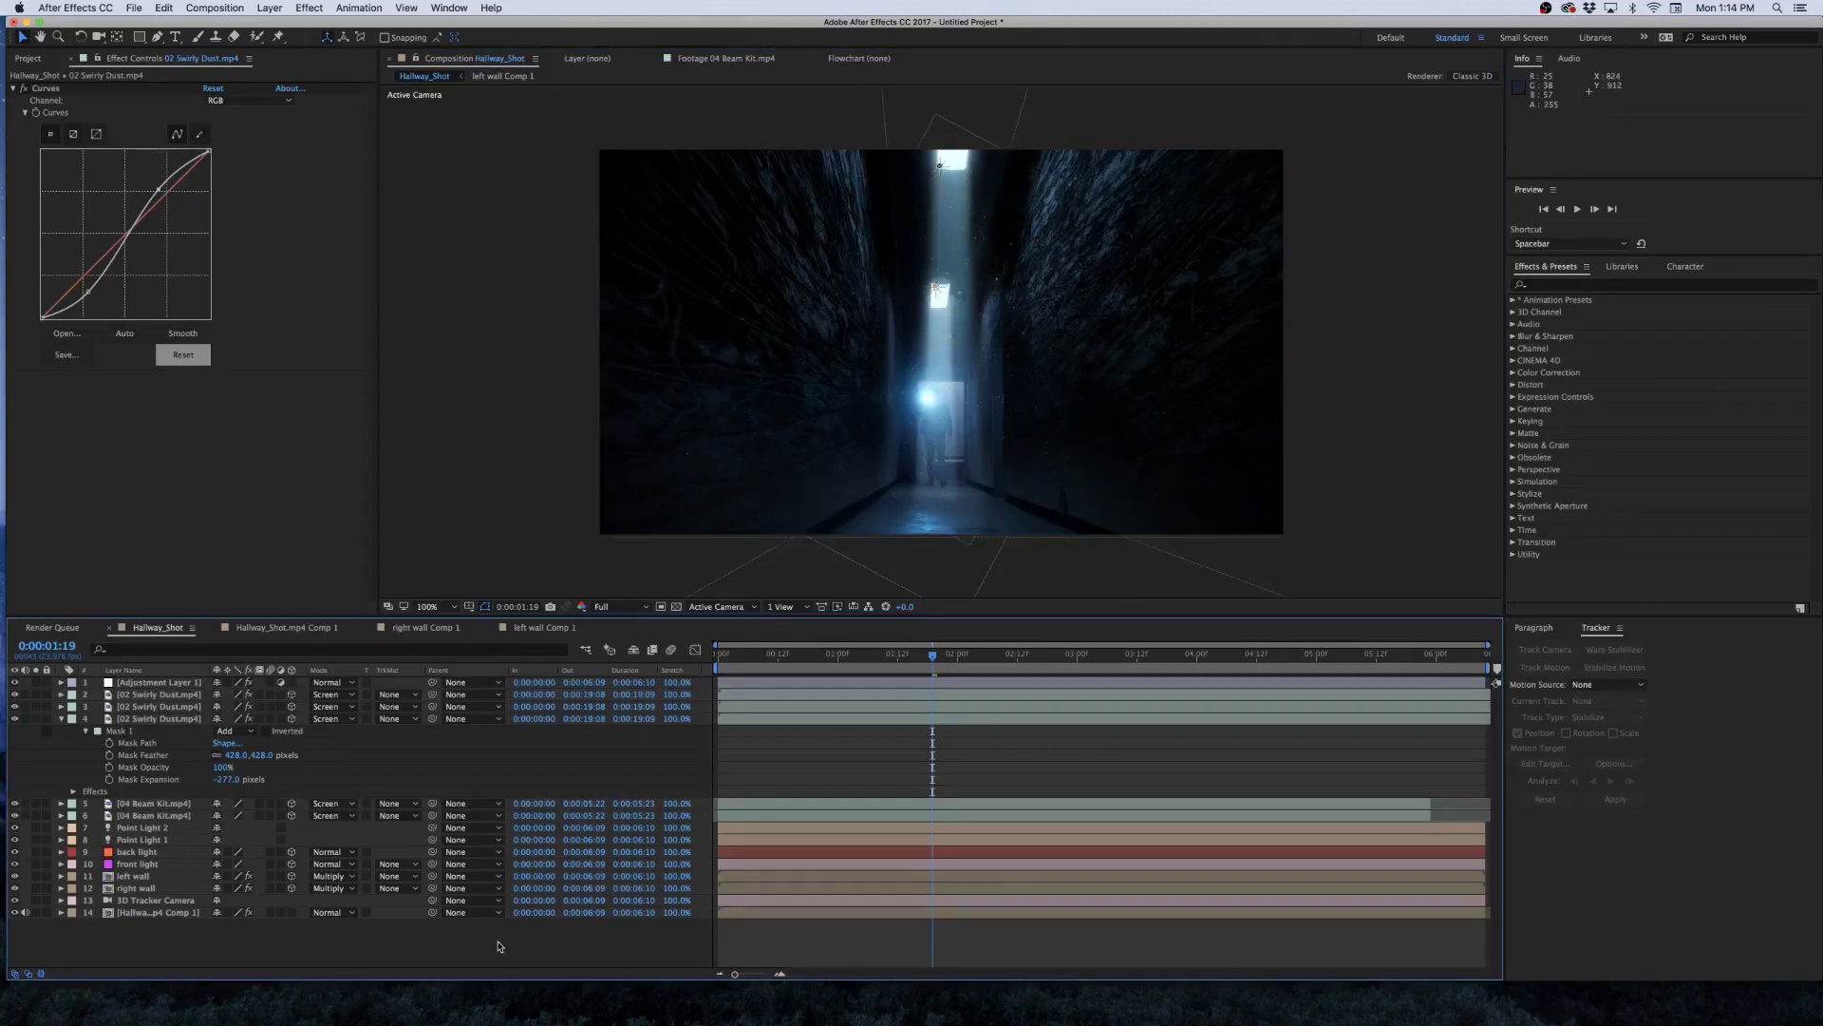
Apply a Gaussian Blur with a blurriness of 10 to the front dust layer and lower the shadow point of its Curves.
click(143, 693)
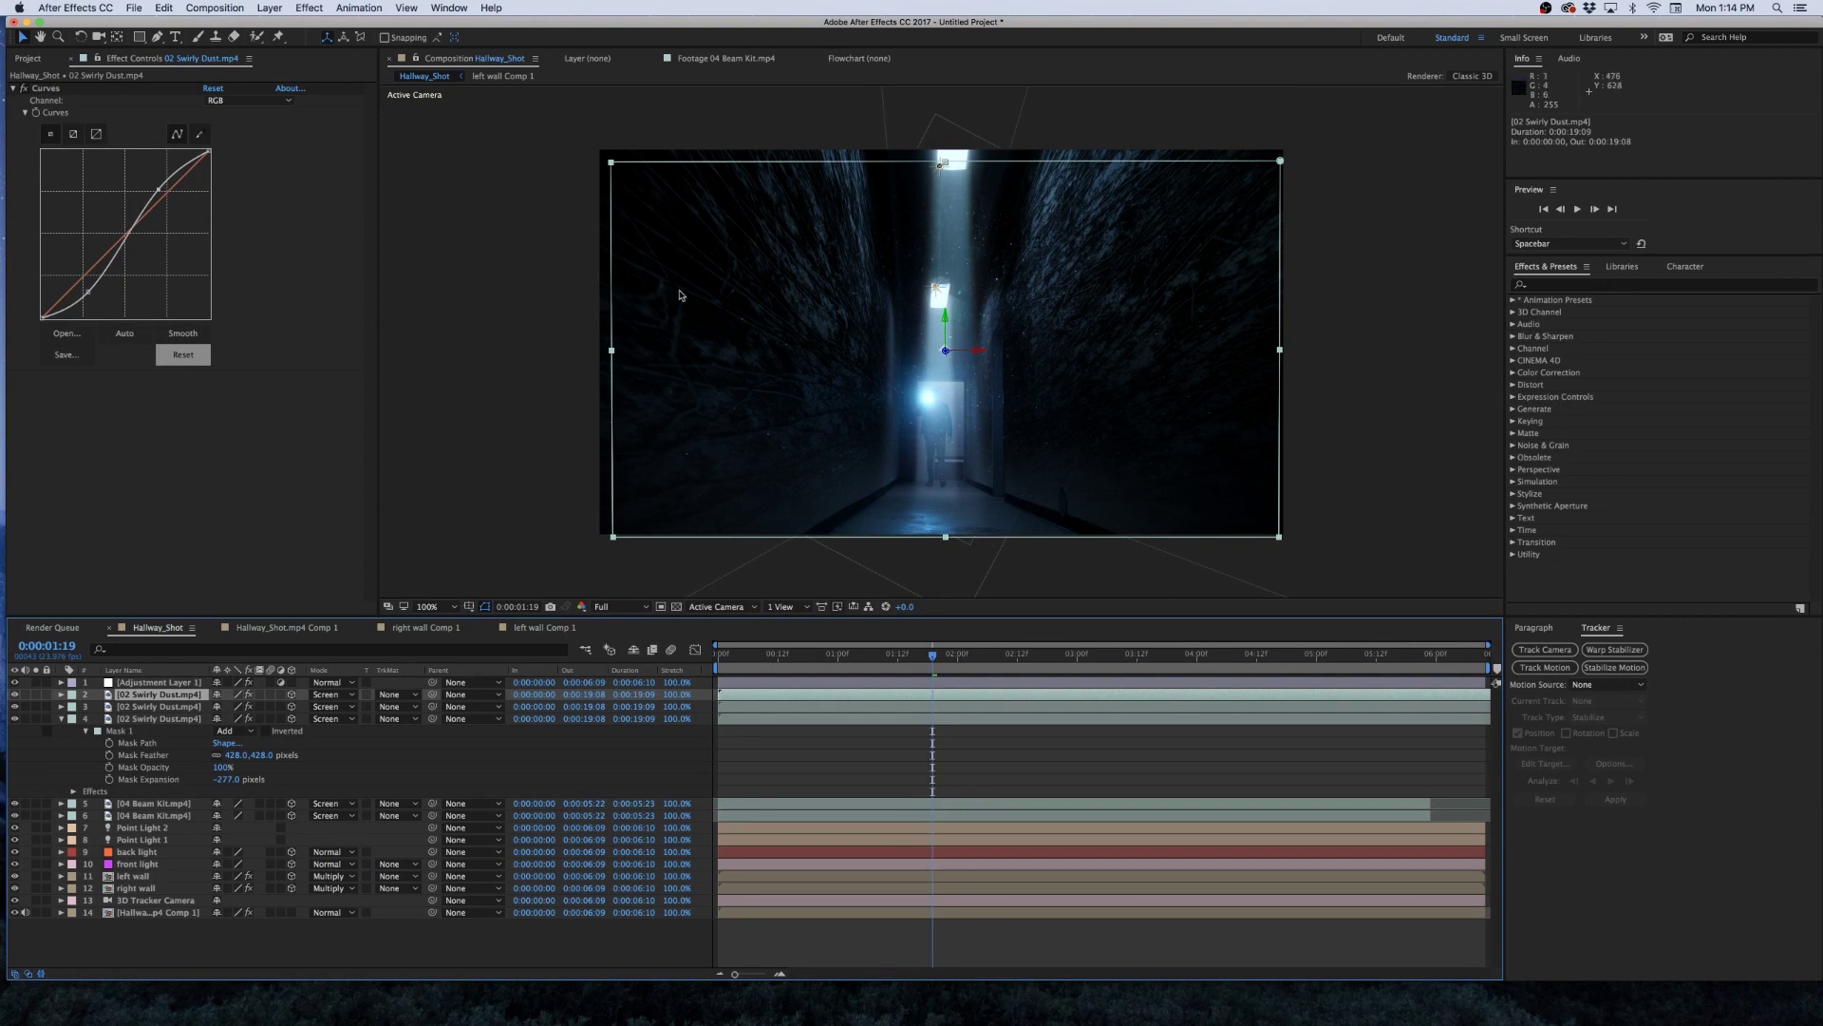
click(298, 6)
mouse_move(370, 101)
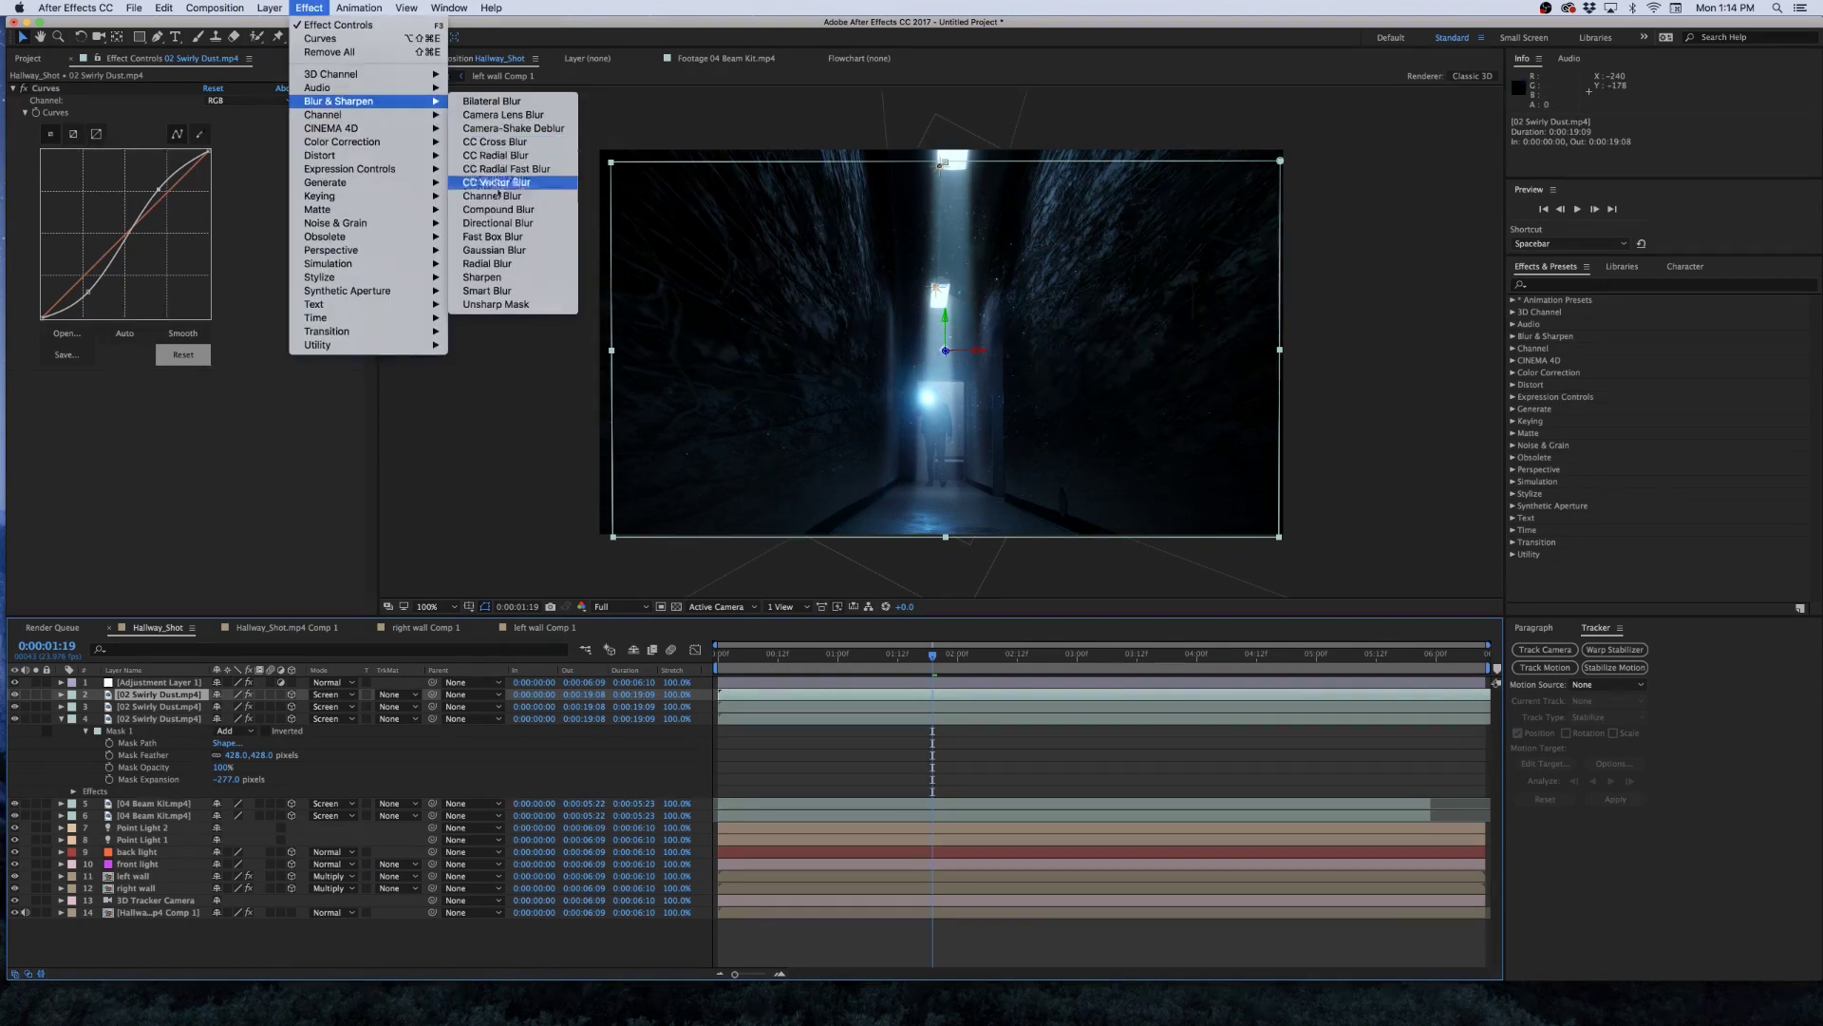
click(493, 250)
click(211, 387)
text(10)
key(Return)
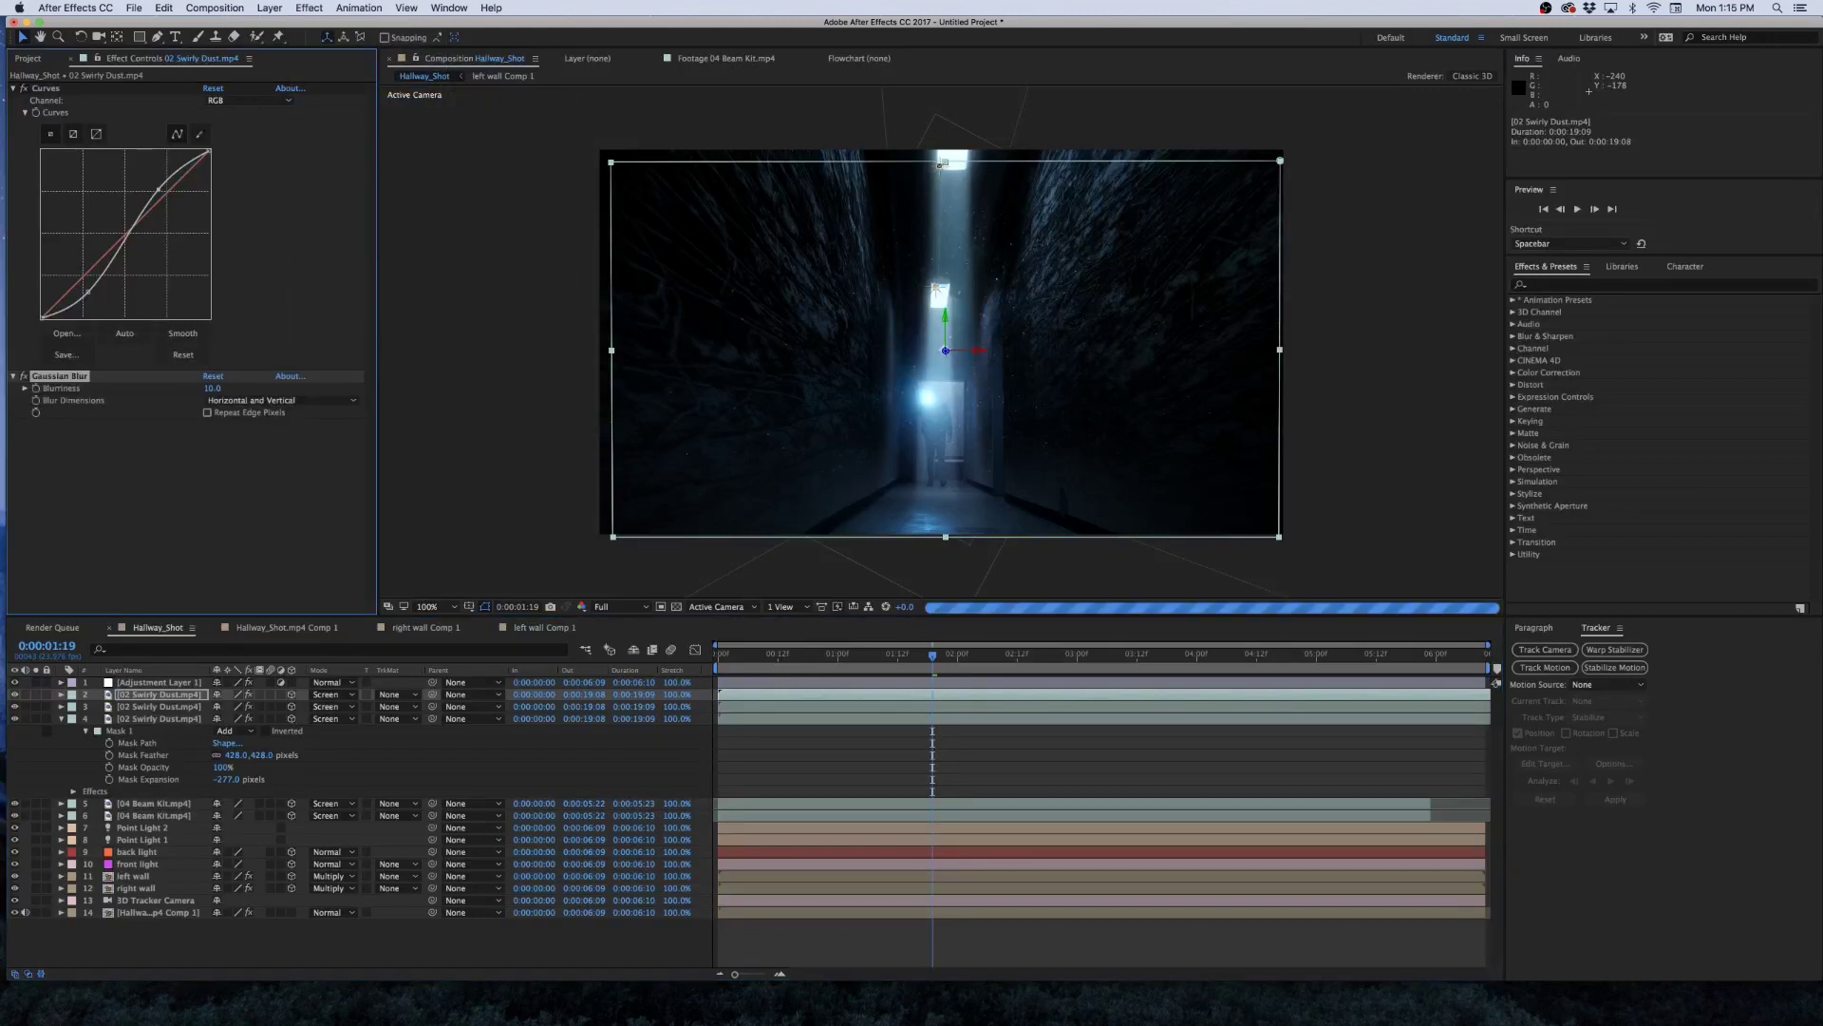
drag(89, 292, 95, 295)
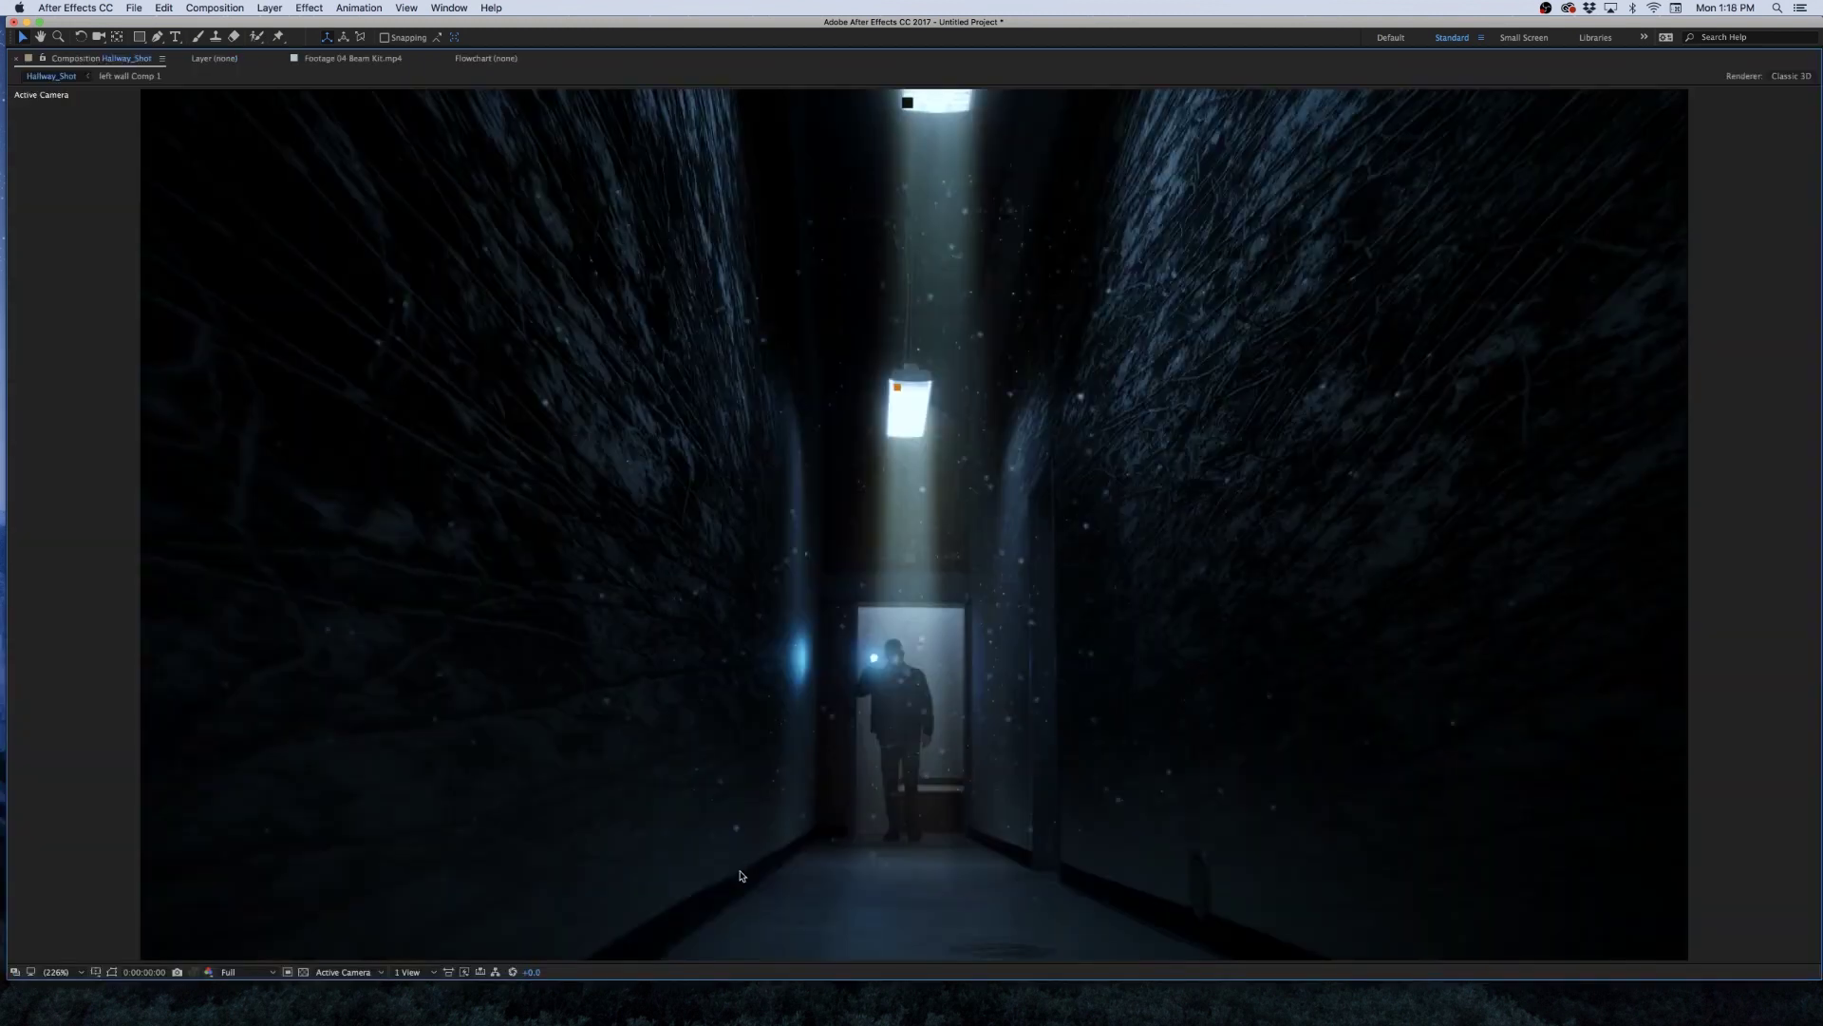
Play back the hallway shot in the enlarged composition view to review the light beams and dust.
key(space)
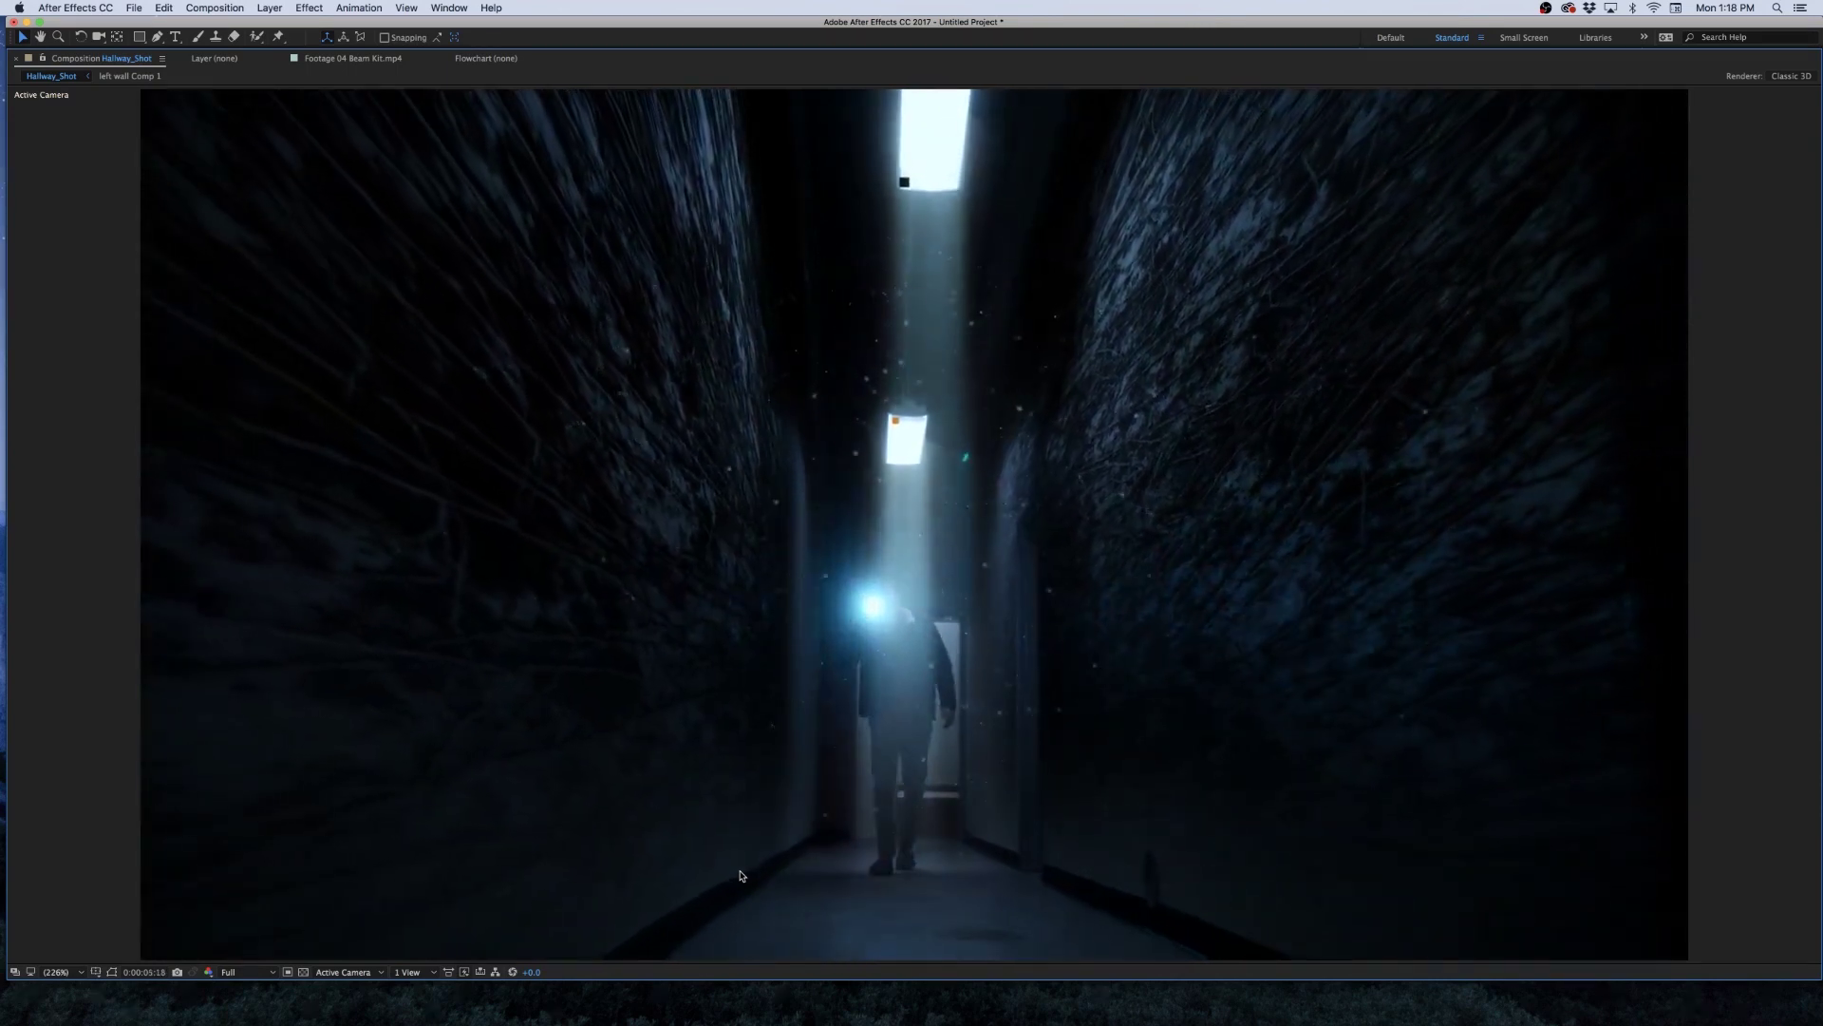
key(space)
key(grave)
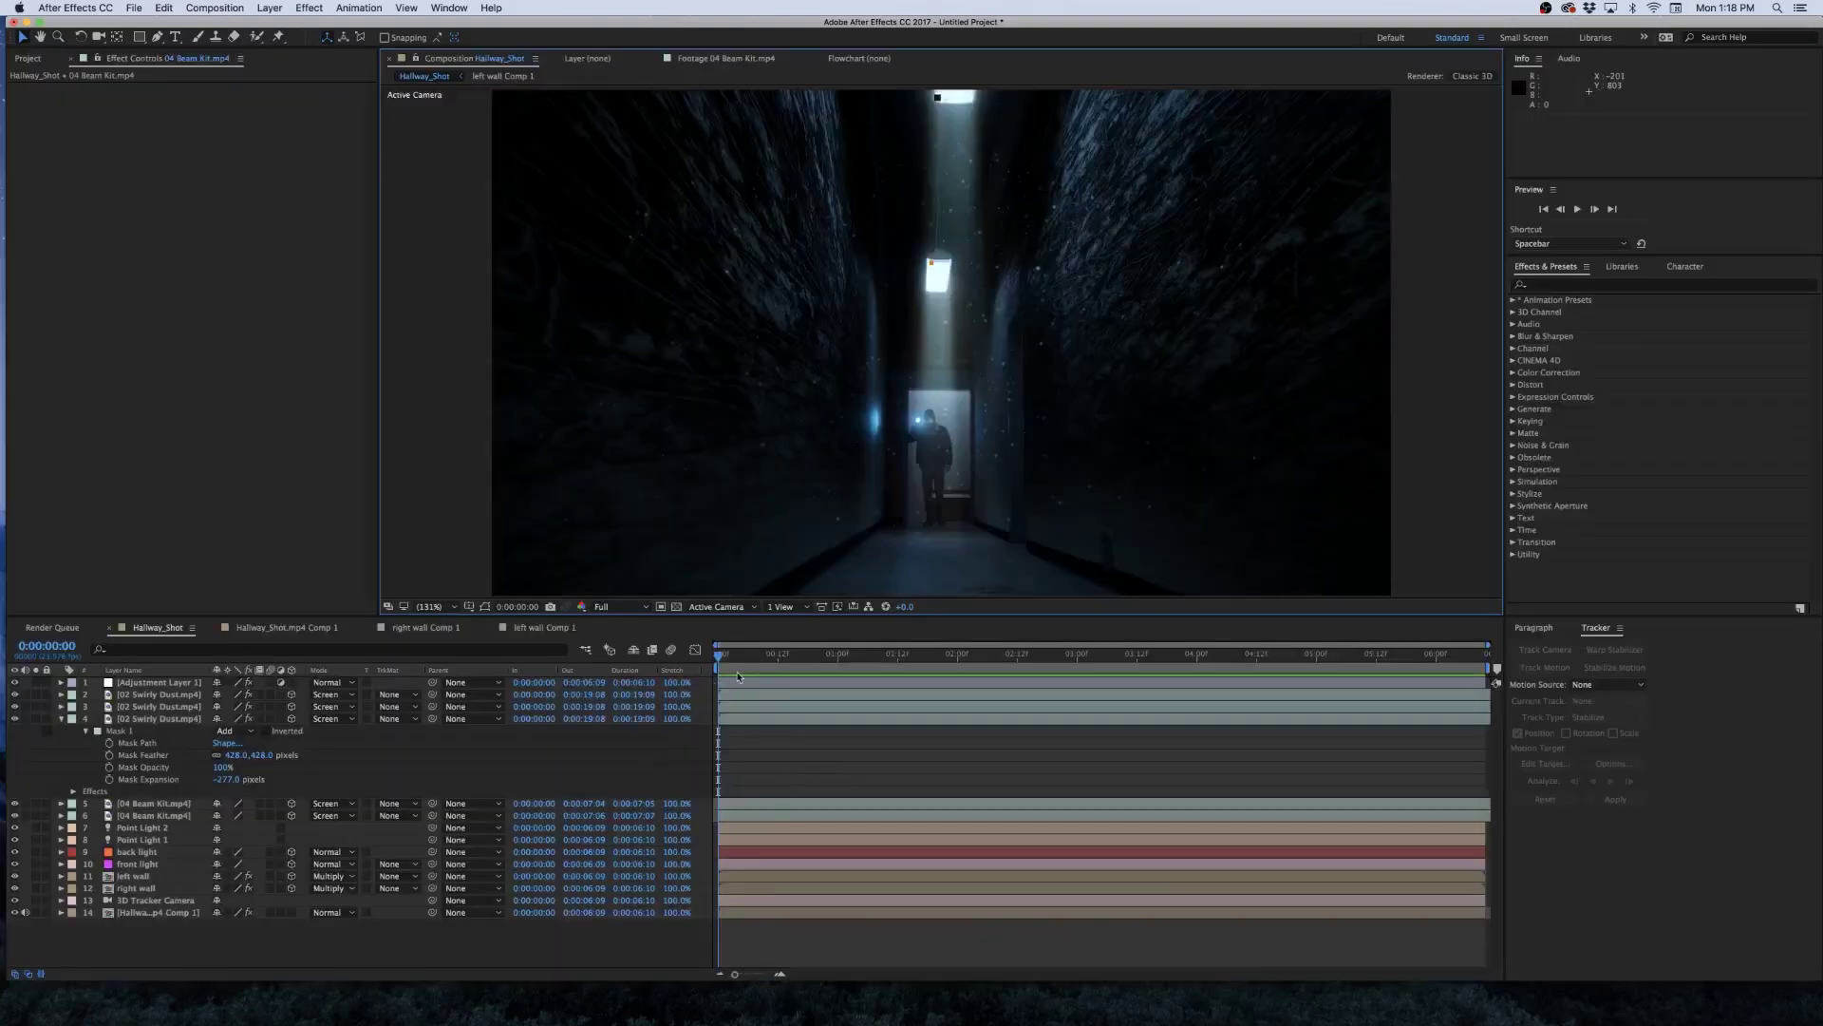
At 0:00:01:03, add an adjustment layer on top with a Glow effect and raise the glow radius to about 680.
drag(751, 661, 853, 662)
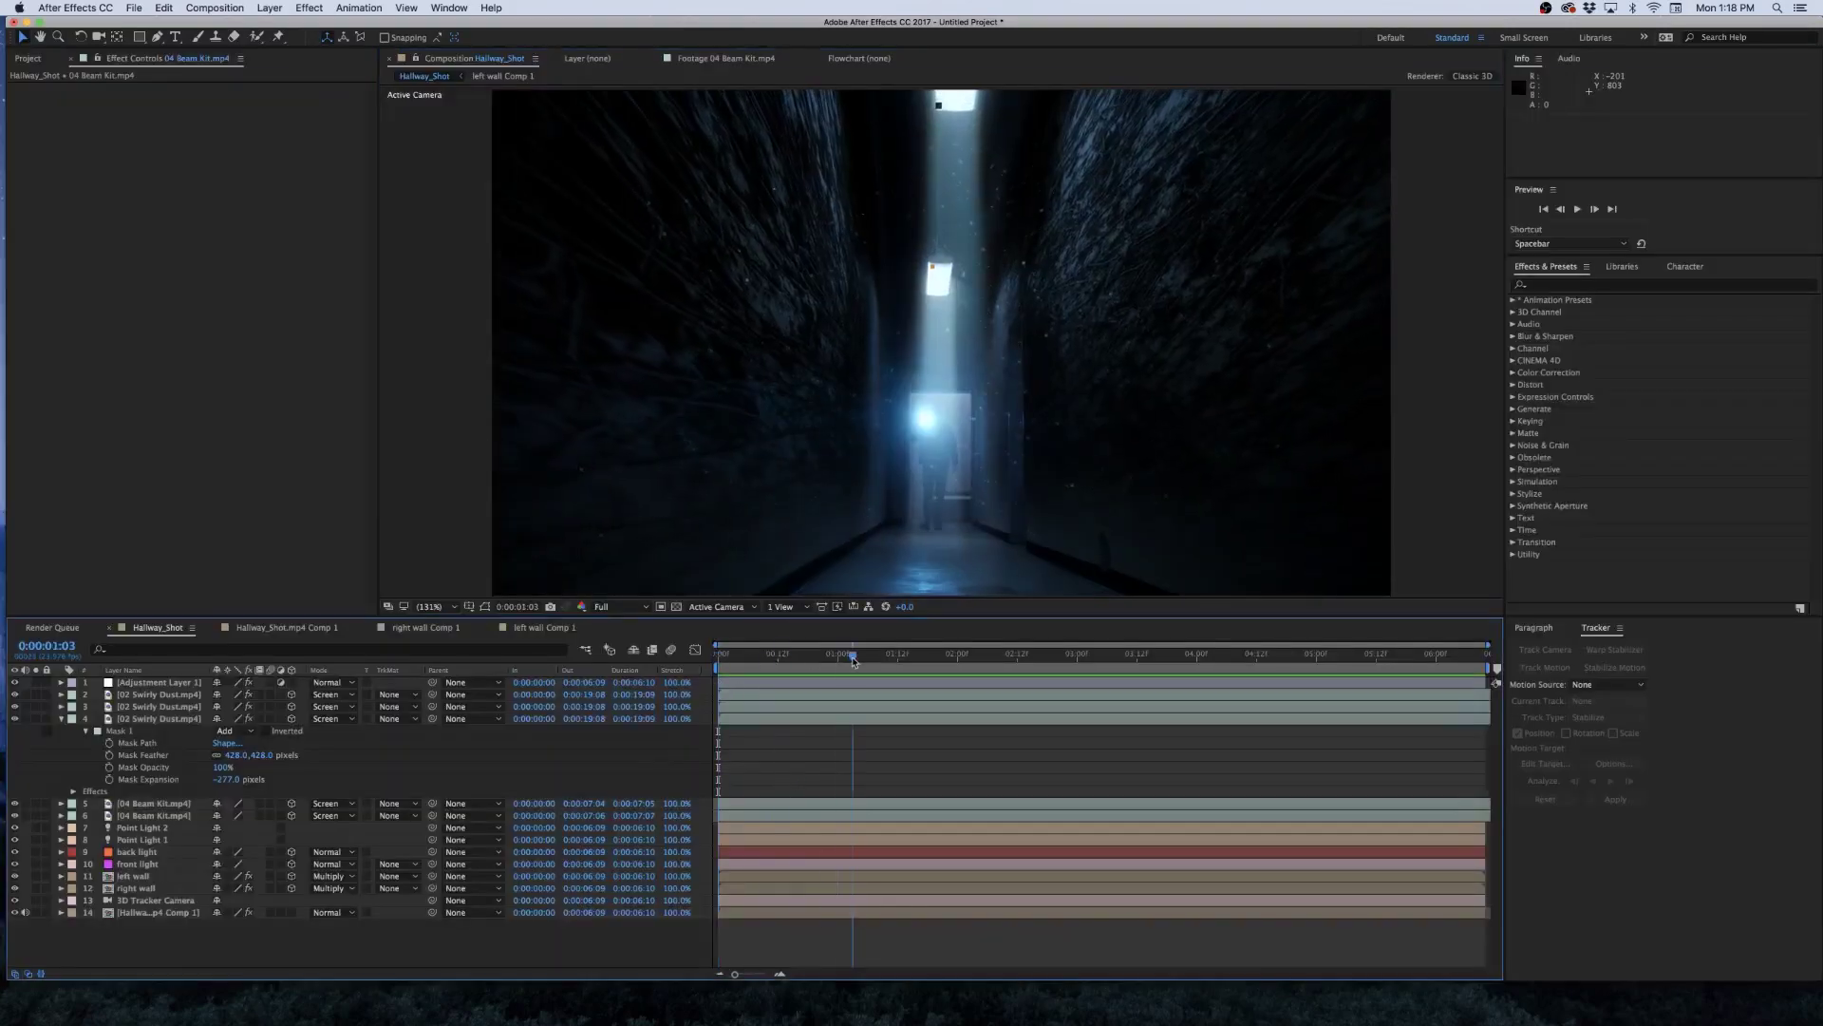
right_click(383, 945)
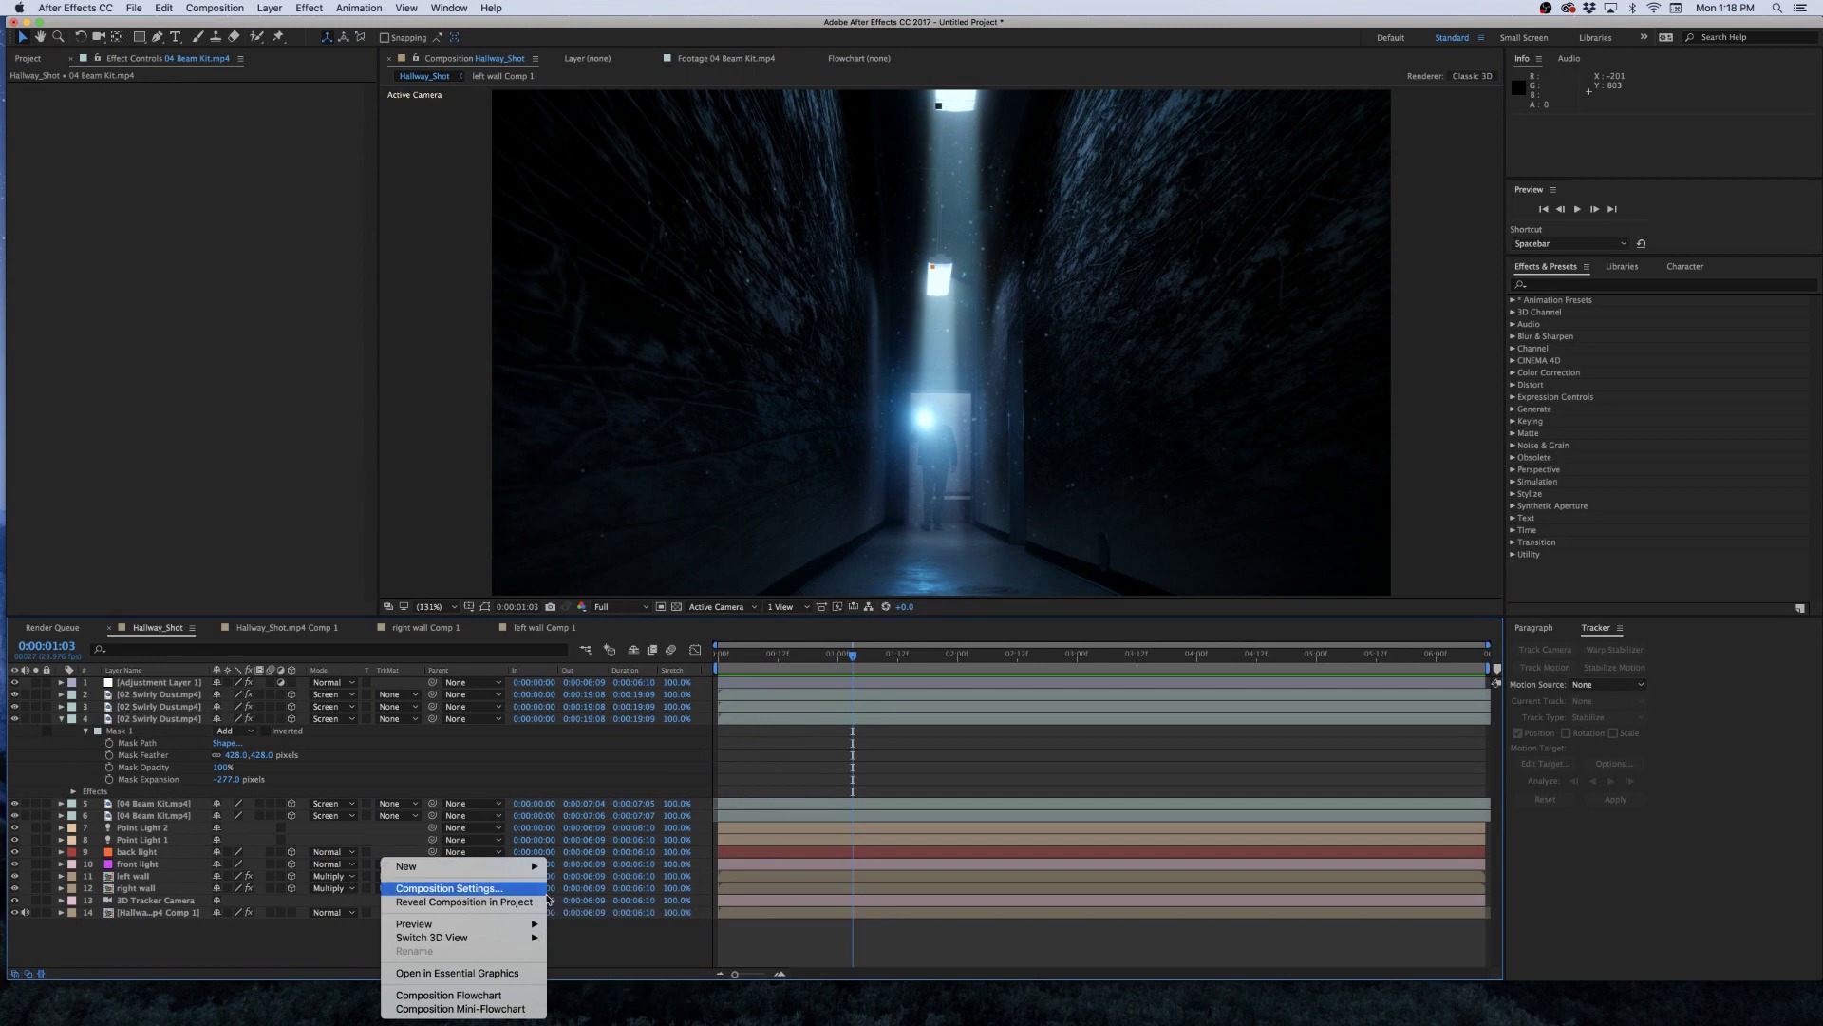
mouse_move(532, 866)
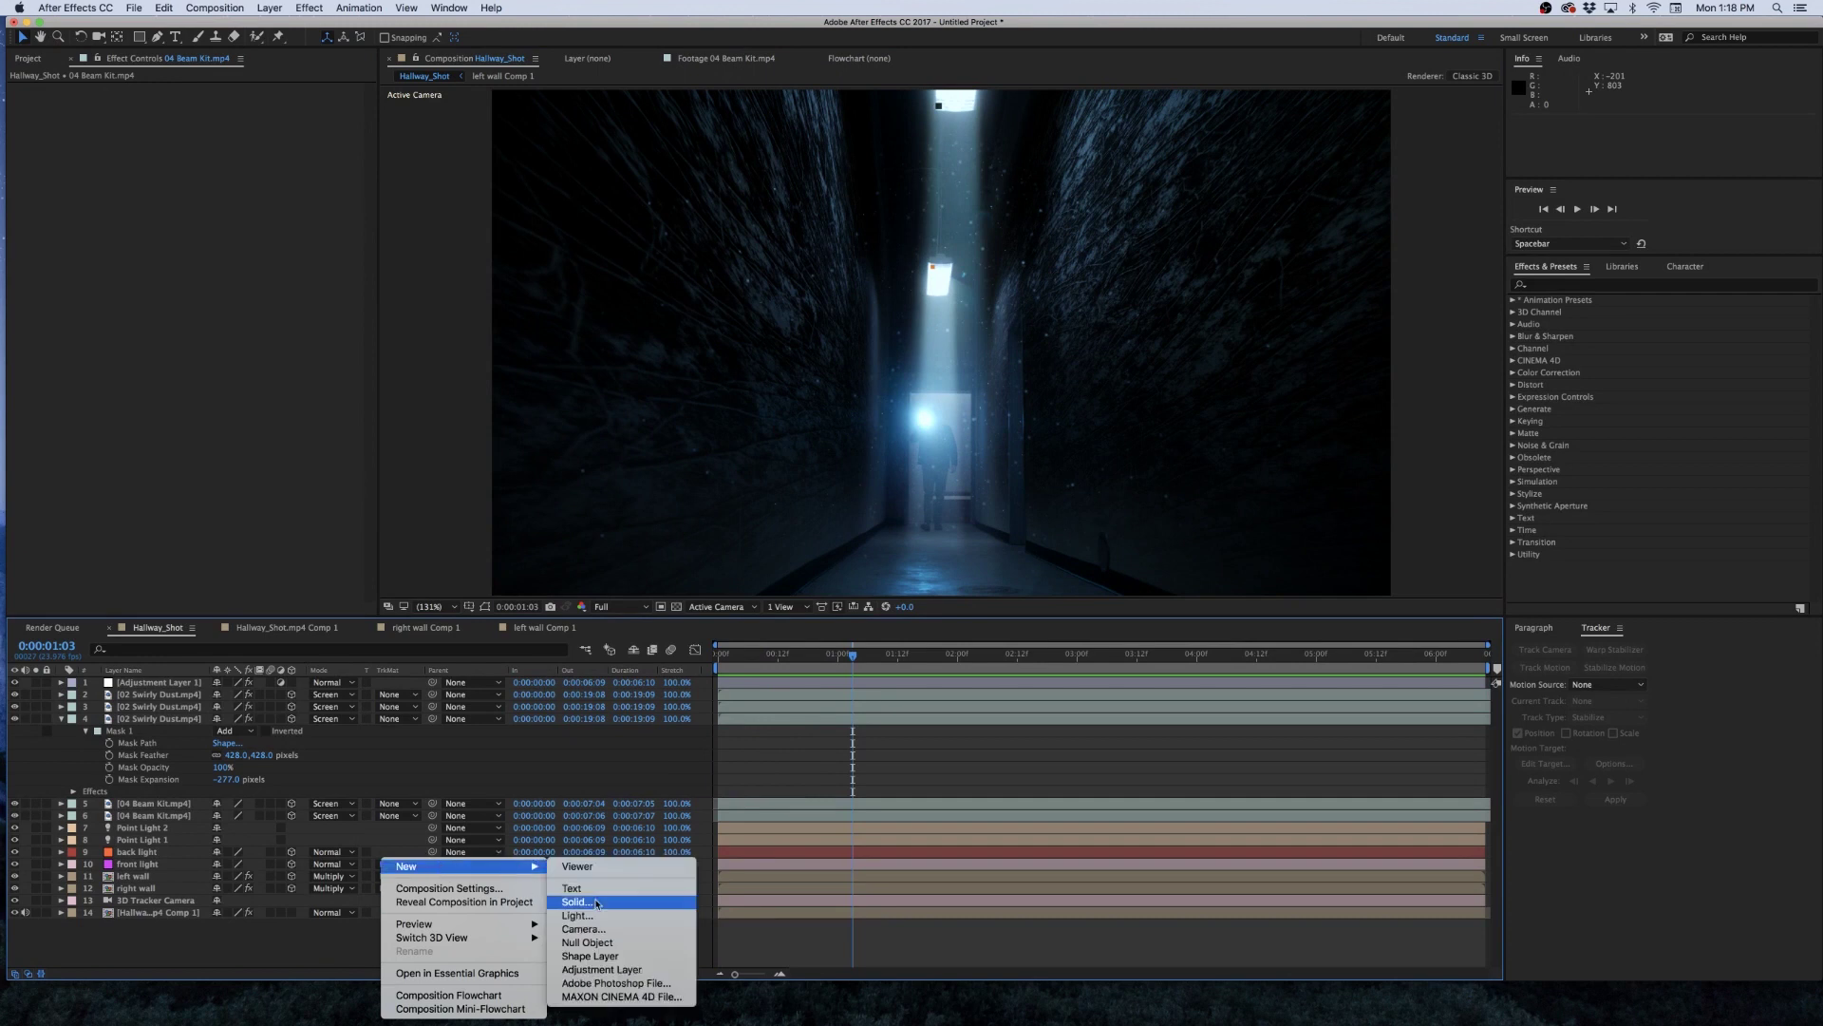
click(610, 971)
click(310, 8)
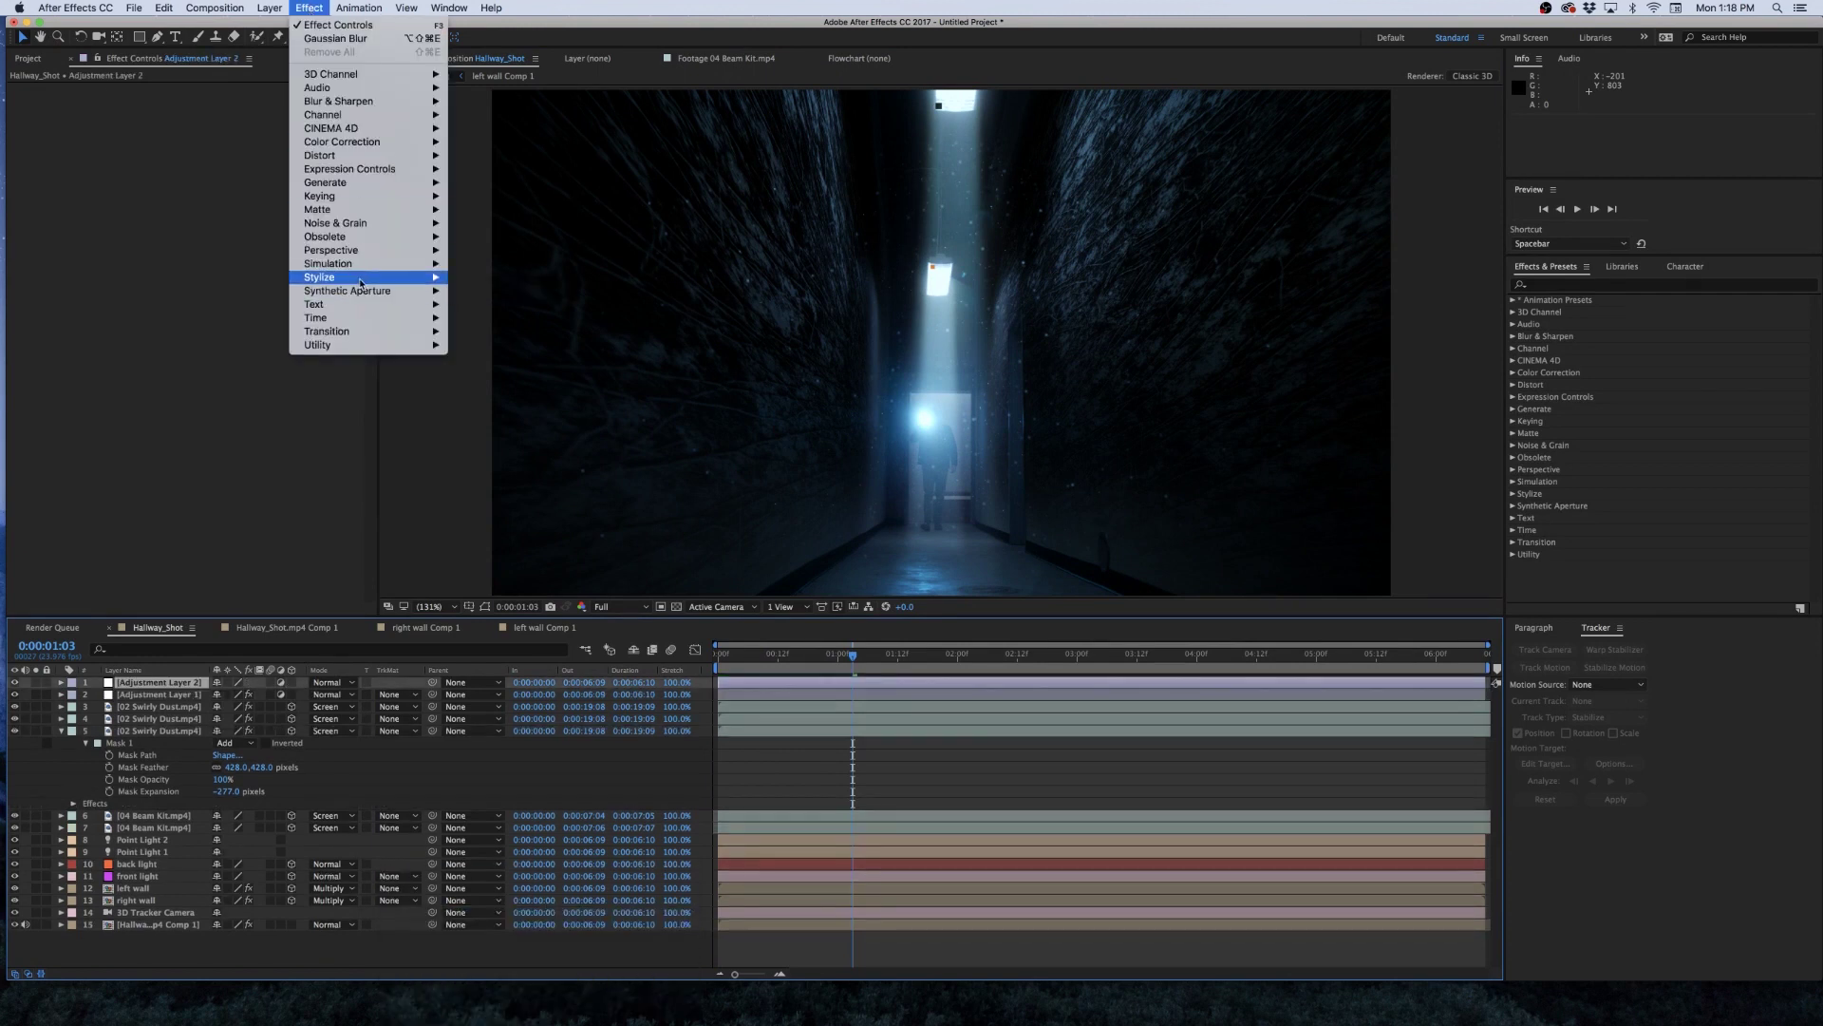
mouse_move(365, 278)
click(479, 494)
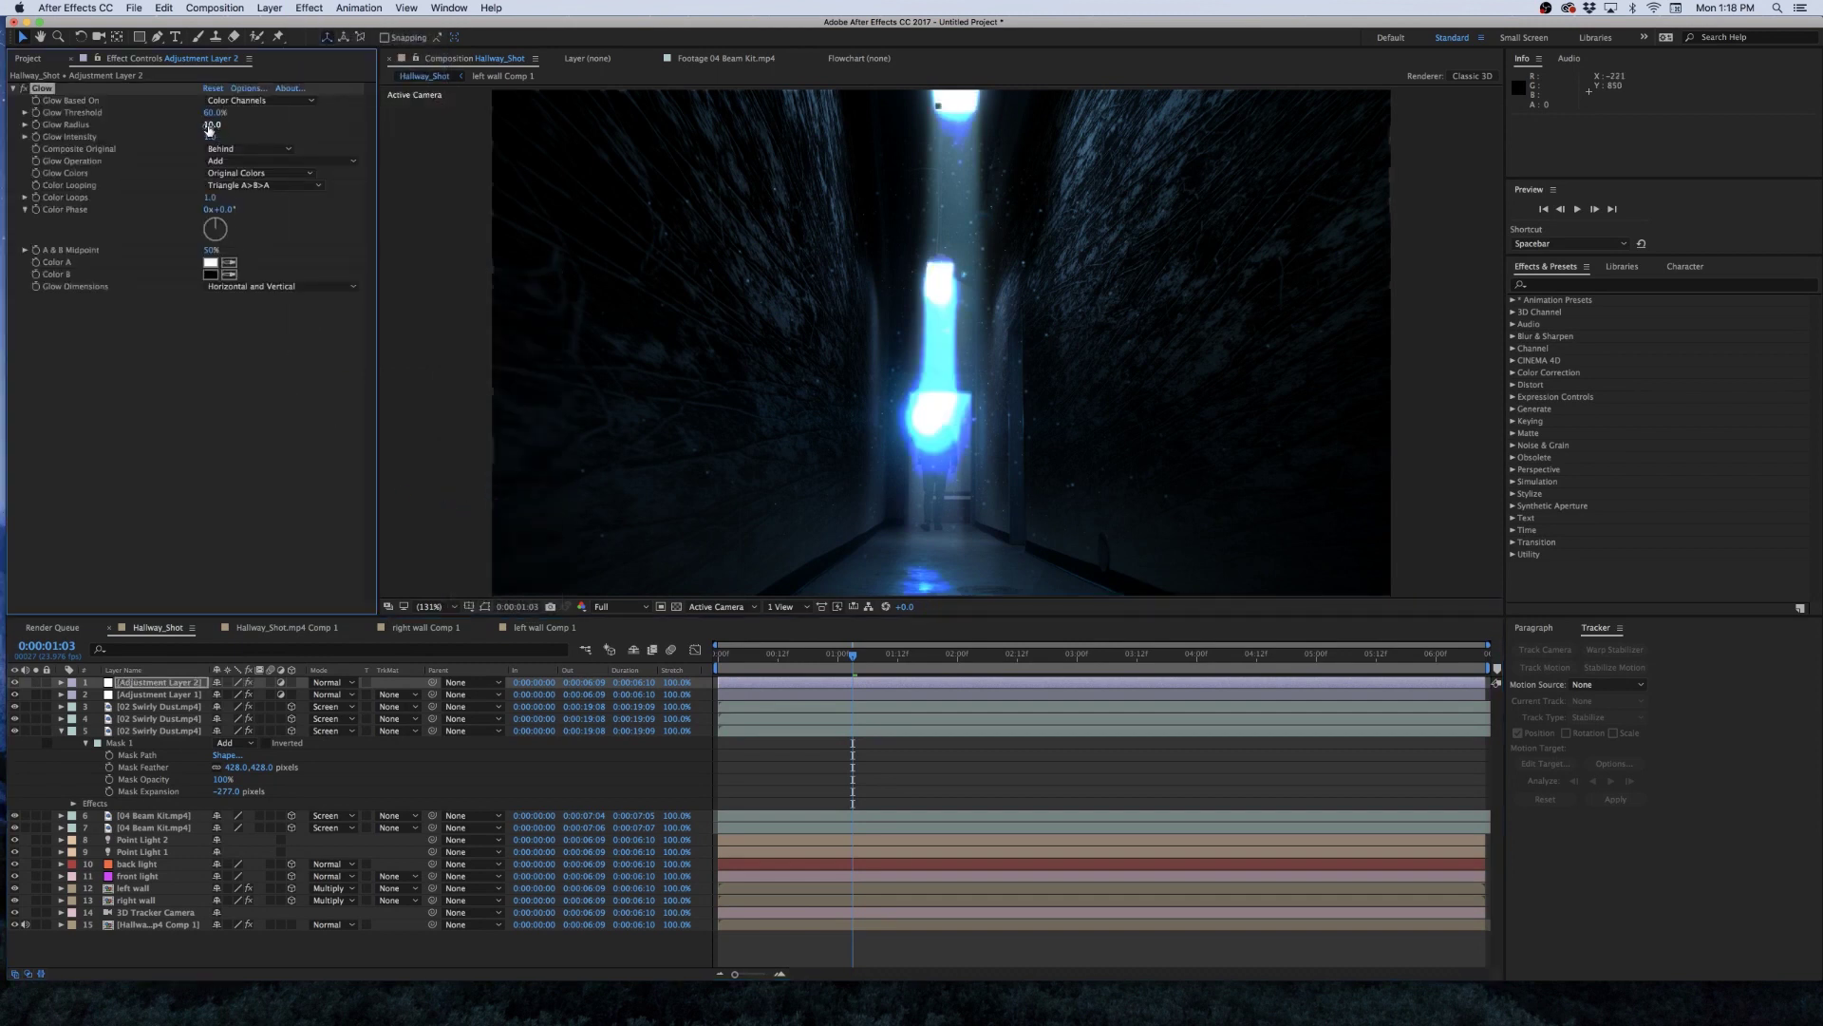
drag(209, 128, 736, 180)
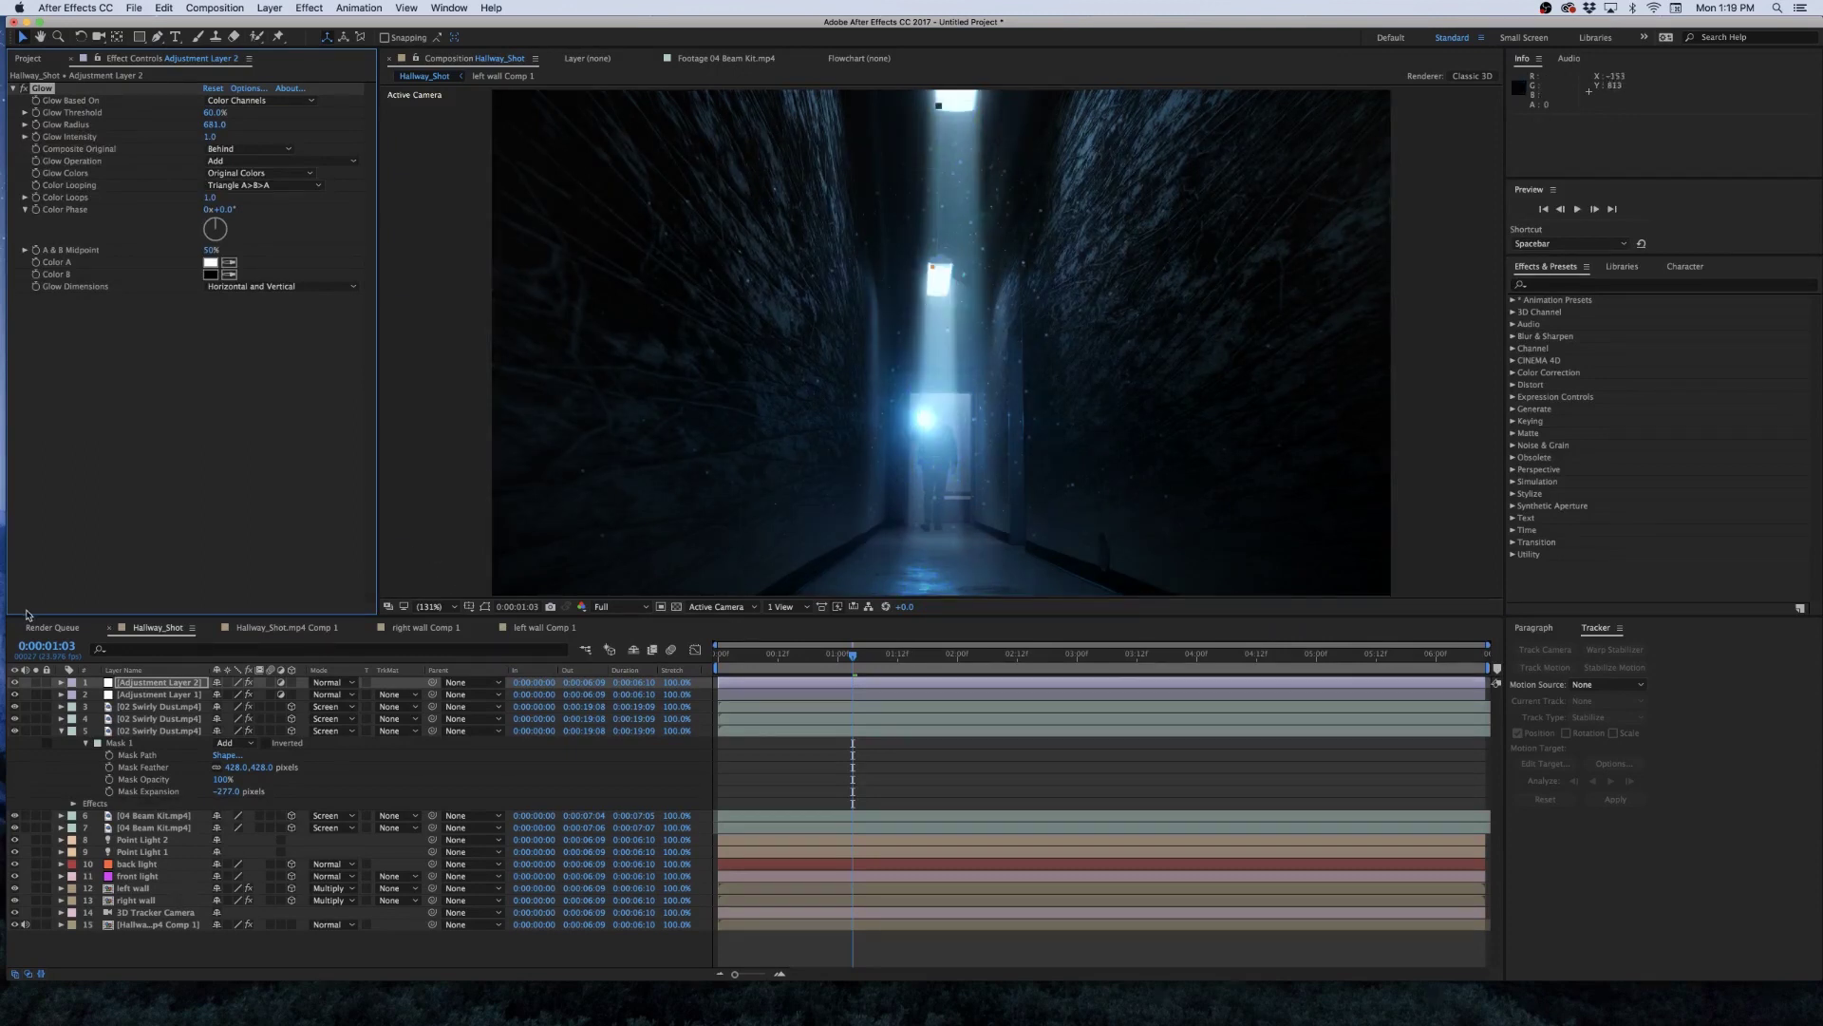
Add another top adjustment layer with Curves, lowering the shadows while holding the highlights near the original line.
right_click(35, 758)
mouse_move(142, 766)
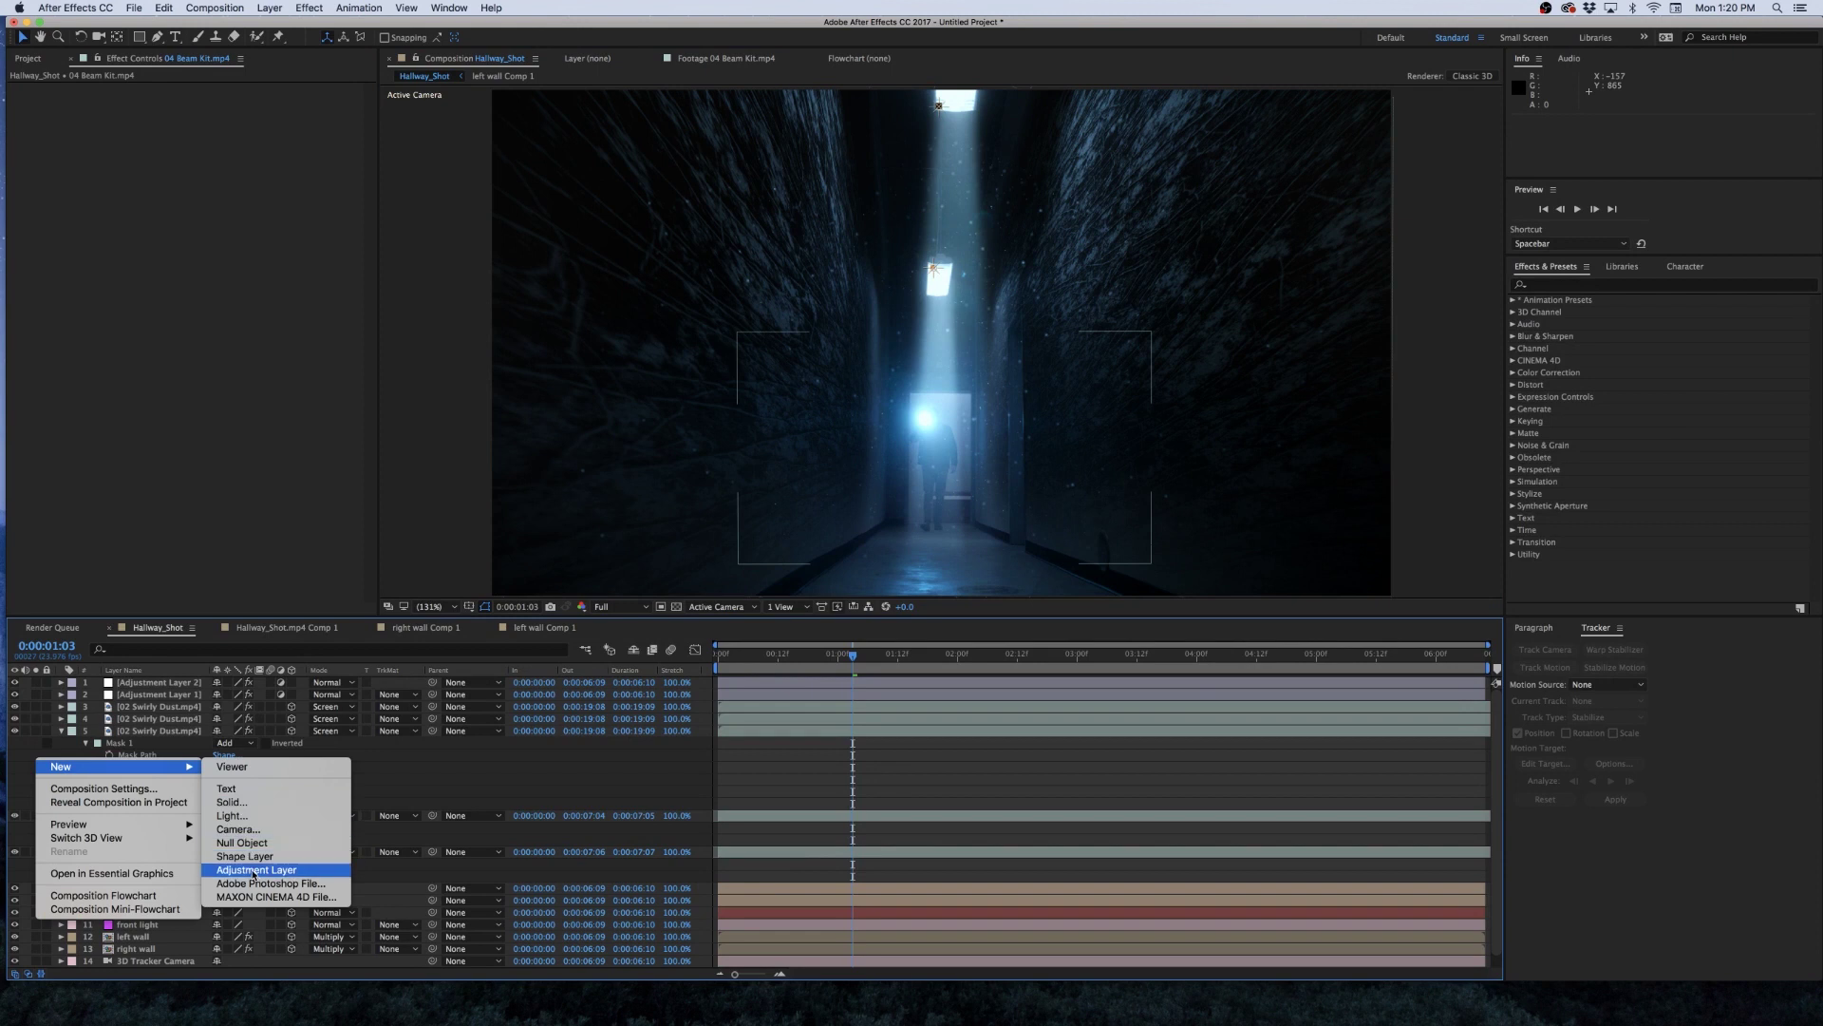
click(251, 870)
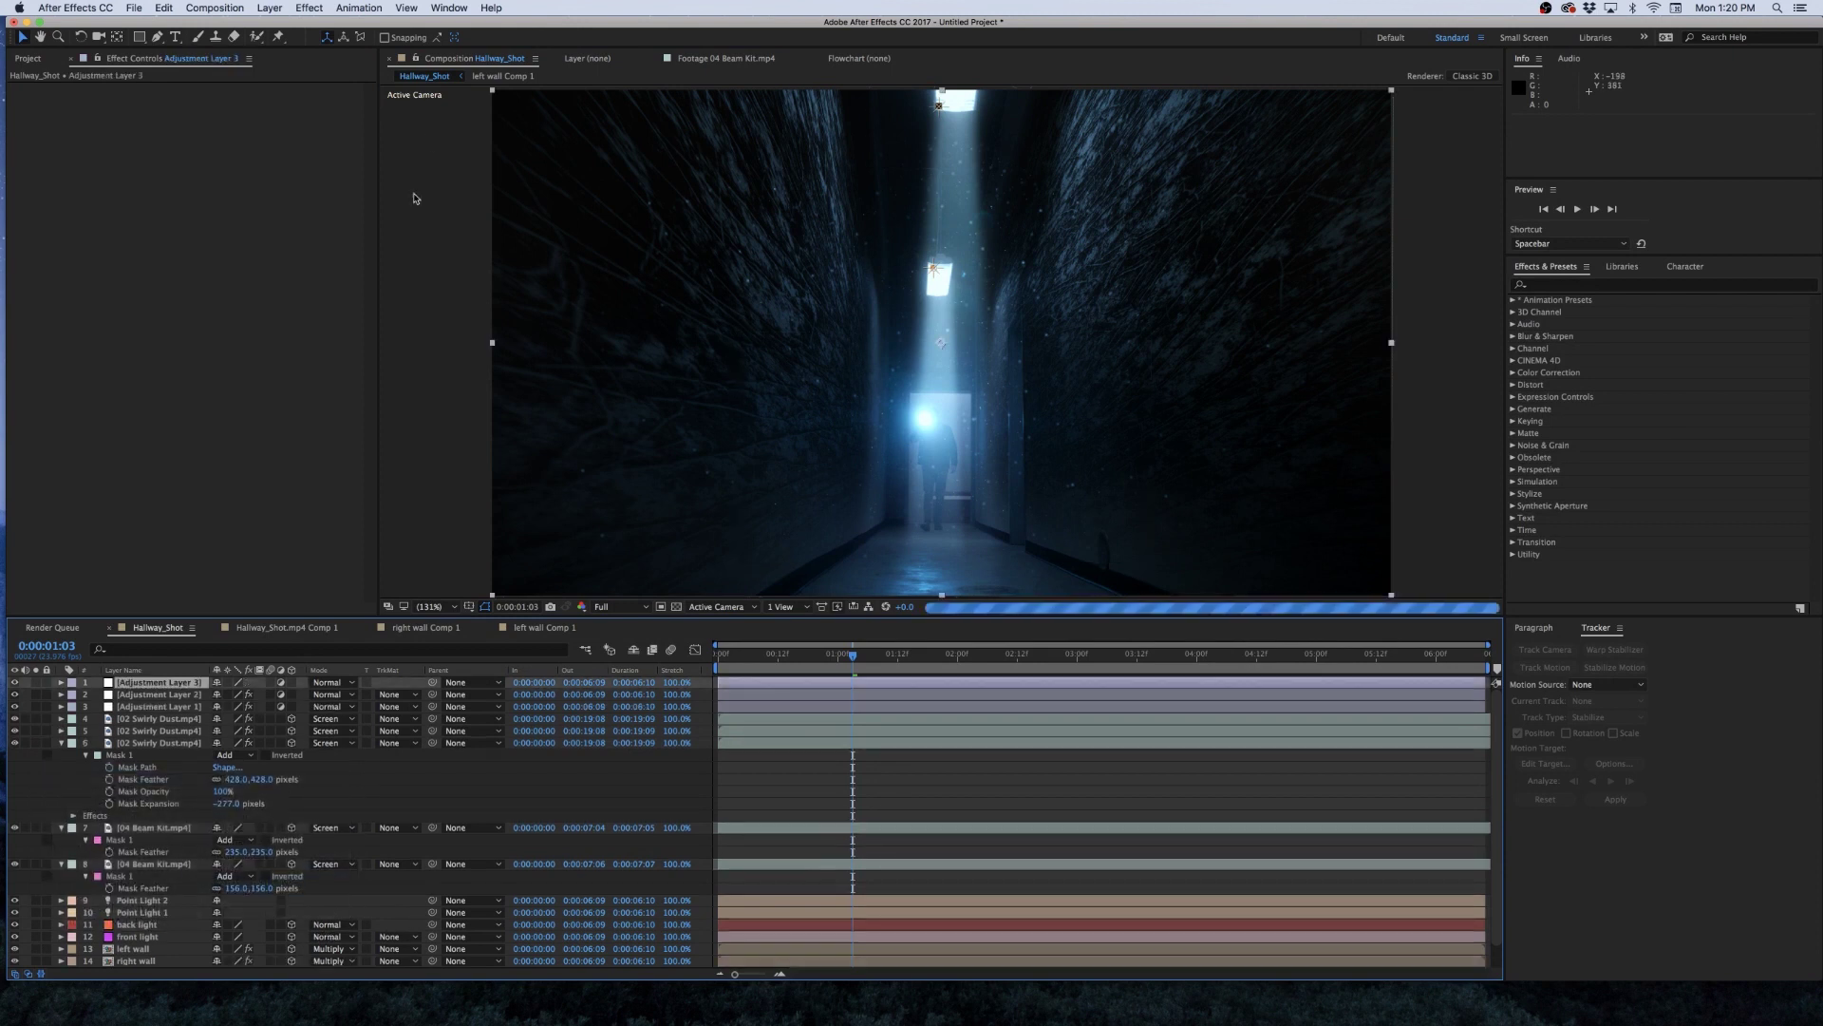
click(310, 7)
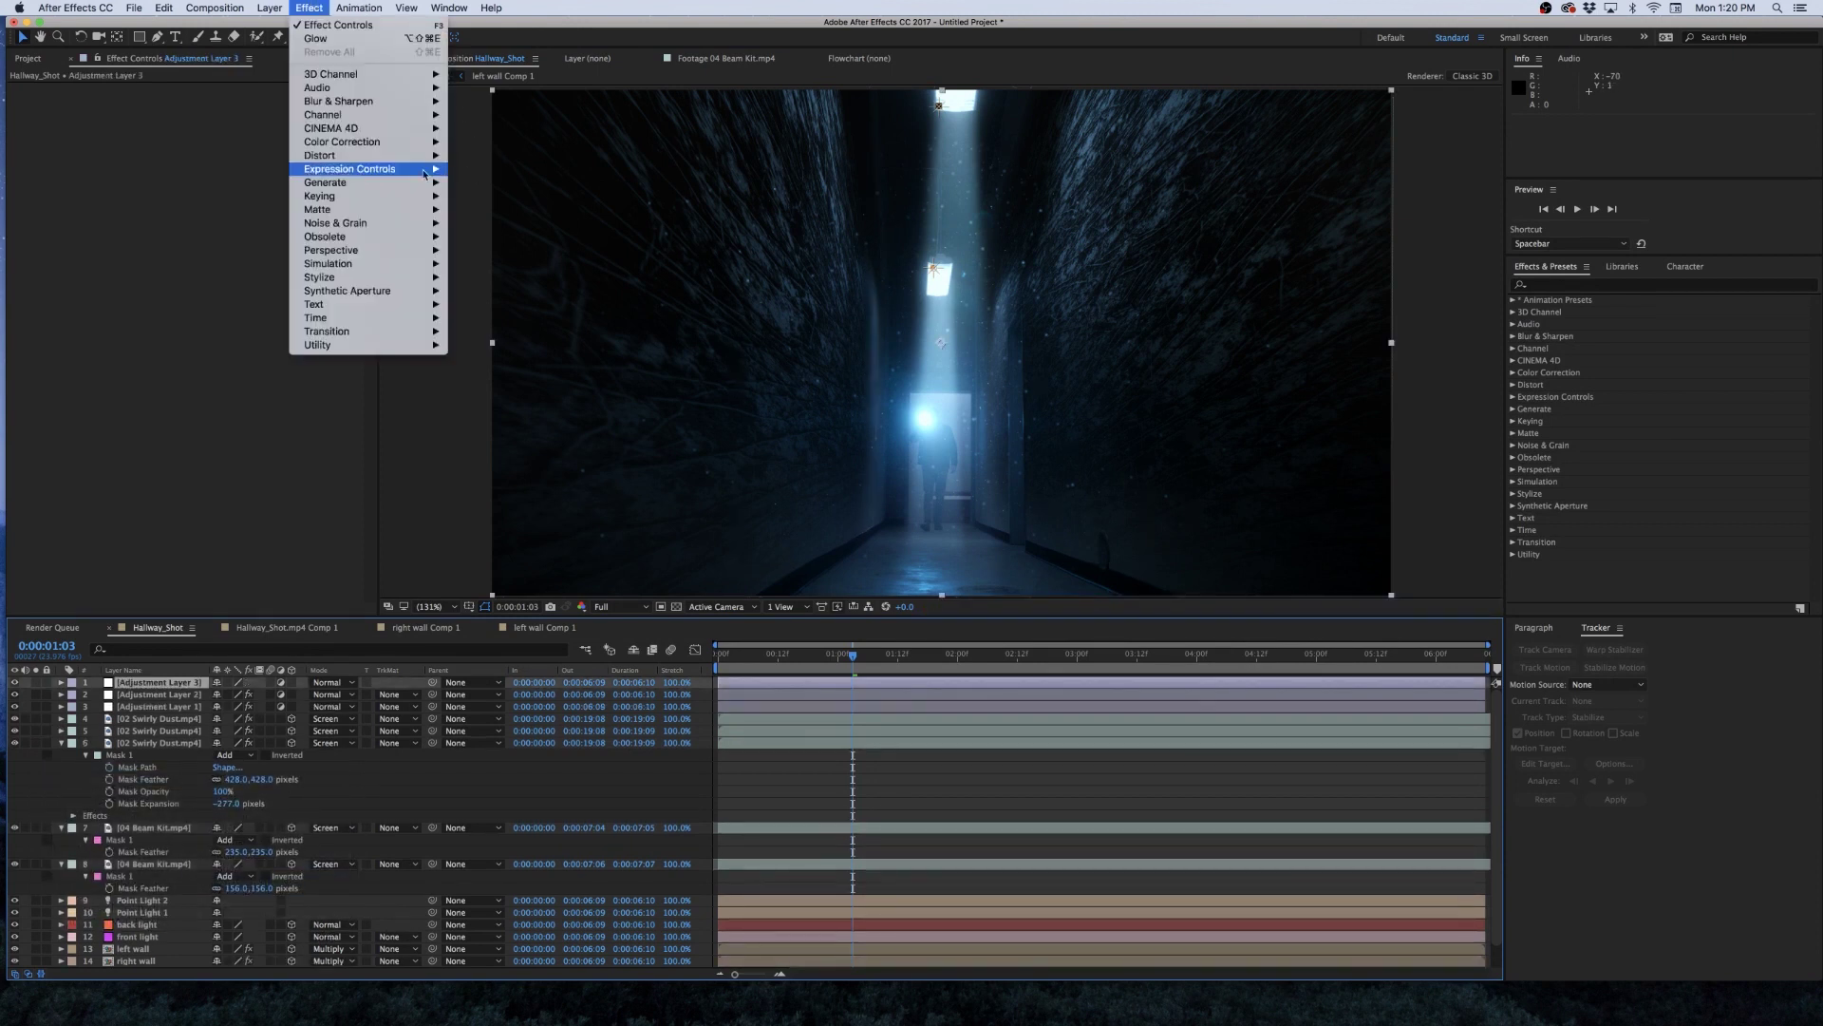
mouse_move(375, 142)
click(484, 386)
drag(63, 297, 67, 305)
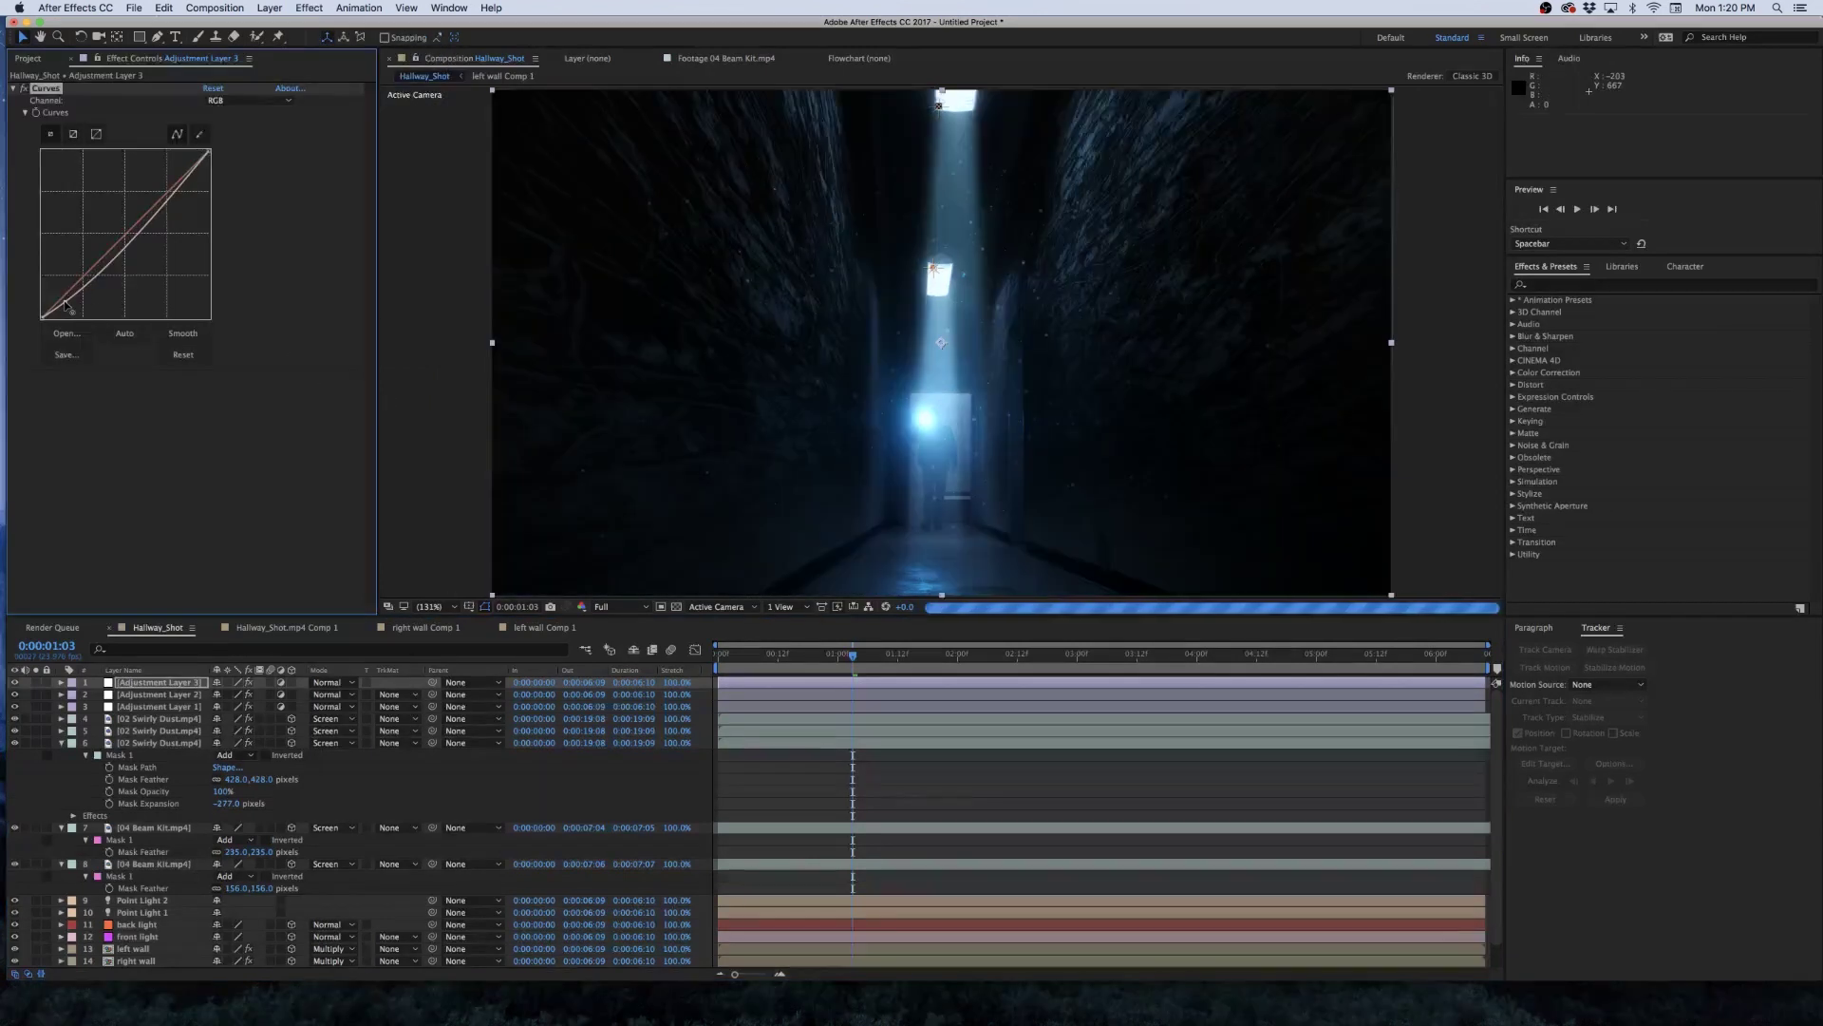
drag(116, 250, 152, 210)
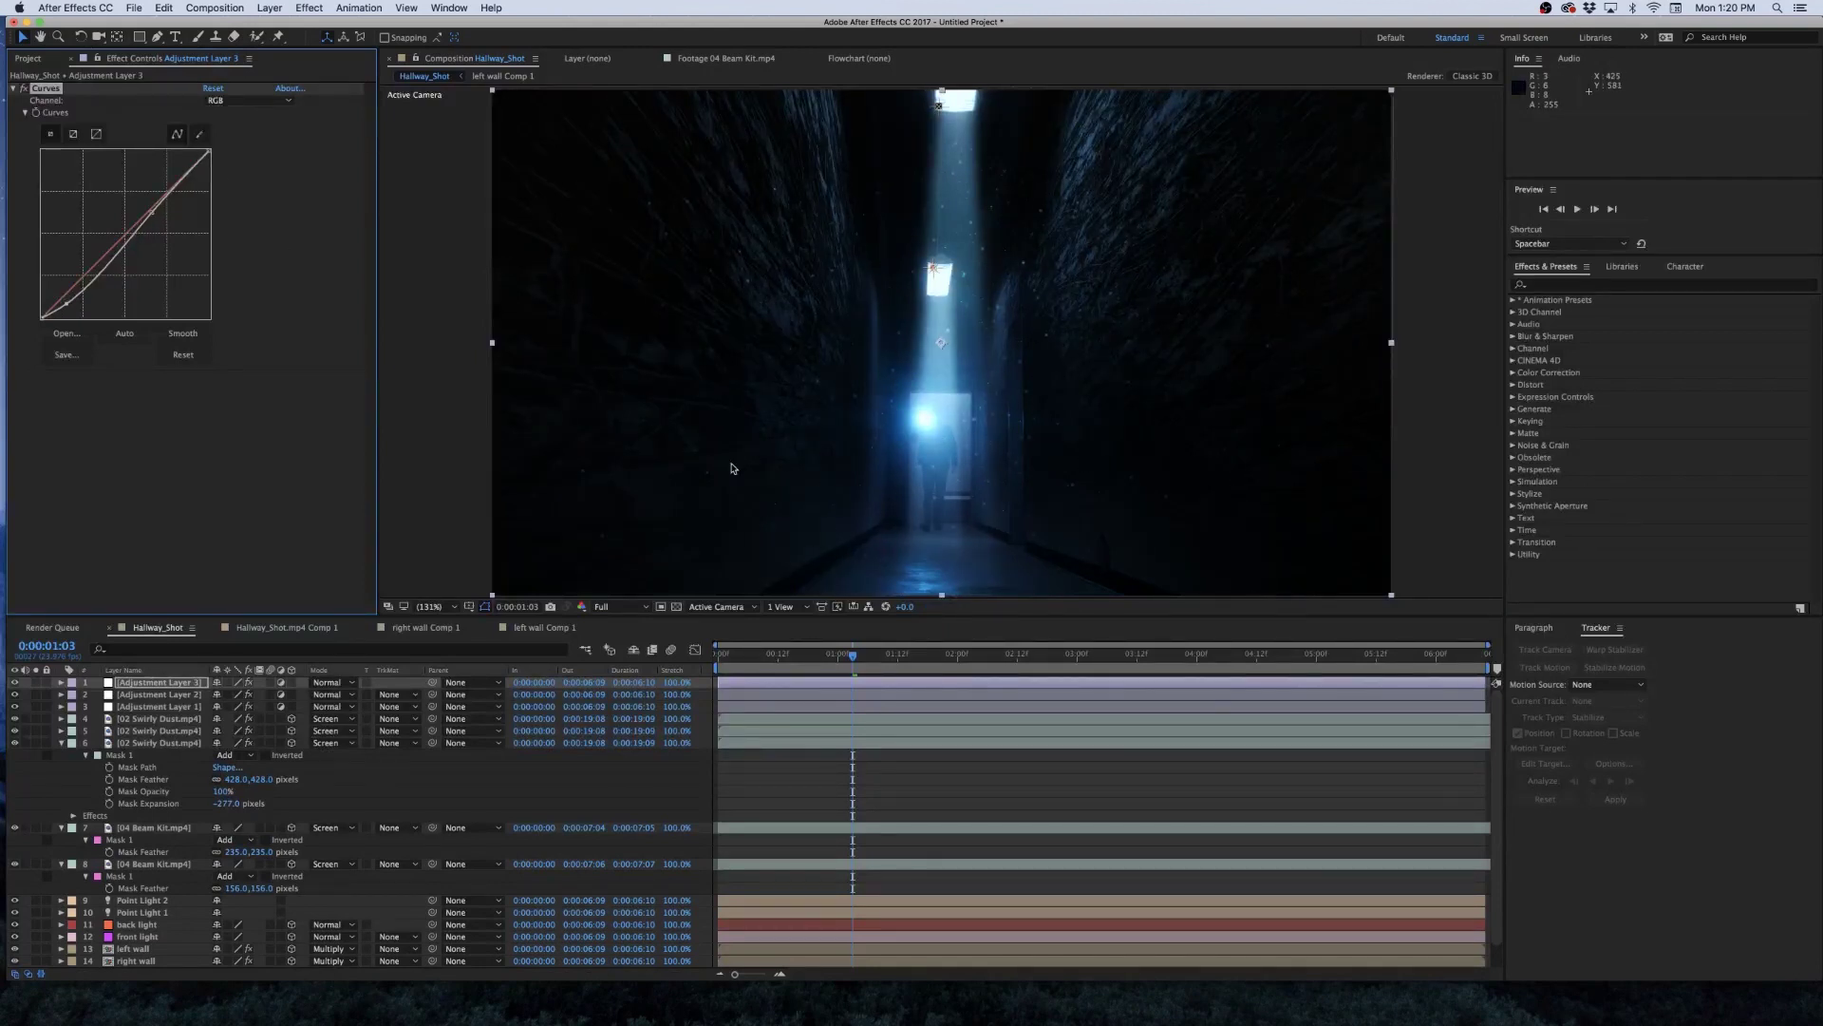
Apply a Tint effect to Adjustment Layer 3 and set the amount to tint to 30%.
click(310, 8)
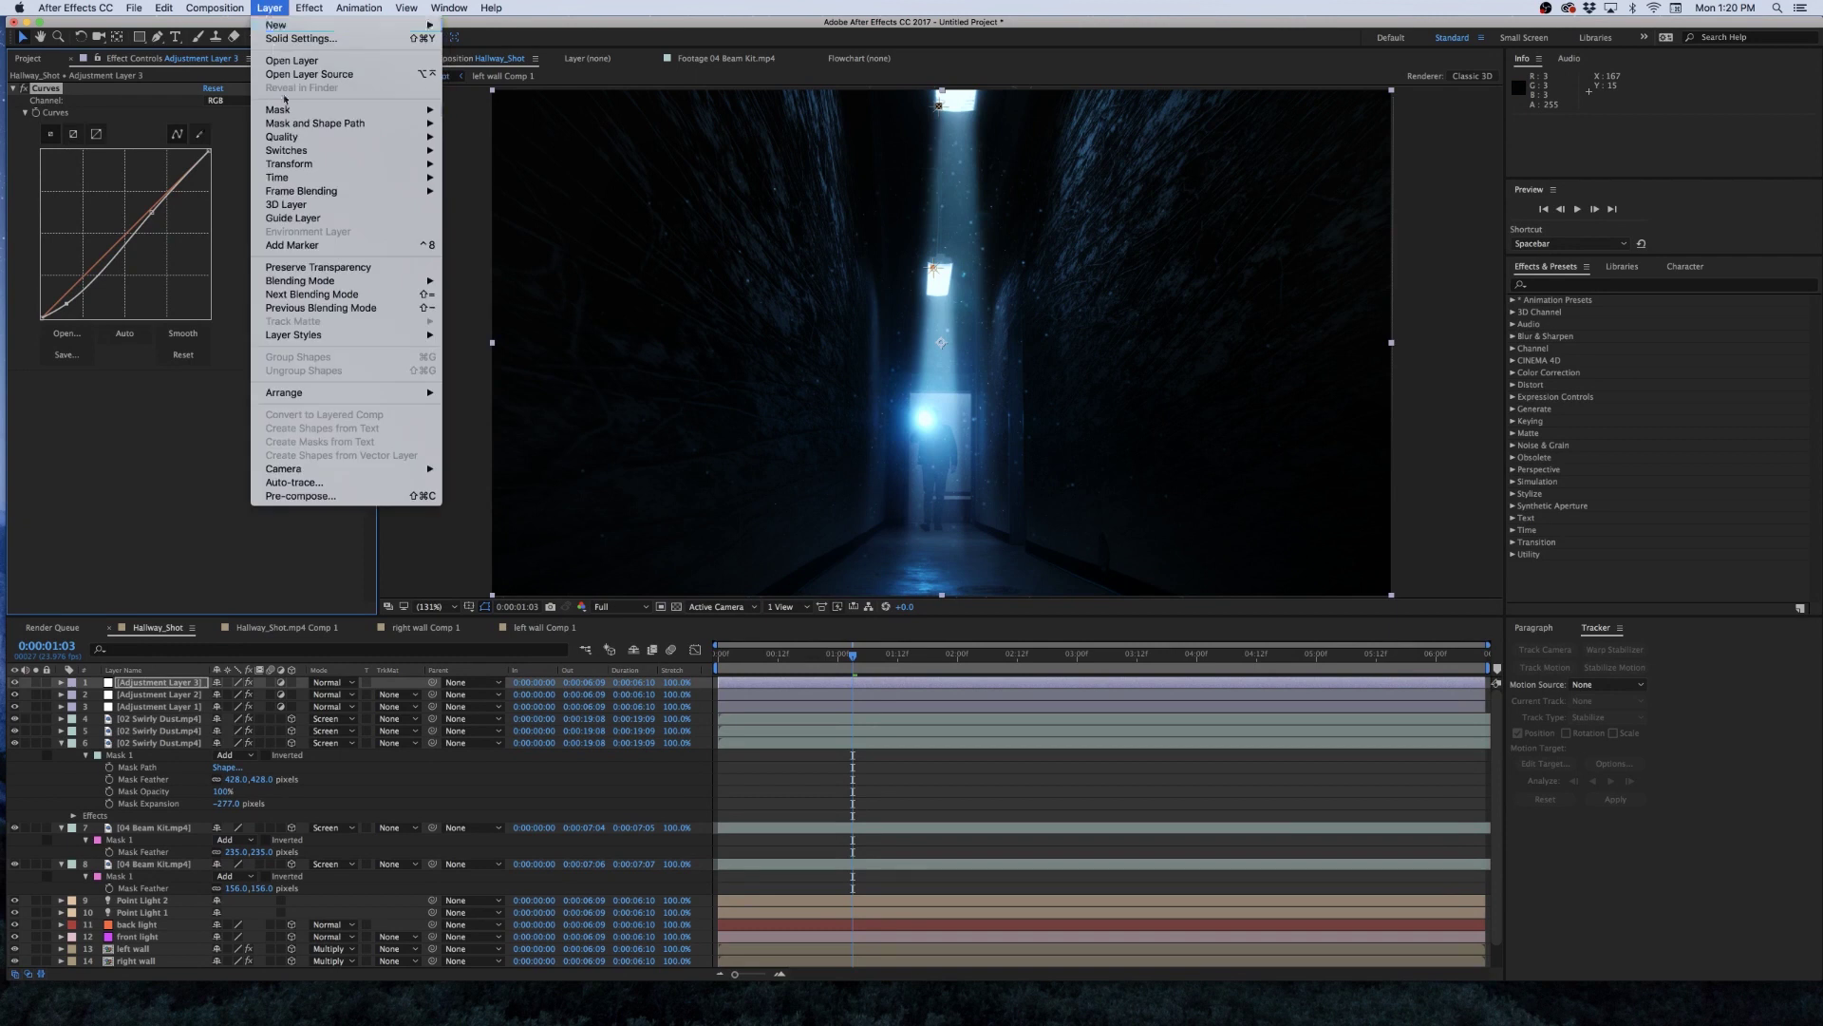
mouse_move(361, 141)
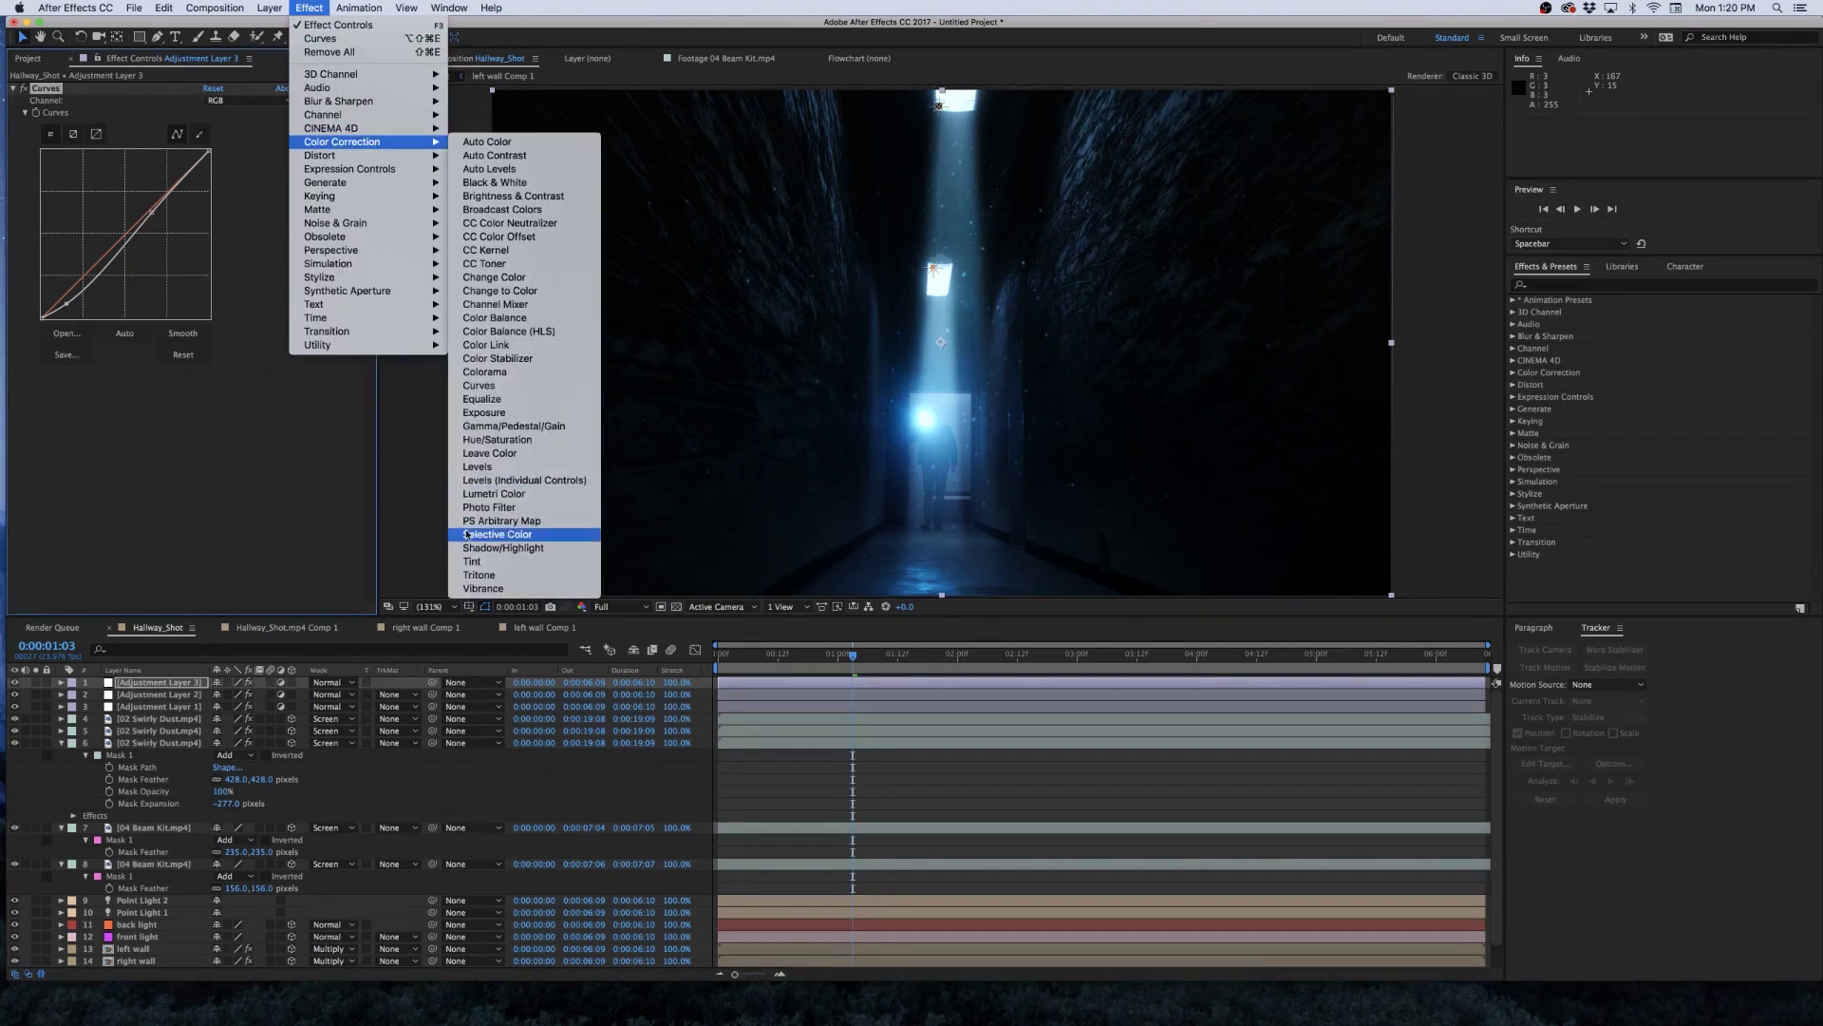
click(478, 561)
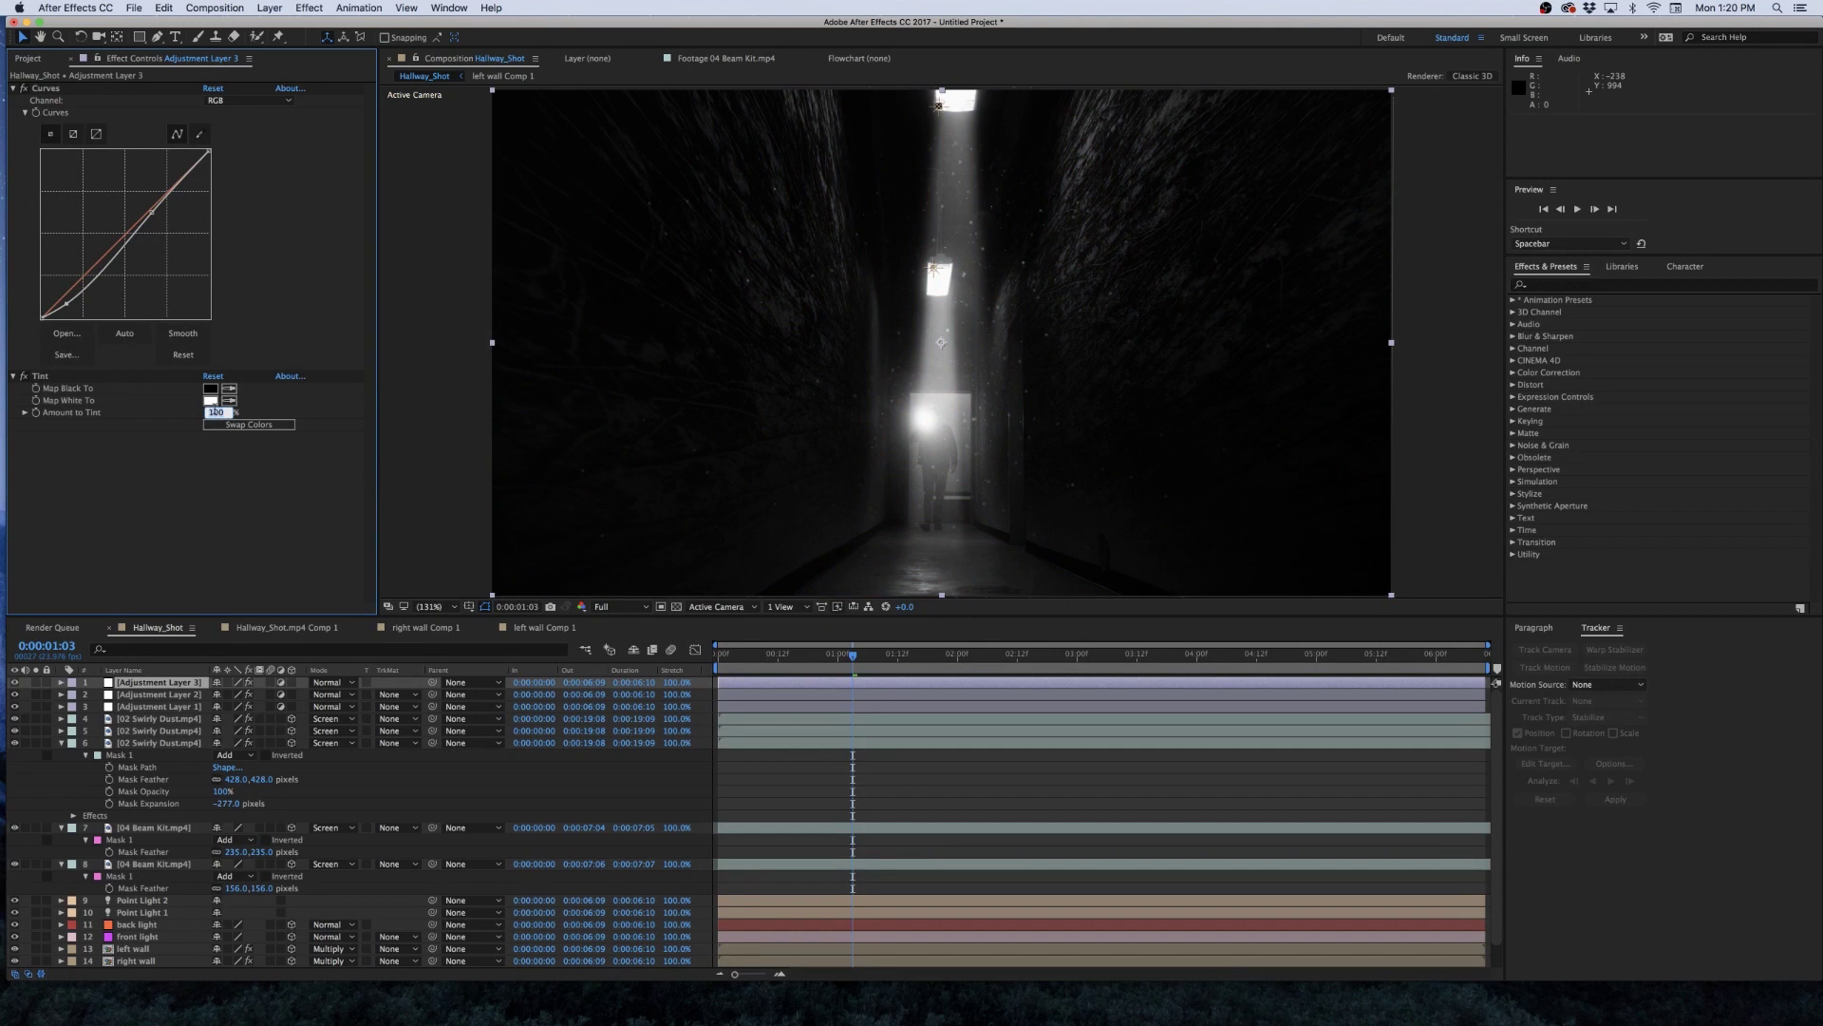
key(Return)
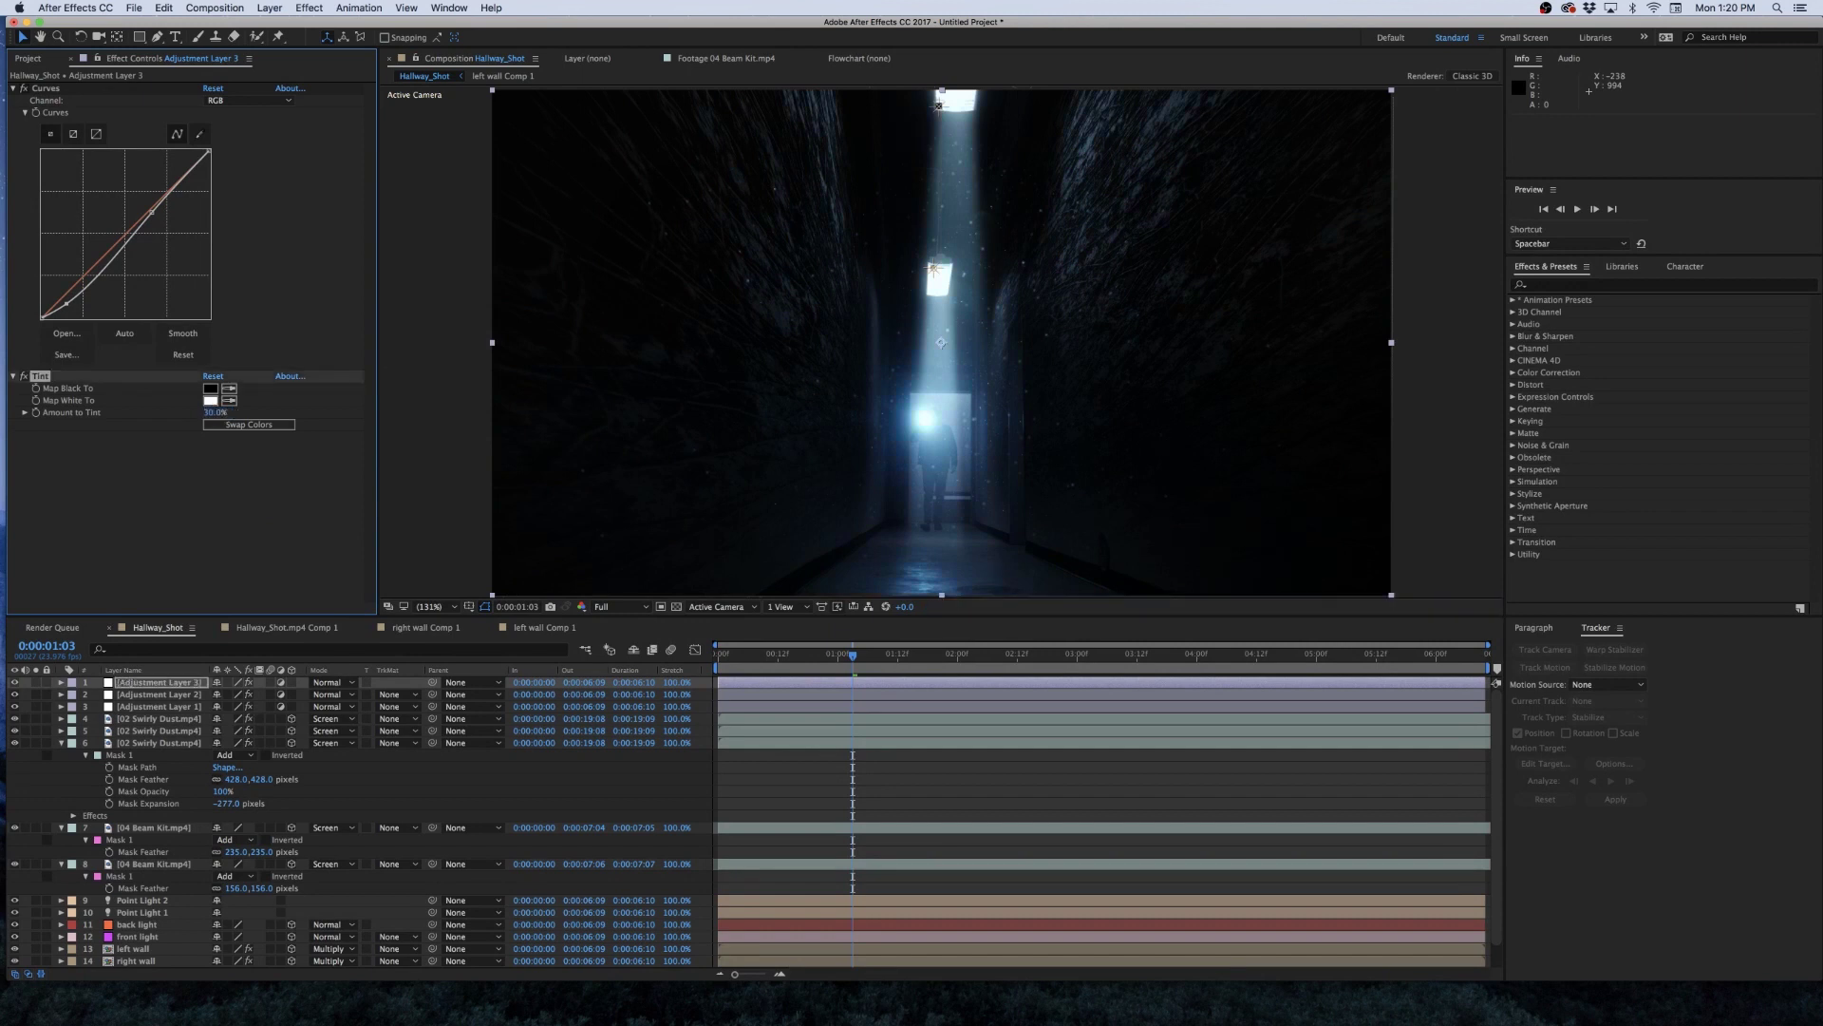